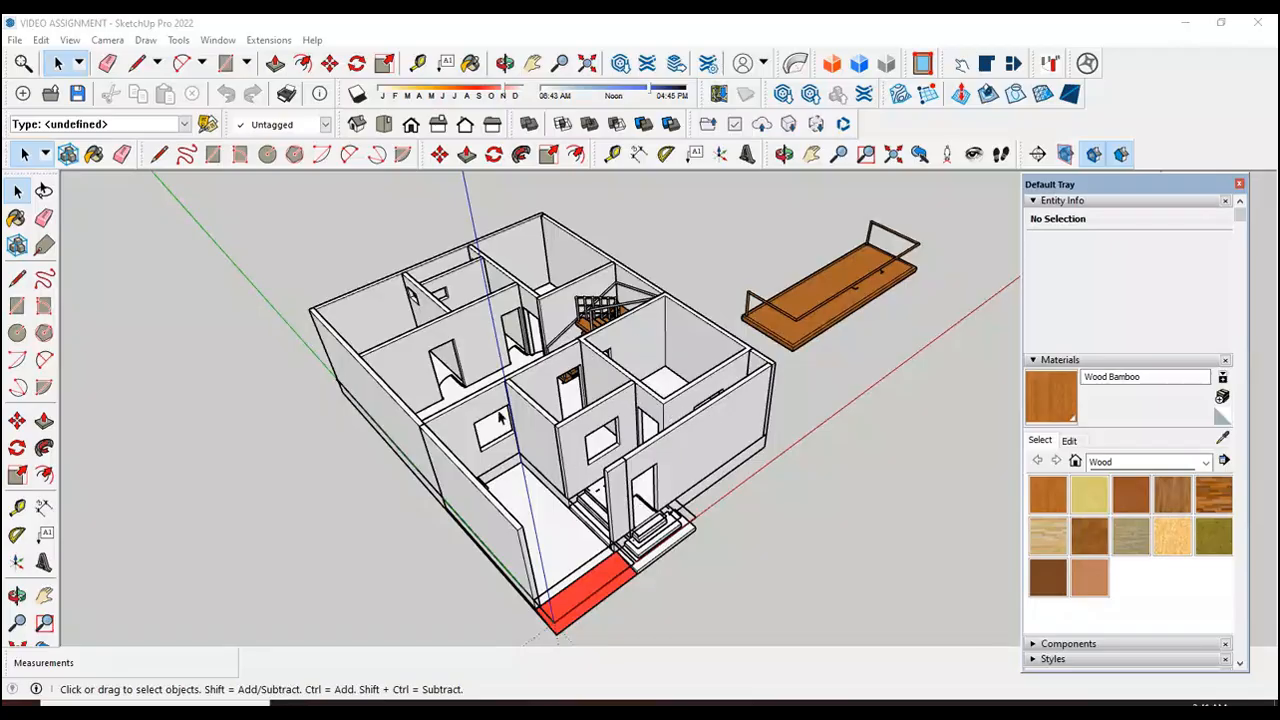
{"action": "scroll", "coordinate": [500, 418], "scroll_direction": "down", "scroll_amount": 2}
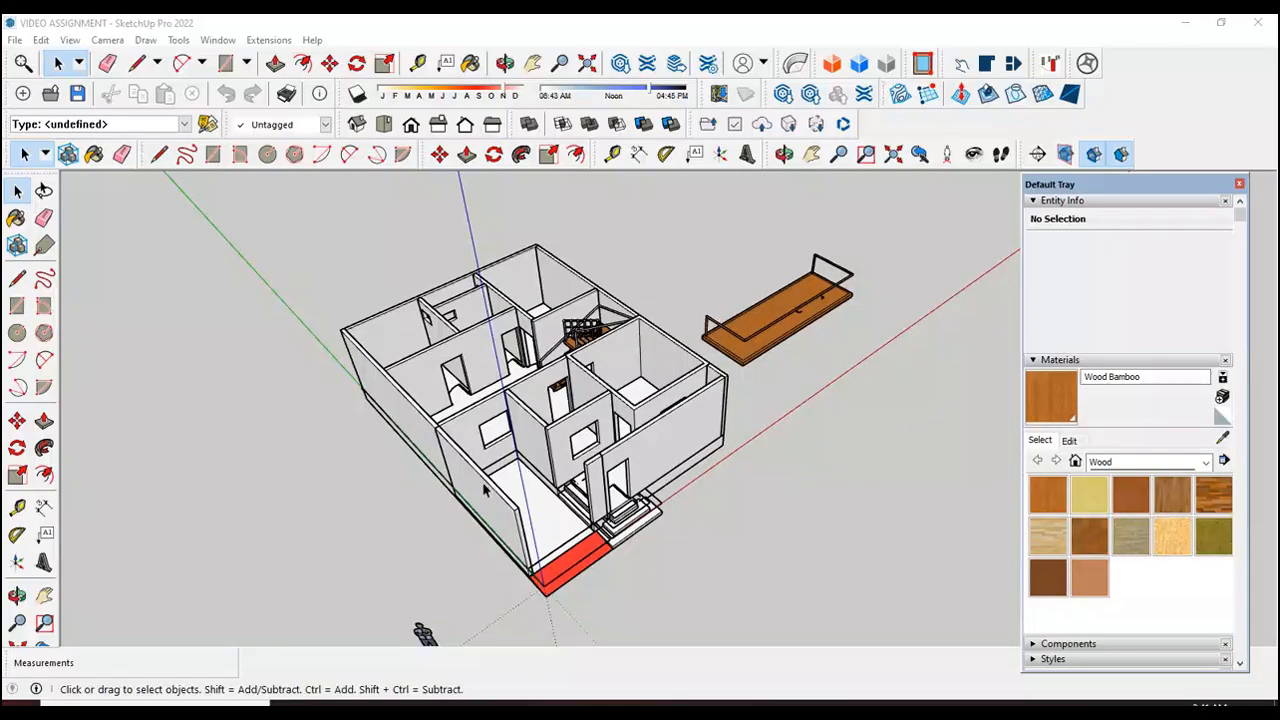
{"action": "scroll", "coordinate": [435, 365], "scroll_direction": "up", "scroll_amount": 1}
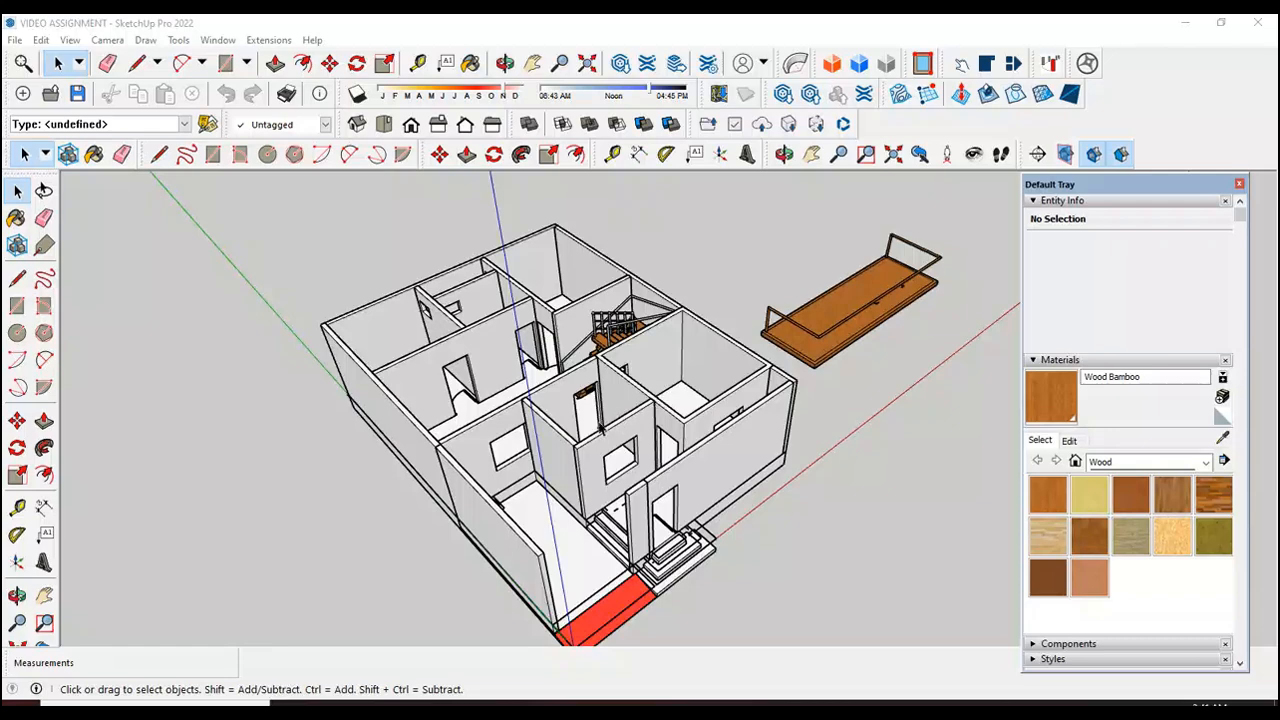
{"action": "middle_click_drag", "start_coordinate": [605, 427], "coordinate": [600, 427]}
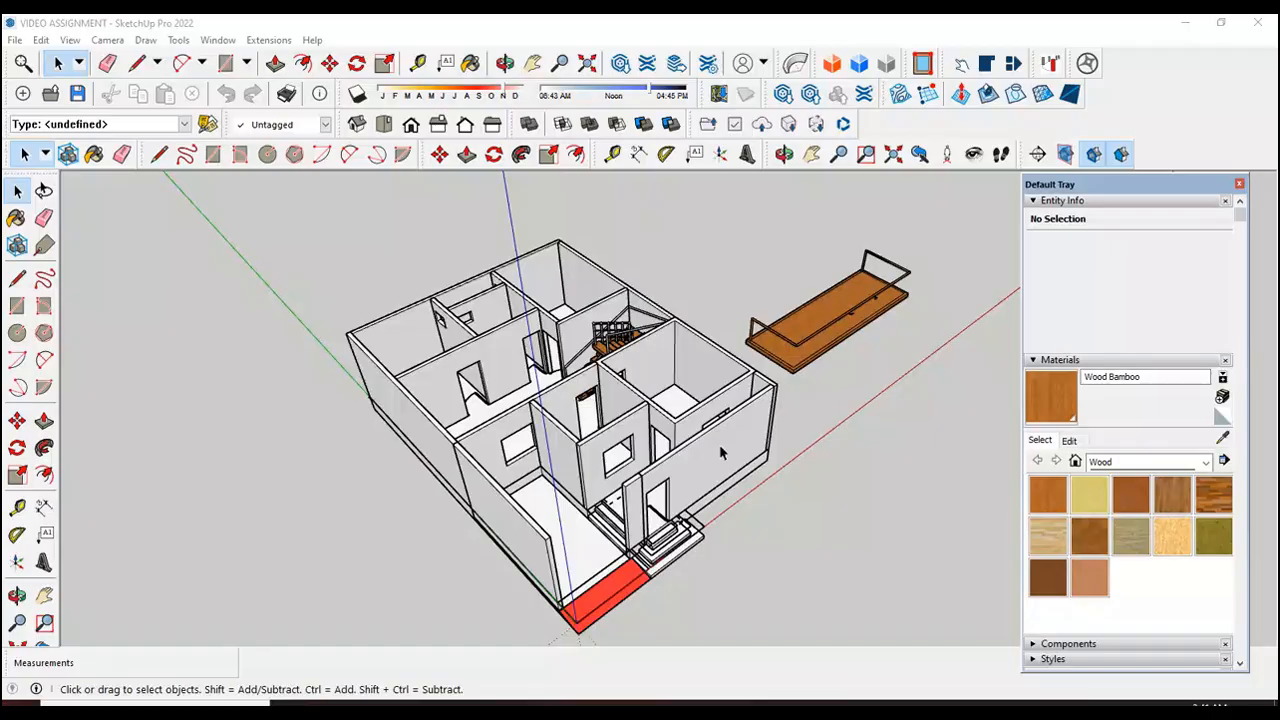
{"action": "scroll", "coordinate": [584, 423], "scroll_direction": "down", "scroll_amount": 2}
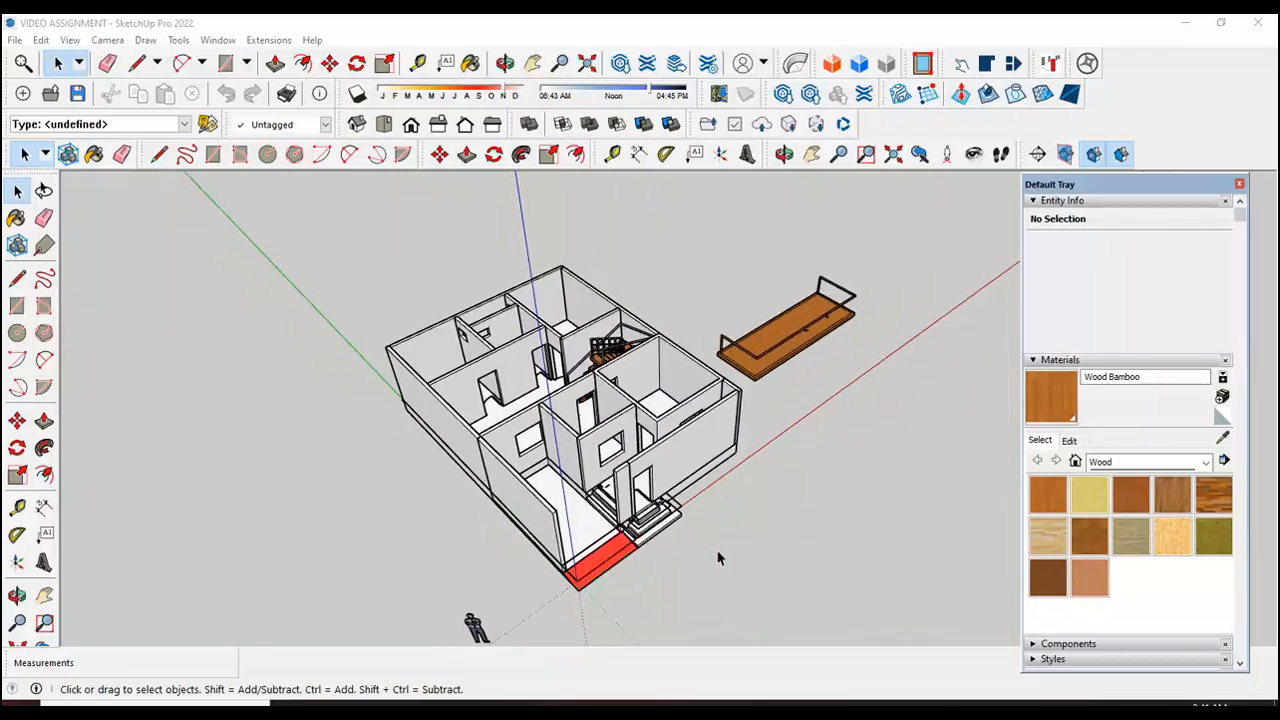
{"action": "scroll", "coordinate": [680, 537], "scroll_direction": "up", "scroll_amount": 1}
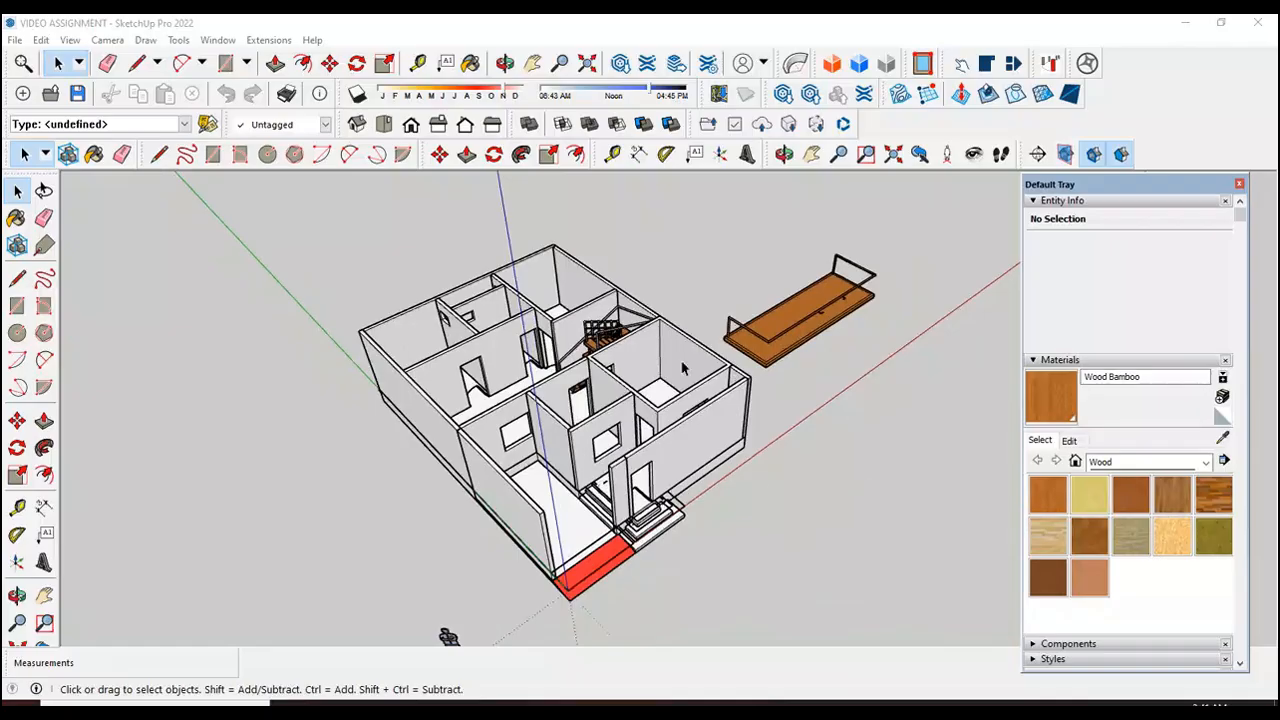
Step: Float the Views toolbar over the drawing area and check its entry in the list of available toolbars
{"action": "left_click_drag", "start_coordinate": [343, 124], "coordinate": [196, 467]}
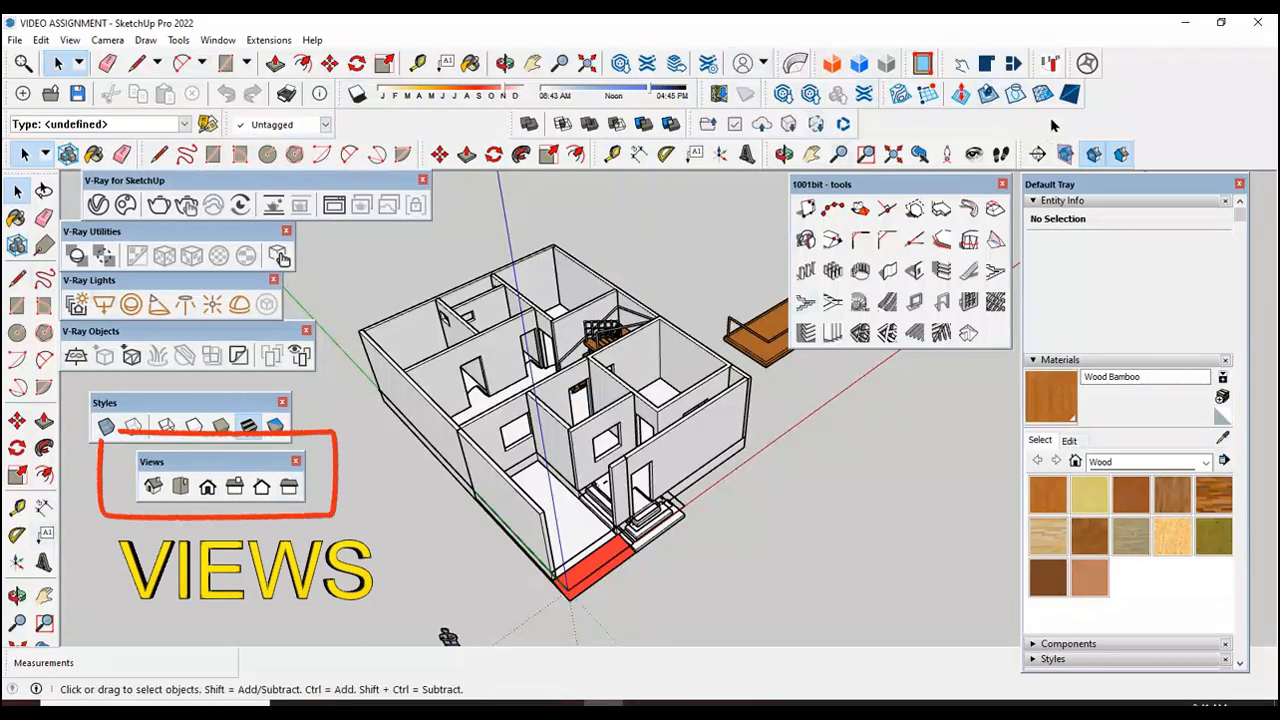
{"action": "right_click", "coordinate": [1132, 88]}
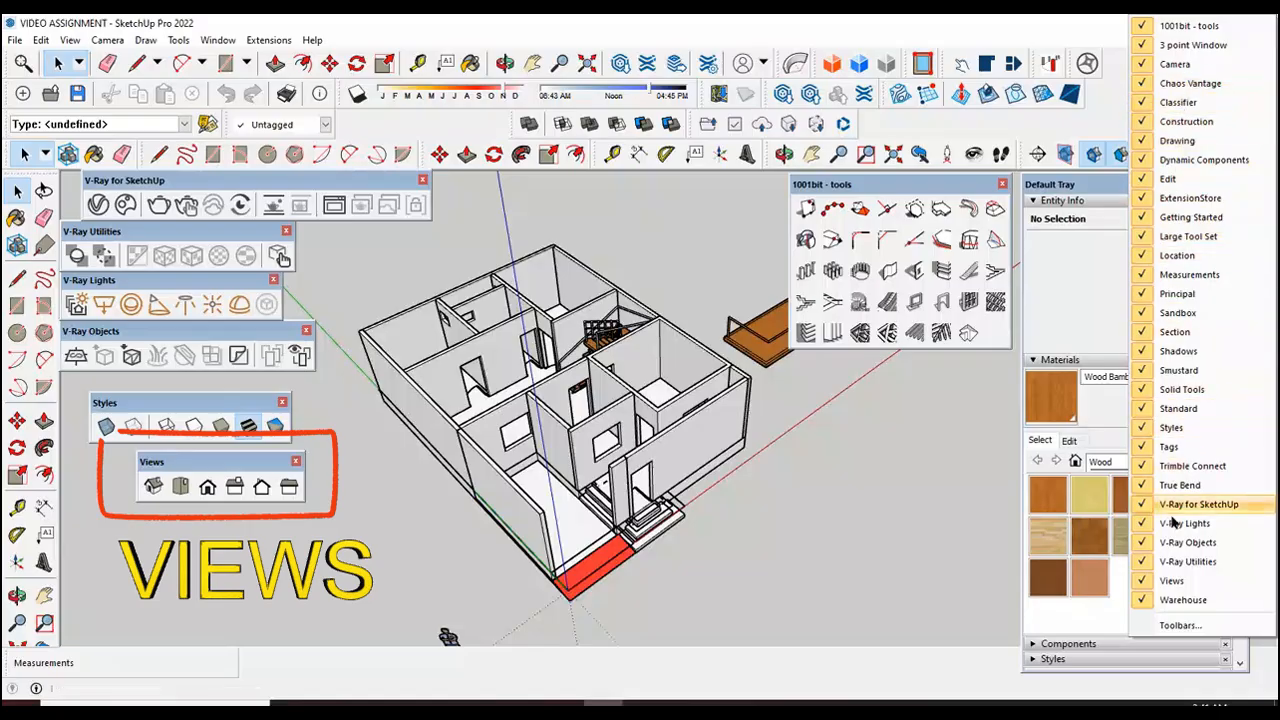
{"action": "left_click", "coordinate": [1178, 625]}
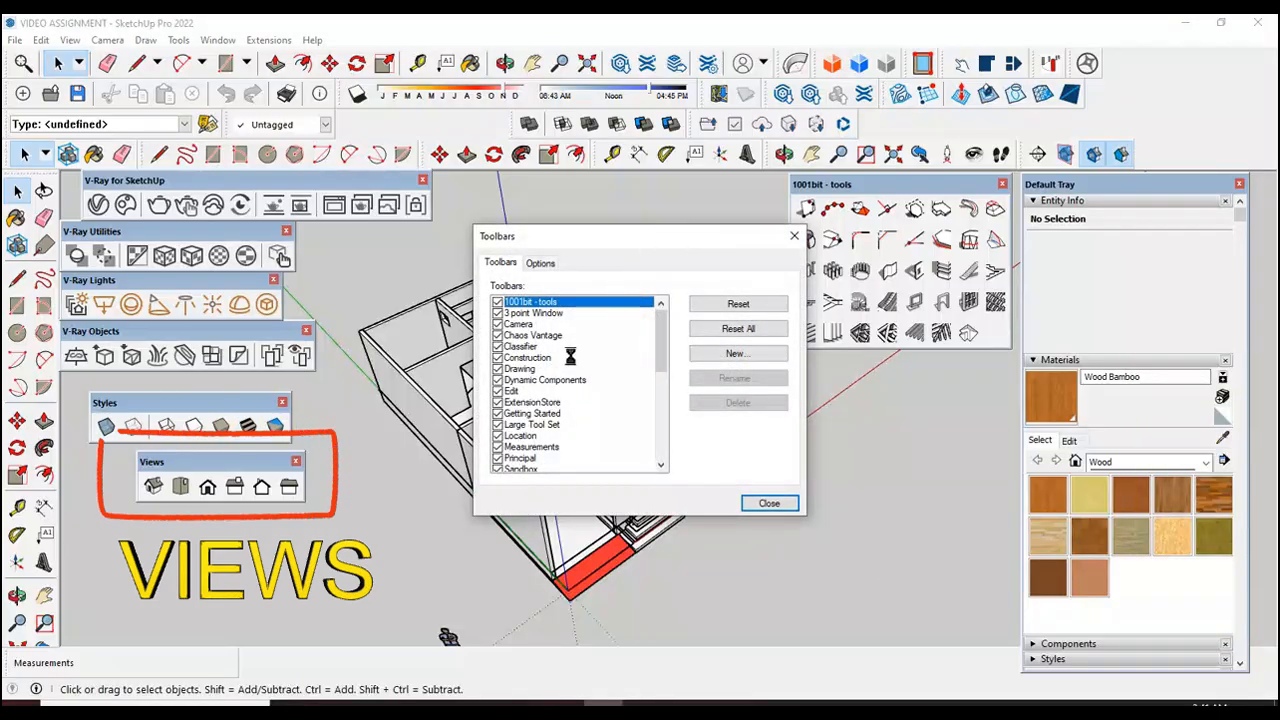
{"action": "left_click_drag", "start_coordinate": [659, 345], "coordinate": [647, 425]}
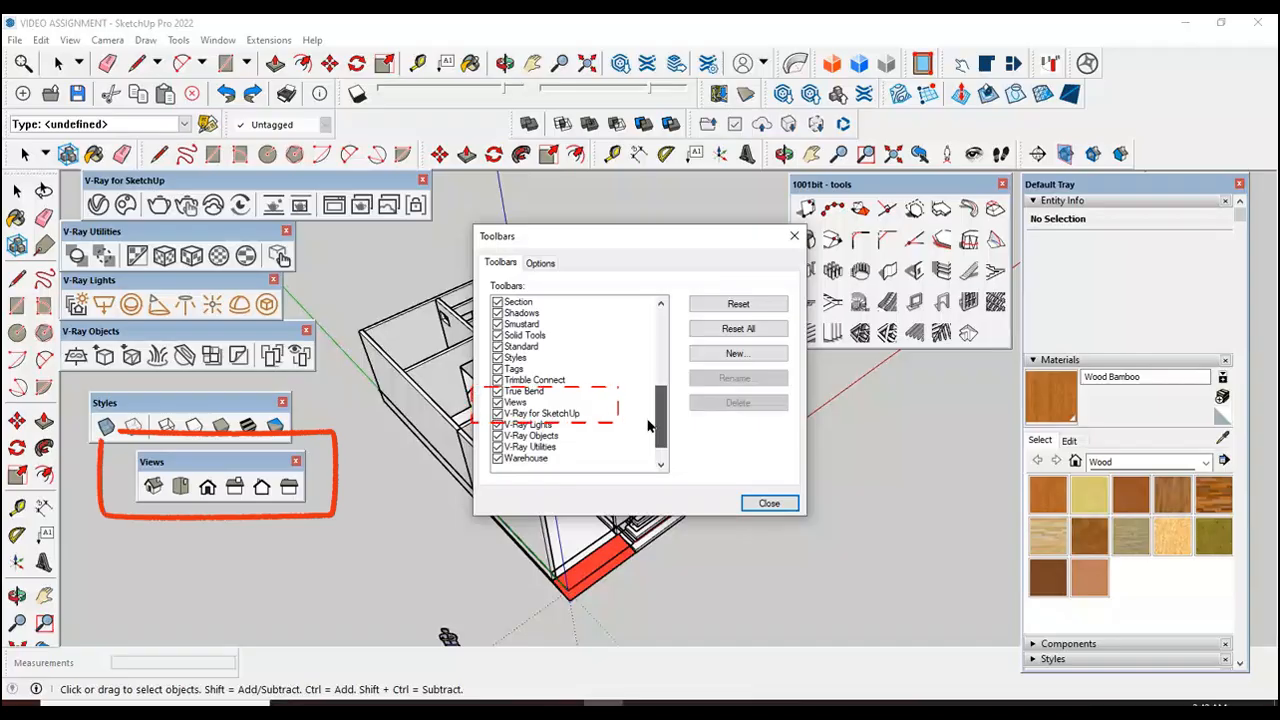
{"action": "left_click", "coordinate": [512, 403]}
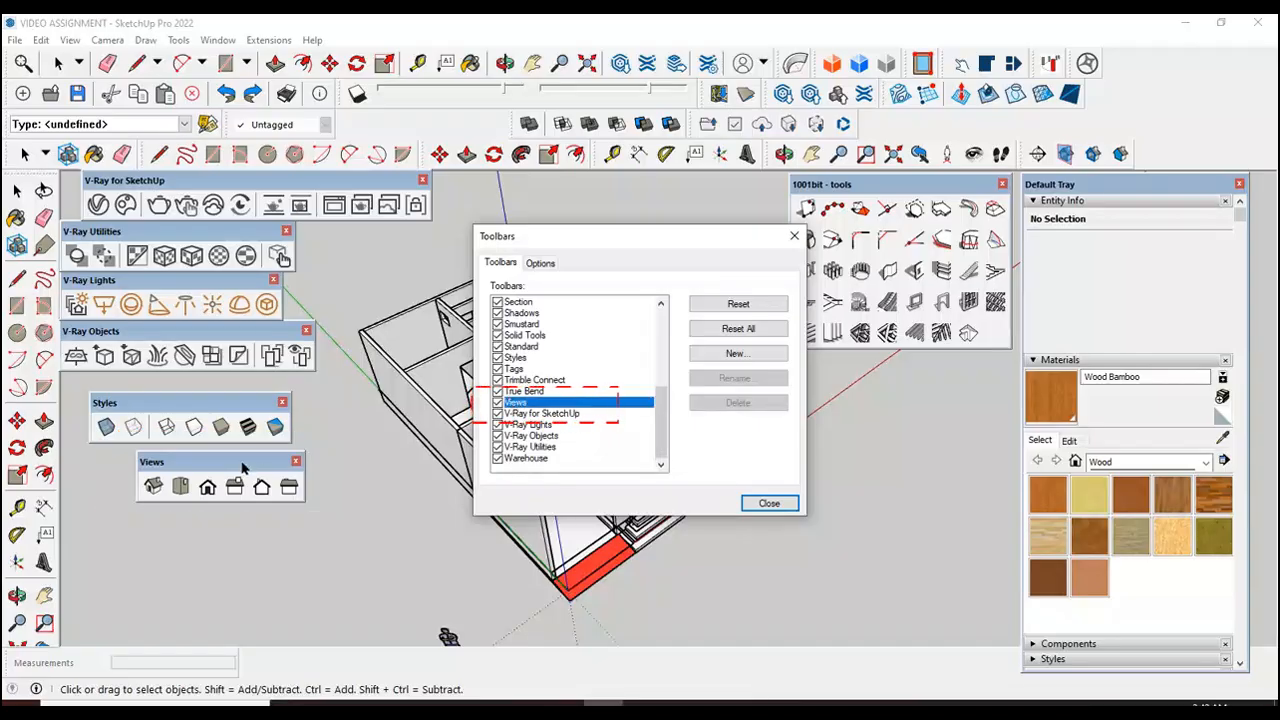
{"action": "left_click", "coordinate": [762, 503]}
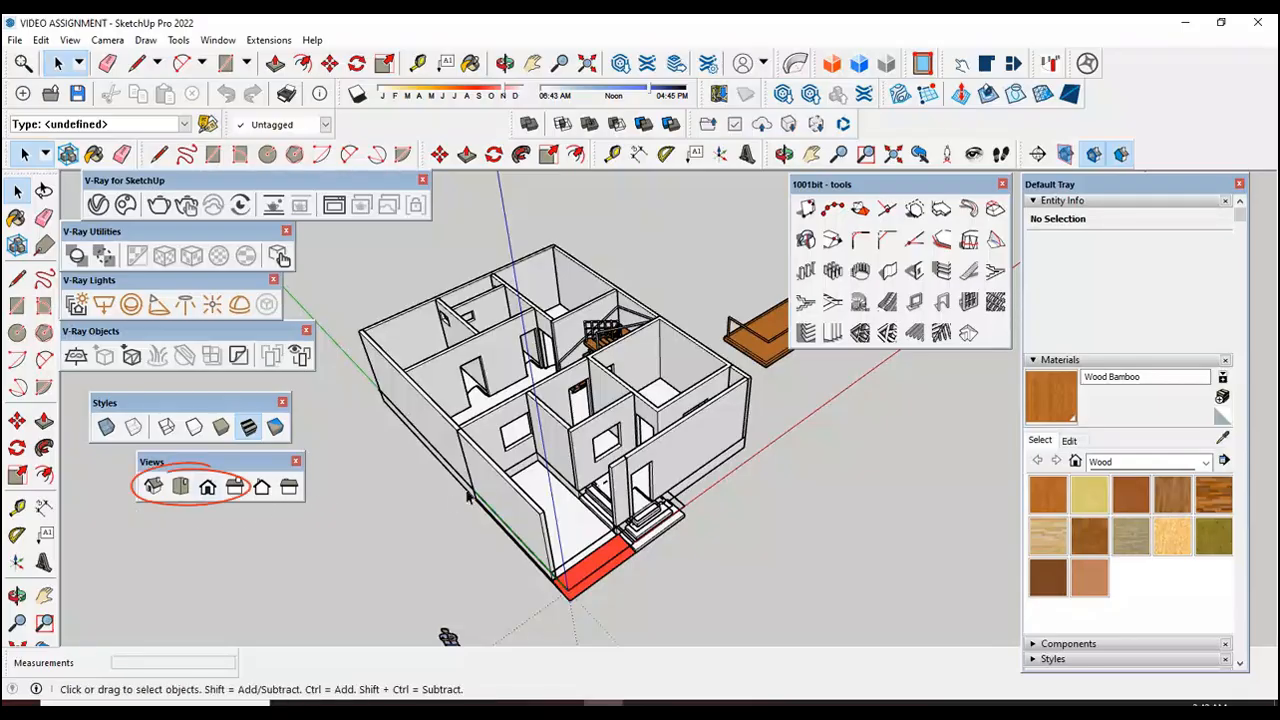
Step: Show the model in top view and delete the wooden slab with railings beside the house
{"action": "scroll", "coordinate": [501, 466], "scroll_direction": "down", "scroll_amount": 3}
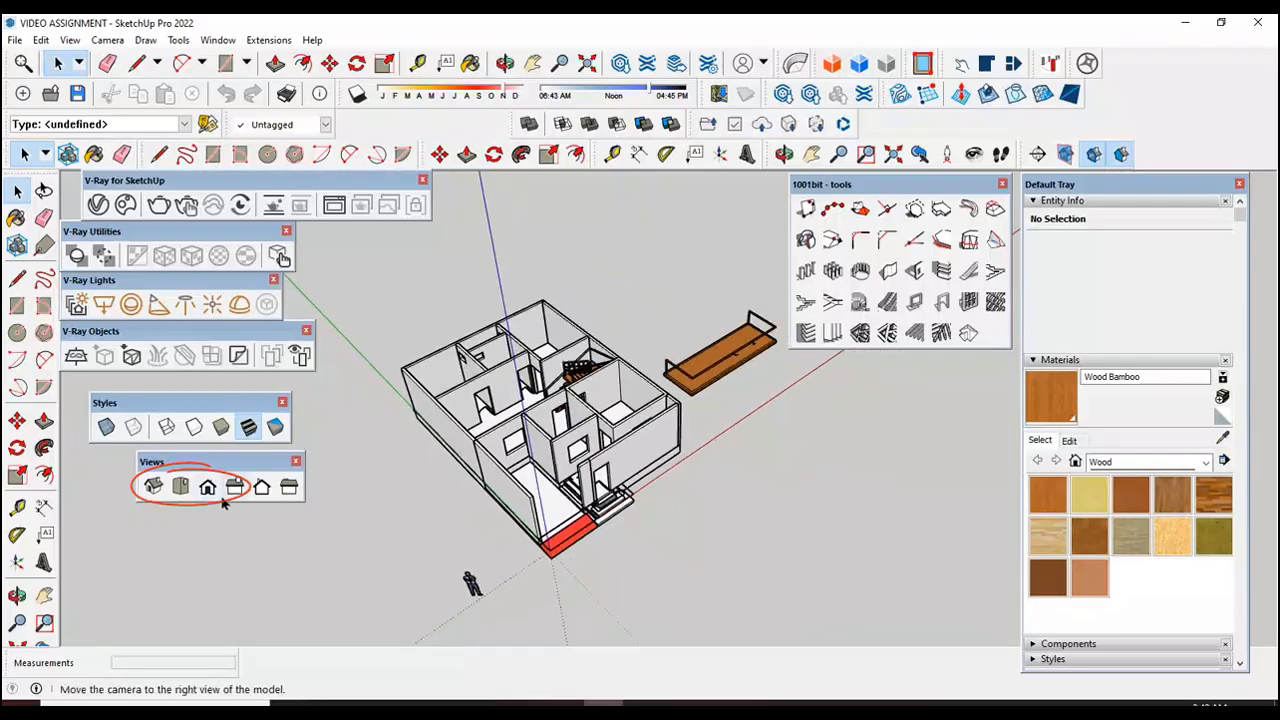
{"action": "left_click", "coordinate": [182, 487]}
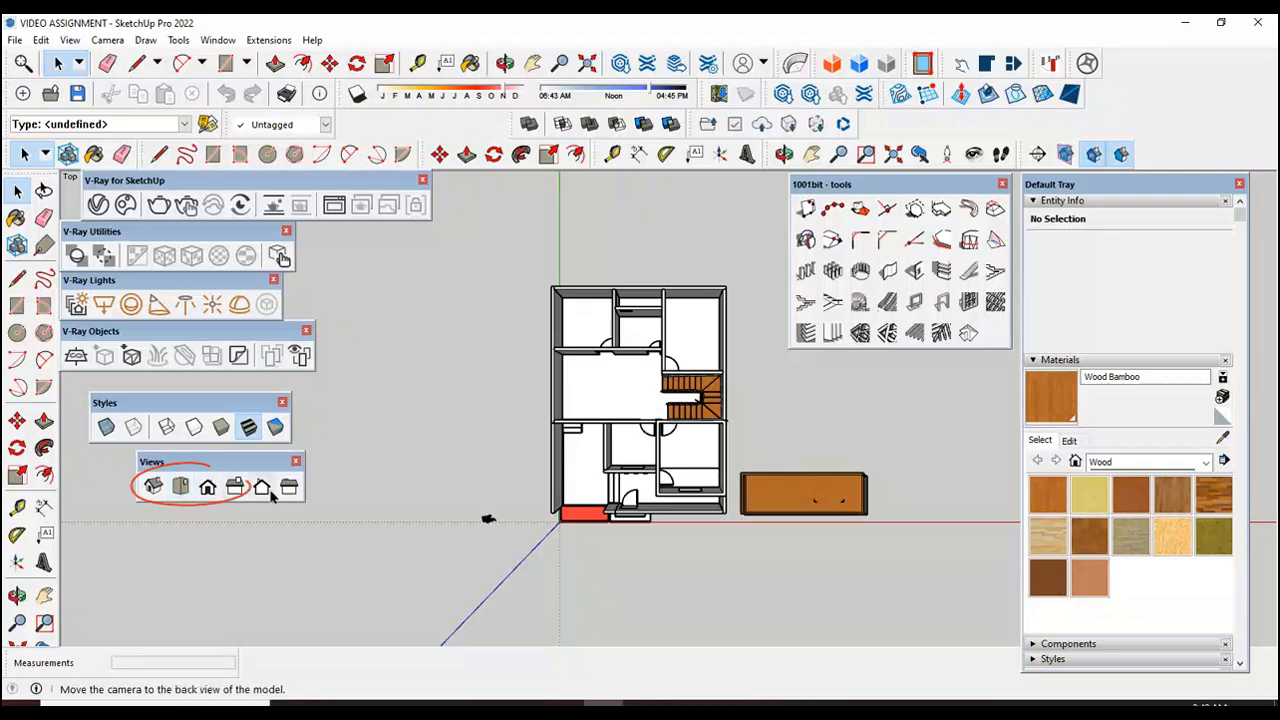
{"action": "scroll", "coordinate": [435, 480], "scroll_direction": "down", "scroll_amount": 2}
{"action": "scroll", "coordinate": [740, 500], "scroll_direction": "up", "scroll_amount": 5}
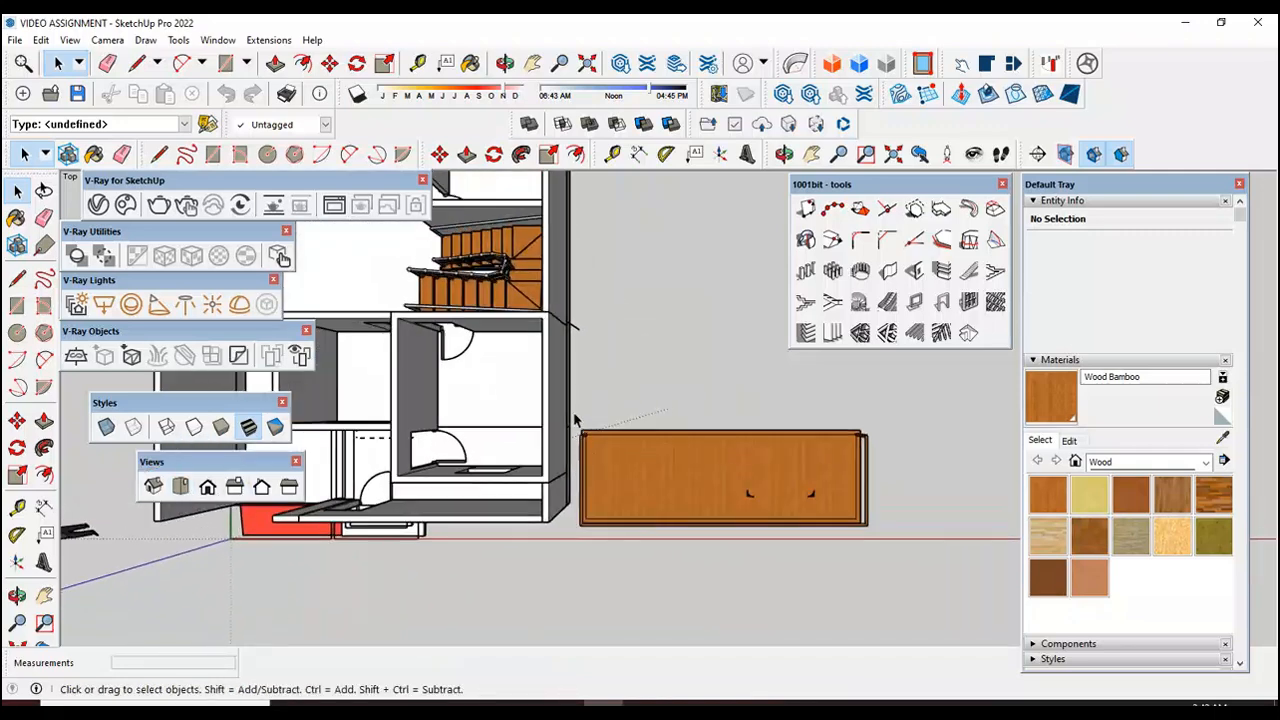
{"action": "left_click_drag", "start_coordinate": [593, 458], "coordinate": [886, 546]}
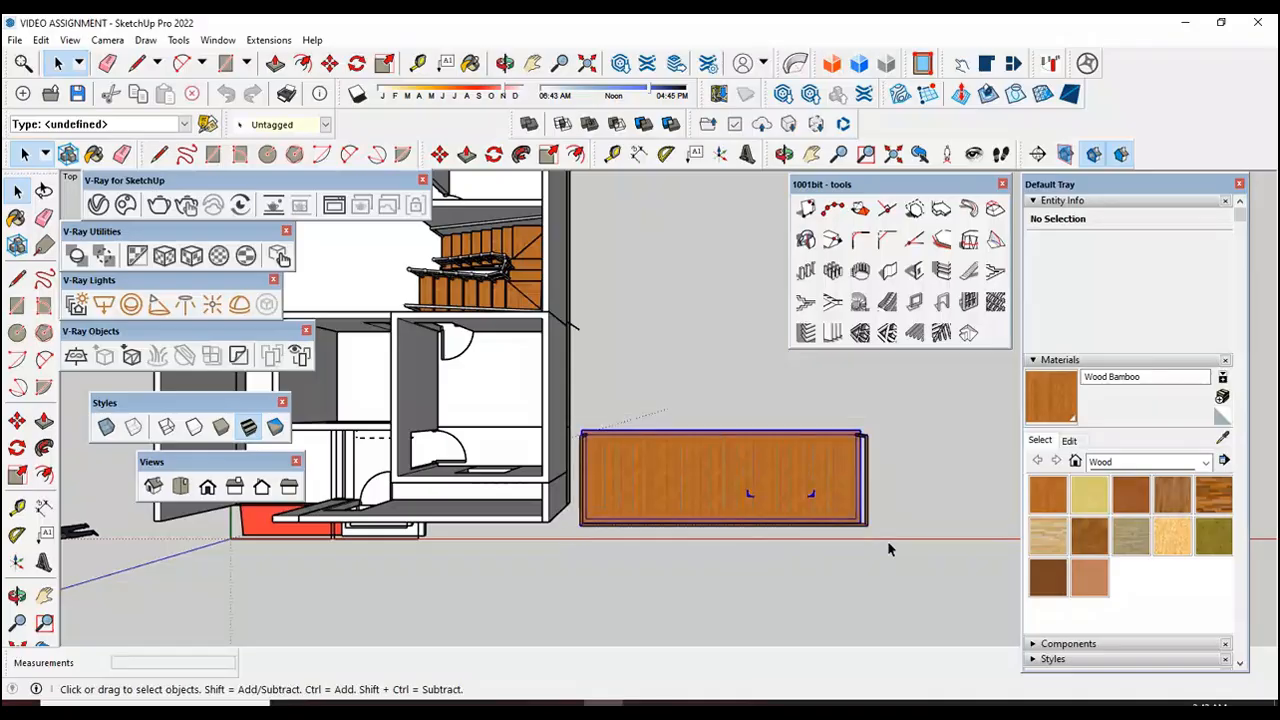
{"action": "key", "text": "Delete"}
{"action": "scroll", "coordinate": [742, 529], "scroll_direction": "down", "scroll_amount": 5}
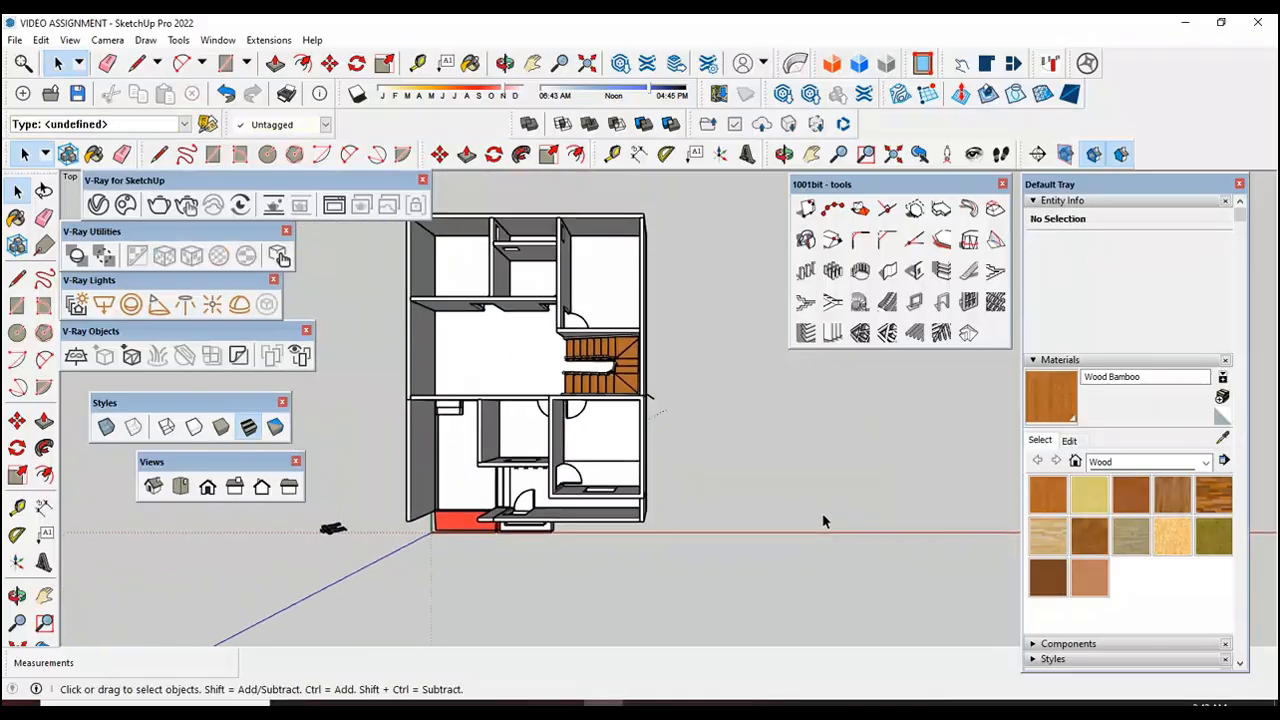
Step: Select the whole house and move it about 69' along the red axis, away from the origin
{"action": "scroll", "coordinate": [659, 503], "scroll_direction": "down", "scroll_amount": 2}
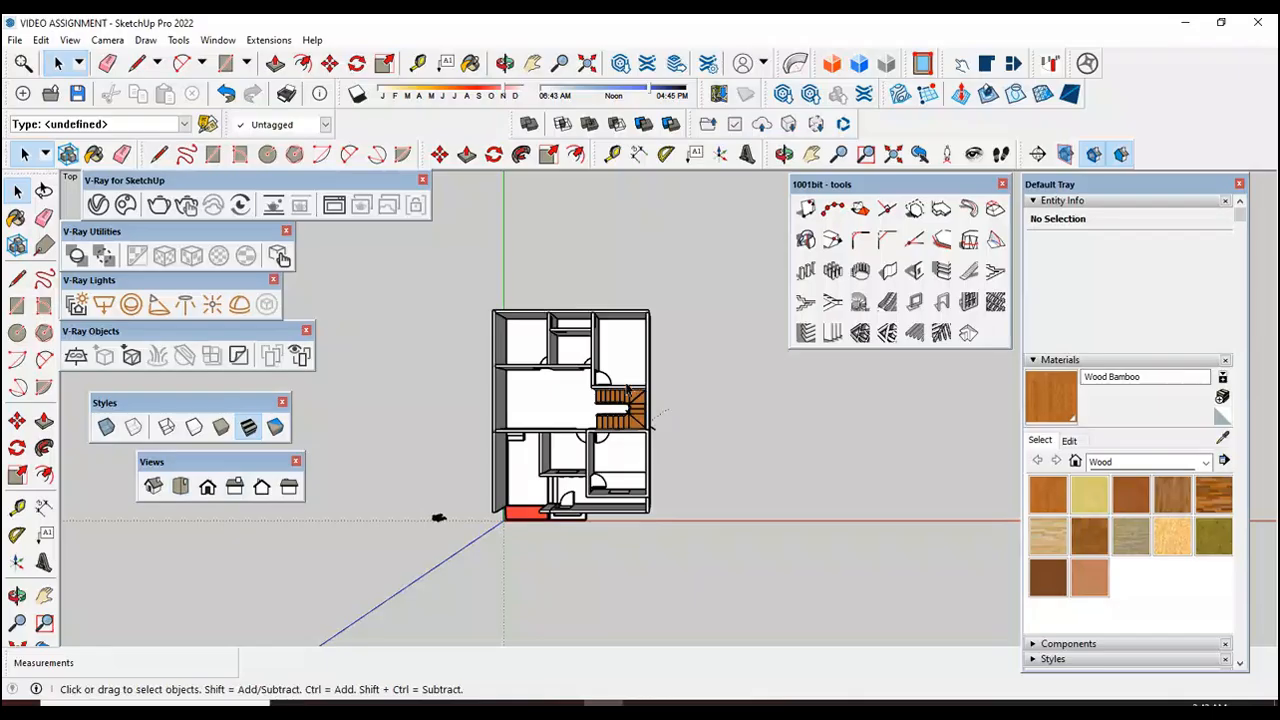
{"action": "mouse_move", "coordinate": [471, 274]}
{"action": "left_mouse_down"}
{"action": "mouse_move", "coordinate": [506, 345]}
{"action": "mouse_move", "coordinate": [697, 586]}
{"action": "left_mouse_up"}
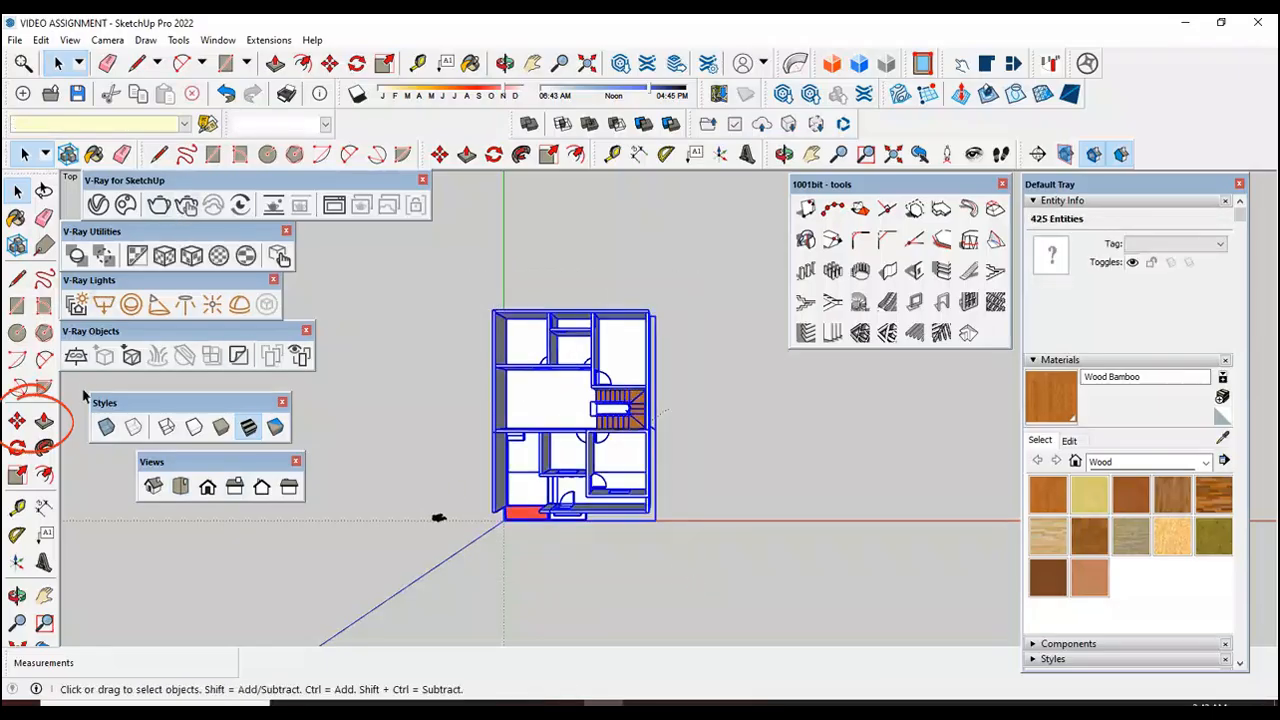
{"action": "left_click", "coordinate": [17, 421]}
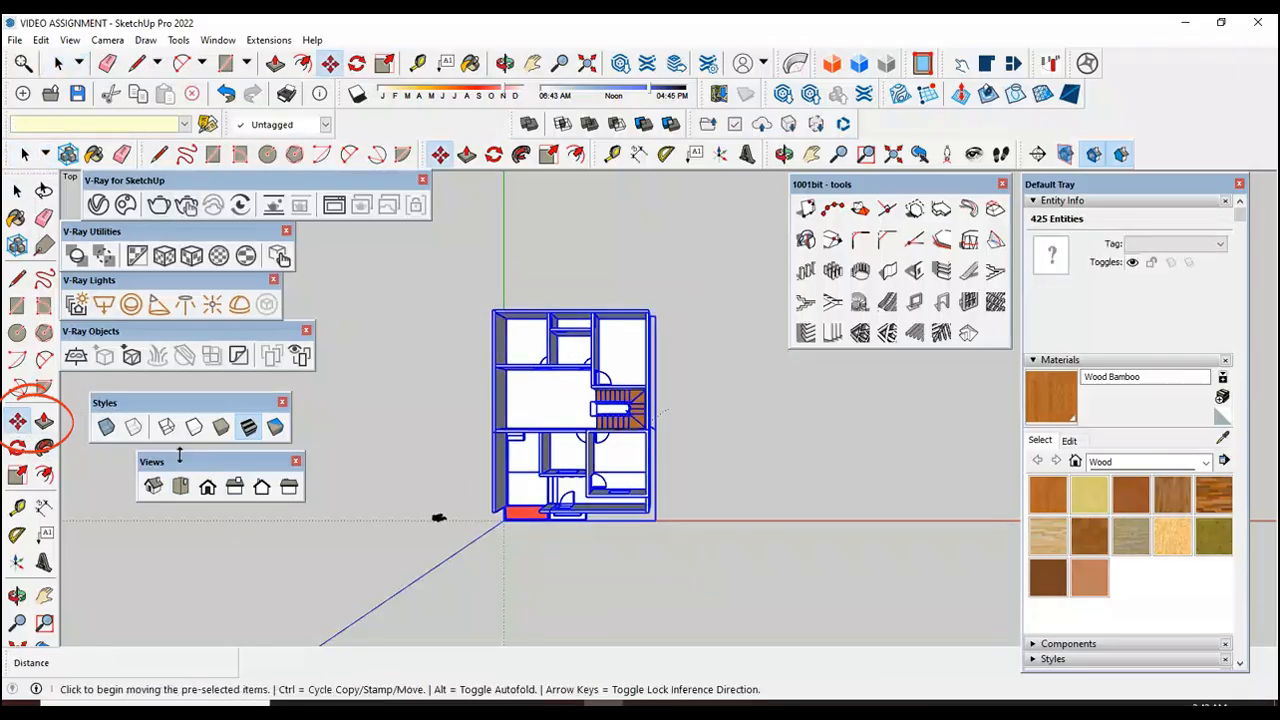
{"action": "left_click", "coordinate": [489, 559]}
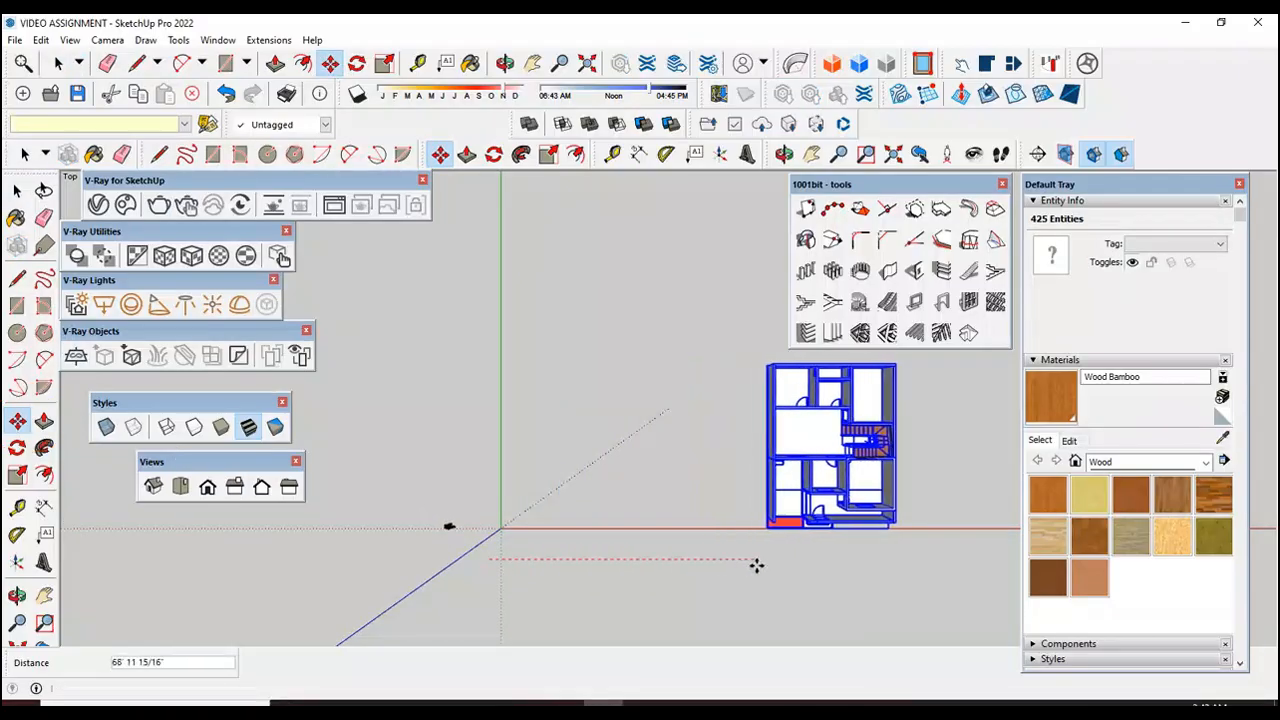
{"action": "left_click", "coordinate": [757, 566]}
{"action": "left_click", "coordinate": [17, 190]}
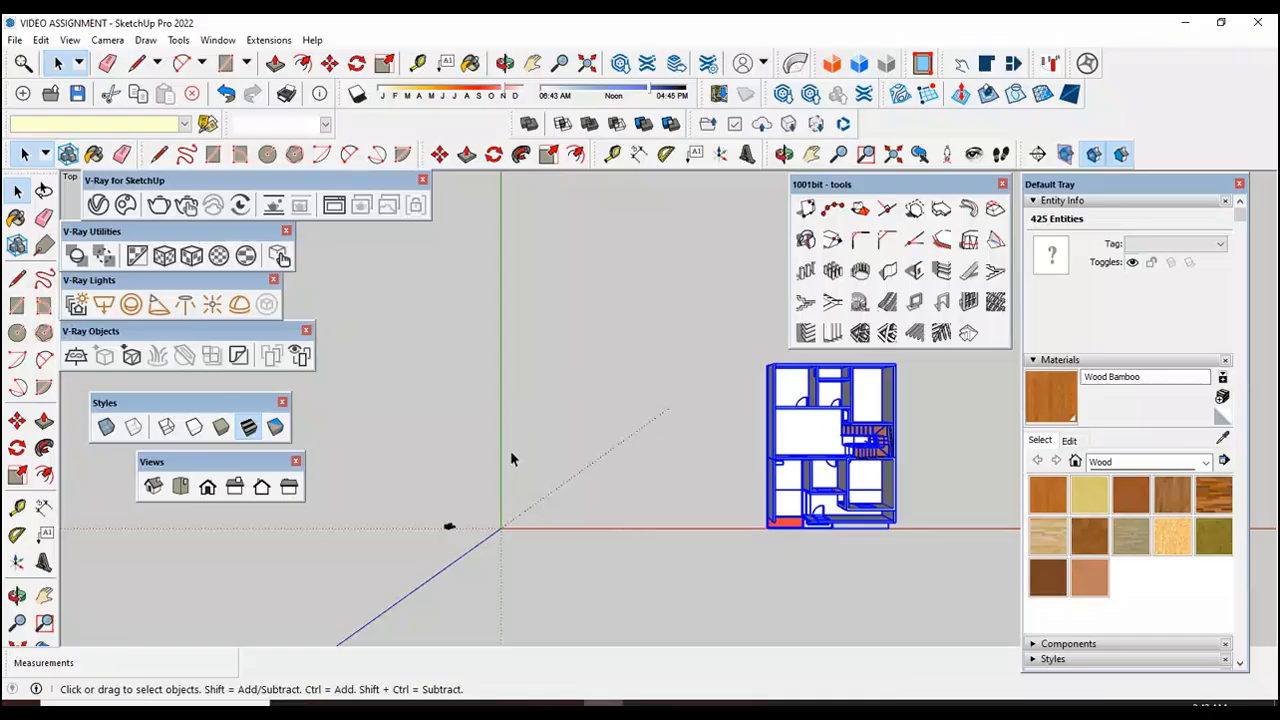
Step: Show the model in isometric view and deselect the house
{"action": "left_click", "coordinate": [156, 488]}
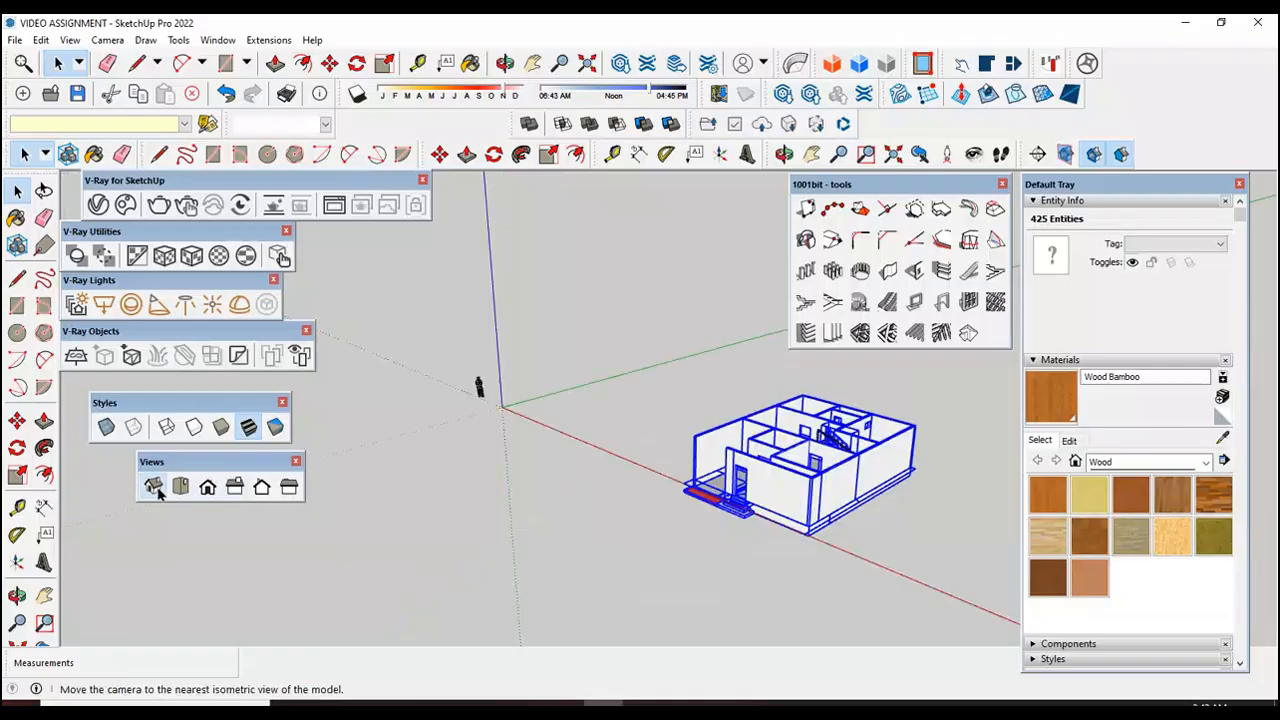
{"action": "left_click", "coordinate": [616, 528]}
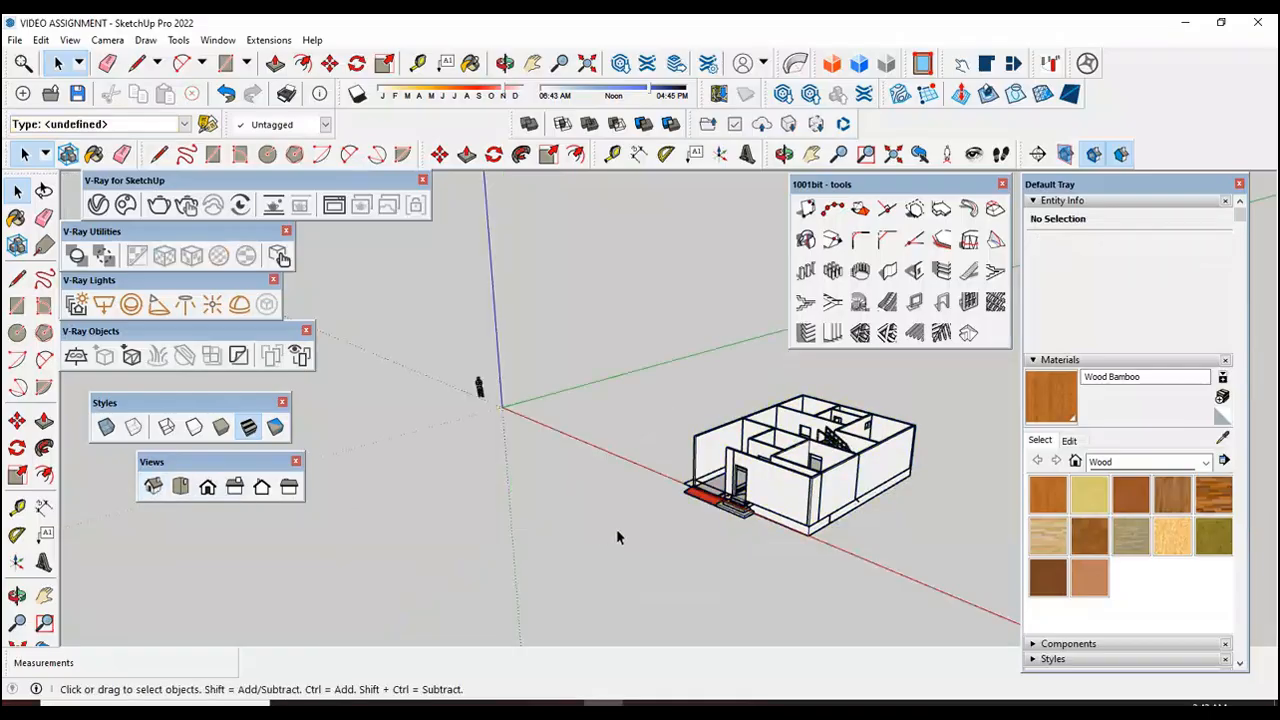
{"action": "scroll", "coordinate": [623, 406], "scroll_direction": "up", "scroll_amount": 2}
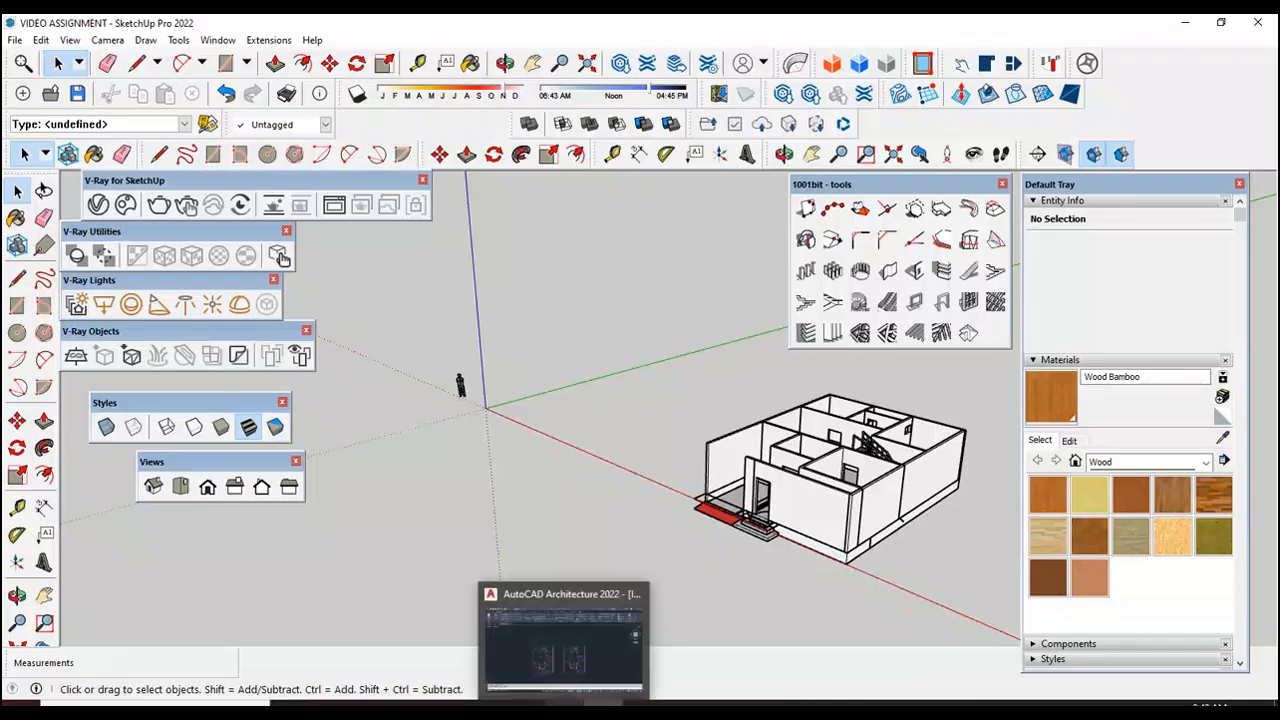
Step: Switch to AutoCAD and compare the two floor plans in IMPORT FILE.dwg, examining rooms, walls, doors, windows and stairs
{"action": "left_click", "coordinate": [565, 698]}
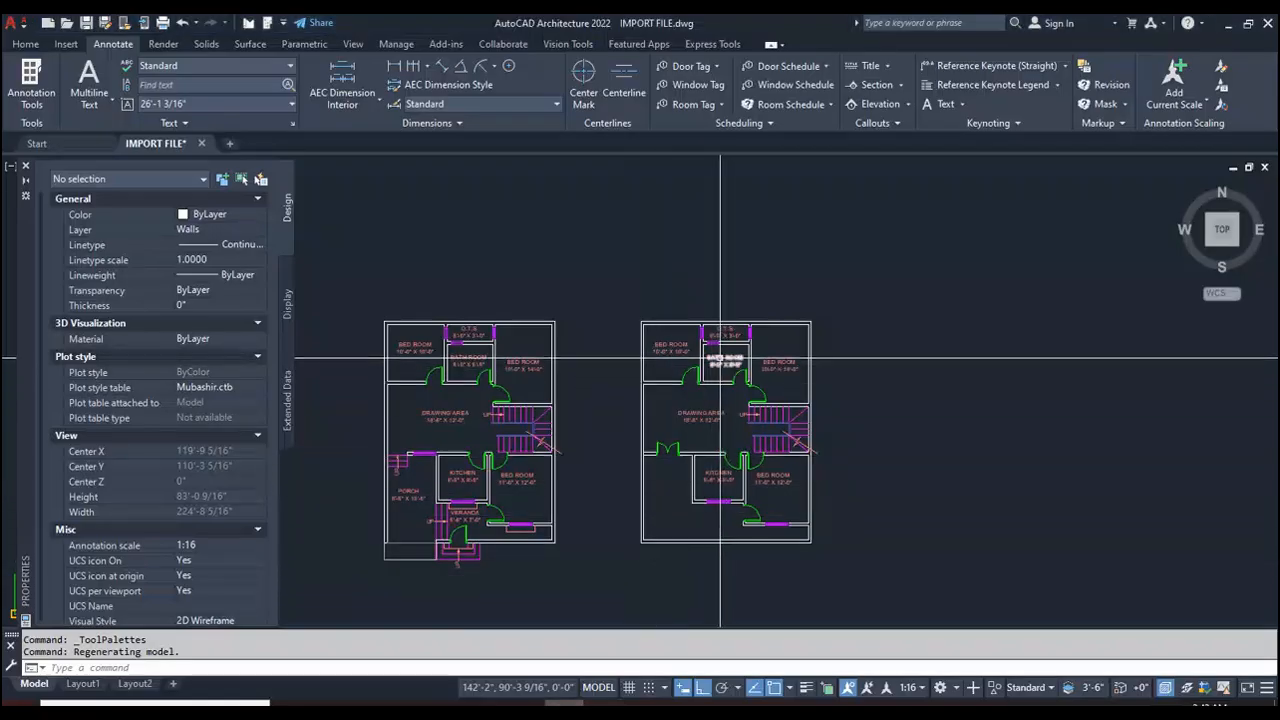
{"action": "scroll", "coordinate": [600, 429], "scroll_direction": "down", "scroll_amount": 3}
{"action": "scroll", "coordinate": [542, 449], "scroll_direction": "up", "scroll_amount": 5}
{"action": "scroll", "coordinate": [569, 288], "scroll_direction": "up", "scroll_amount": 3}
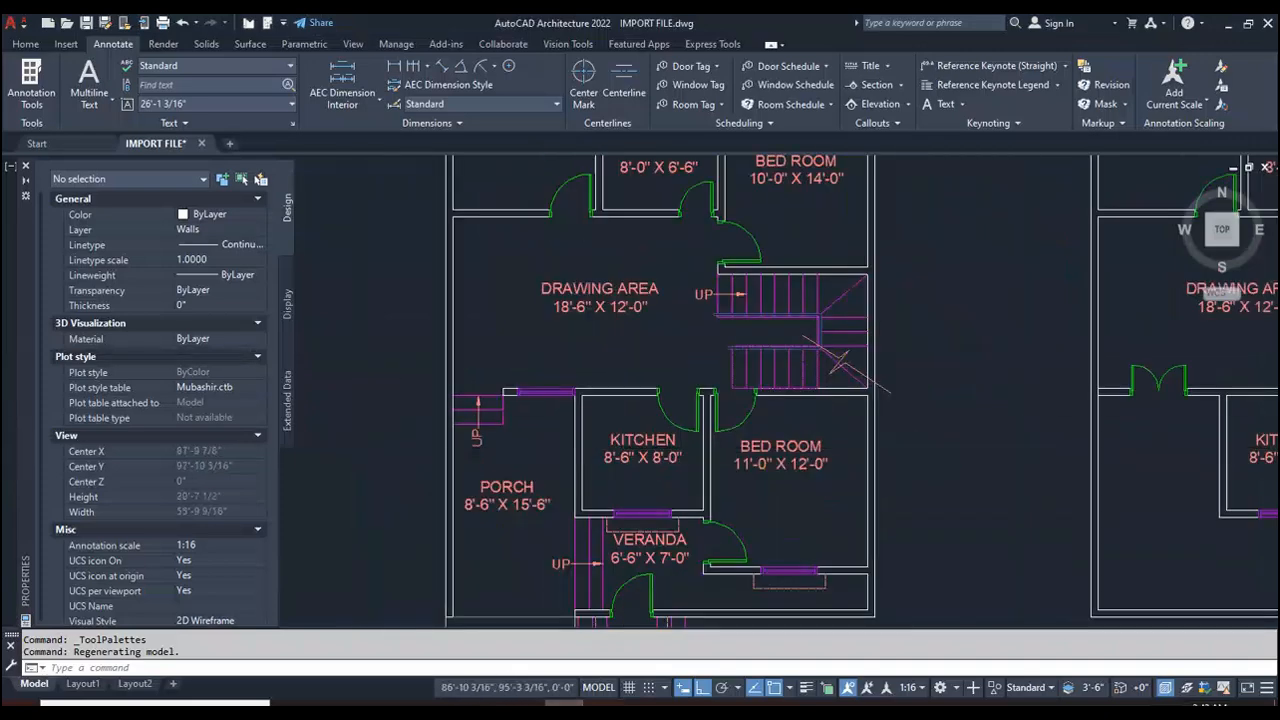
{"action": "scroll", "coordinate": [620, 448], "scroll_direction": "down", "scroll_amount": 3}
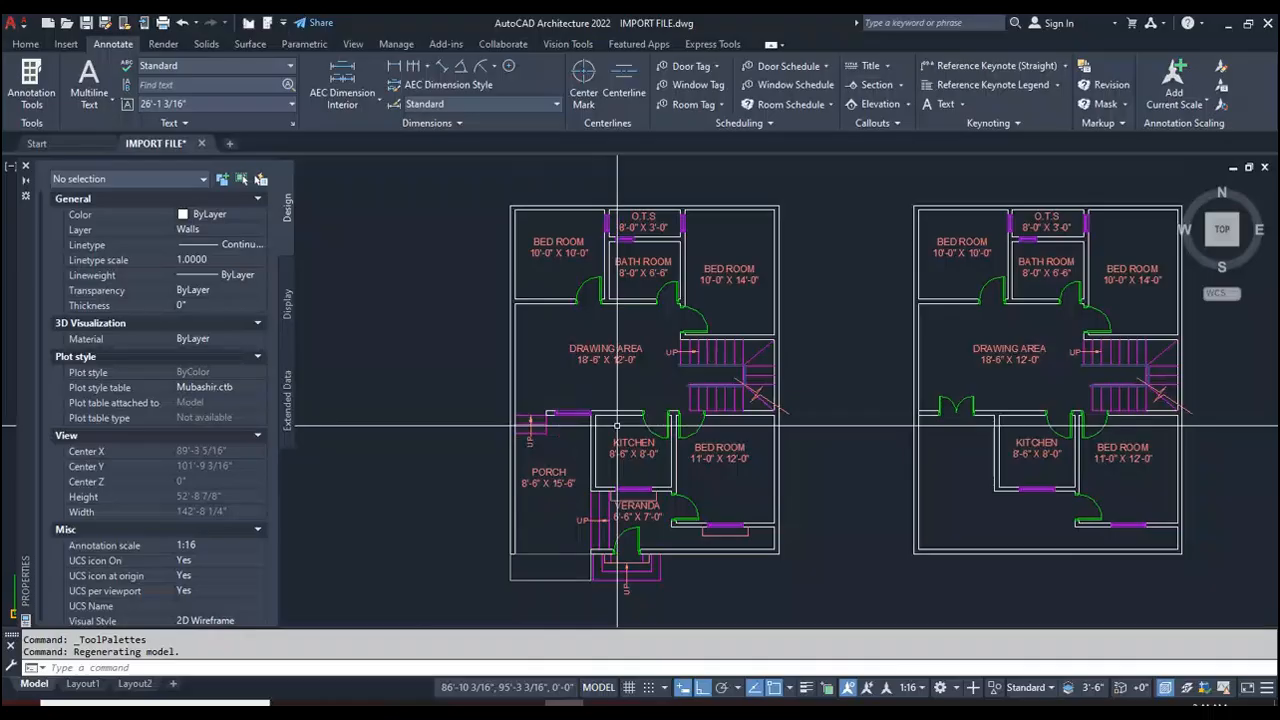
{"action": "scroll", "coordinate": [592, 403], "scroll_direction": "down", "scroll_amount": 2}
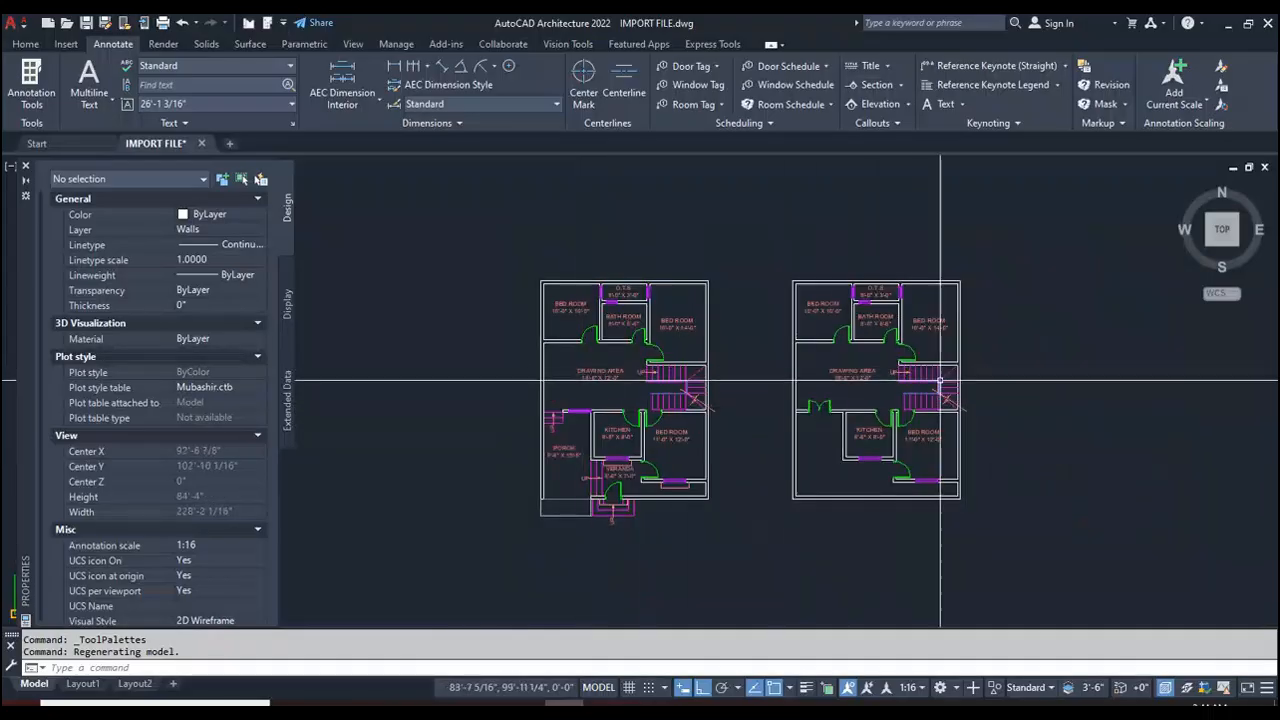
{"action": "scroll", "coordinate": [940, 380], "scroll_direction": "up", "scroll_amount": 2}
{"action": "scroll", "coordinate": [893, 366], "scroll_direction": "down", "scroll_amount": 2}
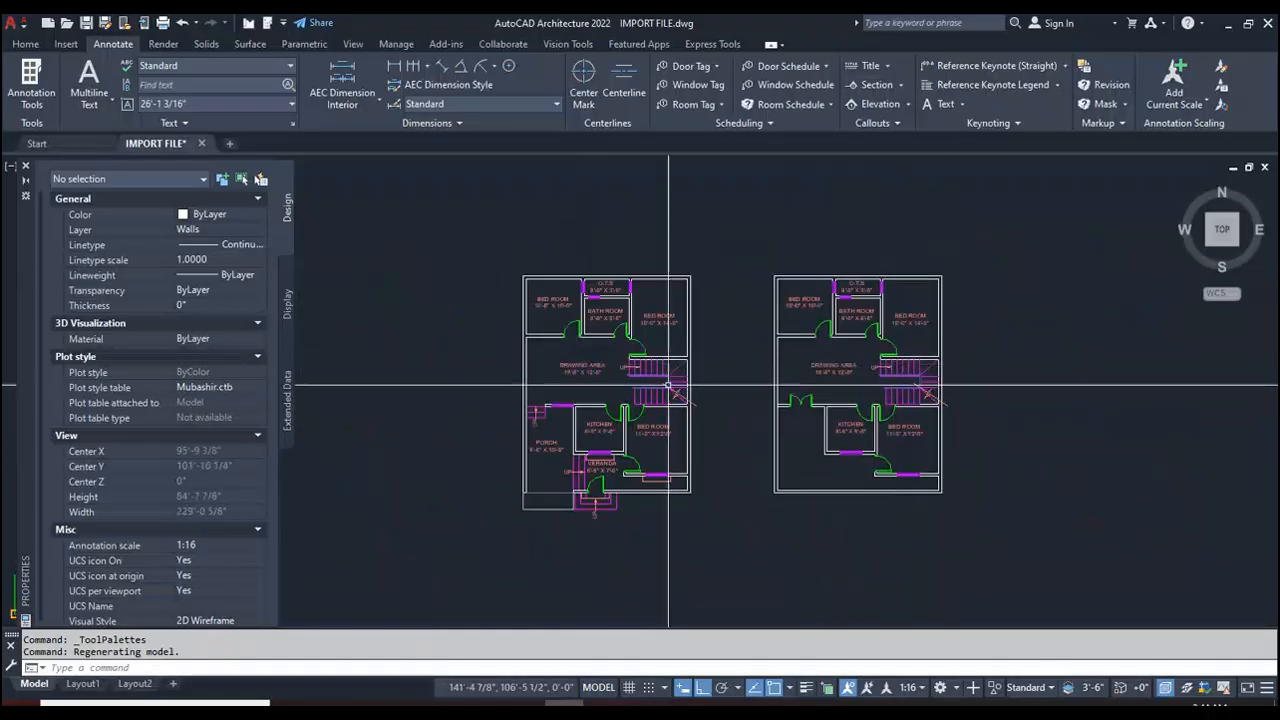
{"action": "scroll", "coordinate": [612, 400], "scroll_direction": "up", "scroll_amount": 2}
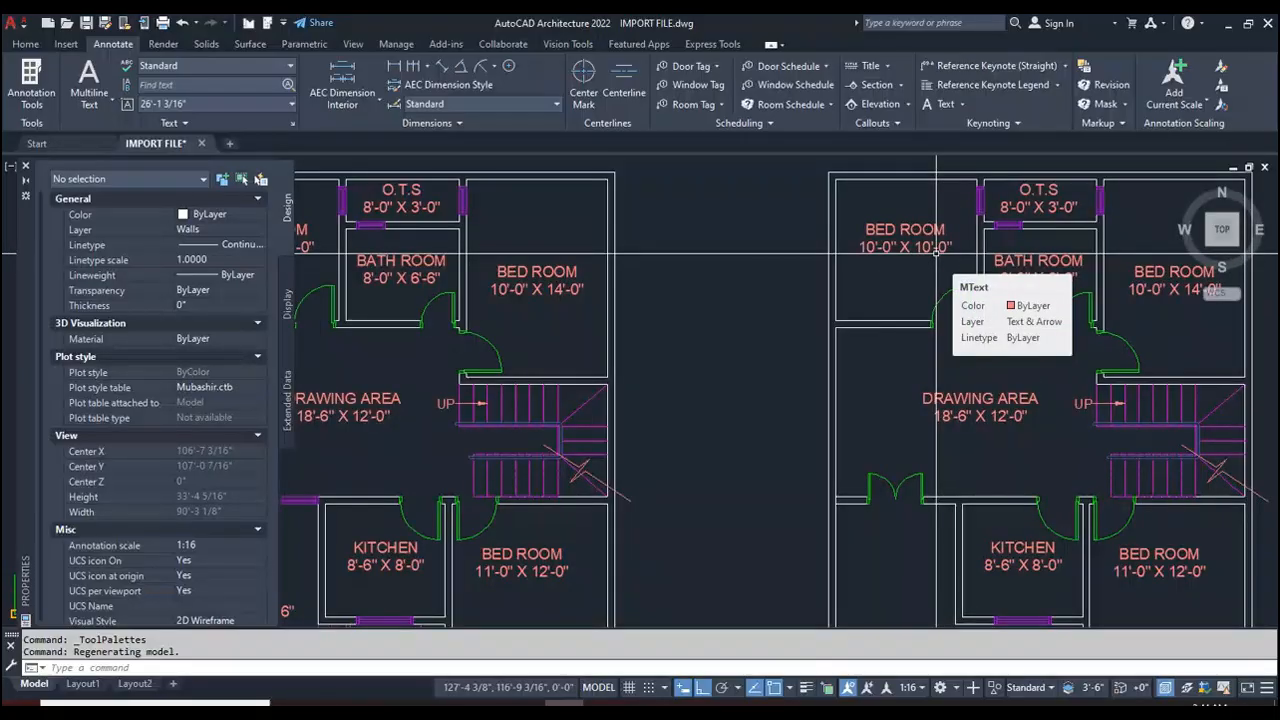
{"action": "scroll", "coordinate": [936, 254], "scroll_direction": "down", "scroll_amount": 2}
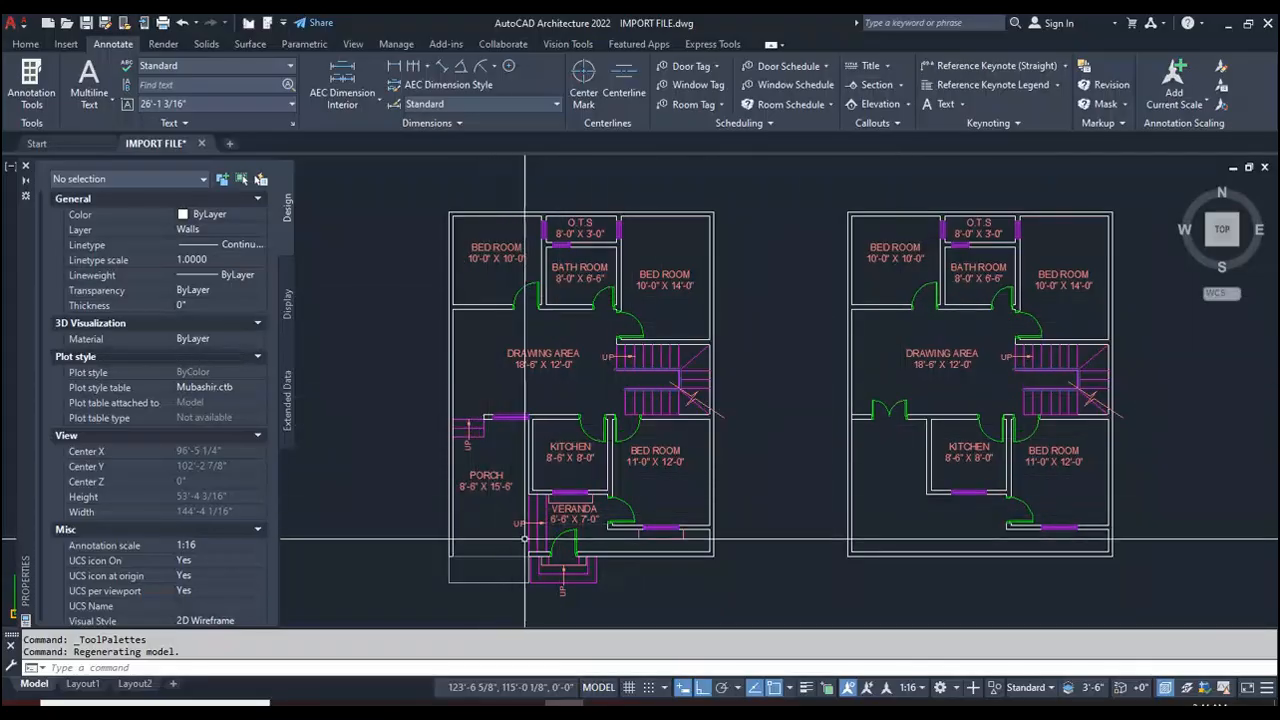
{"action": "scroll", "coordinate": [520, 500], "scroll_direction": "up", "scroll_amount": 5}
{"action": "scroll", "coordinate": [523, 470], "scroll_direction": "down", "scroll_amount": 7}
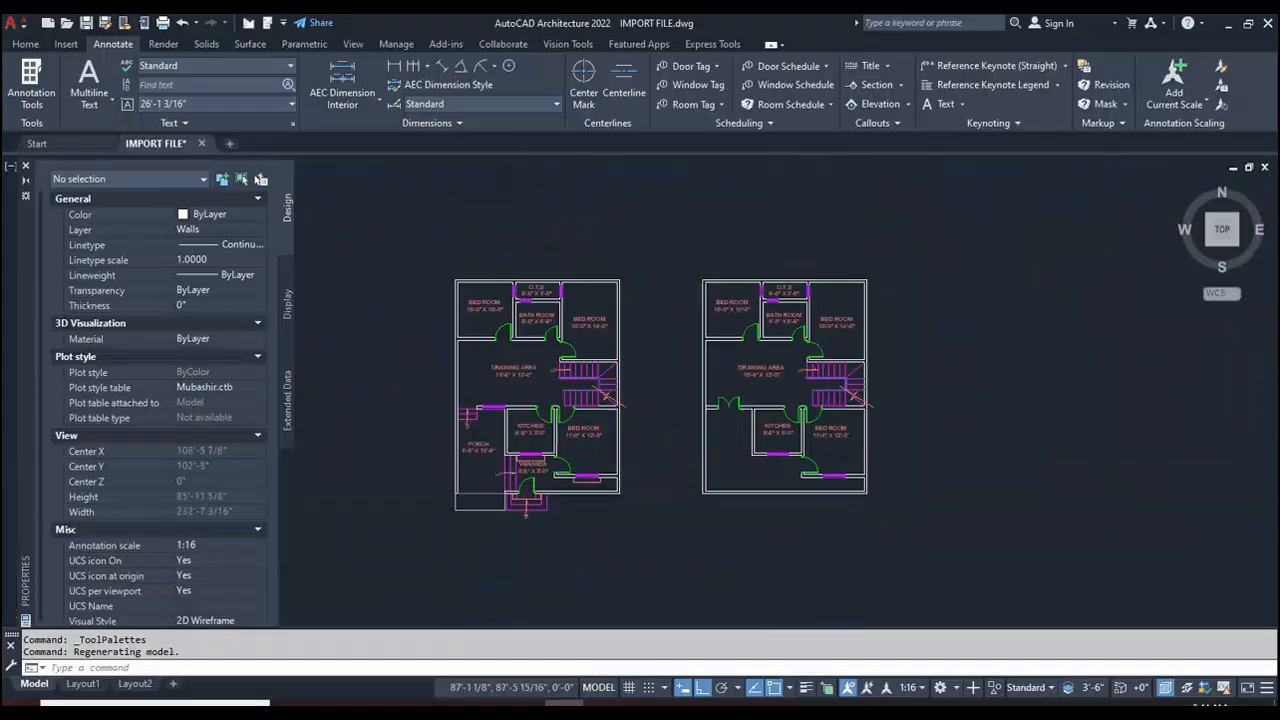
{"action": "scroll", "coordinate": [828, 478], "scroll_direction": "up", "scroll_amount": 2}
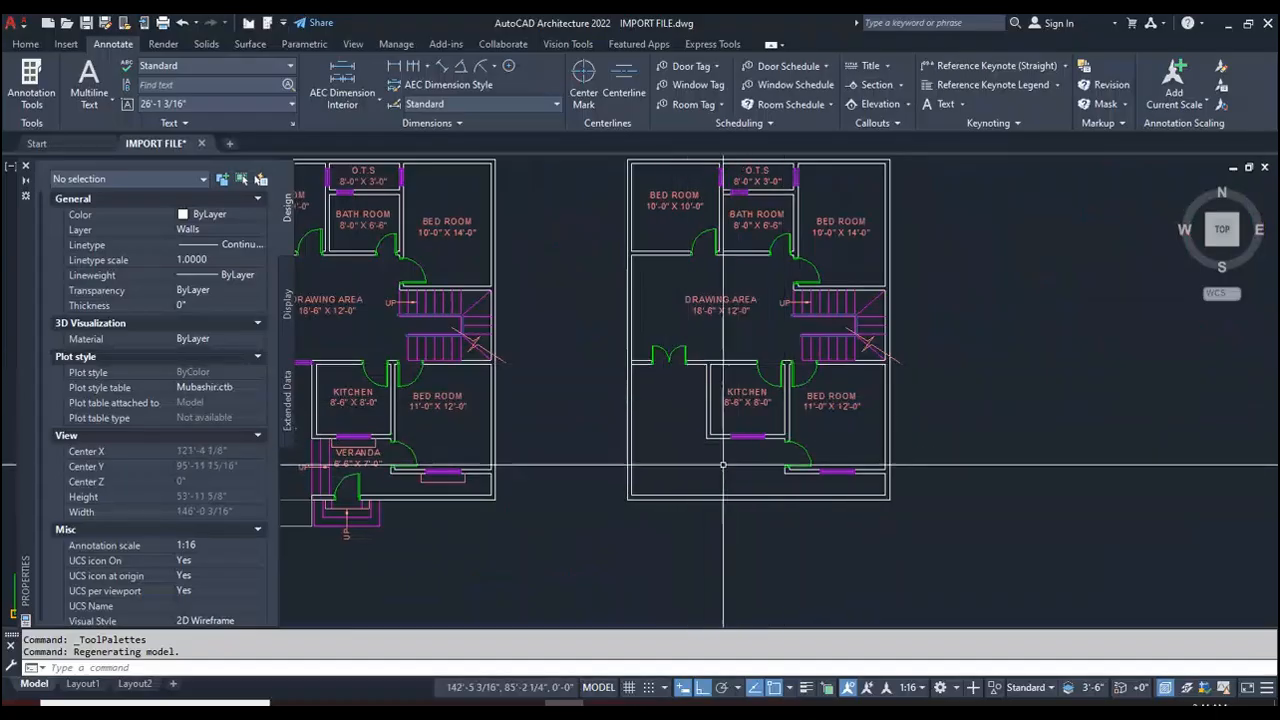
{"action": "scroll", "coordinate": [770, 300], "scroll_direction": "down", "scroll_amount": 4}
{"action": "scroll", "coordinate": [740, 400], "scroll_direction": "up", "scroll_amount": 4}
{"action": "scroll", "coordinate": [750, 436], "scroll_direction": "down", "scroll_amount": 4}
{"action": "scroll", "coordinate": [790, 436], "scroll_direction": "up", "scroll_amount": 2}
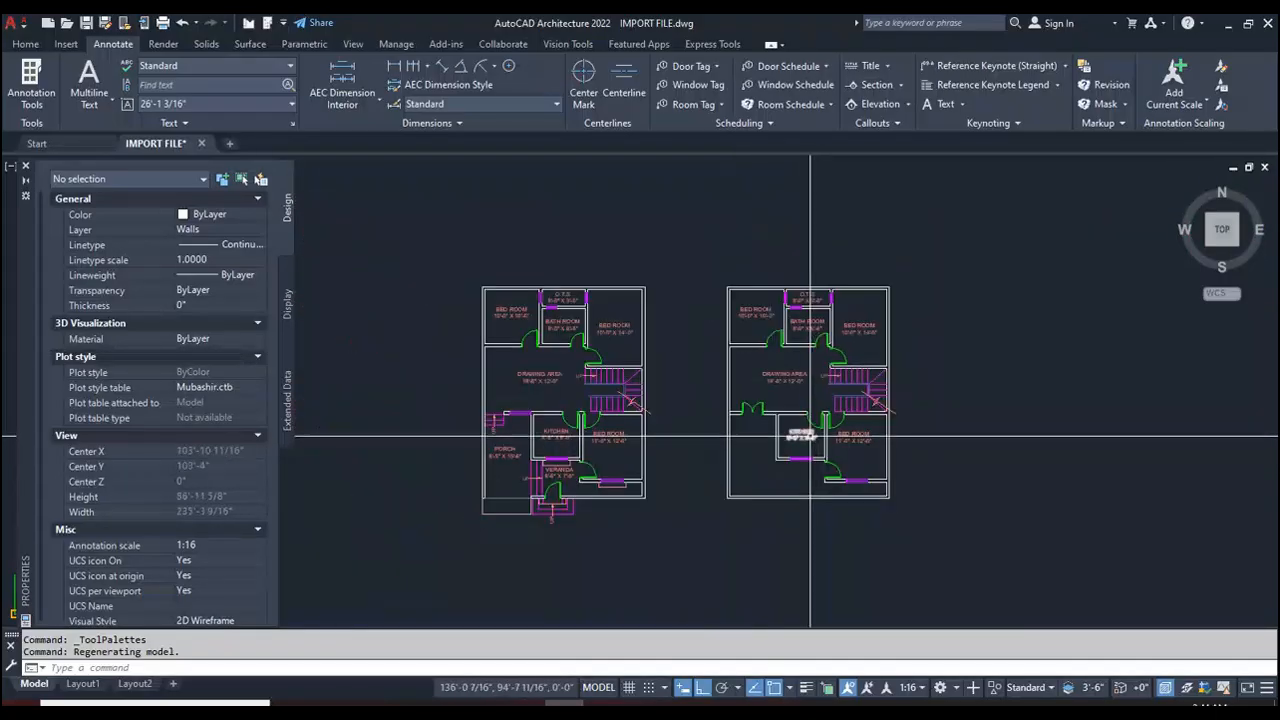
{"action": "scroll", "coordinate": [828, 441], "scroll_direction": "up", "scroll_amount": 2}
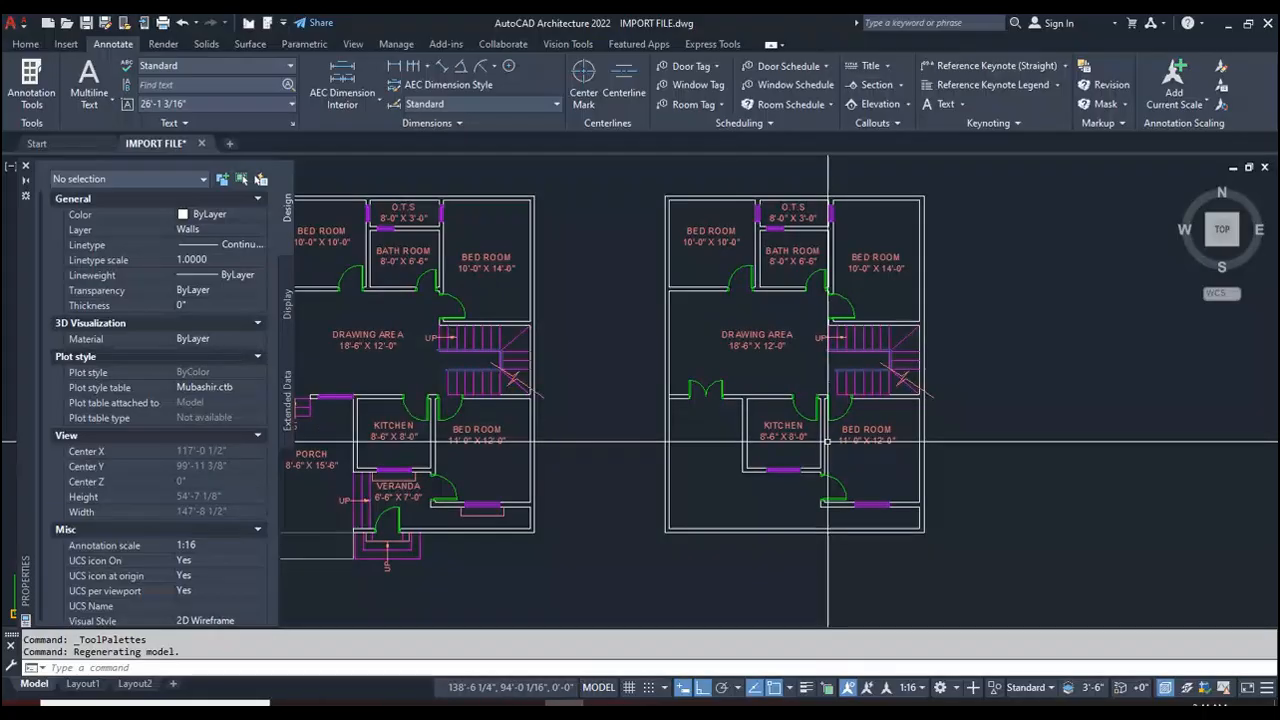
Step: Start a Write Block and set its base point at the upper-right corner of the floor plan without the porch
{"action": "scroll", "coordinate": [735, 432], "scroll_direction": "down", "scroll_amount": 2}
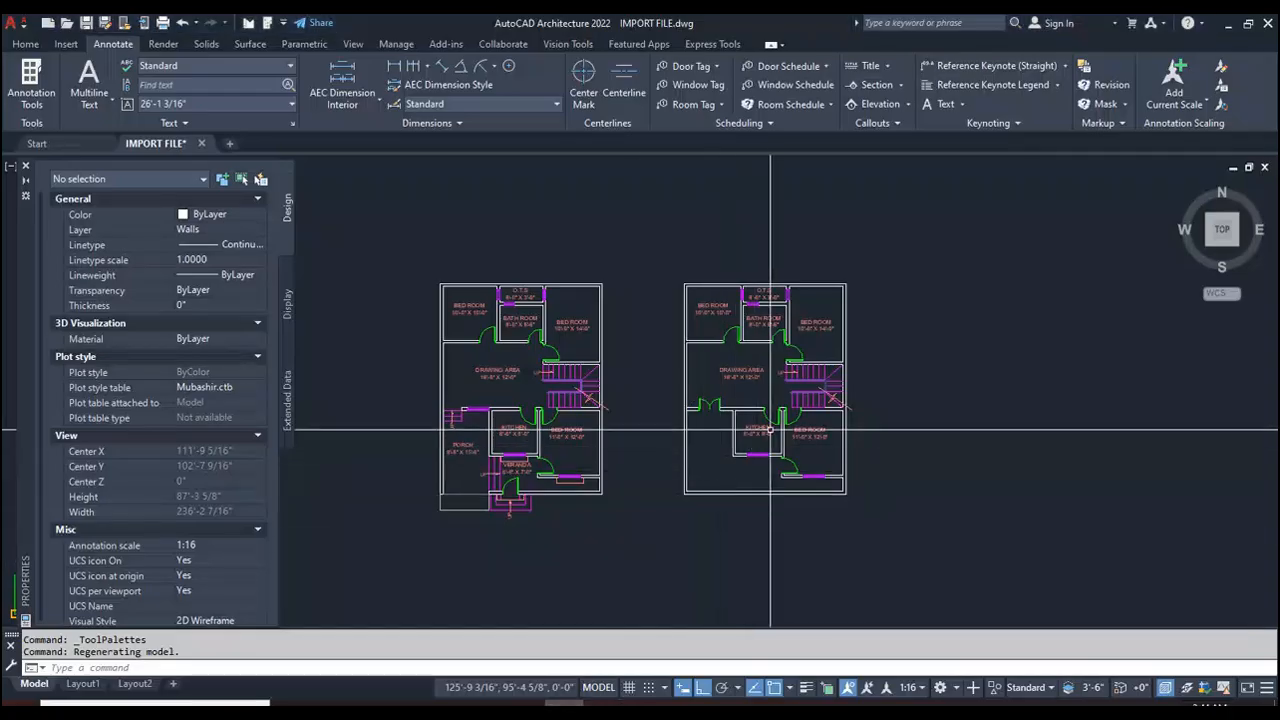
{"action": "scroll", "coordinate": [820, 358], "scroll_direction": "up", "scroll_amount": 2}
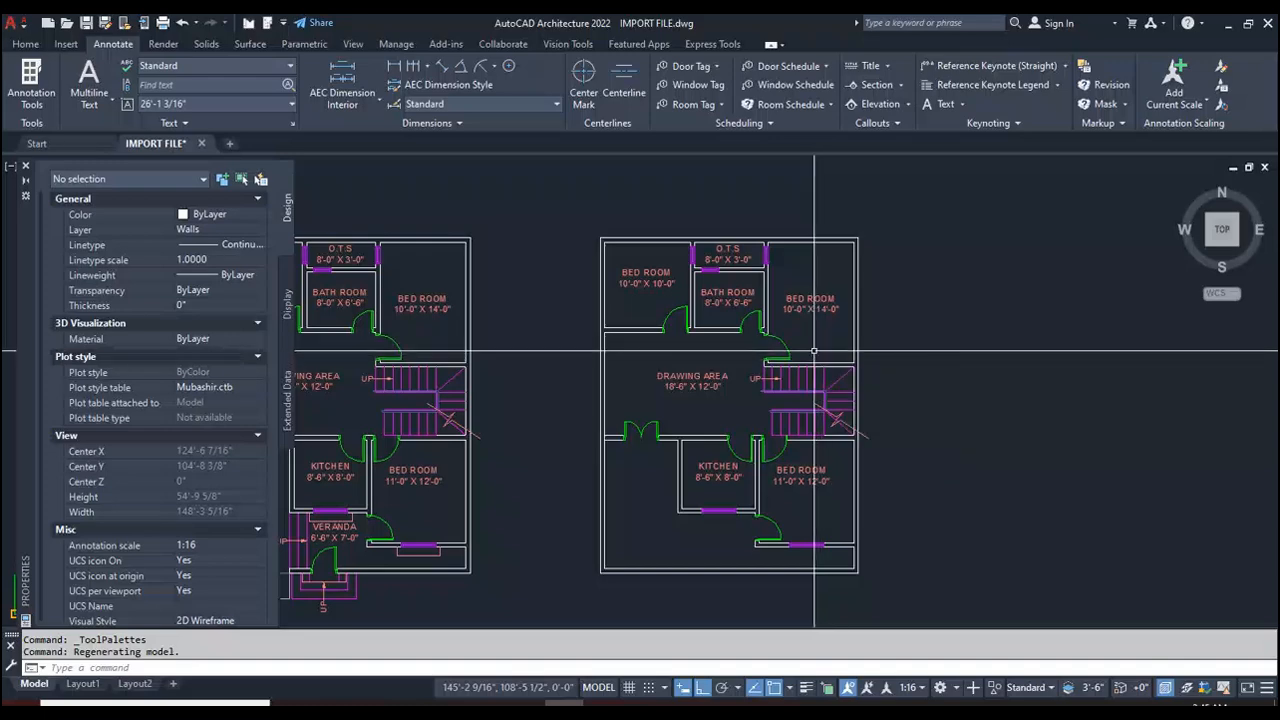
{"action": "type", "text": "w"}
{"action": "key", "text": "Return"}
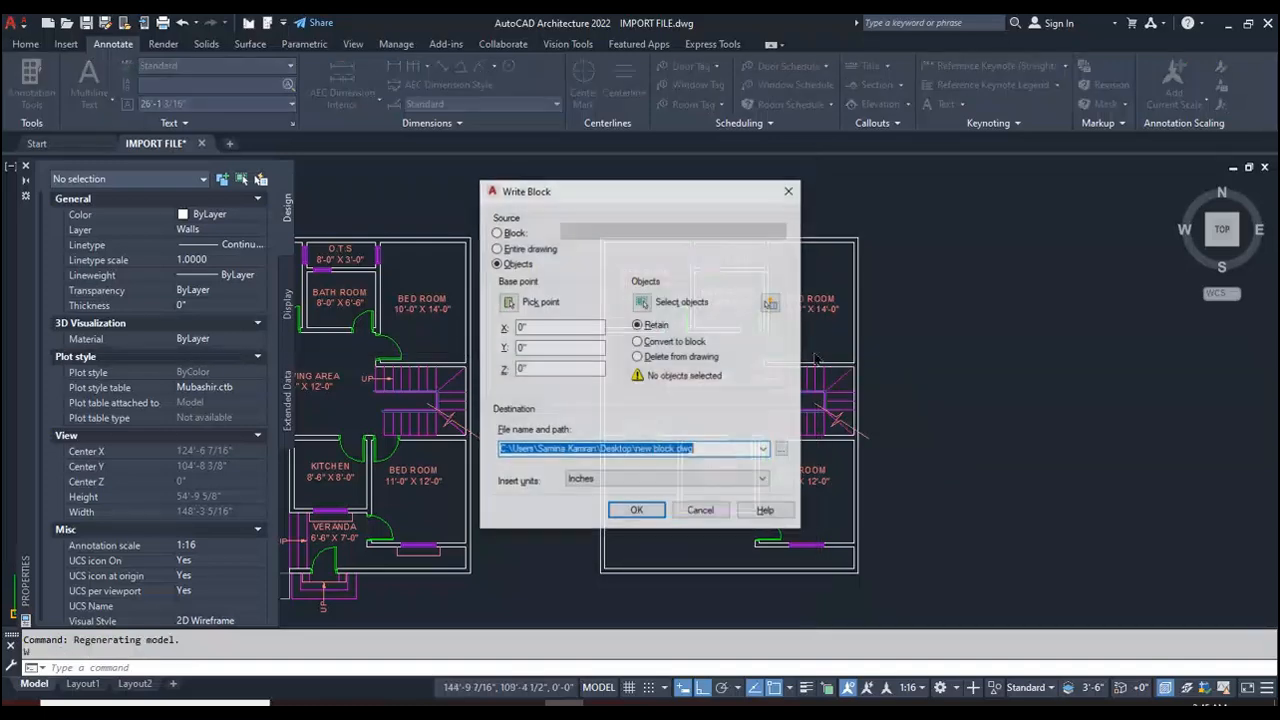
{"action": "left_click", "coordinate": [510, 302]}
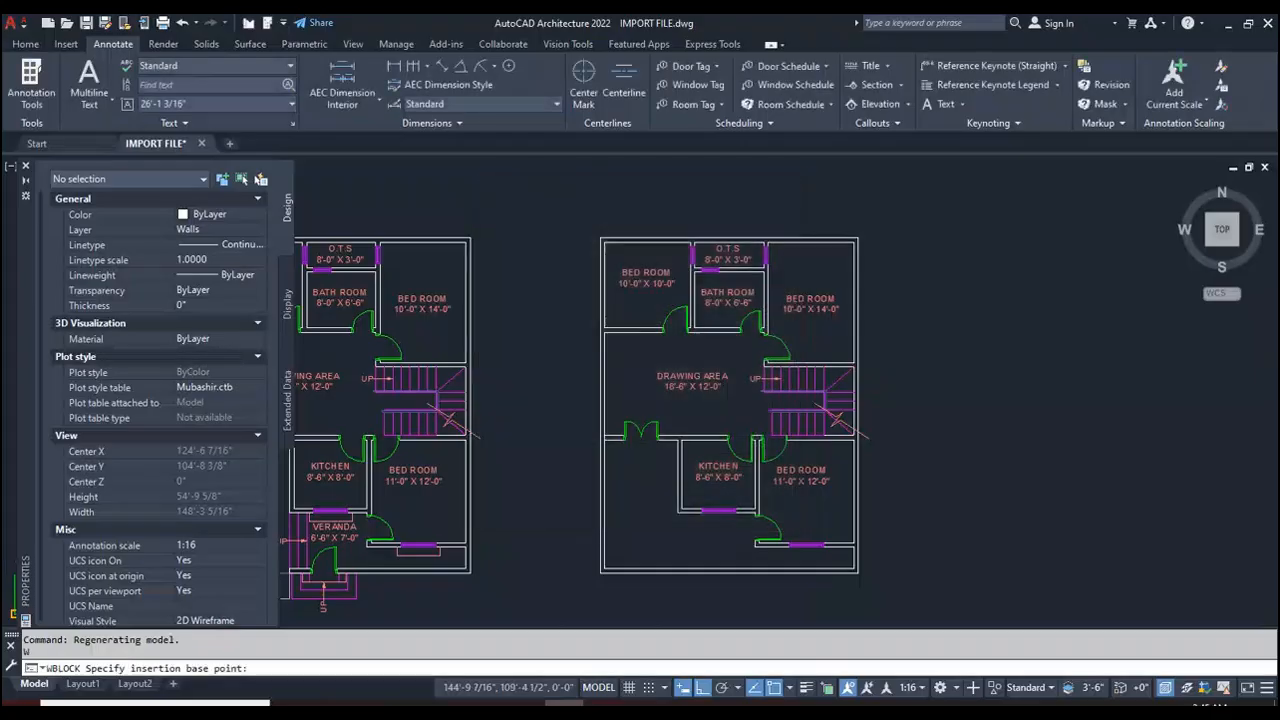
{"action": "left_click", "coordinate": [873, 240]}
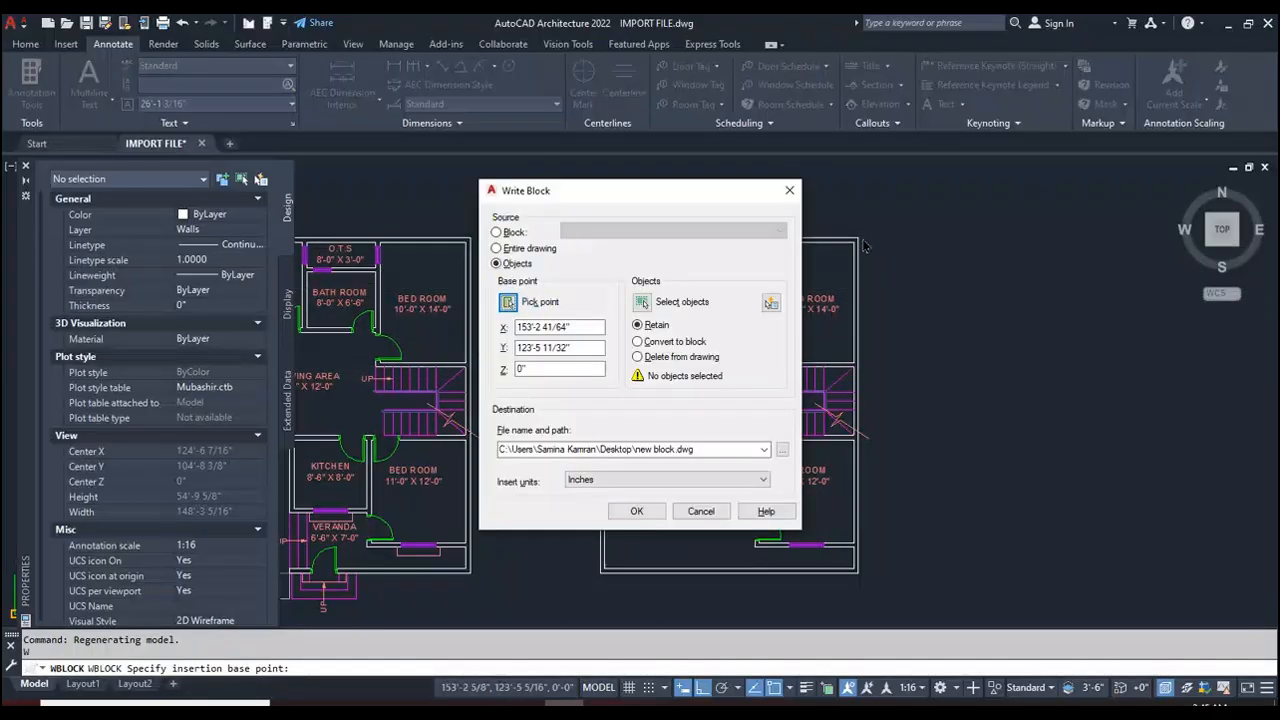
Step: Select the entire floor plan without the porch as the objects for the block
{"action": "left_click", "coordinate": [643, 303]}
{"action": "left_click", "coordinate": [883, 597]}
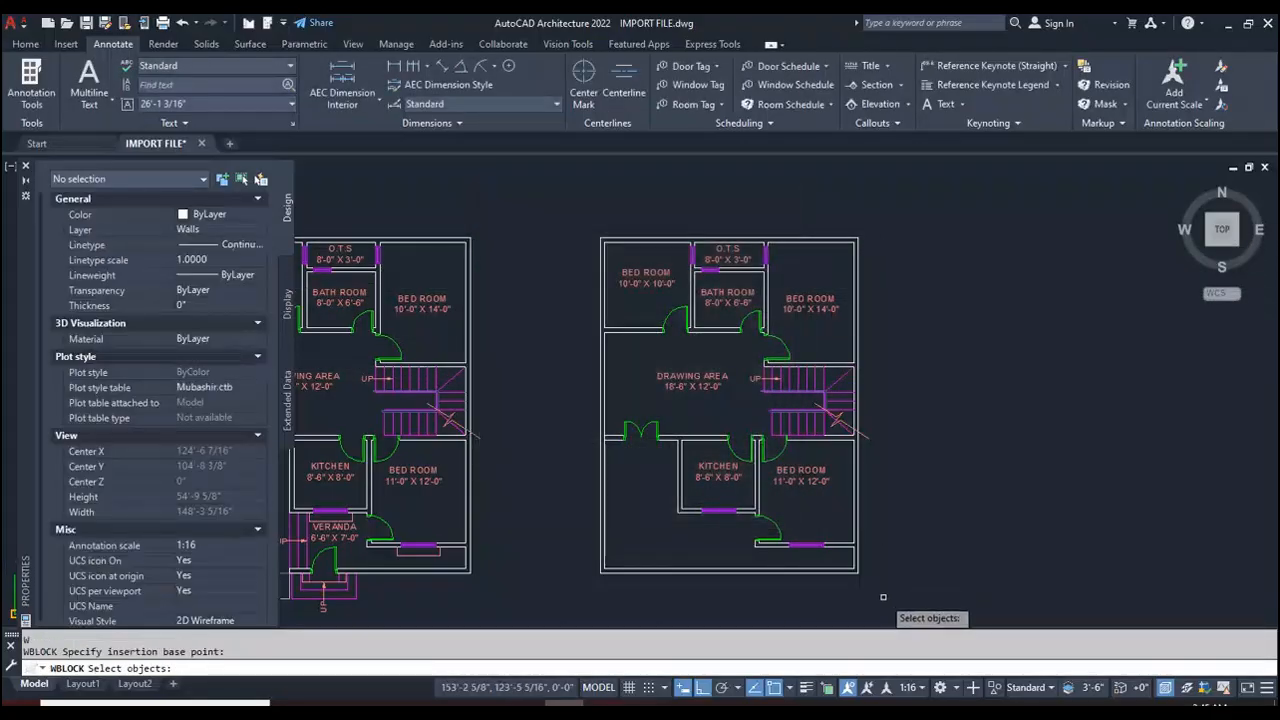
{"action": "left_click", "coordinate": [563, 210]}
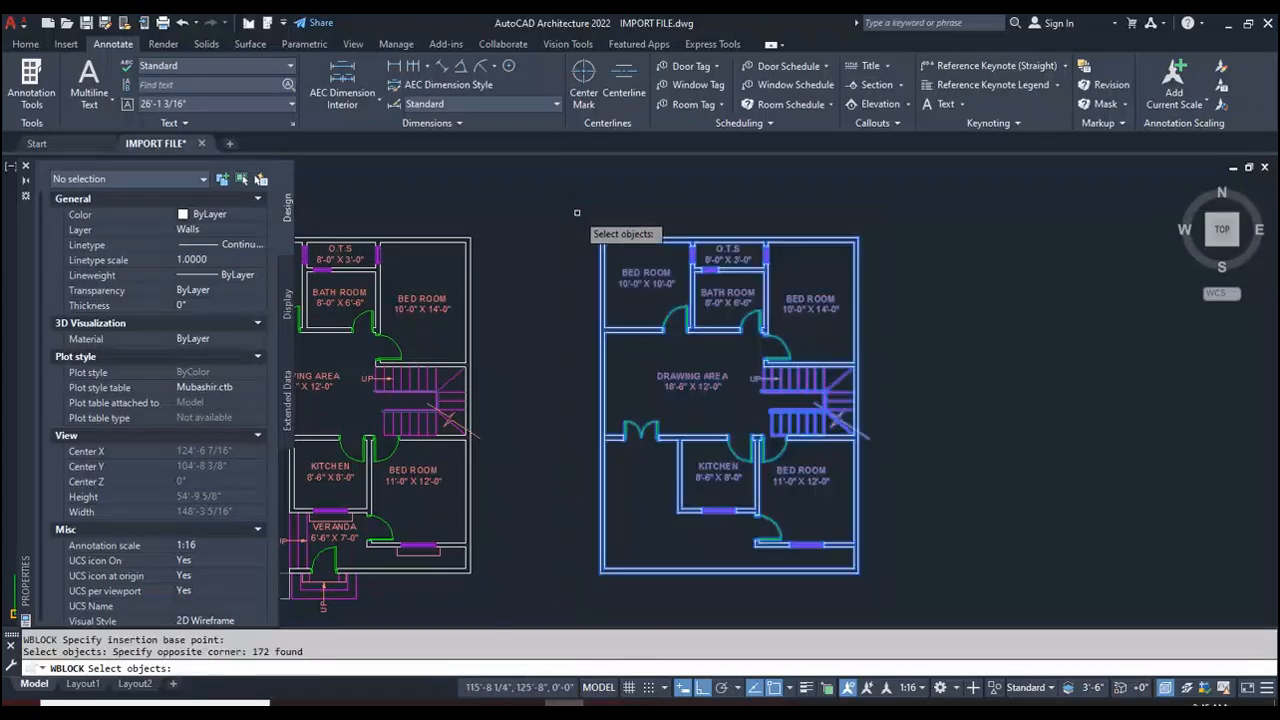
{"action": "key", "text": "Return"}
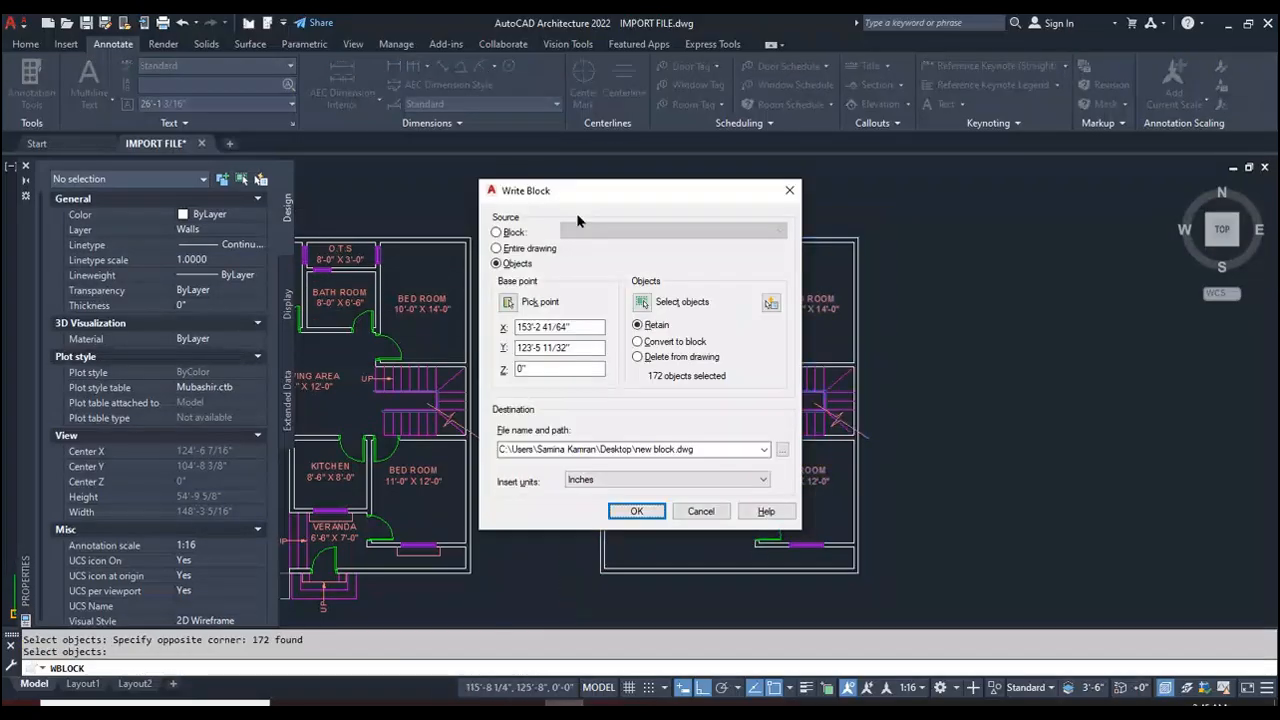
Step: Name the block file "first floor", save it to the Desktop as a DWG and finish writing the block
{"action": "left_click", "coordinate": [783, 450]}
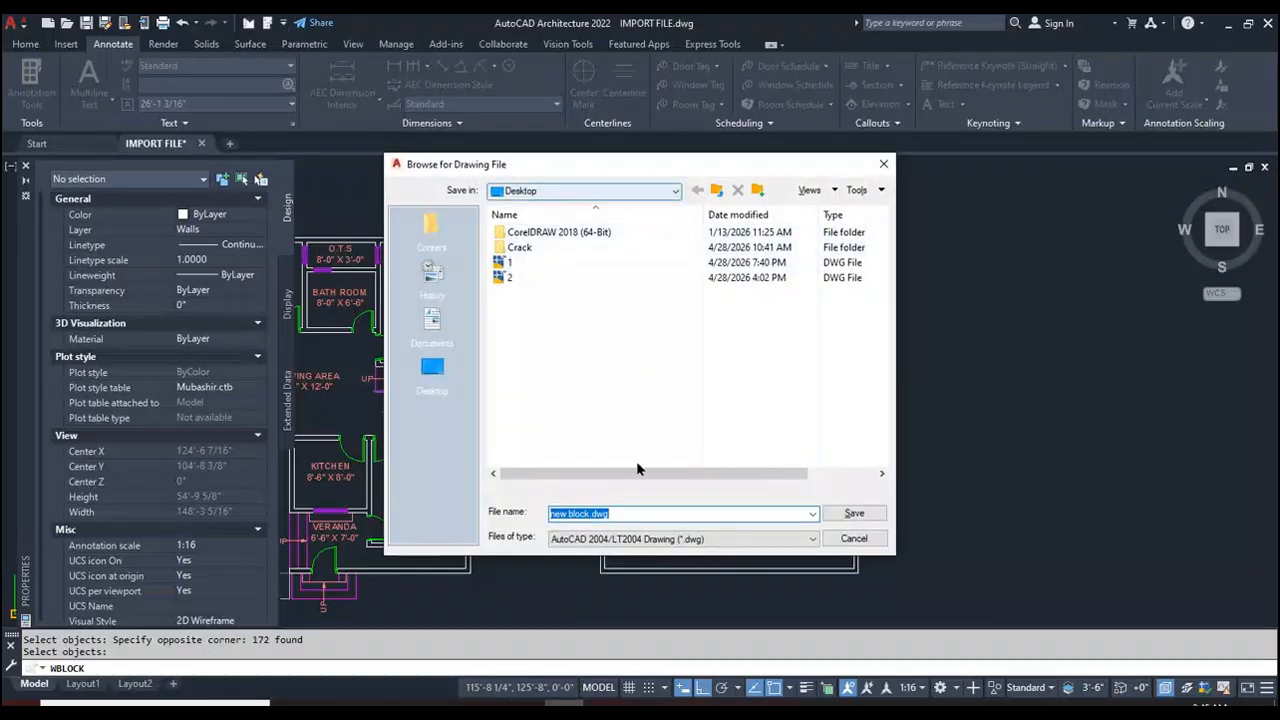
{"action": "left_click_drag", "start_coordinate": [609, 513], "coordinate": [537, 509]}
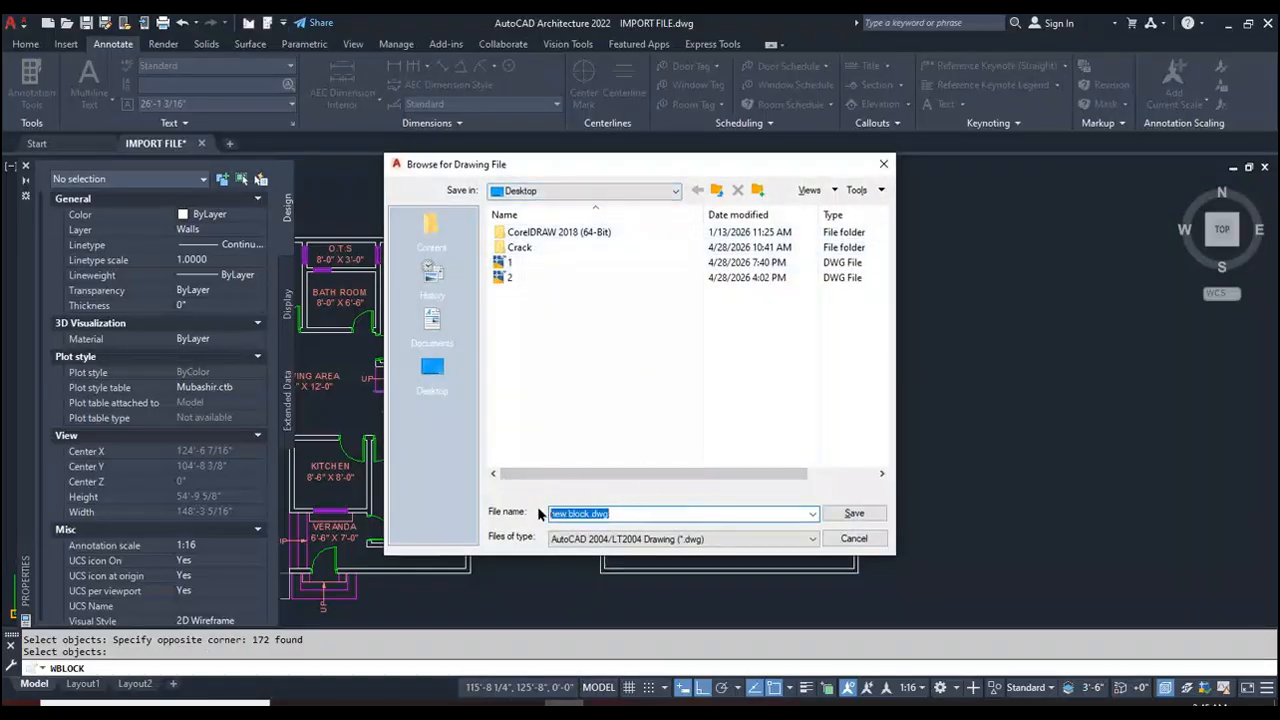
{"action": "key", "text": "BackSpace"}
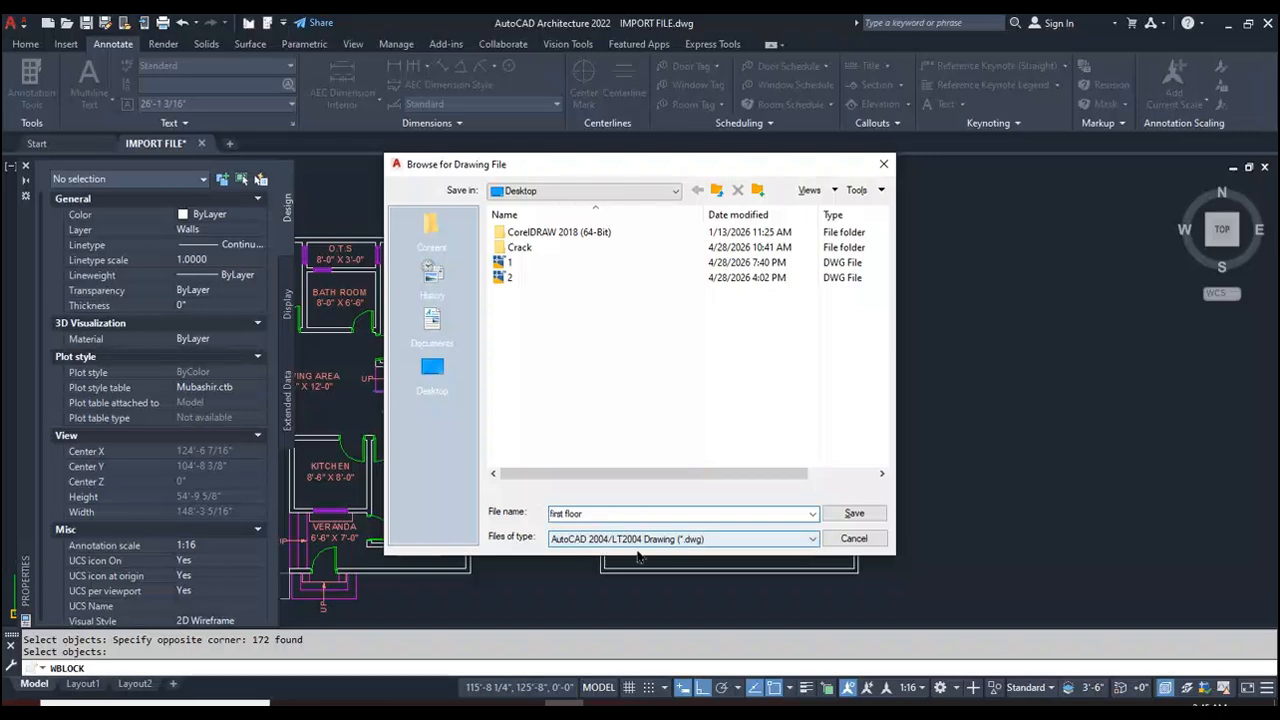
{"action": "left_click", "coordinate": [855, 515]}
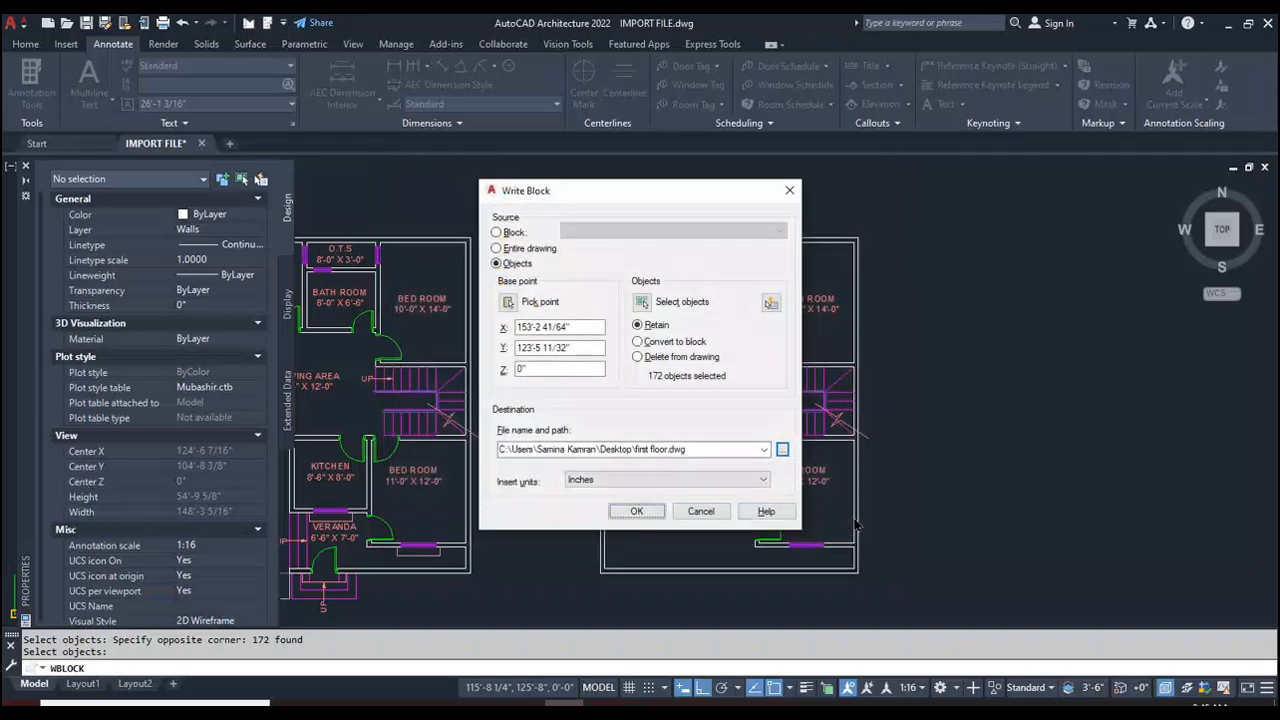
{"action": "left_click", "coordinate": [640, 514]}
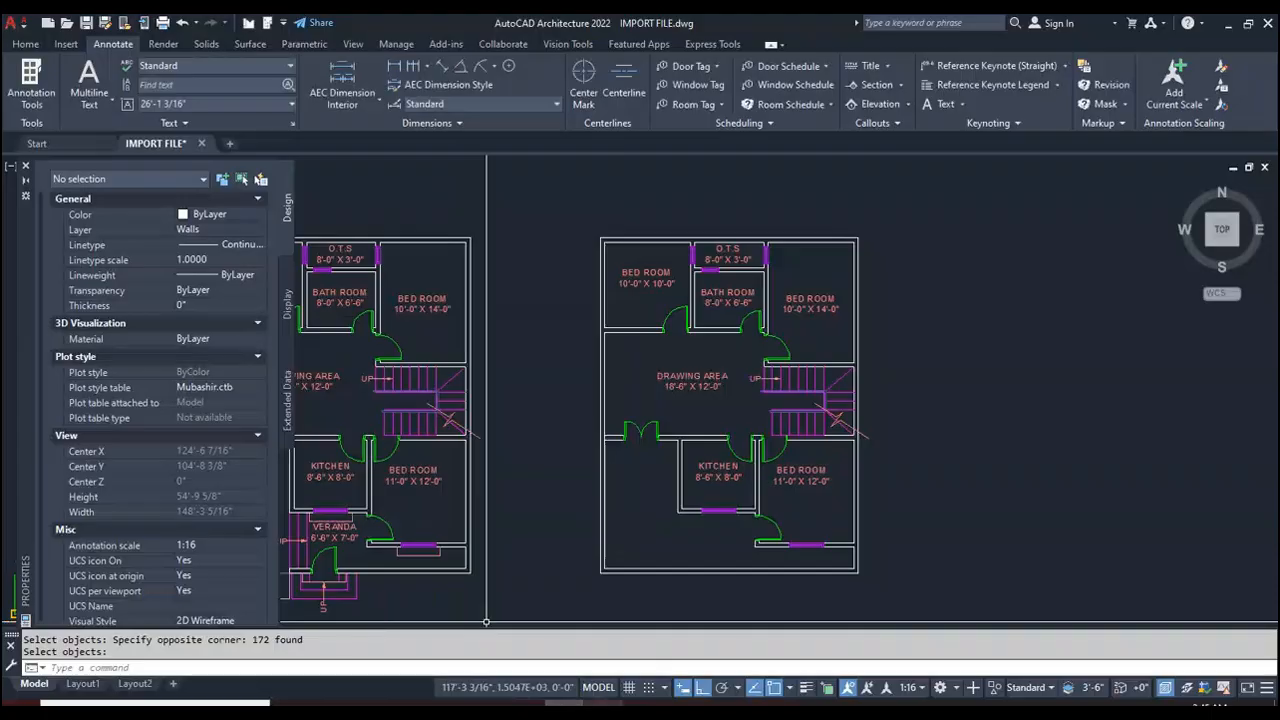
Step: Switch to SketchUp and import the AutoCAD file "first floor" from the Desktop, then dismiss the import results
{"action": "left_click", "coordinate": [603, 703]}
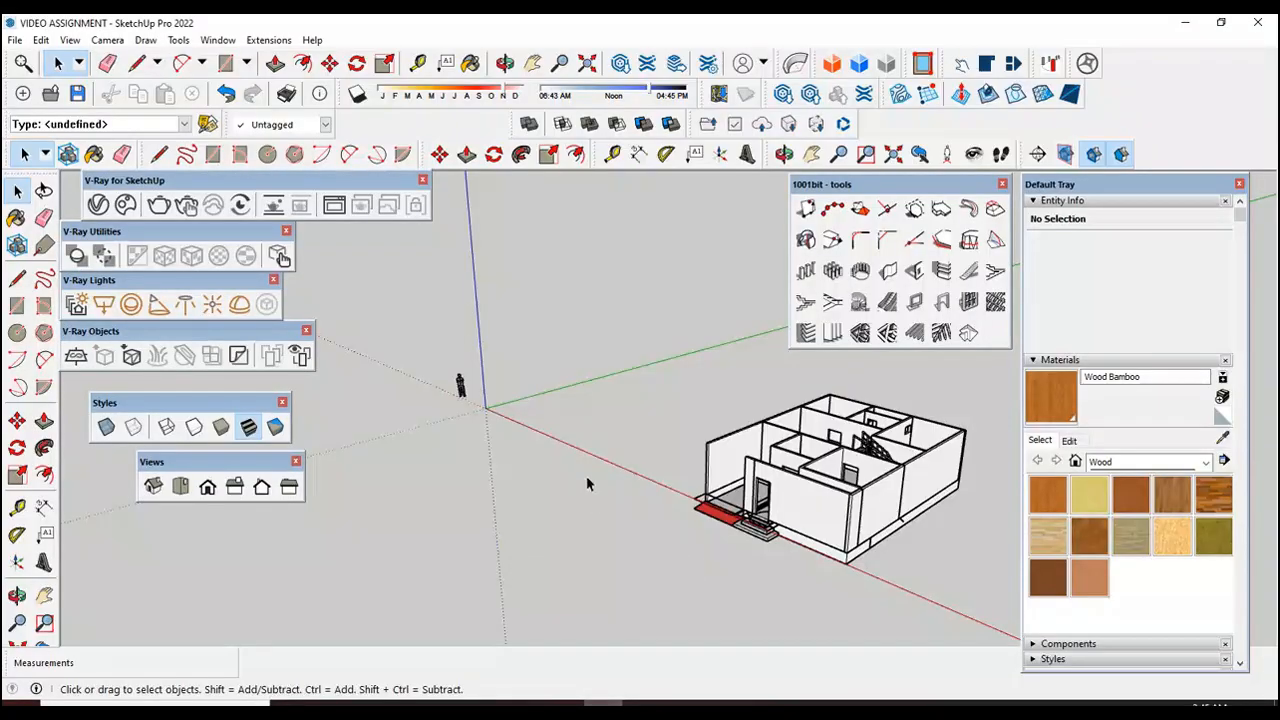
{"action": "left_click", "coordinate": [16, 40]}
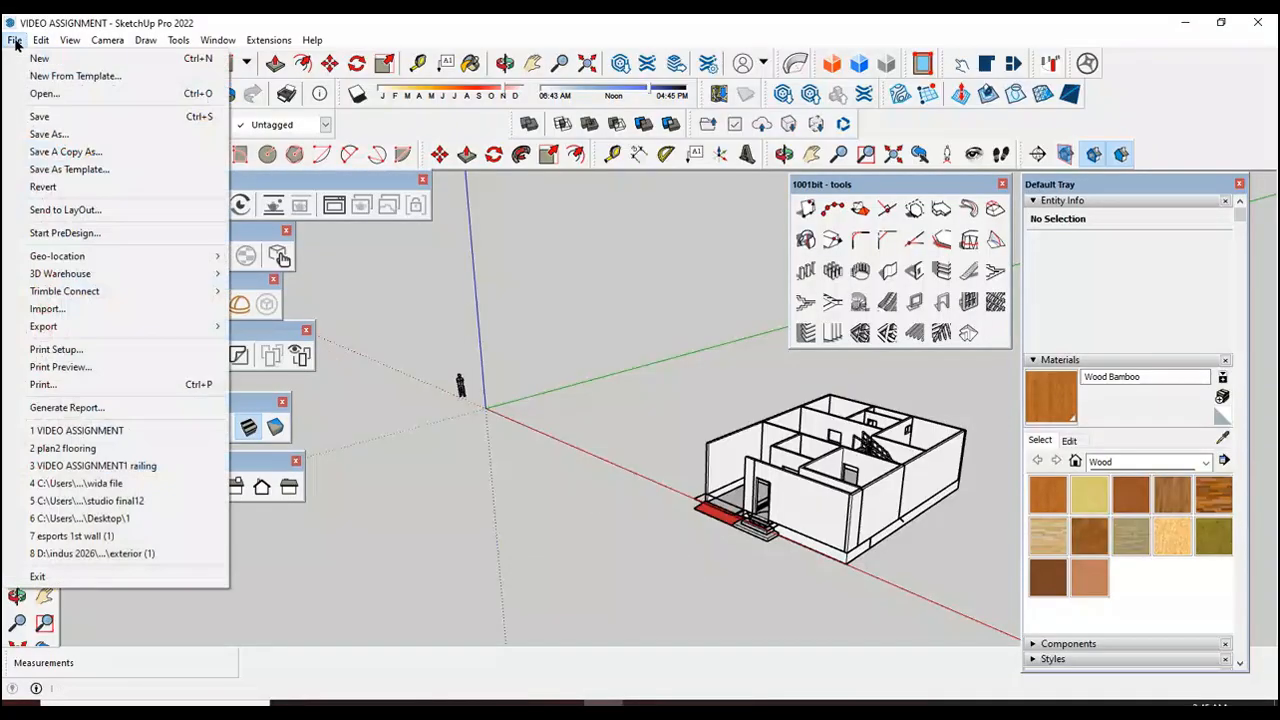
{"action": "left_click", "coordinate": [70, 316]}
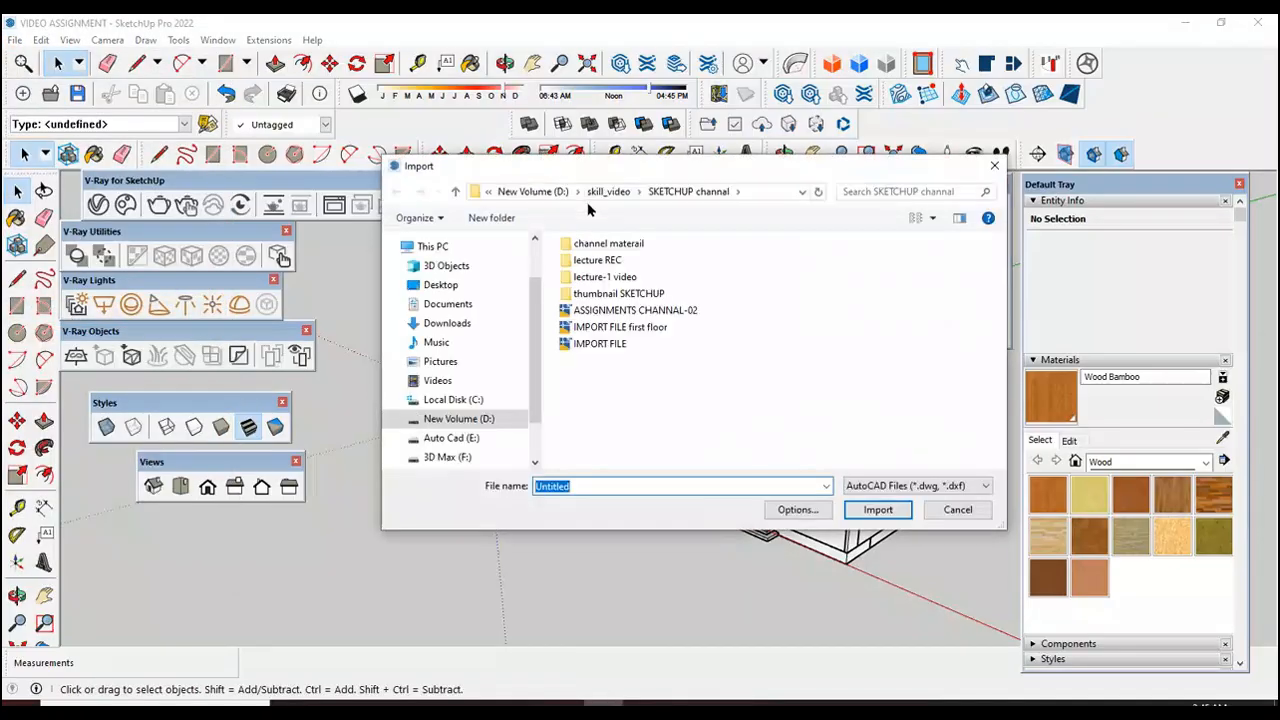
{"action": "left_click", "coordinate": [450, 288]}
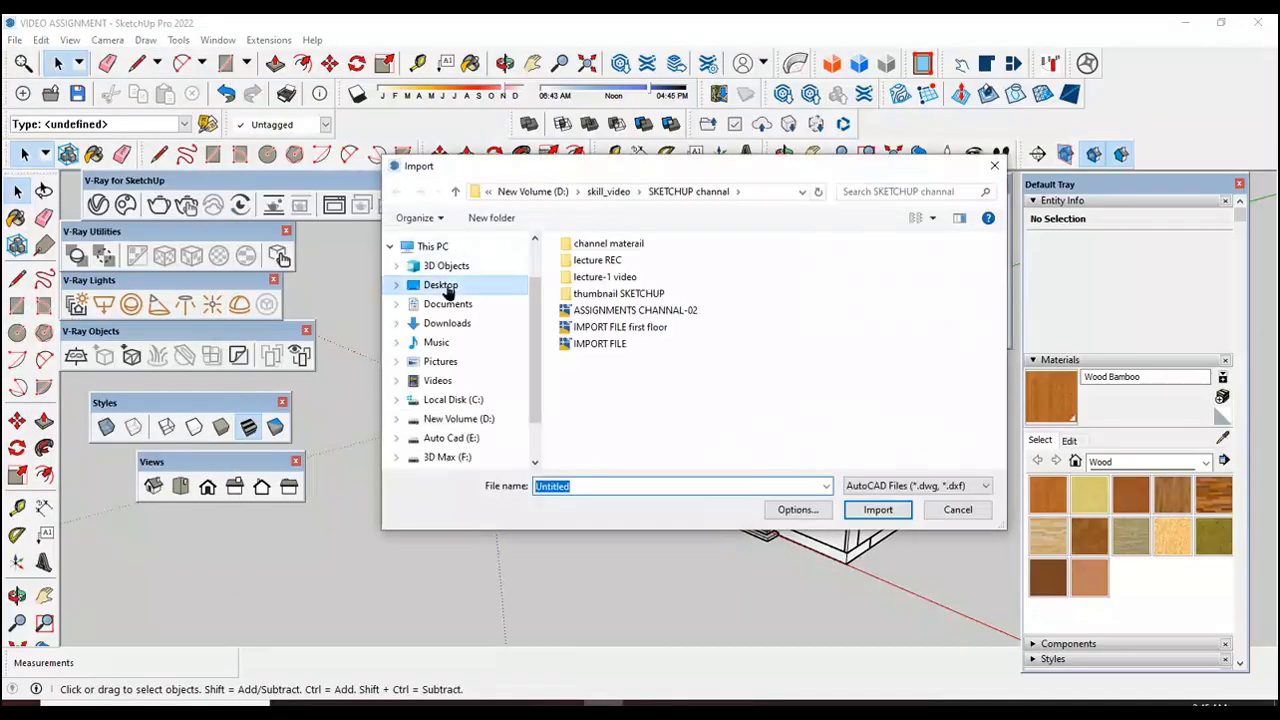
{"action": "left_click", "coordinate": [961, 320]}
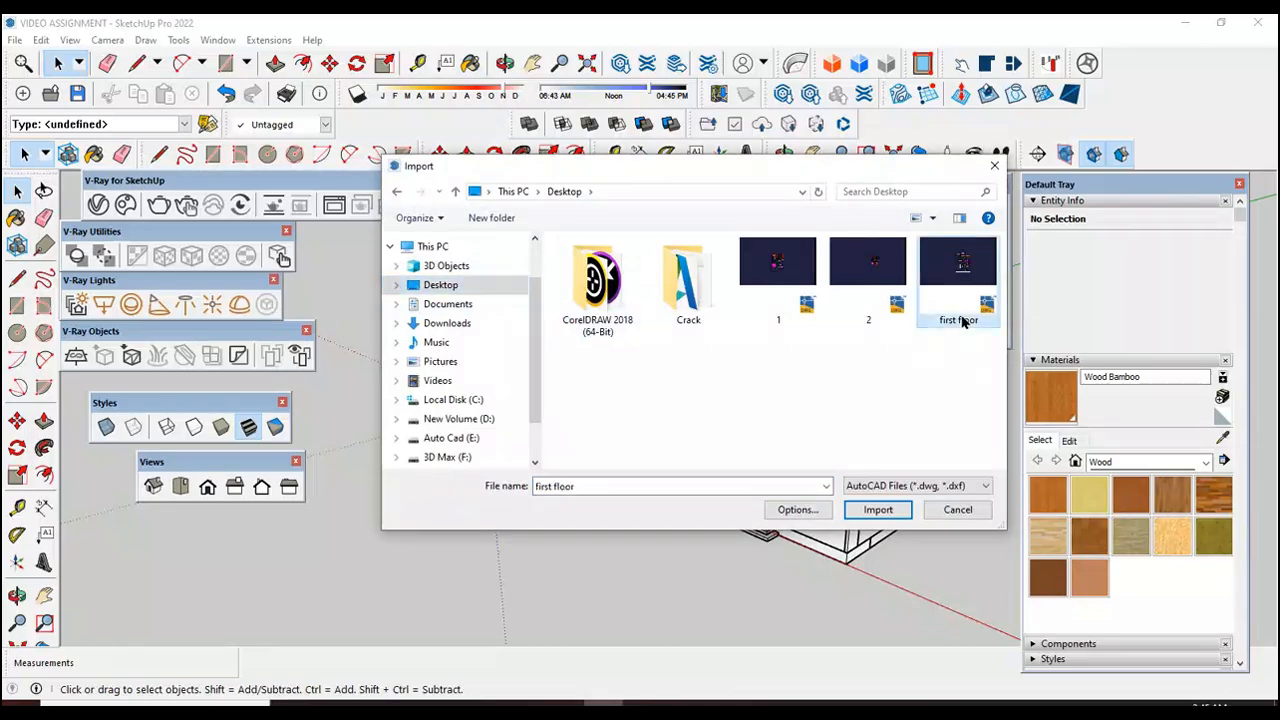
{"action": "left_click", "coordinate": [879, 510]}
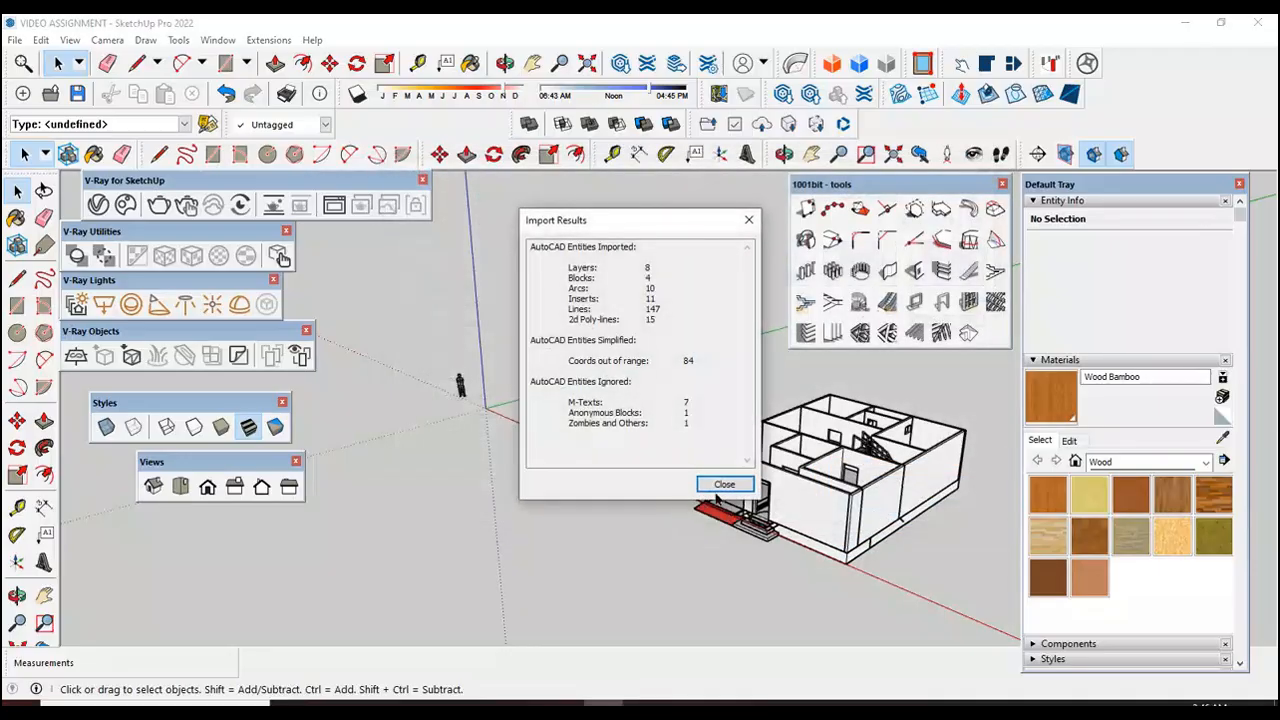
{"action": "left_click", "coordinate": [731, 487]}
Step: Examine the imported first floor plan at the origin, checking its walls, door swings and stairs
{"action": "scroll", "coordinate": [617, 466], "scroll_direction": "up", "scroll_amount": 4}
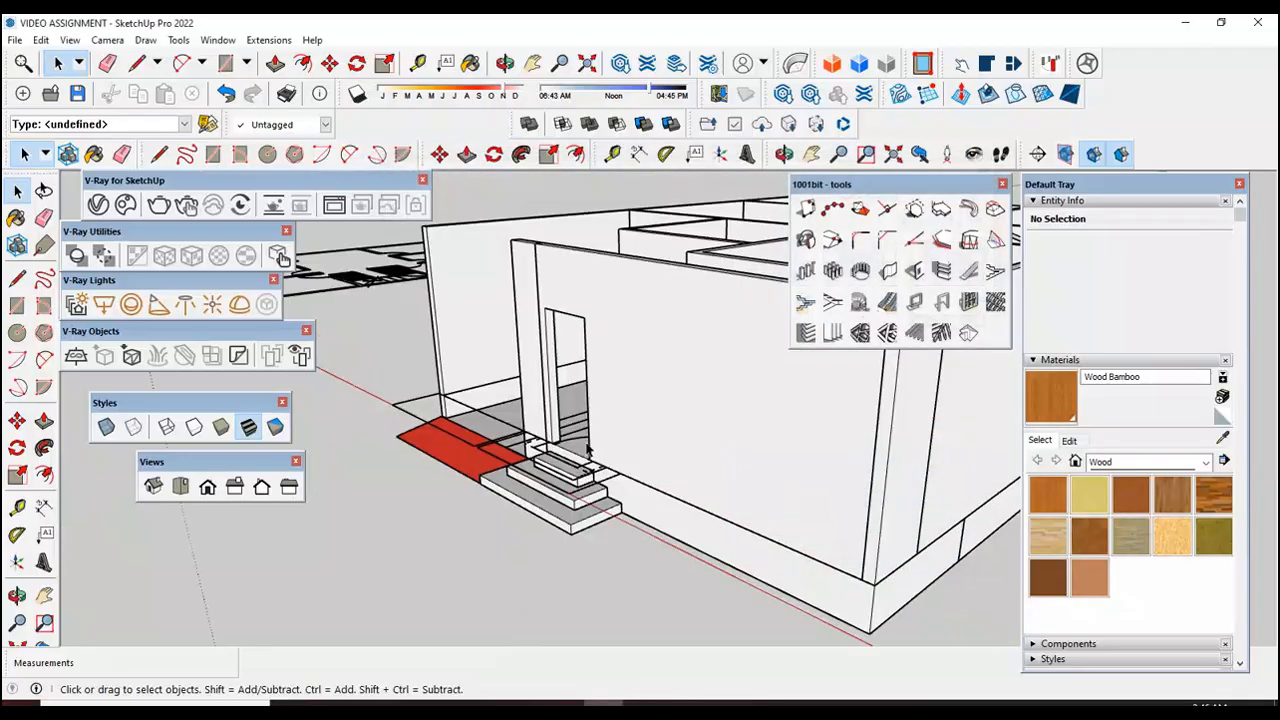
{"action": "scroll", "coordinate": [710, 528], "scroll_direction": "down", "scroll_amount": 1}
{"action": "scroll", "coordinate": [710, 528], "scroll_direction": "down", "scroll_amount": 4}
{"action": "scroll", "coordinate": [495, 400], "scroll_direction": "up", "scroll_amount": 5}
{"action": "scroll", "coordinate": [643, 457], "scroll_direction": "up", "scroll_amount": 5}
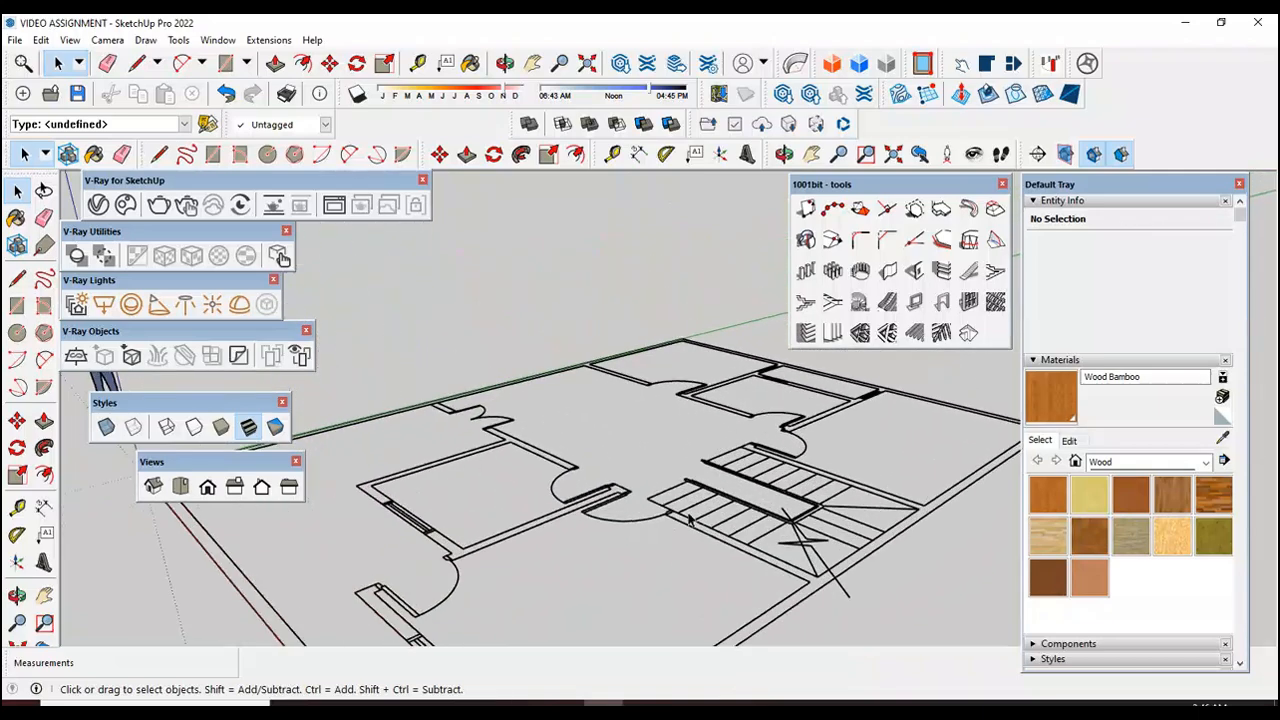
{"action": "scroll", "coordinate": [650, 470], "scroll_direction": "down", "scroll_amount": 5}
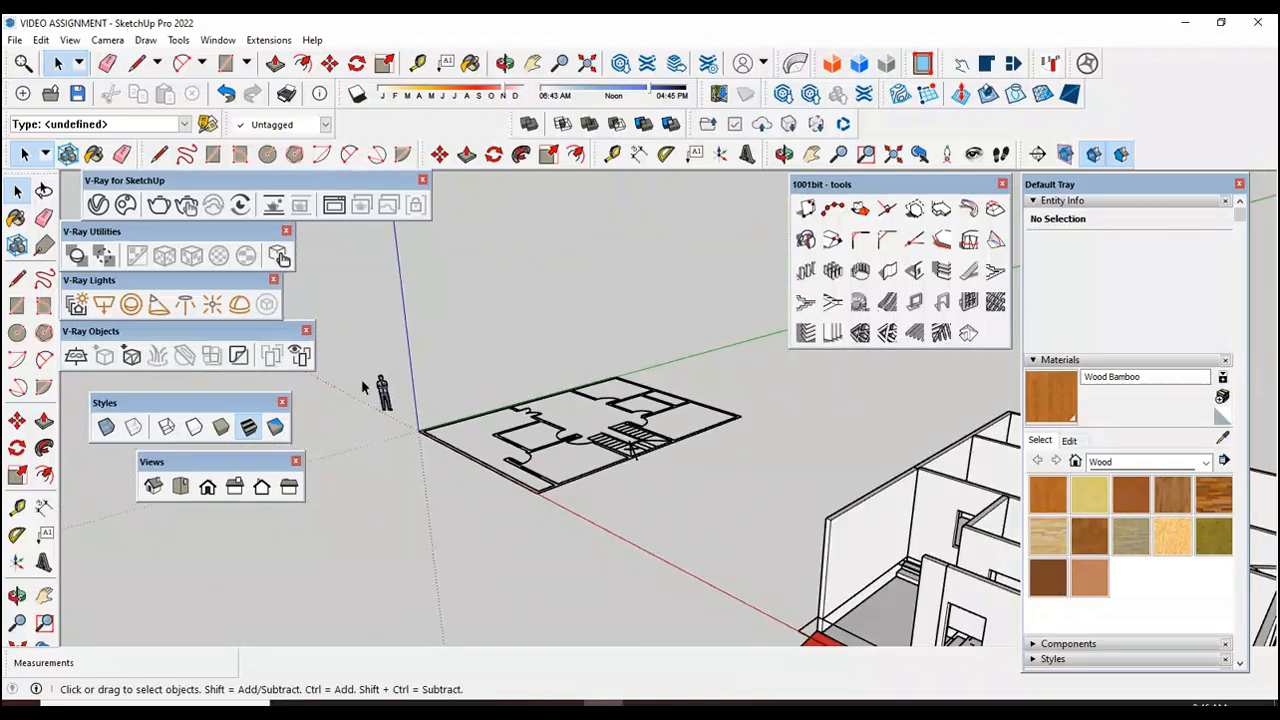
{"action": "scroll", "coordinate": [460, 424], "scroll_direction": "up", "scroll_amount": 2}
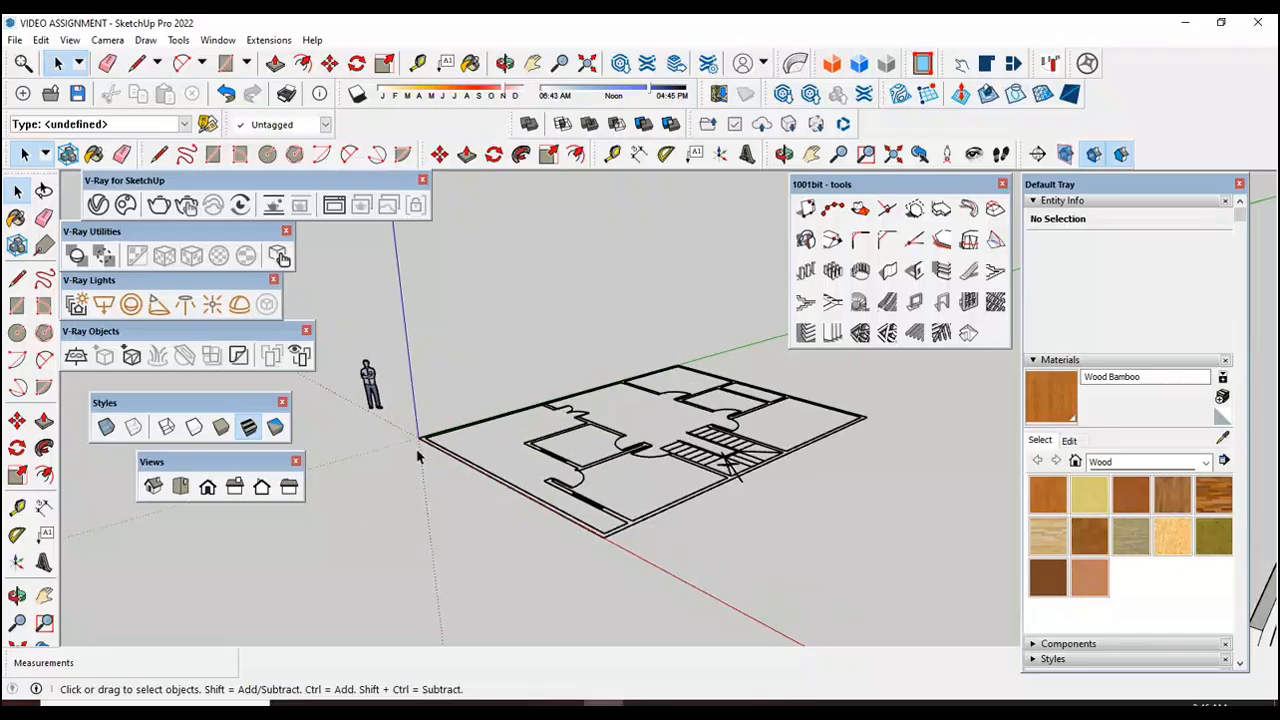
{"action": "left_click", "coordinate": [17, 595]}
{"action": "left_click_drag", "start_coordinate": [246, 580], "coordinate": [640, 580]}
{"action": "scroll", "coordinate": [640, 578], "scroll_direction": "up", "scroll_amount": 3}
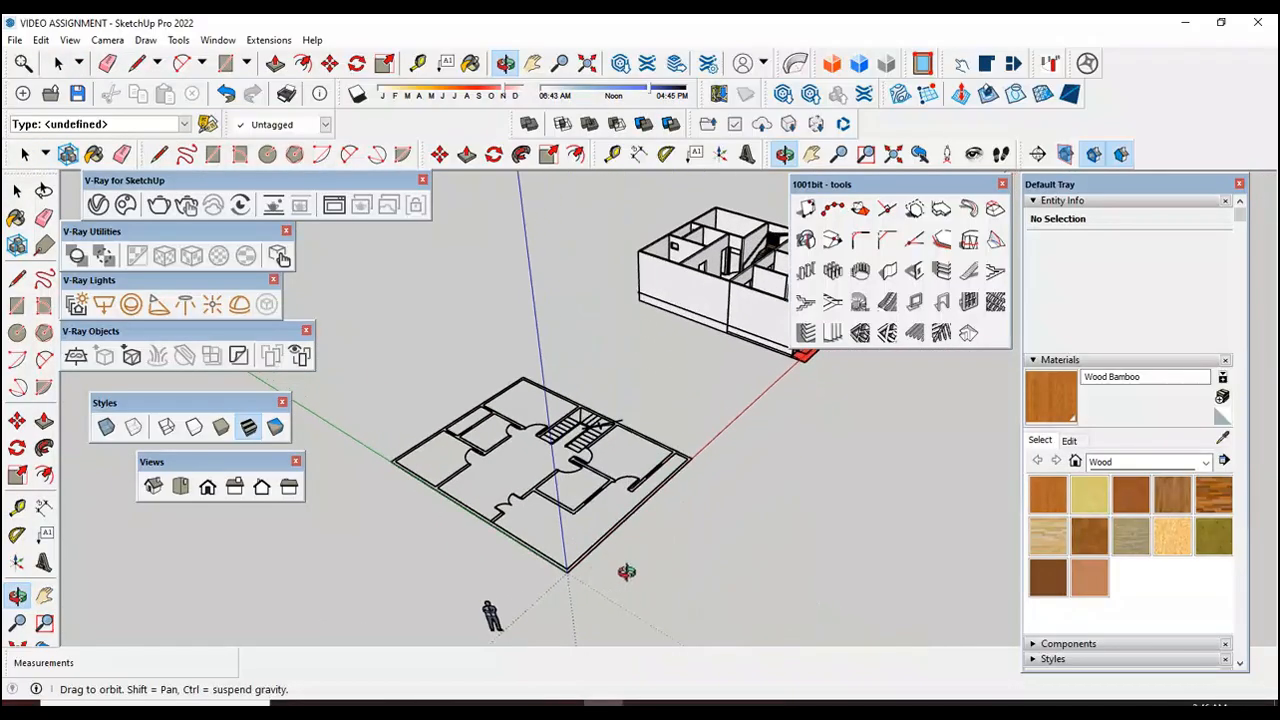
{"action": "scroll", "coordinate": [557, 528], "scroll_direction": "down", "scroll_amount": 2}
{"action": "scroll", "coordinate": [560, 458], "scroll_direction": "up", "scroll_amount": 1}
{"action": "scroll", "coordinate": [568, 468], "scroll_direction": "up", "scroll_amount": 1}
{"action": "scroll", "coordinate": [570, 466], "scroll_direction": "up", "scroll_amount": 2}
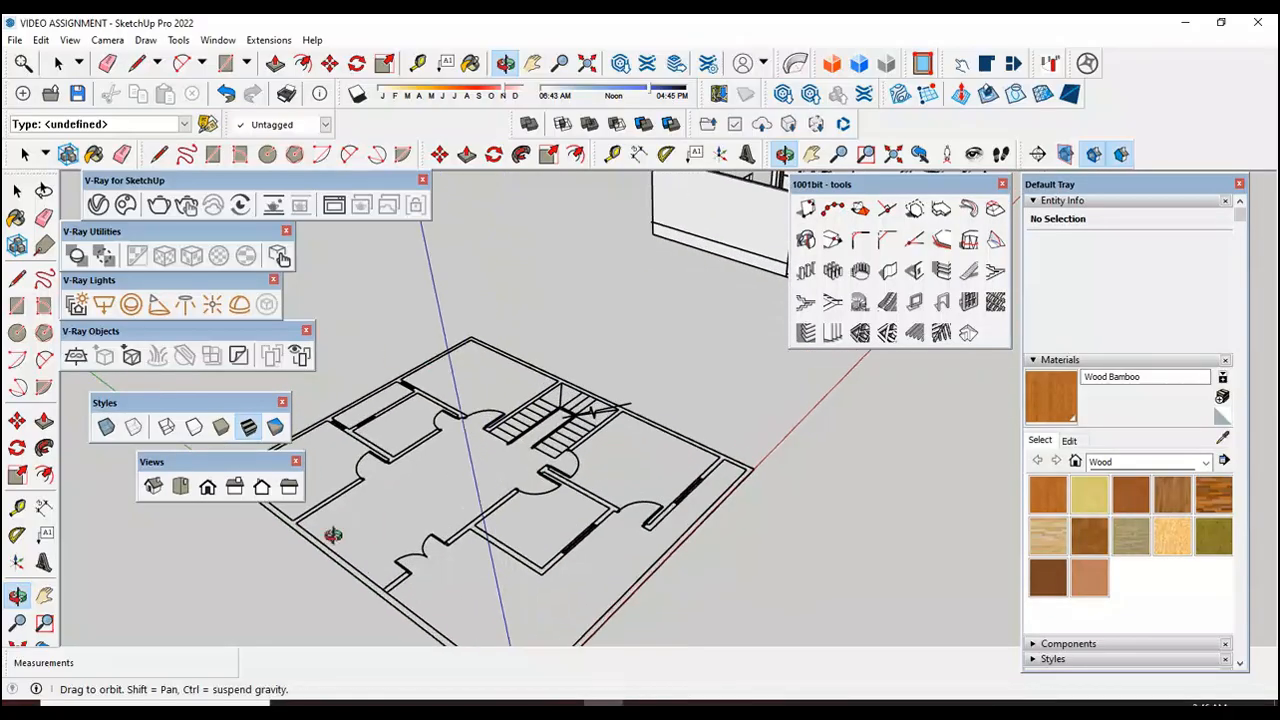
{"action": "scroll", "coordinate": [573, 567], "scroll_direction": "down", "scroll_amount": 2}
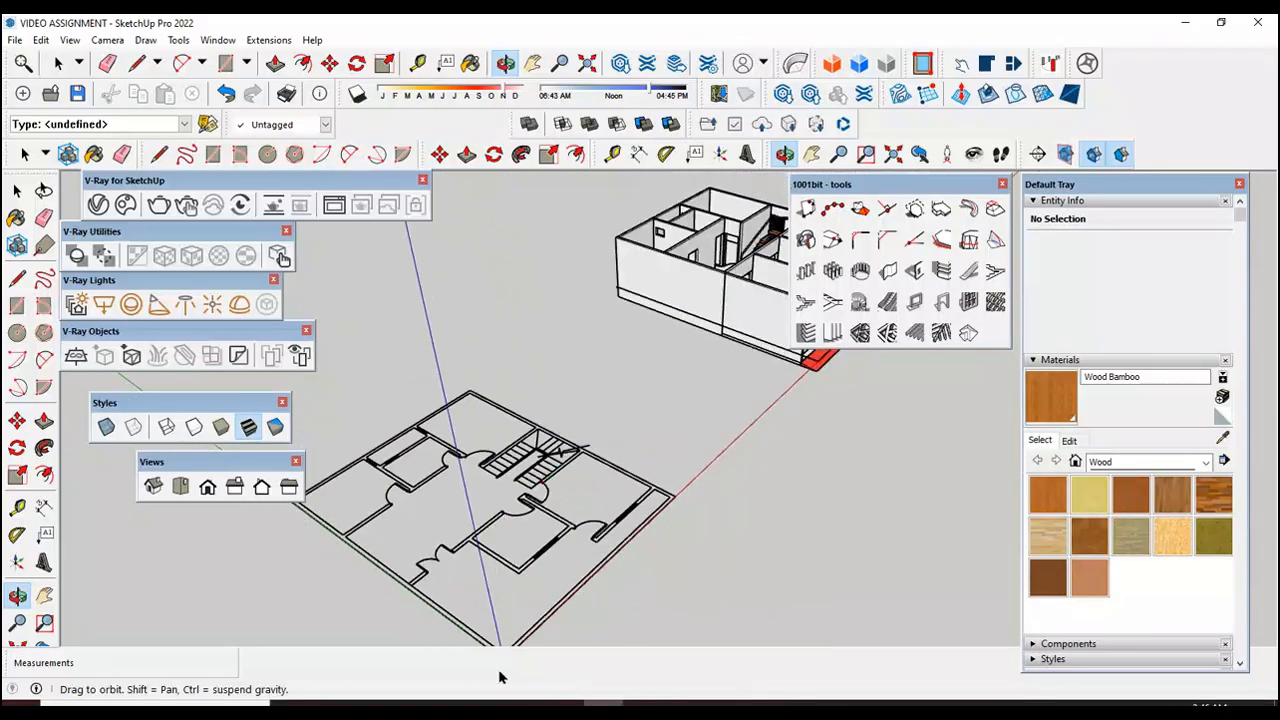
Step: Compare the existing house model with the imported first floor plan, looking at room layout, stairs and entrance
{"action": "left_click_drag", "start_coordinate": [508, 596], "coordinate": [648, 352]}
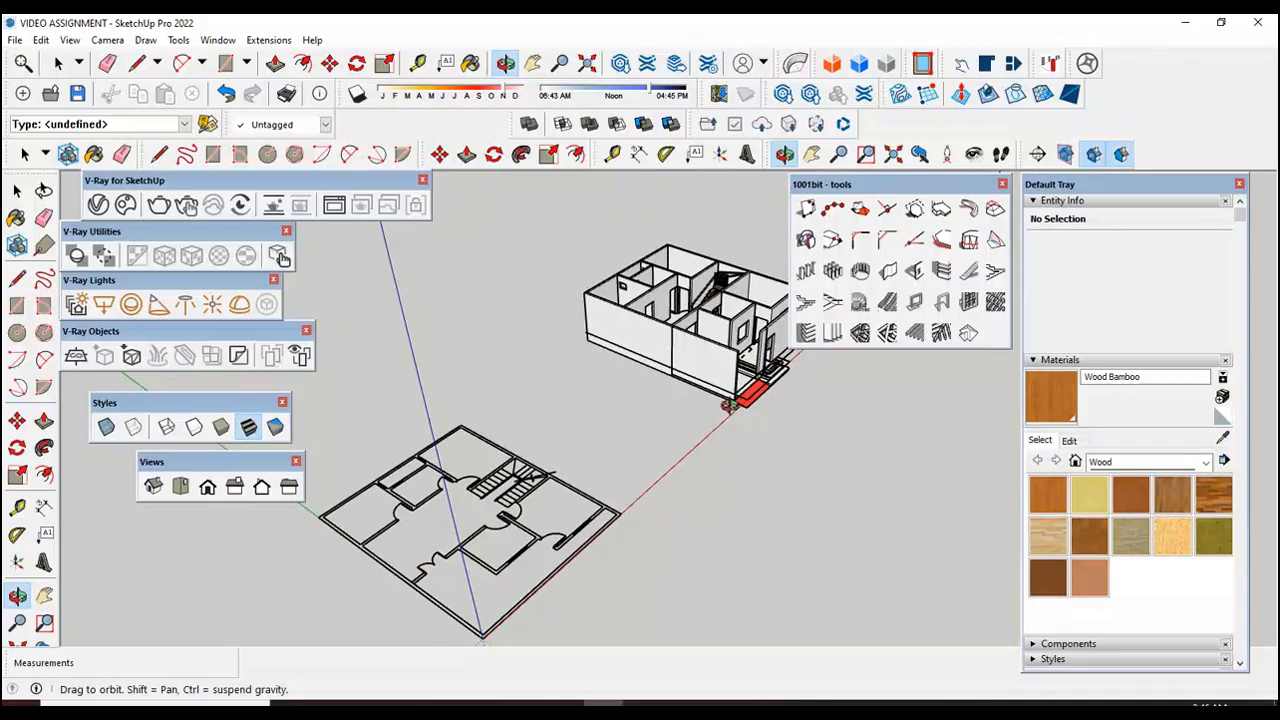
{"action": "scroll", "coordinate": [634, 428], "scroll_direction": "down", "scroll_amount": 2}
{"action": "scroll", "coordinate": [728, 313], "scroll_direction": "up", "scroll_amount": 5}
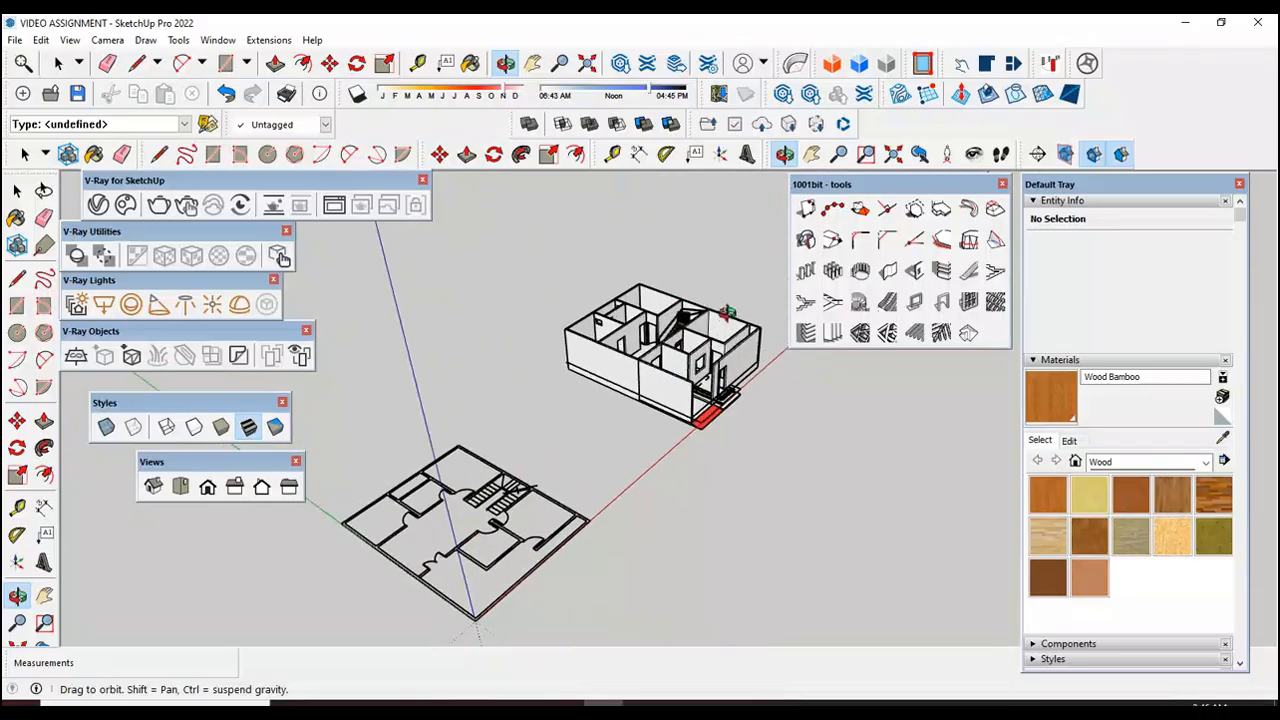
{"action": "scroll", "coordinate": [712, 322], "scroll_direction": "up", "scroll_amount": 1}
{"action": "scroll", "coordinate": [580, 455], "scroll_direction": "up", "scroll_amount": 2}
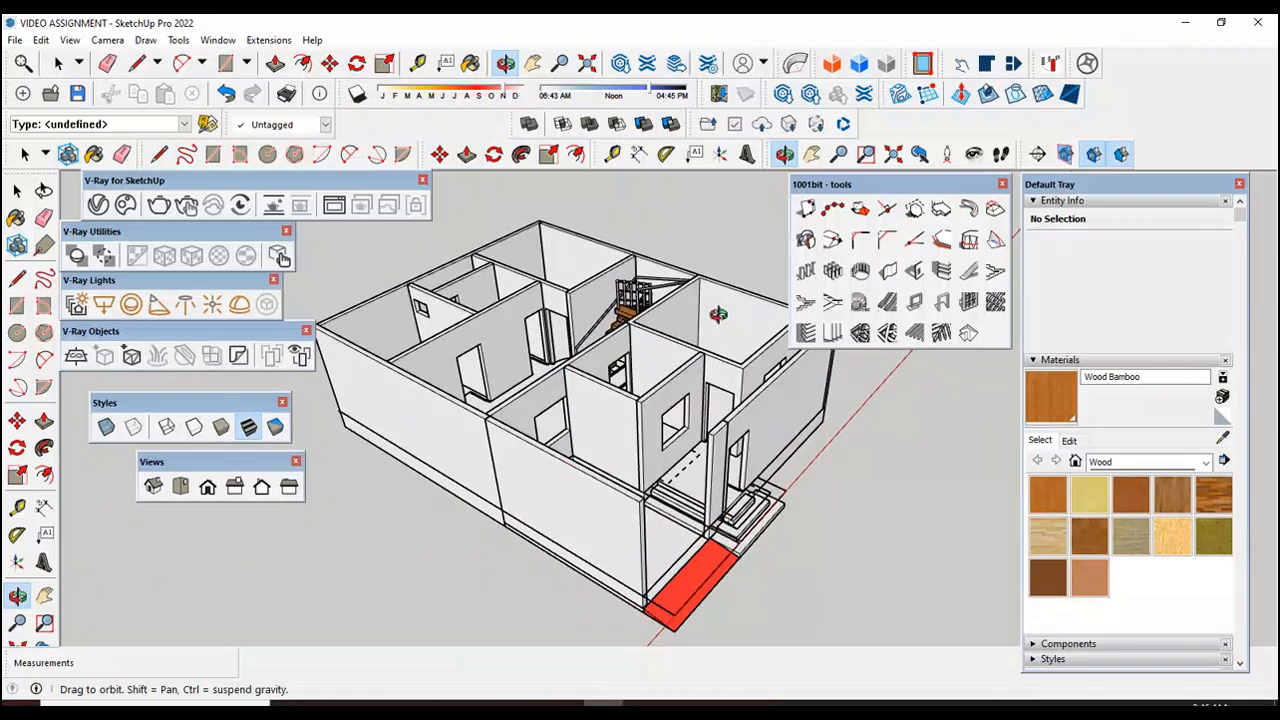
{"action": "scroll", "coordinate": [718, 314], "scroll_direction": "down", "scroll_amount": 4}
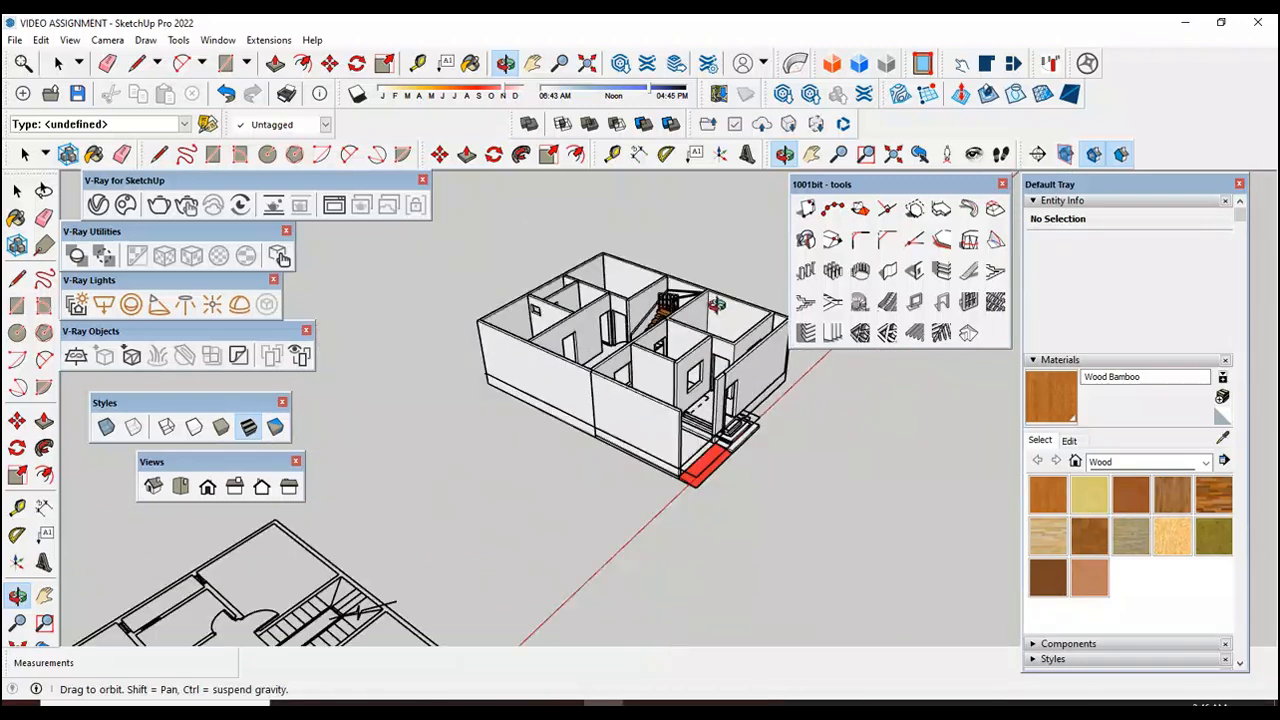
{"action": "scroll", "coordinate": [610, 402], "scroll_direction": "up", "scroll_amount": 3}
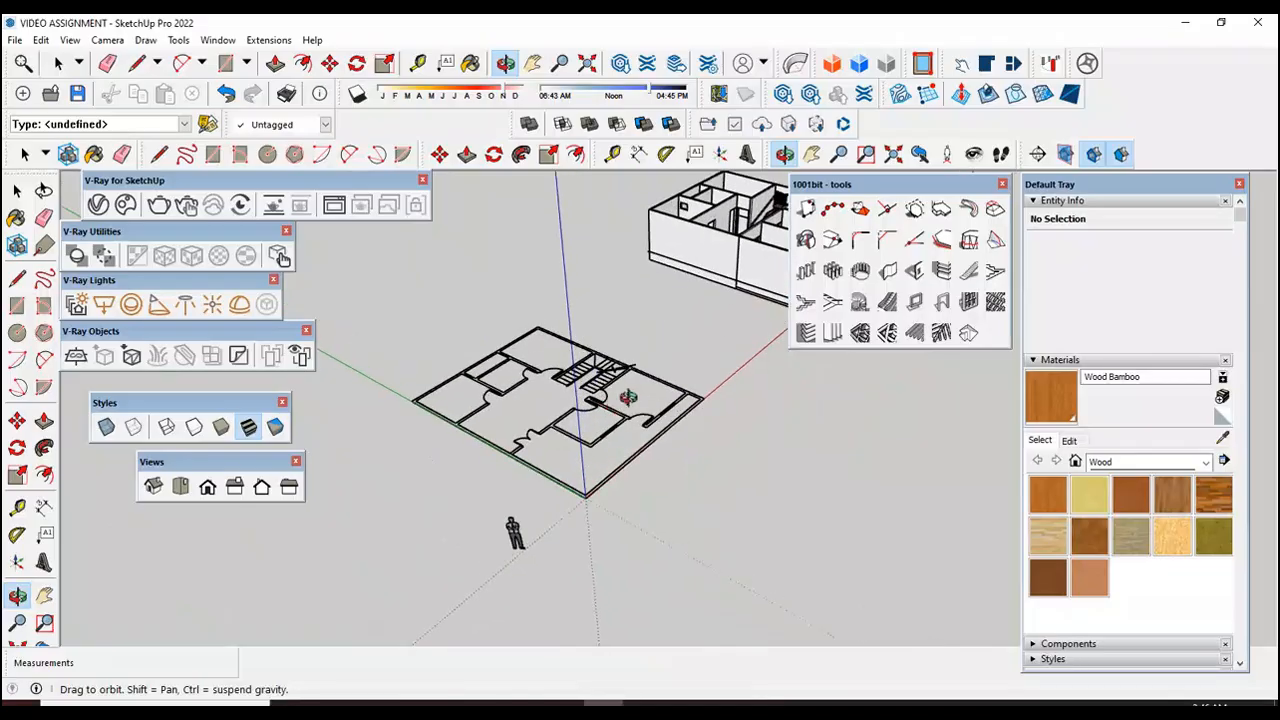
{"action": "scroll", "coordinate": [538, 371], "scroll_direction": "up", "scroll_amount": 3}
{"action": "scroll", "coordinate": [538, 369], "scroll_direction": "down", "scroll_amount": 3}
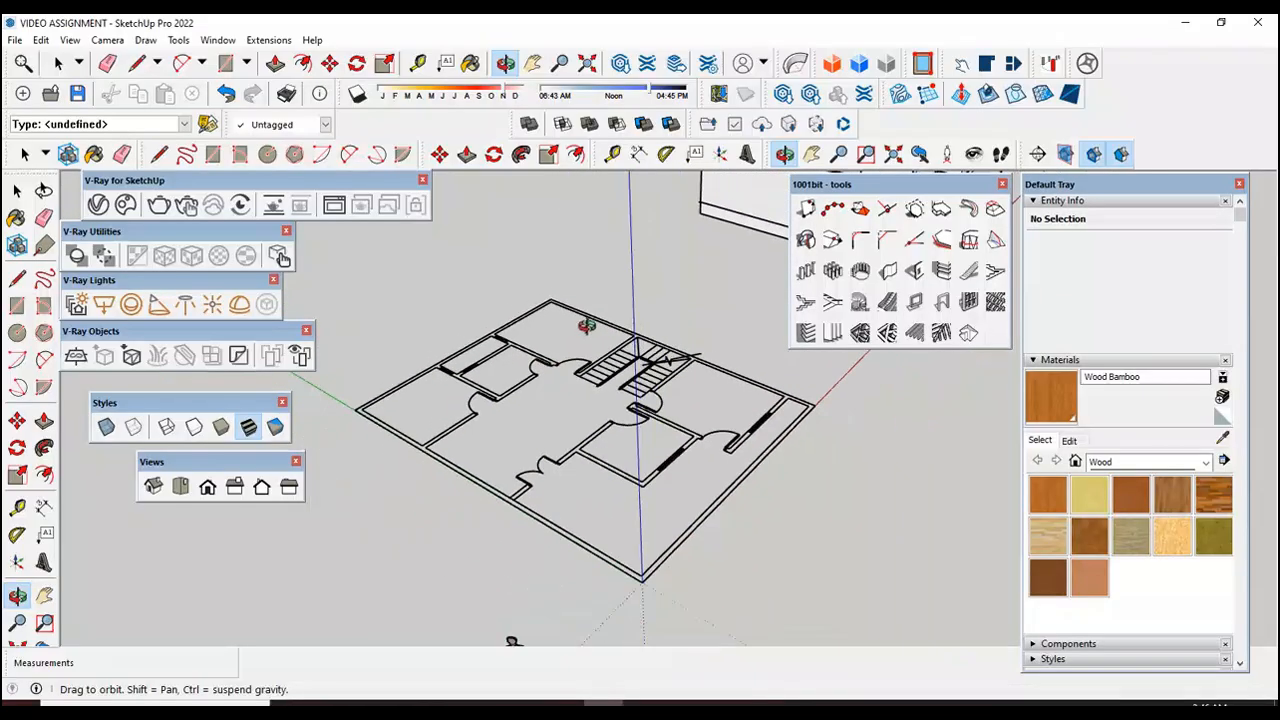
{"action": "scroll", "coordinate": [549, 404], "scroll_direction": "up", "scroll_amount": 1}
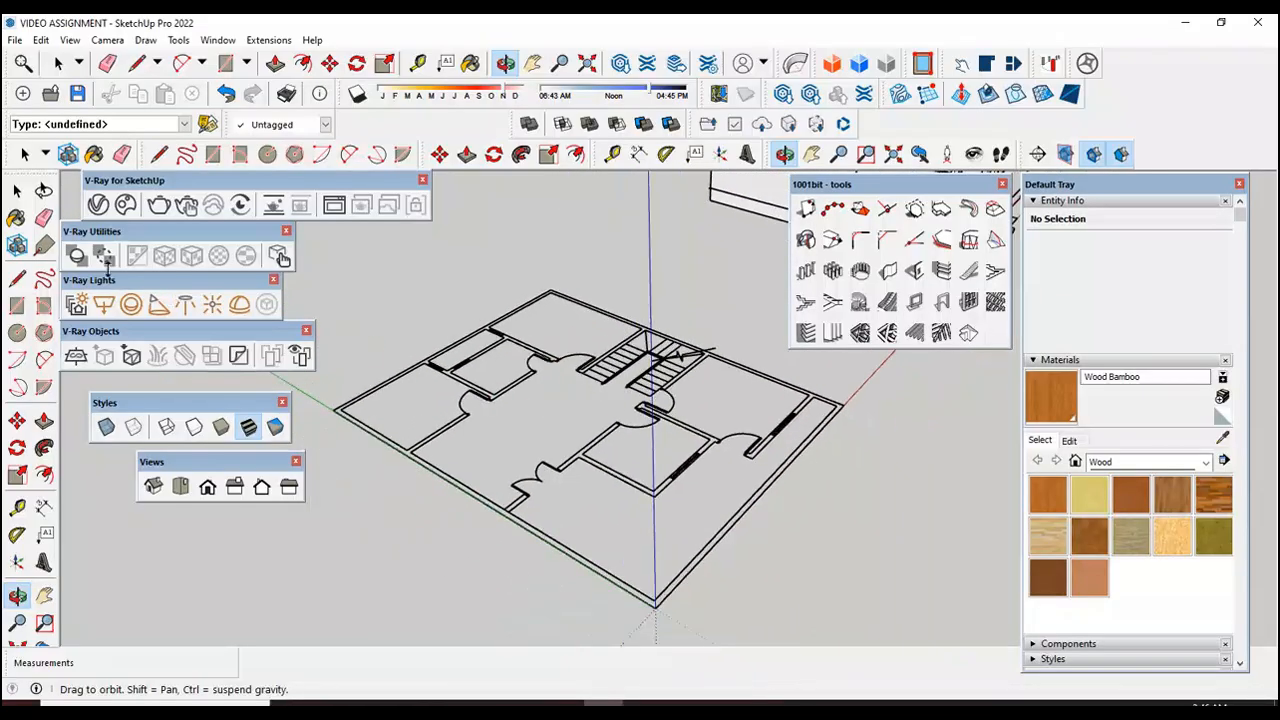
{"action": "left_click", "coordinate": [17, 190]}
{"action": "scroll", "coordinate": [340, 440], "scroll_direction": "down", "scroll_amount": 3}
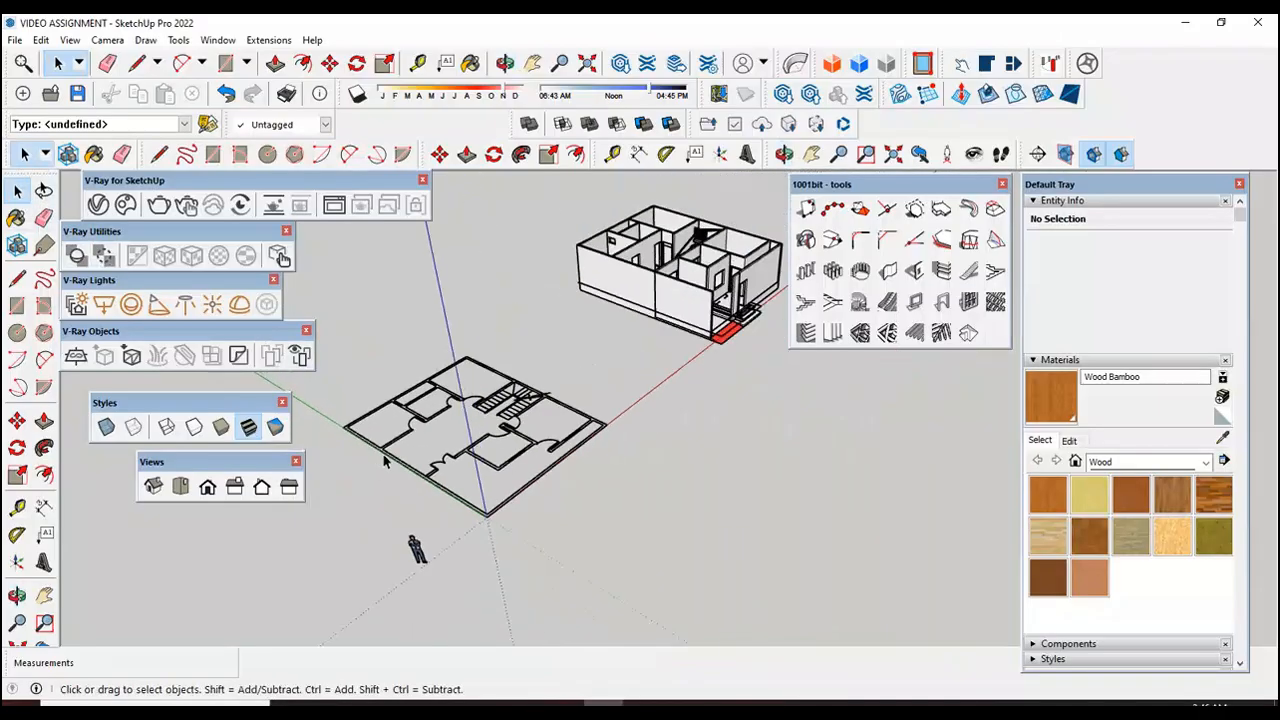
{"action": "scroll", "coordinate": [700, 235], "scroll_direction": "up", "scroll_amount": 3}
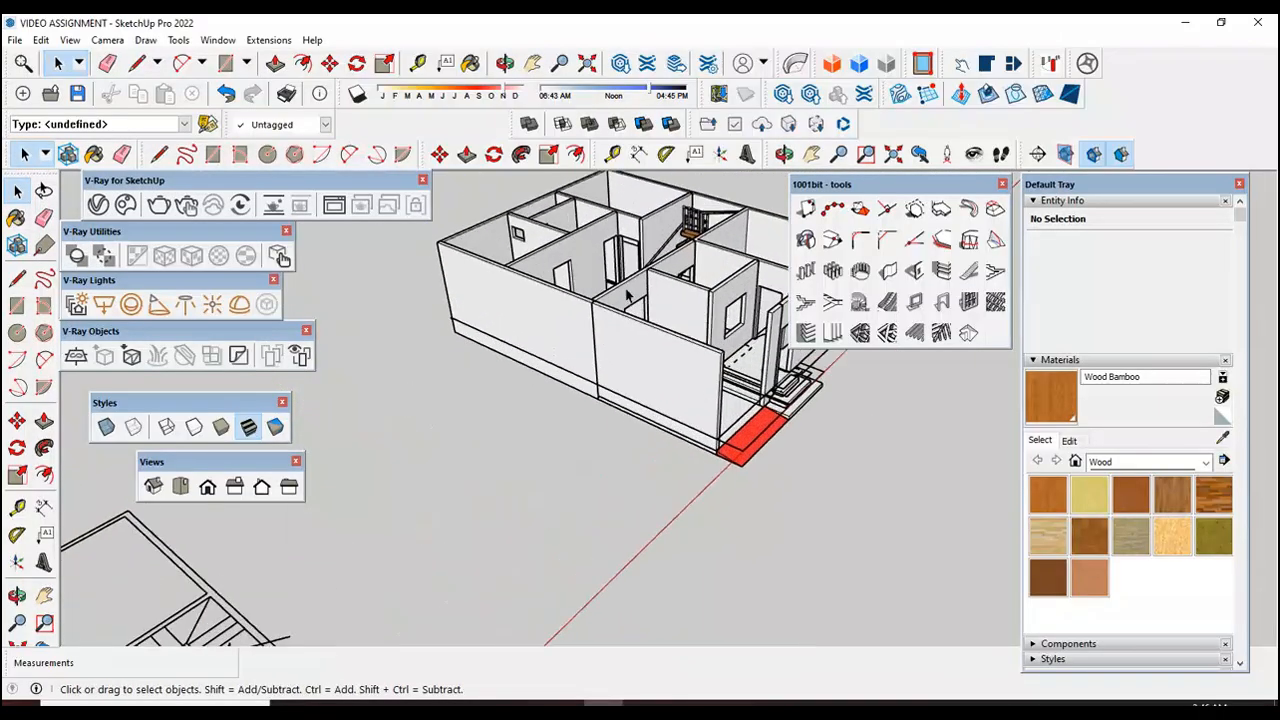
Step: Start the first floor slab outline with a 30' line along the imported plan's outer wall, from the green-axis corner to the back corner
{"action": "scroll", "coordinate": [629, 295], "scroll_direction": "down", "scroll_amount": 3}
{"action": "scroll", "coordinate": [394, 537], "scroll_direction": "up", "scroll_amount": 2}
{"action": "scroll", "coordinate": [560, 462], "scroll_direction": "down", "scroll_amount": 2}
{"action": "scroll", "coordinate": [562, 460], "scroll_direction": "up", "scroll_amount": 3}
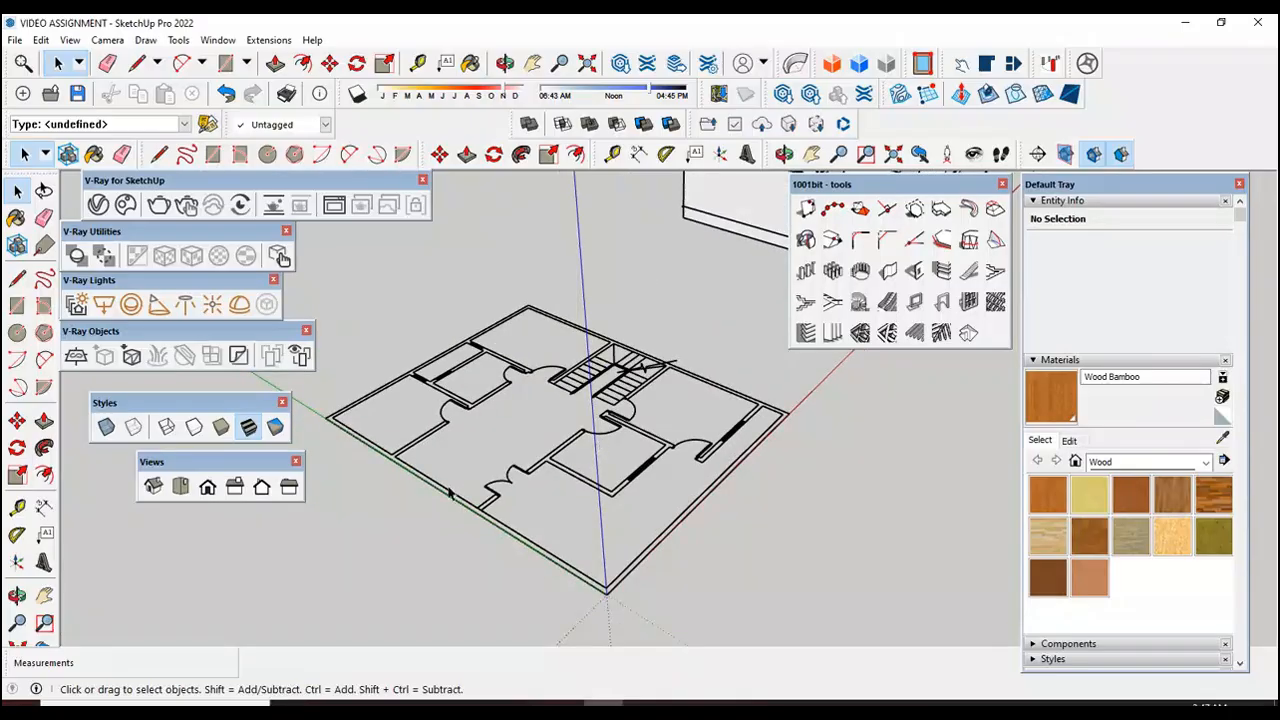
{"action": "scroll", "coordinate": [450, 495], "scroll_direction": "up", "scroll_amount": 1}
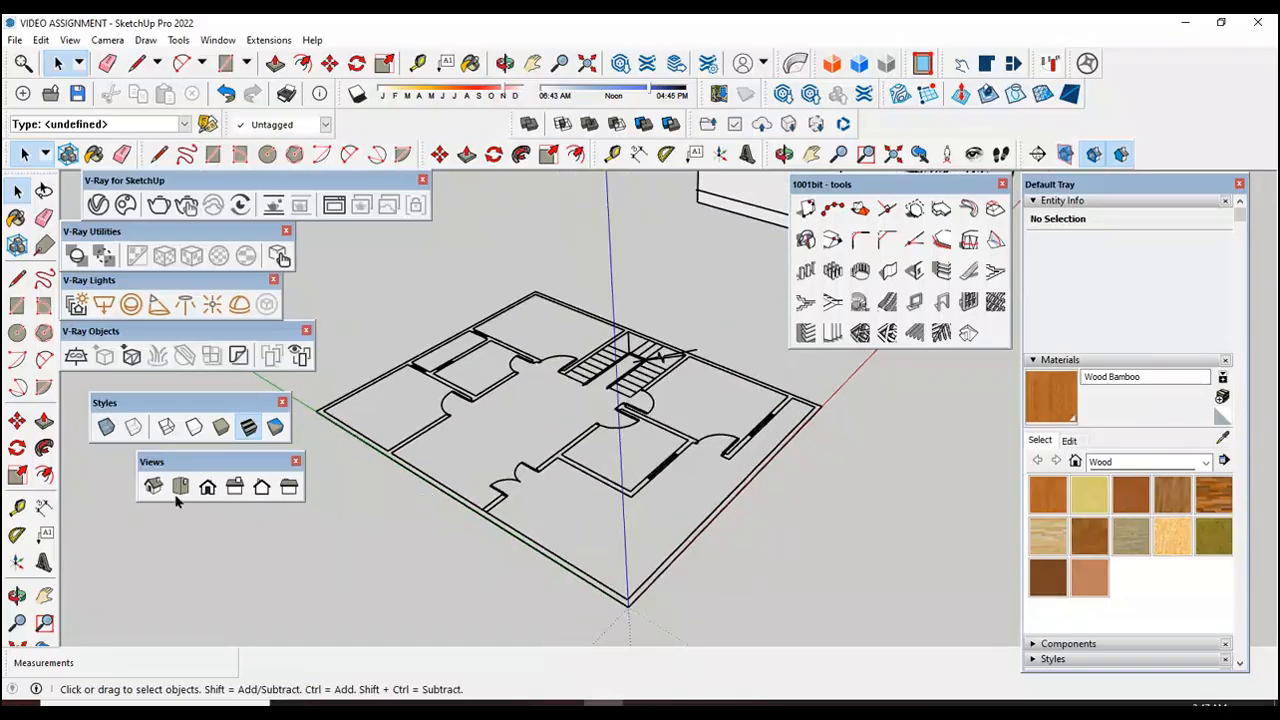
{"action": "left_click", "coordinate": [16, 282]}
{"action": "scroll", "coordinate": [322, 408], "scroll_direction": "up", "scroll_amount": 3}
{"action": "left_click", "coordinate": [318, 409]}
{"action": "scroll", "coordinate": [318, 409], "scroll_direction": "down", "scroll_amount": 3}
{"action": "scroll", "coordinate": [547, 274], "scroll_direction": "up", "scroll_amount": 5}
{"action": "type", "text": "30'"}
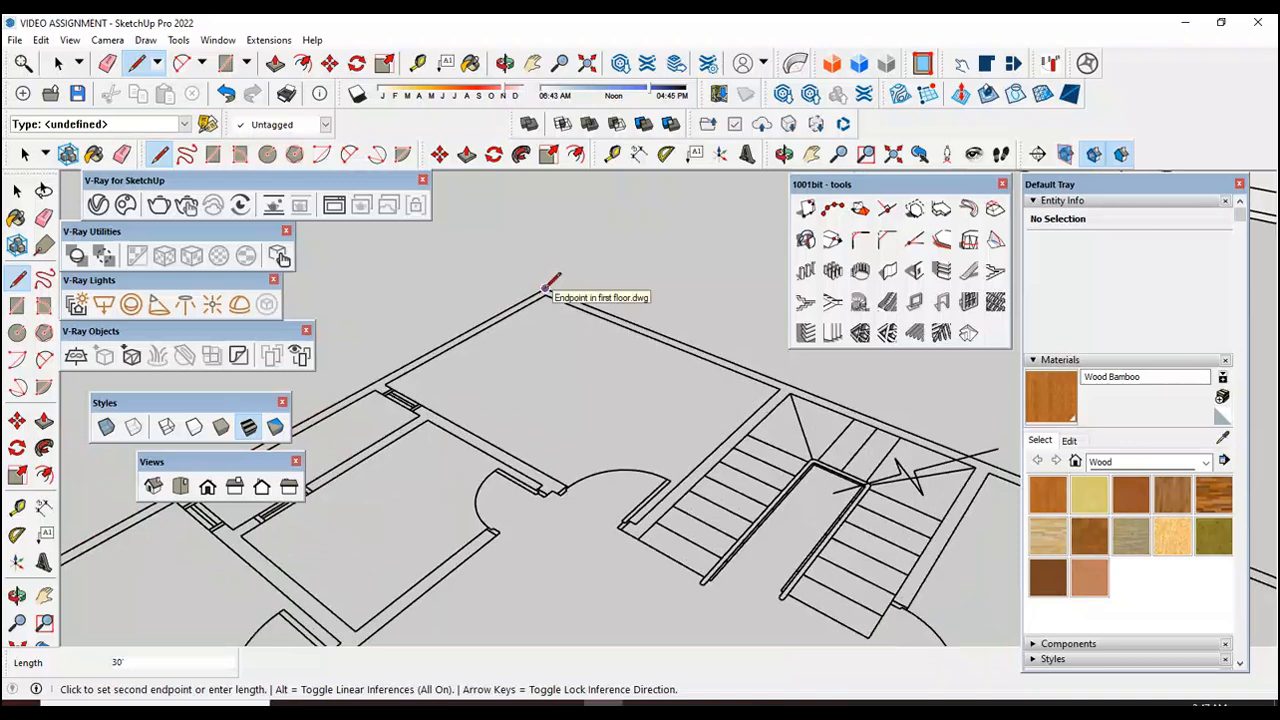
{"action": "key", "text": "Return"}
Step: Continue the outline 15' along the plan's back wall to the stairwell corner, and 10' down the side of the stairs
{"action": "scroll", "coordinate": [800, 380], "scroll_direction": "up", "scroll_amount": 2}
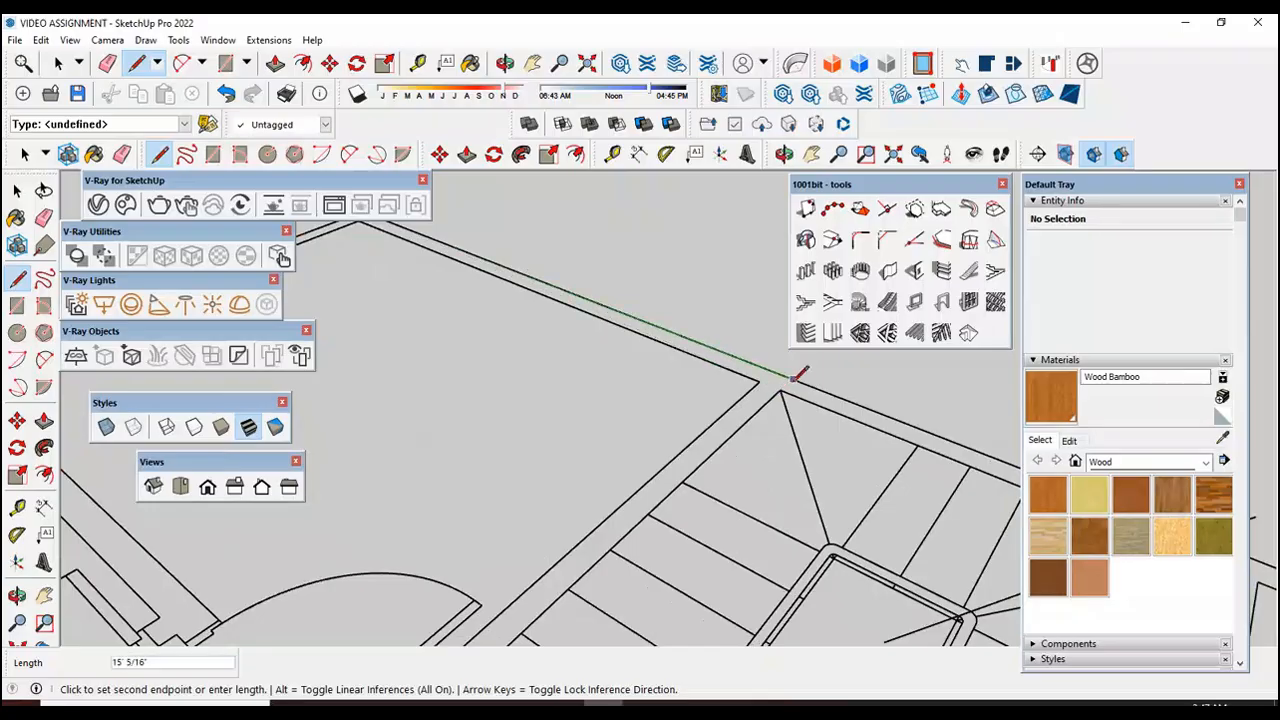
{"action": "scroll", "coordinate": [795, 376], "scroll_direction": "down", "scroll_amount": 2}
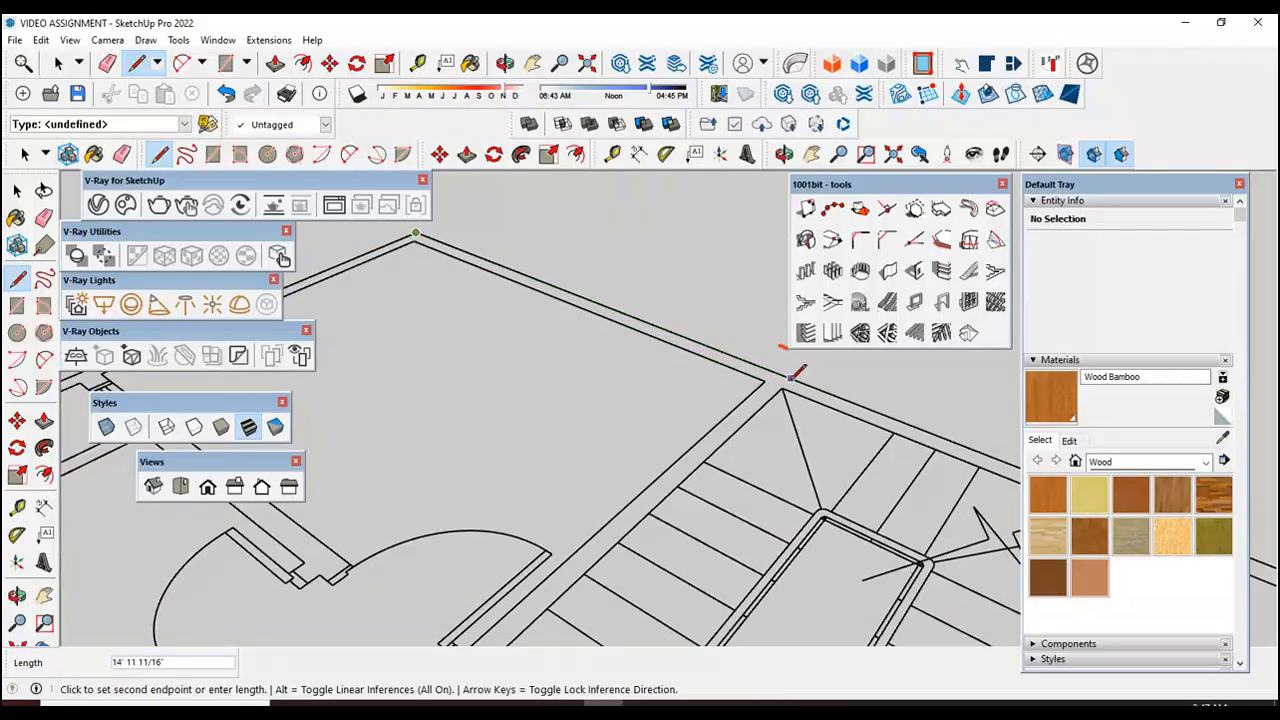
{"action": "scroll", "coordinate": [757, 372], "scroll_direction": "down", "scroll_amount": 2}
{"action": "scroll", "coordinate": [757, 376], "scroll_direction": "up", "scroll_amount": 2}
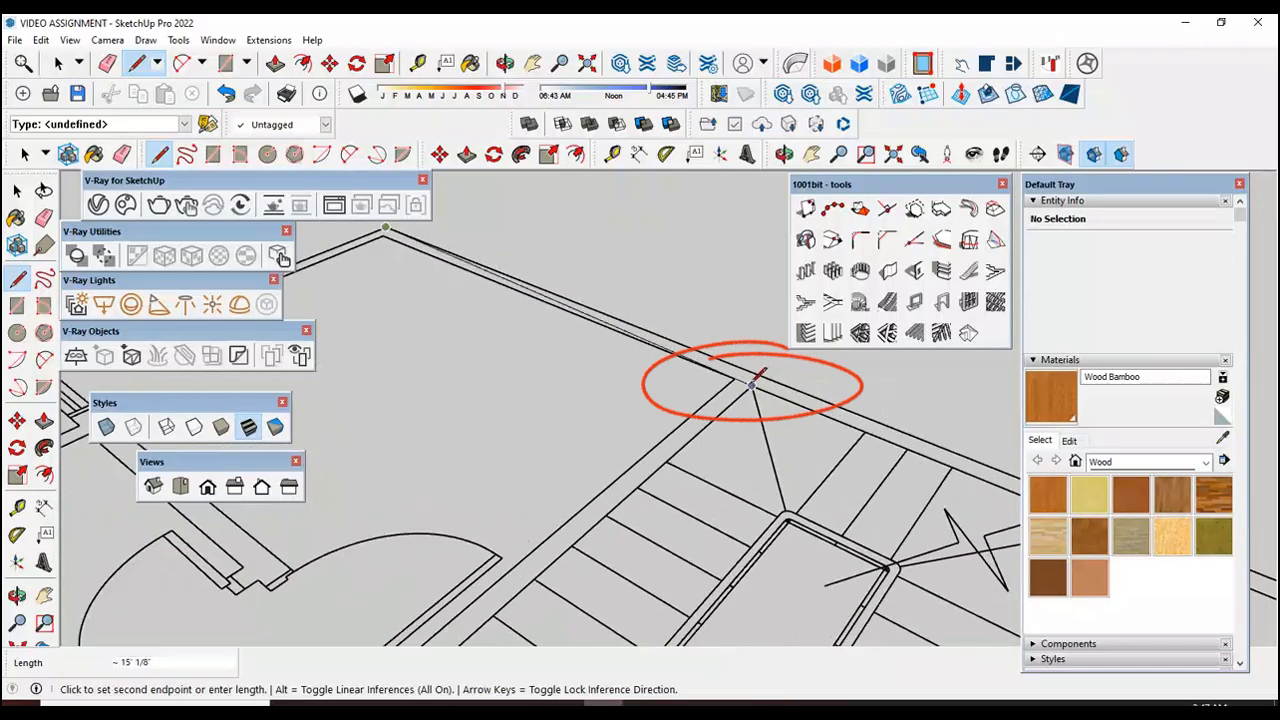
{"action": "left_click", "coordinate": [765, 376]}
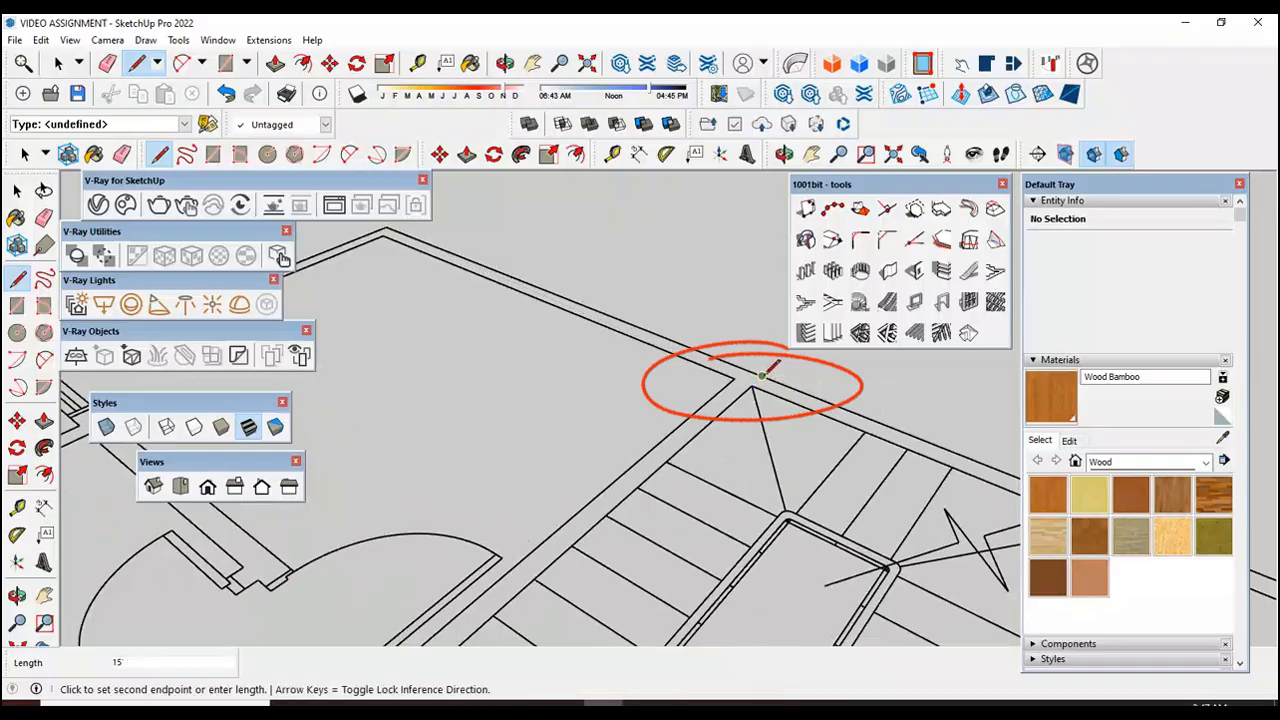
{"action": "scroll", "coordinate": [765, 378], "scroll_direction": "up", "scroll_amount": 3}
{"action": "scroll", "coordinate": [663, 471], "scroll_direction": "up", "scroll_amount": 2}
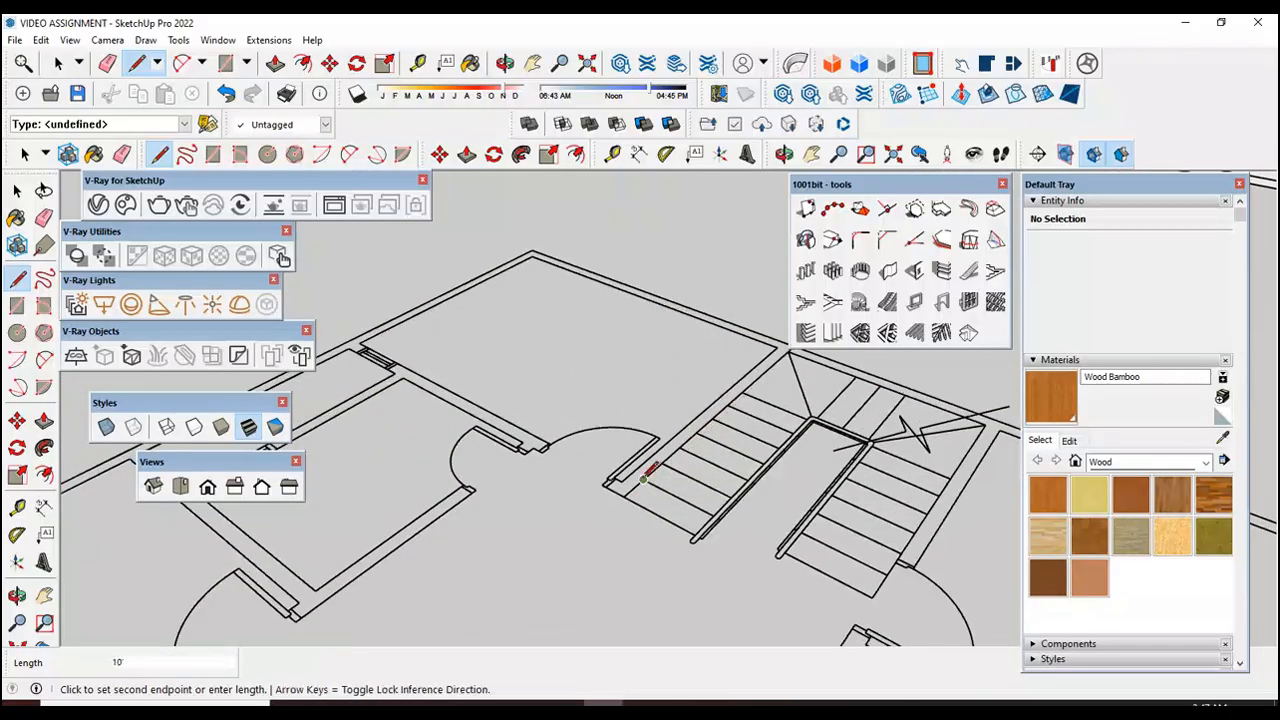
Step: Carry the outline across the open end of the stairs and 10' back up their other side to the outer wall
{"action": "scroll", "coordinate": [650, 482], "scroll_direction": "down", "scroll_amount": 3}
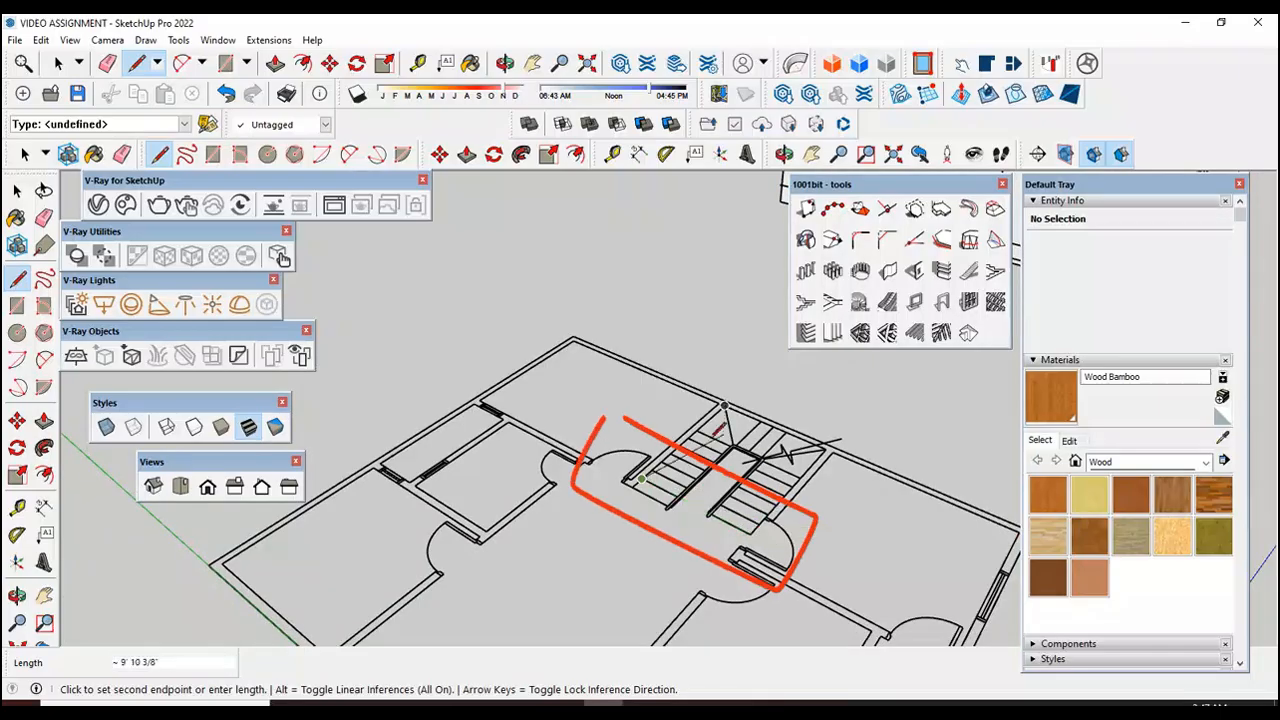
{"action": "scroll", "coordinate": [765, 486], "scroll_direction": "up", "scroll_amount": 3}
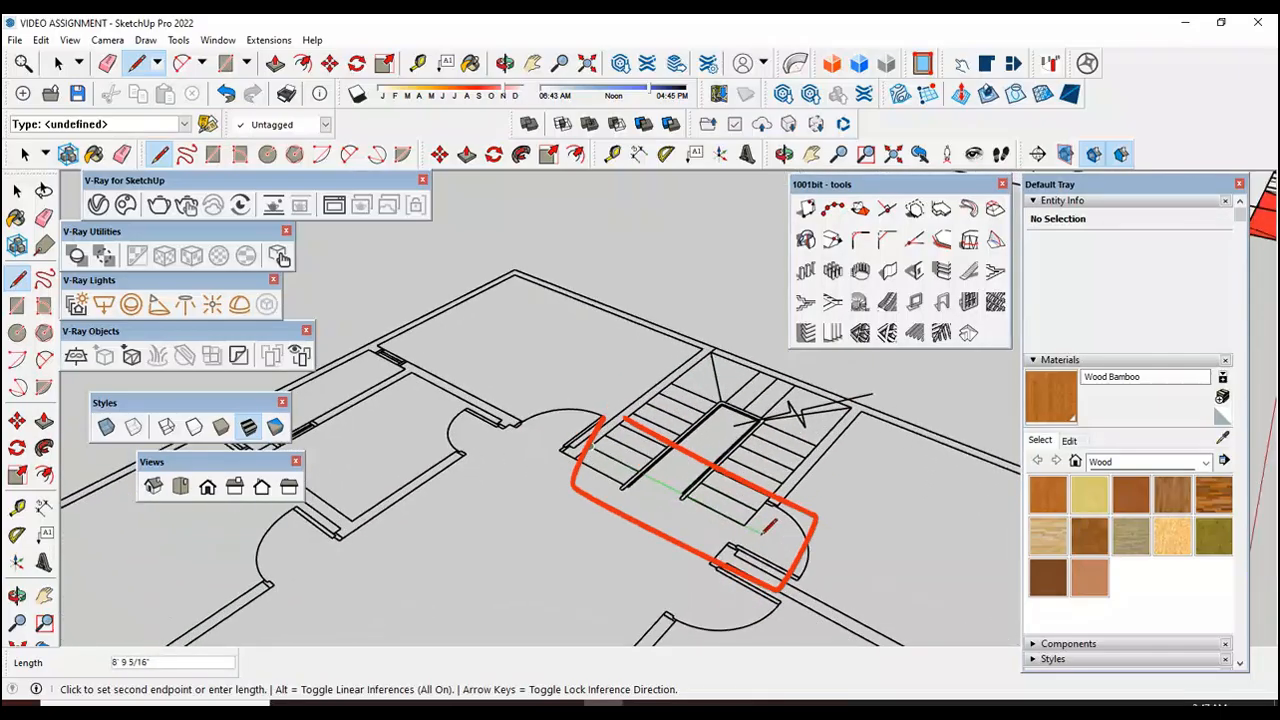
{"action": "scroll", "coordinate": [748, 518], "scroll_direction": "up", "scroll_amount": 2}
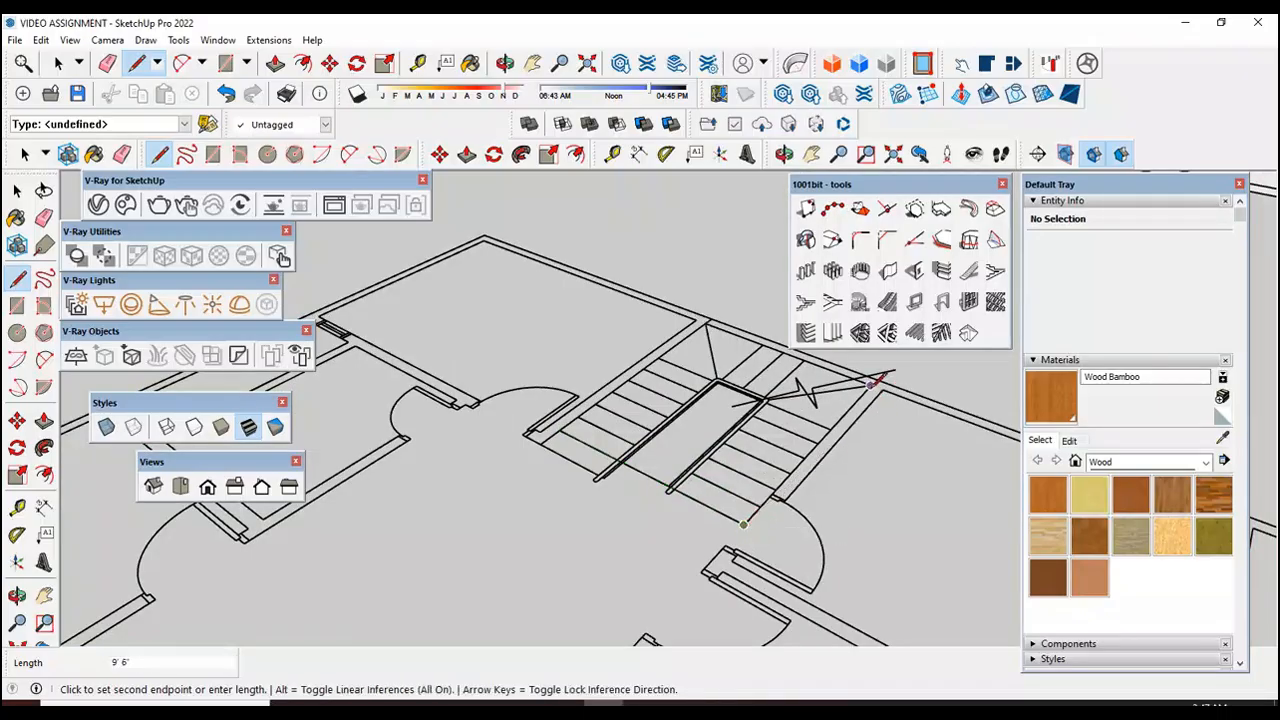
{"action": "scroll", "coordinate": [871, 381], "scroll_direction": "up", "scroll_amount": 2}
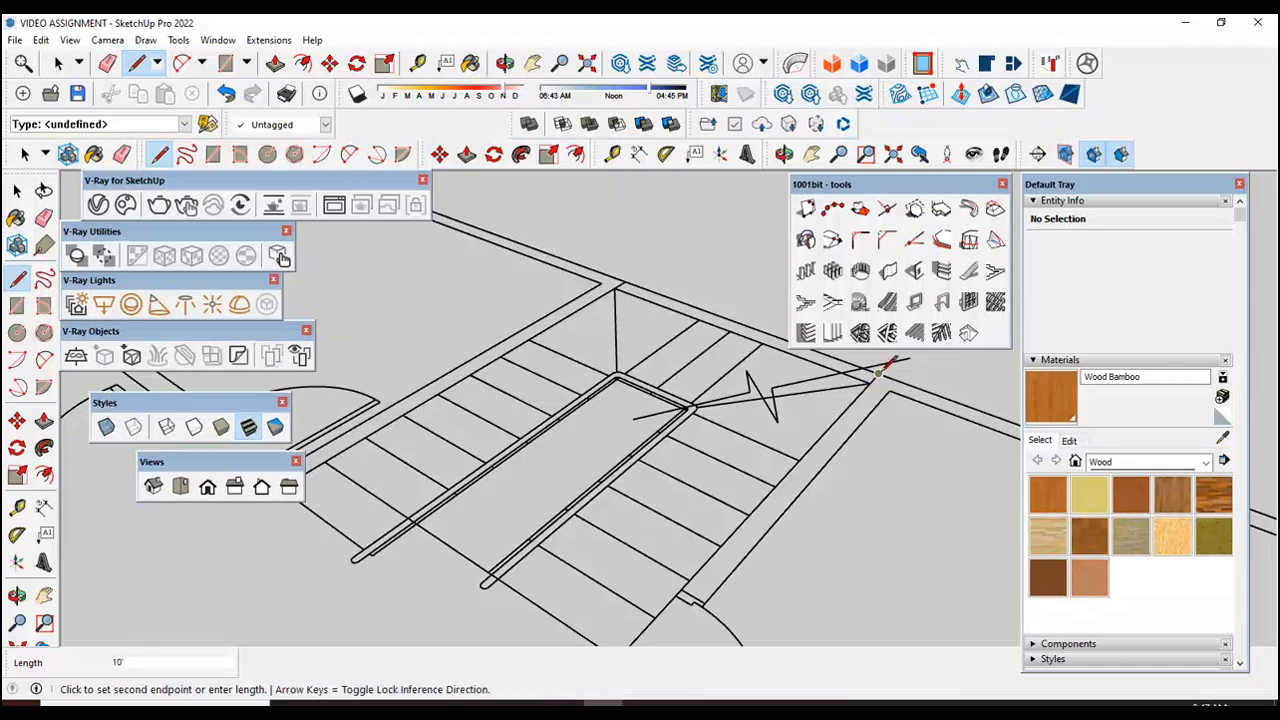
{"action": "scroll", "coordinate": [876, 374], "scroll_direction": "down", "scroll_amount": 6}
{"action": "scroll", "coordinate": [820, 402], "scroll_direction": "up", "scroll_amount": 4}
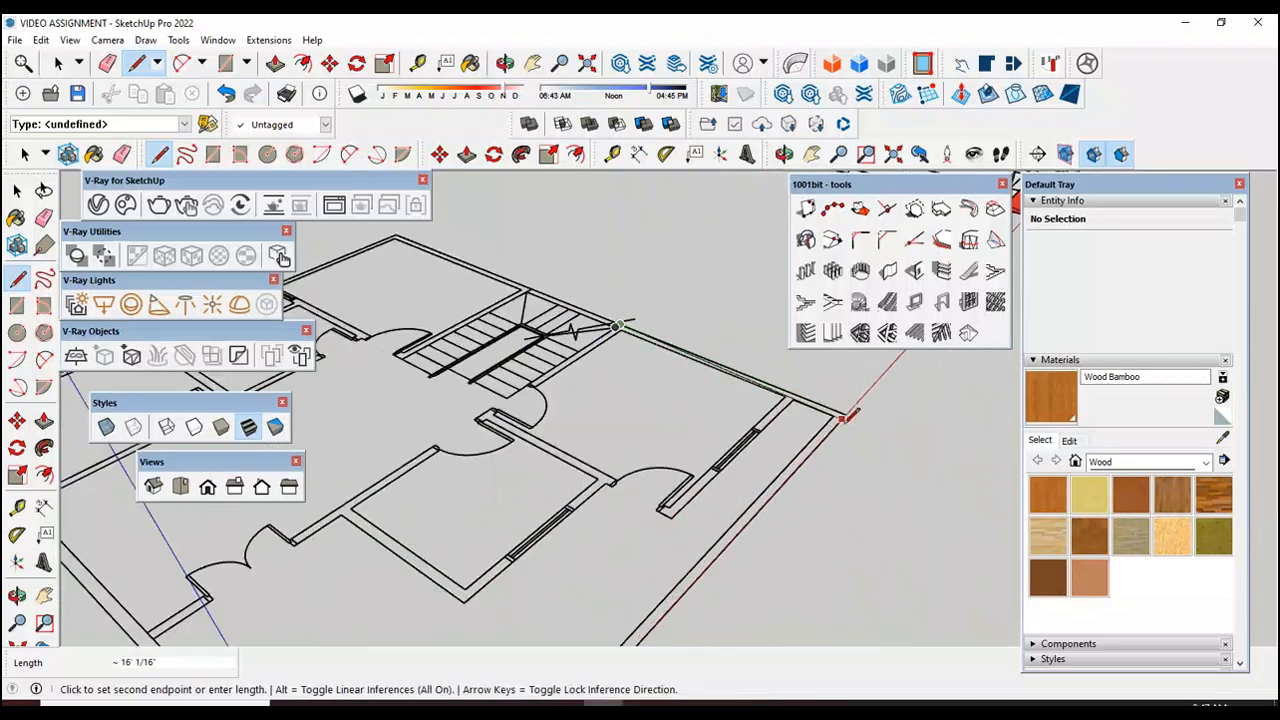
Step: Close the outline along the remaining outer walls through the origin corner, finishing with the 39' edge on the green axis
{"action": "middle_click_drag", "start_coordinate": [848, 413], "coordinate": [745, 570]}
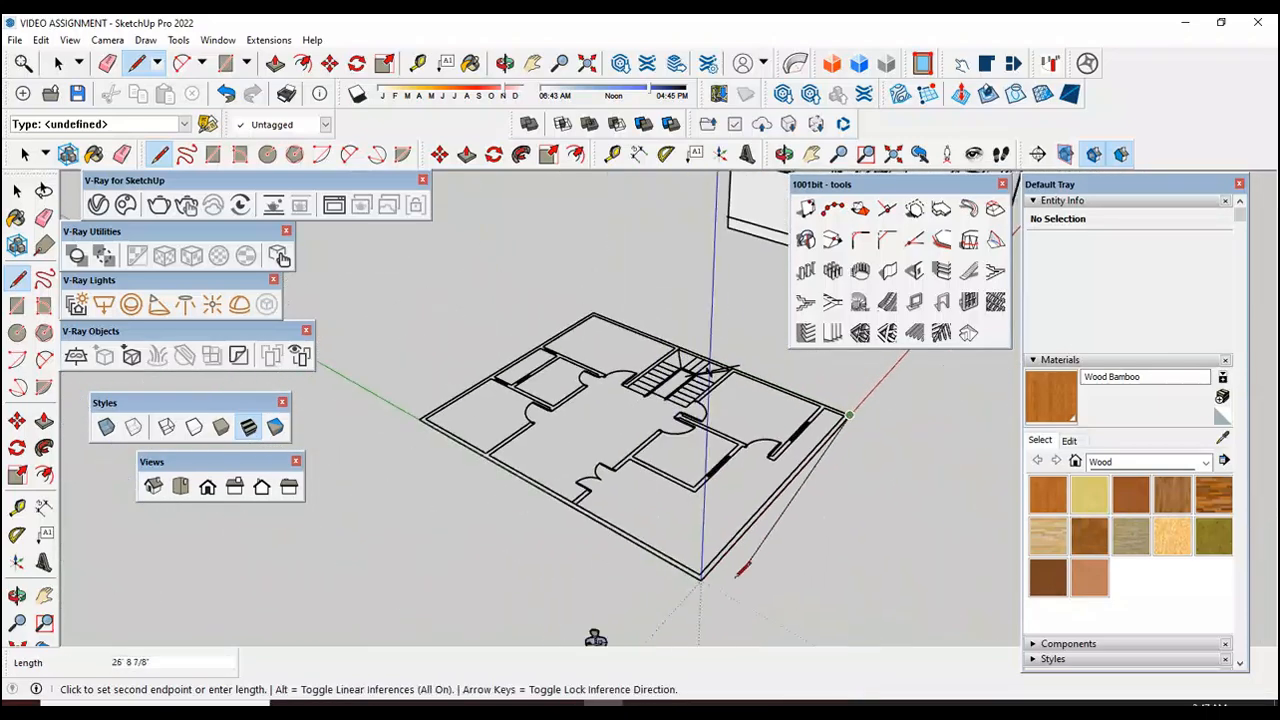
{"action": "scroll", "coordinate": [421, 417], "scroll_direction": "up", "scroll_amount": 3}
{"action": "left_click", "coordinate": [427, 415]}
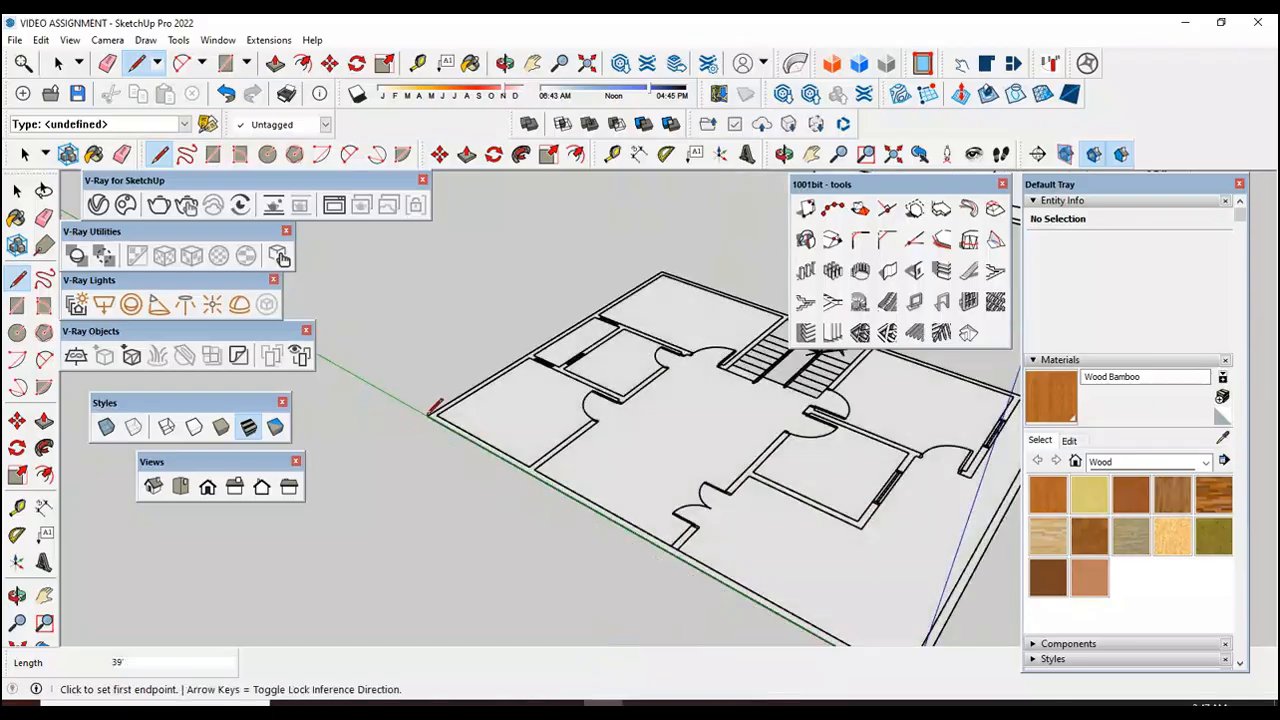
Step: Select the new floor face with its bounding edges and make them a group
{"action": "left_click", "coordinate": [17, 191]}
{"action": "scroll", "coordinate": [150, 408], "scroll_direction": "down", "scroll_amount": 3}
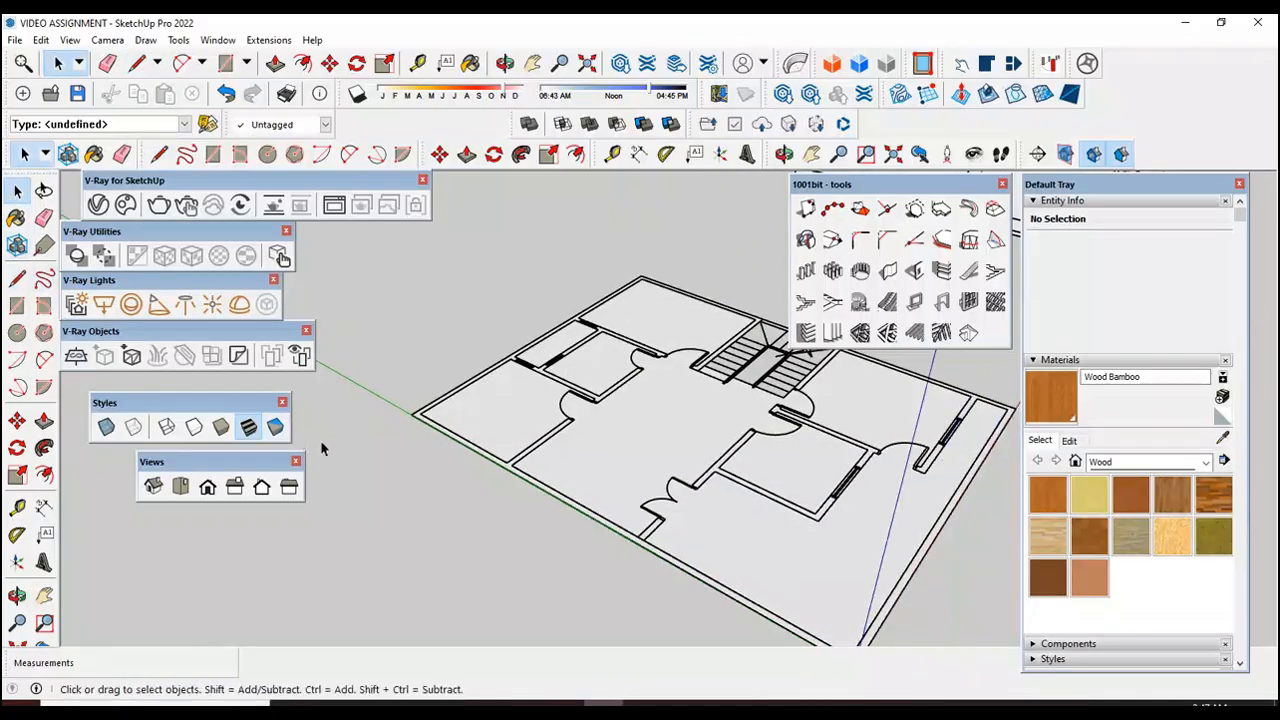
{"action": "double_click", "coordinate": [587, 430]}
{"action": "right_click", "coordinate": [587, 430]}
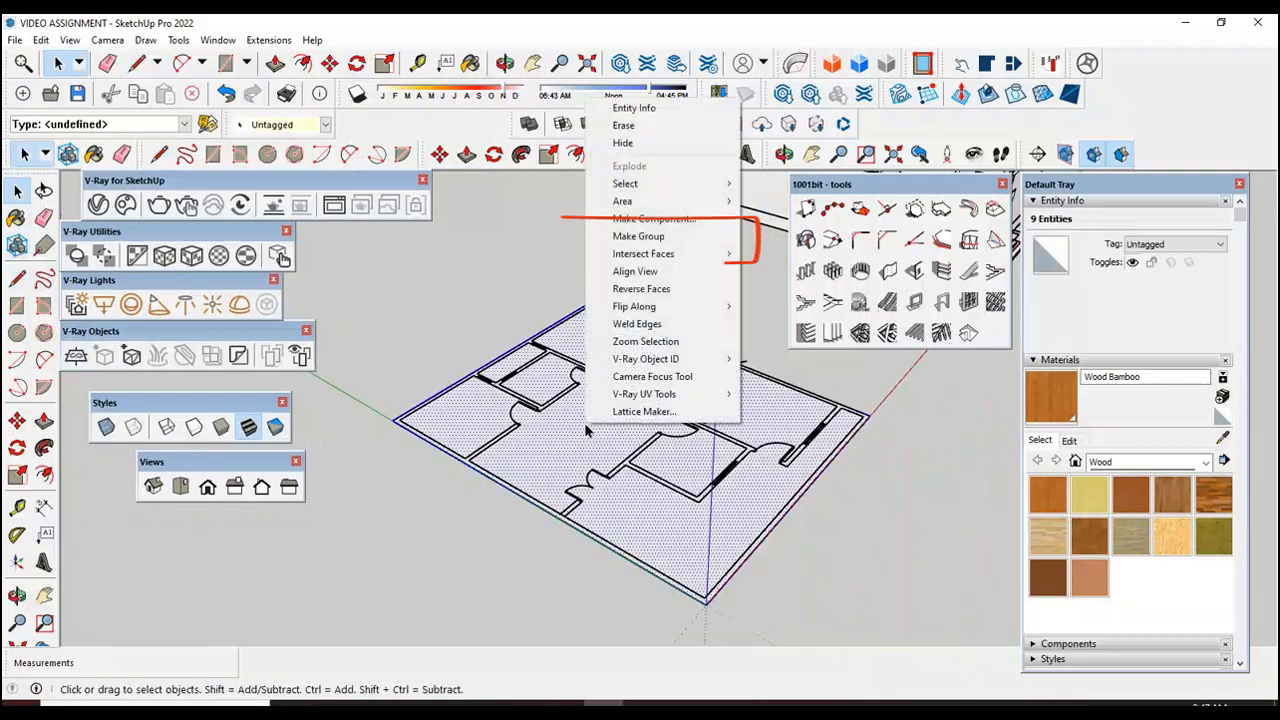
{"action": "left_click", "coordinate": [648, 237]}
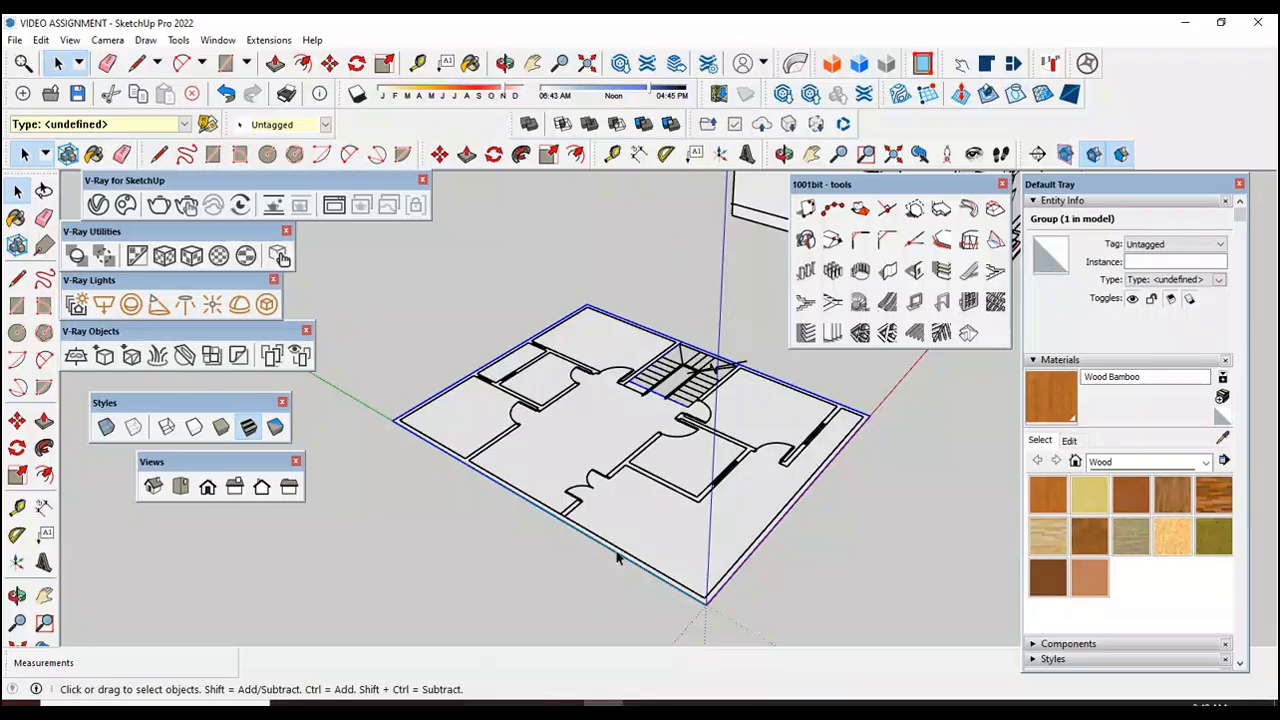
Step: Open the floor group for editing and extrude its face by 6" to form the slab with the stairwell left open
{"action": "scroll", "coordinate": [680, 405], "scroll_direction": "up", "scroll_amount": 5}
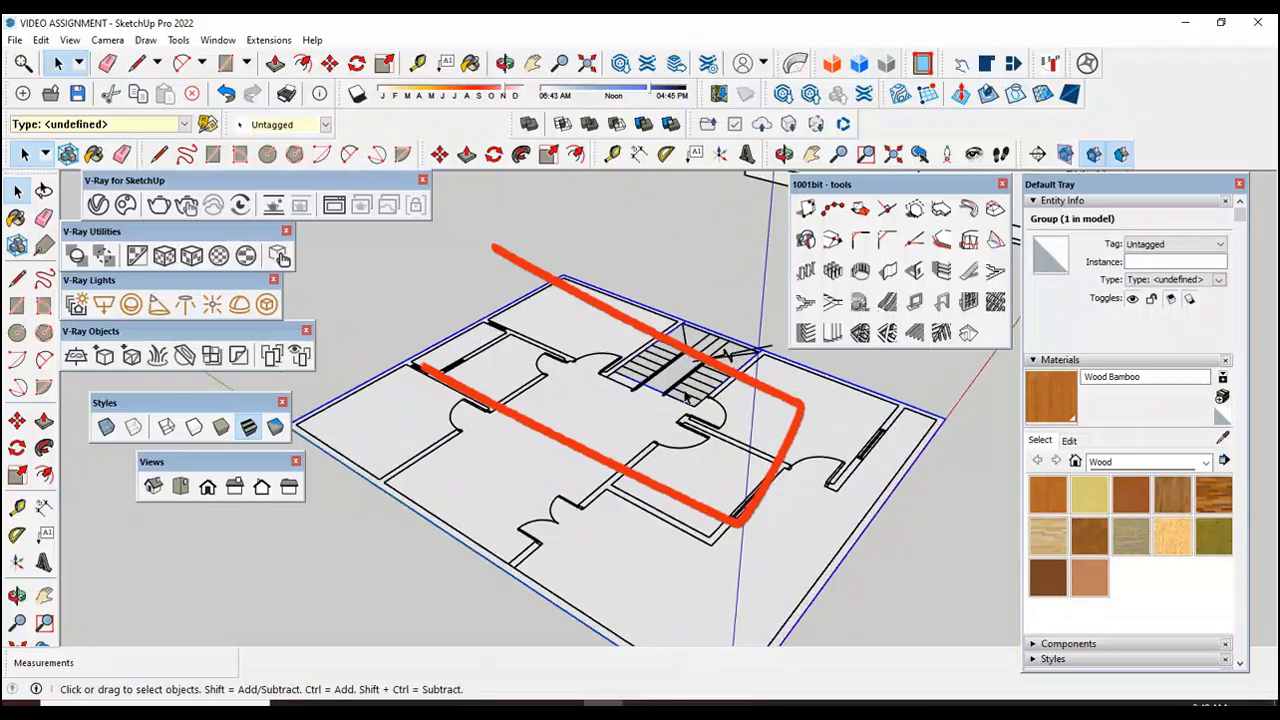
{"action": "scroll", "coordinate": [680, 405], "scroll_direction": "up", "scroll_amount": 2}
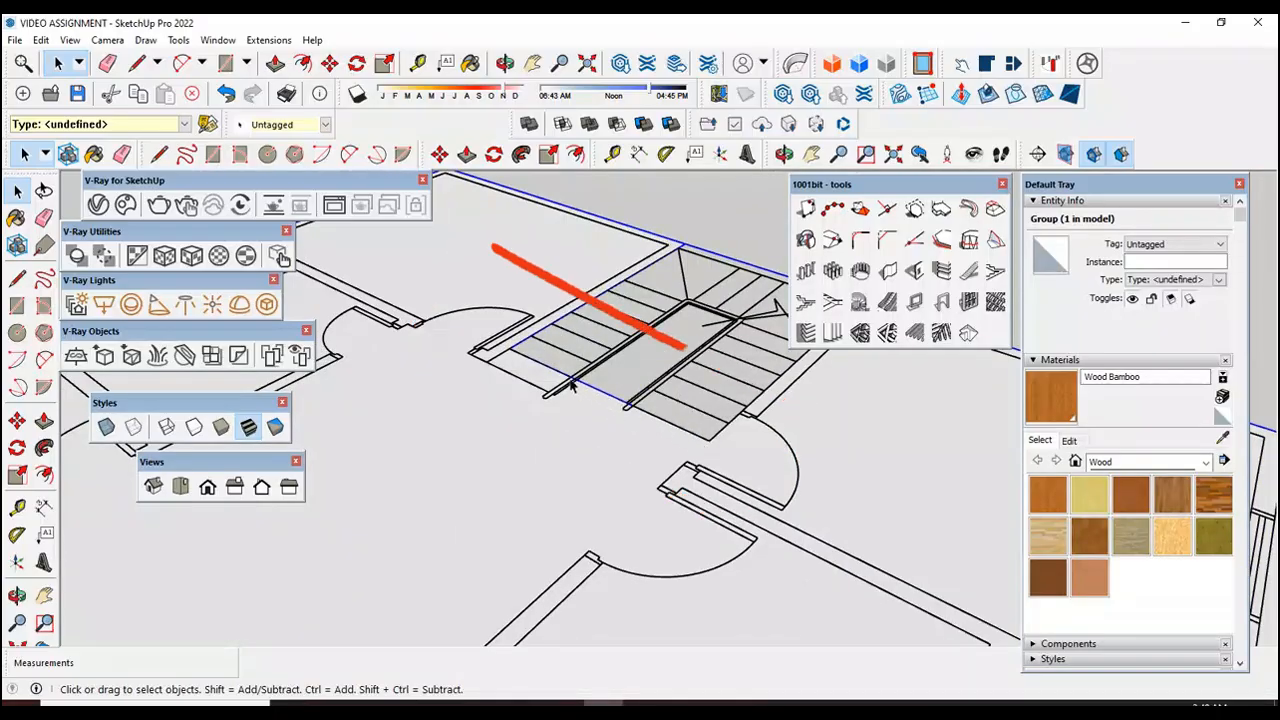
{"action": "scroll", "coordinate": [567, 425], "scroll_direction": "down", "scroll_amount": 1}
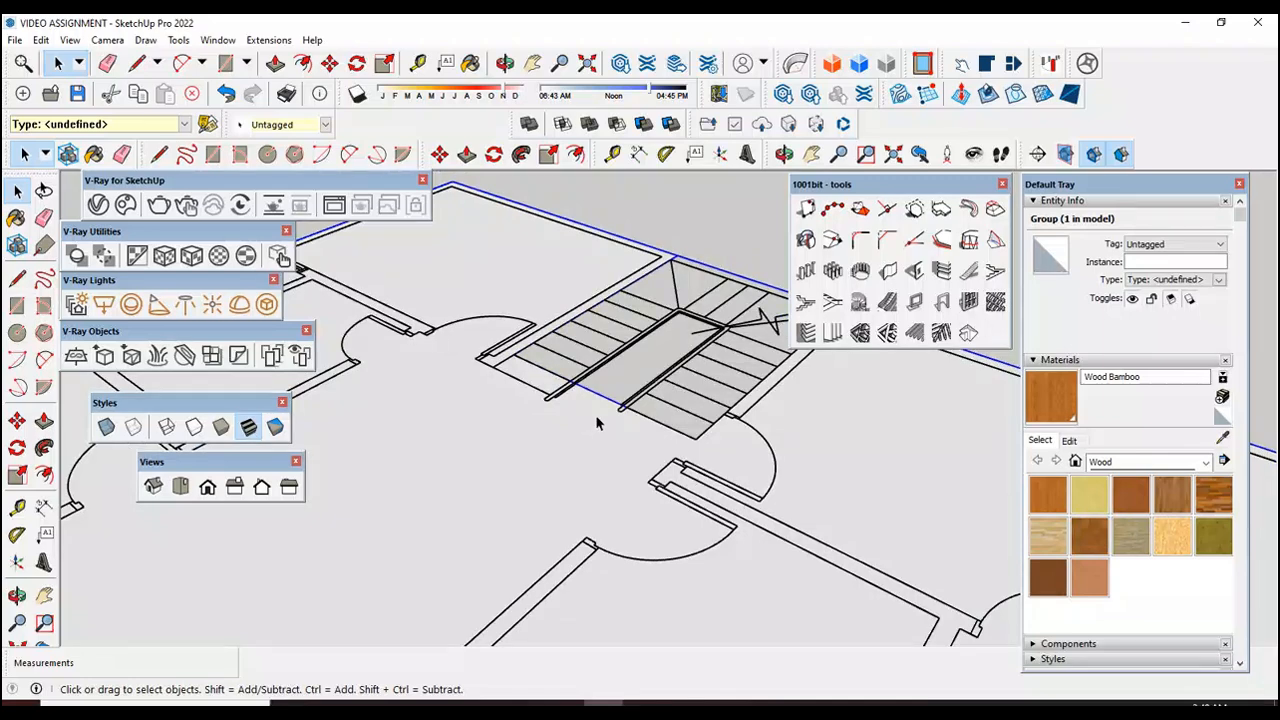
{"action": "scroll", "coordinate": [625, 418], "scroll_direction": "down", "scroll_amount": 1}
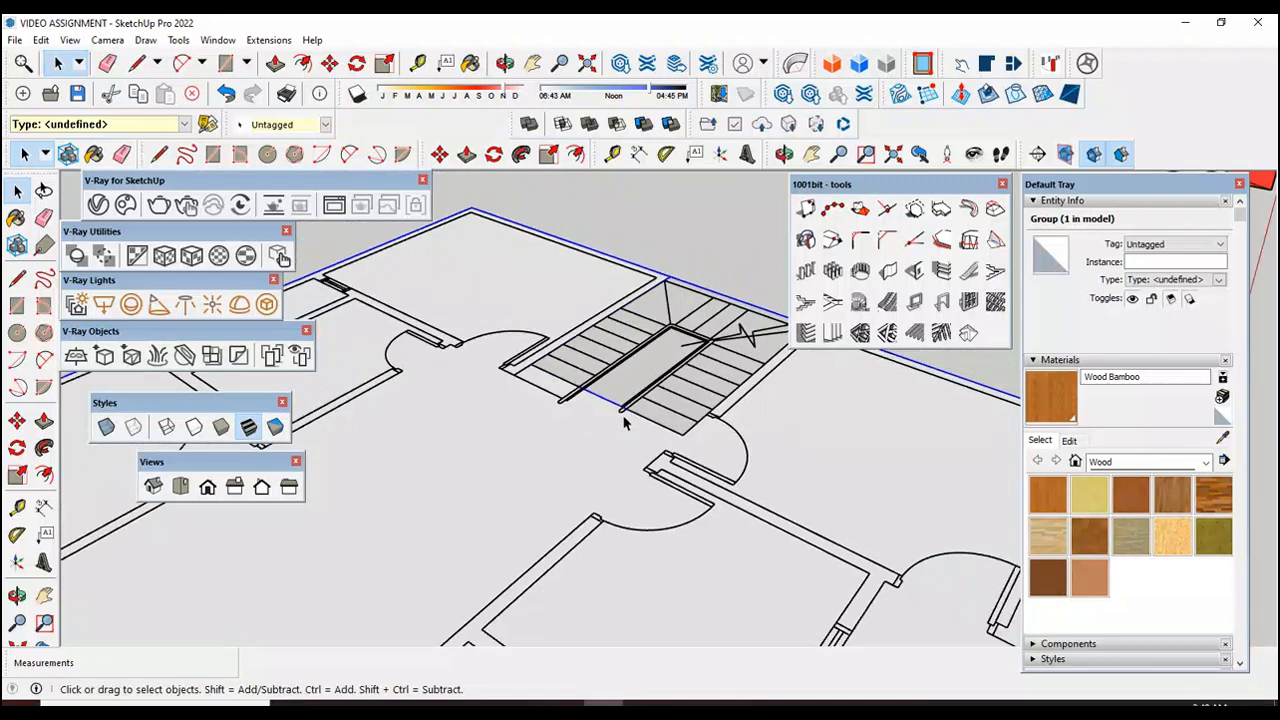
{"action": "scroll", "coordinate": [593, 424], "scroll_direction": "down", "scroll_amount": 4}
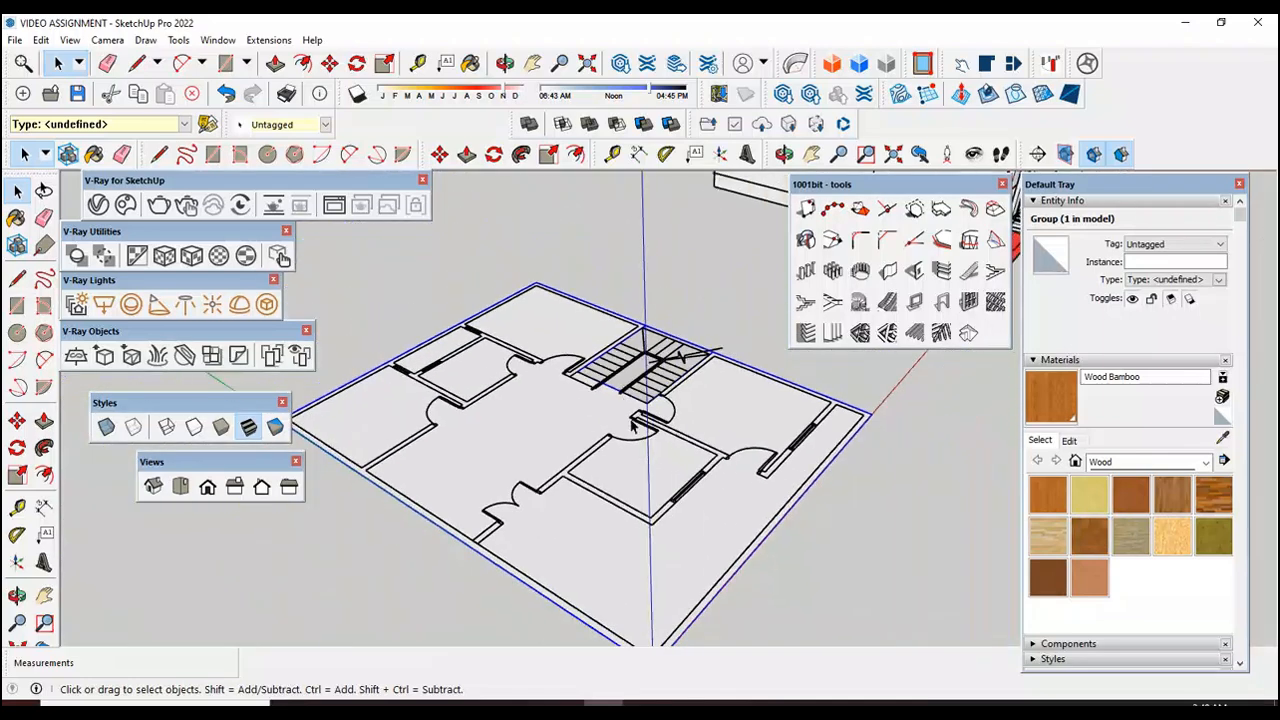
{"action": "scroll", "coordinate": [648, 392], "scroll_direction": "down", "scroll_amount": 1}
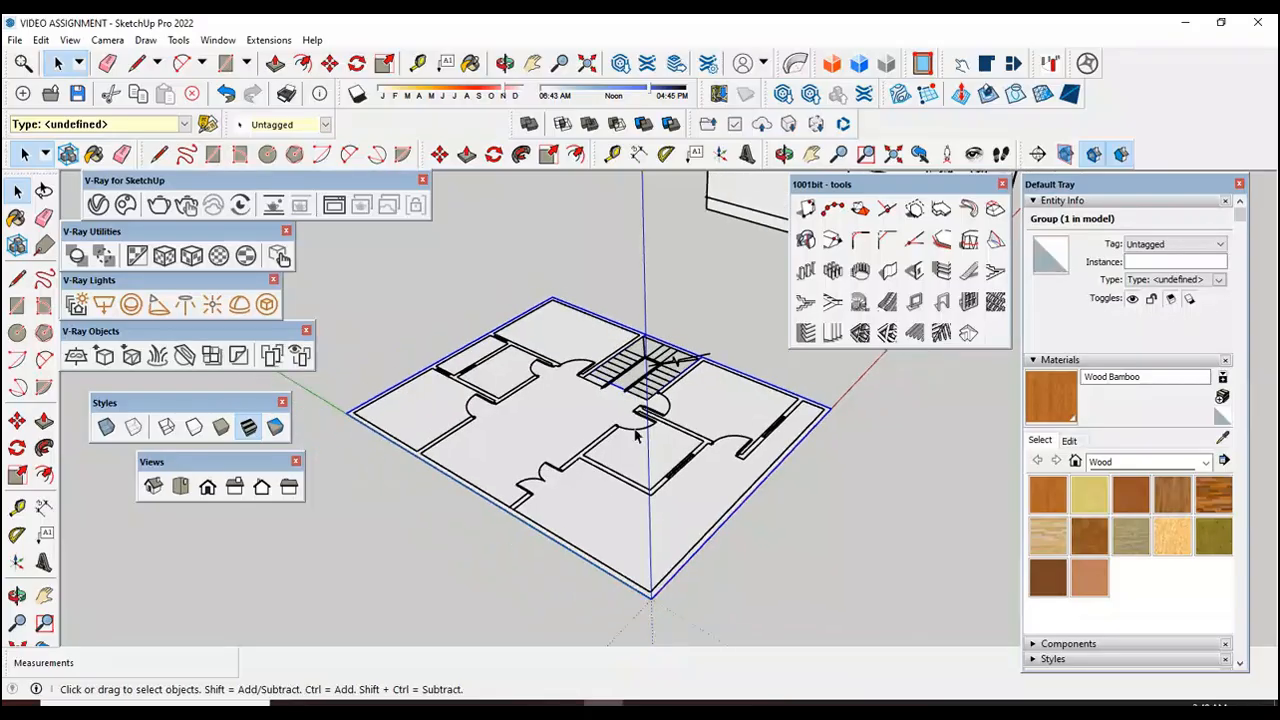
{"action": "double_click", "coordinate": [604, 525]}
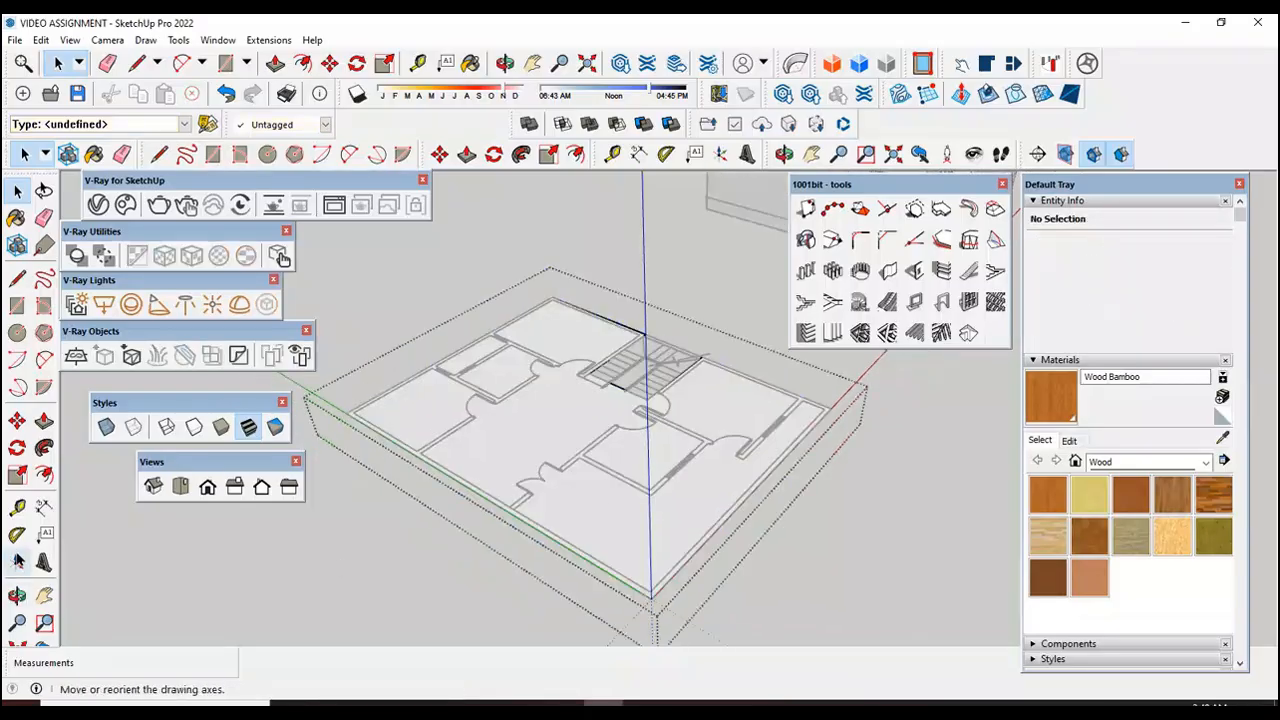
{"action": "left_click", "coordinate": [44, 421]}
{"action": "left_click", "coordinate": [511, 467]}
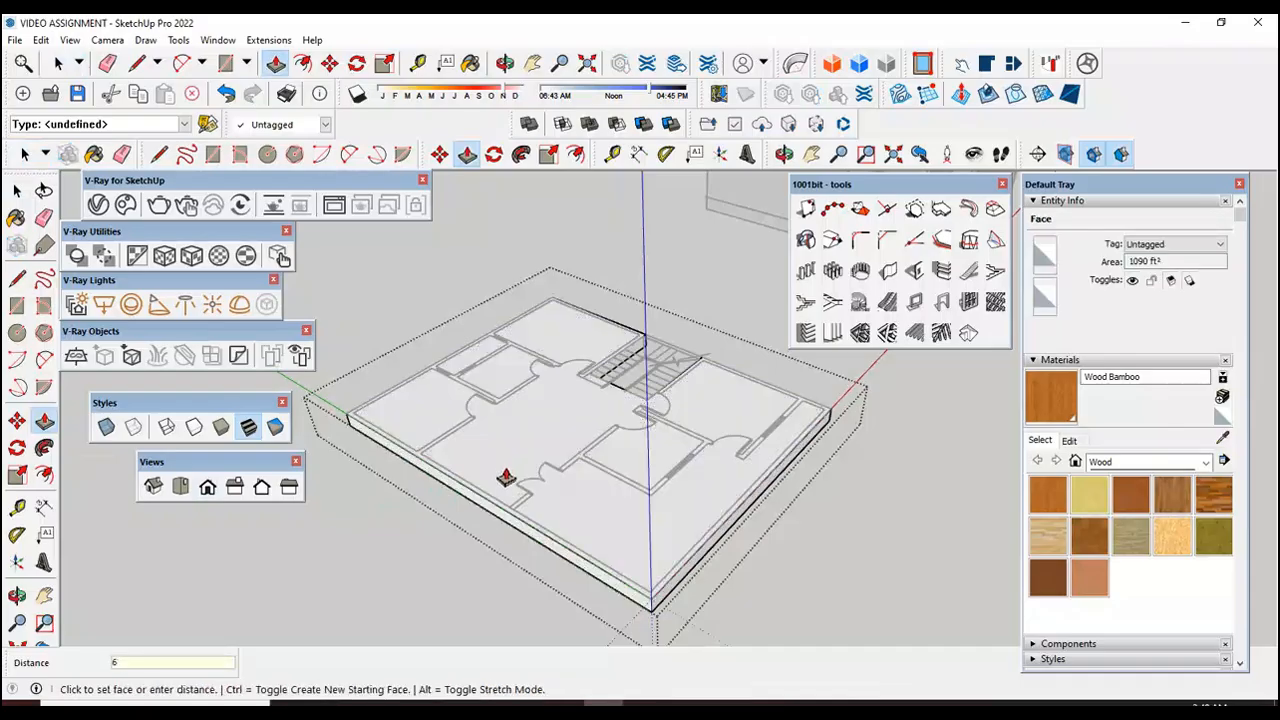
{"action": "key", "text": "Return"}
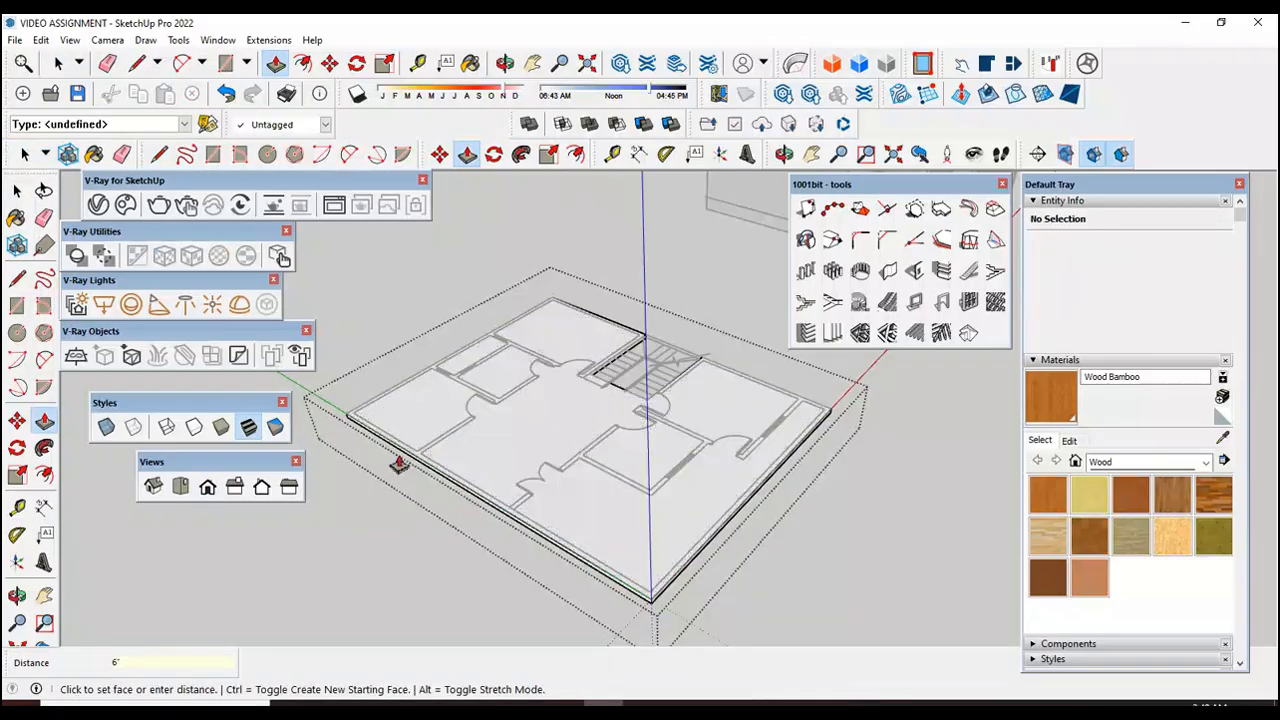
{"action": "left_click", "coordinate": [16, 192]}
{"action": "left_click", "coordinate": [16, 190]}
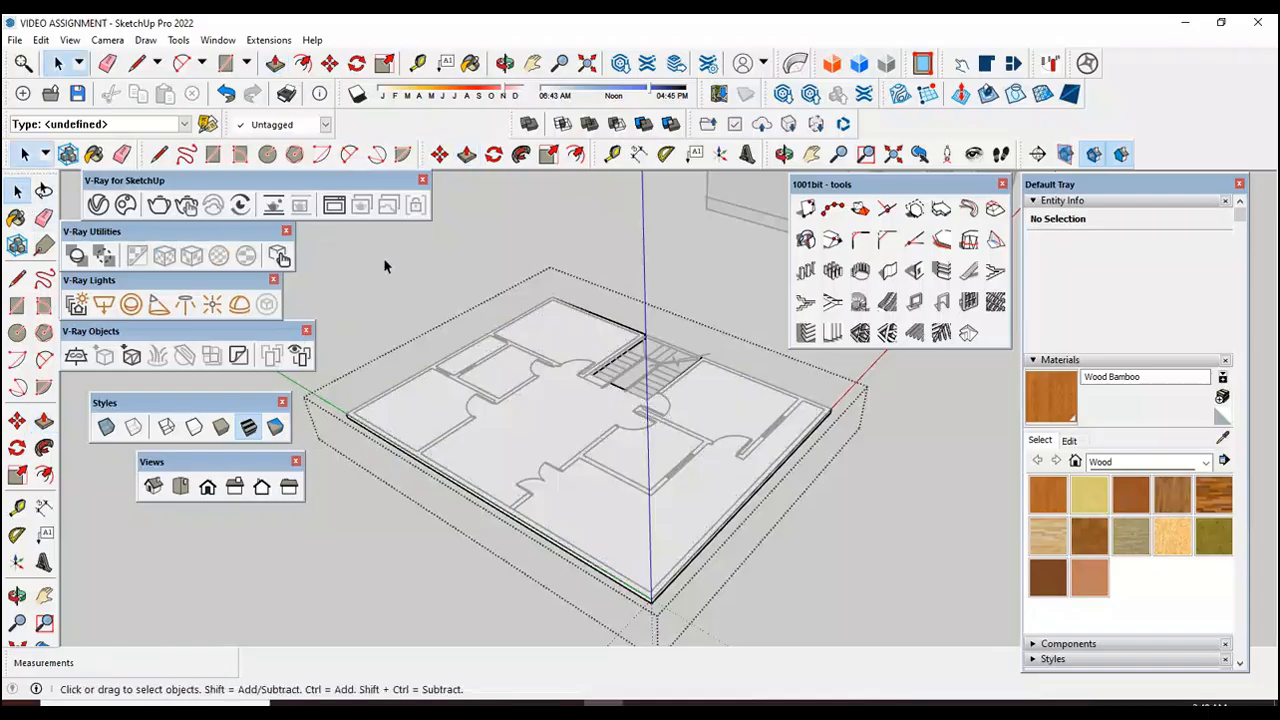
Step: Move the floor slab group by its bottom origin corner onto the top front corner of the house walls, then clear the selection
{"action": "scroll", "coordinate": [628, 580], "scroll_direction": "up", "scroll_amount": 3}
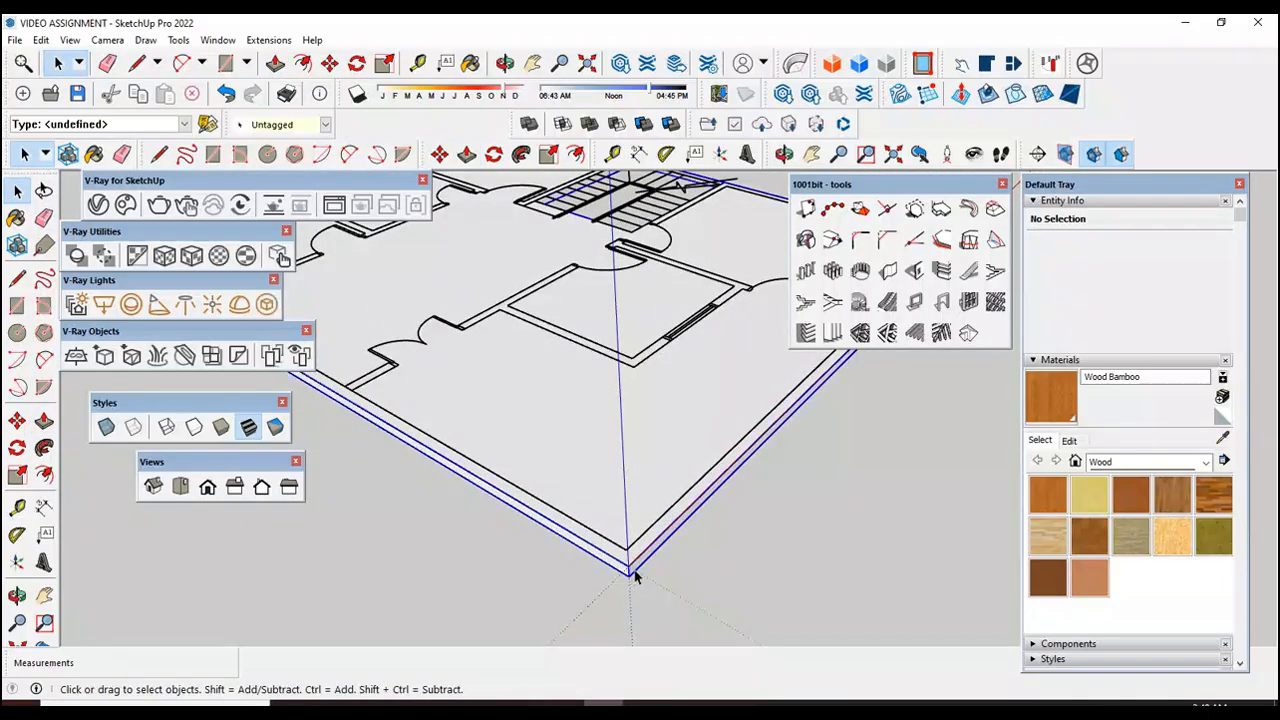
{"action": "left_click", "coordinate": [632, 575]}
{"action": "left_click", "coordinate": [17, 421]}
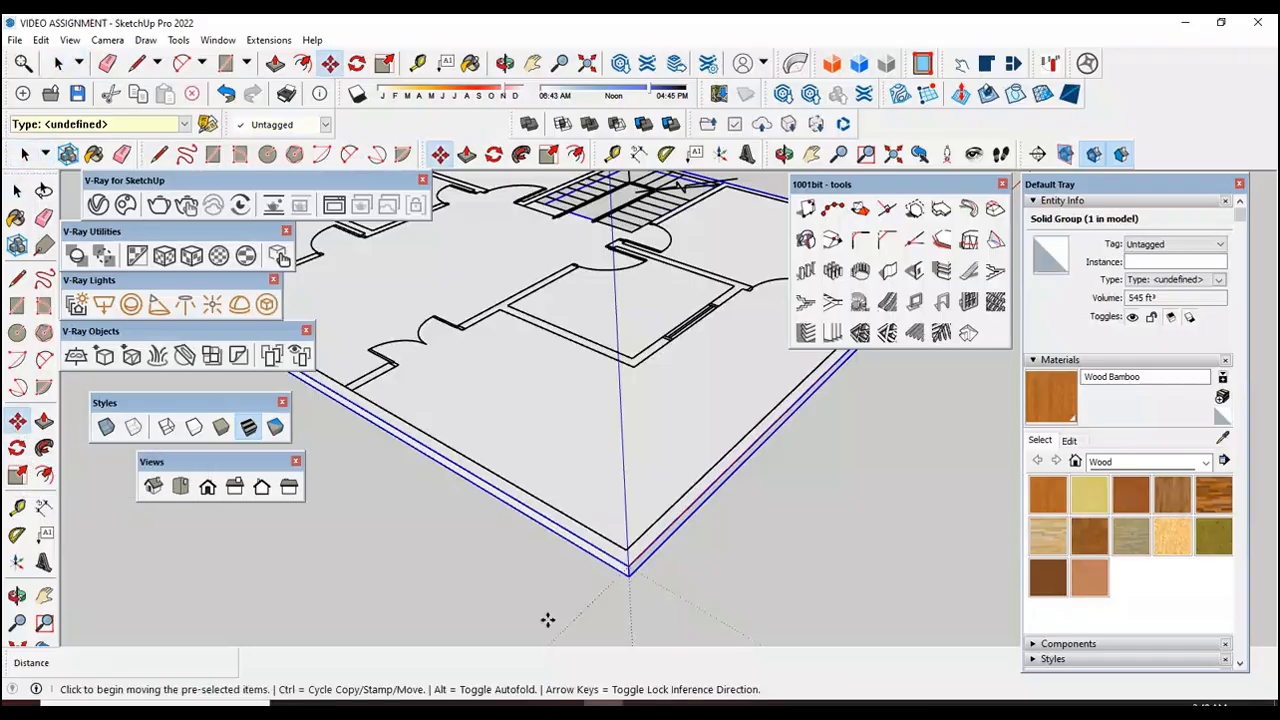
{"action": "scroll", "coordinate": [626, 617], "scroll_direction": "up", "scroll_amount": 4}
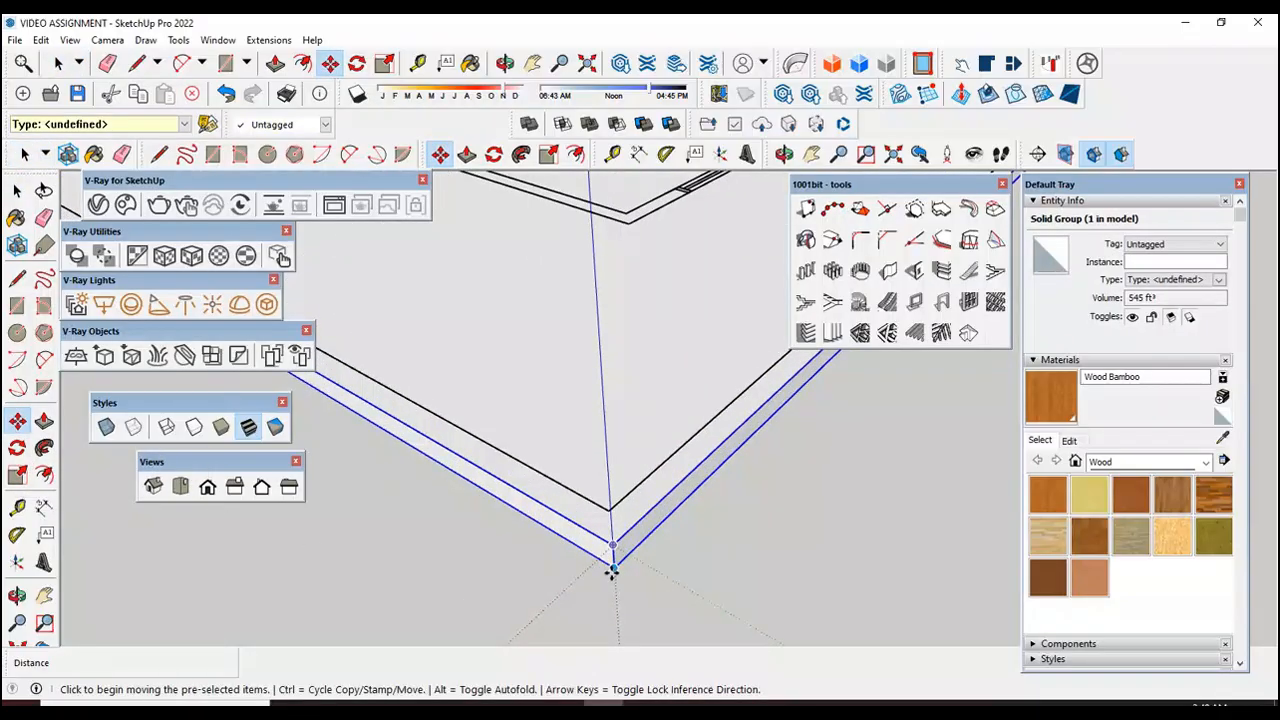
{"action": "left_click", "coordinate": [613, 567]}
{"action": "scroll", "coordinate": [595, 590], "scroll_direction": "down", "scroll_amount": 6}
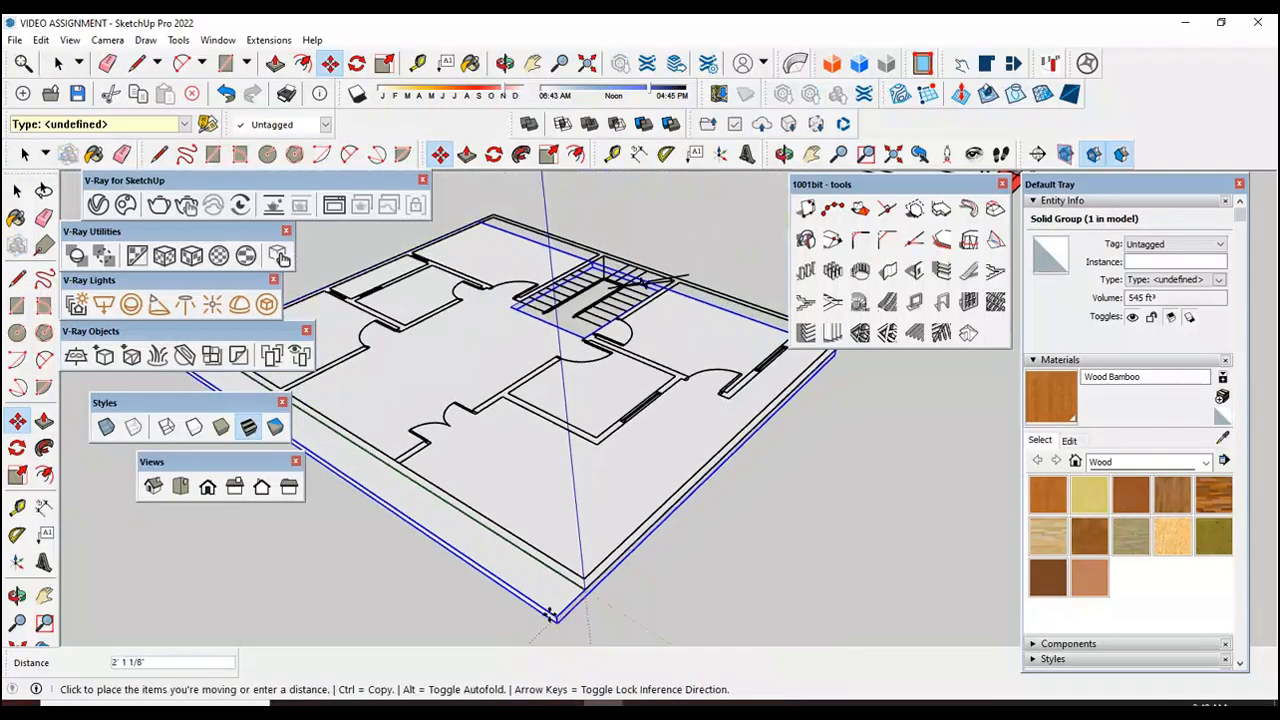
{"action": "scroll", "coordinate": [755, 345], "scroll_direction": "up", "scroll_amount": 5}
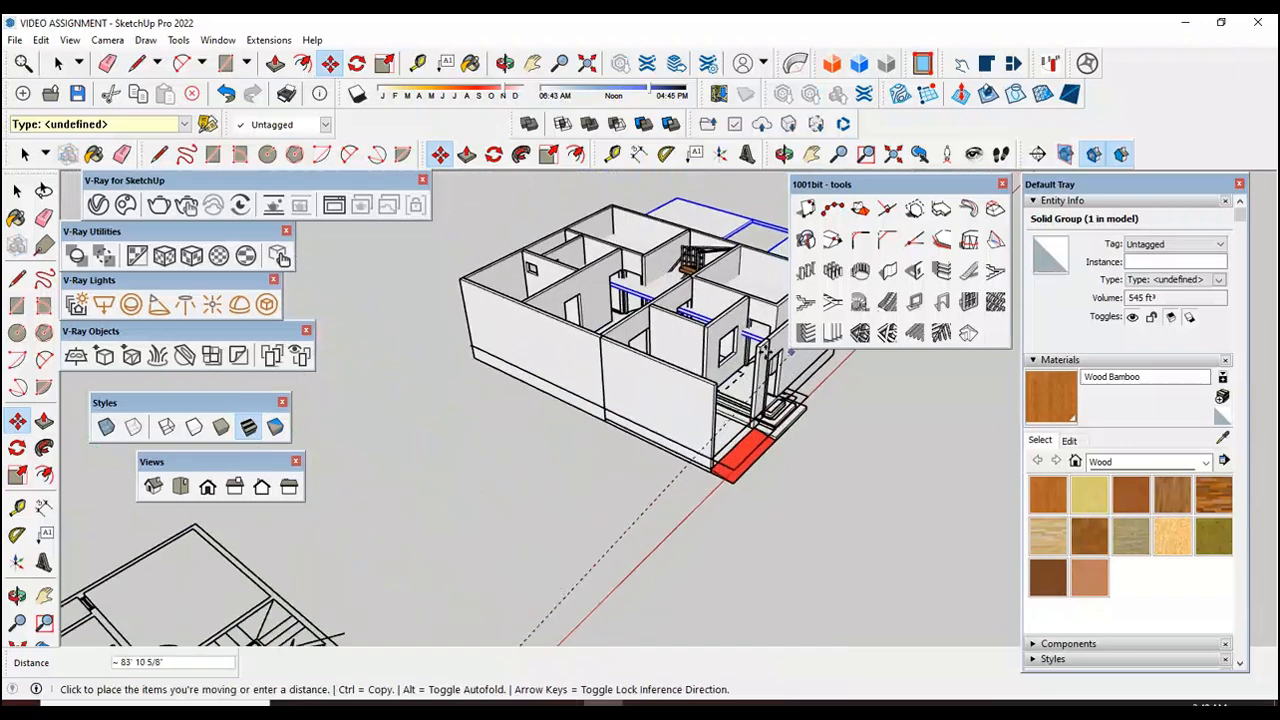
{"action": "scroll", "coordinate": [752, 345], "scroll_direction": "up", "scroll_amount": 4}
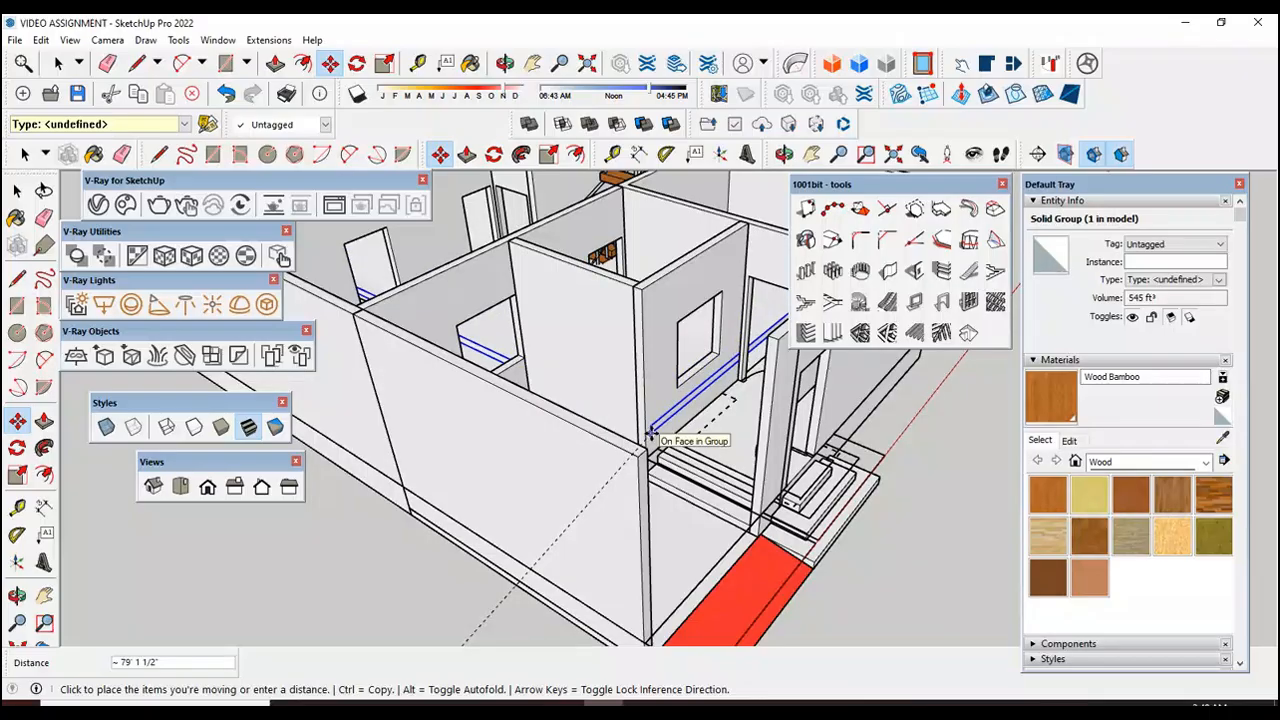
{"action": "scroll", "coordinate": [651, 432], "scroll_direction": "up", "scroll_amount": 5}
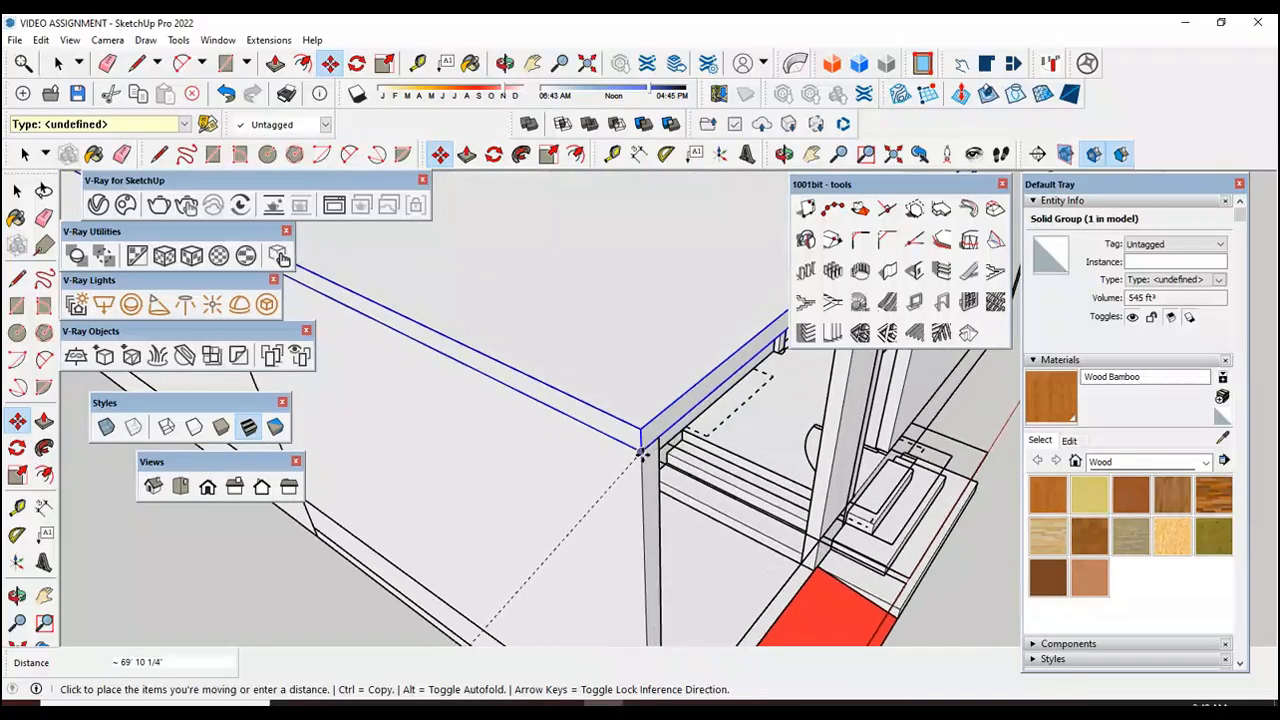
{"action": "left_click", "coordinate": [641, 452]}
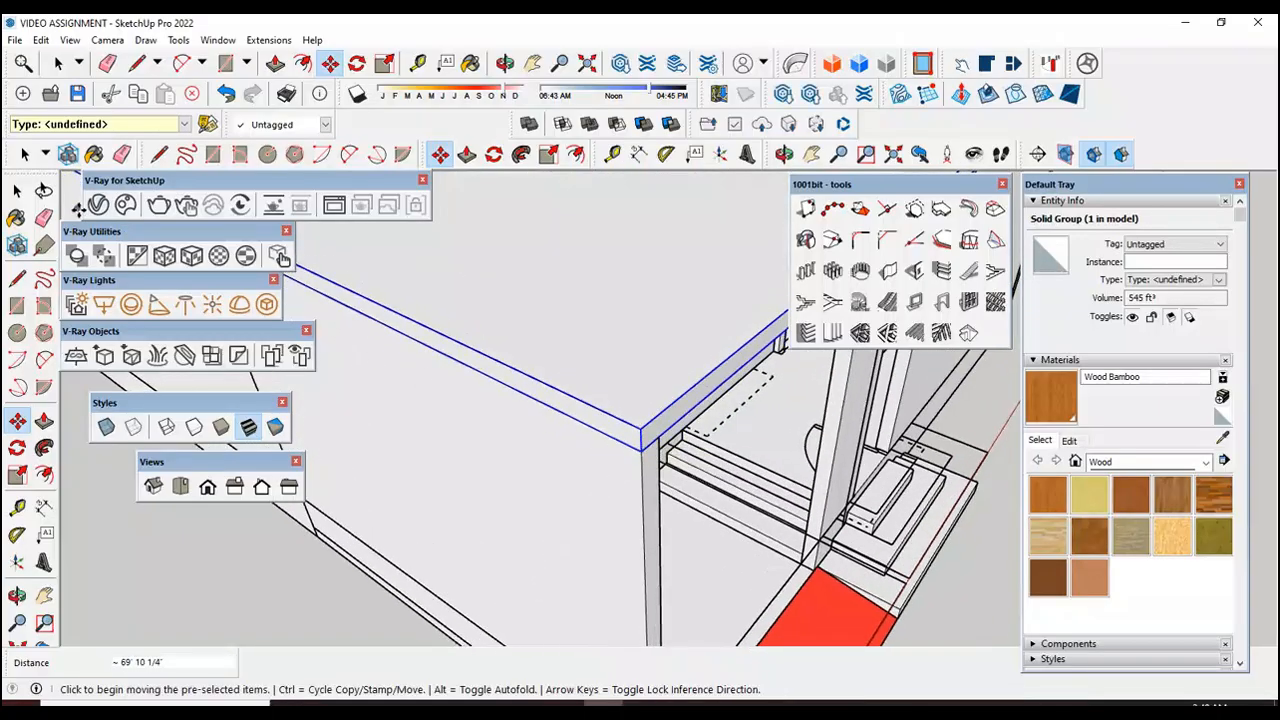
{"action": "left_click", "coordinate": [17, 190]}
{"action": "key", "text": "shift+z"}
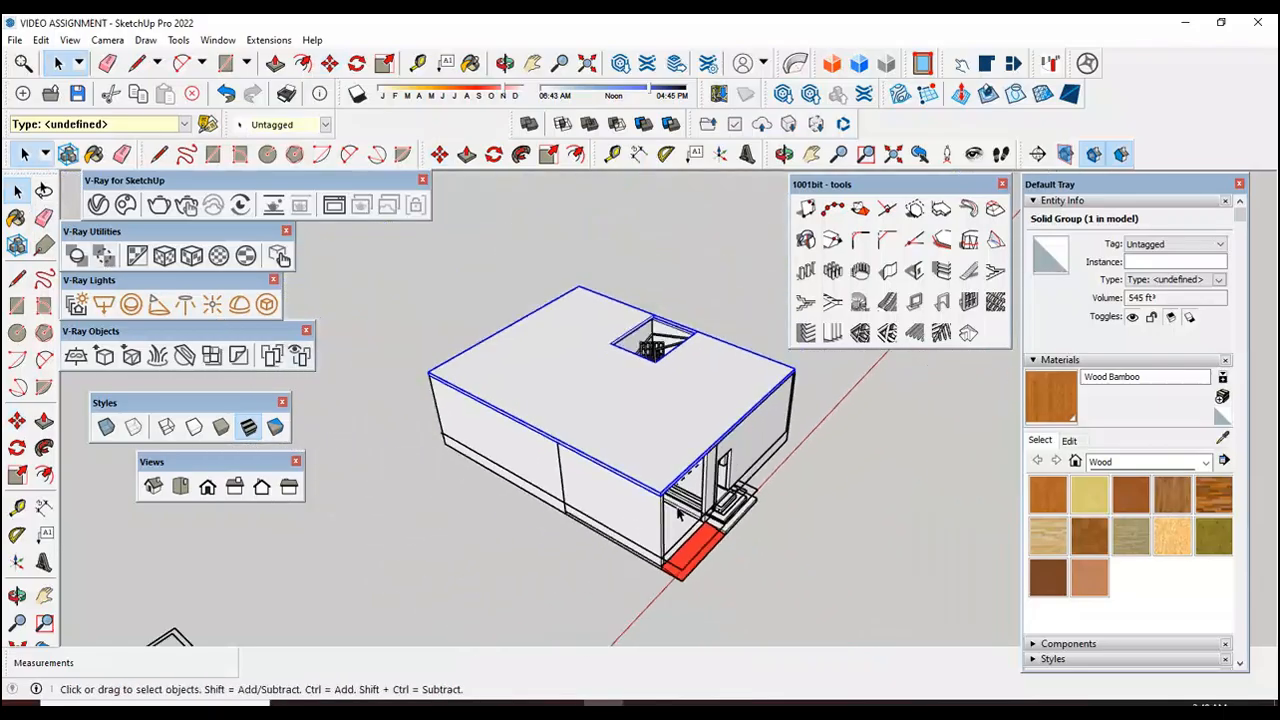
{"action": "left_click", "coordinate": [73, 551]}
Step: Examine the stairwell opening and how the top stair tread and railing meet the edge of the placed slab
{"action": "left_click", "coordinate": [17, 596]}
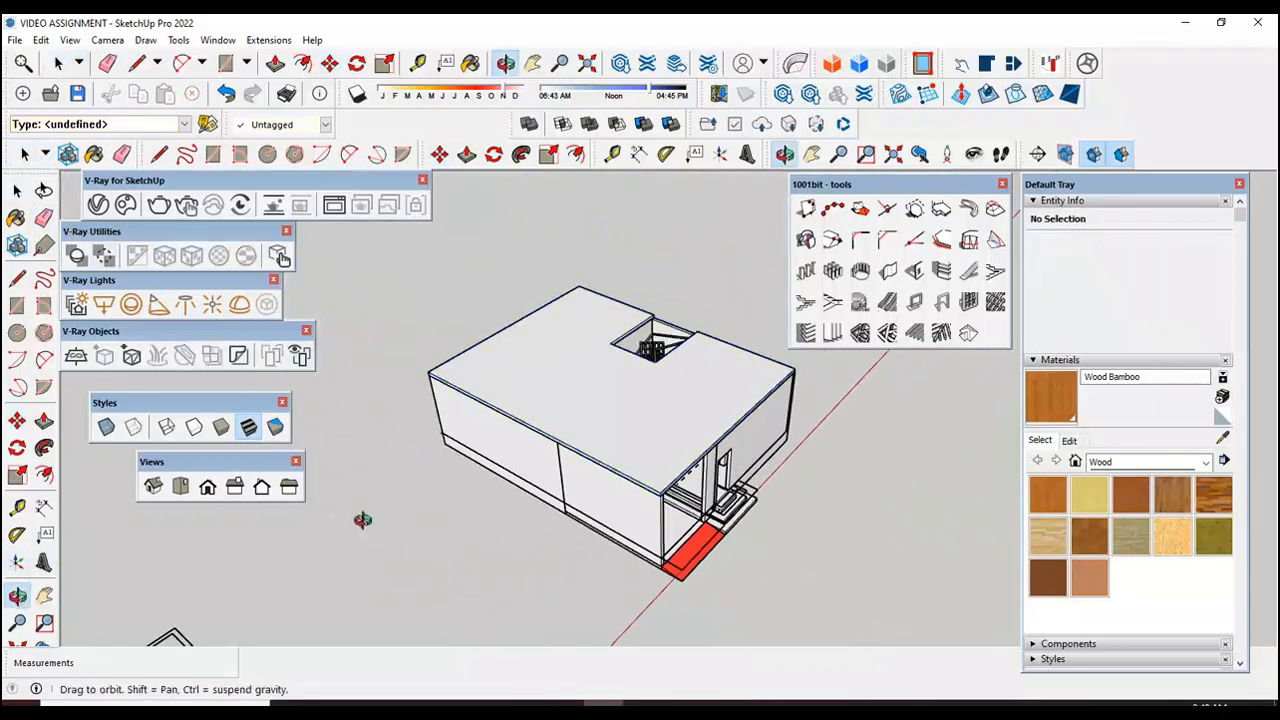
{"action": "left_click_drag", "start_coordinate": [427, 484], "coordinate": [603, 470]}
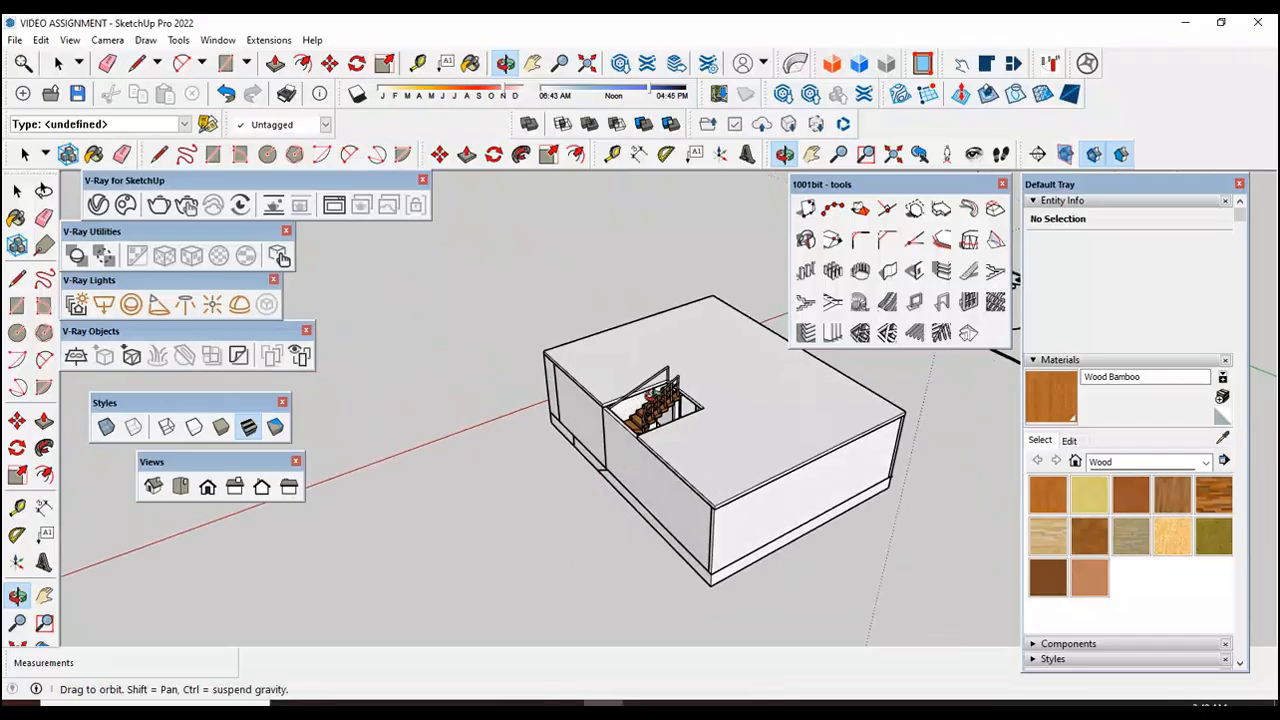
{"action": "scroll", "coordinate": [645, 405], "scroll_direction": "up", "scroll_amount": 4}
{"action": "scroll", "coordinate": [690, 395], "scroll_direction": "down", "scroll_amount": 6}
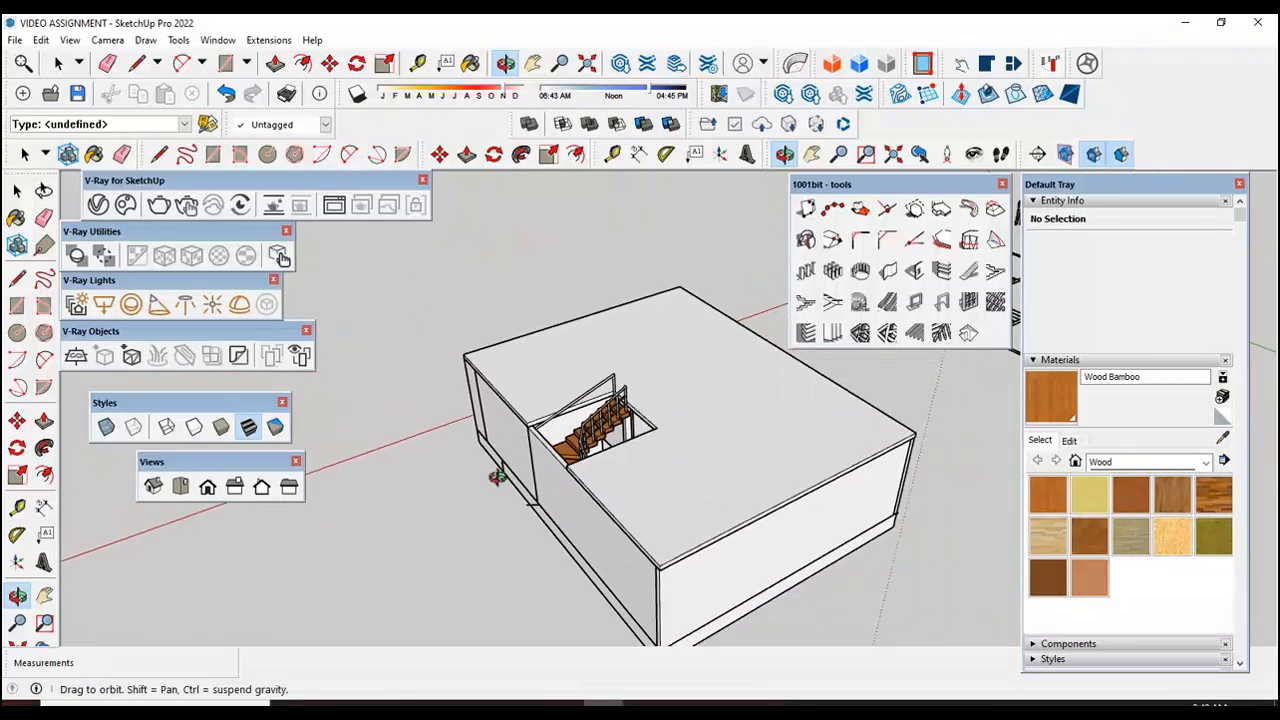
{"action": "scroll", "coordinate": [785, 368], "scroll_direction": "up", "scroll_amount": 2}
{"action": "scroll", "coordinate": [785, 368], "scroll_direction": "up", "scroll_amount": 4}
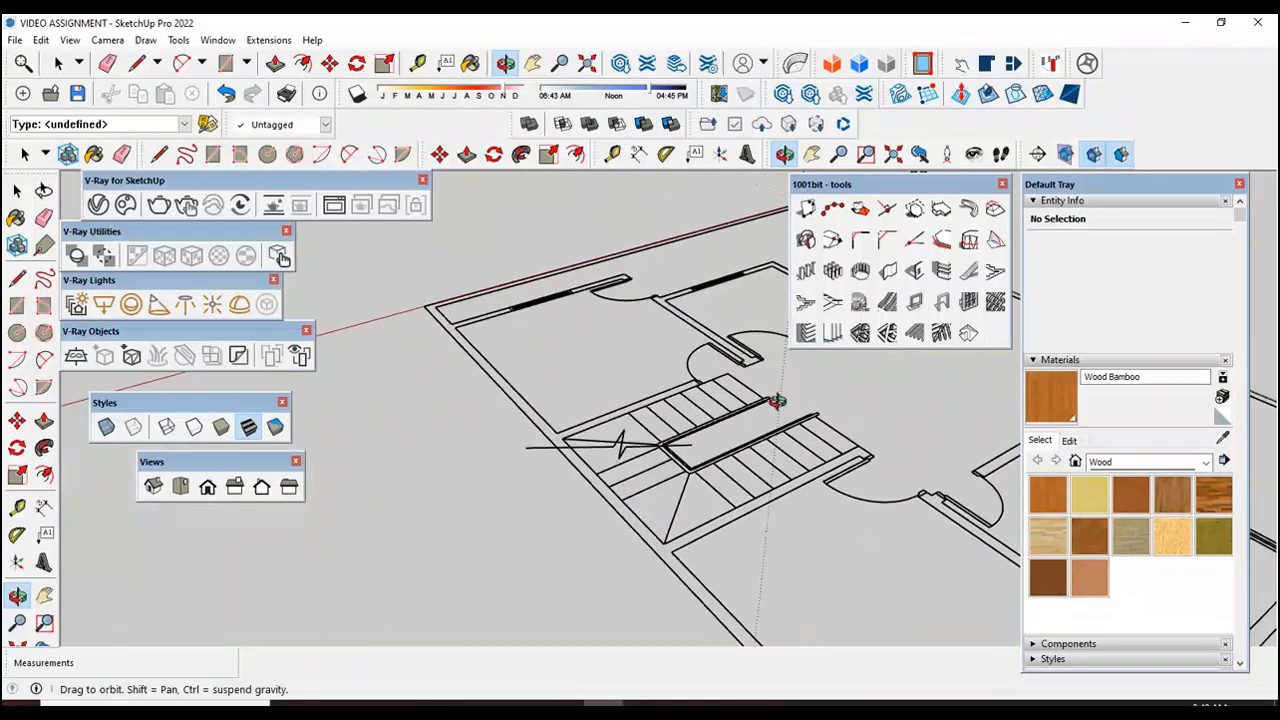
{"action": "scroll", "coordinate": [800, 449], "scroll_direction": "down", "scroll_amount": 3}
{"action": "scroll", "coordinate": [780, 455], "scroll_direction": "down", "scroll_amount": 2}
{"action": "scroll", "coordinate": [560, 475], "scroll_direction": "up", "scroll_amount": 6}
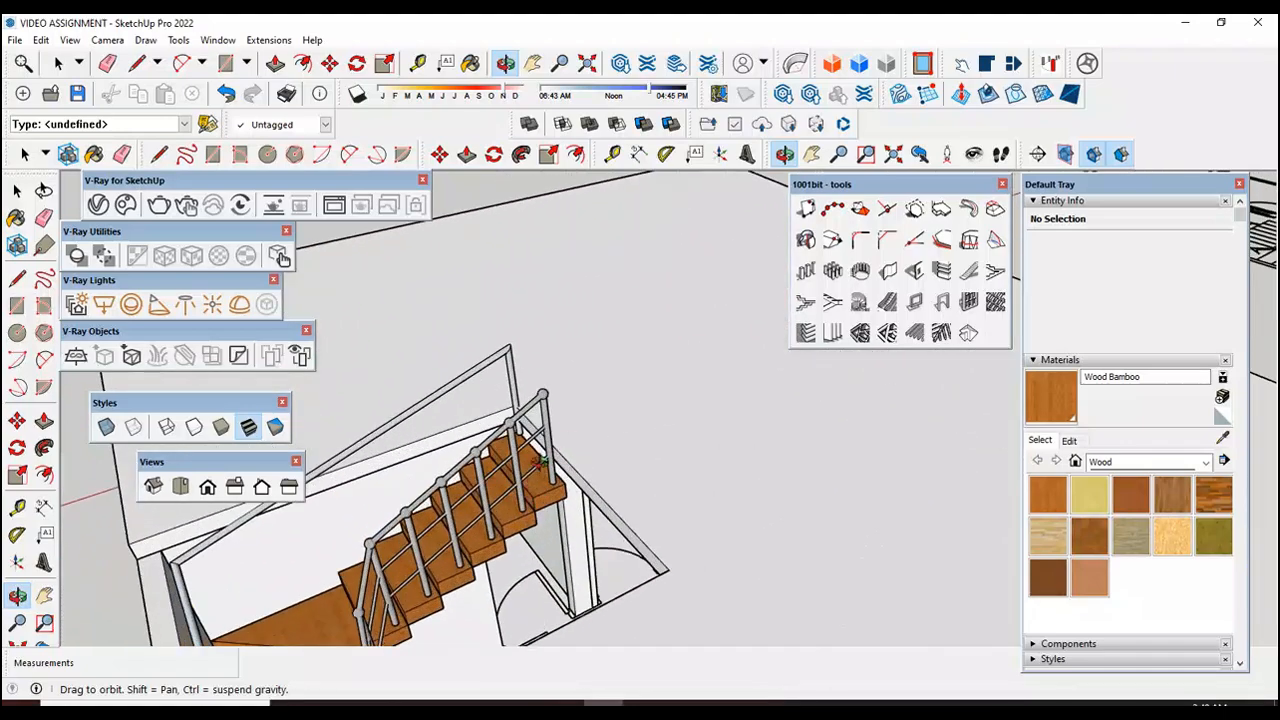
{"action": "scroll", "coordinate": [557, 422], "scroll_direction": "up", "scroll_amount": 5}
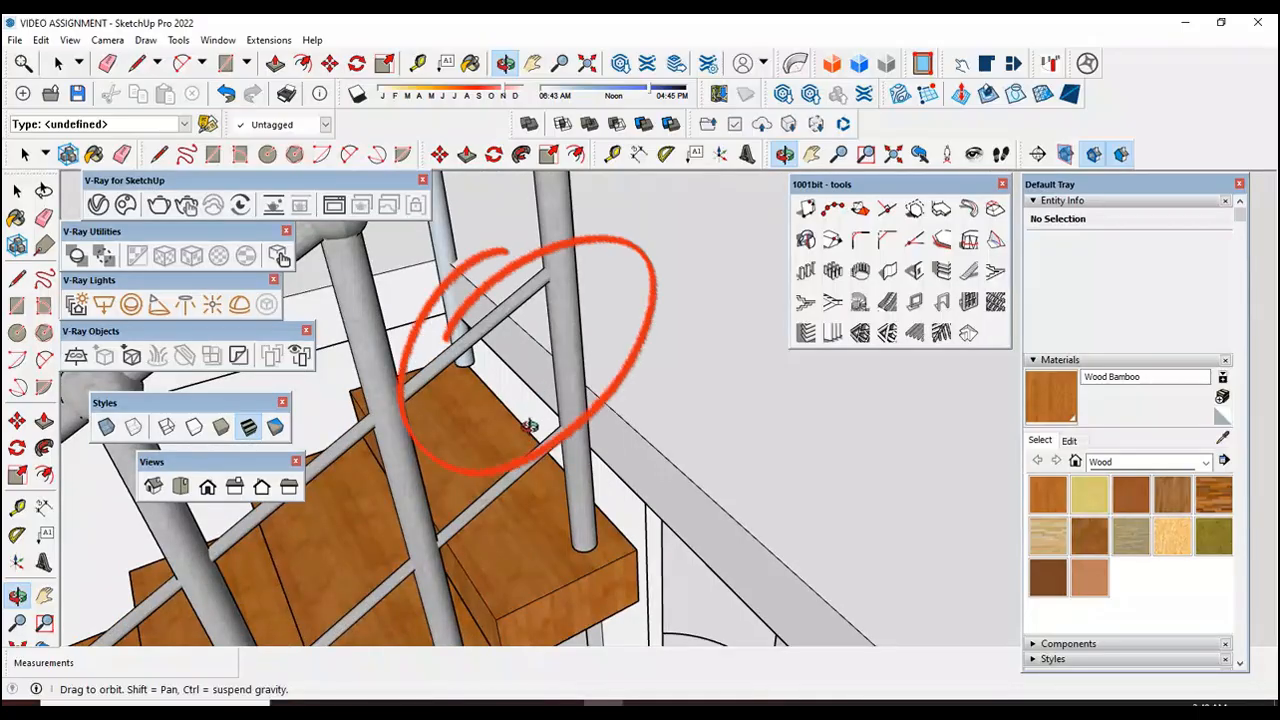
{"action": "scroll", "coordinate": [527, 427], "scroll_direction": "up", "scroll_amount": 5}
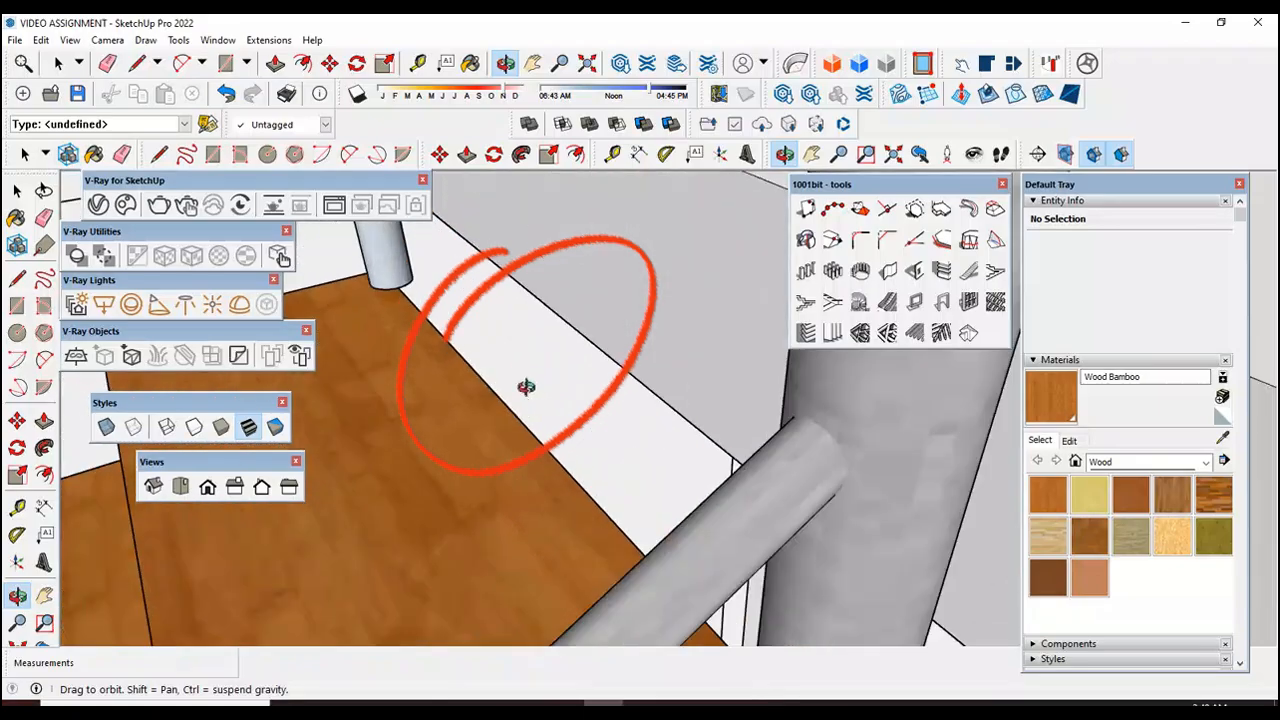
{"action": "scroll", "coordinate": [527, 377], "scroll_direction": "down", "scroll_amount": 5}
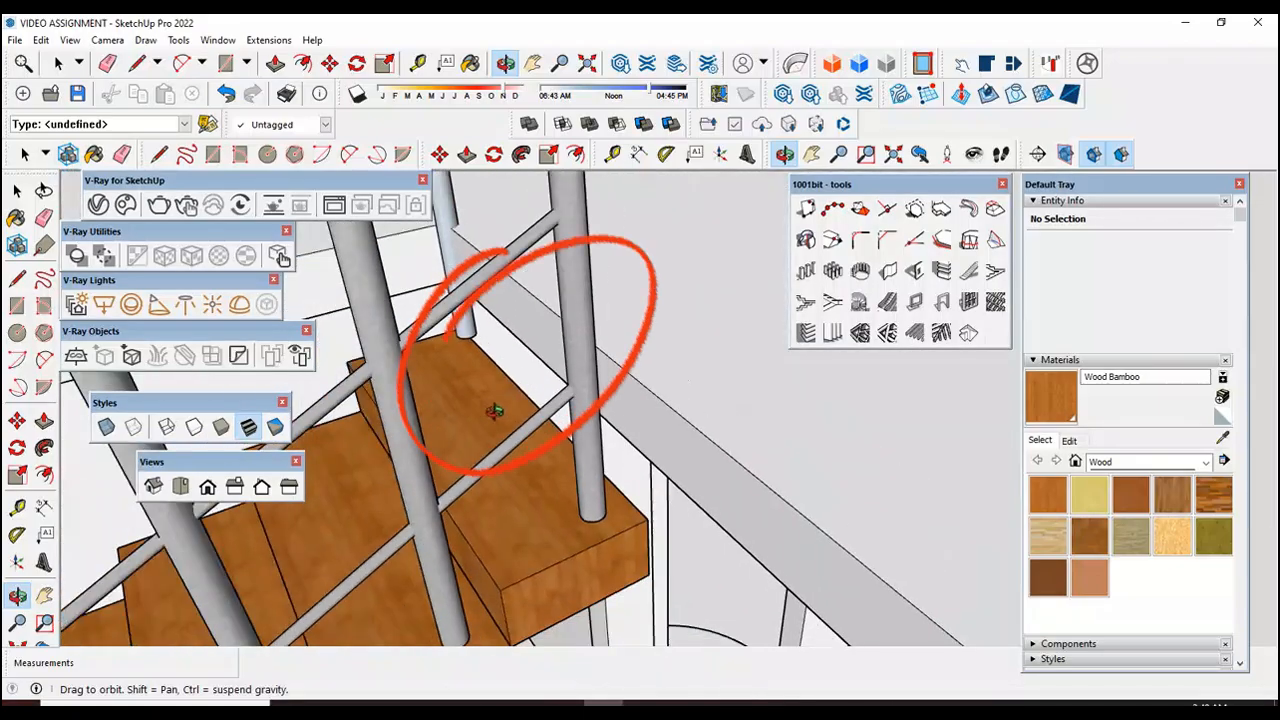
{"action": "scroll", "coordinate": [509, 406], "scroll_direction": "down", "scroll_amount": 1}
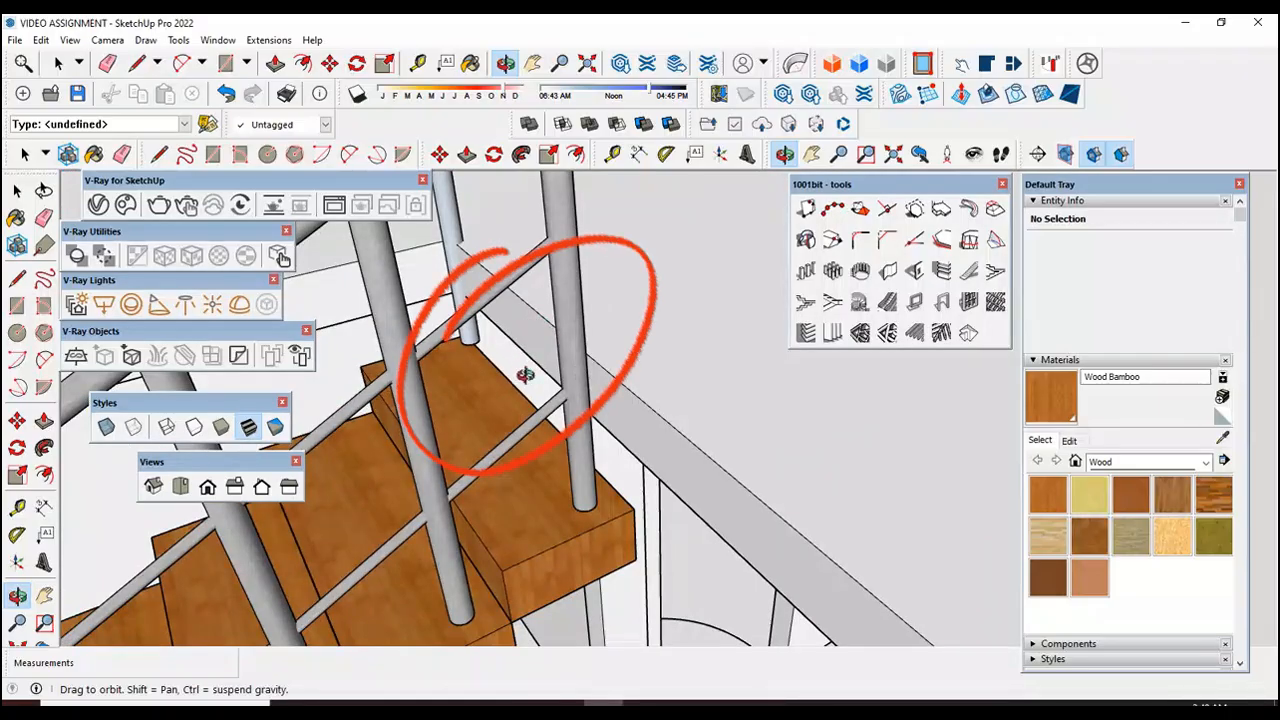
{"action": "left_click_drag", "start_coordinate": [526, 376], "coordinate": [530, 370]}
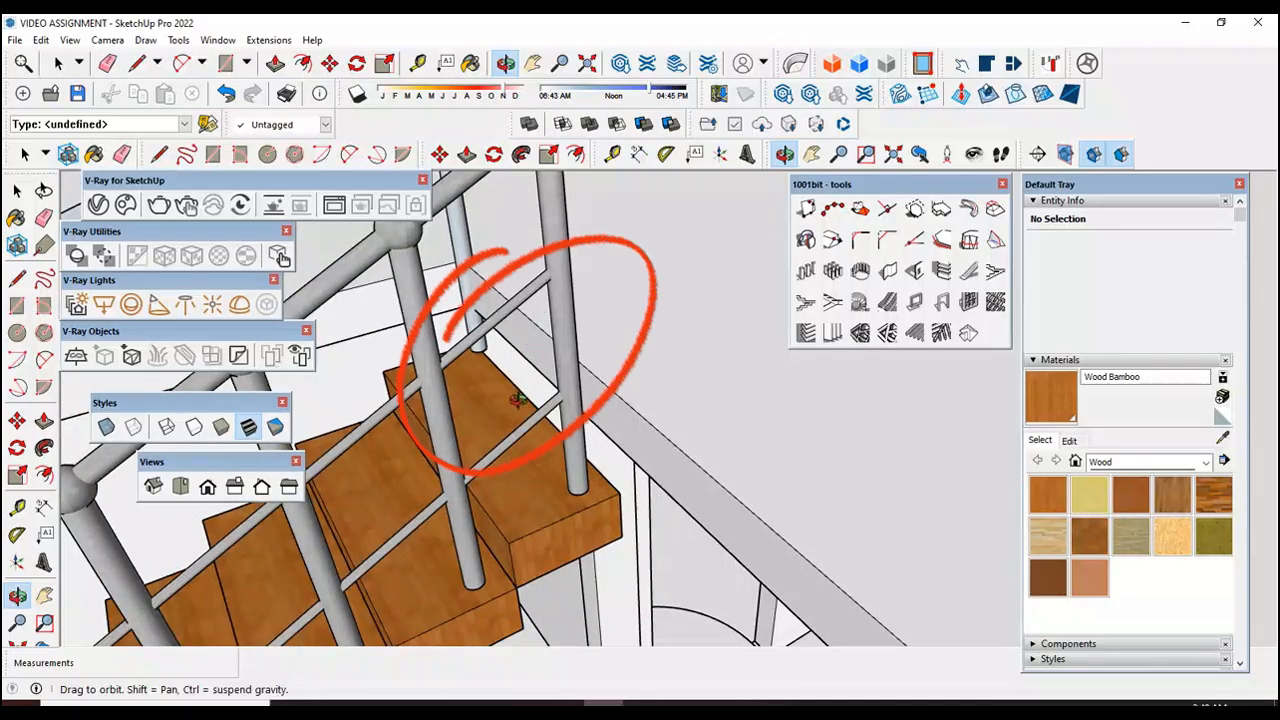
{"action": "left_click_drag", "start_coordinate": [543, 372], "coordinate": [542, 374]}
{"action": "scroll", "coordinate": [543, 374], "scroll_direction": "down", "scroll_amount": 10}
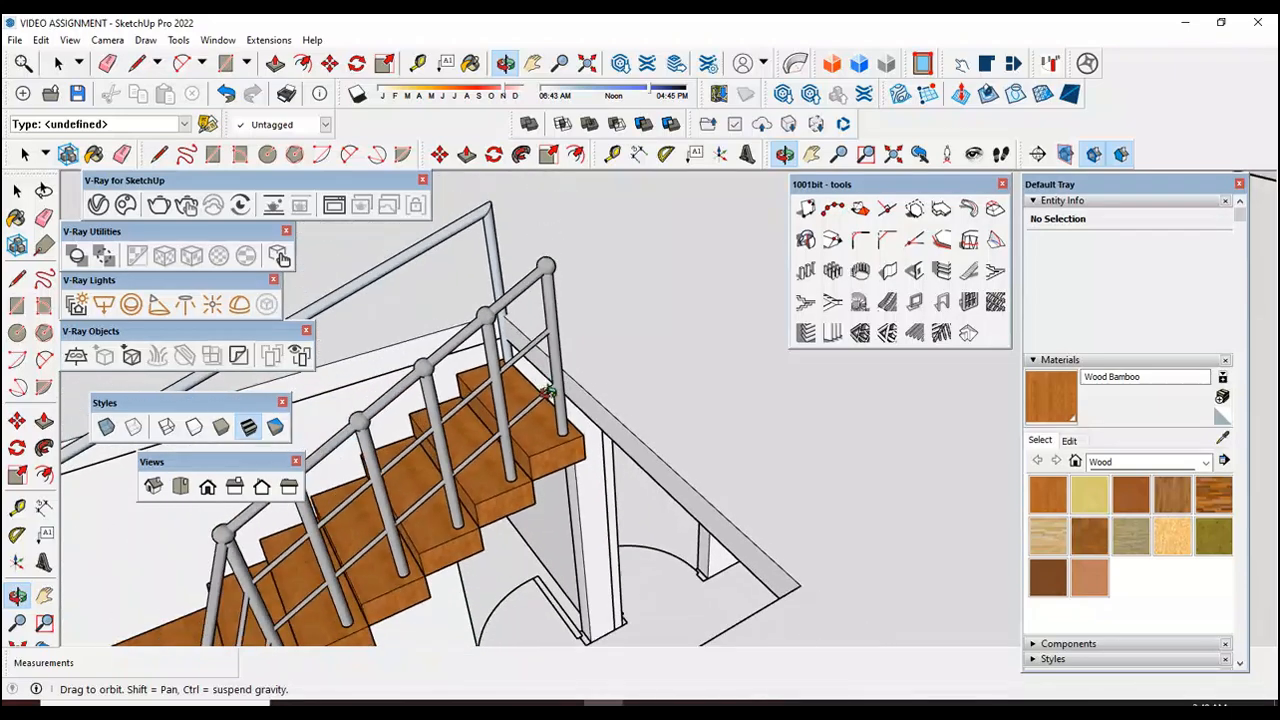
{"action": "scroll", "coordinate": [557, 604], "scroll_direction": "up", "scroll_amount": 8}
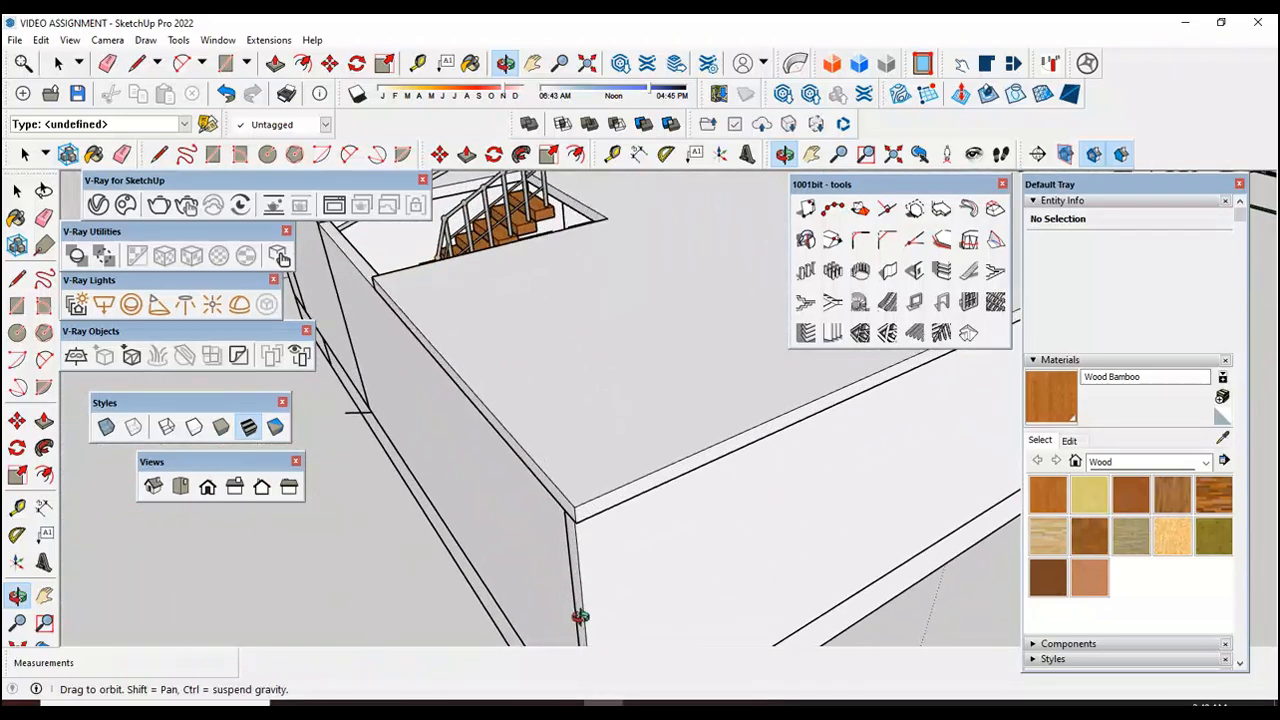
Step: Move the slab group straight down 6" from its top corner so its upper face is level with the wall tops
{"action": "left_click", "coordinate": [17, 190]}
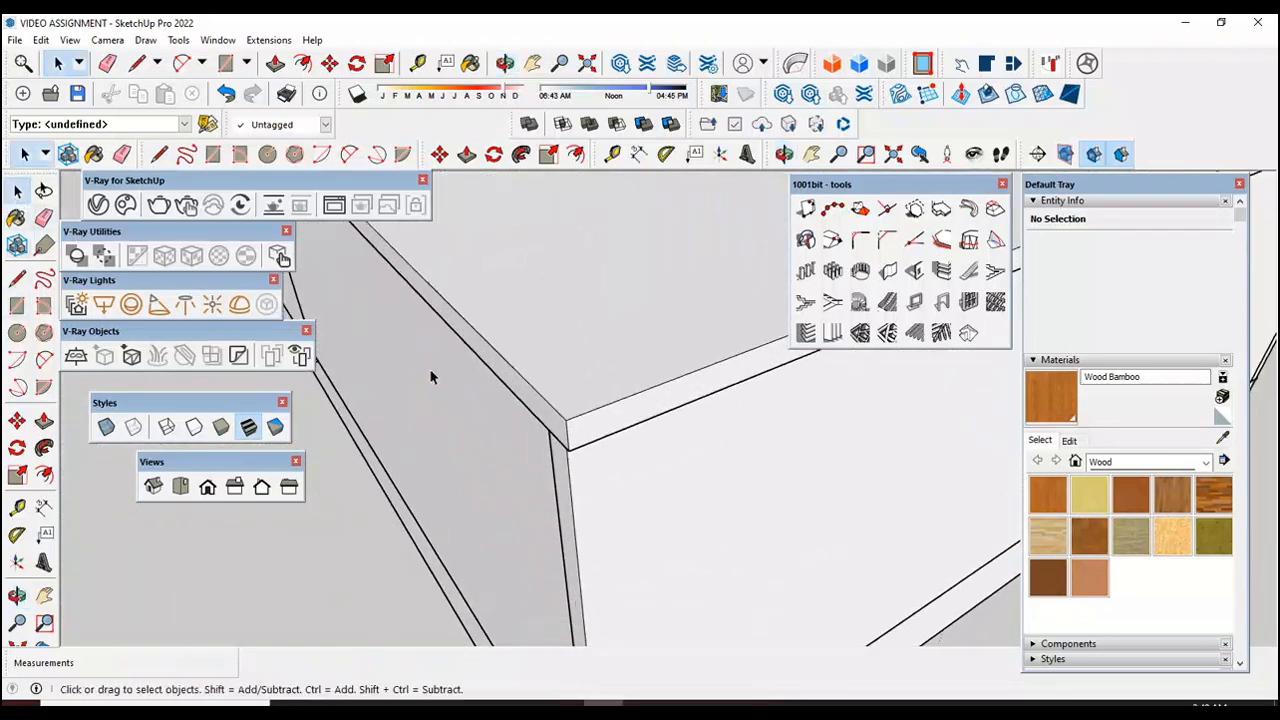
{"action": "left_click", "coordinate": [566, 424]}
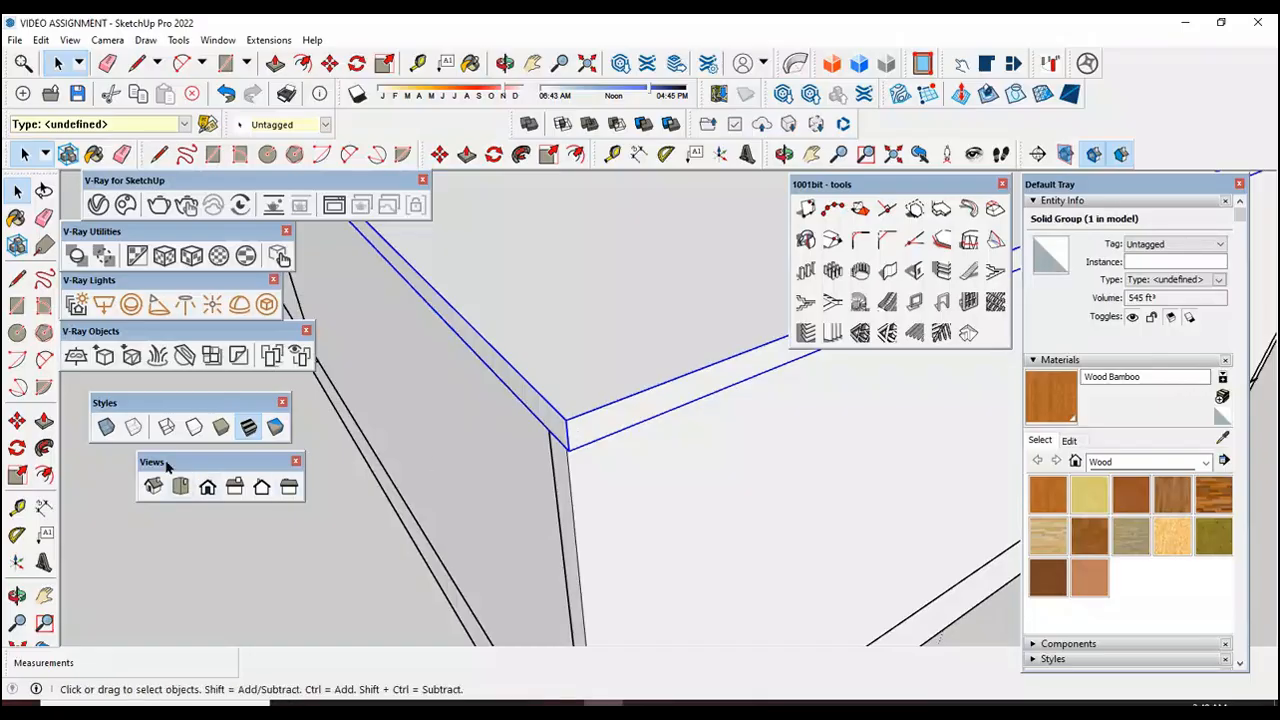
{"action": "left_click", "coordinate": [17, 421]}
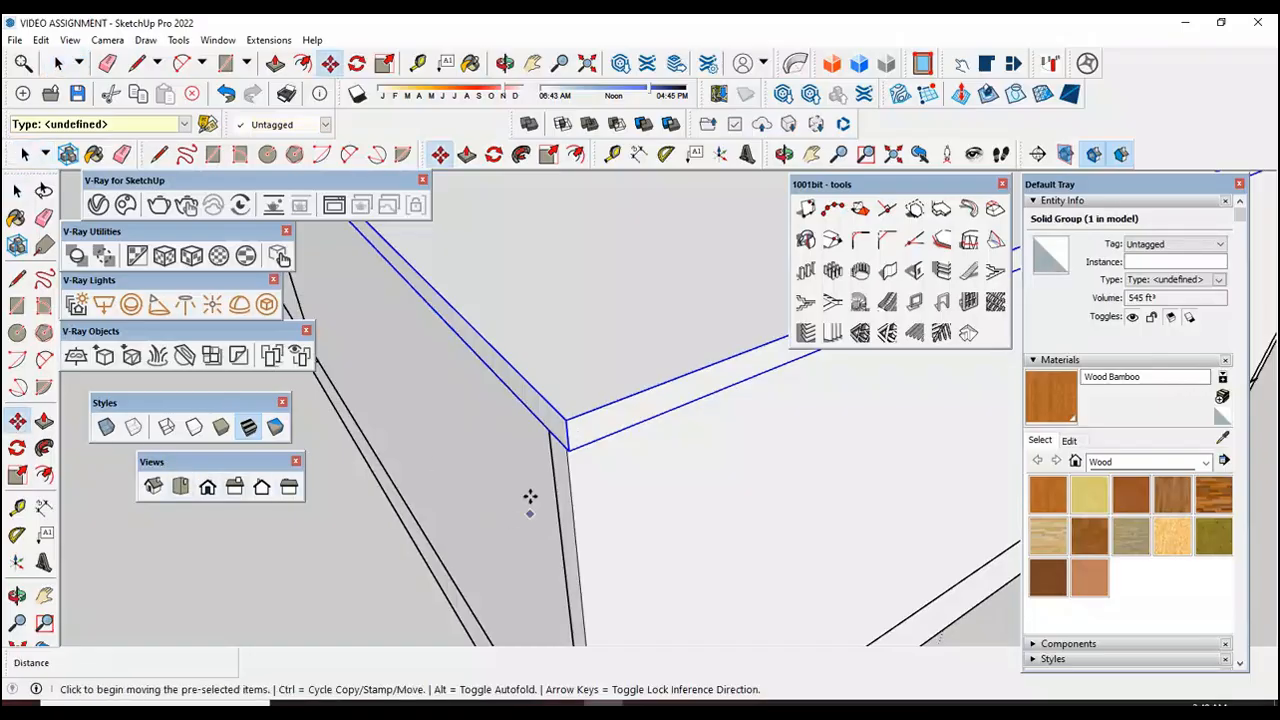
{"action": "left_click", "coordinate": [566, 424]}
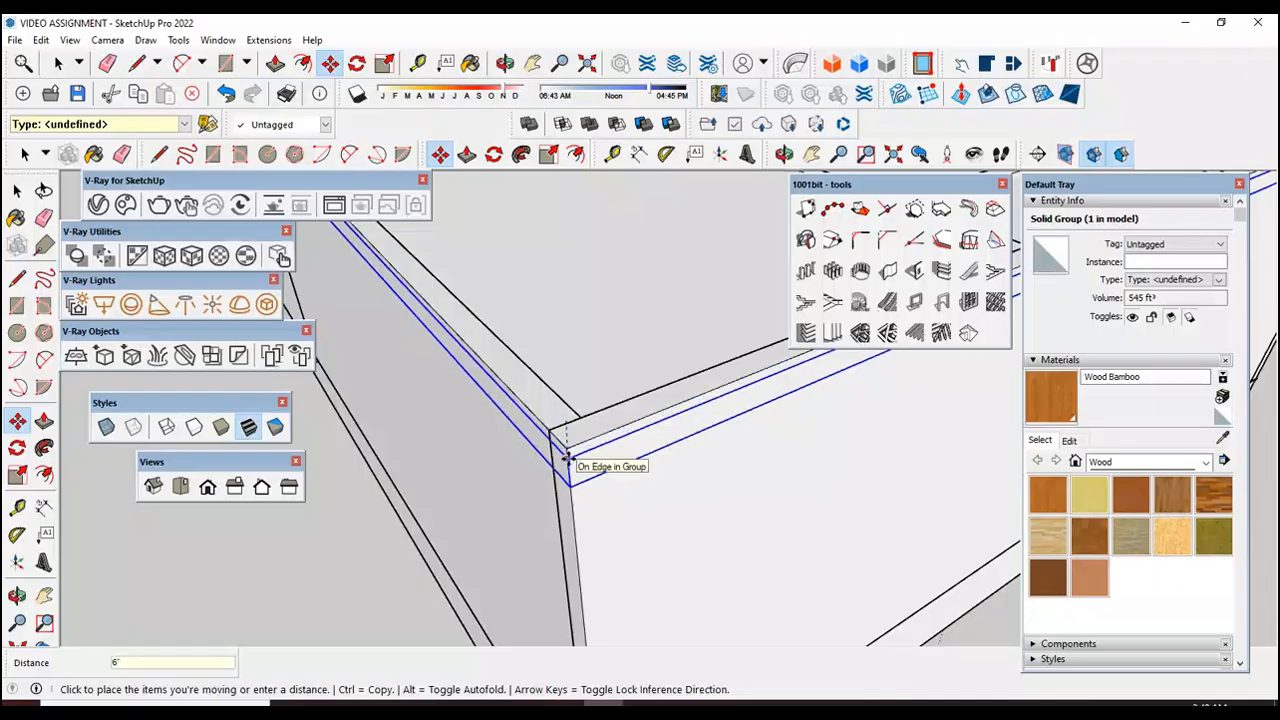
{"action": "left_click", "coordinate": [566, 460]}
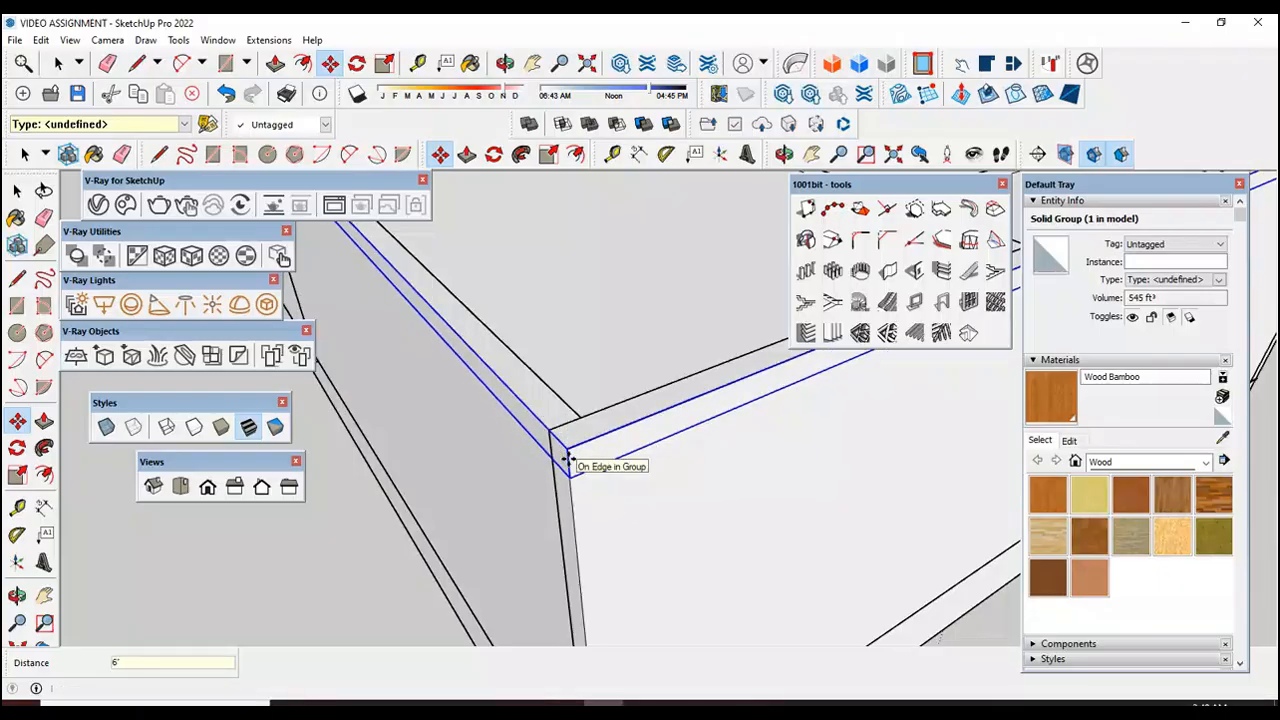
{"action": "key", "text": "space"}
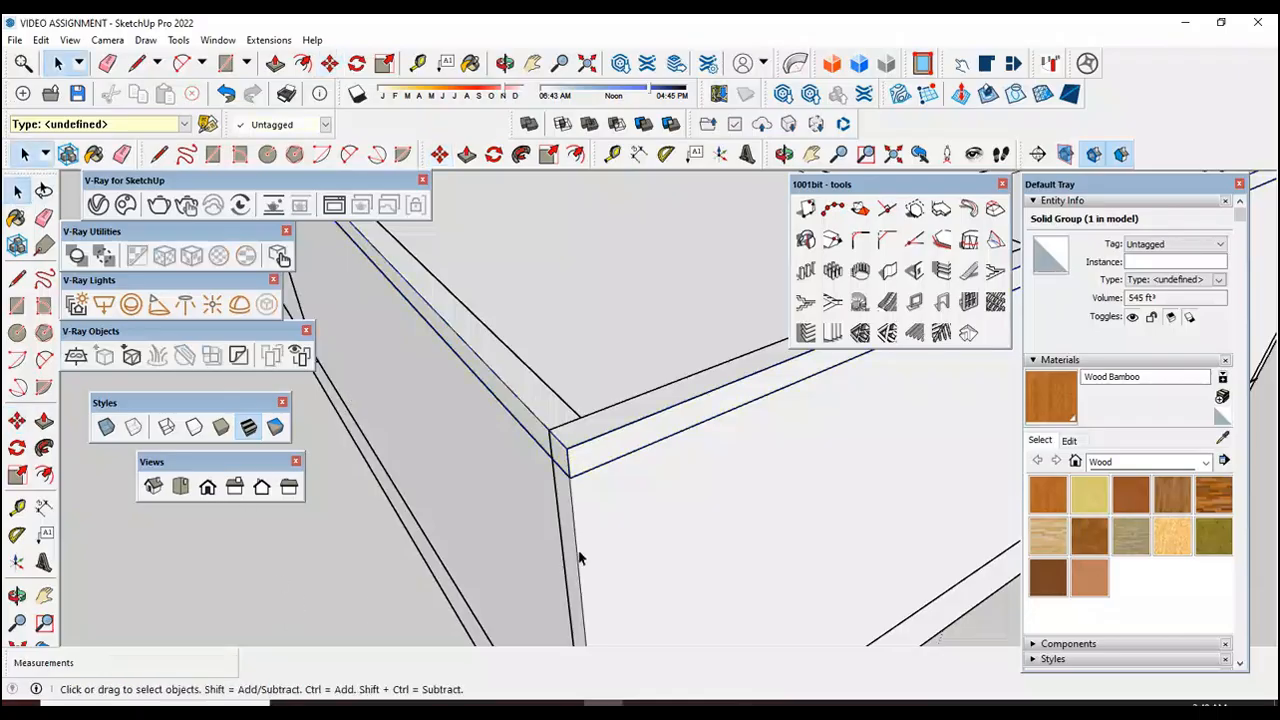
Step: Check how the top stair tread meets the lowered slab at the stairwell edge
{"action": "scroll", "coordinate": [575, 567], "scroll_direction": "down", "scroll_amount": 4}
{"action": "scroll", "coordinate": [577, 283], "scroll_direction": "up", "scroll_amount": 8}
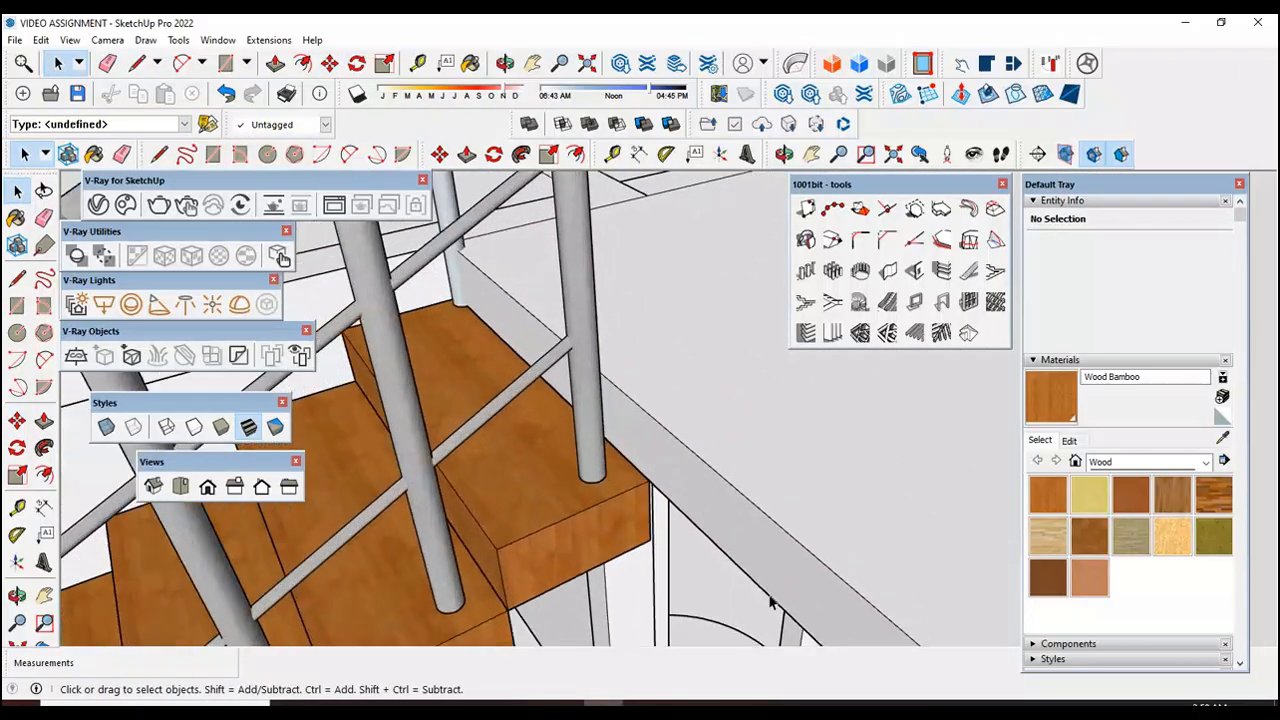
{"action": "scroll", "coordinate": [648, 472], "scroll_direction": "up", "scroll_amount": 2}
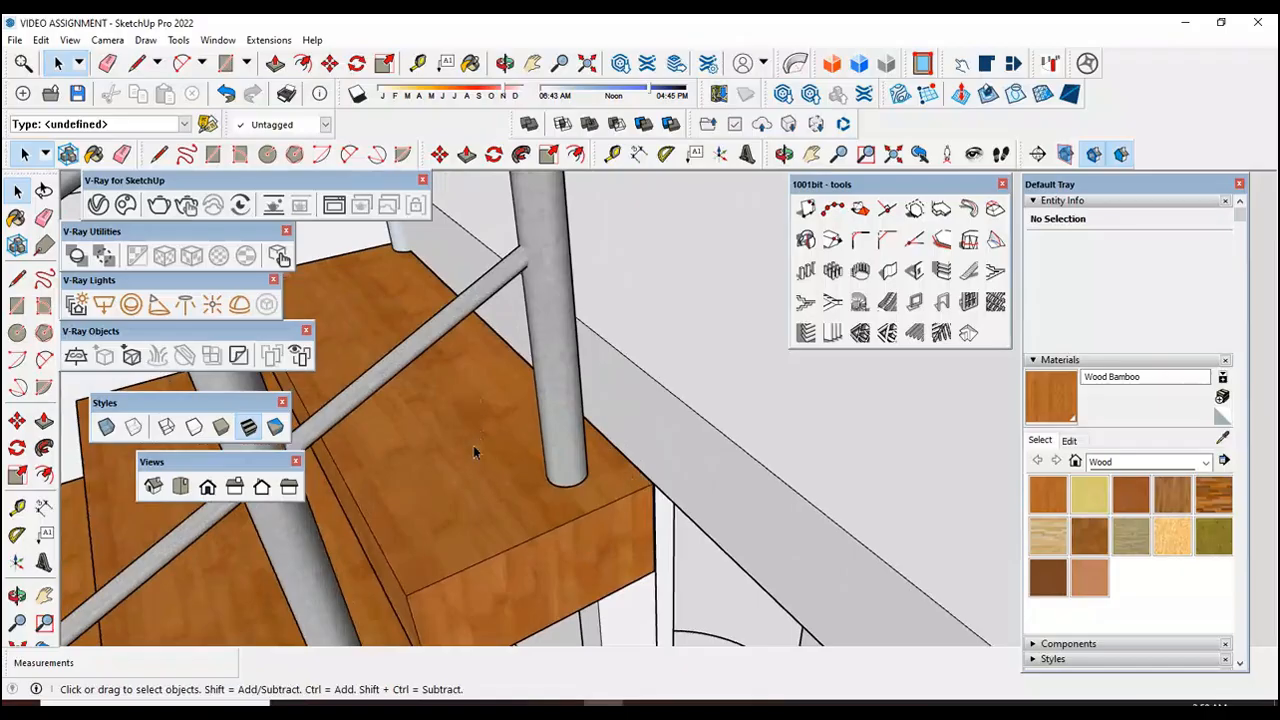
{"action": "scroll", "coordinate": [474, 431], "scroll_direction": "down", "scroll_amount": 1}
{"action": "scroll", "coordinate": [483, 362], "scroll_direction": "down", "scroll_amount": 1}
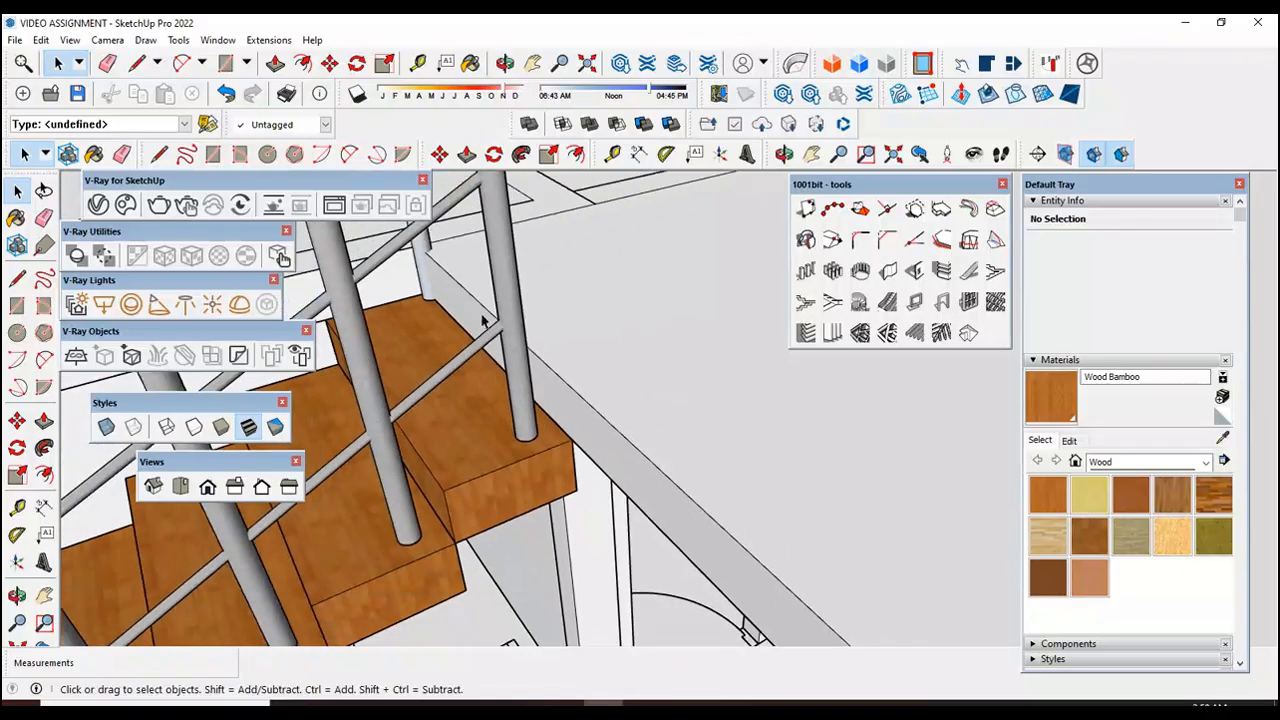
{"action": "scroll", "coordinate": [507, 303], "scroll_direction": "down", "scroll_amount": 3}
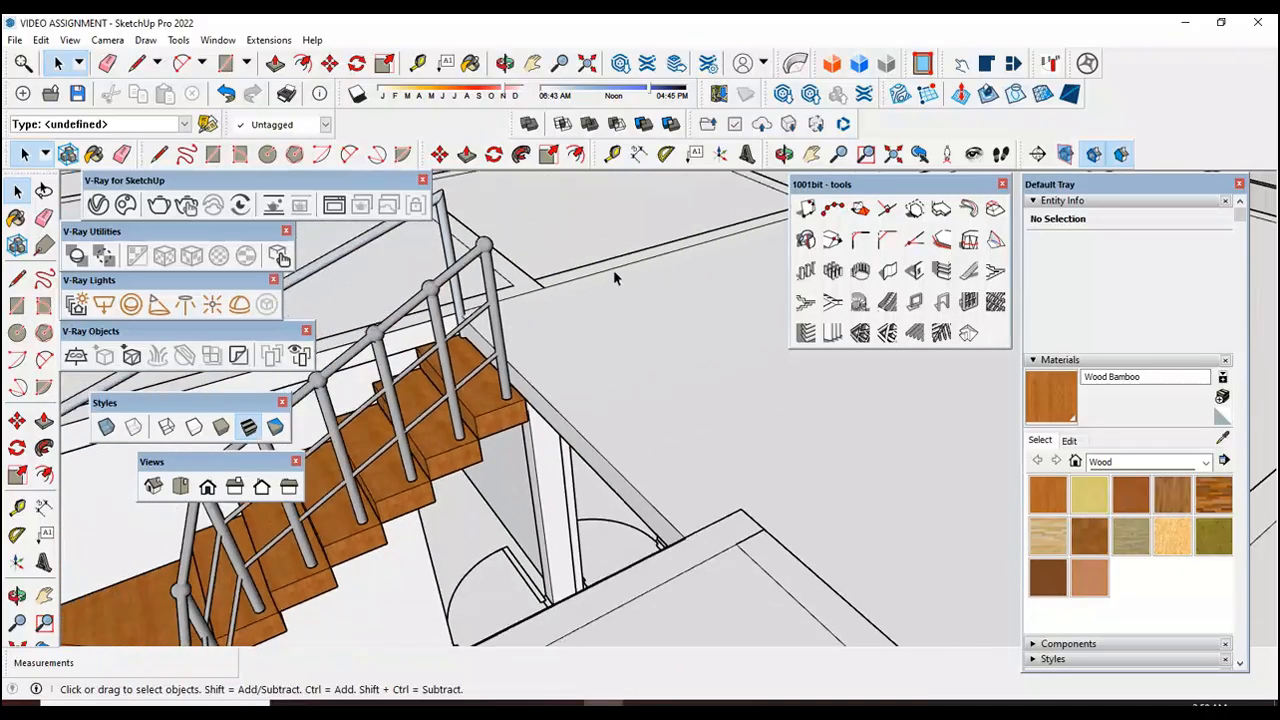
{"action": "scroll", "coordinate": [648, 423], "scroll_direction": "down", "scroll_amount": 3}
Step: Move the end post of the wall-side stair handrail about 5 1/4" outward from the top tread toward the slab
{"action": "scroll", "coordinate": [516, 288], "scroll_direction": "up", "scroll_amount": 9}
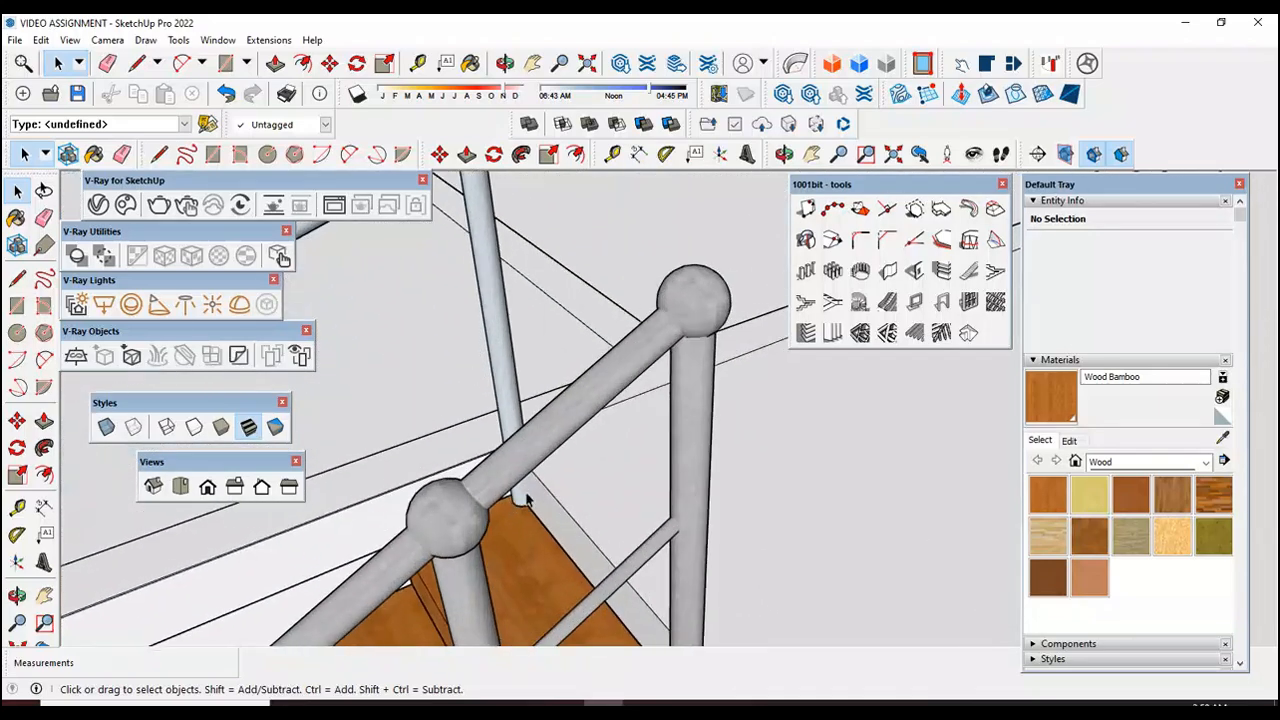
{"action": "scroll", "coordinate": [521, 498], "scroll_direction": "down", "scroll_amount": 2}
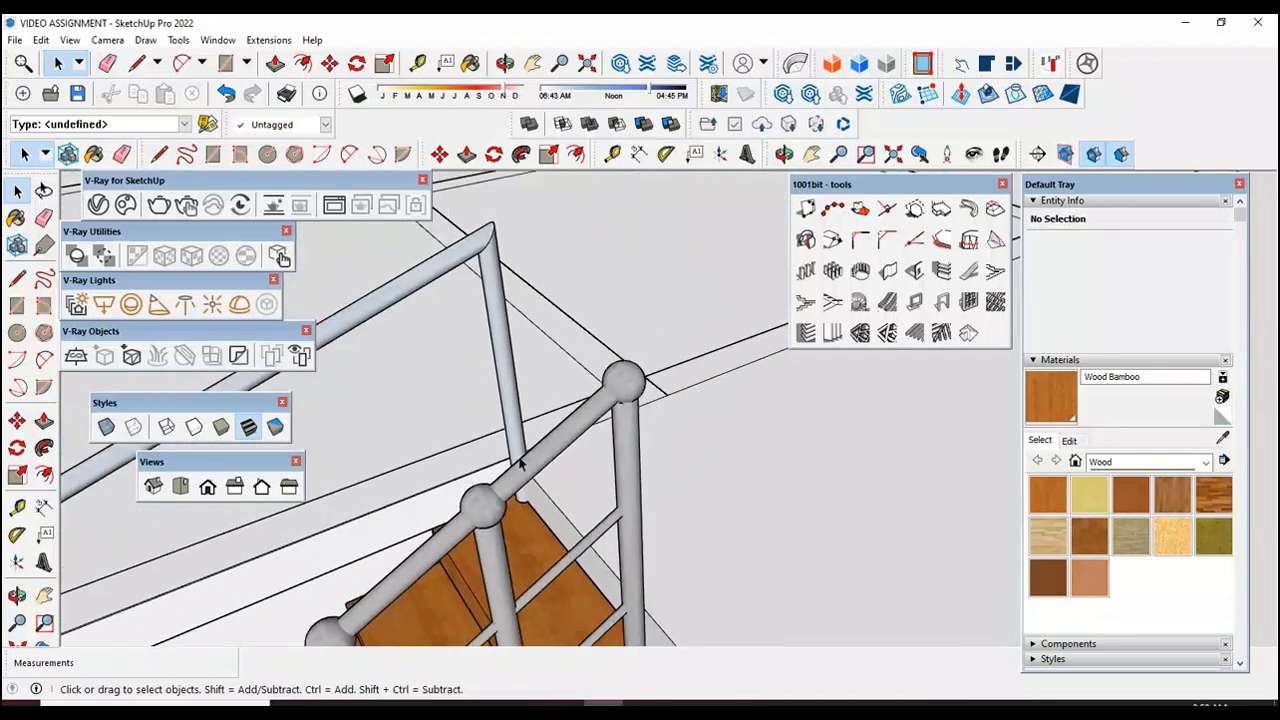
{"action": "left_click", "coordinate": [508, 427]}
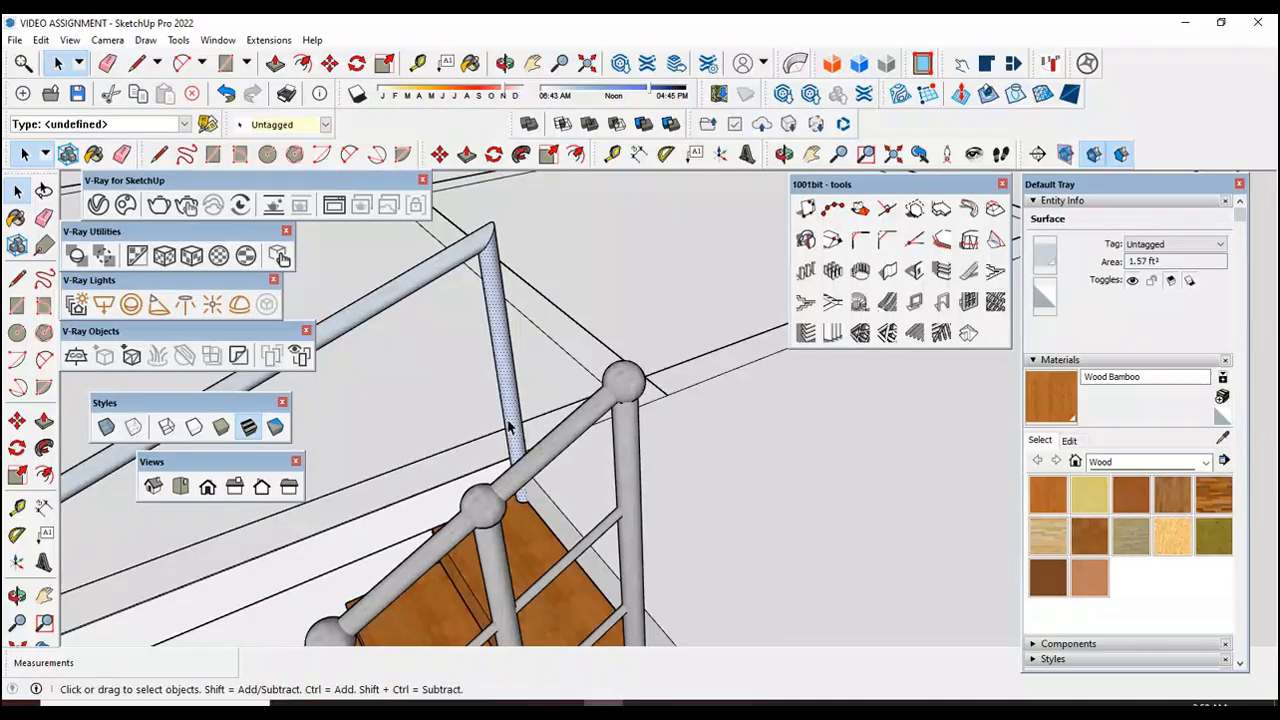
{"action": "double_click", "coordinate": [511, 424]}
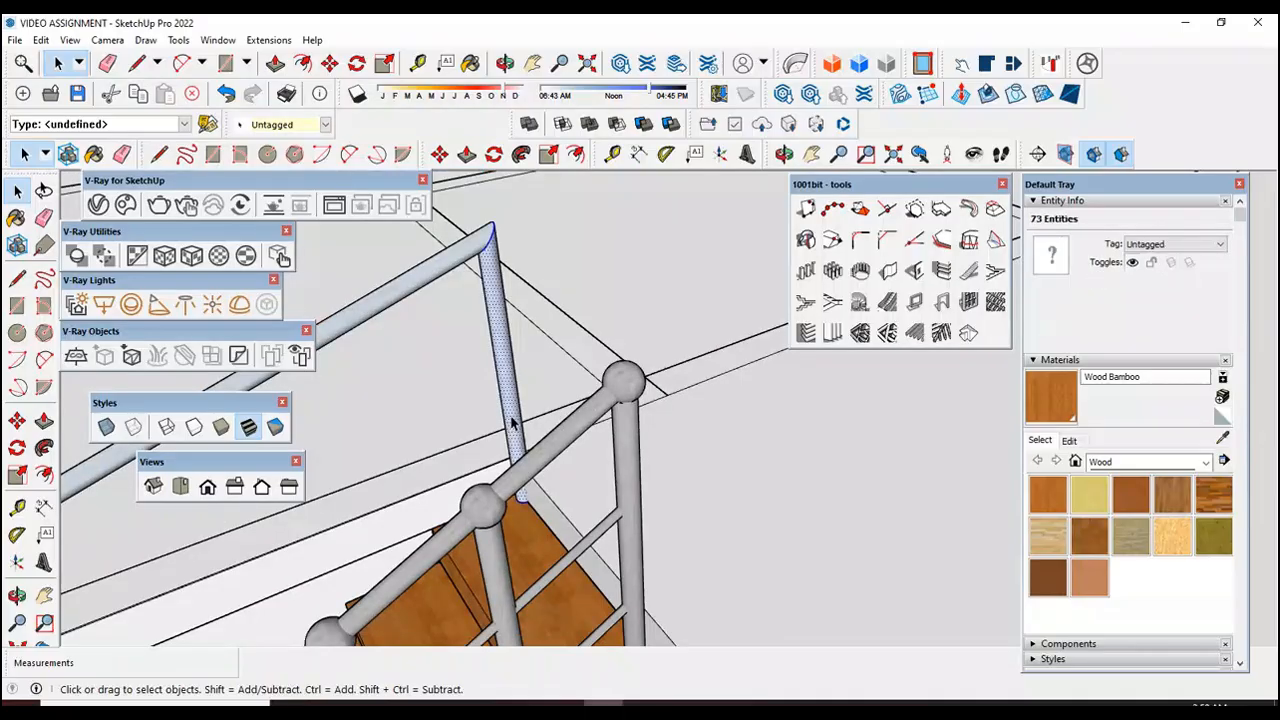
{"action": "left_click", "coordinate": [17, 420]}
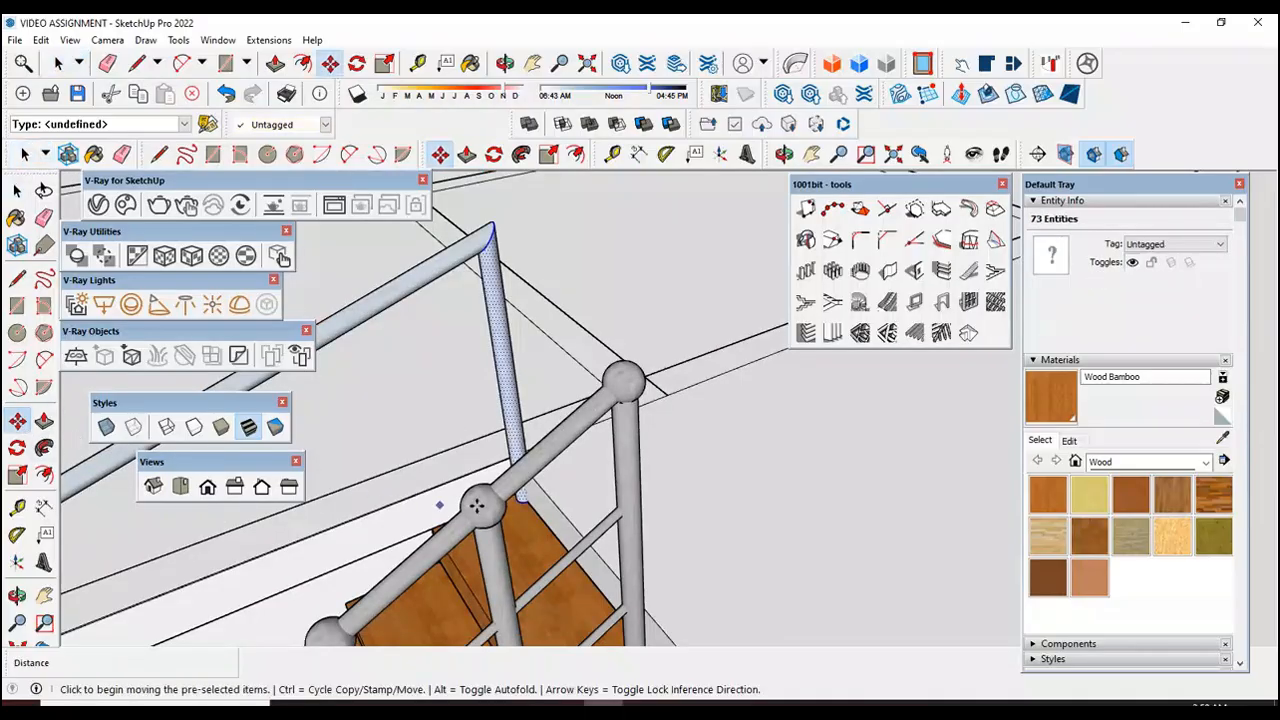
{"action": "left_click", "coordinate": [526, 504]}
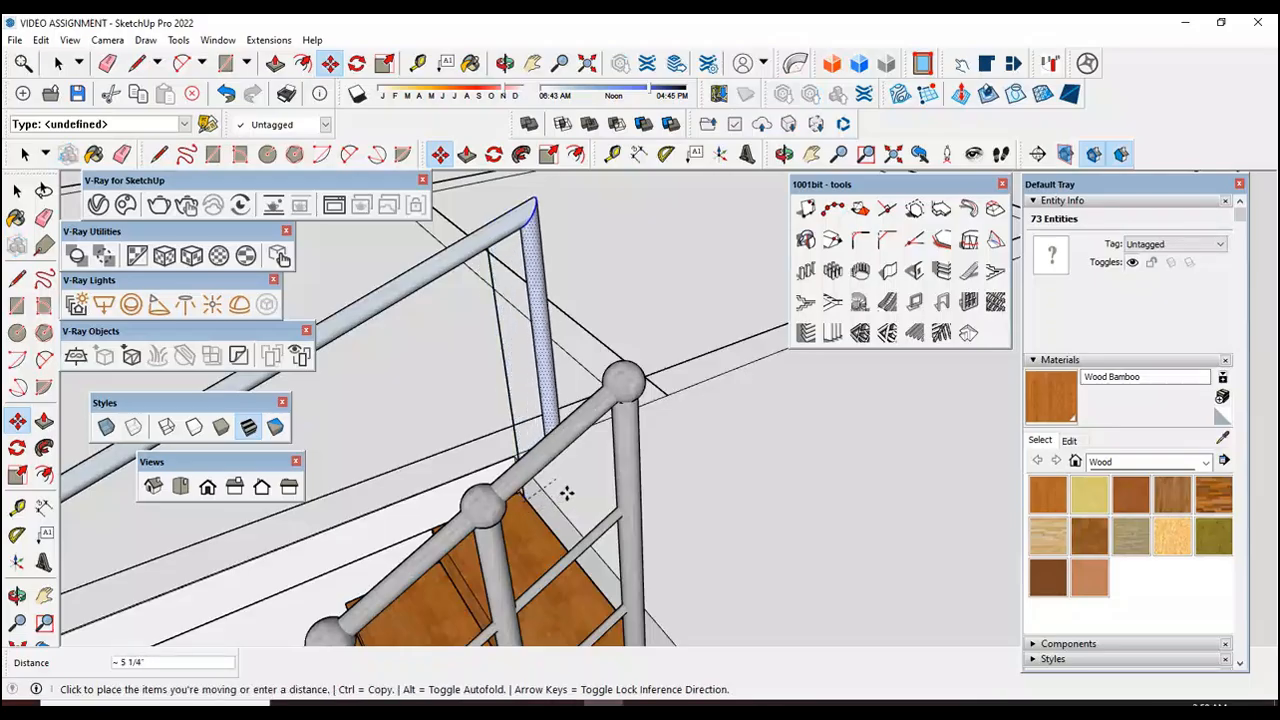
{"action": "left_click", "coordinate": [566, 493]}
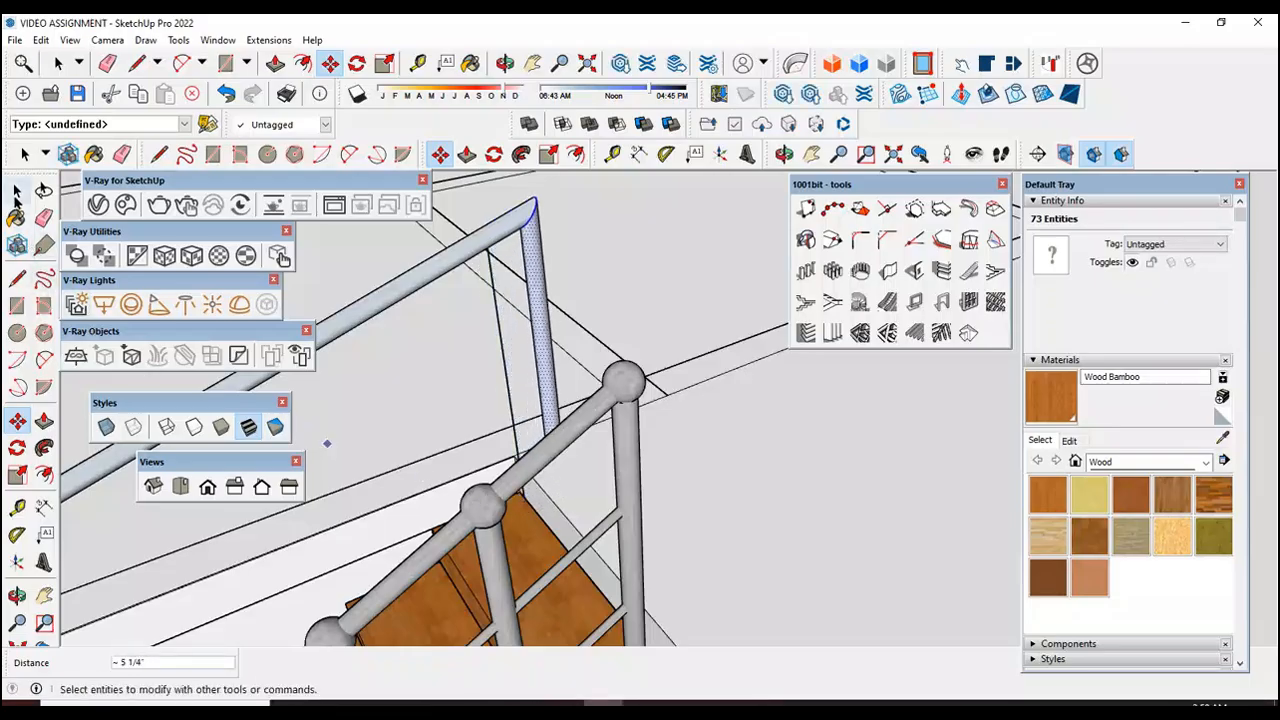
Step: Delete the stray vertical edge left behind at the handrail post's original position
{"action": "left_click", "coordinate": [17, 190]}
{"action": "left_click", "coordinate": [539, 550]}
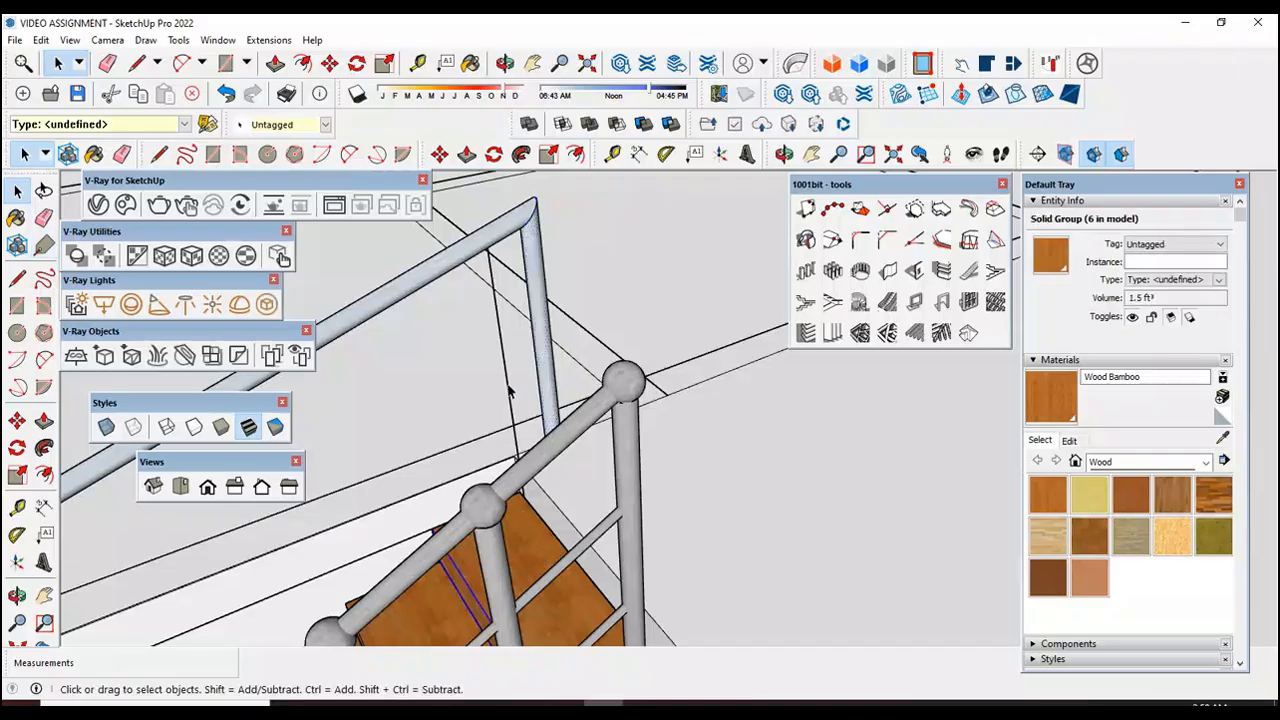
{"action": "left_click", "coordinate": [508, 387]}
{"action": "key", "text": "Escape"}
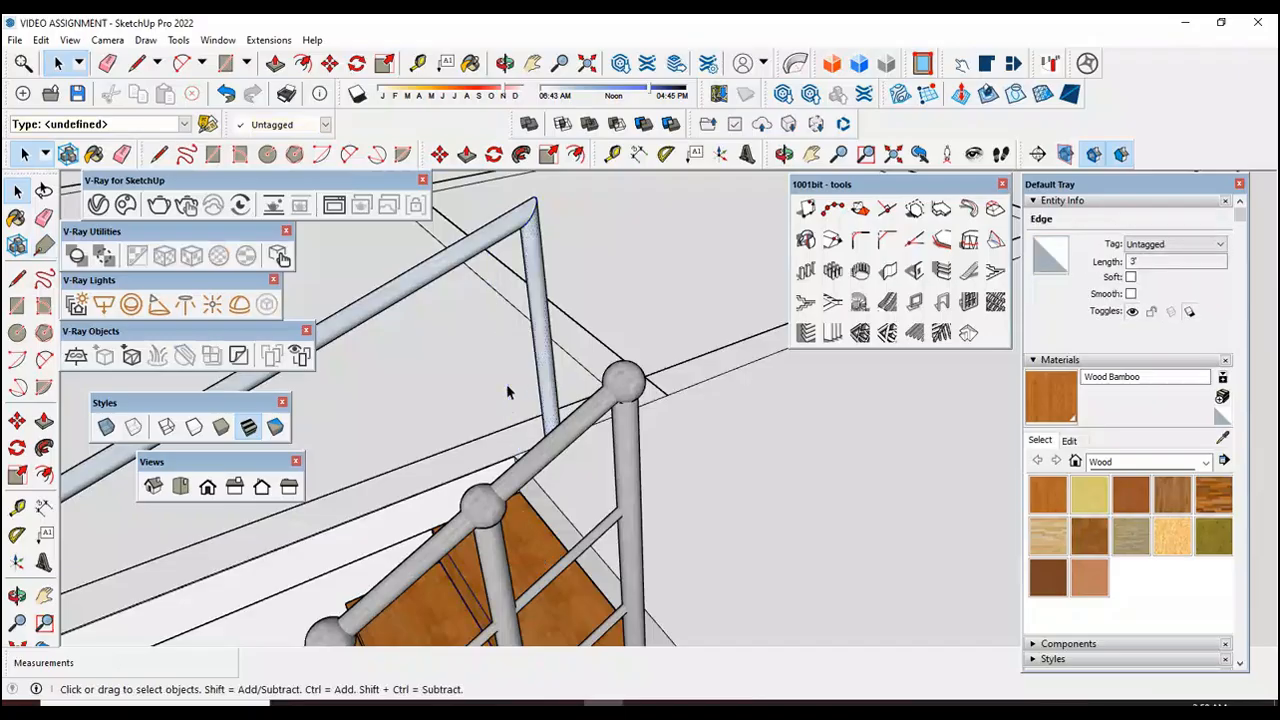
{"action": "scroll", "coordinate": [507, 388], "scroll_direction": "down", "scroll_amount": 4}
{"action": "scroll", "coordinate": [507, 393], "scroll_direction": "up", "scroll_amount": 8}
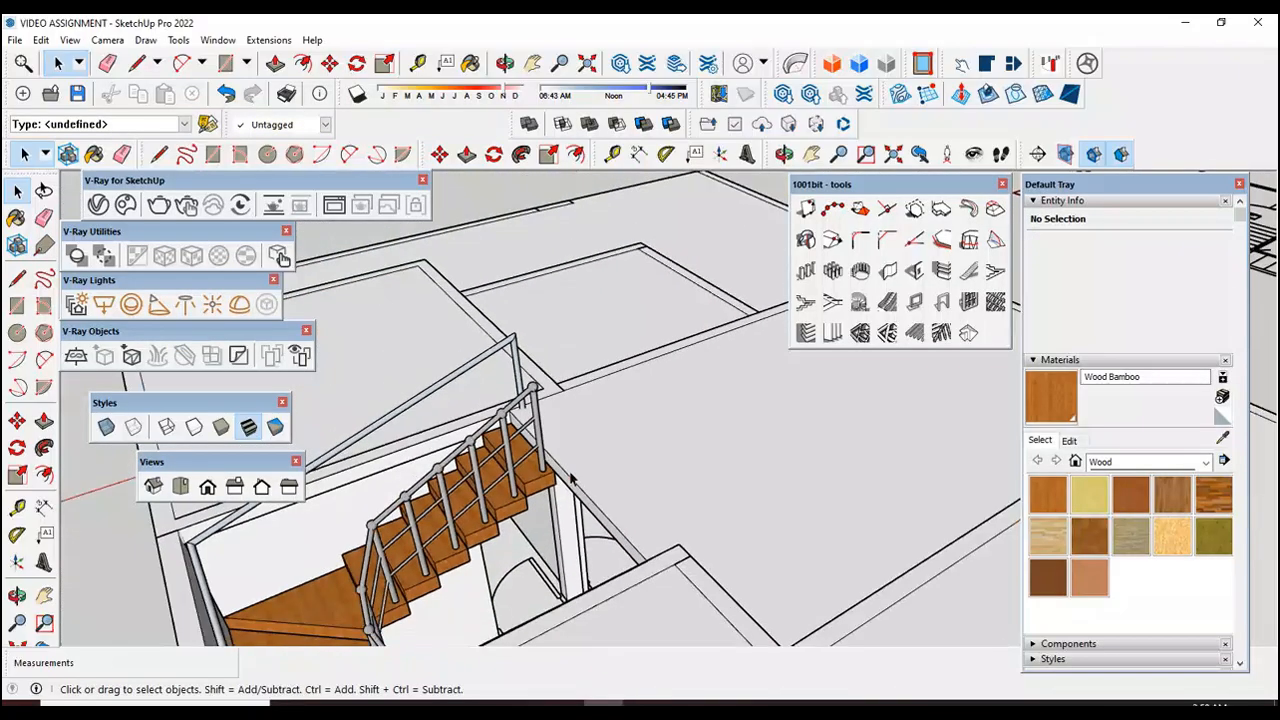
Step: Examine the slab edges and wall tops around the outside of the house, including the front corner
{"action": "scroll", "coordinate": [519, 418], "scroll_direction": "down", "scroll_amount": 8}
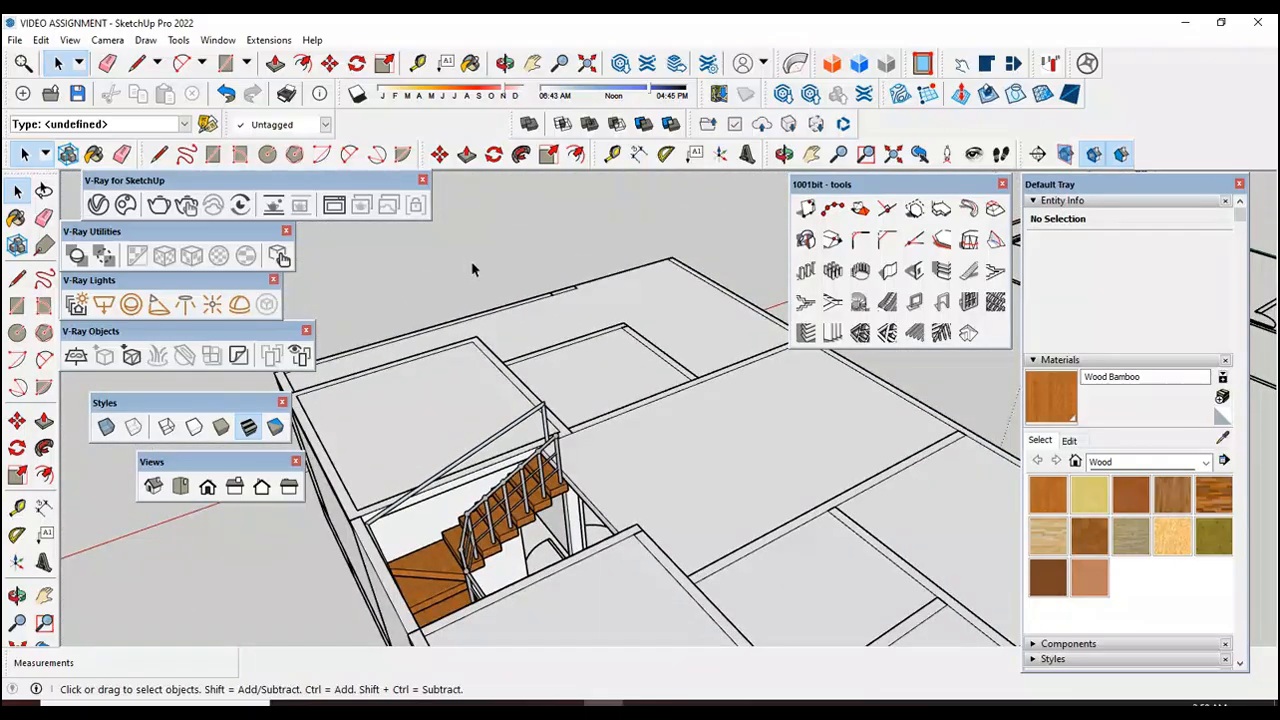
{"action": "left_click", "coordinate": [18, 596]}
{"action": "left_click_drag", "start_coordinate": [628, 592], "coordinate": [477, 582]}
{"action": "scroll", "coordinate": [594, 457], "scroll_direction": "down", "scroll_amount": 6}
{"action": "left_click_drag", "start_coordinate": [691, 534], "coordinate": [452, 518]}
{"action": "left_click_drag", "start_coordinate": [612, 505], "coordinate": [469, 511]}
{"action": "left_click_drag", "start_coordinate": [690, 490], "coordinate": [560, 463]}
{"action": "scroll", "coordinate": [620, 428], "scroll_direction": "up", "scroll_amount": 3}
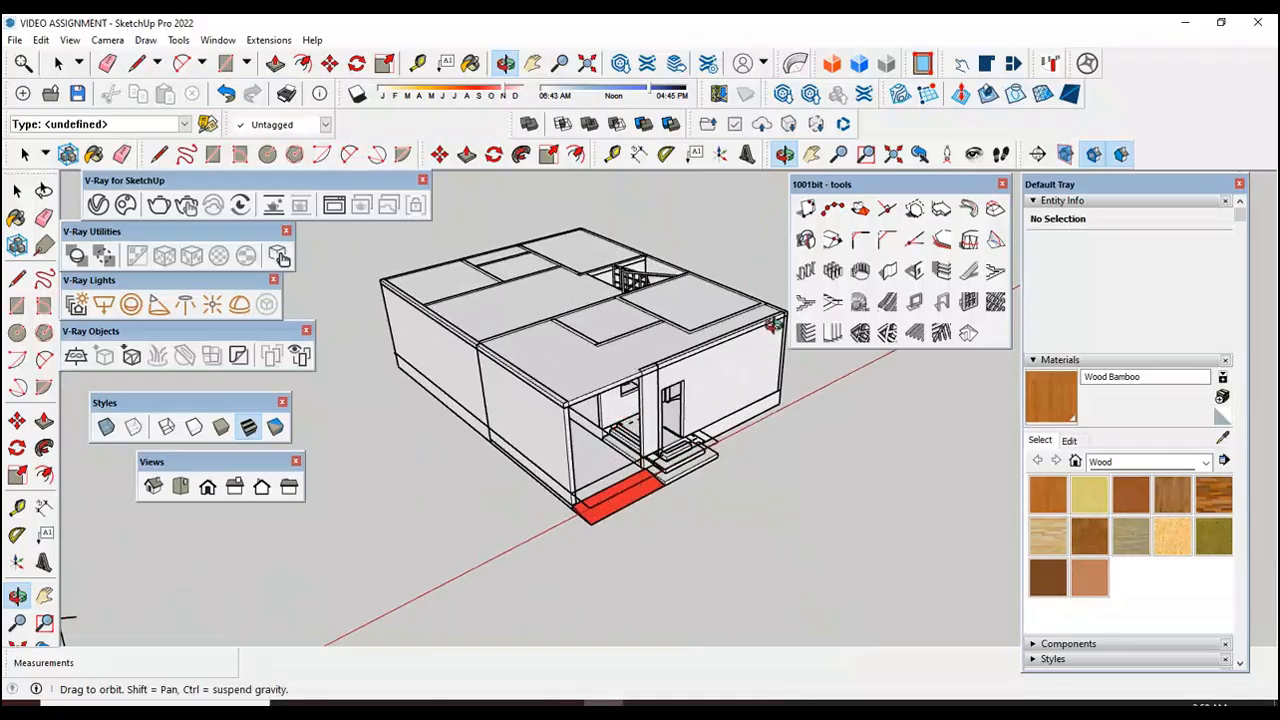
{"action": "scroll", "coordinate": [768, 350], "scroll_direction": "up", "scroll_amount": 4}
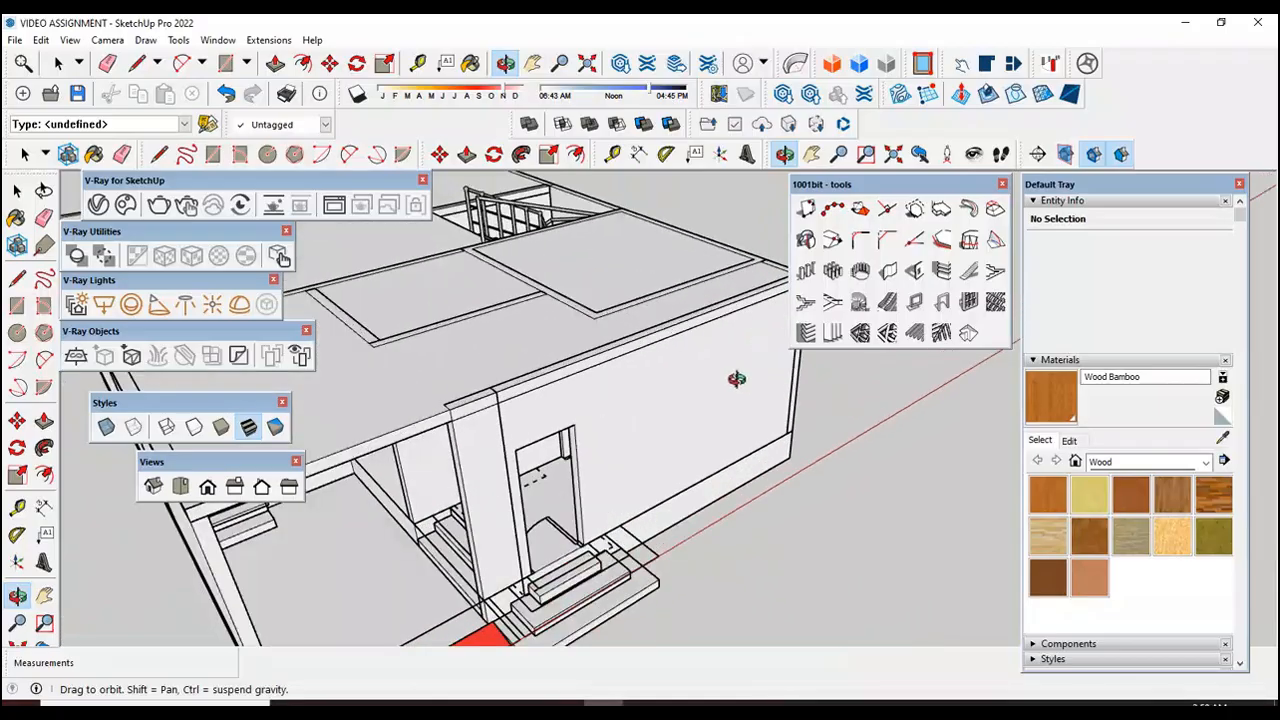
{"action": "scroll", "coordinate": [770, 420], "scroll_direction": "up", "scroll_amount": 4}
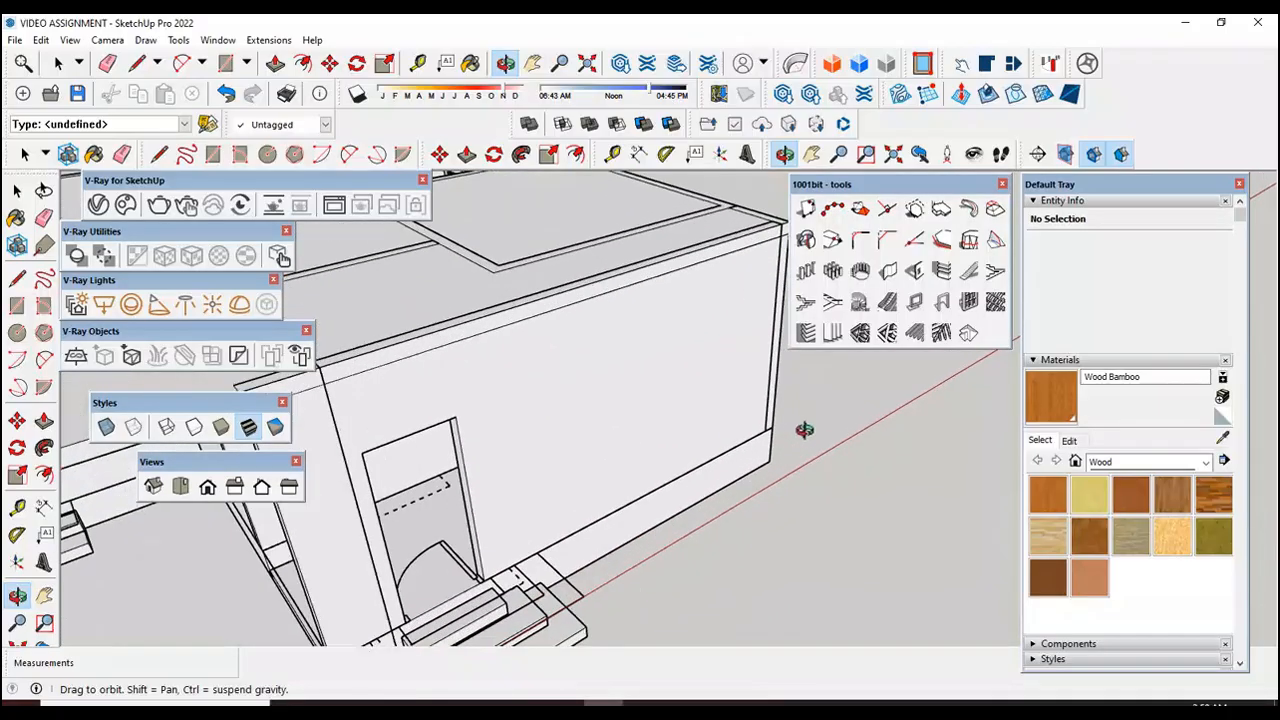
{"action": "scroll", "coordinate": [805, 440], "scroll_direction": "down", "scroll_amount": 4}
{"action": "scroll", "coordinate": [480, 486], "scroll_direction": "up", "scroll_amount": 5}
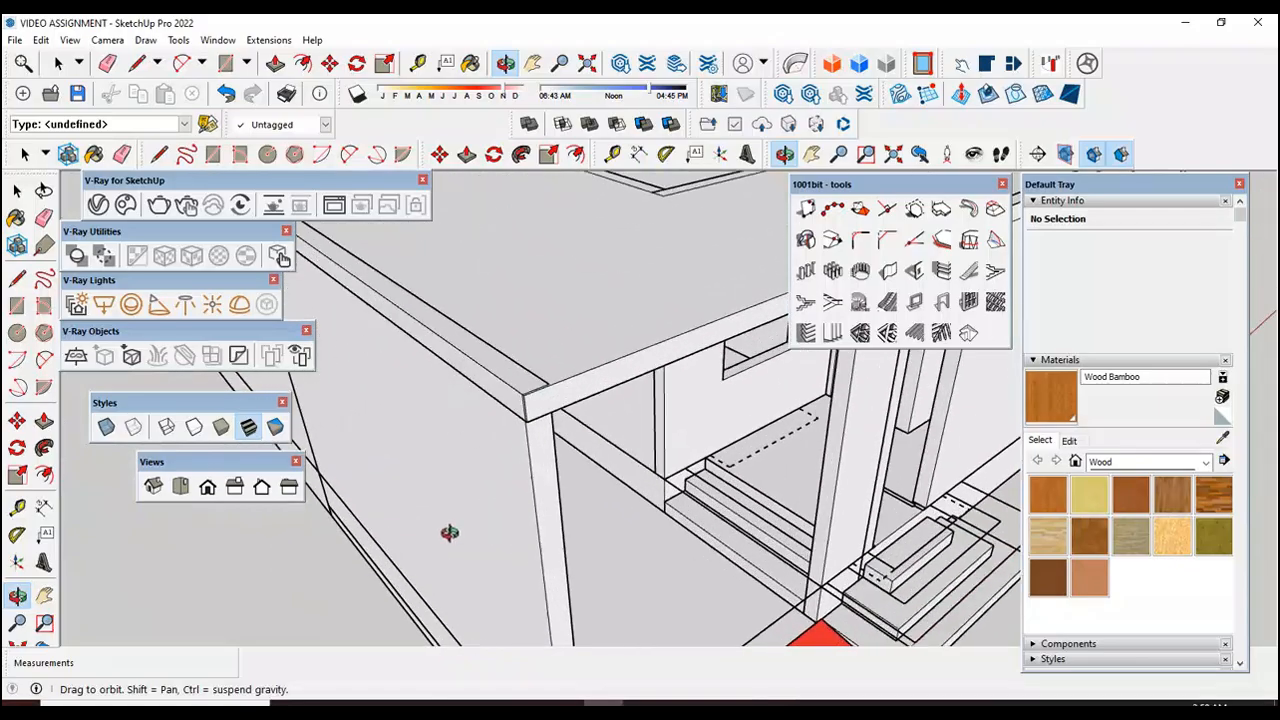
{"action": "scroll", "coordinate": [541, 434], "scroll_direction": "down", "scroll_amount": 5}
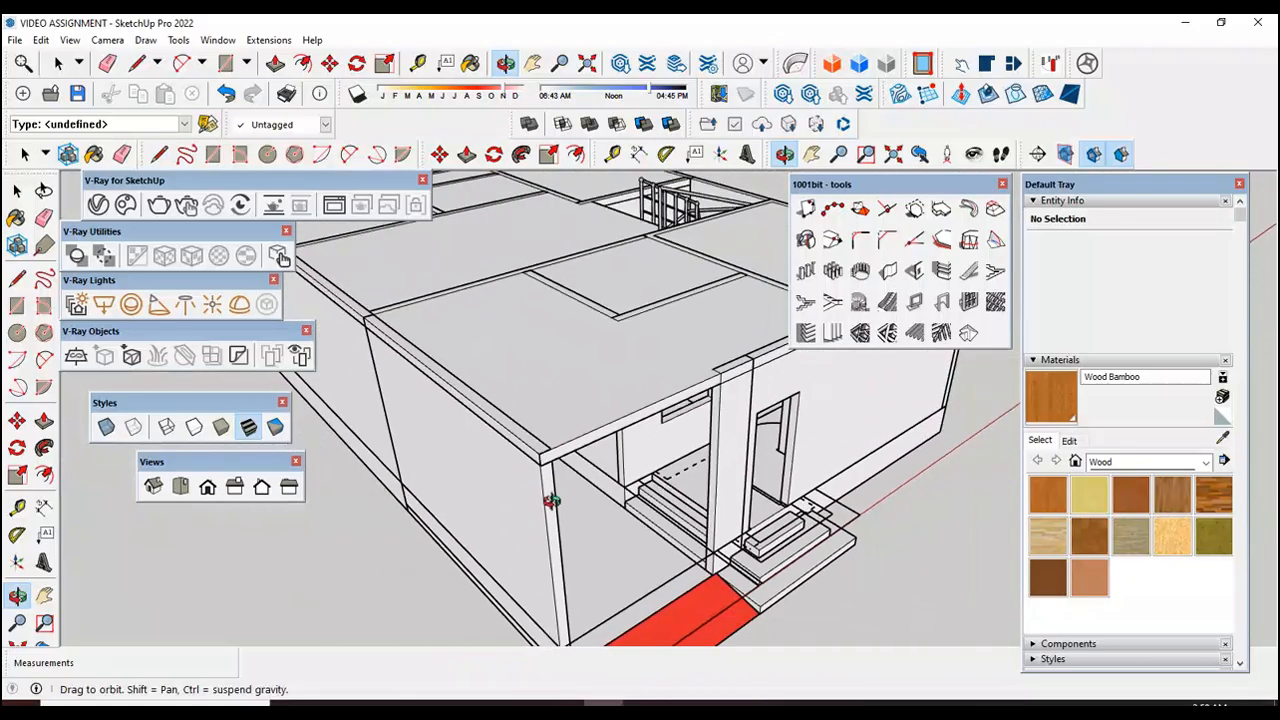
{"action": "scroll", "coordinate": [491, 463], "scroll_direction": "up", "scroll_amount": 6}
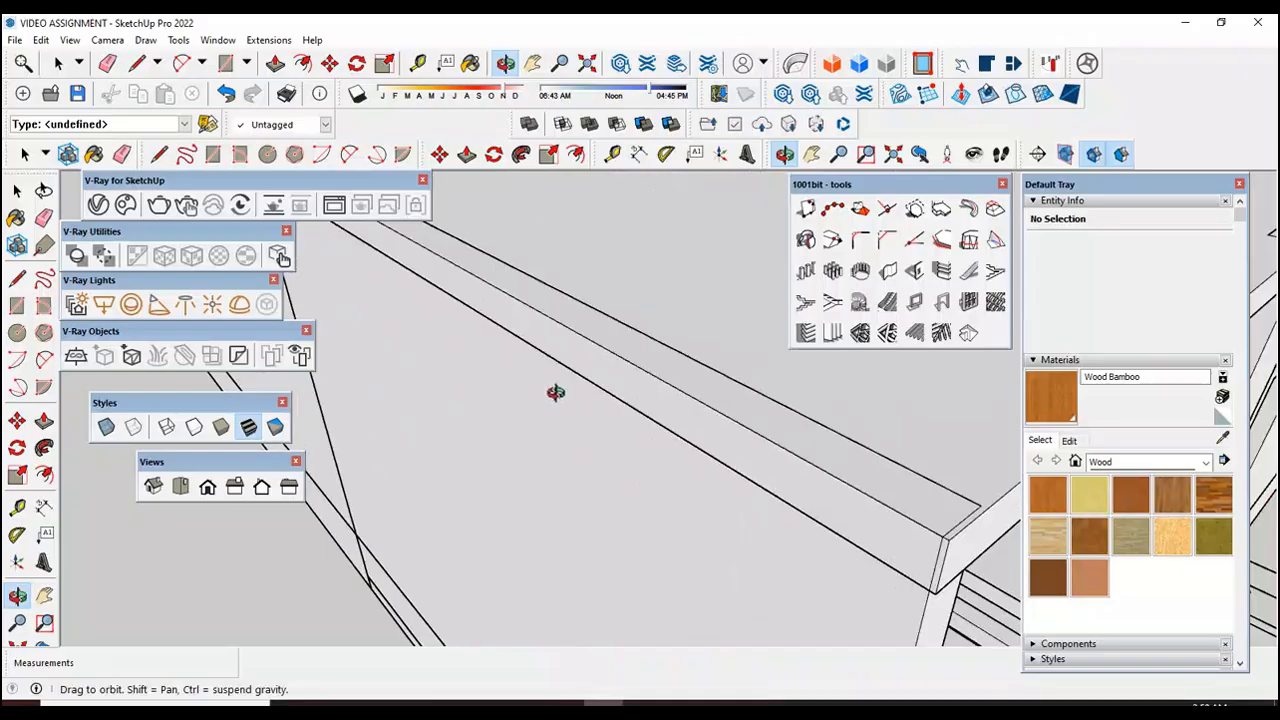
{"action": "left_click_drag", "start_coordinate": [572, 395], "coordinate": [598, 422]}
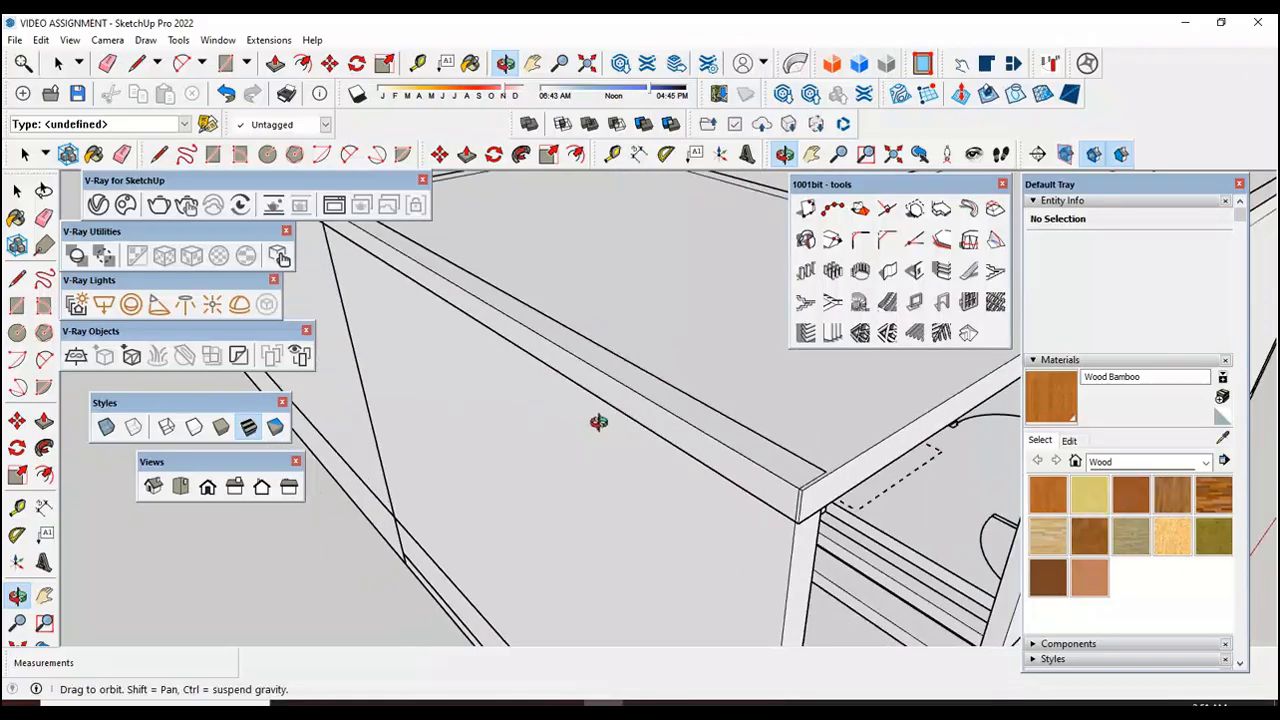
Step: Draw a 6" by 23' 6" rectangle over the outer wall on the first floor plan, from the end corner to the partition beside the double door
{"action": "scroll", "coordinate": [606, 494], "scroll_direction": "down", "scroll_amount": 10}
{"action": "scroll", "coordinate": [468, 592], "scroll_direction": "up", "scroll_amount": 5}
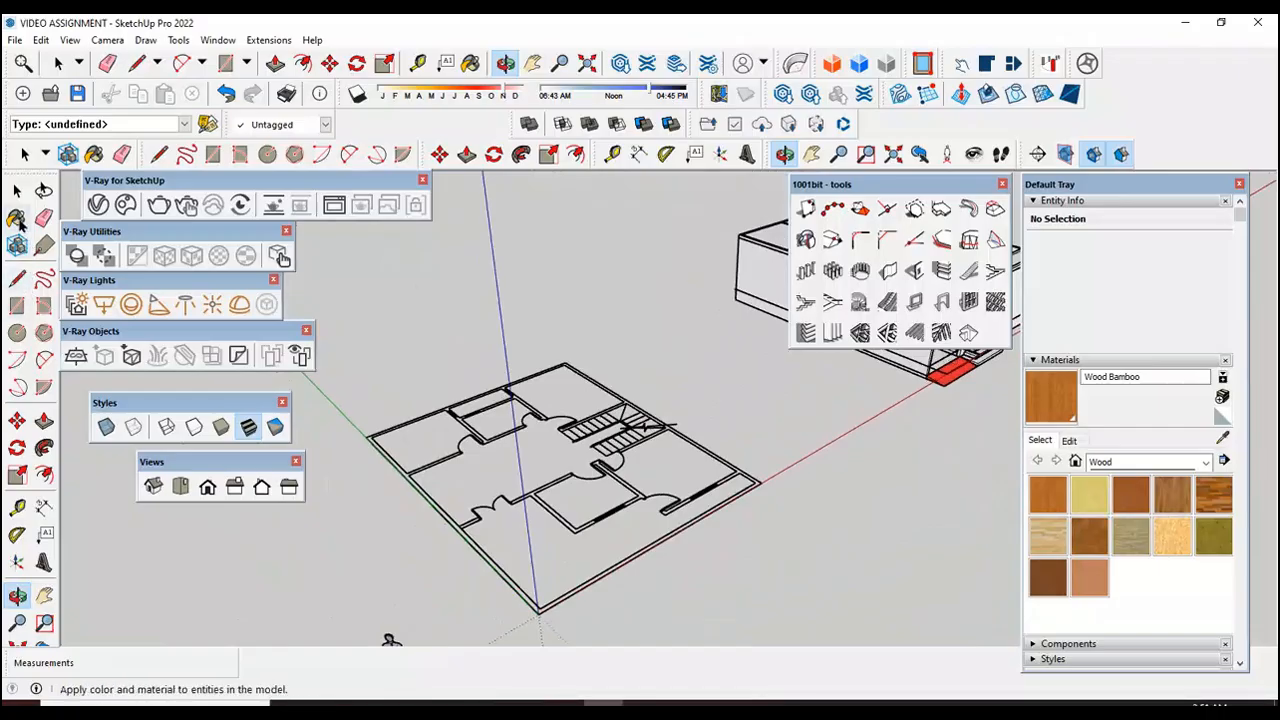
{"action": "left_click", "coordinate": [17, 307]}
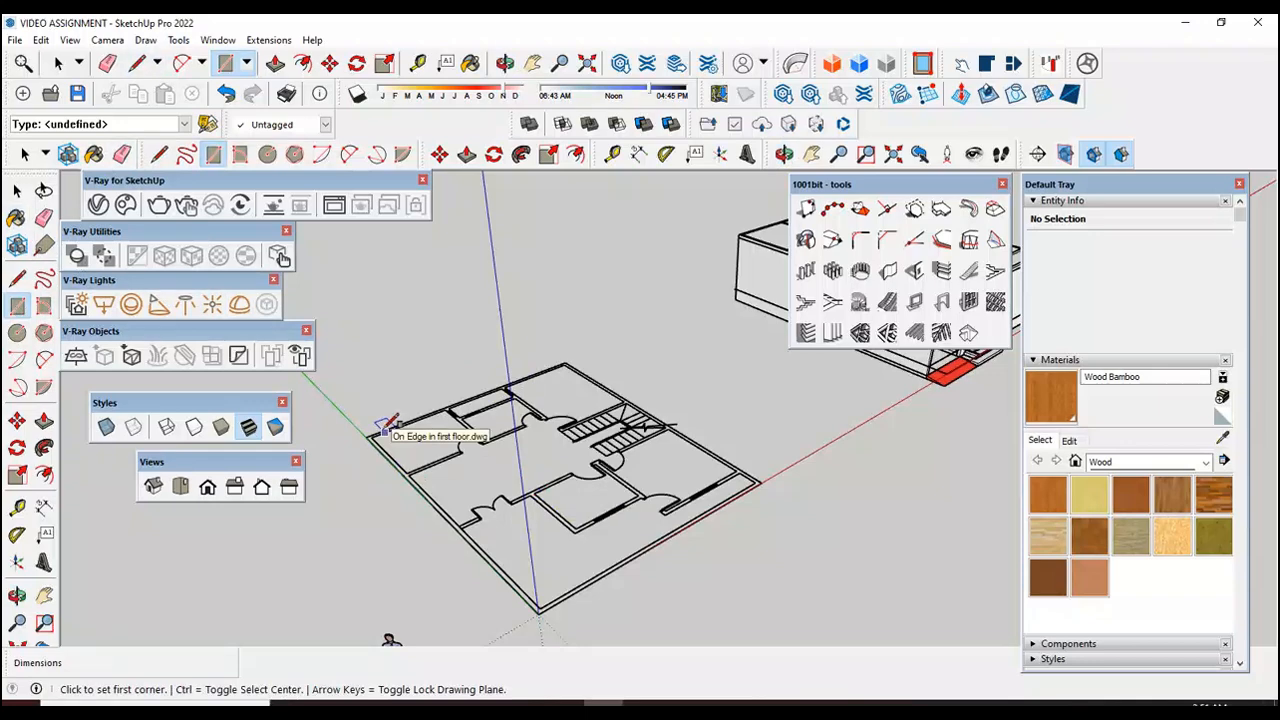
{"action": "scroll", "coordinate": [381, 427], "scroll_direction": "up", "scroll_amount": 3}
{"action": "scroll", "coordinate": [543, 528], "scroll_direction": "up", "scroll_amount": 5}
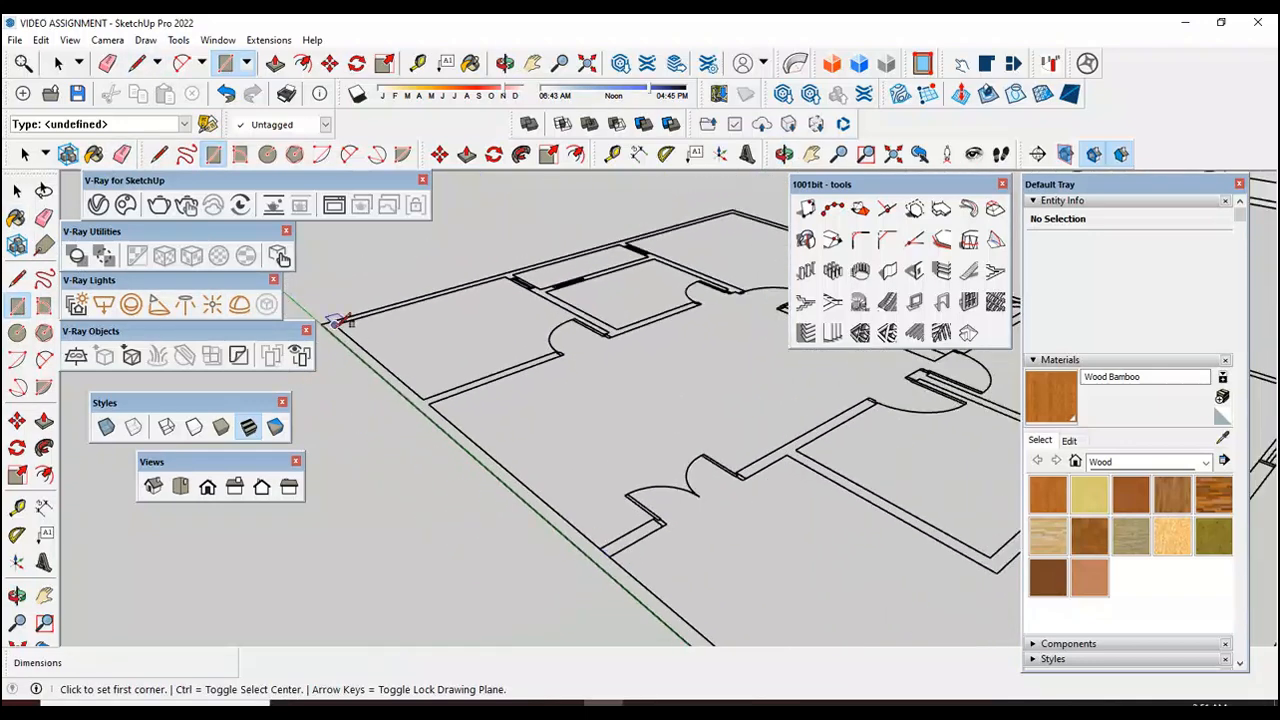
{"action": "left_click", "coordinate": [321, 324]}
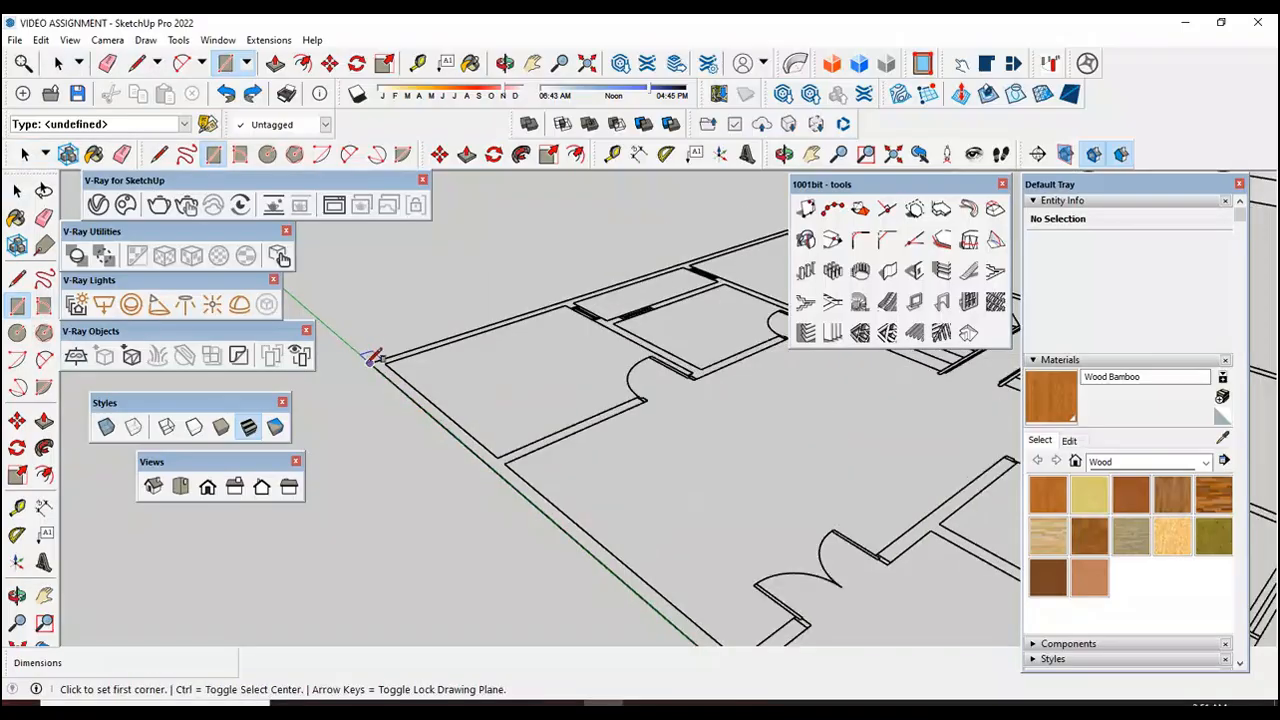
{"action": "left_click", "coordinate": [371, 359]}
{"action": "scroll", "coordinate": [372, 358], "scroll_direction": "down", "scroll_amount": 2}
{"action": "scroll", "coordinate": [605, 553], "scroll_direction": "up", "scroll_amount": 2}
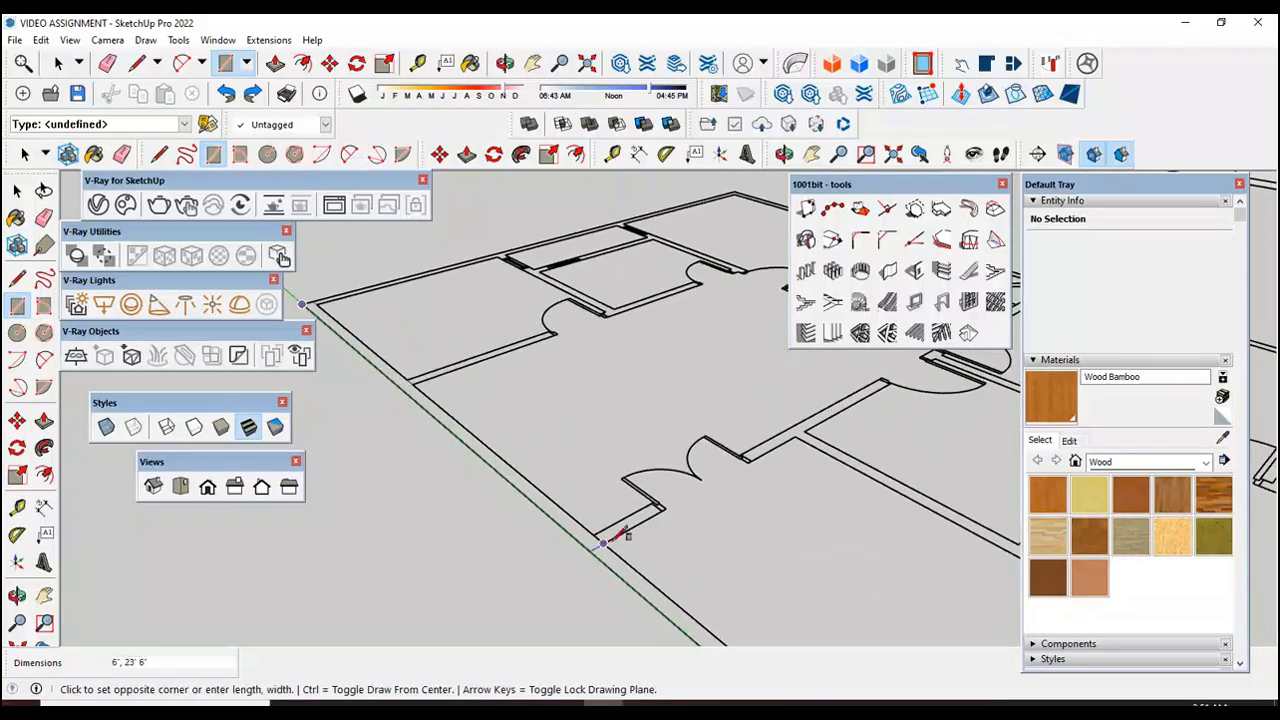
{"action": "left_click", "coordinate": [622, 537]}
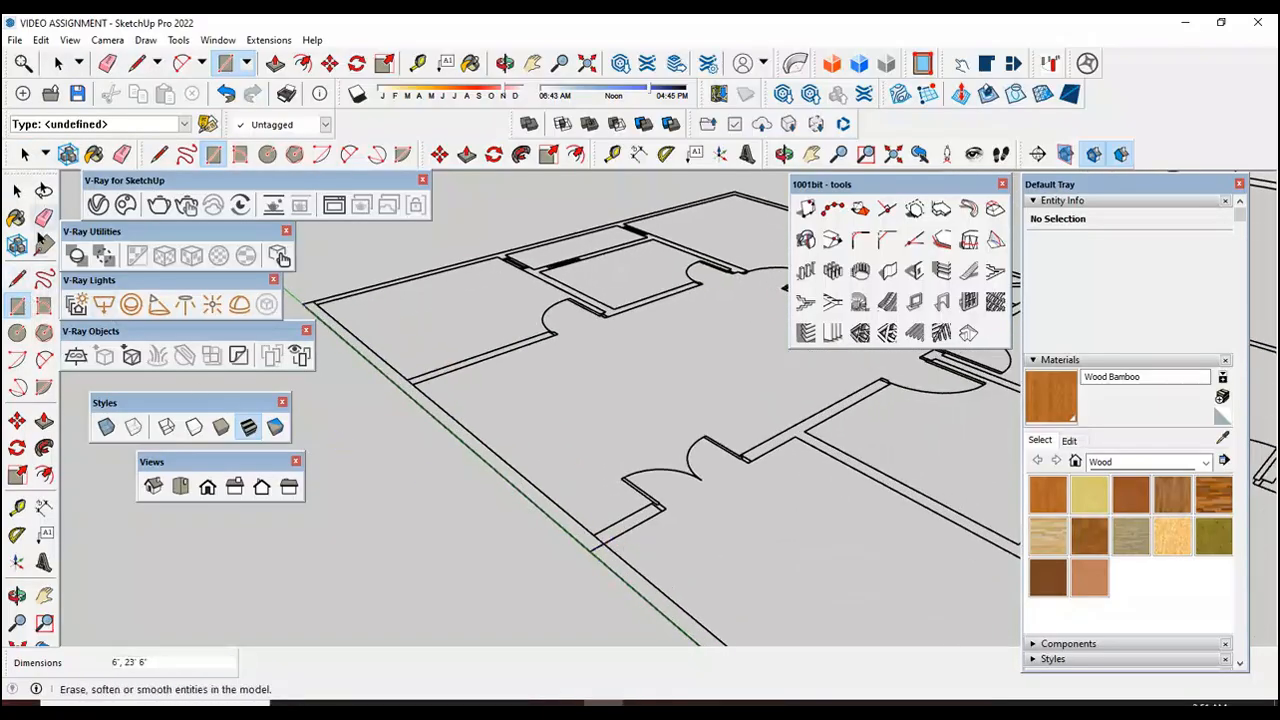
Step: Make the wall rectangle and its edges a group and open the group for editing
{"action": "left_click", "coordinate": [18, 191]}
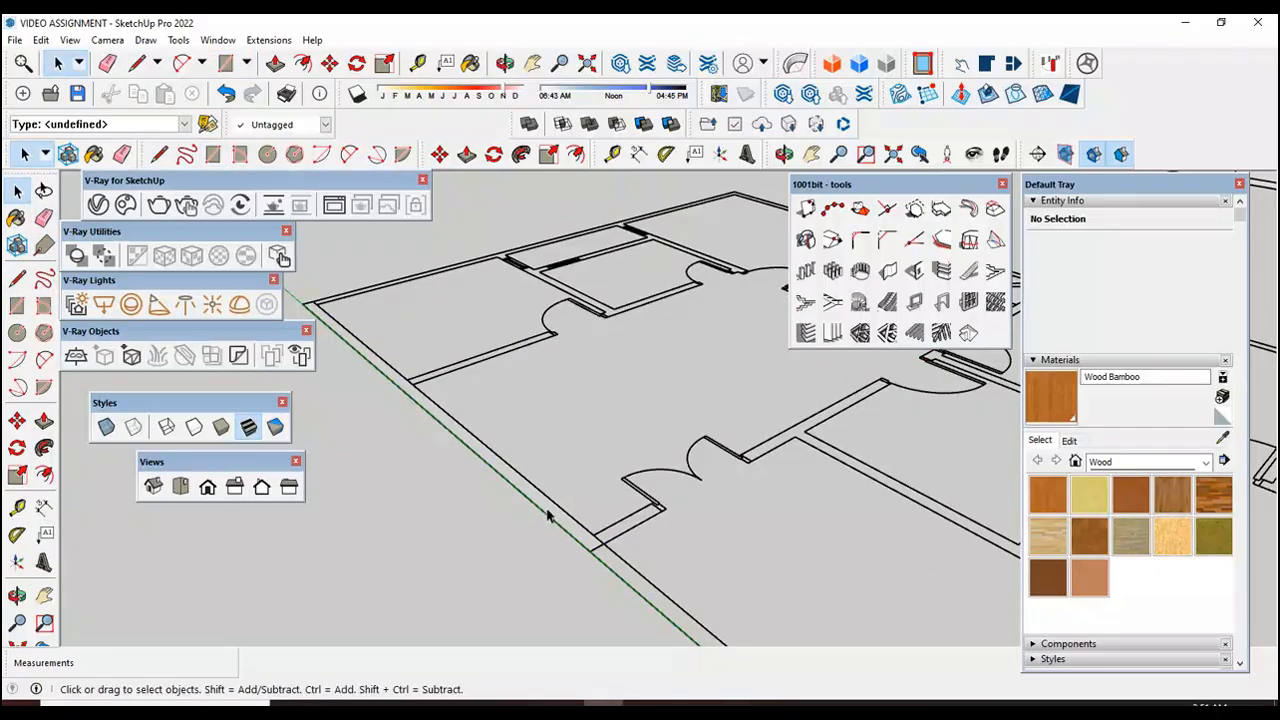
{"action": "double_click", "coordinate": [548, 515]}
{"action": "right_click", "coordinate": [548, 515]}
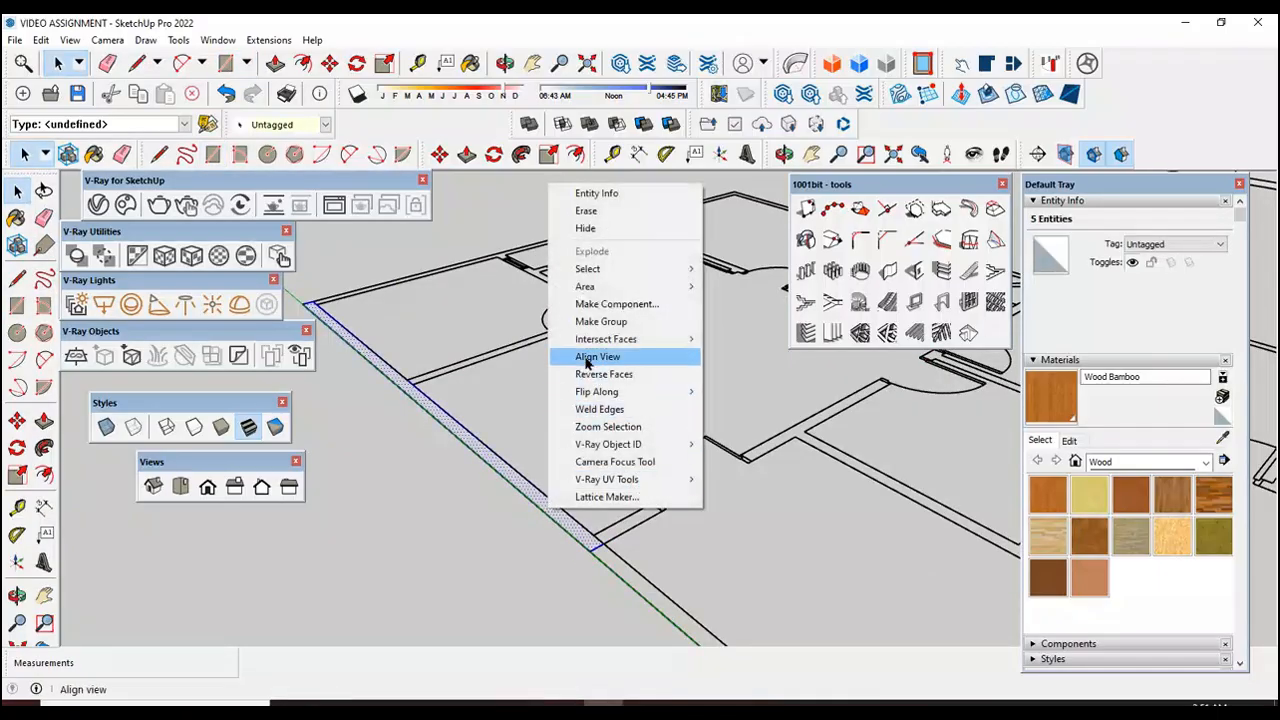
{"action": "left_click", "coordinate": [601, 321]}
{"action": "double_click", "coordinate": [538, 510]}
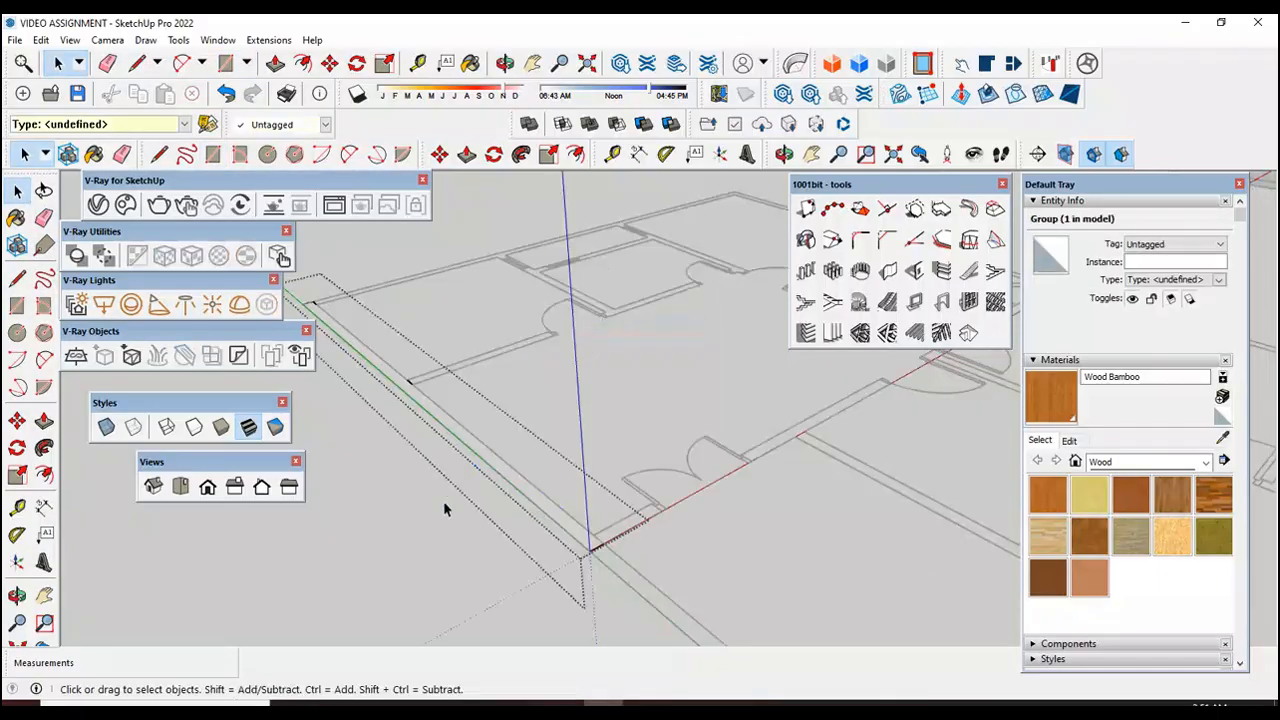
Step: Extrude the wall rectangle 10' upward and leave the group
{"action": "key", "text": "p"}
{"action": "left_click", "coordinate": [546, 511]}
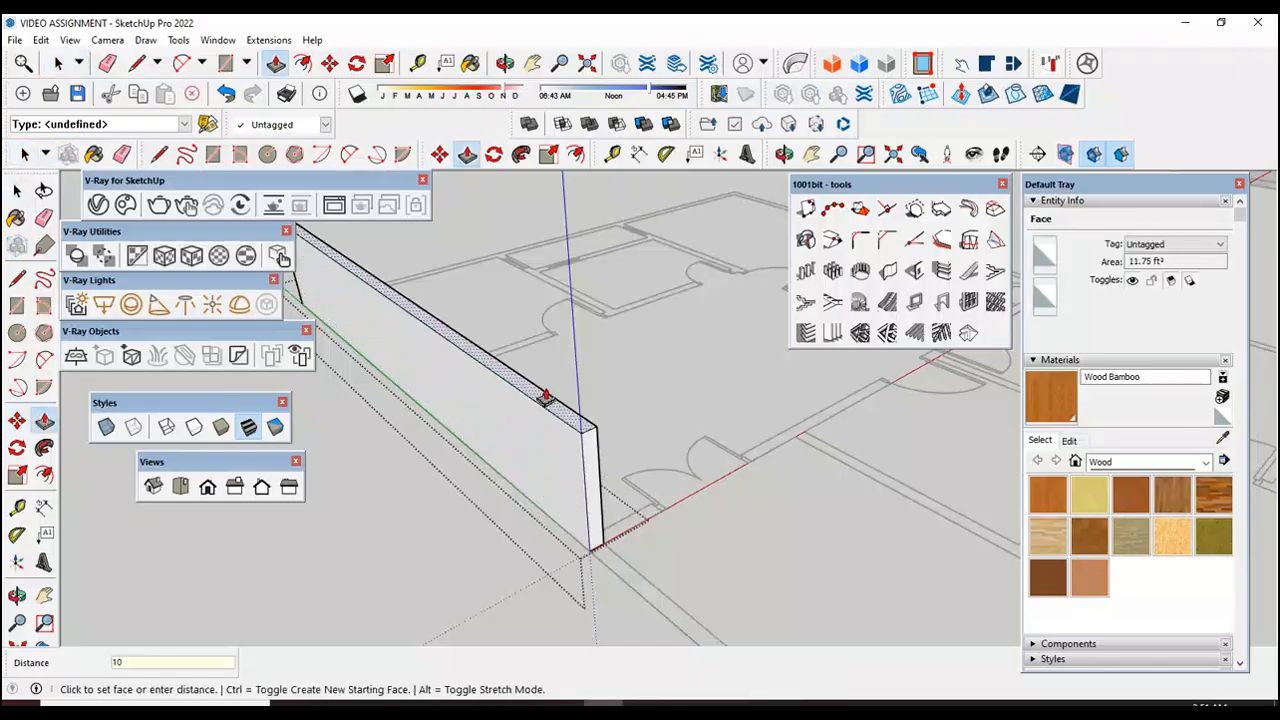
{"action": "key", "text": "Return"}
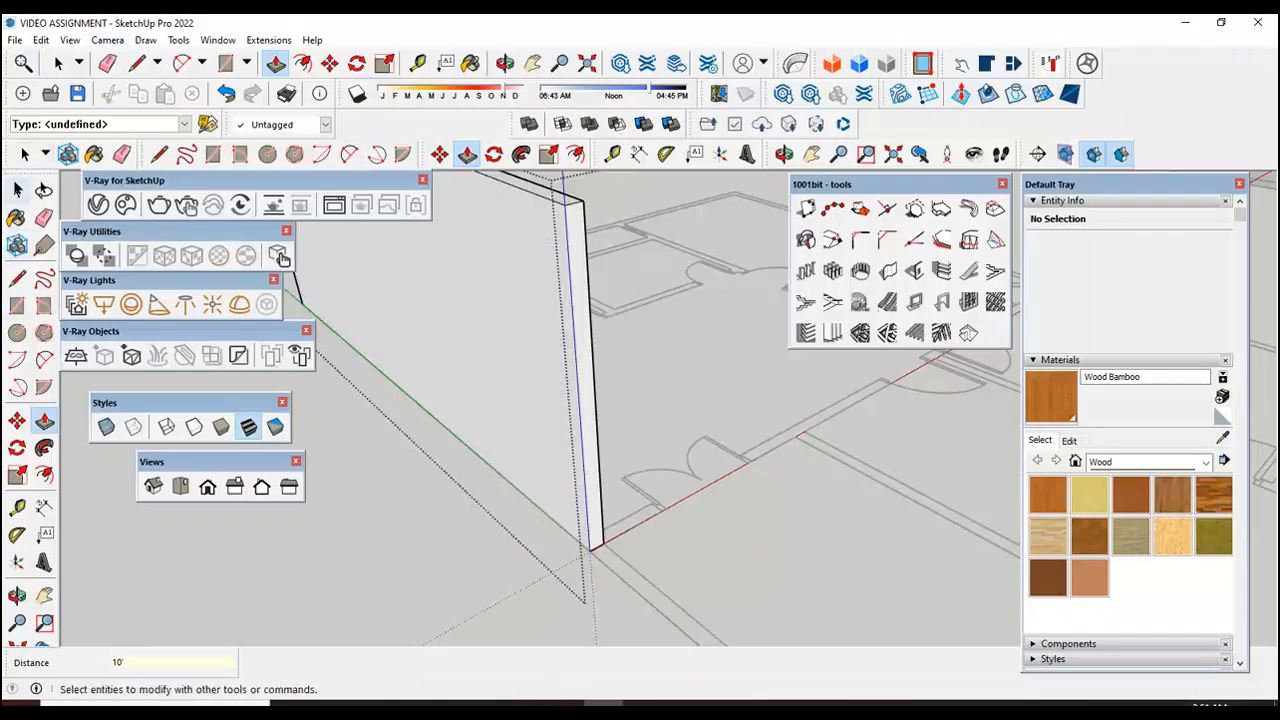
{"action": "left_click", "coordinate": [17, 190]}
{"action": "left_click", "coordinate": [472, 528]}
Step: Move the extruded outer wall group by its bottom end corner onto the matching top corner of the house slab
{"action": "scroll", "coordinate": [475, 528], "scroll_direction": "down", "scroll_amount": 5}
{"action": "middle_click_drag", "start_coordinate": [475, 528], "coordinate": [620, 510]}
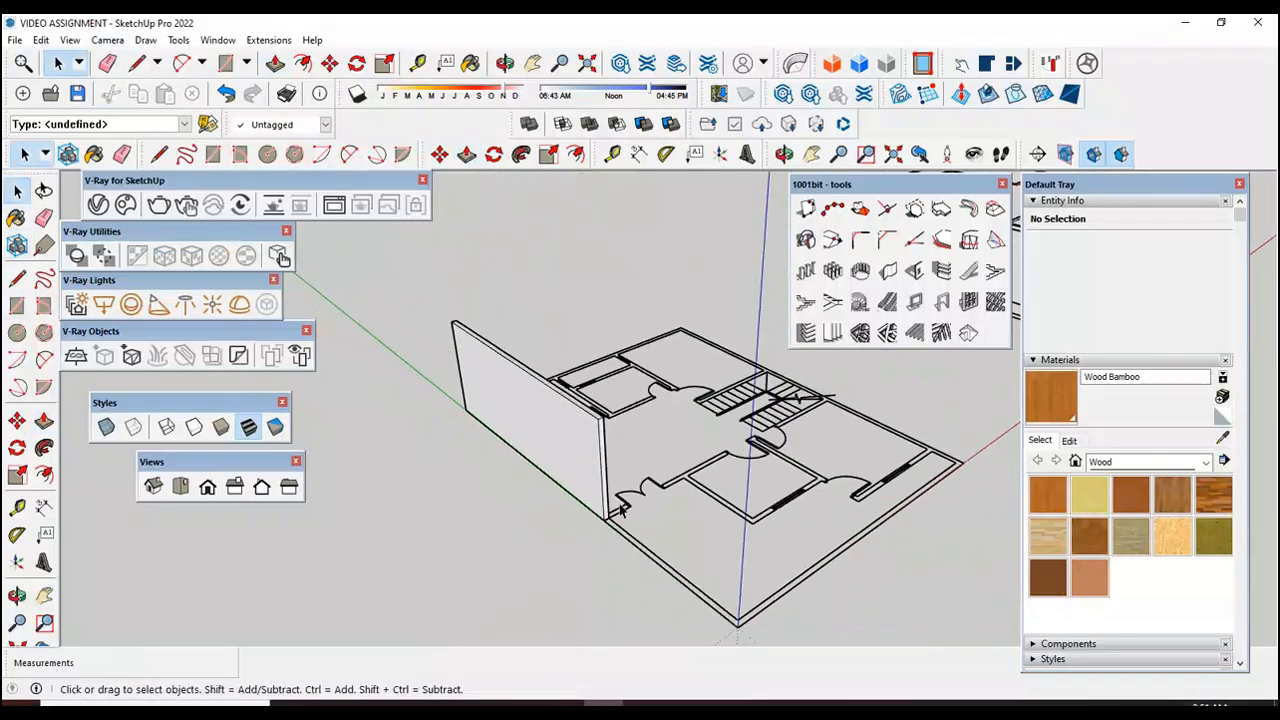
{"action": "left_click", "coordinate": [17, 596]}
{"action": "left_click_drag", "start_coordinate": [120, 586], "coordinate": [796, 516]}
{"action": "key", "text": "space"}
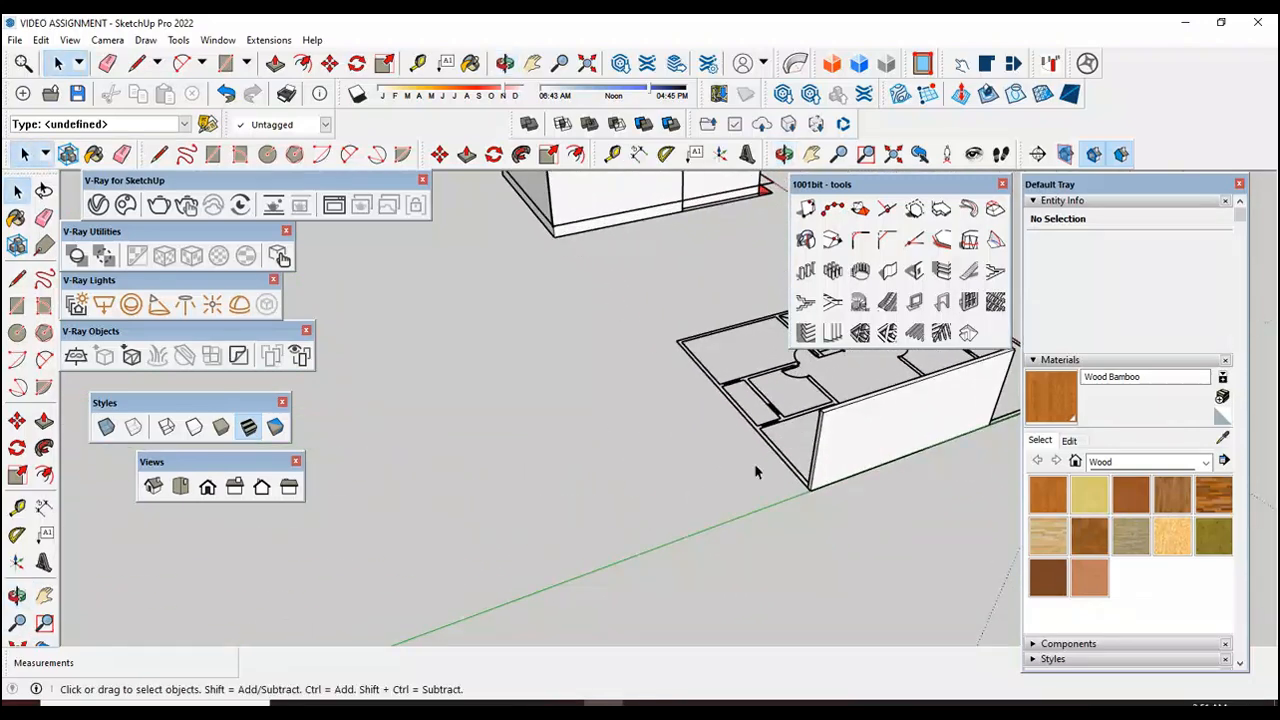
{"action": "left_click", "coordinate": [820, 482]}
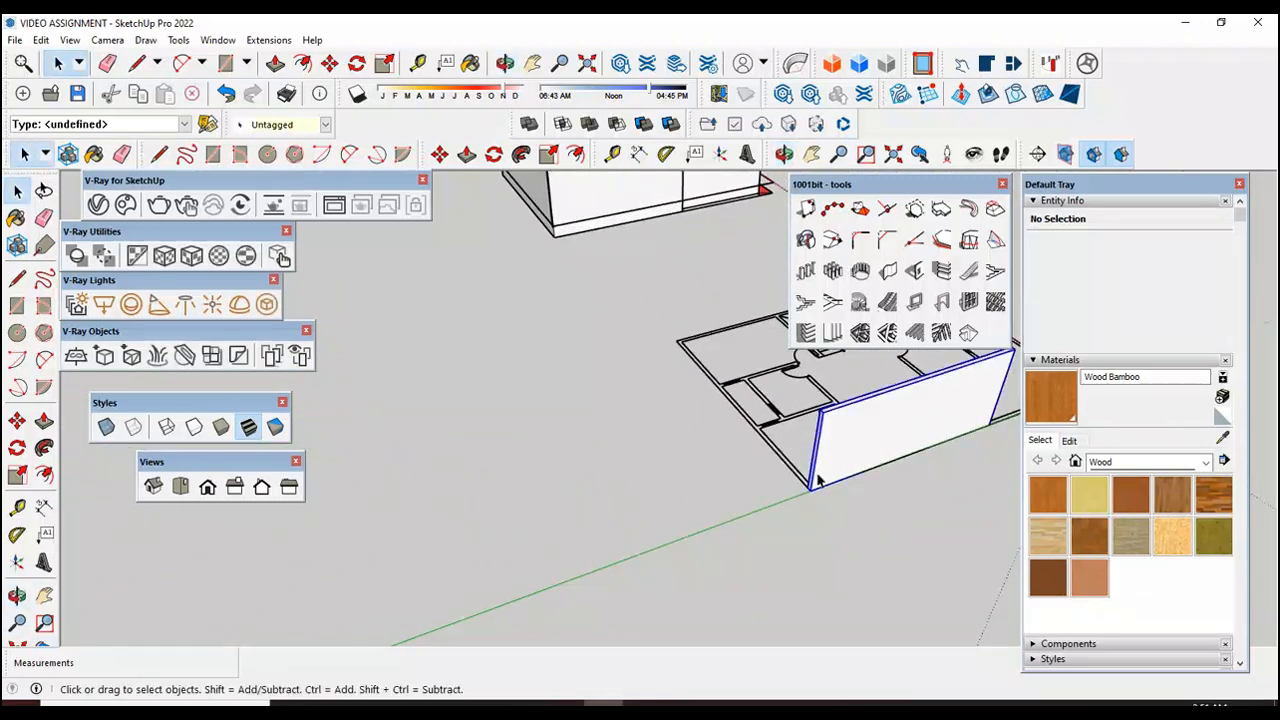
{"action": "left_click", "coordinate": [17, 421]}
{"action": "scroll", "coordinate": [812, 500], "scroll_direction": "up", "scroll_amount": 5}
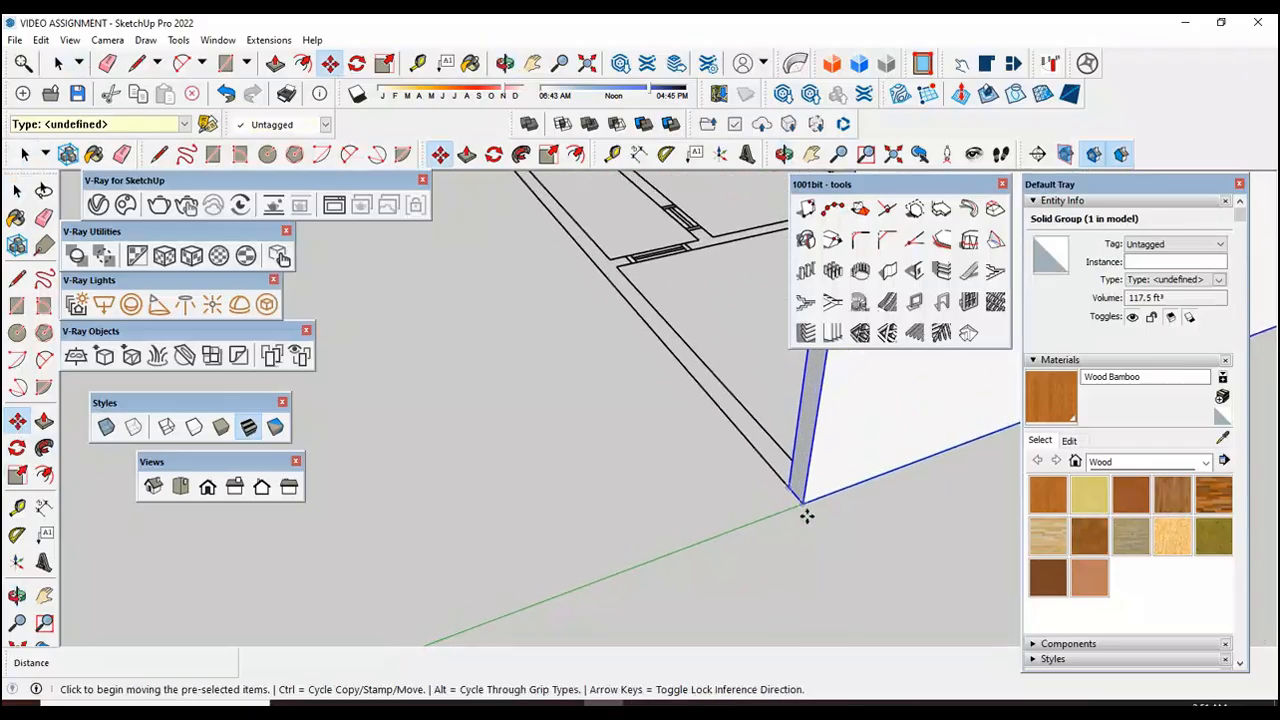
{"action": "left_click", "coordinate": [801, 503]}
{"action": "scroll", "coordinate": [795, 540], "scroll_direction": "down", "scroll_amount": 6}
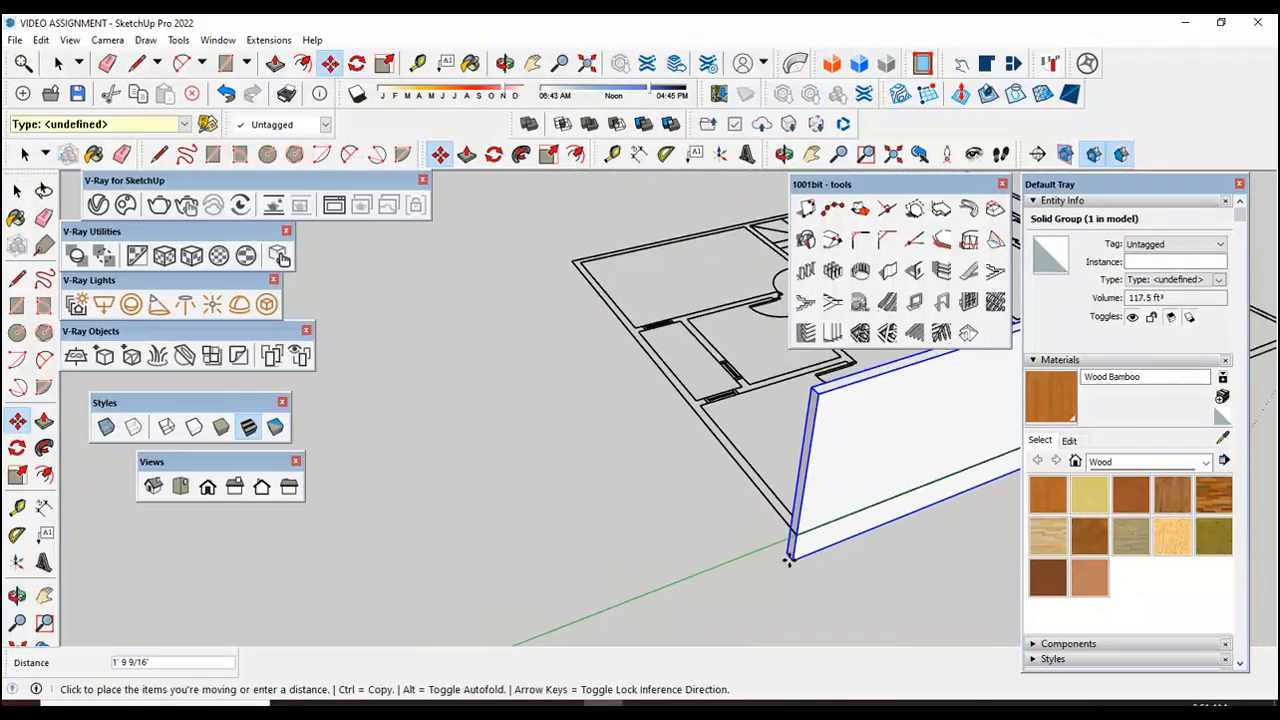
{"action": "scroll", "coordinate": [595, 310], "scroll_direction": "up", "scroll_amount": 6}
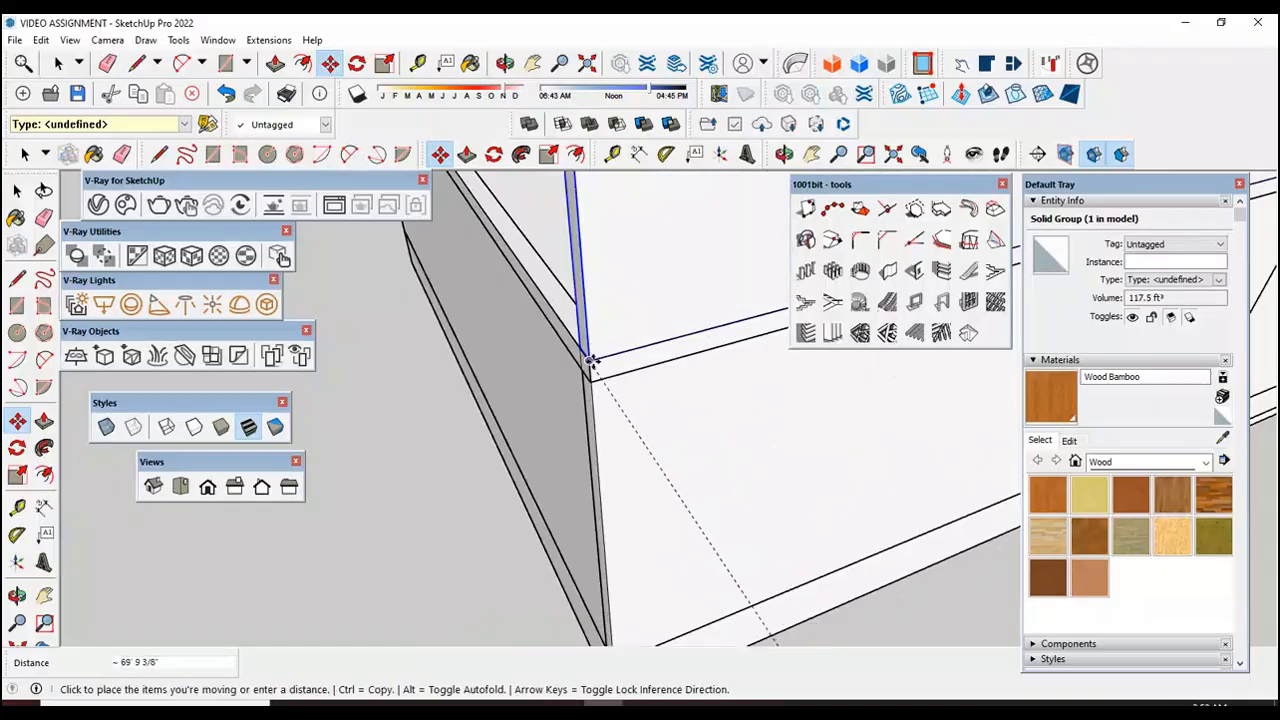
{"action": "left_click", "coordinate": [588, 357]}
{"action": "key", "text": "space"}
{"action": "scroll", "coordinate": [374, 443], "scroll_direction": "down", "scroll_amount": 5}
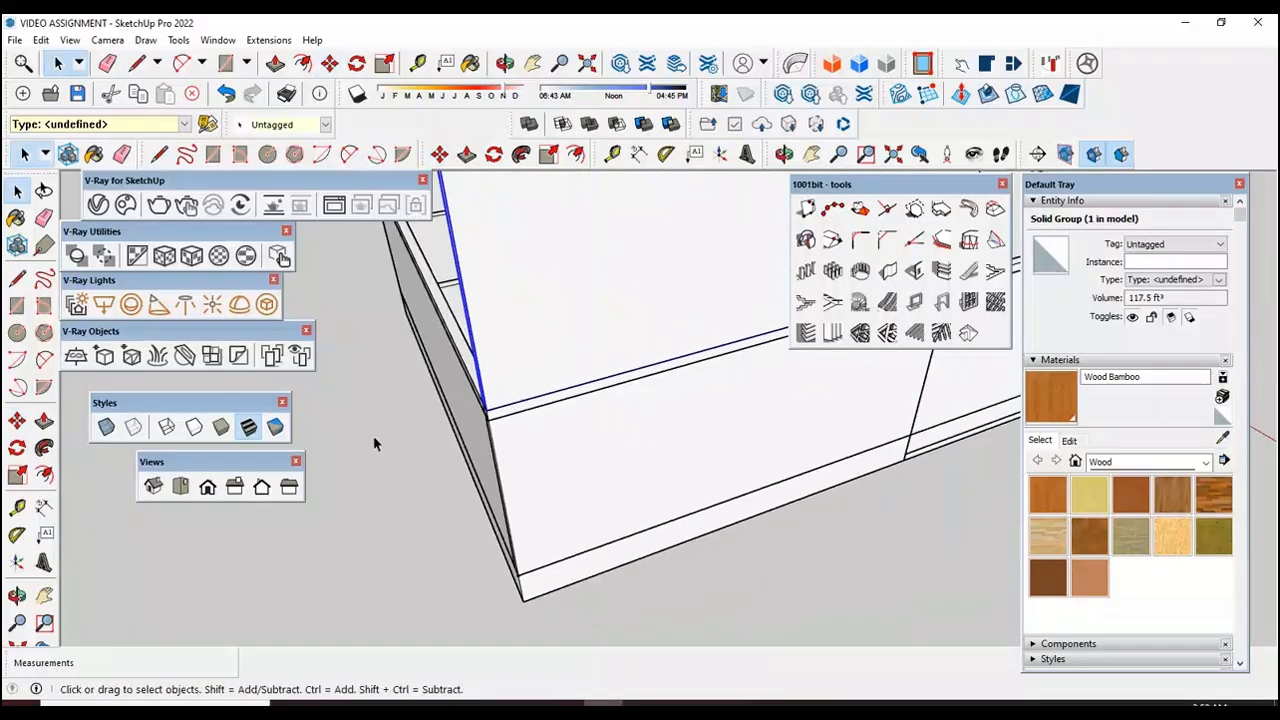
{"action": "left_click", "coordinate": [611, 469]}
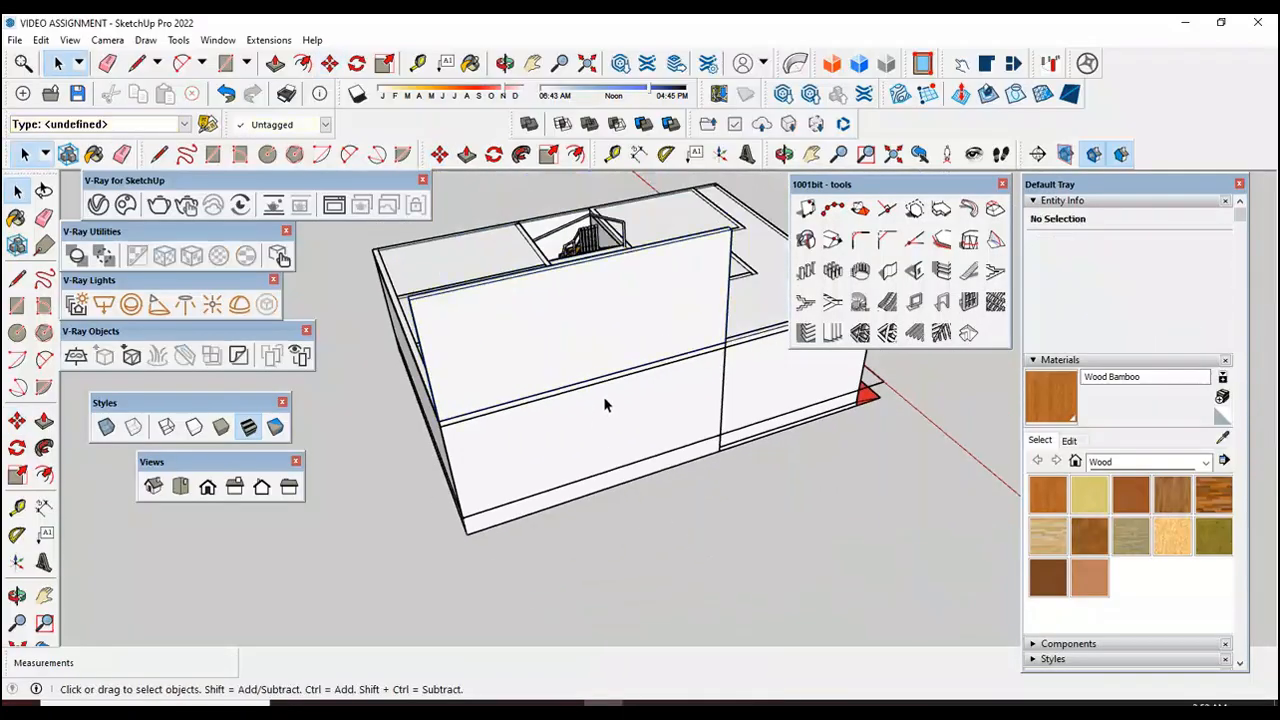
Step: Examine the placed wall on the house and the end corner of the outer wall on the first floor plan
{"action": "scroll", "coordinate": [603, 397], "scroll_direction": "up", "scroll_amount": 2}
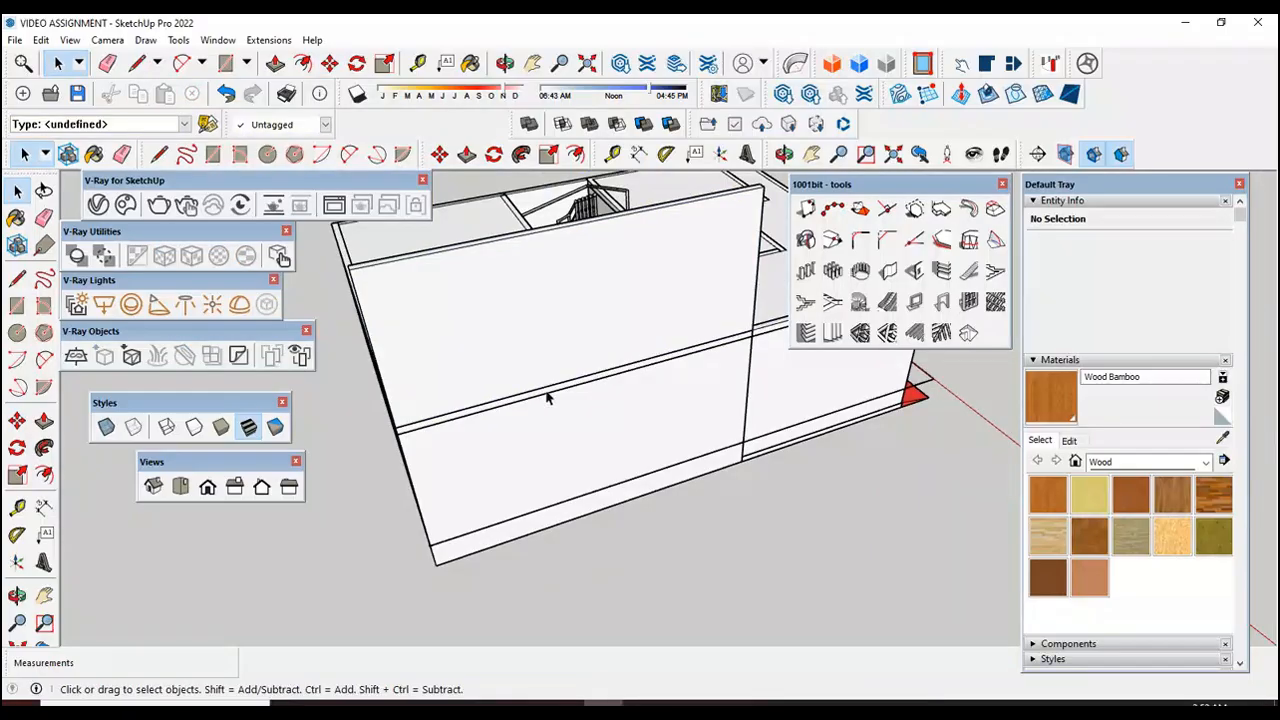
{"action": "scroll", "coordinate": [578, 390], "scroll_direction": "down", "scroll_amount": 5}
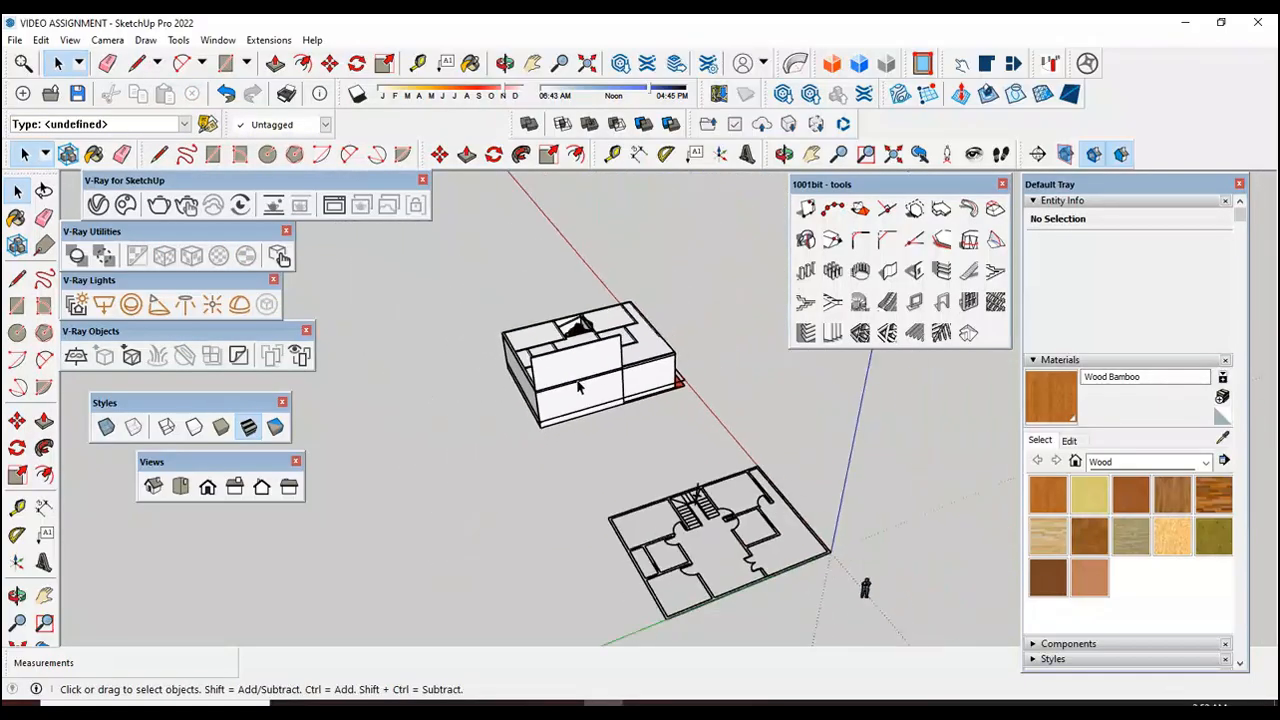
{"action": "scroll", "coordinate": [718, 590], "scroll_direction": "up", "scroll_amount": 4}
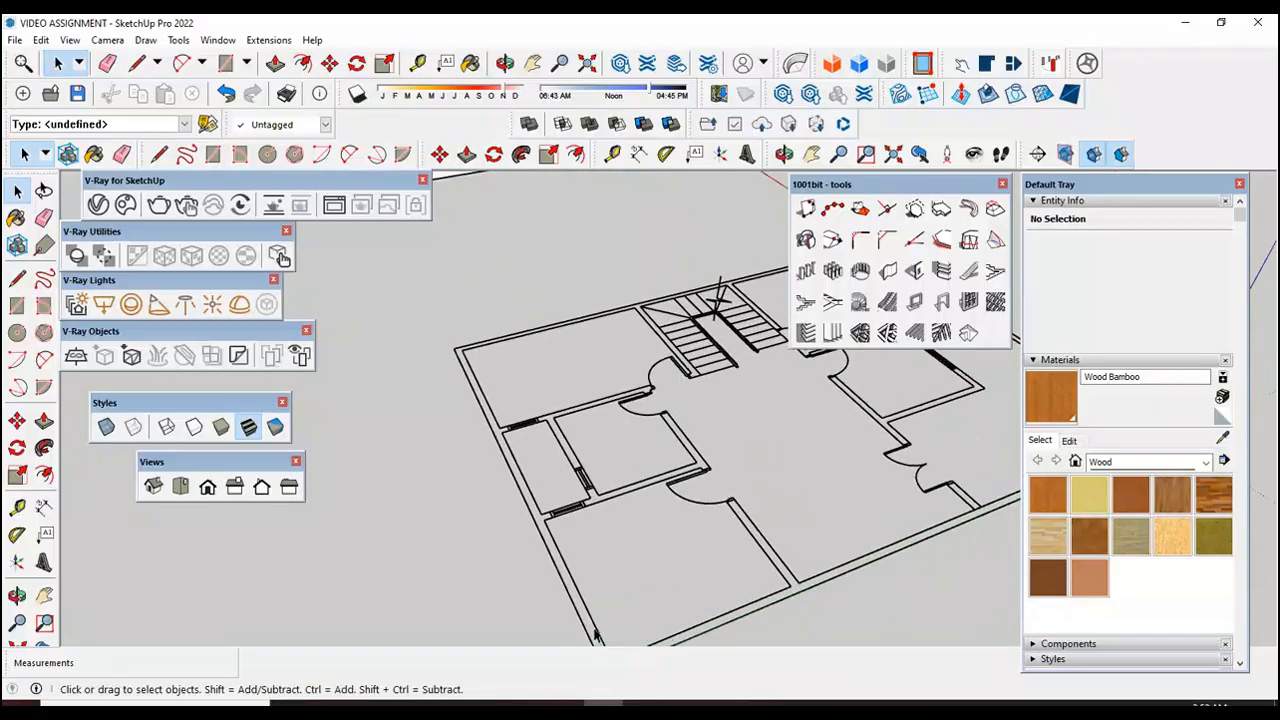
{"action": "left_click", "coordinate": [595, 635]}
{"action": "scroll", "coordinate": [594, 610], "scroll_direction": "down", "scroll_amount": 3}
{"action": "scroll", "coordinate": [590, 560], "scroll_direction": "up", "scroll_amount": 4}
{"action": "scroll", "coordinate": [588, 560], "scroll_direction": "up", "scroll_amount": 2}
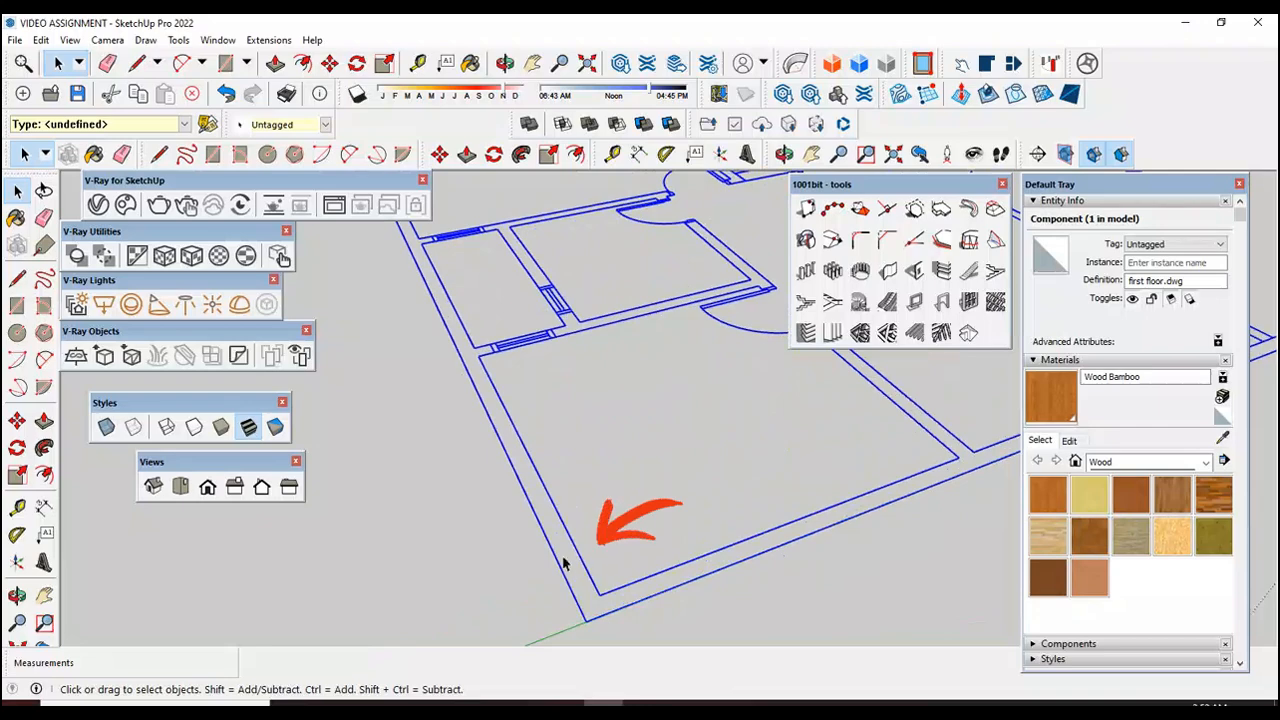
{"action": "left_click", "coordinate": [584, 562]}
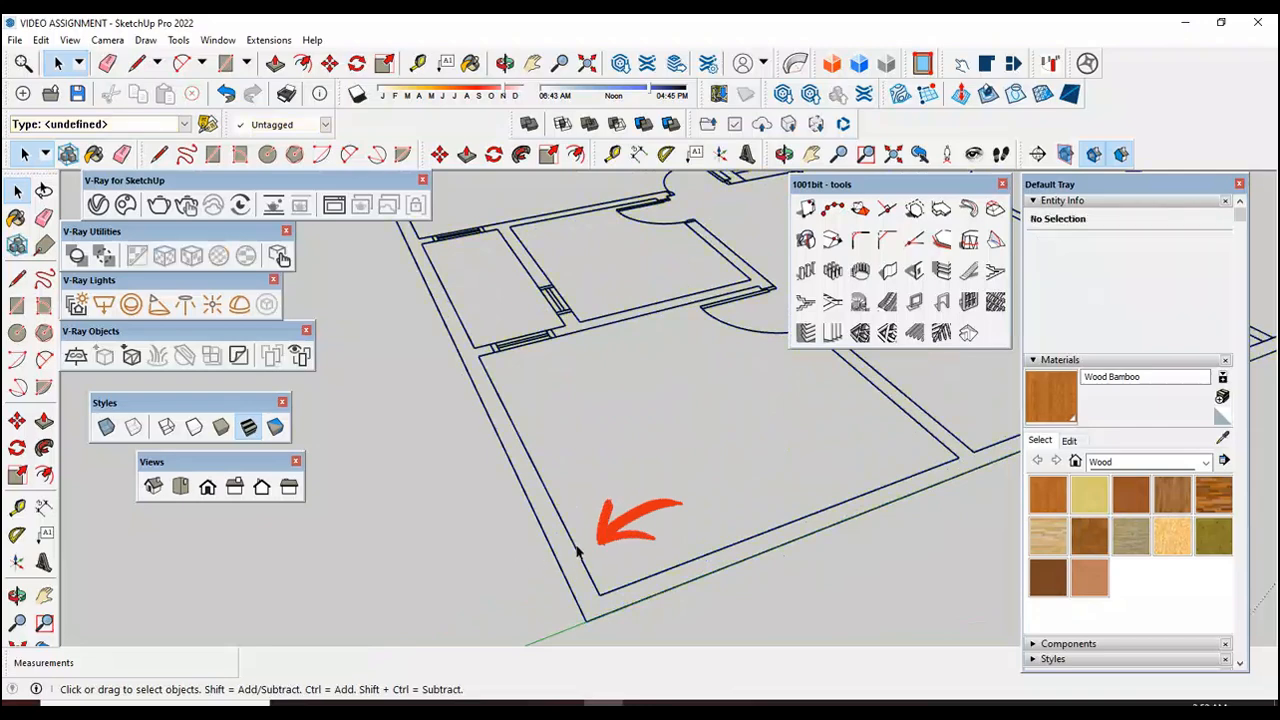
Step: Draw a 29' line along the inner edge of the plan's outer wall, from the end corner to the next corner
{"action": "left_click", "coordinate": [17, 595]}
{"action": "left_click_drag", "start_coordinate": [748, 558], "coordinate": [386, 400]}
{"action": "scroll", "coordinate": [386, 400], "scroll_direction": "down", "scroll_amount": 5}
{"action": "left_click_drag", "start_coordinate": [682, 502], "coordinate": [560, 440]}
{"action": "scroll", "coordinate": [560, 440], "scroll_direction": "down", "scroll_amount": 4}
{"action": "scroll", "coordinate": [576, 447], "scroll_direction": "up", "scroll_amount": 2}
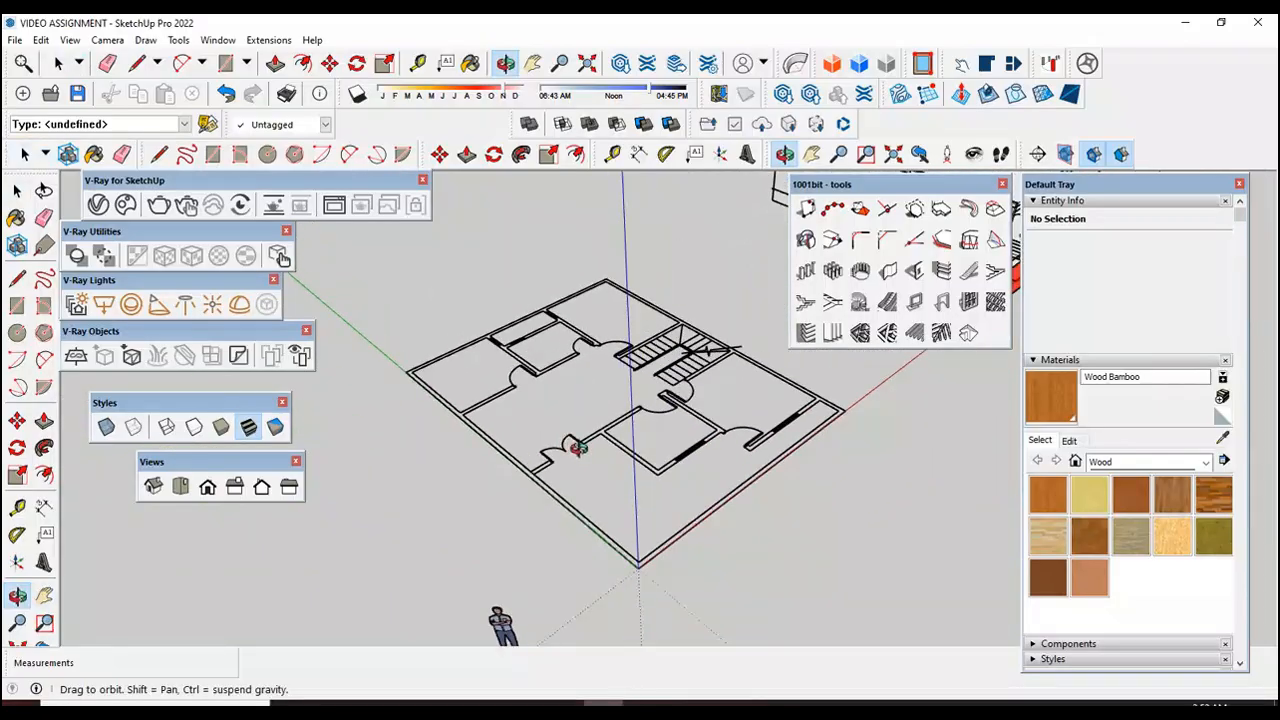
{"action": "left_click", "coordinate": [17, 278]}
{"action": "scroll", "coordinate": [425, 341], "scroll_direction": "up", "scroll_amount": 4}
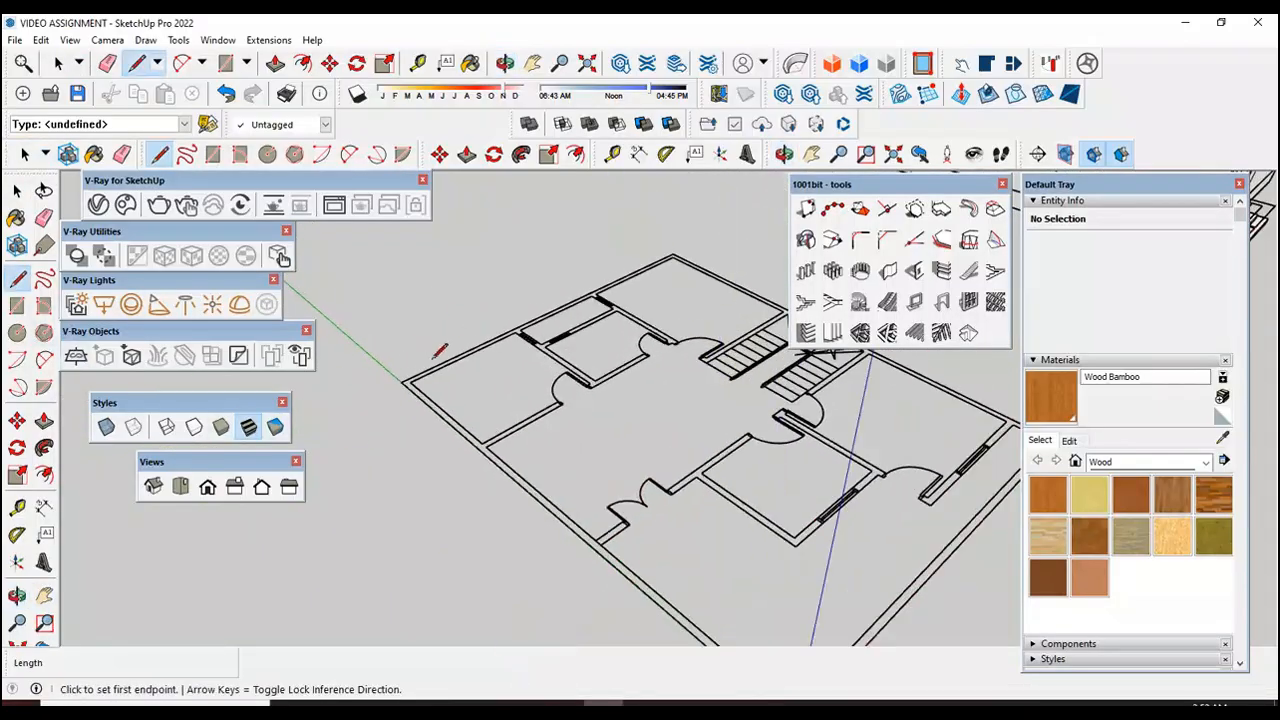
{"action": "left_click", "coordinate": [401, 389]}
{"action": "scroll", "coordinate": [390, 380], "scroll_direction": "down", "scroll_amount": 4}
{"action": "scroll", "coordinate": [380, 372], "scroll_direction": "up", "scroll_amount": 4}
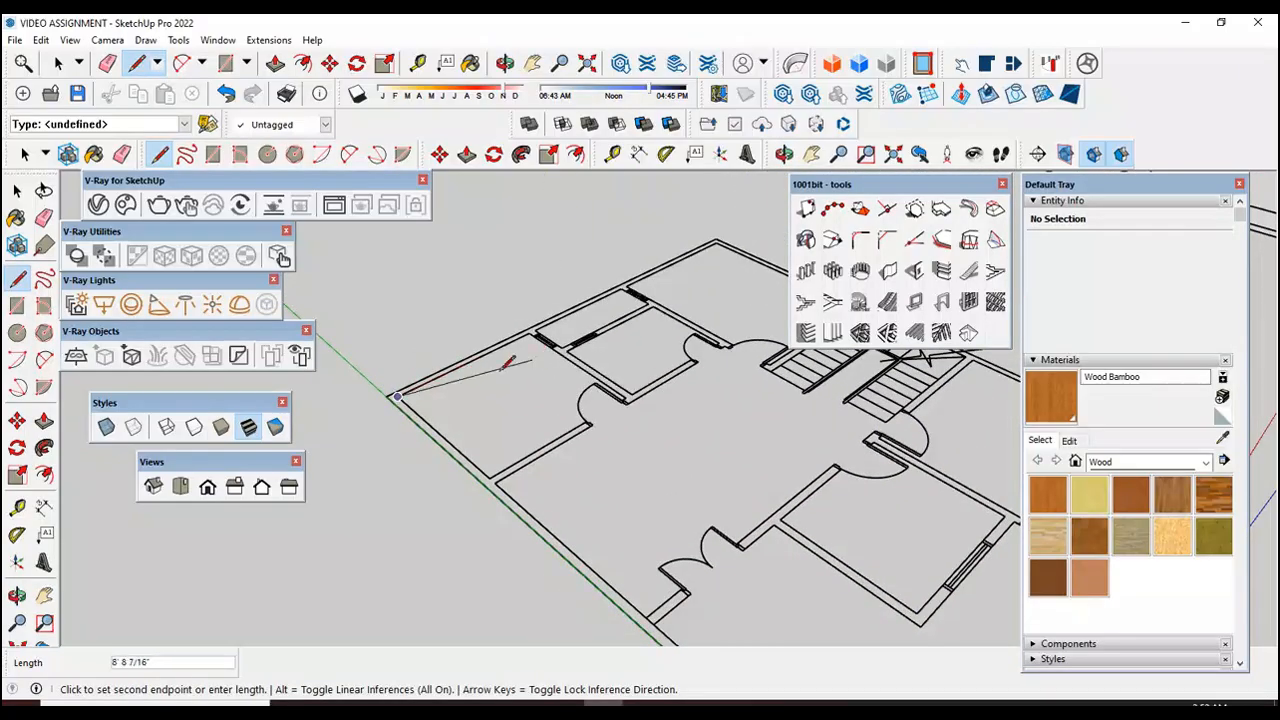
{"action": "scroll", "coordinate": [536, 352], "scroll_direction": "down", "scroll_amount": 4}
{"action": "scroll", "coordinate": [610, 300], "scroll_direction": "up", "scroll_amount": 5}
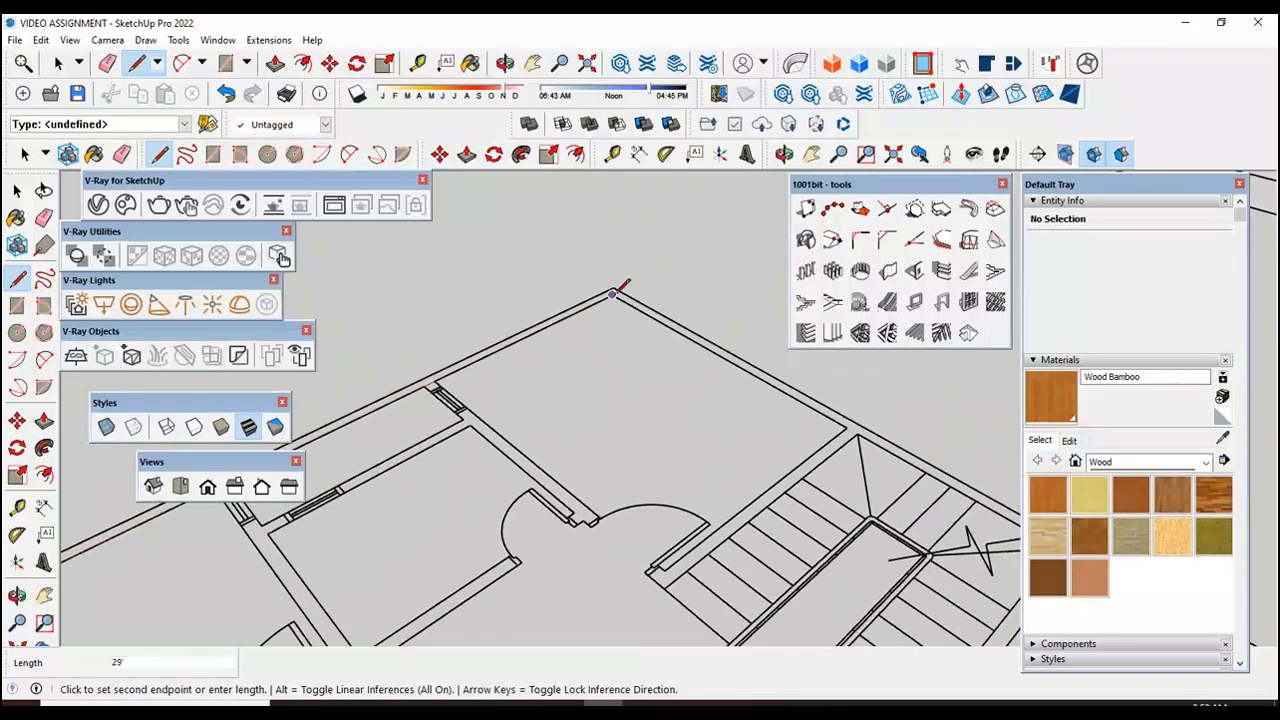
Step: Continue the outline along the inner wall edge to the staircase and around the stair opening, closing it with a 9' 6" side
{"action": "scroll", "coordinate": [557, 265], "scroll_direction": "down", "scroll_amount": 4}
{"action": "scroll", "coordinate": [690, 350], "scroll_direction": "up", "scroll_amount": 5}
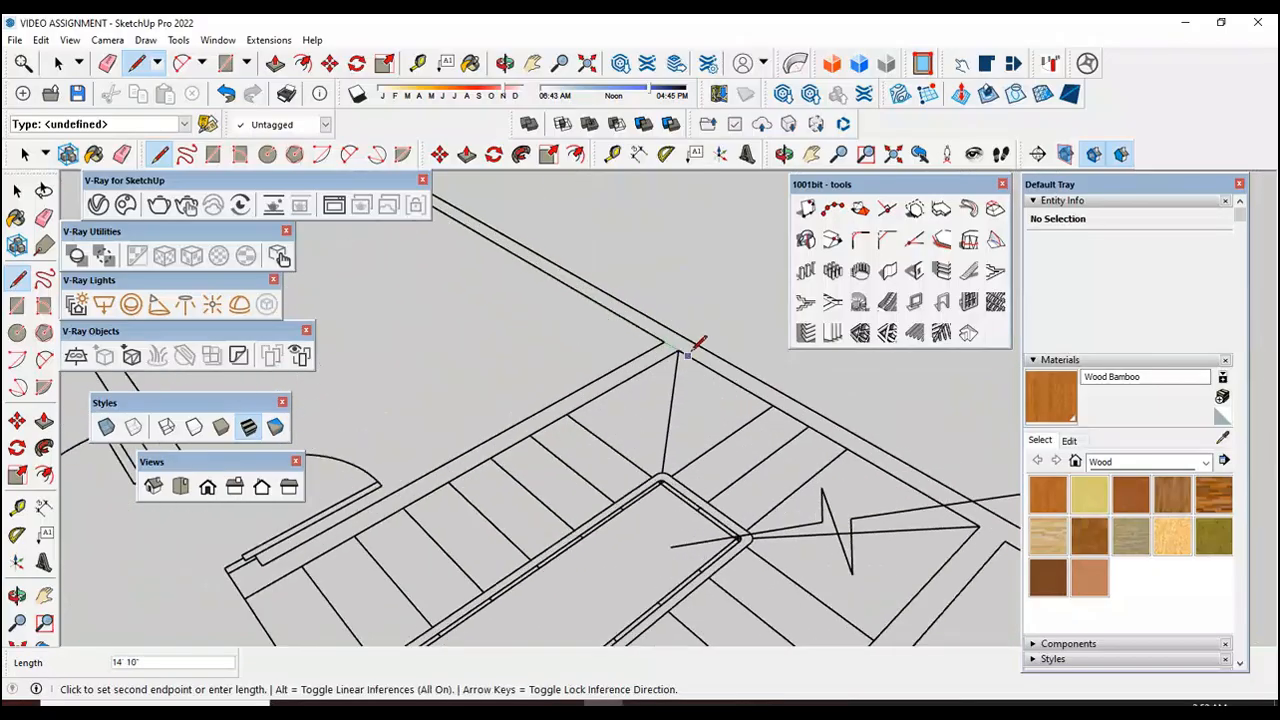
{"action": "scroll", "coordinate": [682, 348], "scroll_direction": "down", "scroll_amount": 2}
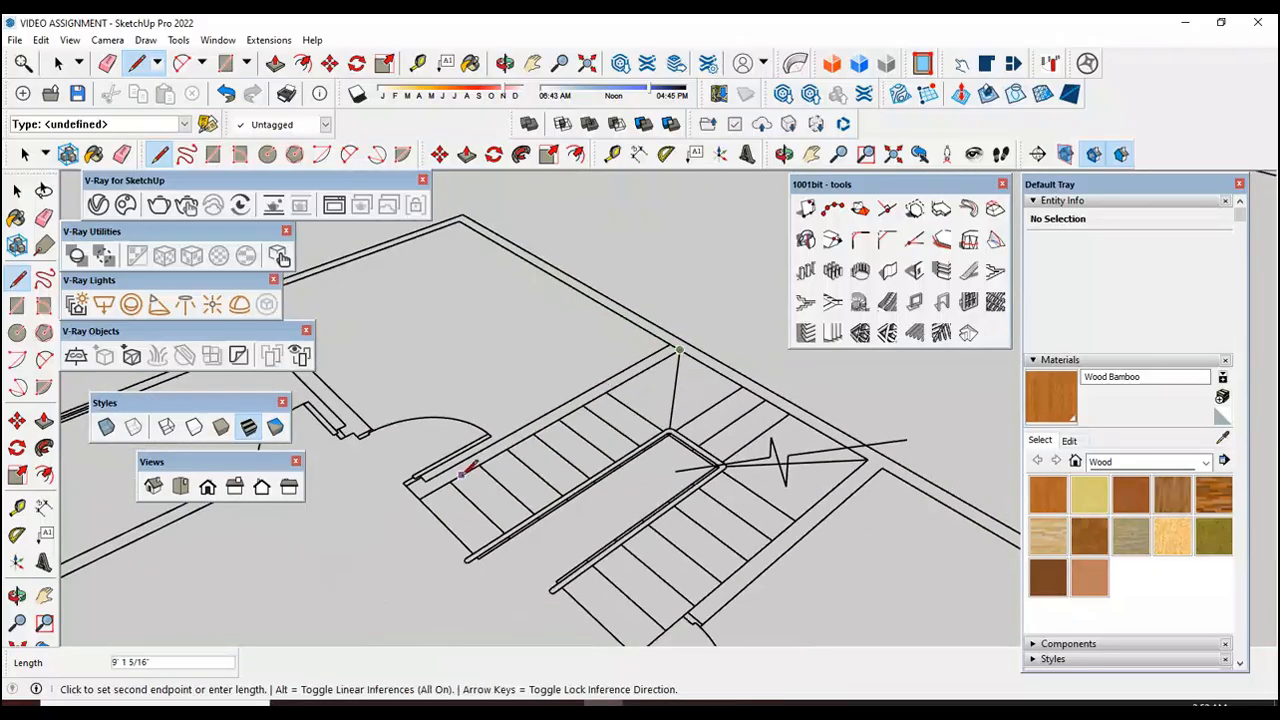
{"action": "scroll", "coordinate": [560, 575], "scroll_direction": "down", "scroll_amount": 3}
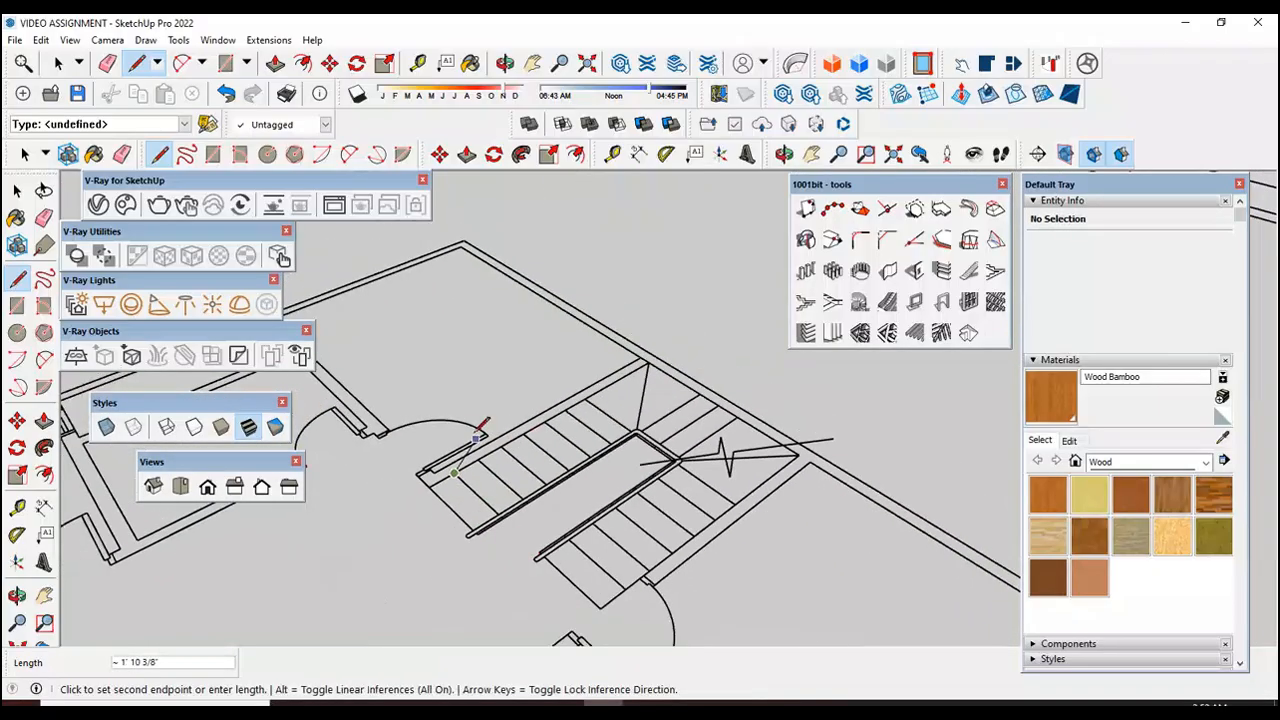
{"action": "scroll", "coordinate": [575, 548], "scroll_direction": "up", "scroll_amount": 2}
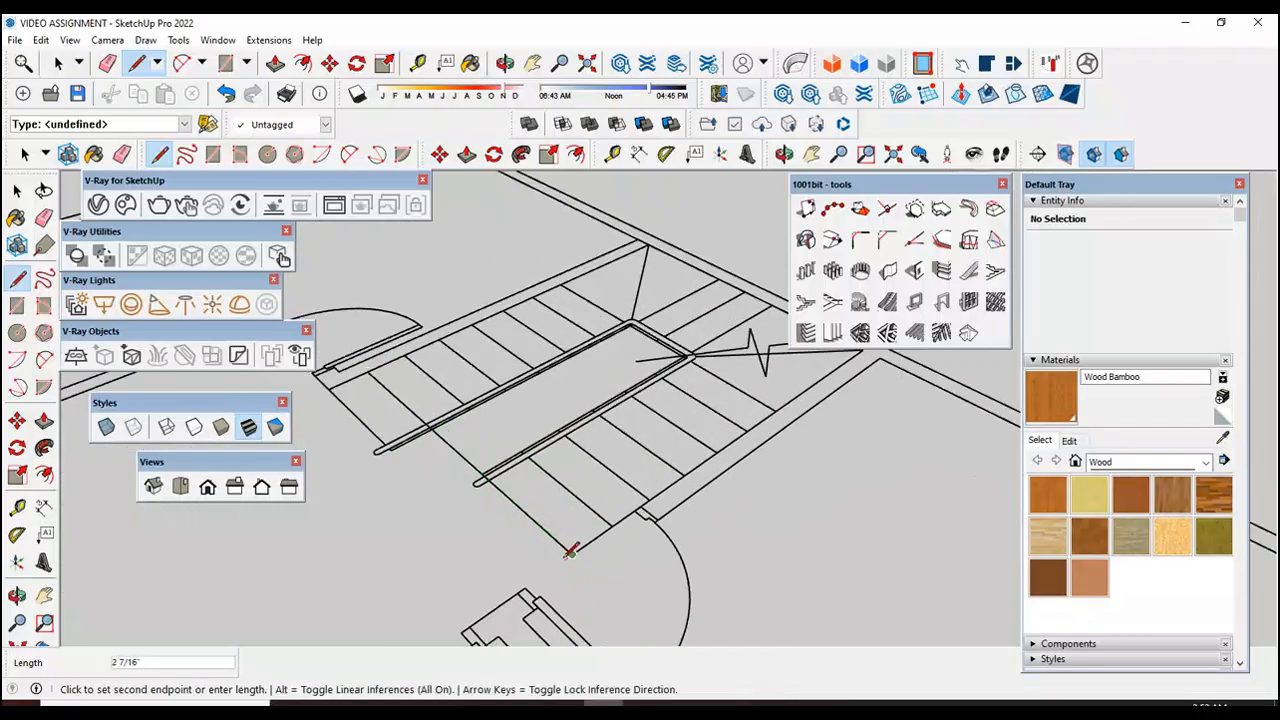
{"action": "scroll", "coordinate": [575, 550], "scroll_direction": "down", "scroll_amount": 2}
{"action": "scroll", "coordinate": [785, 397], "scroll_direction": "up", "scroll_amount": 3}
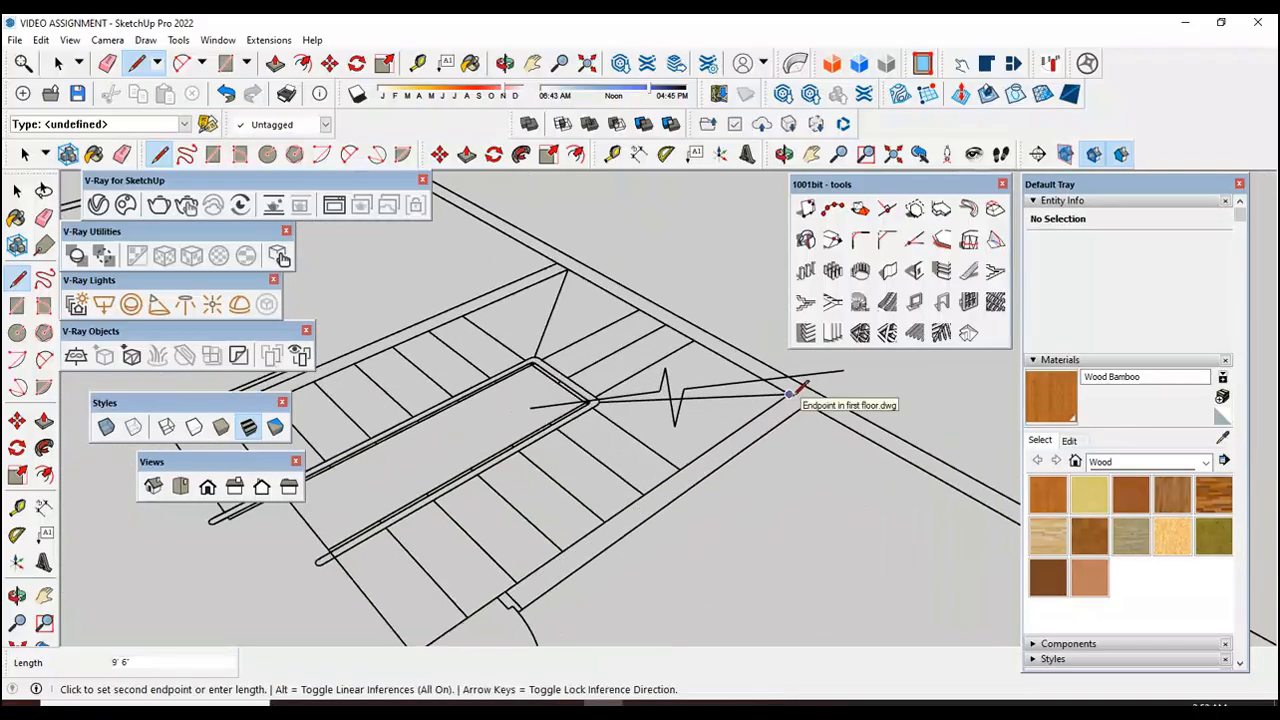
Step: Complete the slab outline along the remaining inner wall edges, with a 29' side and a 38' side back to the starting corner
{"action": "scroll", "coordinate": [800, 390], "scroll_direction": "down", "scroll_amount": 5}
{"action": "scroll", "coordinate": [880, 425], "scroll_direction": "up", "scroll_amount": 3}
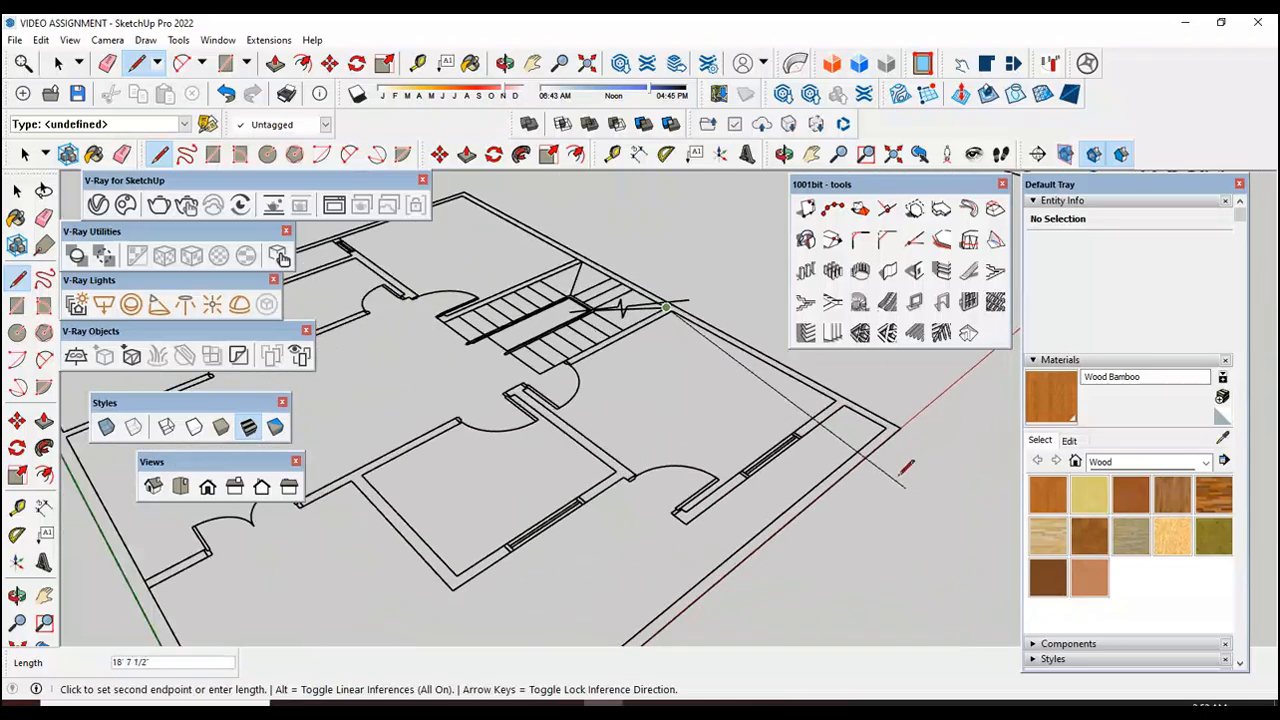
{"action": "scroll", "coordinate": [882, 424], "scroll_direction": "down", "scroll_amount": 5}
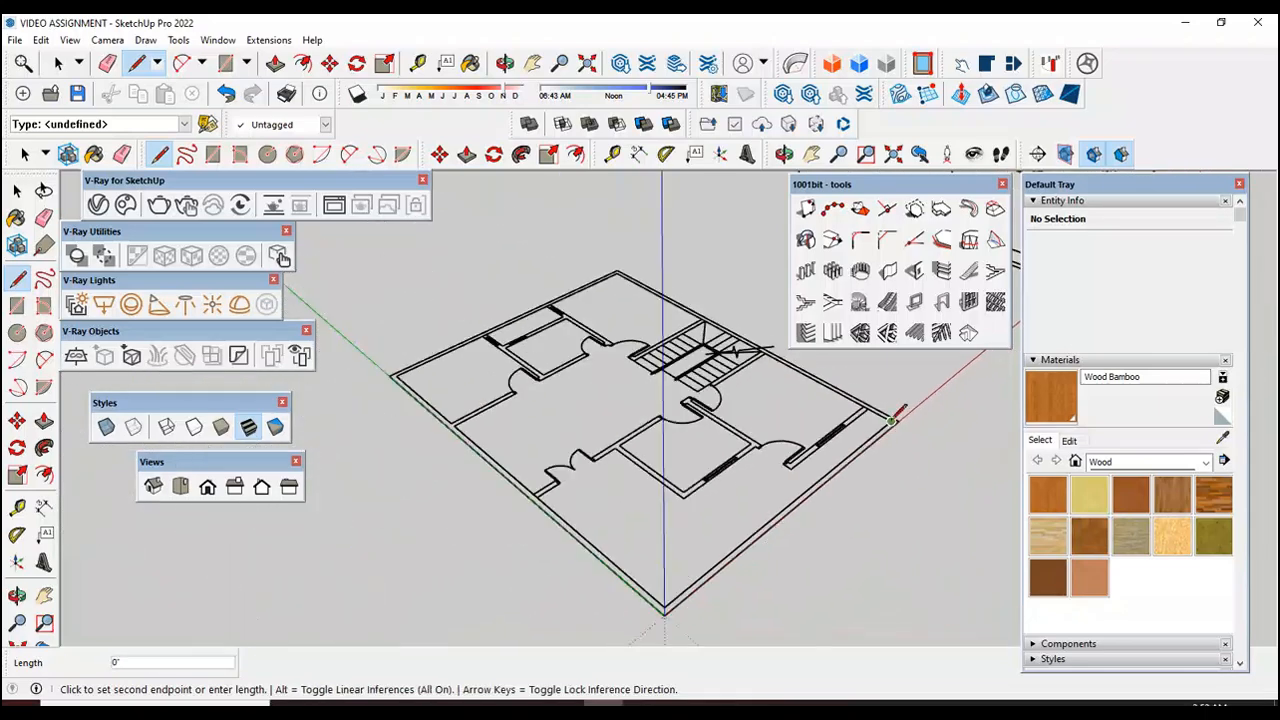
{"action": "scroll", "coordinate": [790, 512], "scroll_direction": "up", "scroll_amount": 5}
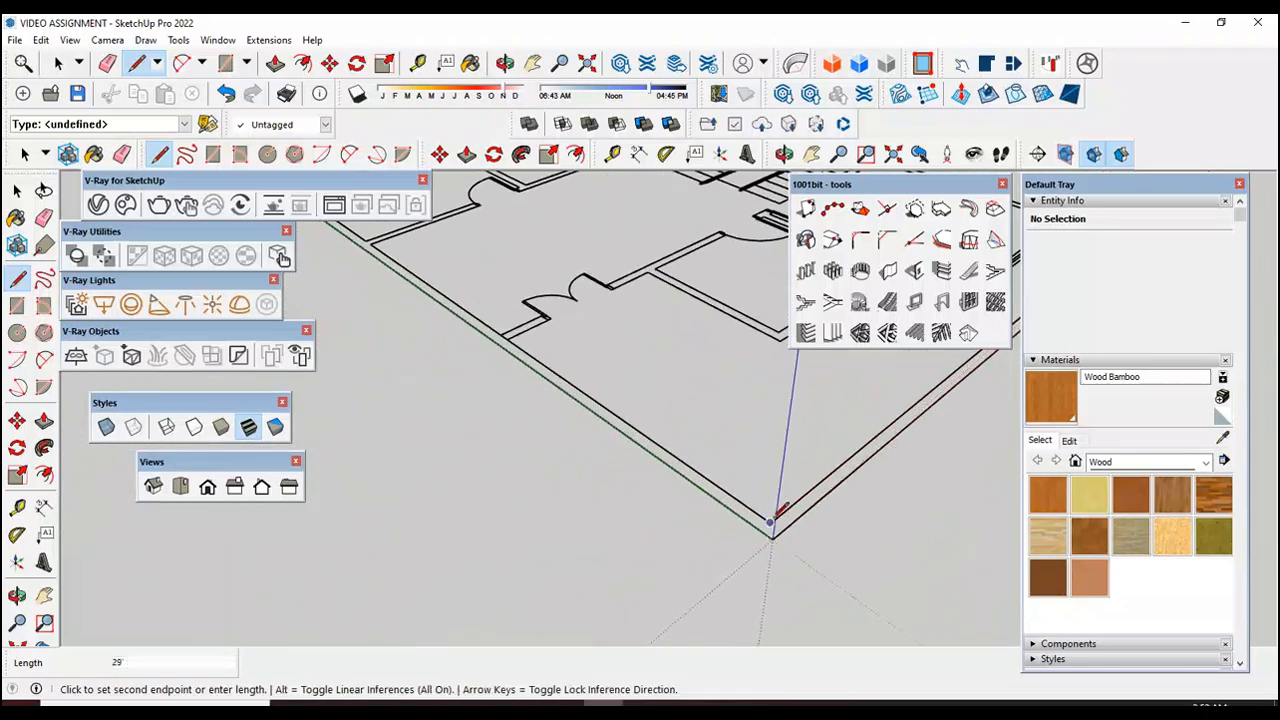
{"action": "scroll", "coordinate": [775, 525], "scroll_direction": "down", "scroll_amount": 5}
{"action": "scroll", "coordinate": [512, 338], "scroll_direction": "up", "scroll_amount": 5}
{"action": "scroll", "coordinate": [512, 337], "scroll_direction": "up", "scroll_amount": 1}
{"action": "left_click", "coordinate": [498, 345]}
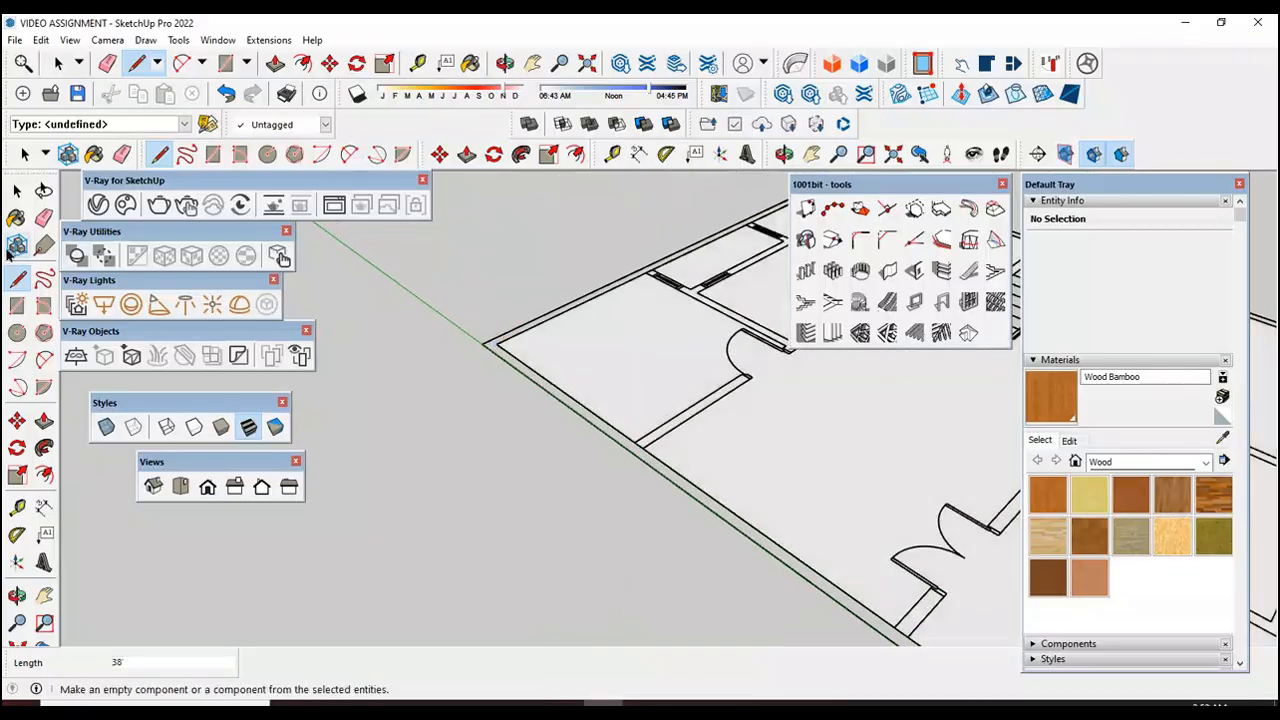
Step: Make the traced floor face and all its edges a group
{"action": "key", "text": "space"}
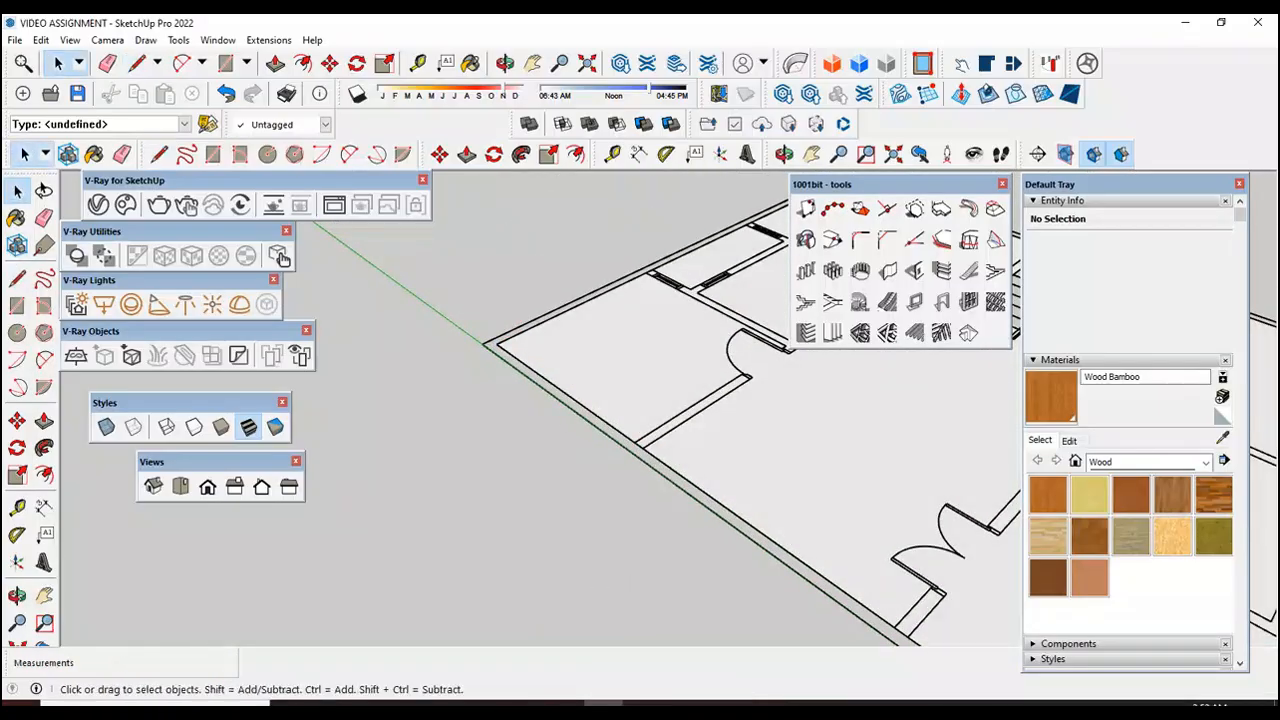
{"action": "scroll", "coordinate": [461, 395], "scroll_direction": "down", "scroll_amount": 2}
{"action": "middle_click_drag", "start_coordinate": [461, 395], "coordinate": [793, 519]}
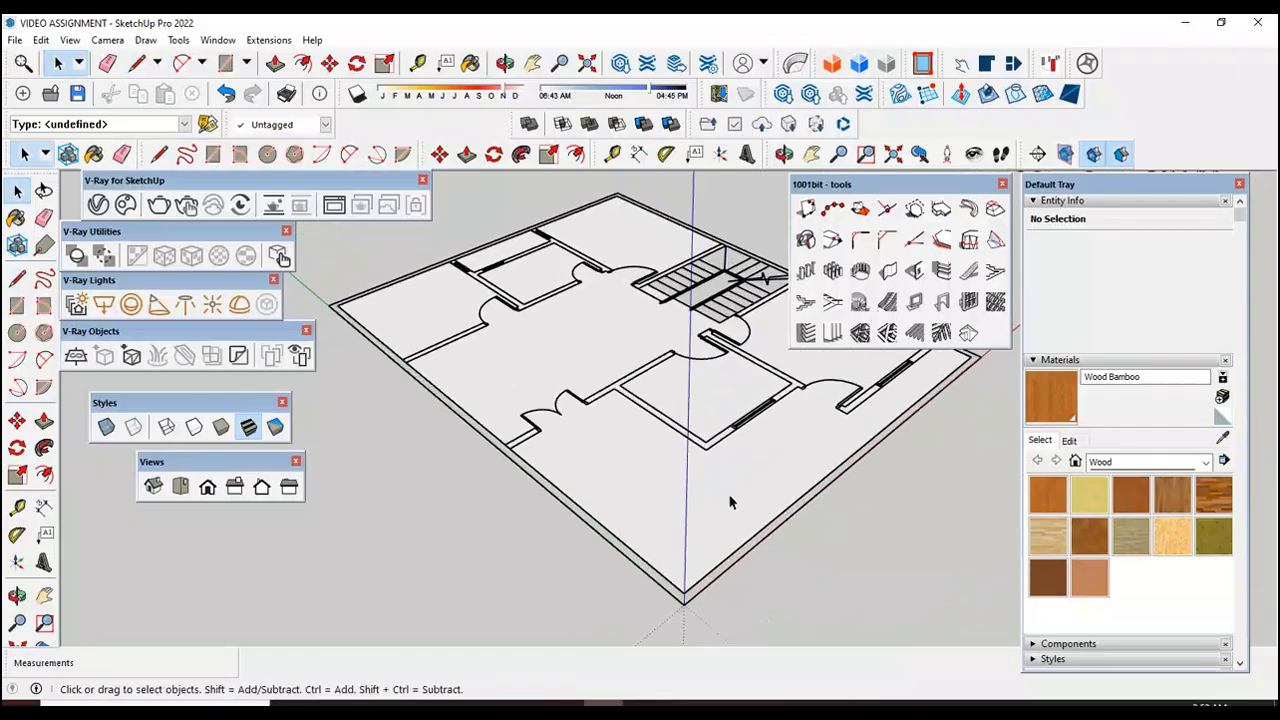
{"action": "triple_click", "coordinate": [730, 503]}
{"action": "right_click", "coordinate": [730, 500]}
{"action": "left_click", "coordinate": [775, 300]}
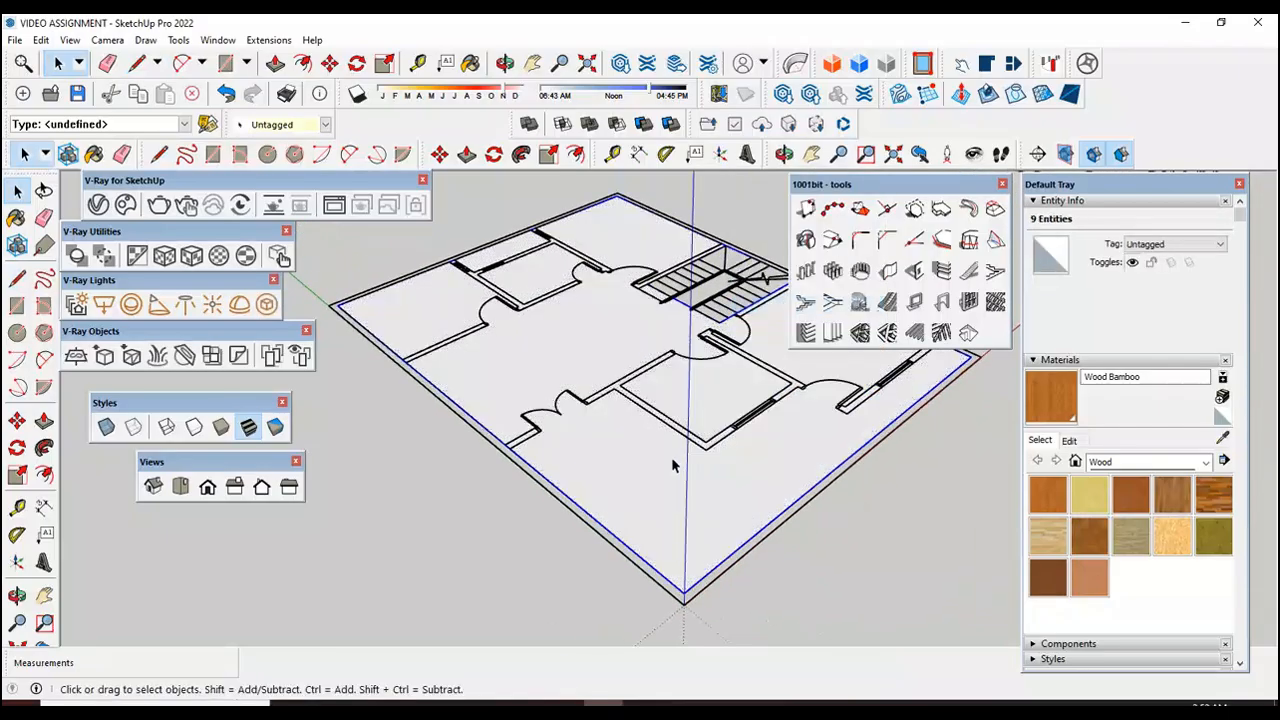
Step: Open the floor group for editing and extrude its face 6"
{"action": "double_click", "coordinate": [665, 463]}
{"action": "left_click", "coordinate": [44, 420]}
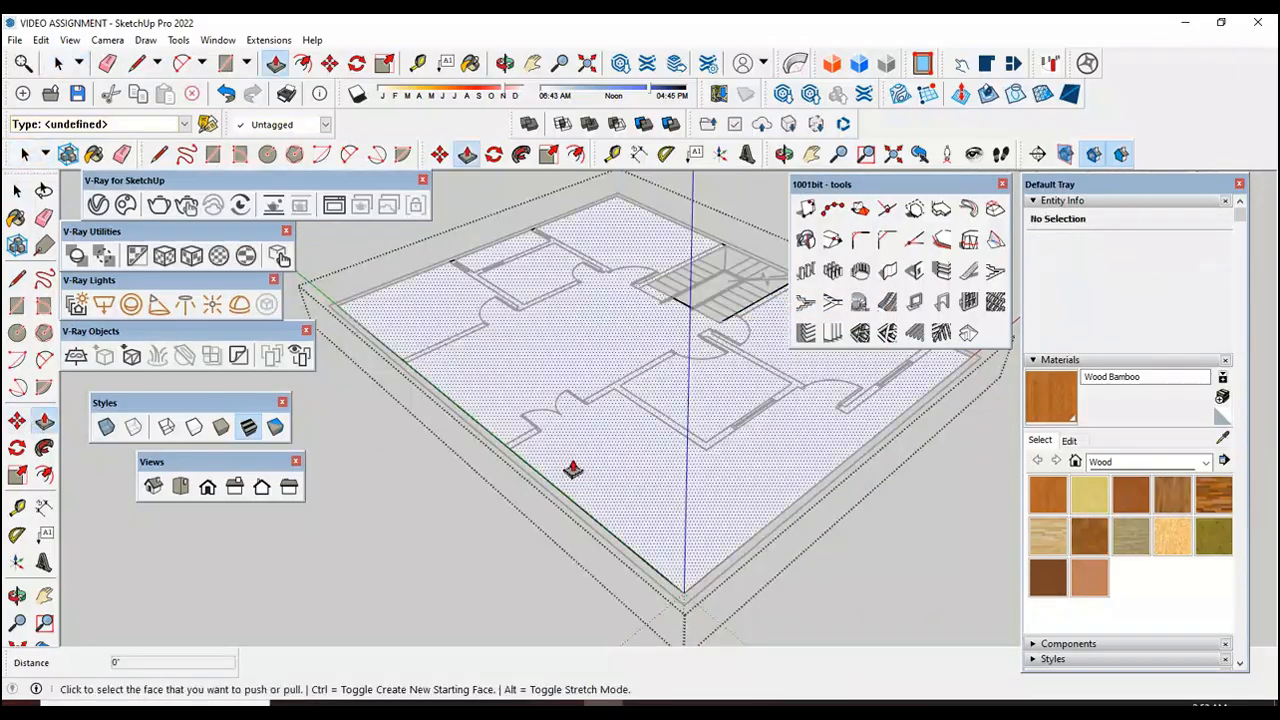
{"action": "left_click", "coordinate": [572, 470]}
{"action": "type", "text": "6'"}
{"action": "key", "text": "Return"}
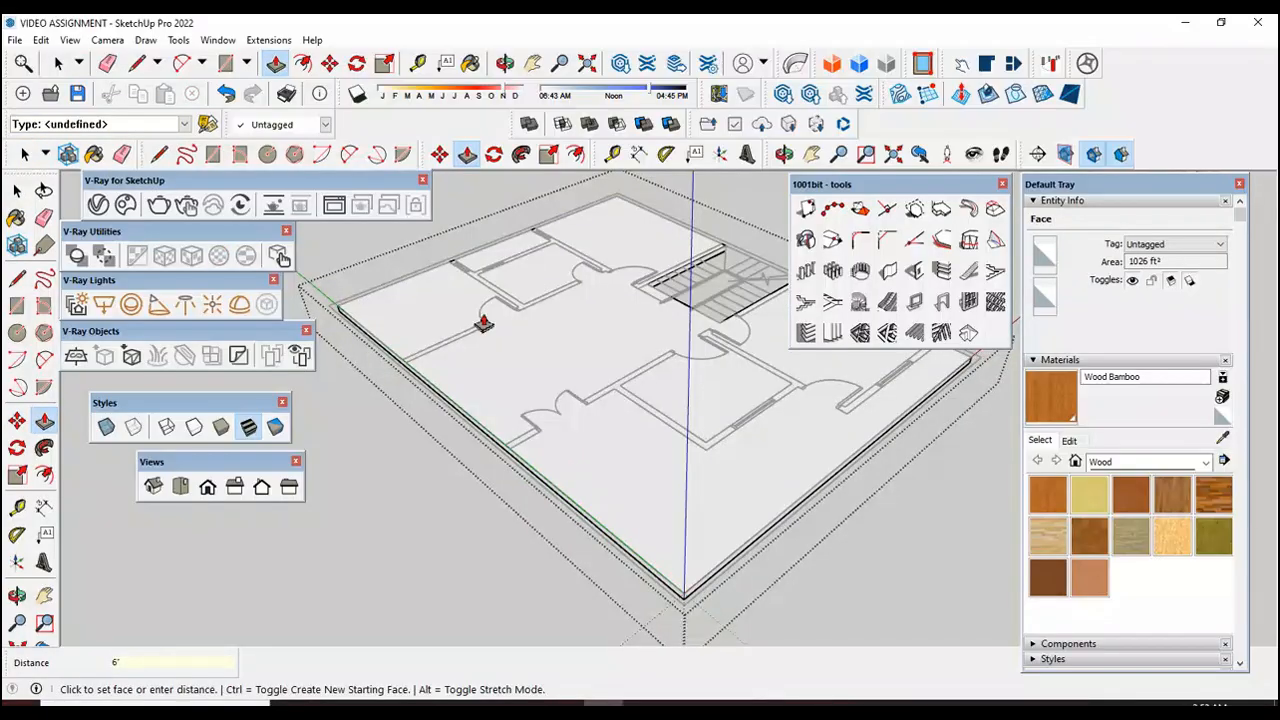
{"action": "key", "text": "space"}
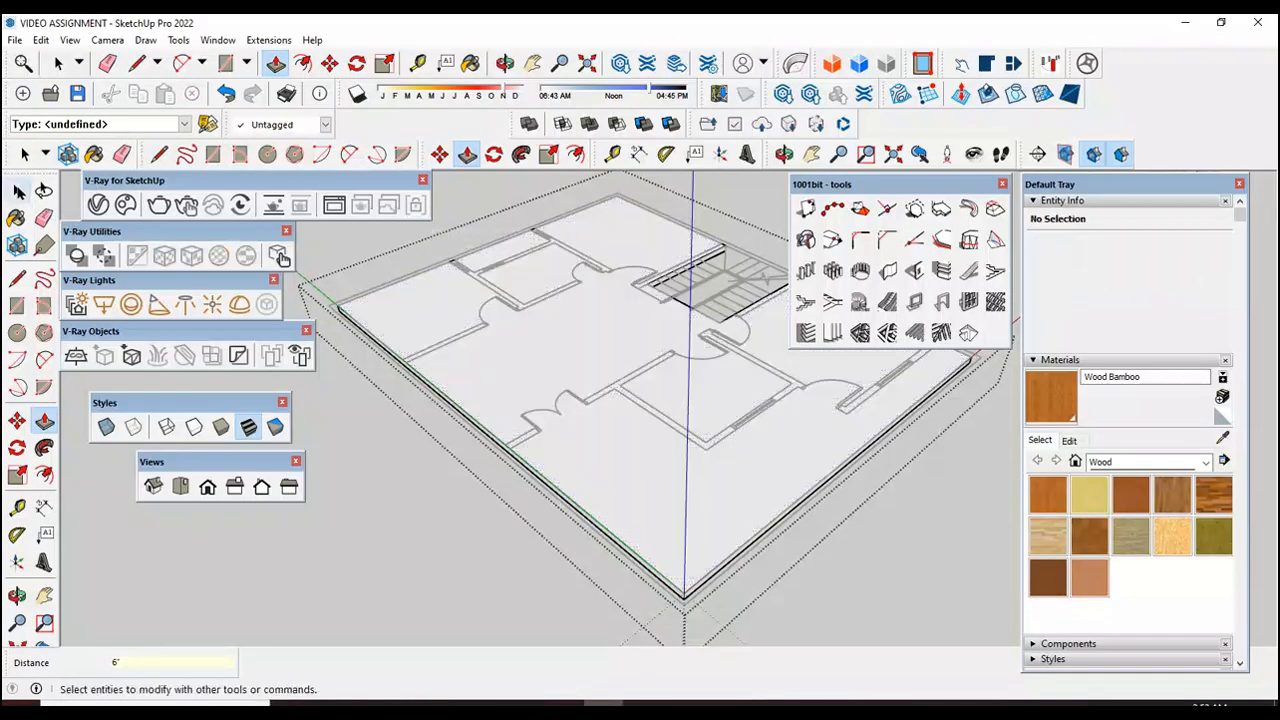
Step: Remove the existing first floor slab from the top of the house walls
{"action": "scroll", "coordinate": [449, 549], "scroll_direction": "down", "scroll_amount": 6}
{"action": "scroll", "coordinate": [426, 501], "scroll_direction": "down", "scroll_amount": 2}
{"action": "scroll", "coordinate": [743, 316], "scroll_direction": "up", "scroll_amount": 3}
{"action": "scroll", "coordinate": [586, 395], "scroll_direction": "down", "scroll_amount": 3}
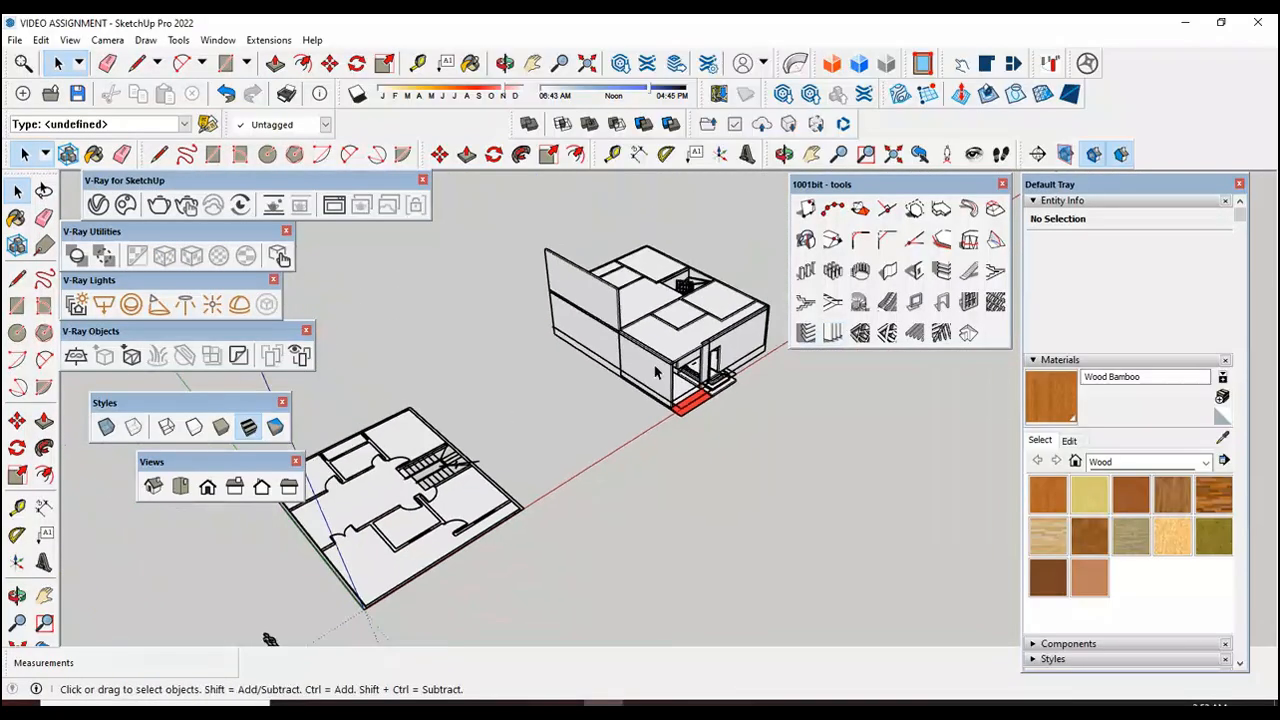
{"action": "scroll", "coordinate": [586, 401], "scroll_direction": "up", "scroll_amount": 6}
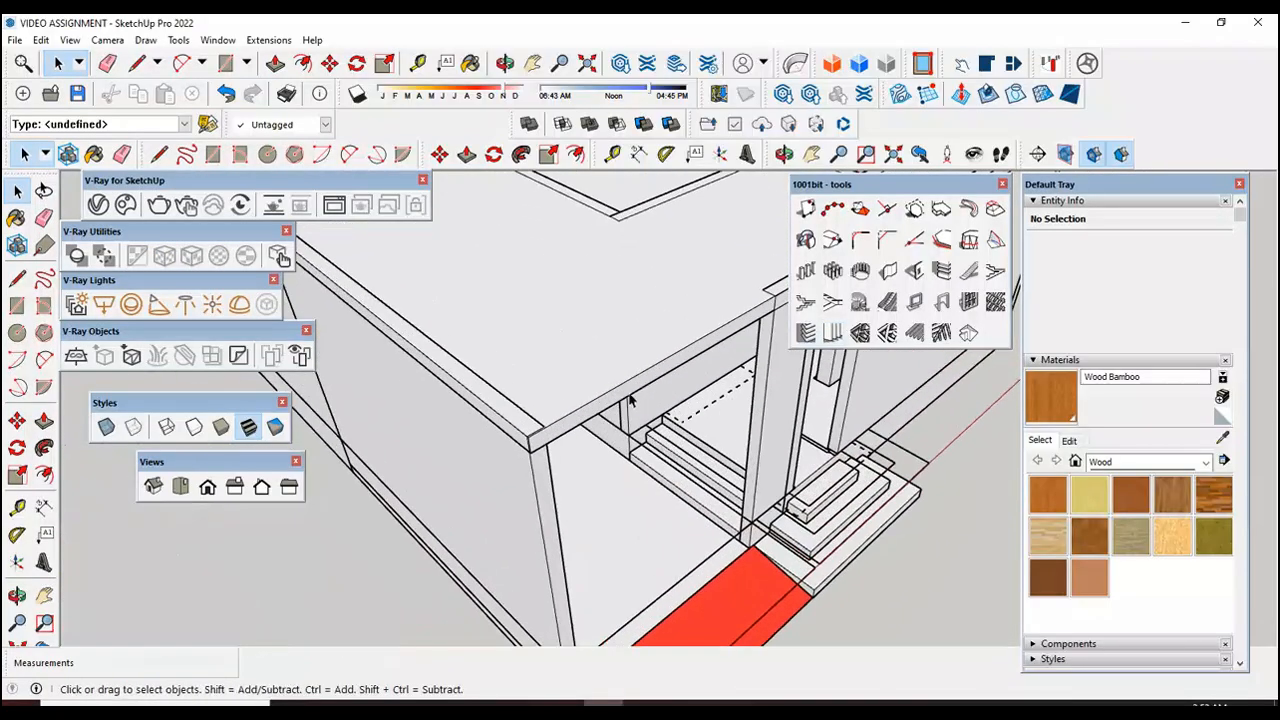
{"action": "left_click", "coordinate": [630, 400]}
{"action": "scroll", "coordinate": [630, 400], "scroll_direction": "down", "scroll_amount": 10}
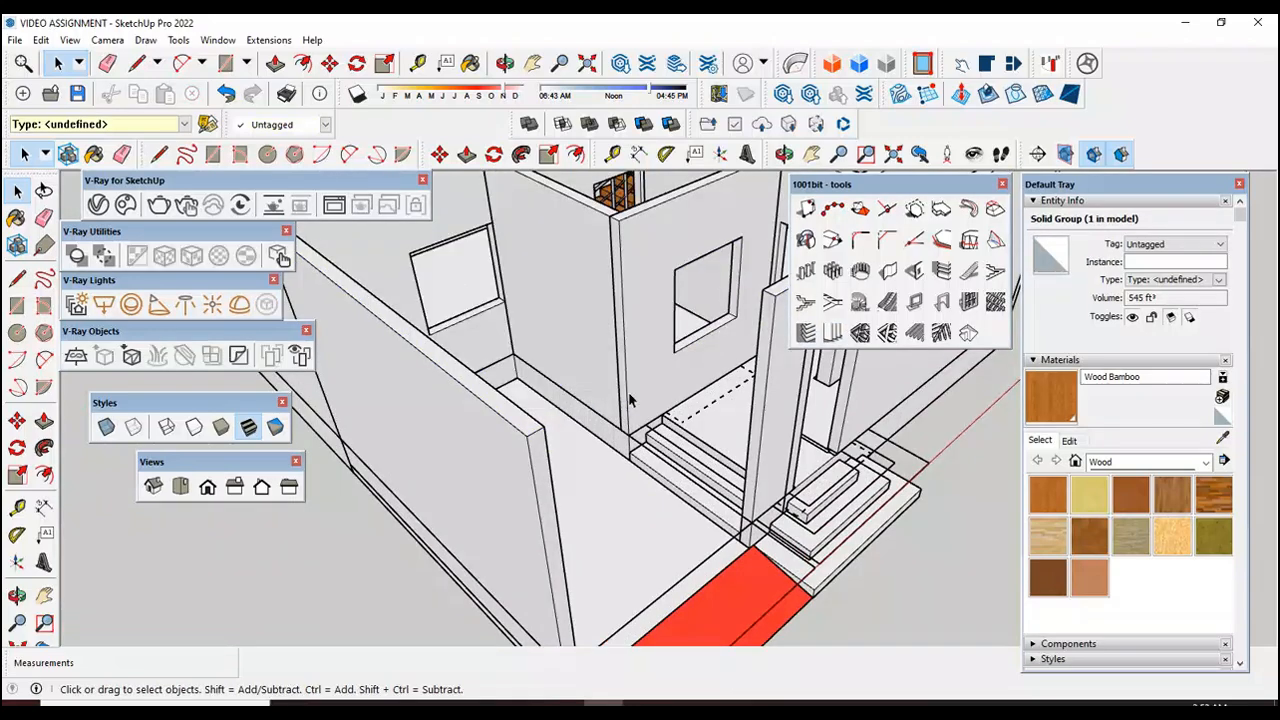
Step: Move the new slab group from the plan onto the house, matching the plan's outer corner to the front wall's outer top corner
{"action": "scroll", "coordinate": [396, 571], "scroll_direction": "up", "scroll_amount": 6}
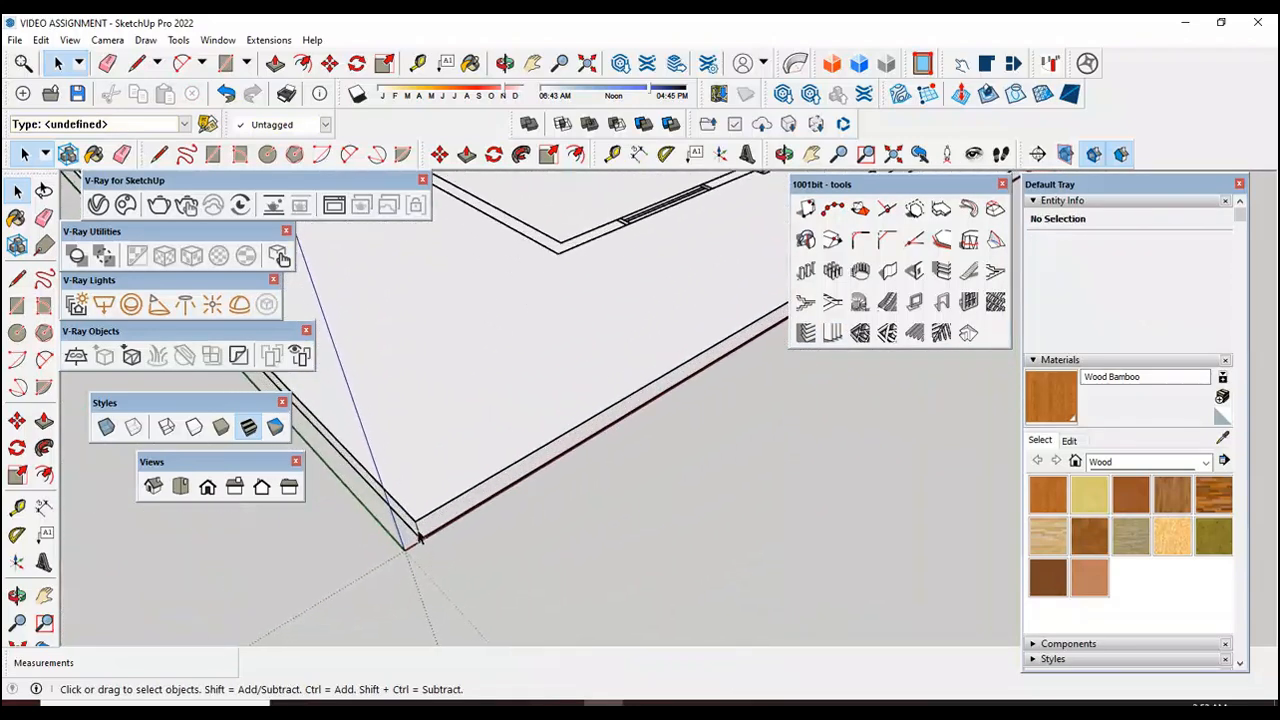
{"action": "left_click", "coordinate": [418, 534]}
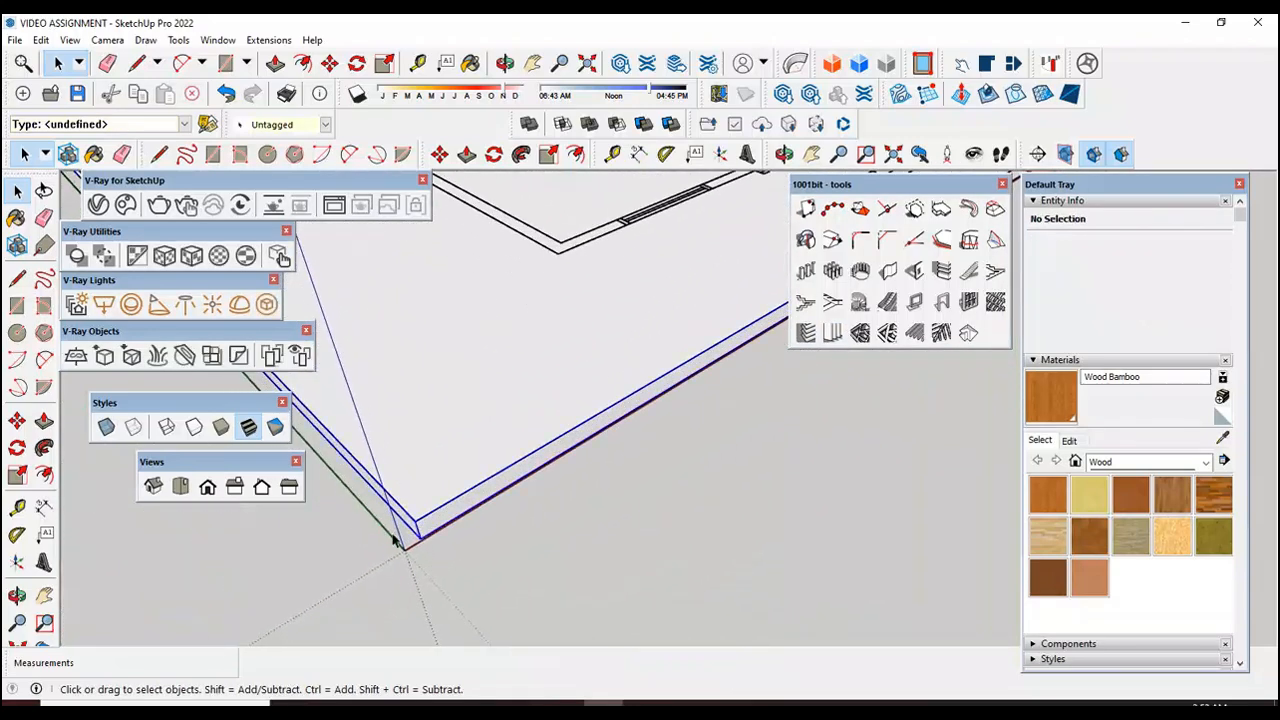
{"action": "left_click", "coordinate": [17, 423]}
{"action": "scroll", "coordinate": [380, 560], "scroll_direction": "up", "scroll_amount": 3}
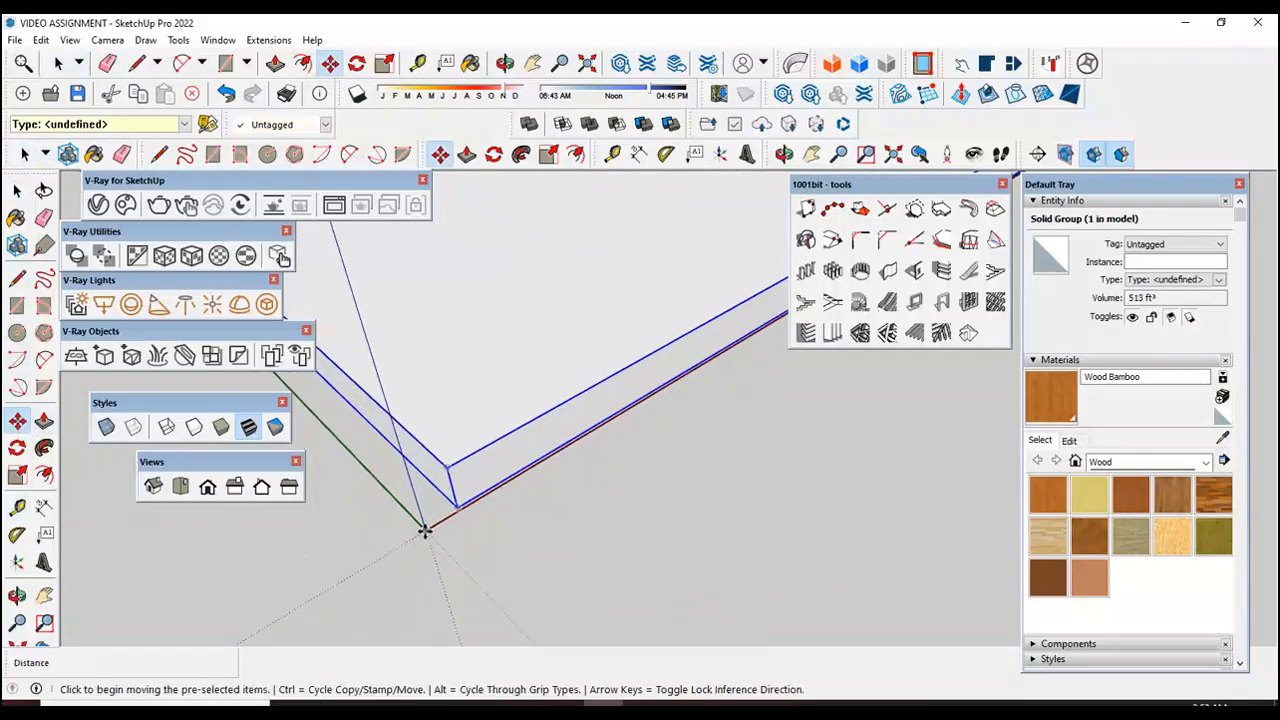
{"action": "left_click", "coordinate": [425, 530]}
{"action": "scroll", "coordinate": [420, 535], "scroll_direction": "down", "scroll_amount": 5}
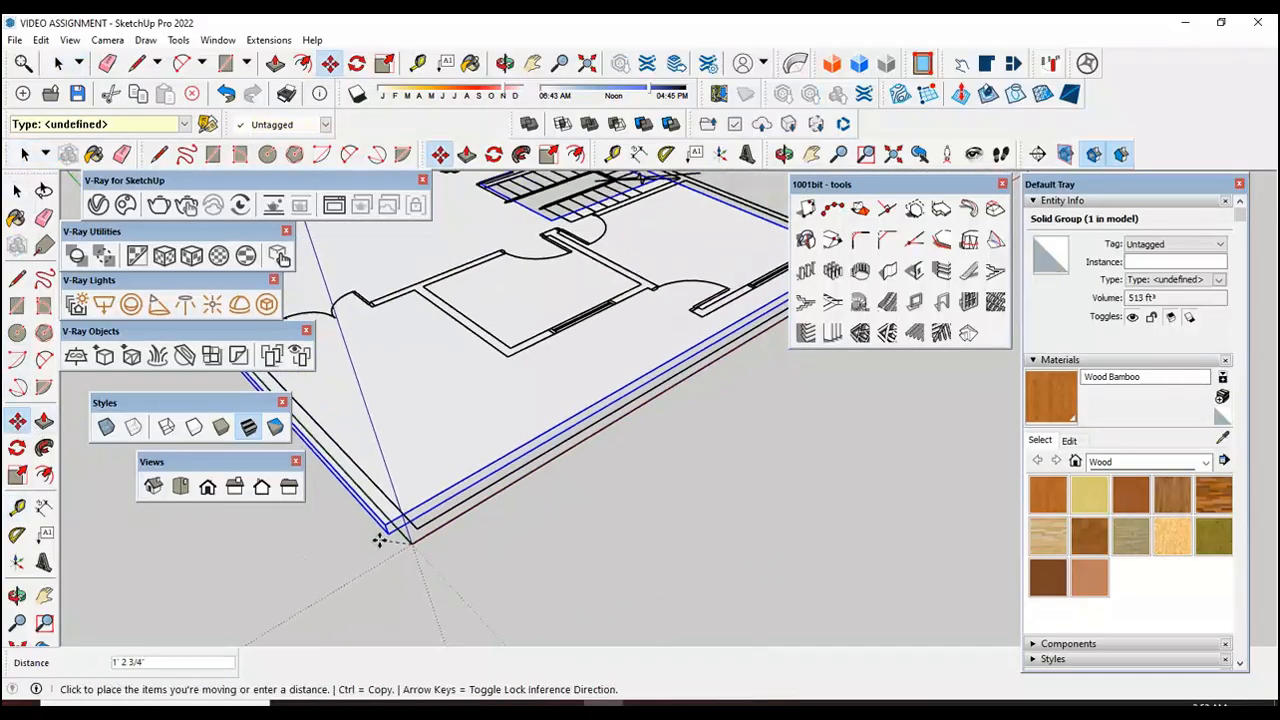
{"action": "scroll", "coordinate": [385, 552], "scroll_direction": "down", "scroll_amount": 5}
{"action": "scroll", "coordinate": [608, 393], "scroll_direction": "up", "scroll_amount": 4}
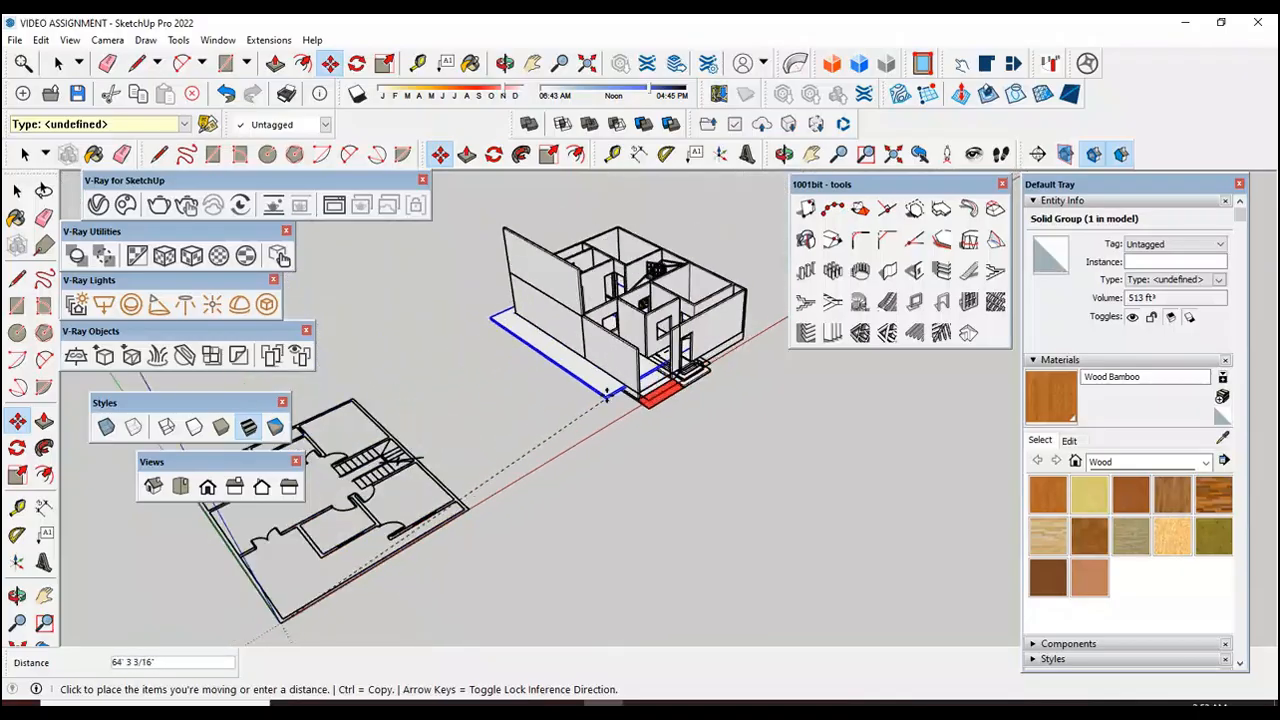
{"action": "scroll", "coordinate": [658, 340], "scroll_direction": "up", "scroll_amount": 6}
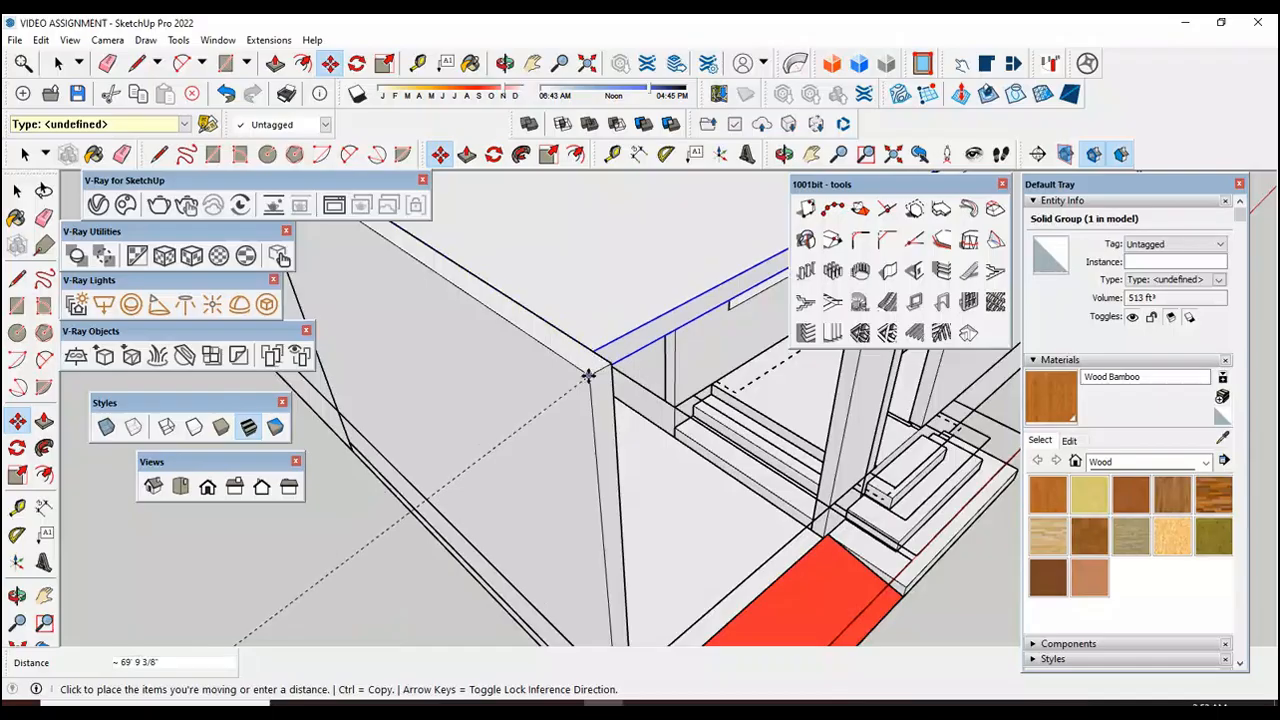
{"action": "left_click", "coordinate": [590, 375]}
{"action": "scroll", "coordinate": [591, 372], "scroll_direction": "down", "scroll_amount": 3}
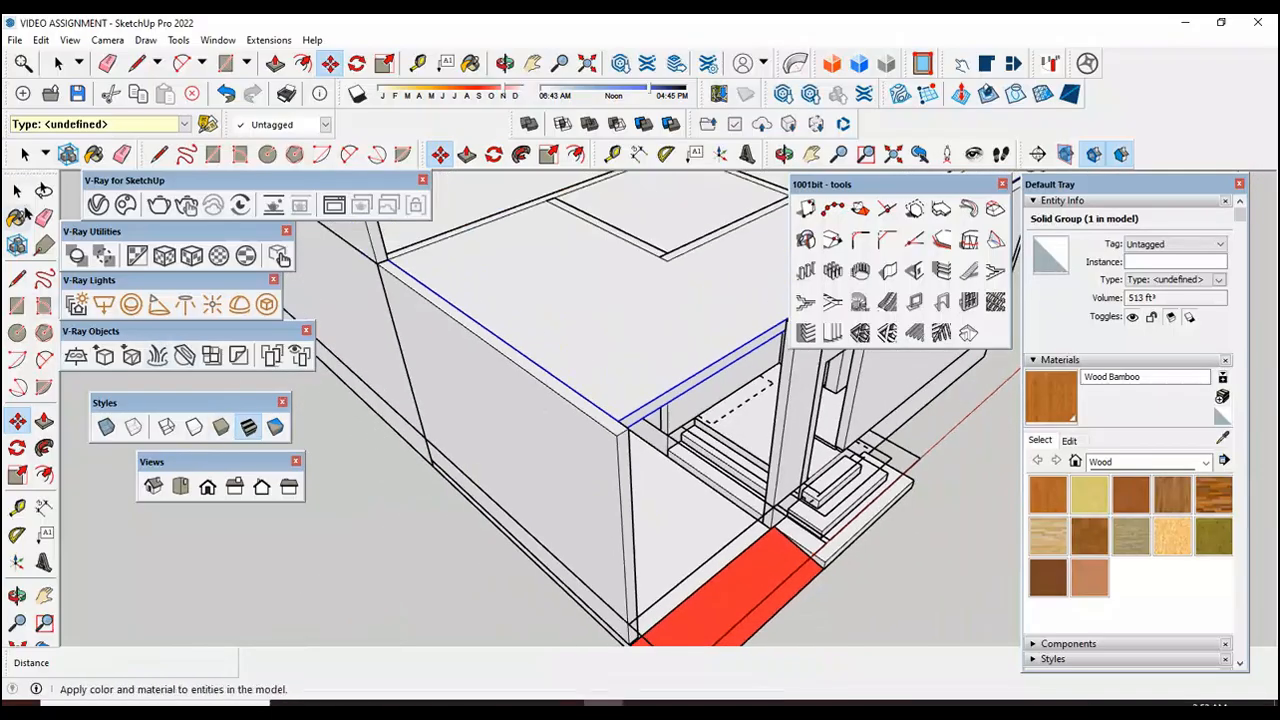
{"action": "left_click", "coordinate": [27, 190]}
{"action": "left_click", "coordinate": [434, 562]}
Step: Examine how the relocated slab sits inside the house walls and beside the raised side wall
{"action": "scroll", "coordinate": [451, 555], "scroll_direction": "down", "scroll_amount": 2}
{"action": "scroll", "coordinate": [598, 450], "scroll_direction": "up", "scroll_amount": 1}
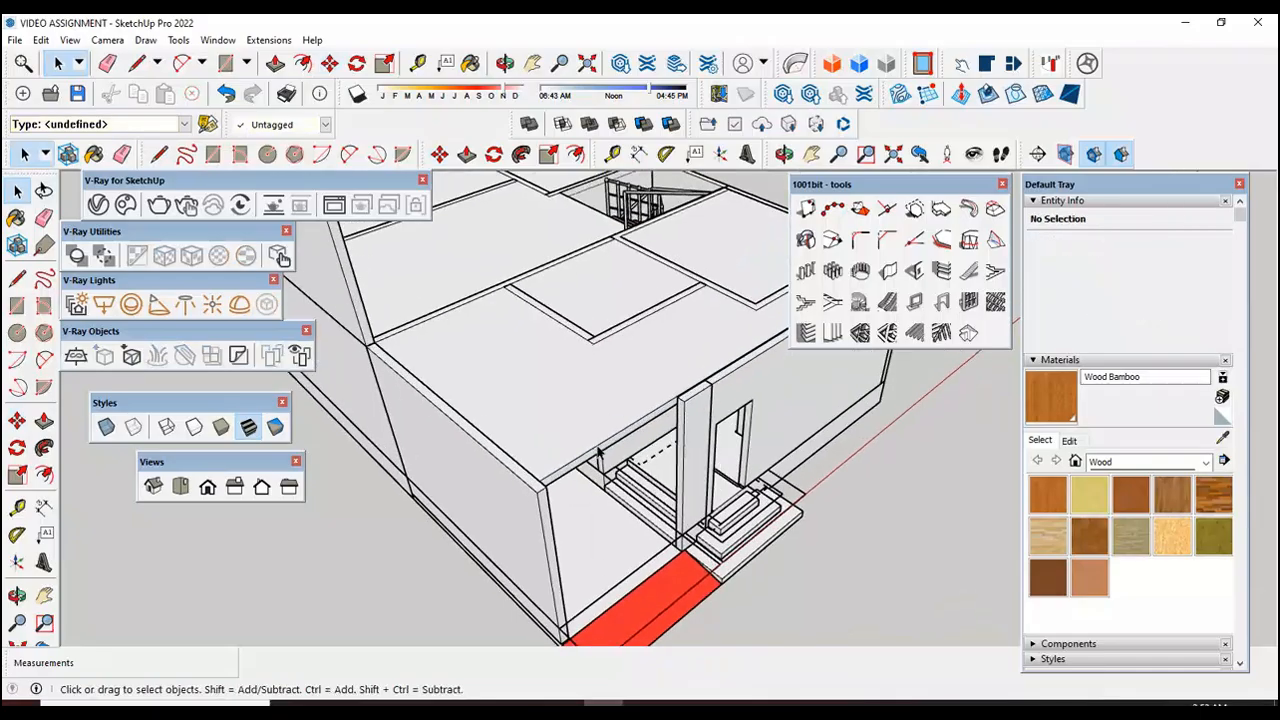
{"action": "left_click", "coordinate": [598, 452]}
{"action": "scroll", "coordinate": [598, 452], "scroll_direction": "down", "scroll_amount": 4}
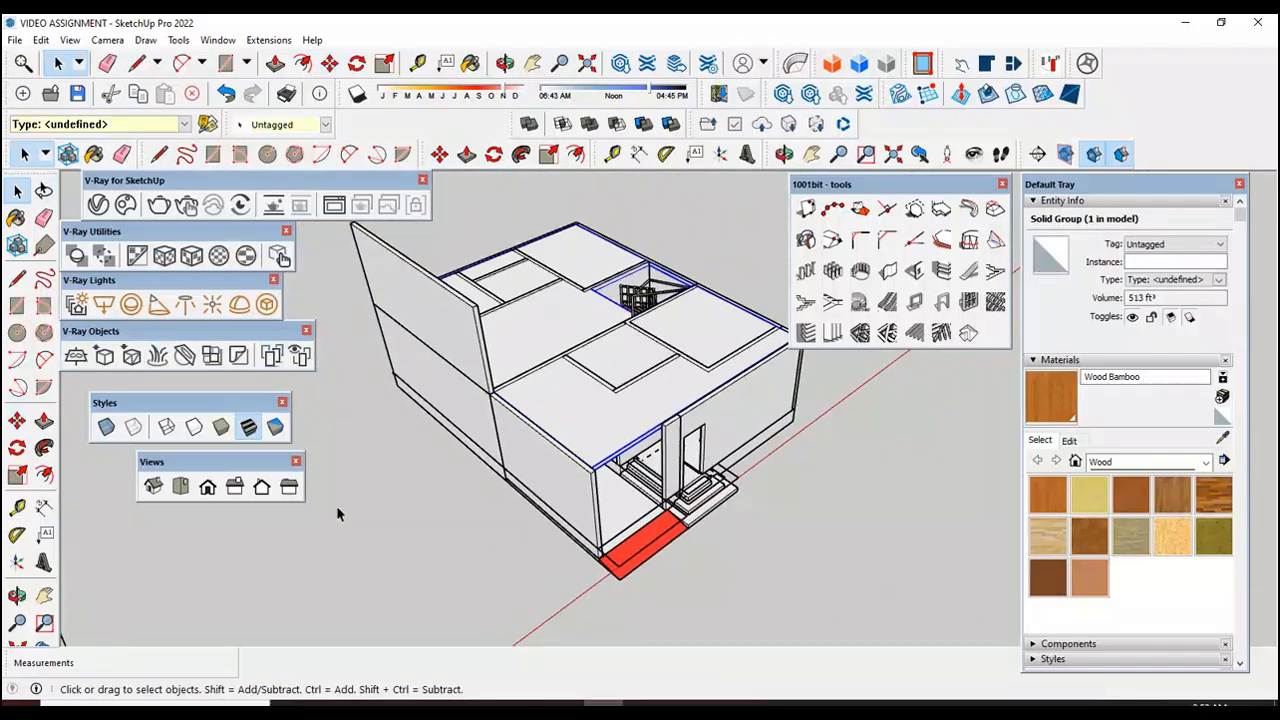
{"action": "left_click", "coordinate": [338, 513]}
{"action": "scroll", "coordinate": [397, 377], "scroll_direction": "up", "scroll_amount": 8}
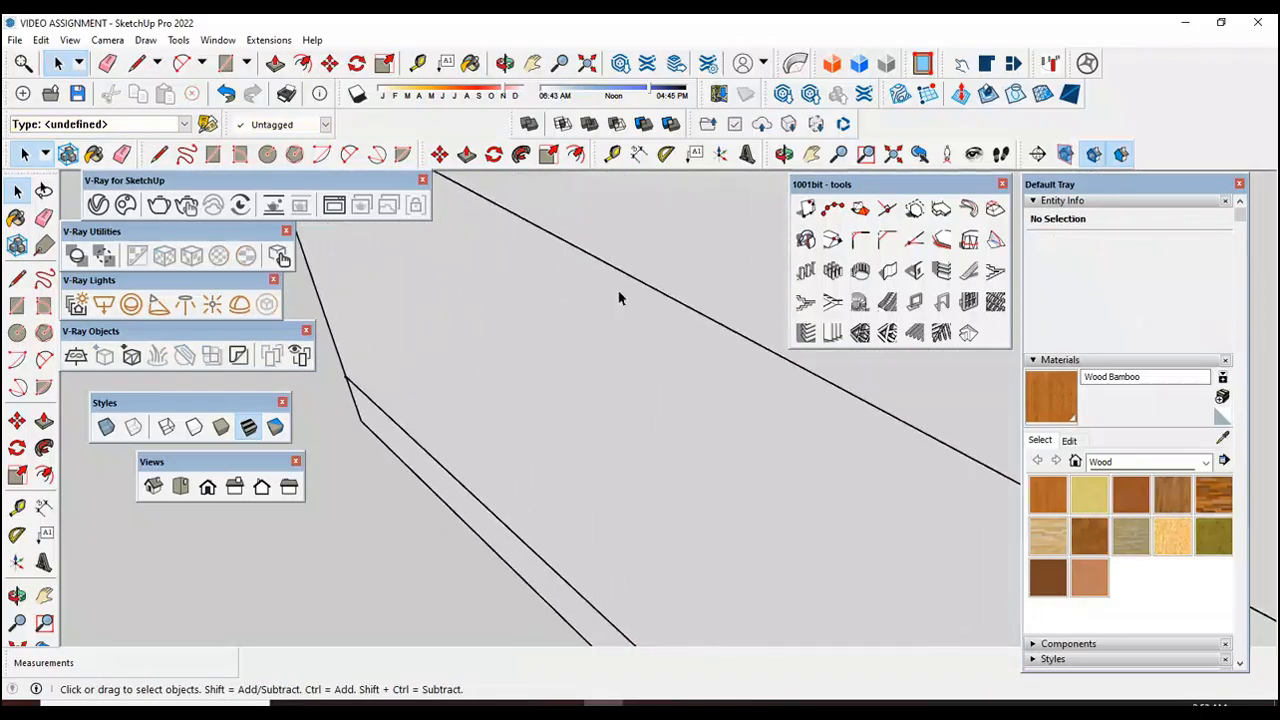
{"action": "scroll", "coordinate": [589, 369], "scroll_direction": "down", "scroll_amount": 2}
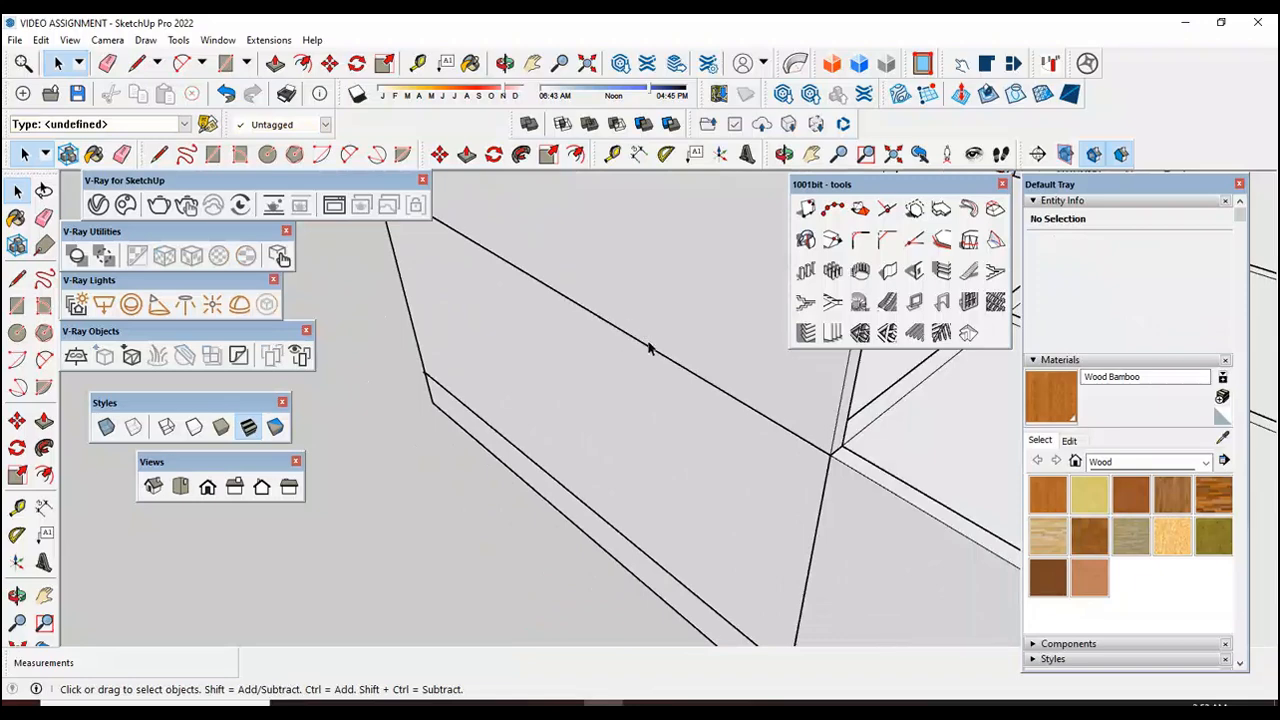
{"action": "left_click", "coordinate": [649, 354]}
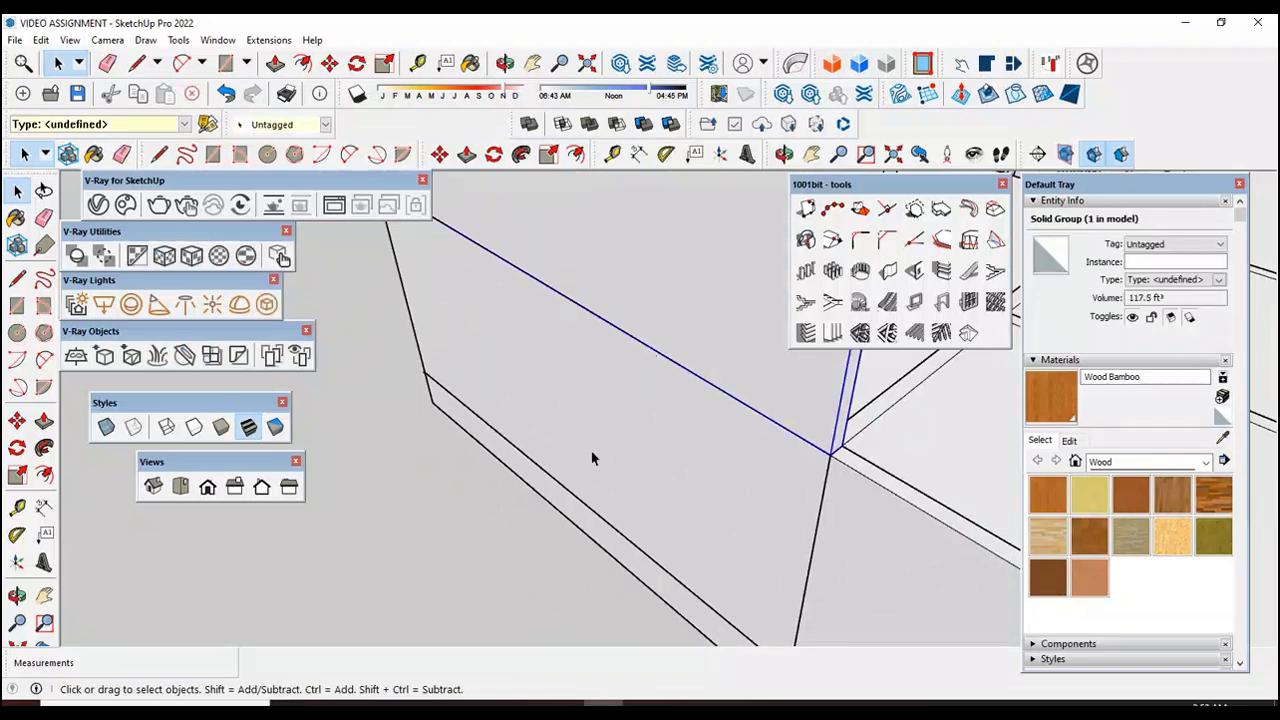
{"action": "left_click", "coordinate": [456, 584]}
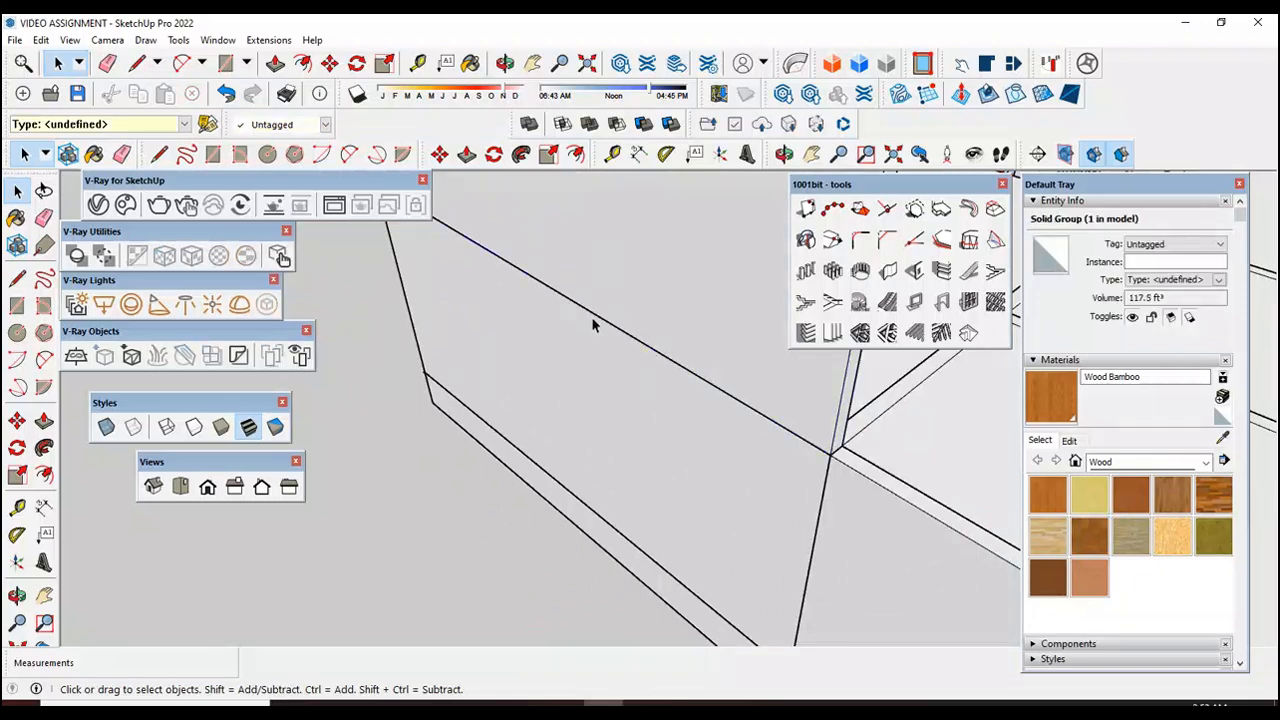
Step: Inspect the stairwell opening and how the top stair tread meets the new slab and walls
{"action": "left_click", "coordinate": [17, 596]}
{"action": "left_click_drag", "start_coordinate": [551, 505], "coordinate": [674, 520]}
{"action": "scroll", "coordinate": [683, 460], "scroll_direction": "down", "scroll_amount": 5}
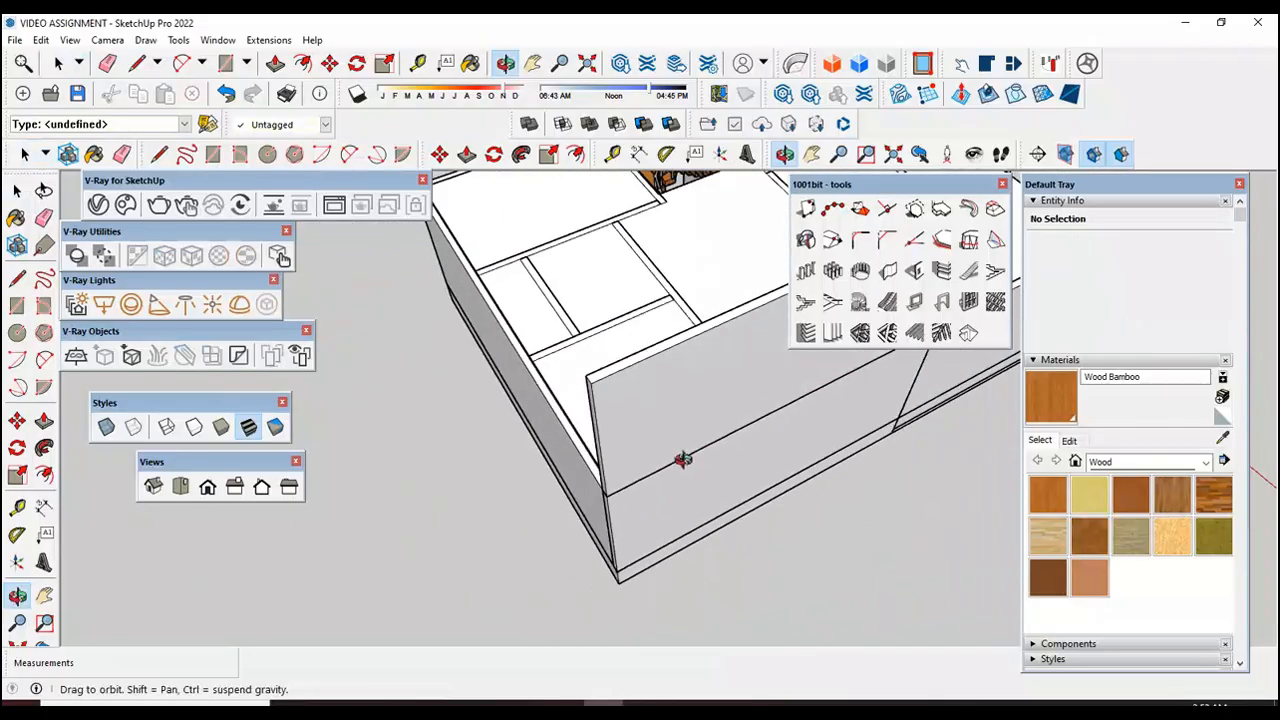
{"action": "left_click_drag", "start_coordinate": [570, 462], "coordinate": [511, 353]}
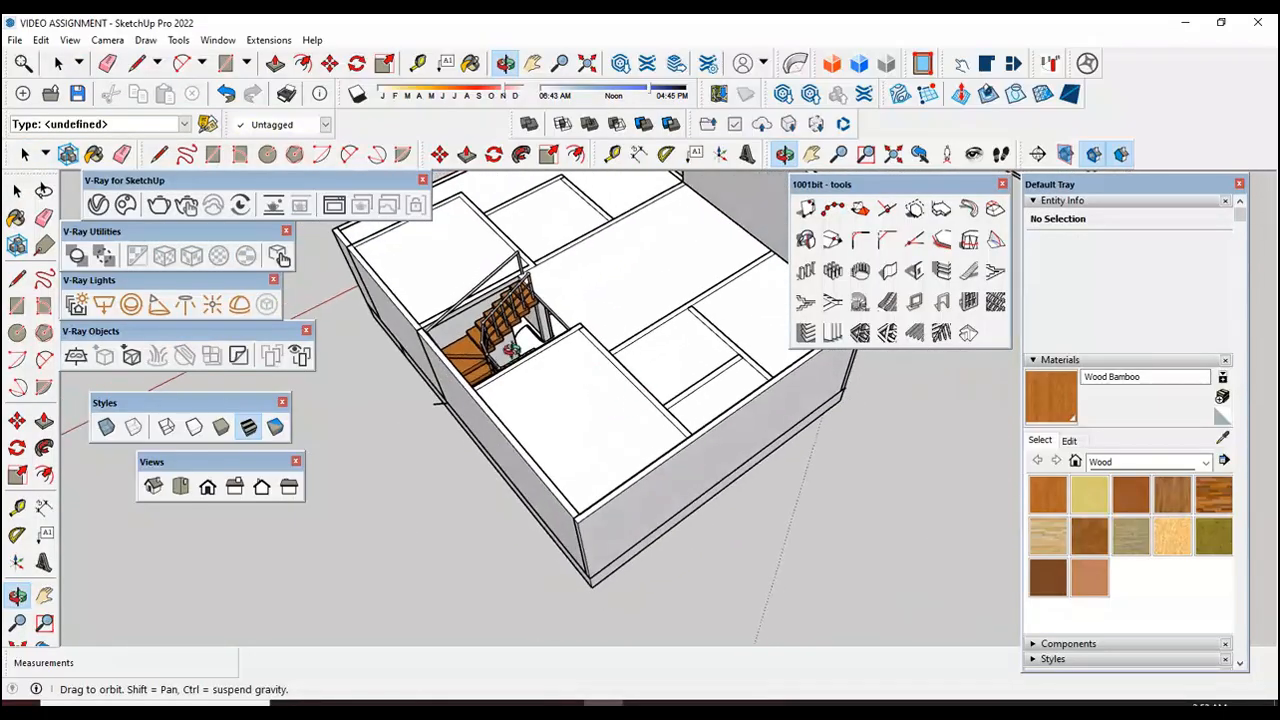
{"action": "scroll", "coordinate": [592, 354], "scroll_direction": "up", "scroll_amount": 6}
{"action": "left_click_drag", "start_coordinate": [592, 354], "coordinate": [583, 283]}
{"action": "scroll", "coordinate": [534, 213], "scroll_direction": "up", "scroll_amount": 8}
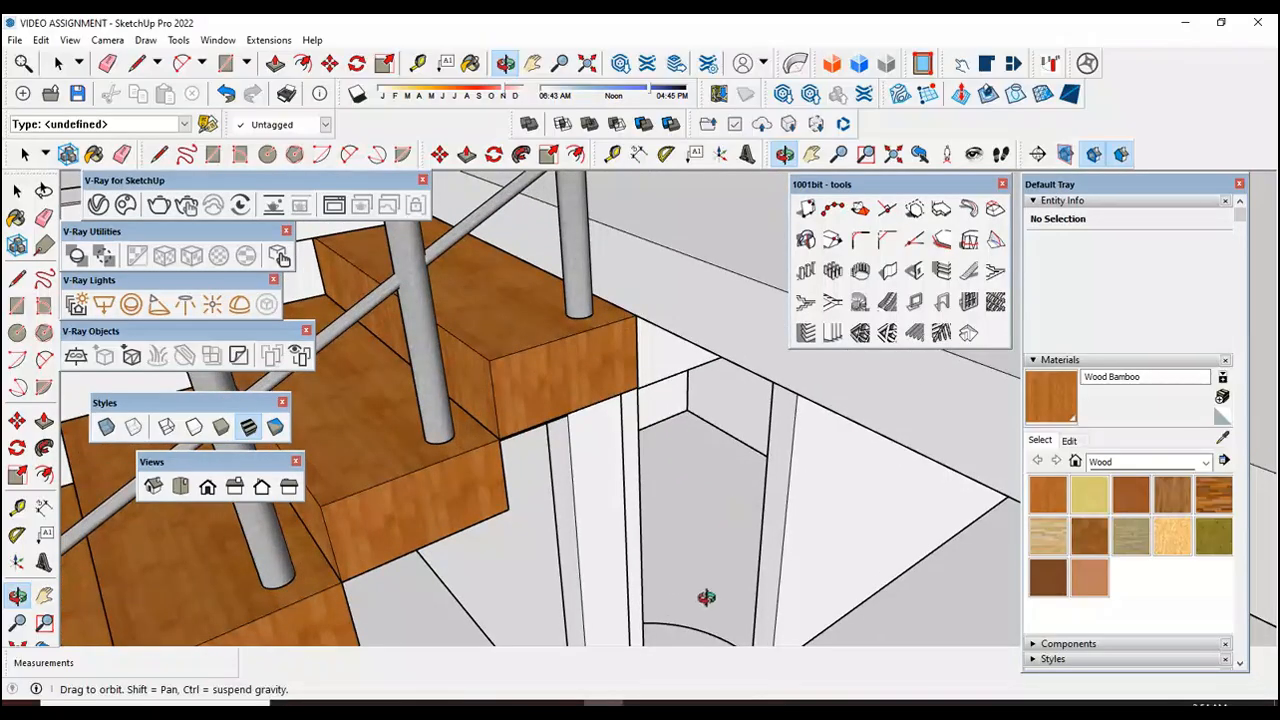
{"action": "scroll", "coordinate": [660, 500], "scroll_direction": "down", "scroll_amount": 5}
{"action": "scroll", "coordinate": [625, 440], "scroll_direction": "up", "scroll_amount": 6}
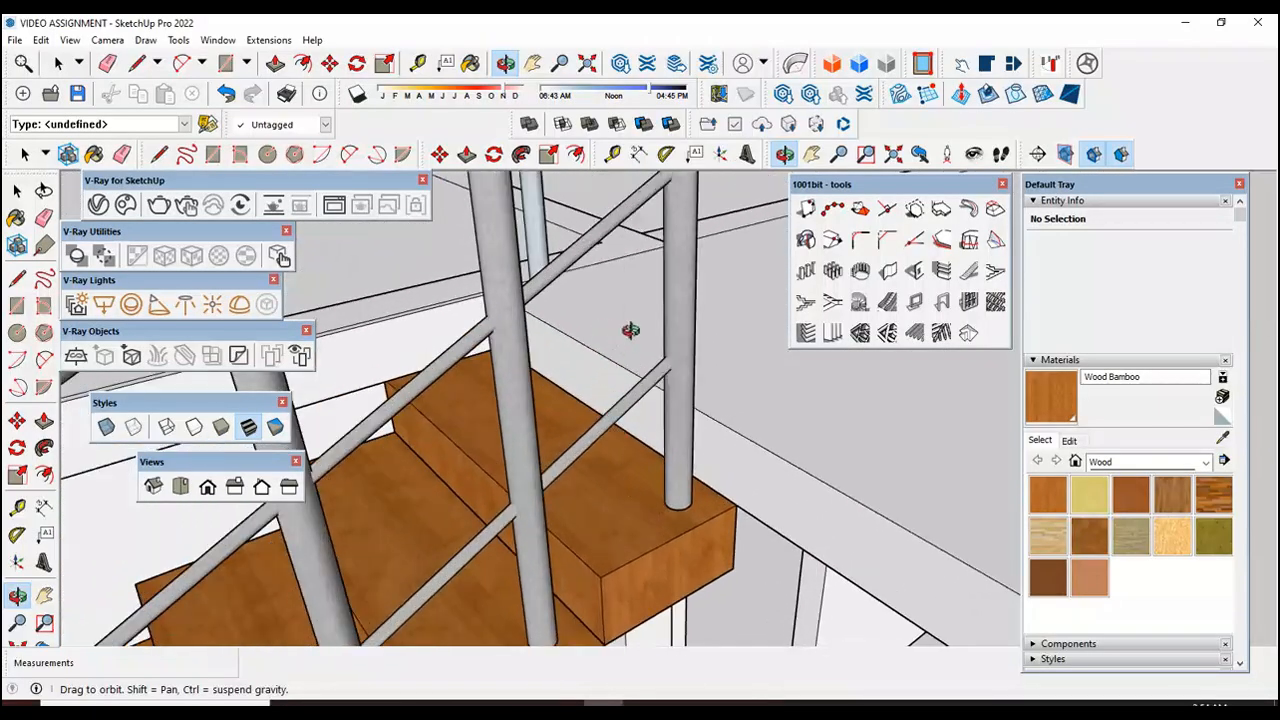
{"action": "scroll", "coordinate": [602, 343], "scroll_direction": "down", "scroll_amount": 10}
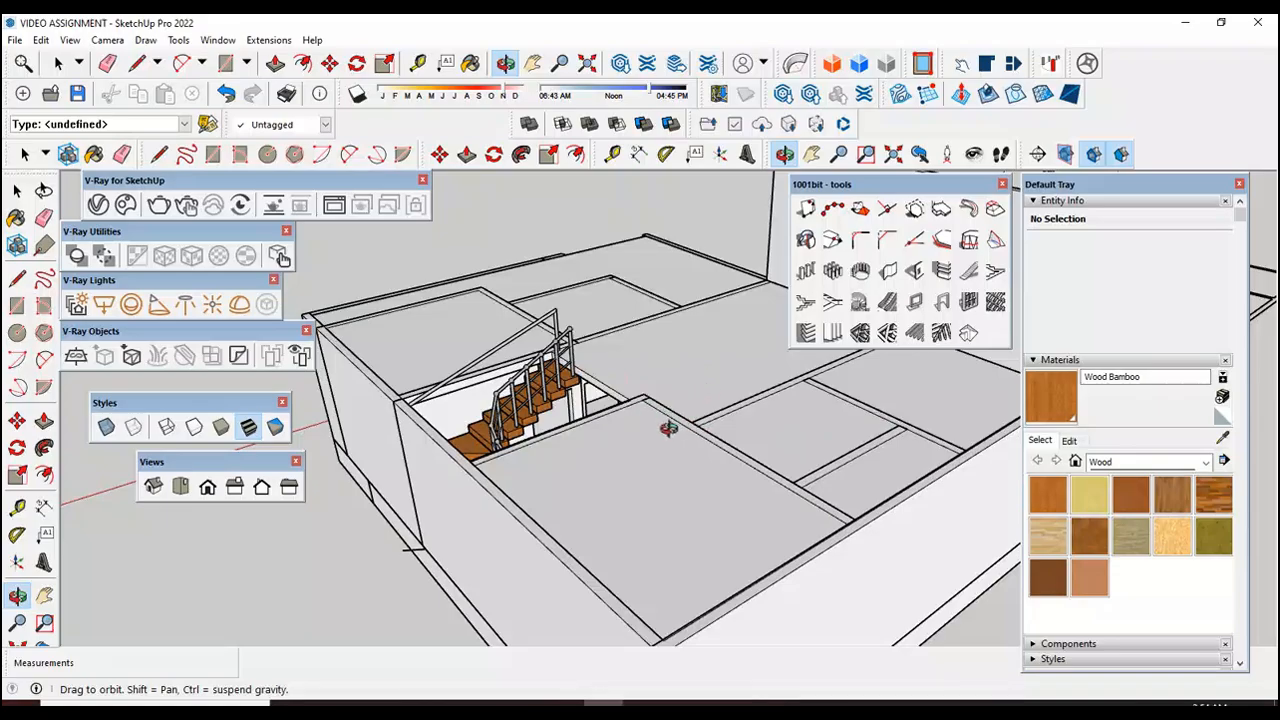
{"action": "scroll", "coordinate": [510, 452], "scroll_direction": "down", "scroll_amount": 3}
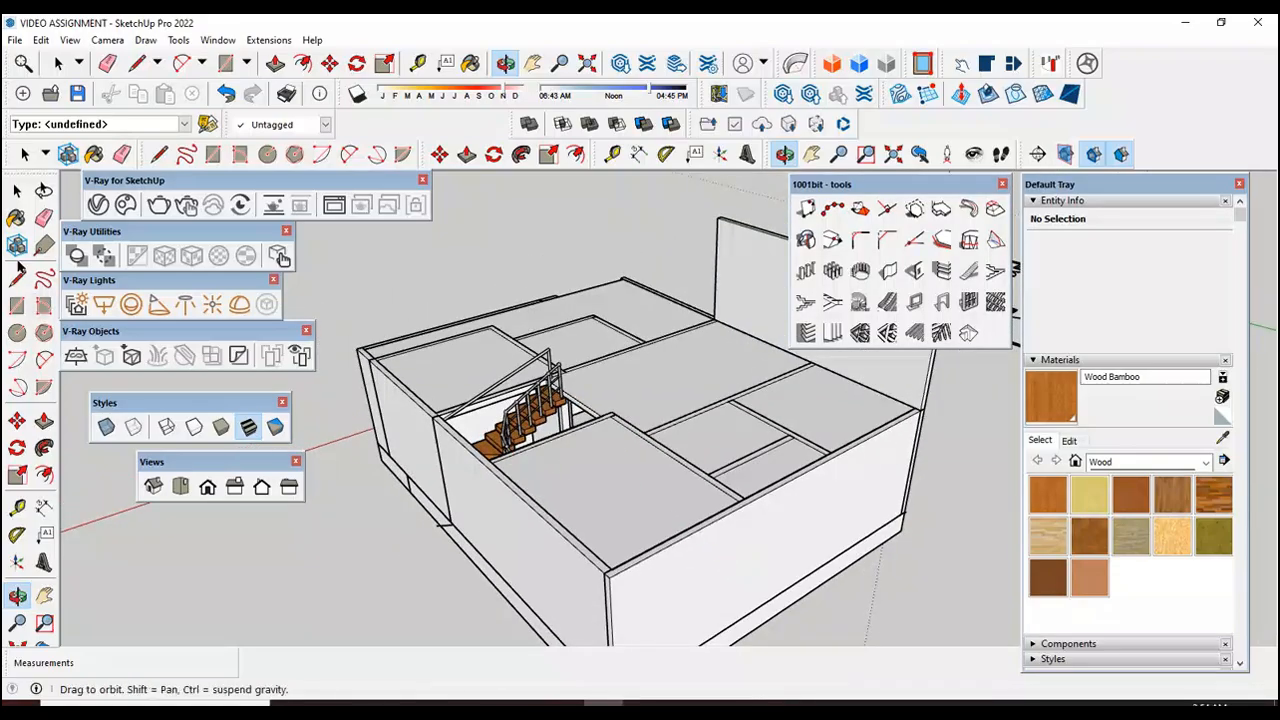
Step: Open the house's rear wall group, extrude its top face up 10', and close the group
{"action": "left_click", "coordinate": [15, 188]}
{"action": "scroll", "coordinate": [478, 388], "scroll_direction": "down", "scroll_amount": 2}
{"action": "scroll", "coordinate": [672, 457], "scroll_direction": "up", "scroll_amount": 2}
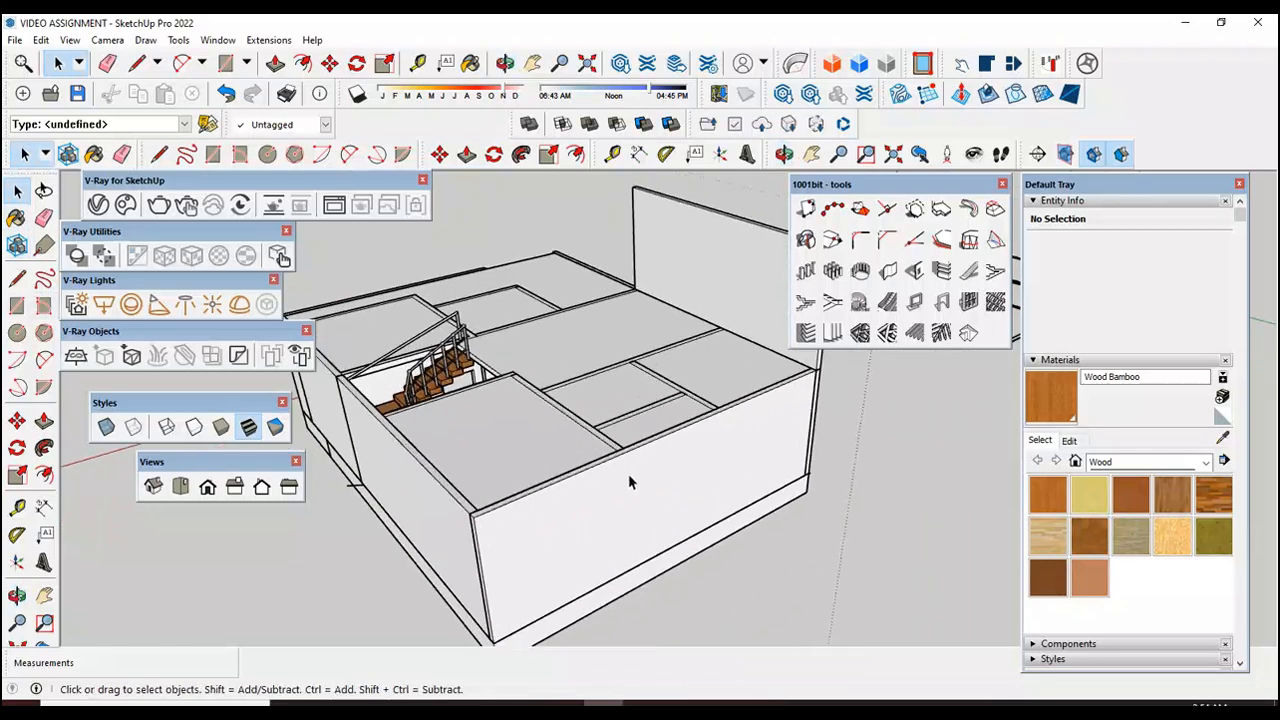
{"action": "scroll", "coordinate": [517, 508], "scroll_direction": "up", "scroll_amount": 3}
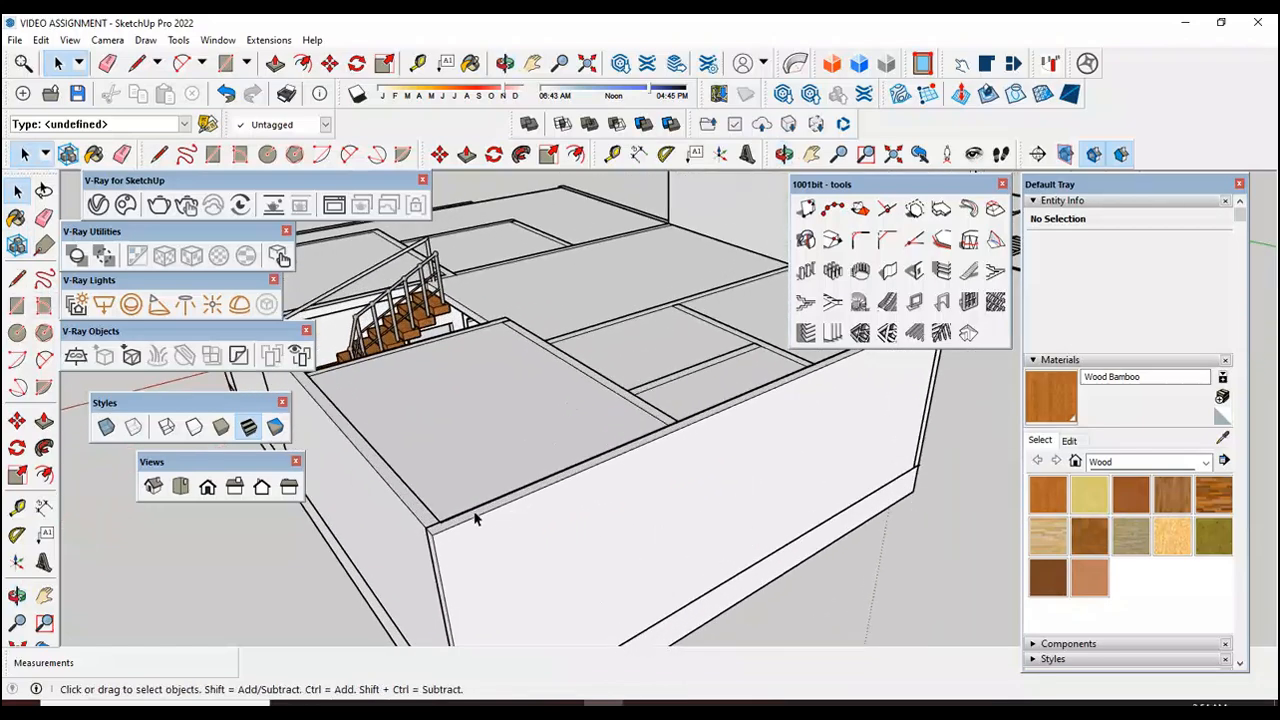
{"action": "left_click", "coordinate": [477, 521]}
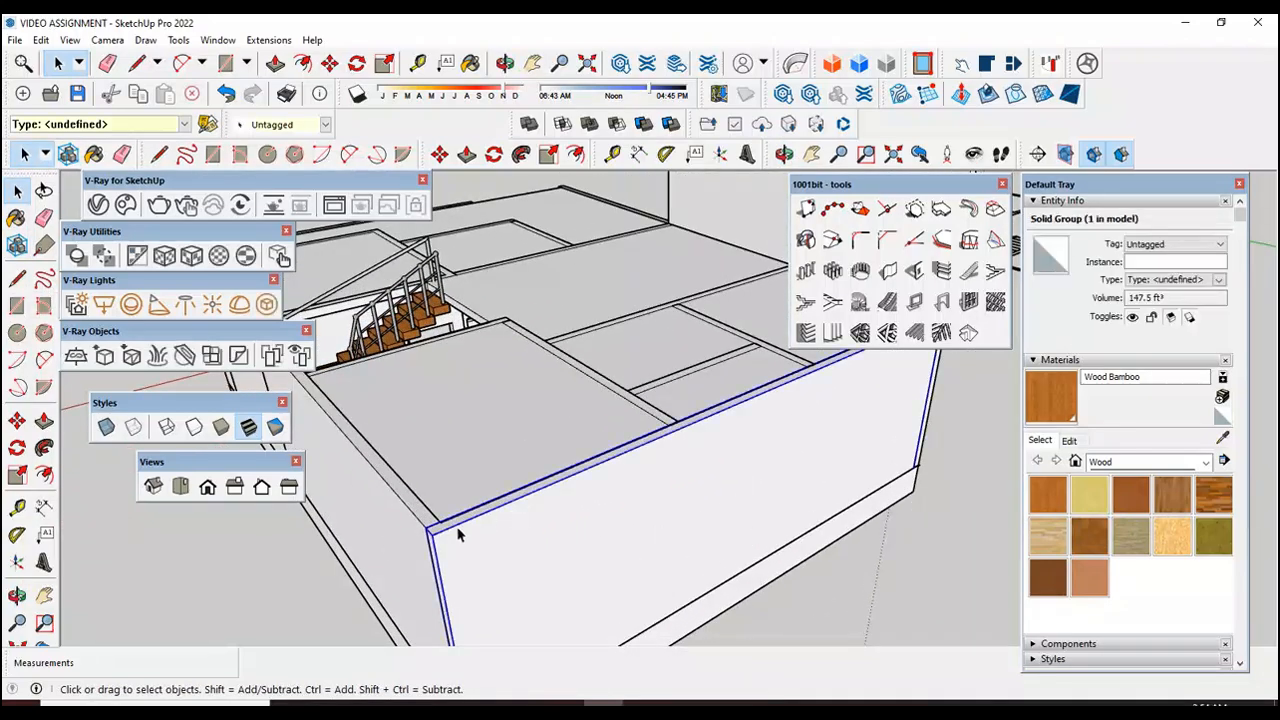
{"action": "scroll", "coordinate": [460, 530], "scroll_direction": "up", "scroll_amount": 5}
{"action": "left_click", "coordinate": [44, 507]}
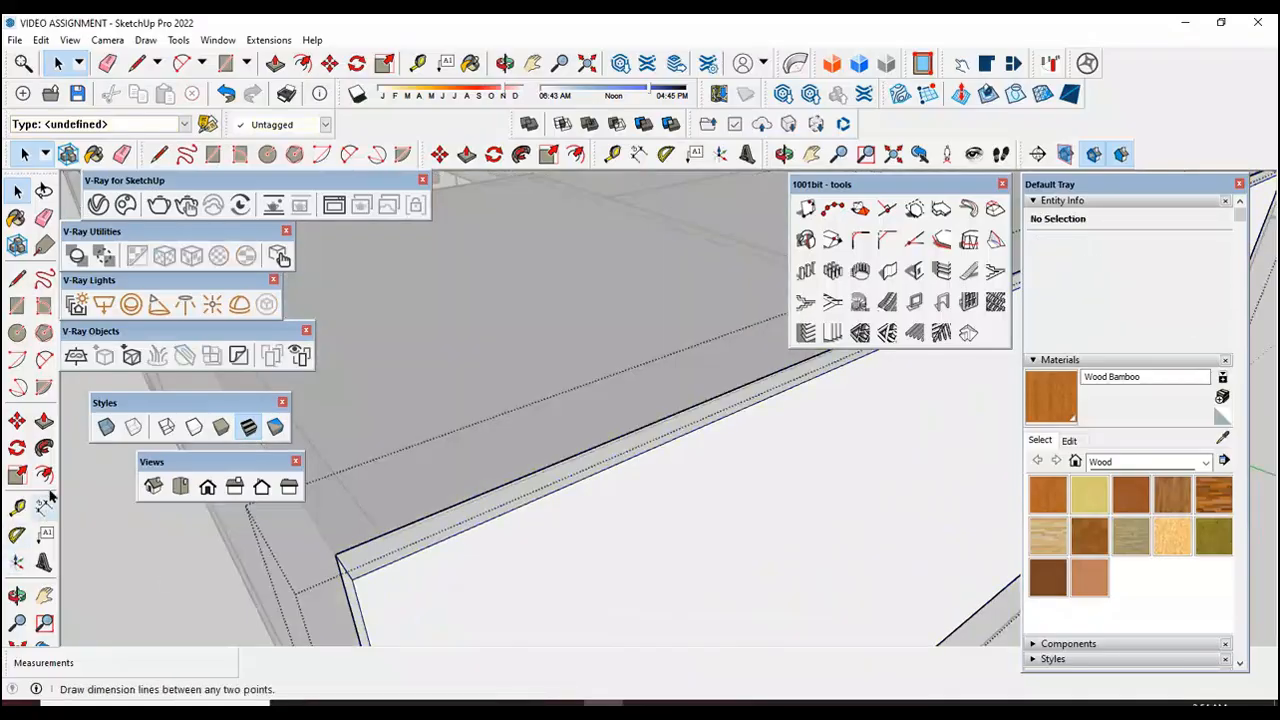
{"action": "left_click", "coordinate": [44, 421]}
{"action": "left_click", "coordinate": [403, 550]}
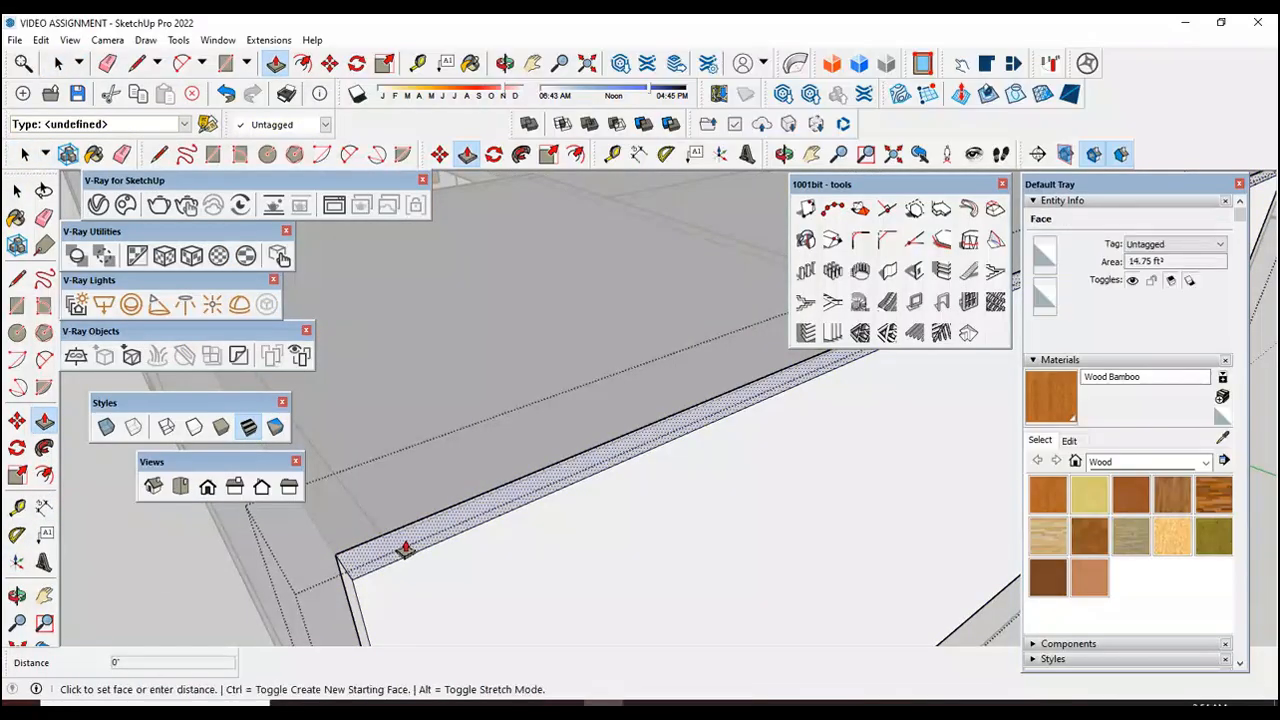
{"action": "scroll", "coordinate": [403, 550], "scroll_direction": "down", "scroll_amount": 5}
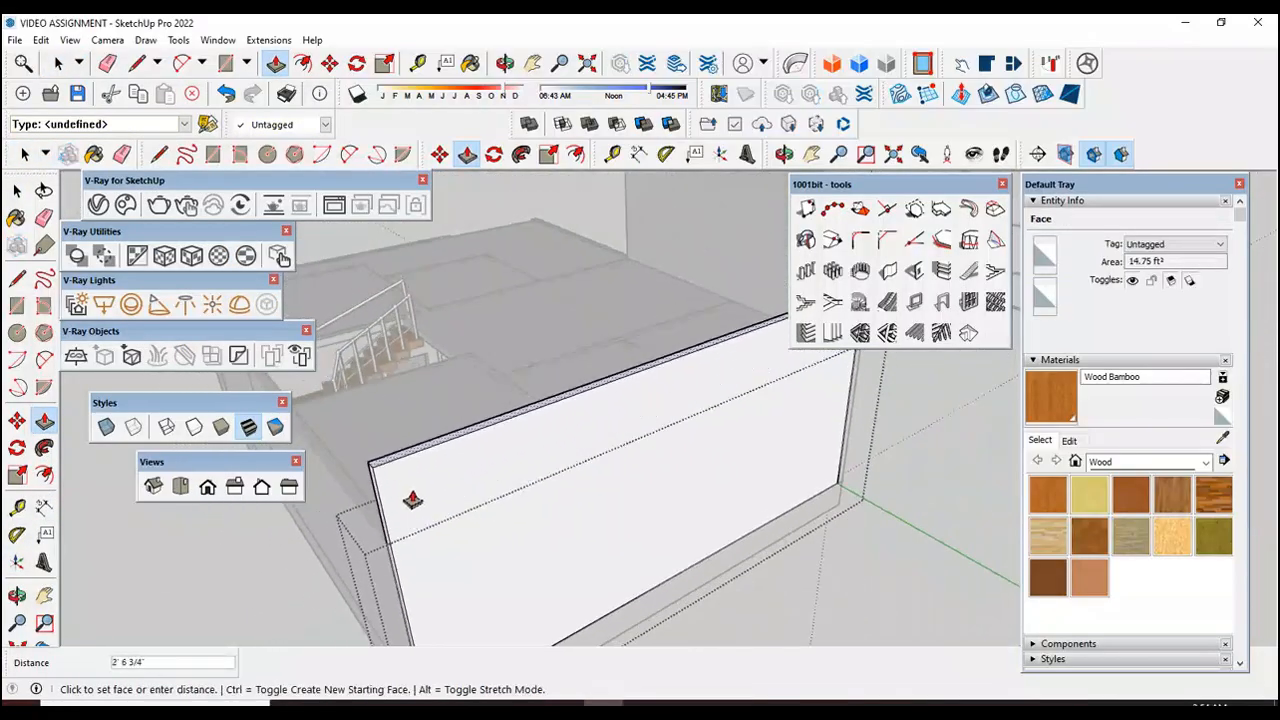
{"action": "scroll", "coordinate": [411, 494], "scroll_direction": "down", "scroll_amount": 3}
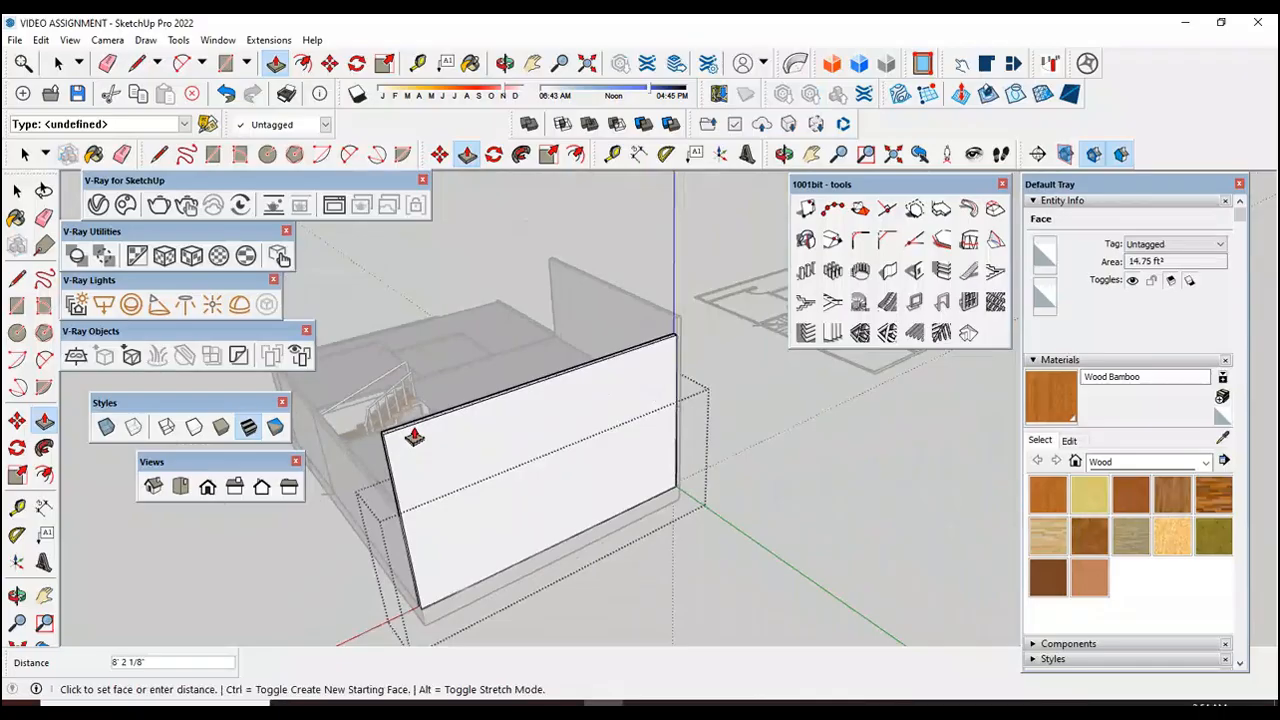
{"action": "key", "text": "Return"}
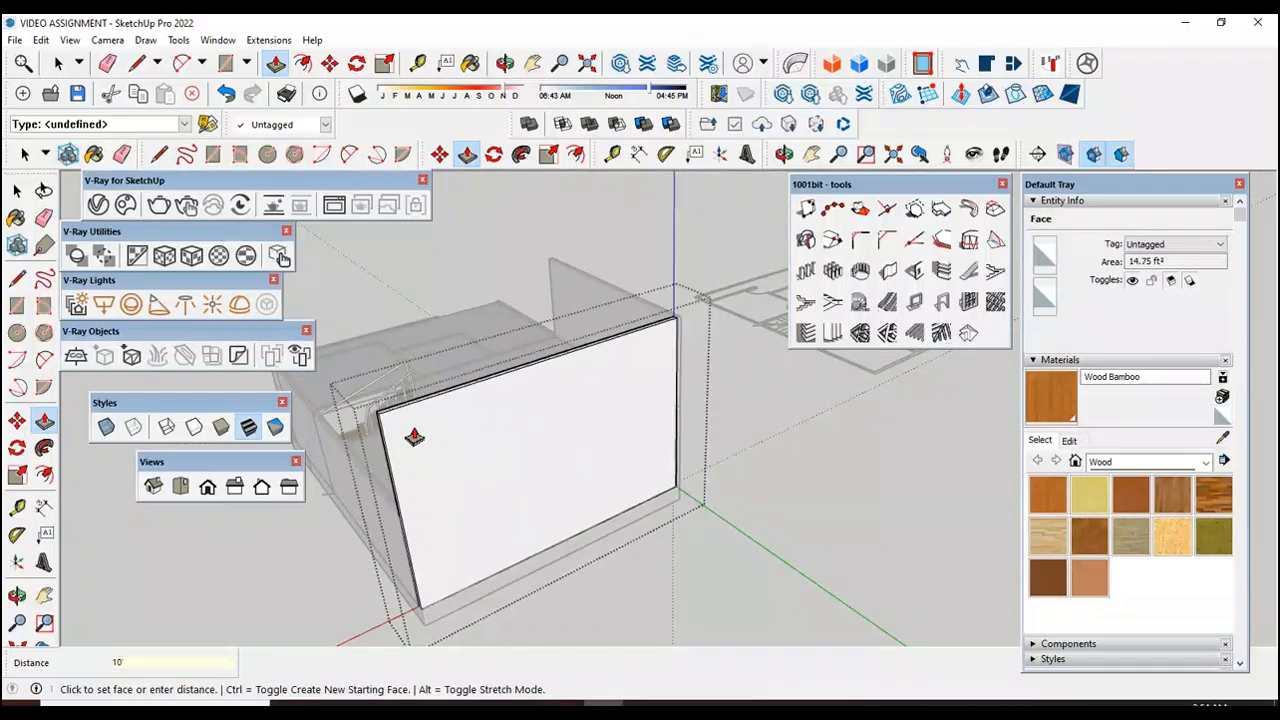
{"action": "key", "text": "space"}
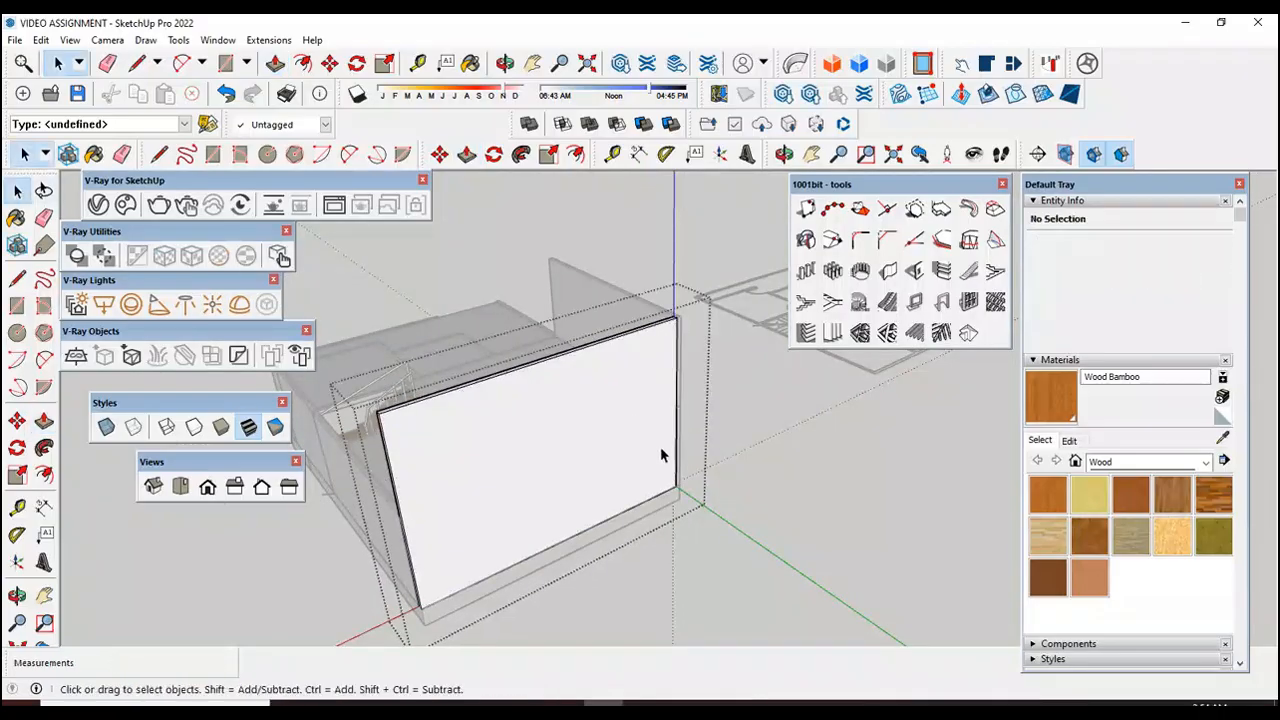
{"action": "left_click", "coordinate": [738, 538]}
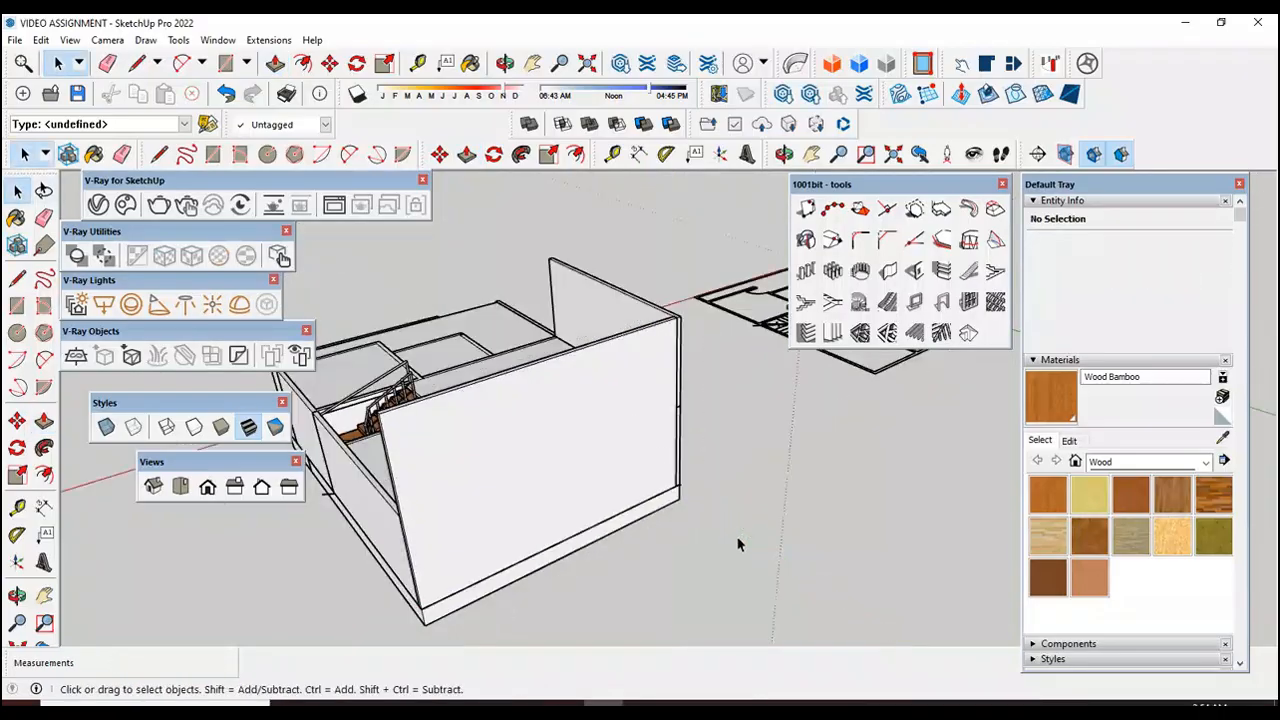
Step: Examine the house from the stair side and the front, comparing its raised walls with the first floor plan
{"action": "left_click", "coordinate": [17, 595]}
{"action": "left_click_drag", "start_coordinate": [397, 562], "coordinate": [686, 476]}
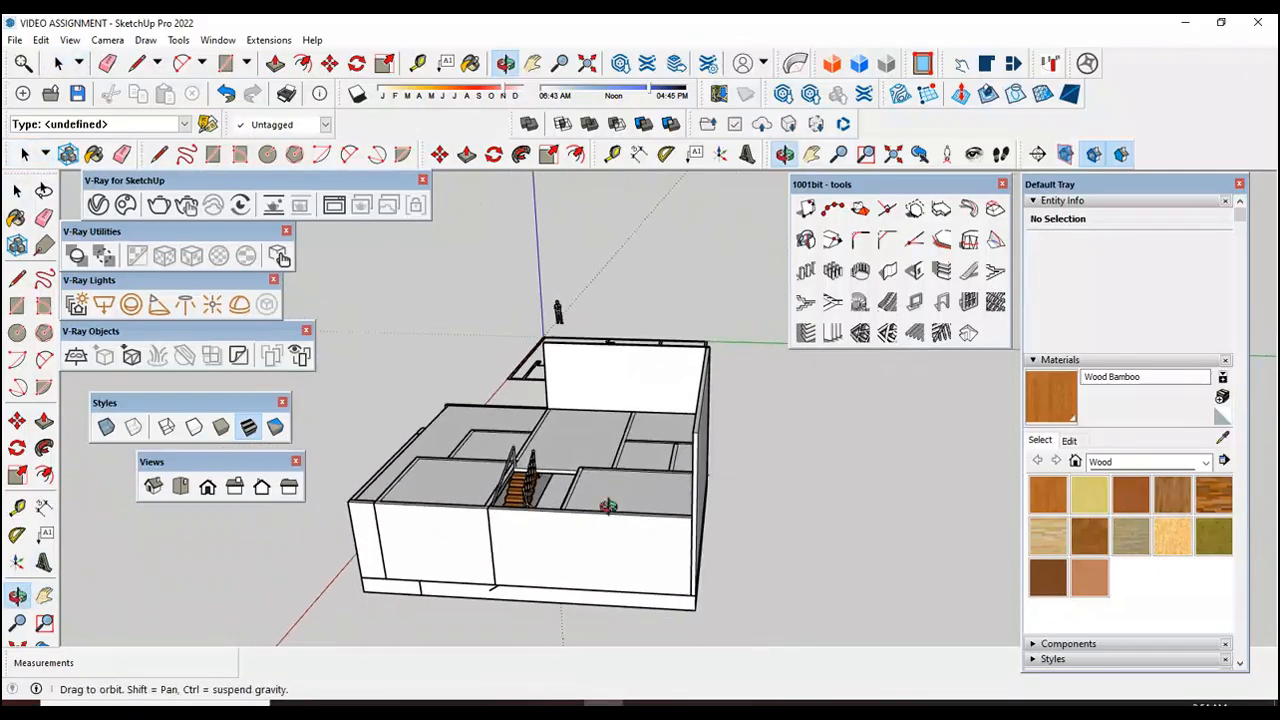
{"action": "left_click_drag", "start_coordinate": [524, 533], "coordinate": [597, 583]}
{"action": "left_click_drag", "start_coordinate": [746, 503], "coordinate": [657, 586]}
{"action": "scroll", "coordinate": [667, 553], "scroll_direction": "up", "scroll_amount": 2}
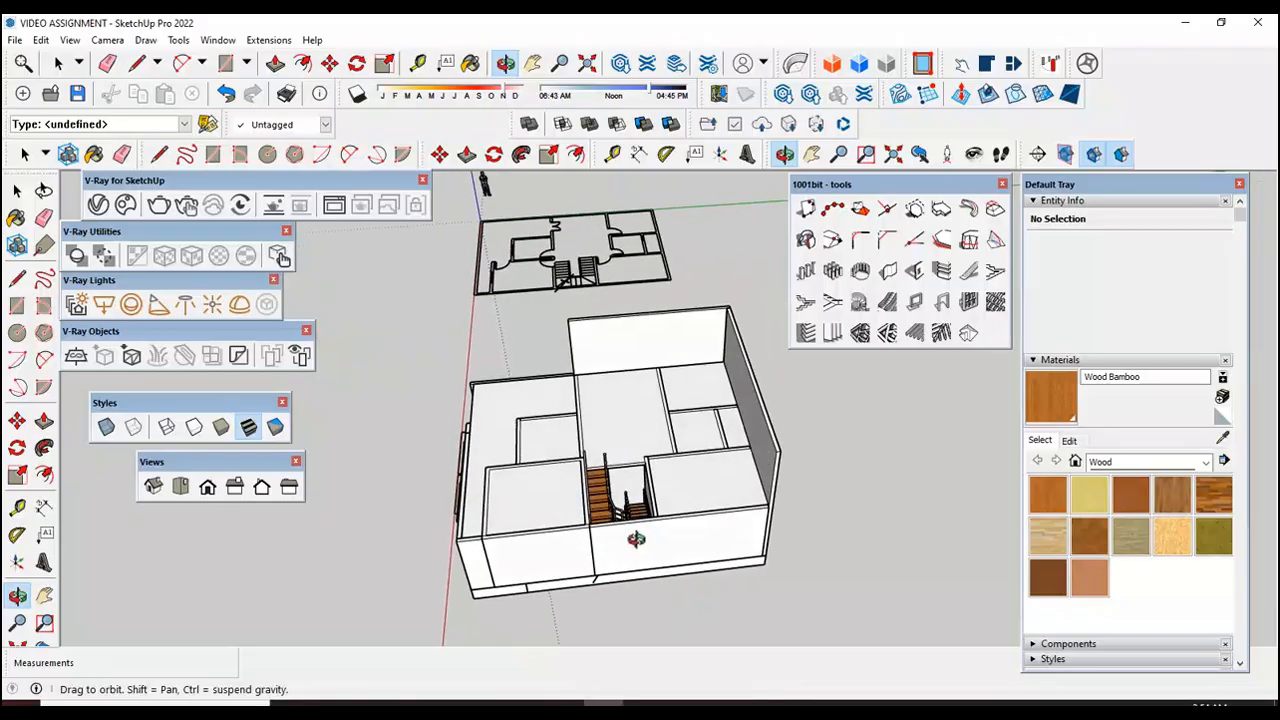
{"action": "scroll", "coordinate": [636, 539], "scroll_direction": "up", "scroll_amount": 3}
{"action": "scroll", "coordinate": [714, 571], "scroll_direction": "down", "scroll_amount": 2}
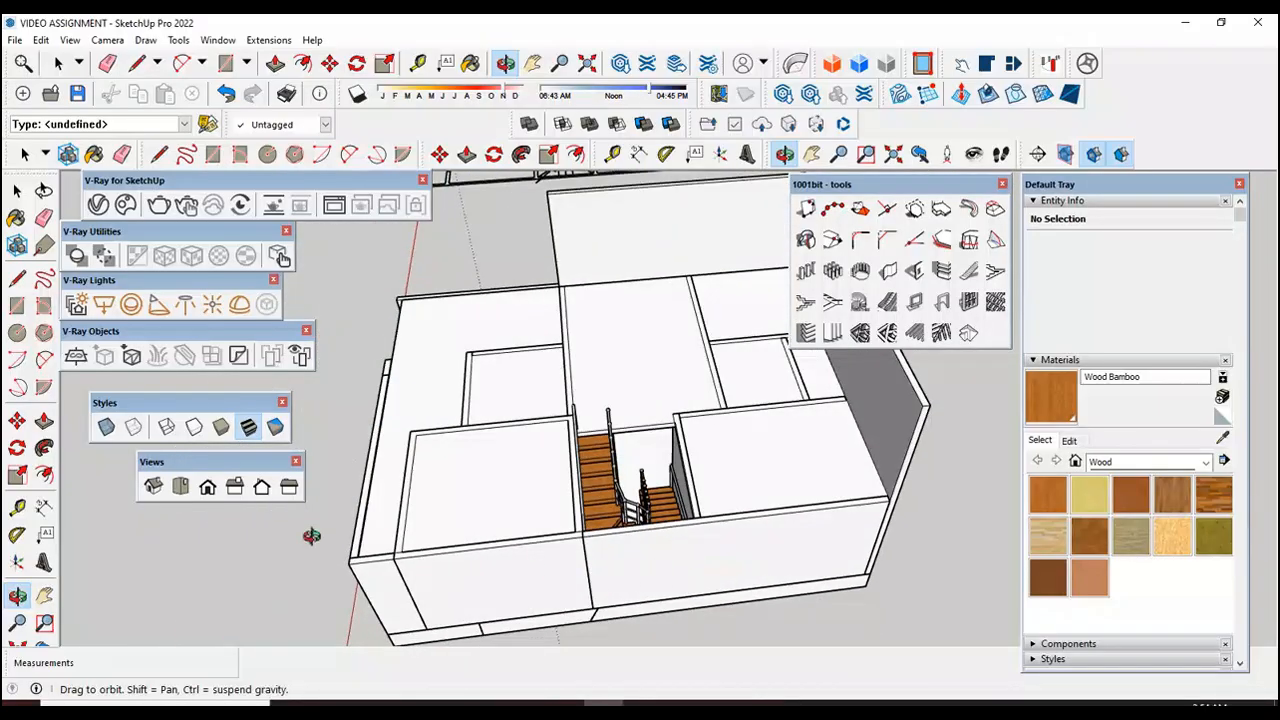
{"action": "left_click", "coordinate": [16, 190]}
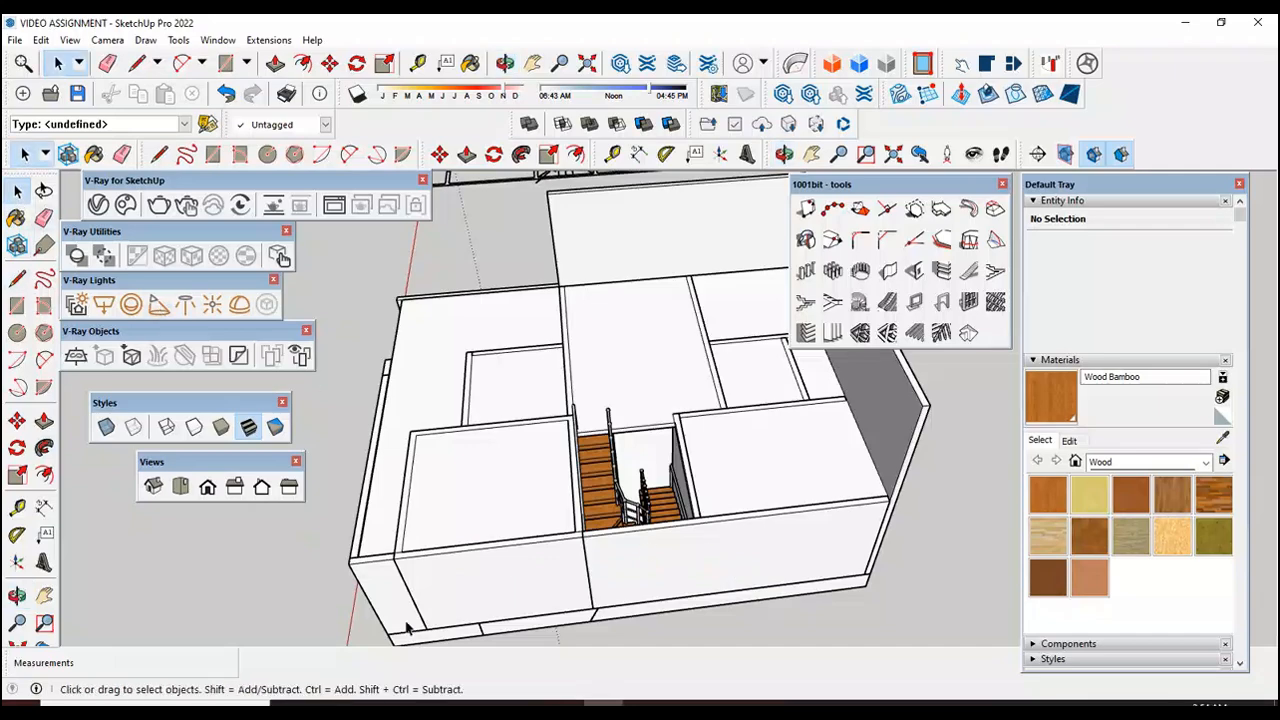
{"action": "left_click", "coordinate": [17, 596]}
{"action": "left_click_drag", "start_coordinate": [604, 577], "coordinate": [831, 371]}
{"action": "scroll", "coordinate": [848, 548], "scroll_direction": "down", "scroll_amount": 5}
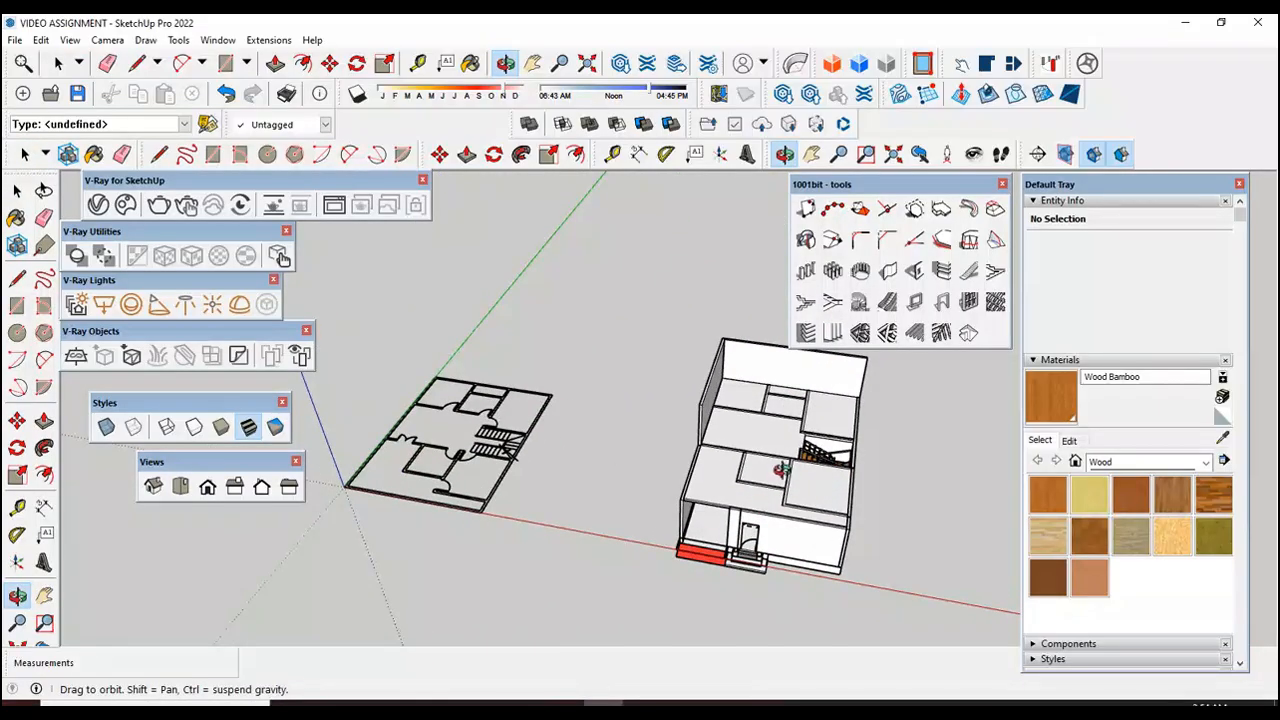
{"action": "left_click_drag", "start_coordinate": [849, 383], "coordinate": [812, 428]}
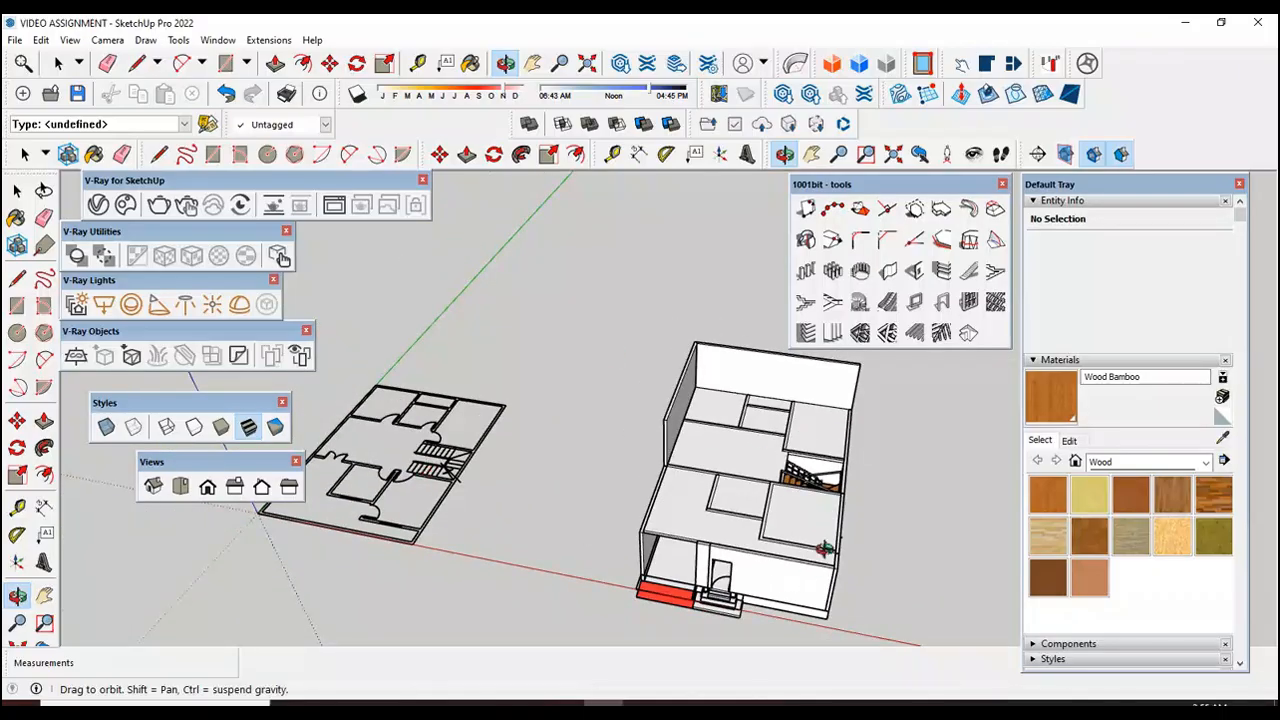
Step: Copy the whole house, including its slab and raised walls, about 57' along the red axis, clear of the original
{"action": "left_click_drag", "start_coordinate": [825, 548], "coordinate": [703, 500]}
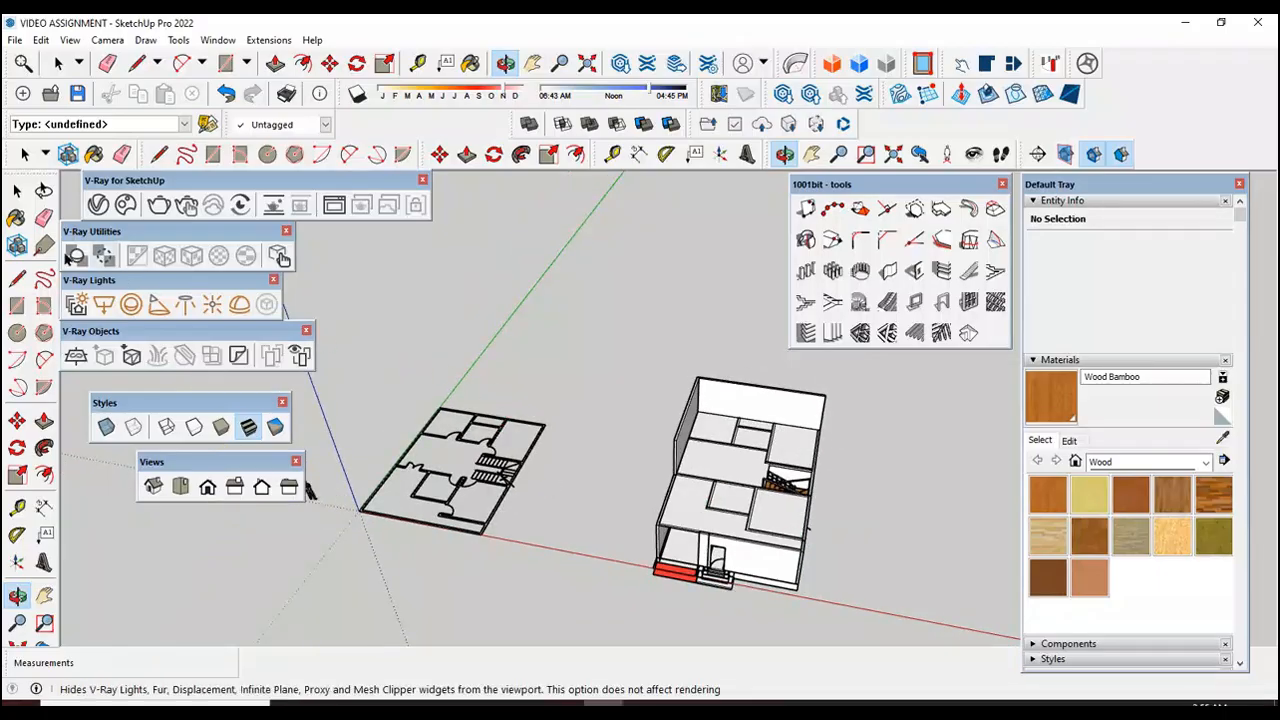
{"action": "left_click", "coordinate": [17, 190]}
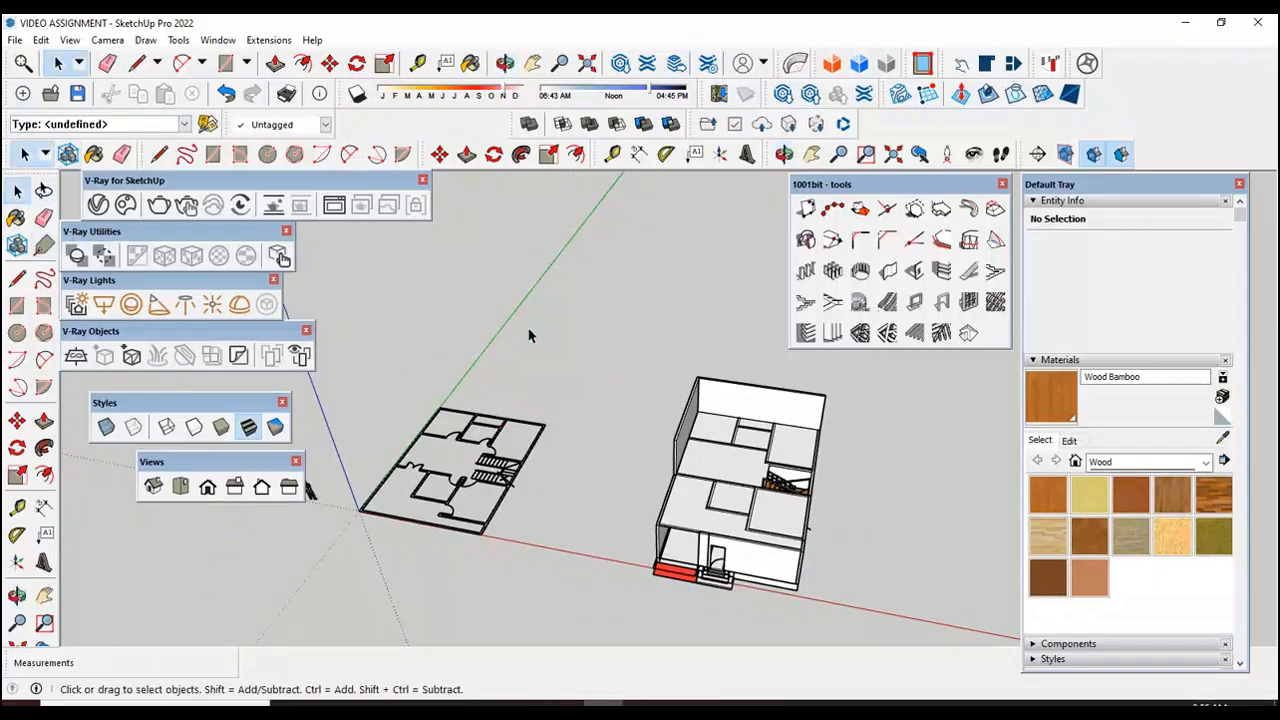
{"action": "scroll", "coordinate": [767, 455], "scroll_direction": "down", "scroll_amount": 2}
{"action": "scroll", "coordinate": [854, 453], "scroll_direction": "up", "scroll_amount": 2}
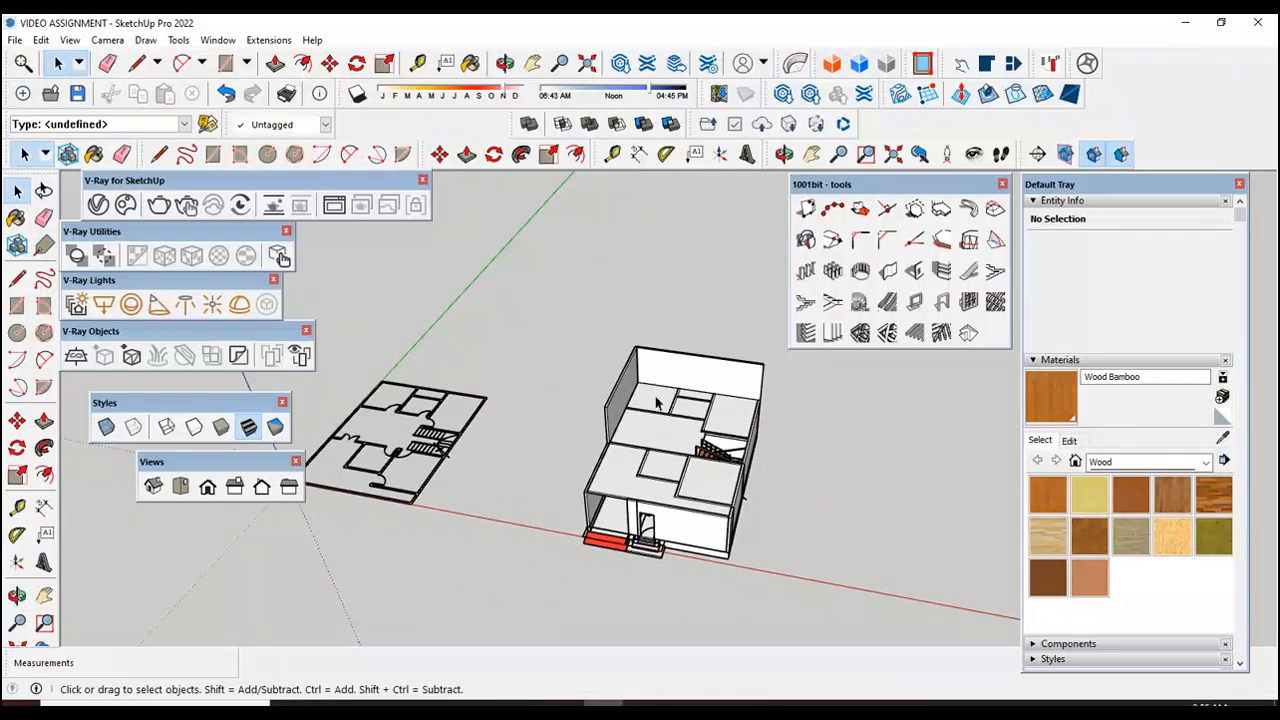
{"action": "scroll", "coordinate": [600, 398], "scroll_direction": "down", "scroll_amount": 1}
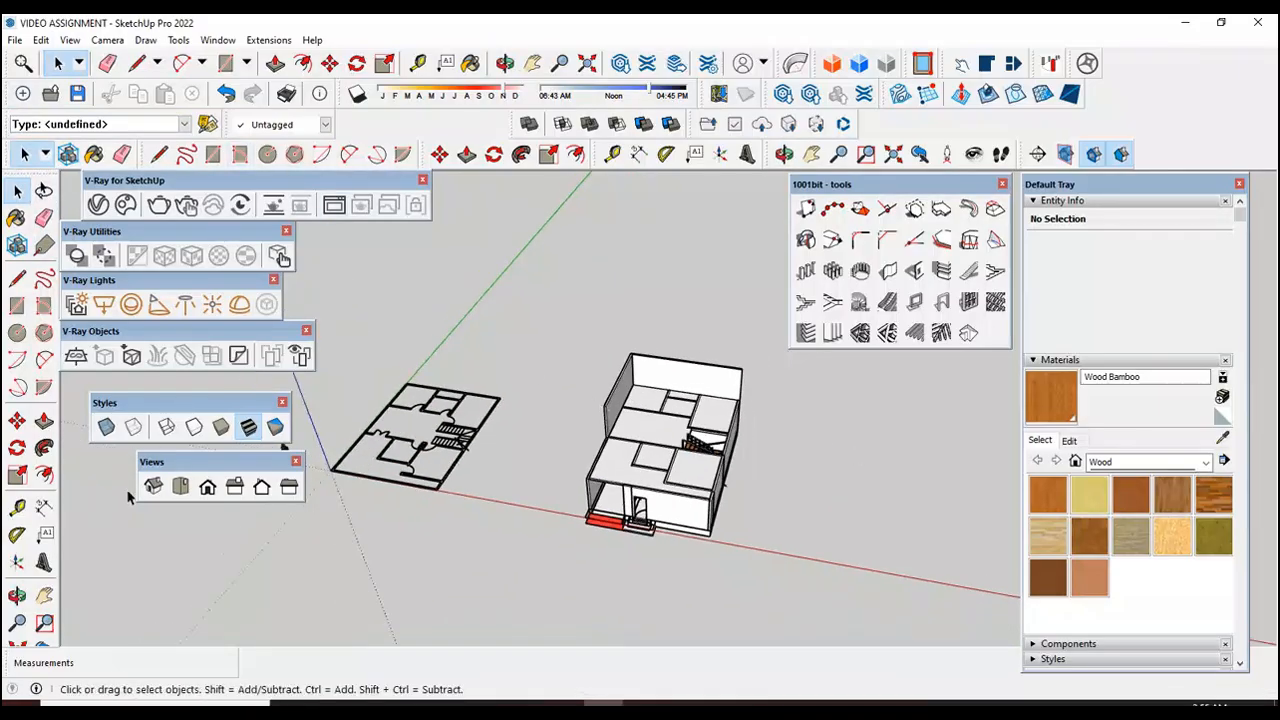
{"action": "left_click", "coordinate": [181, 487]}
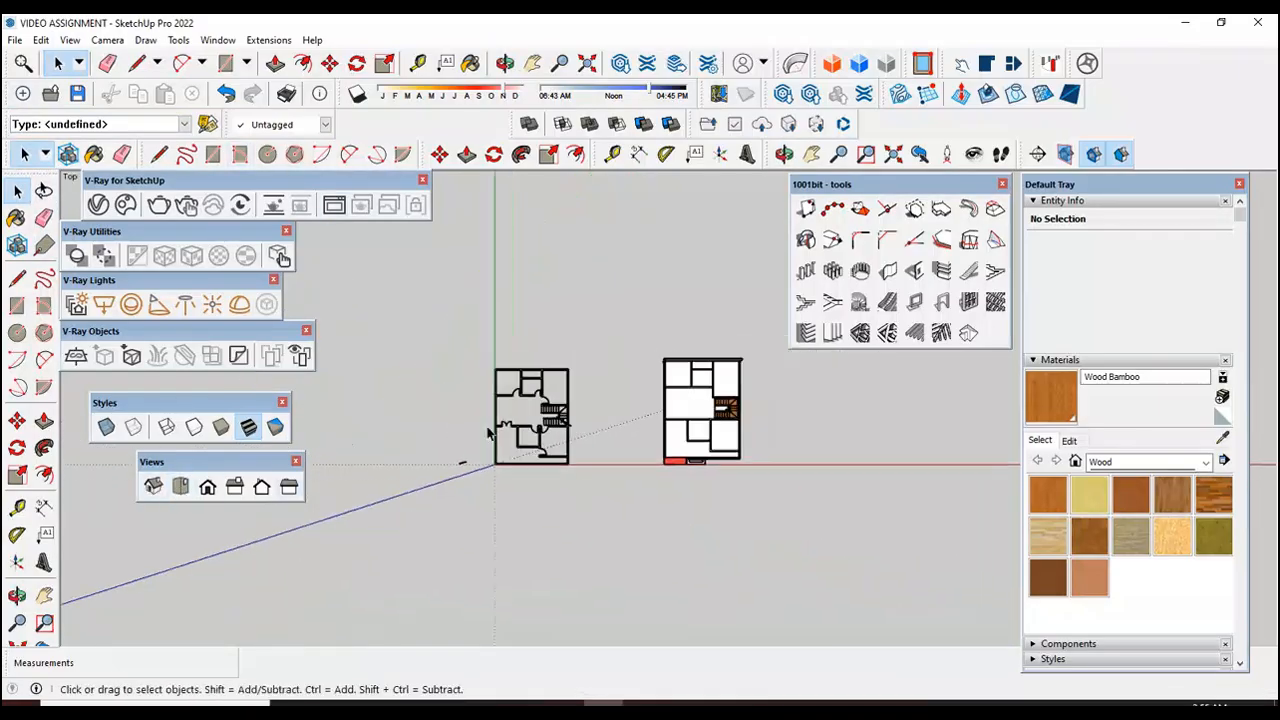
{"action": "left_click_drag", "start_coordinate": [597, 288], "coordinate": [773, 540]}
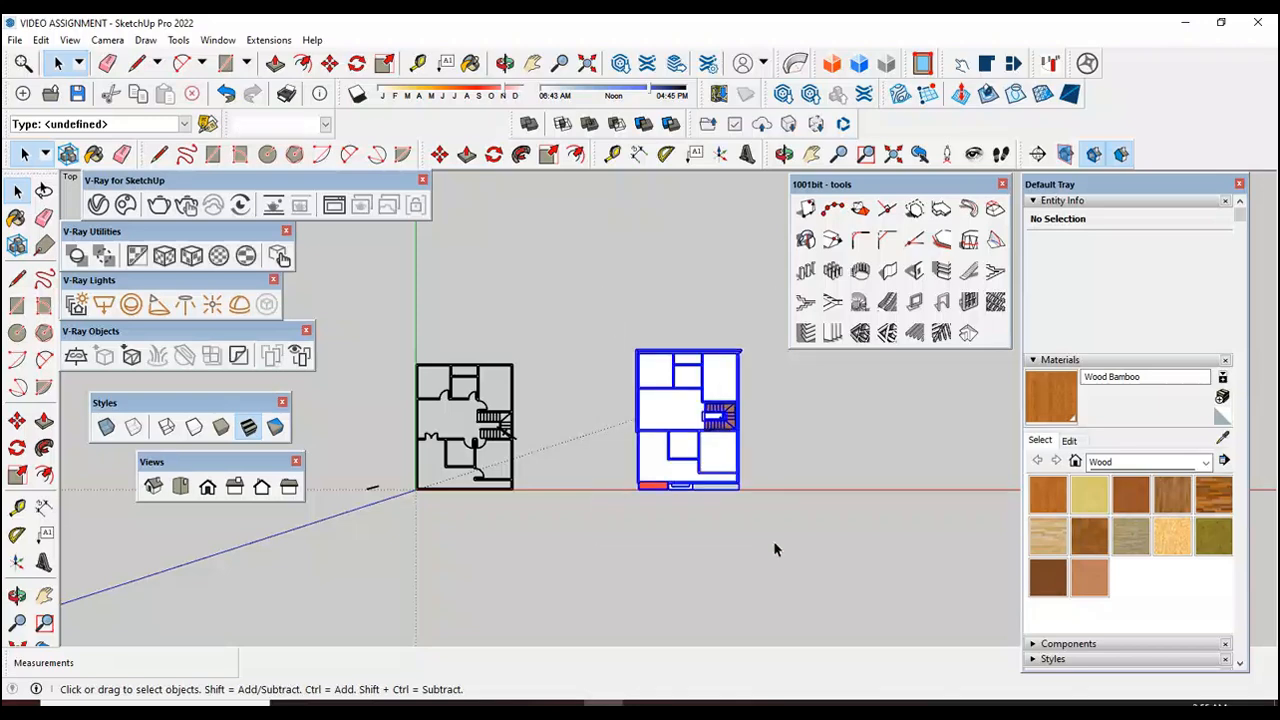
{"action": "left_click", "coordinate": [17, 421]}
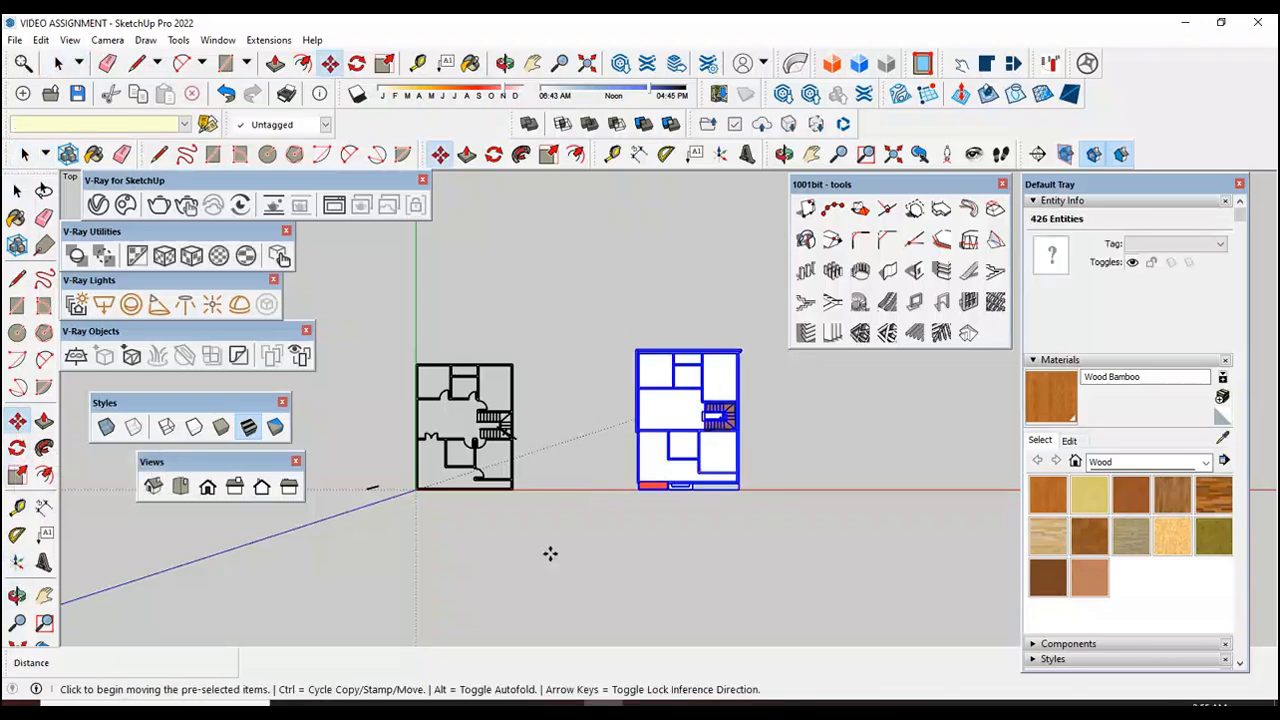
{"action": "left_click", "coordinate": [637, 493]}
{"action": "key", "text": "ctrl"}
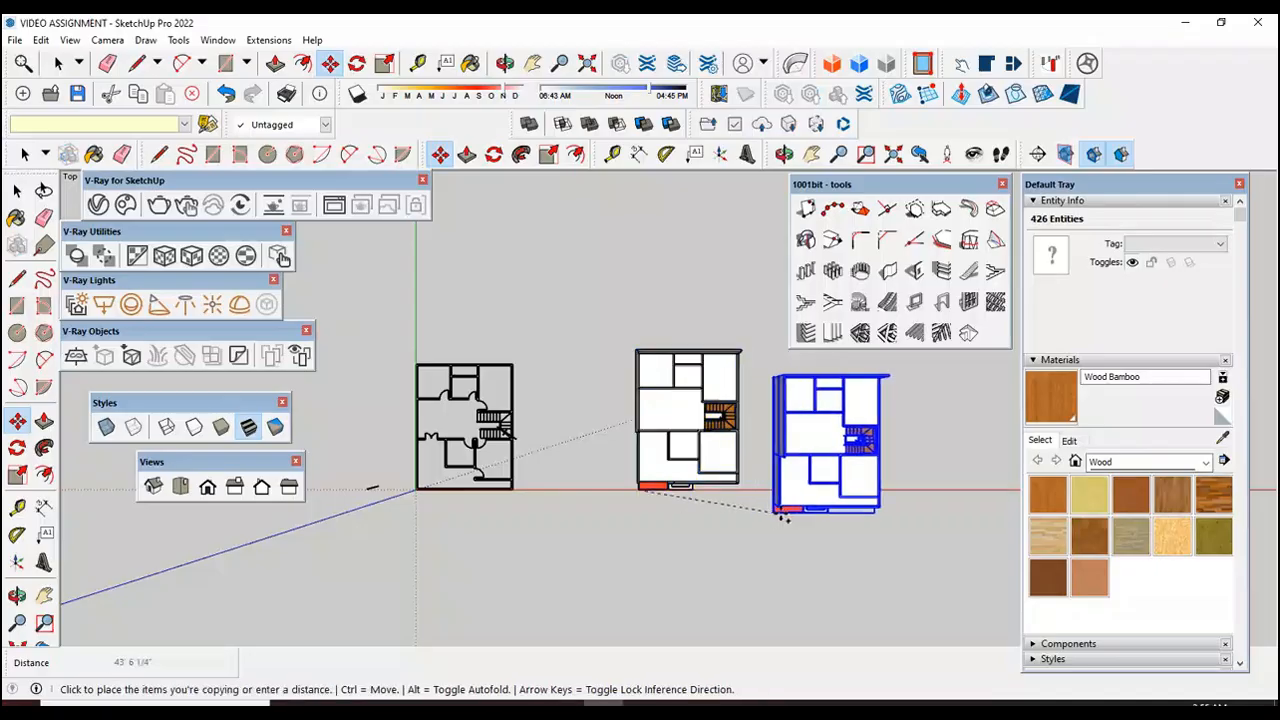
{"action": "left_click", "coordinate": [822, 497]}
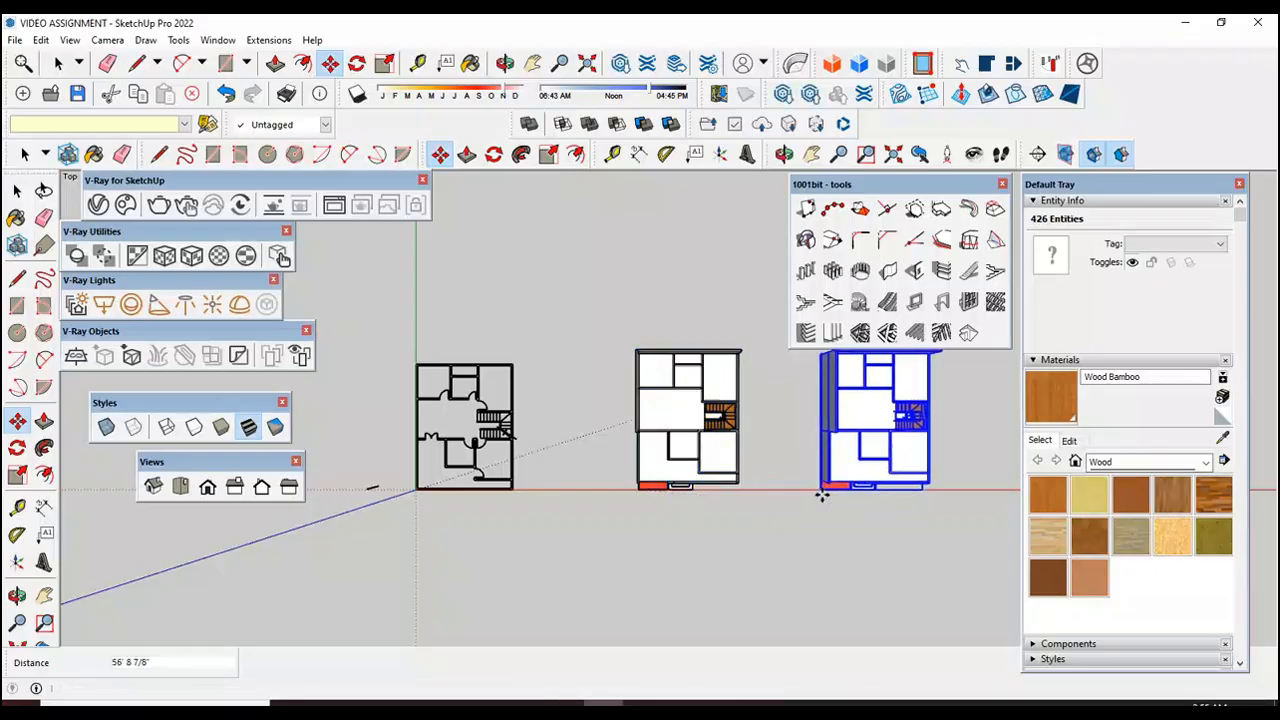
{"action": "left_click", "coordinate": [17, 190]}
{"action": "left_click", "coordinate": [655, 538]}
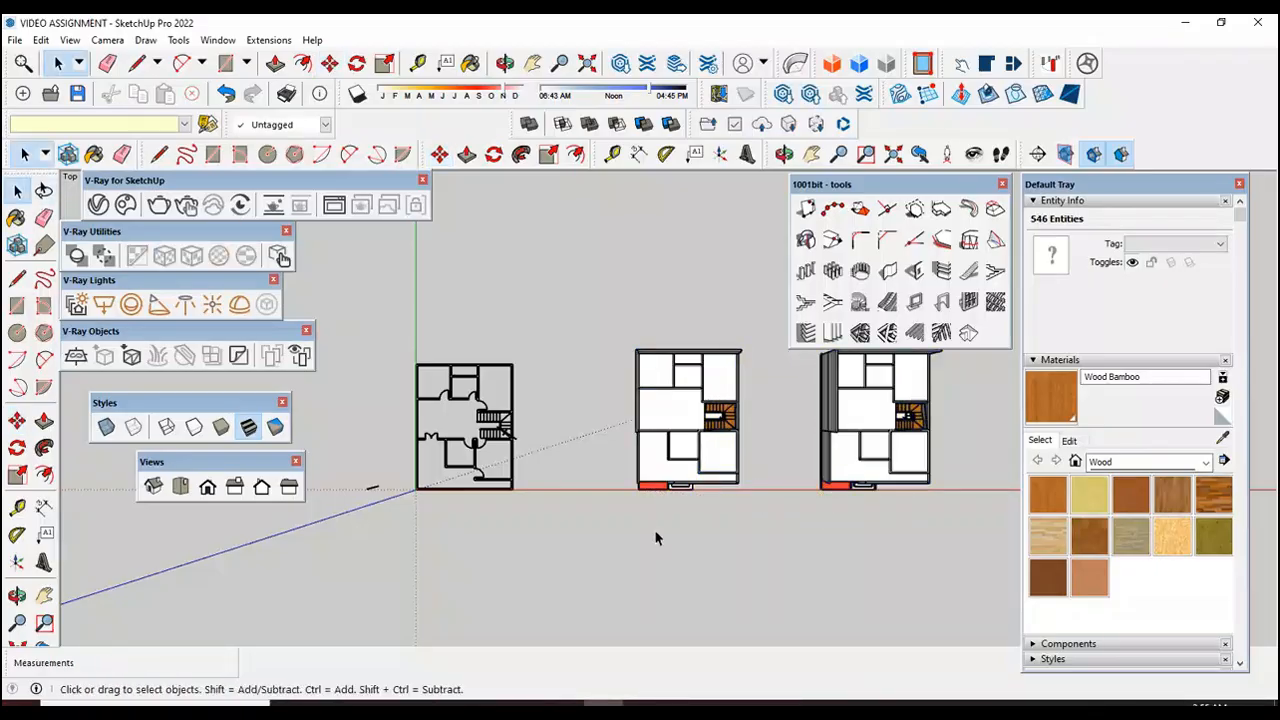
Step: Try to delete the copied house's two raised upper walls and first floor slab, and undo the deletions
{"action": "left_click", "coordinate": [153, 487]}
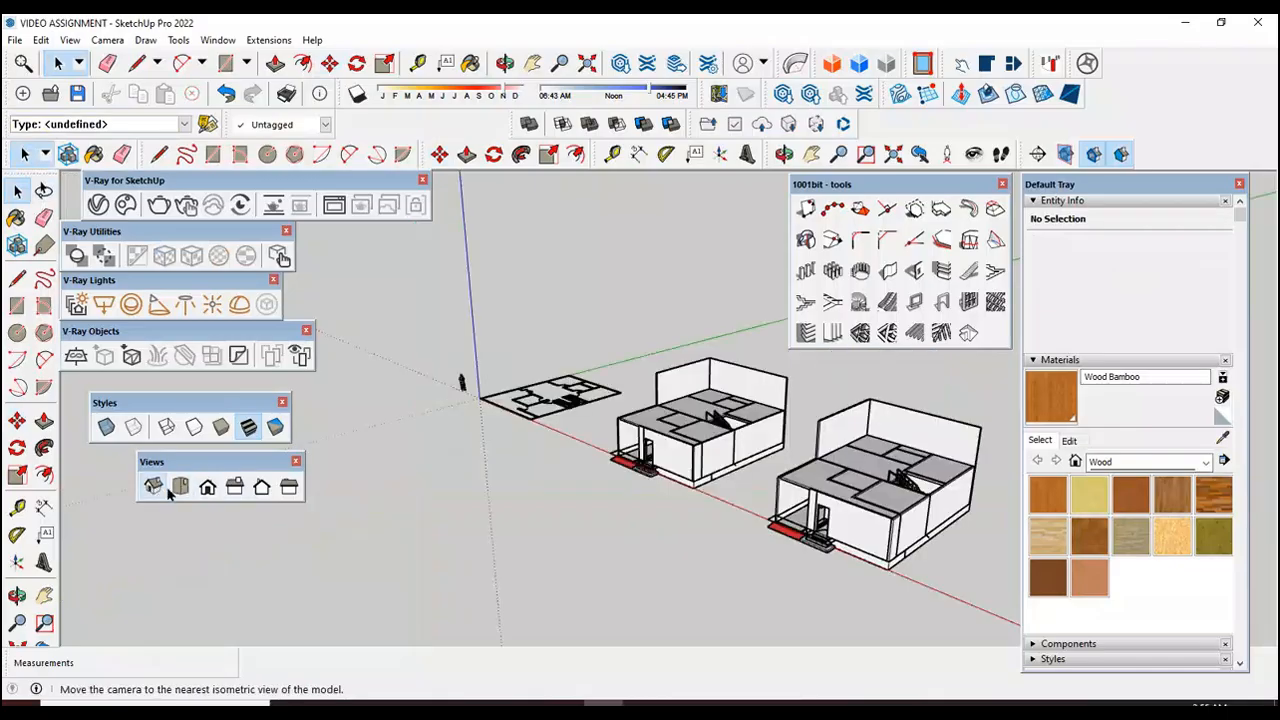
{"action": "scroll", "coordinate": [980, 425], "scroll_direction": "up", "scroll_amount": 4}
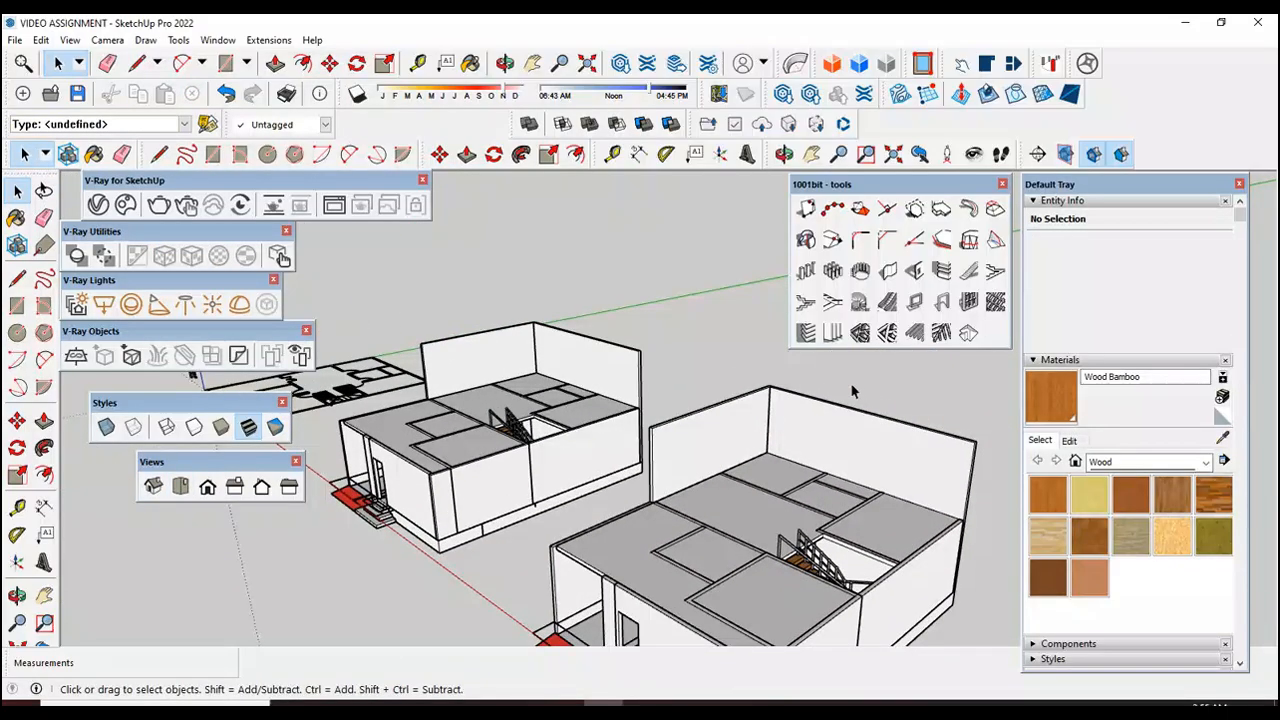
{"action": "left_click", "coordinate": [748, 410]}
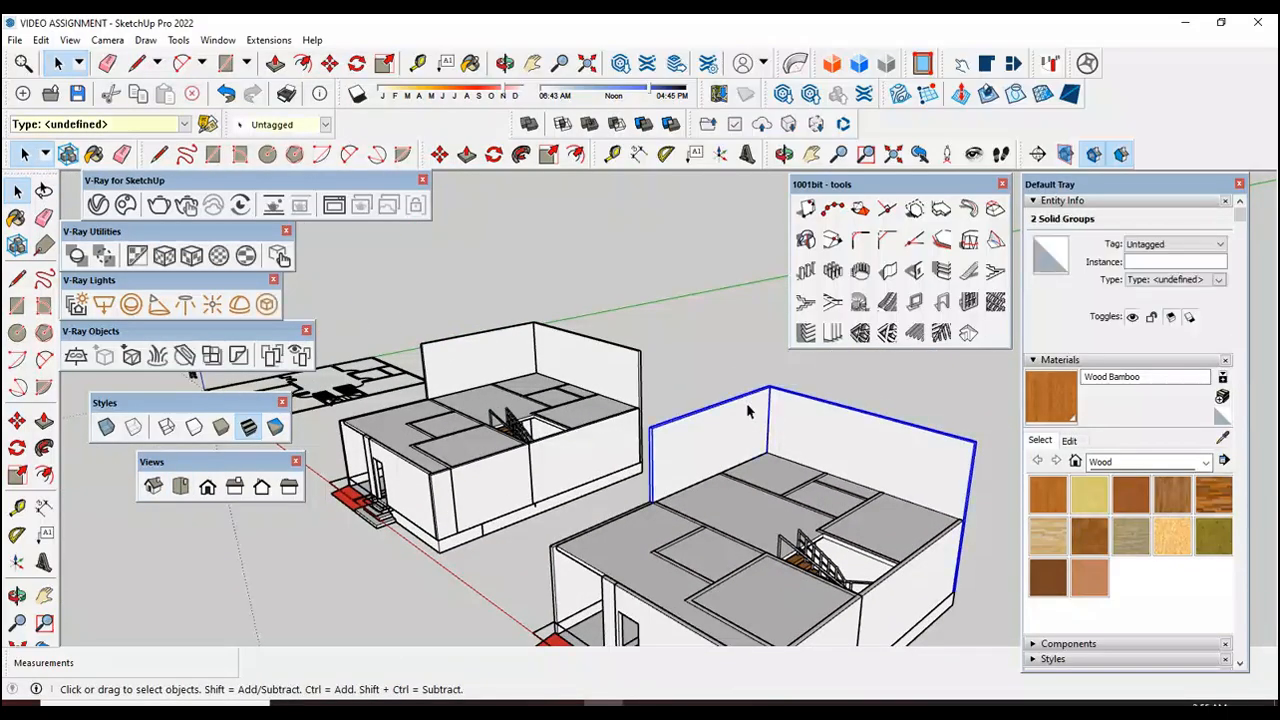
{"action": "key", "text": "Delete"}
{"action": "scroll", "coordinate": [545, 565], "scroll_direction": "up", "scroll_amount": 4}
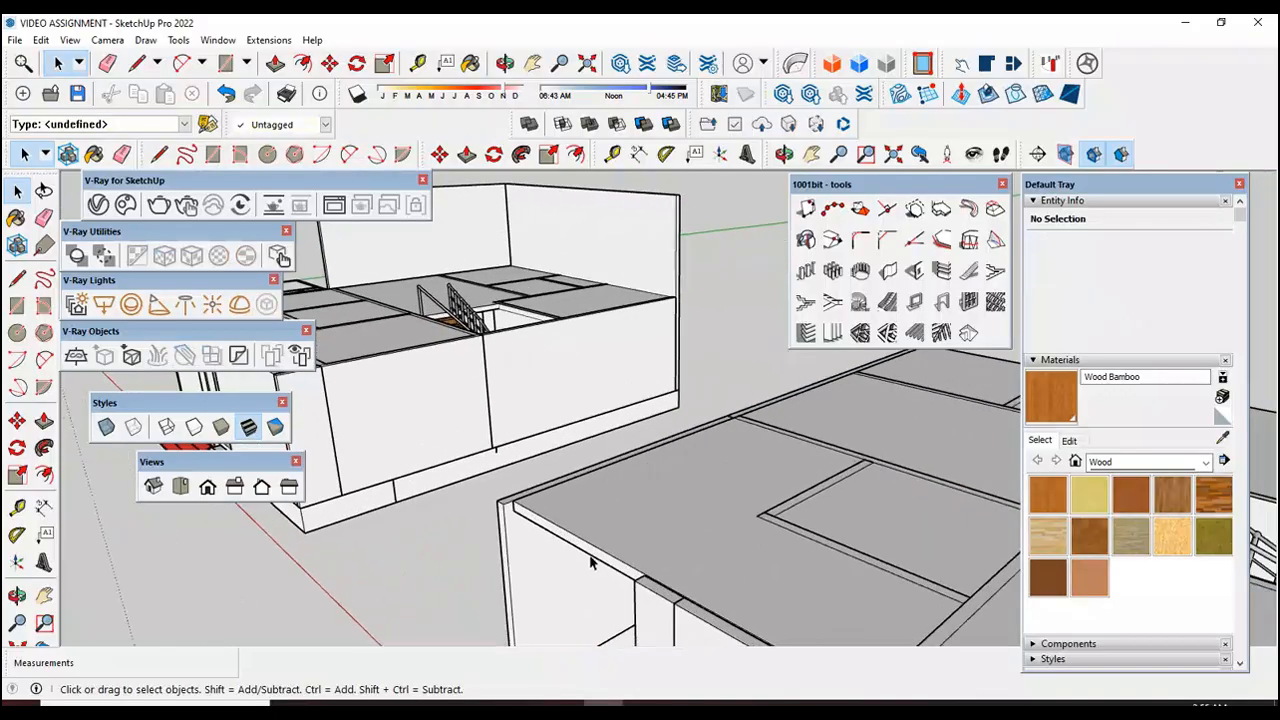
{"action": "scroll", "coordinate": [595, 555], "scroll_direction": "down", "scroll_amount": 6}
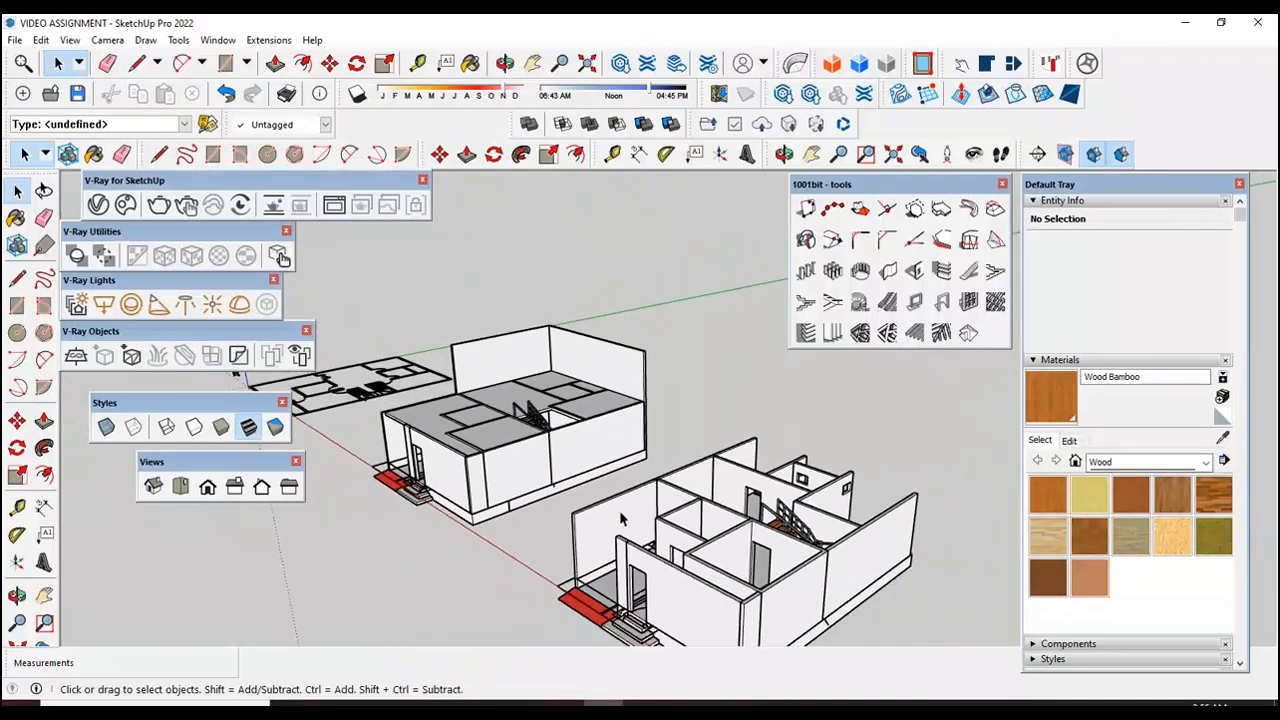
{"action": "scroll", "coordinate": [660, 508], "scroll_direction": "down", "scroll_amount": 3}
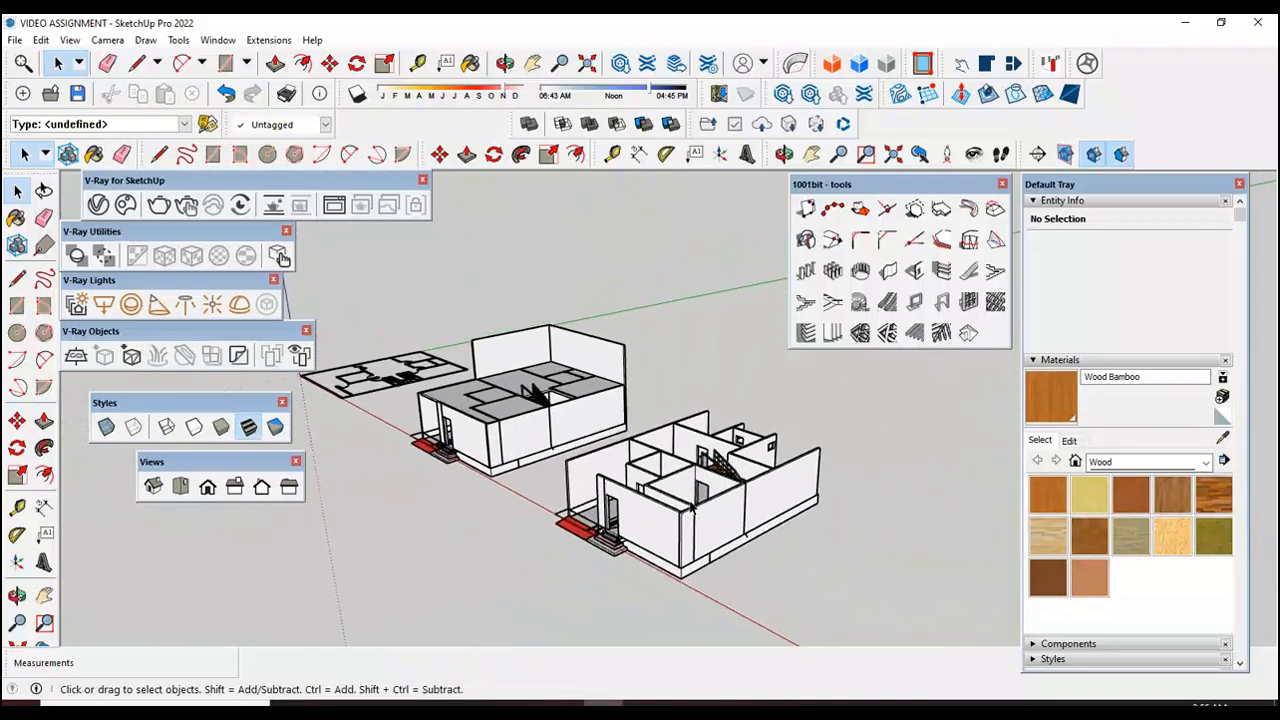
{"action": "key", "text": "ctrl+z"}
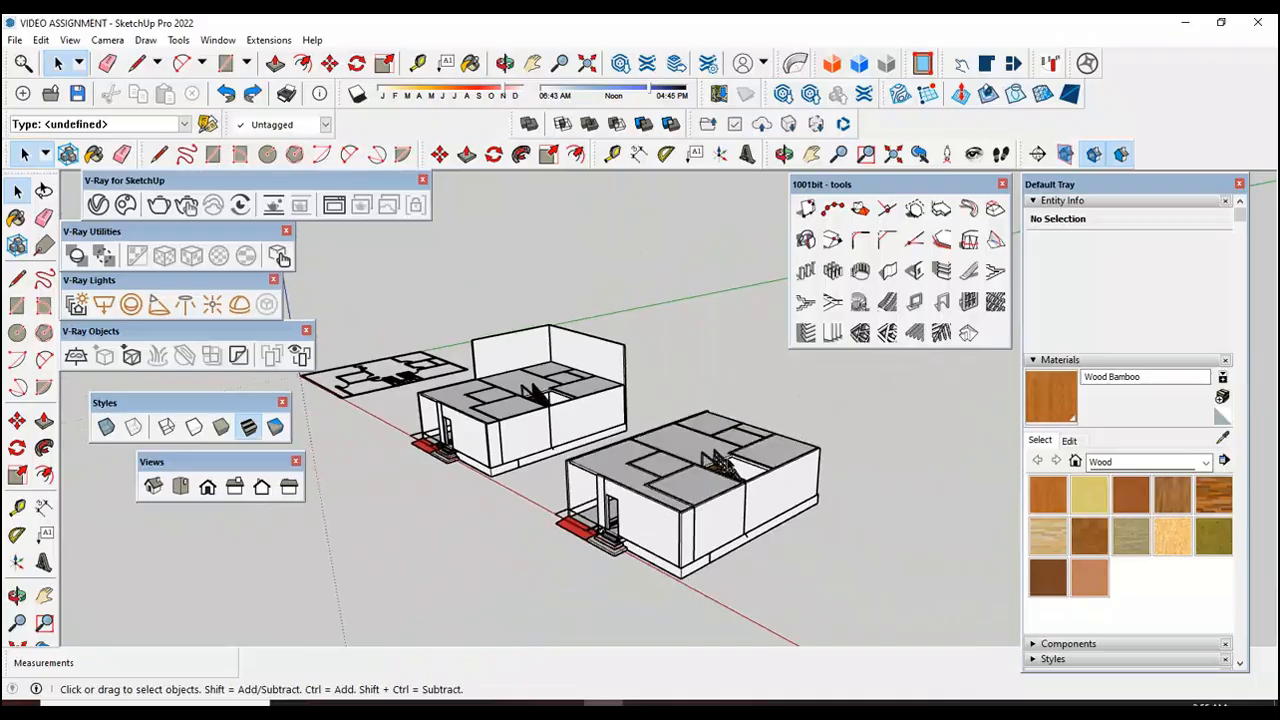
{"action": "scroll", "coordinate": [712, 468], "scroll_direction": "up", "scroll_amount": 5}
{"action": "scroll", "coordinate": [672, 456], "scroll_direction": "down", "scroll_amount": 3}
{"action": "scroll", "coordinate": [723, 377], "scroll_direction": "up", "scroll_amount": 8}
{"action": "scroll", "coordinate": [719, 374], "scroll_direction": "down", "scroll_amount": 3}
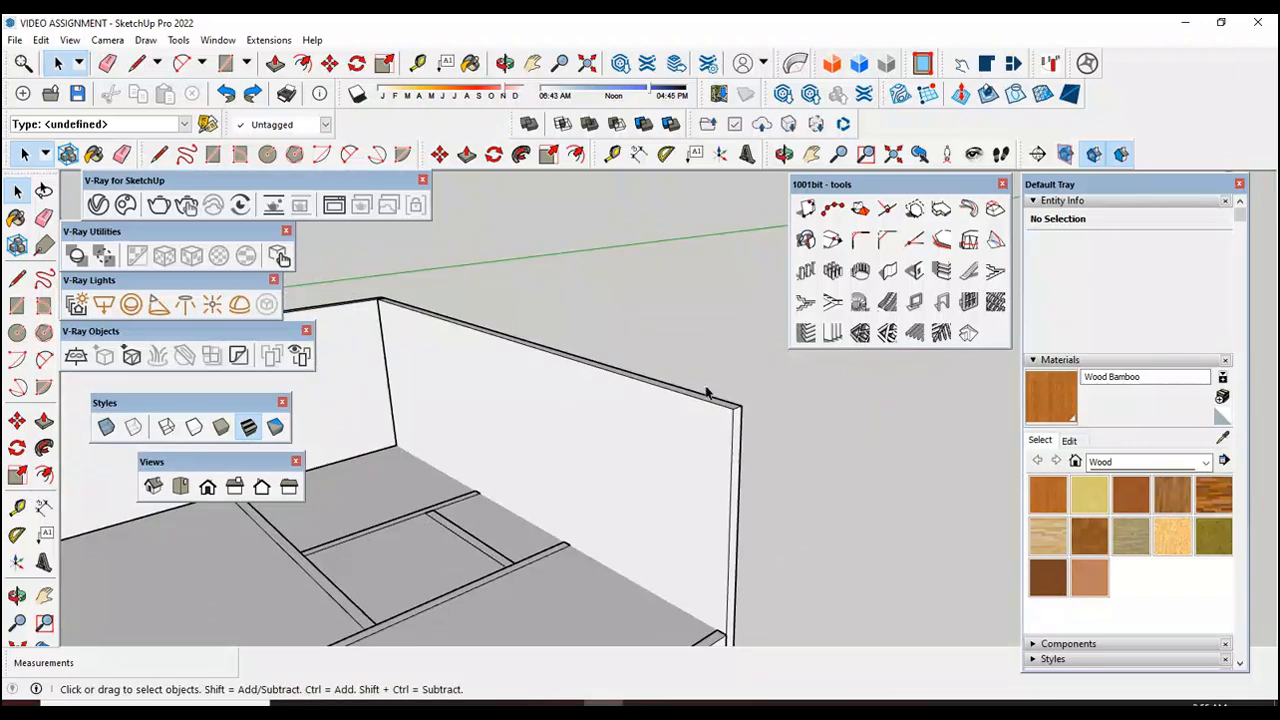
Step: Open the copied house's rear wall group, push its top face down 10', and close the group
{"action": "scroll", "coordinate": [706, 393], "scroll_direction": "up", "scroll_amount": 2}
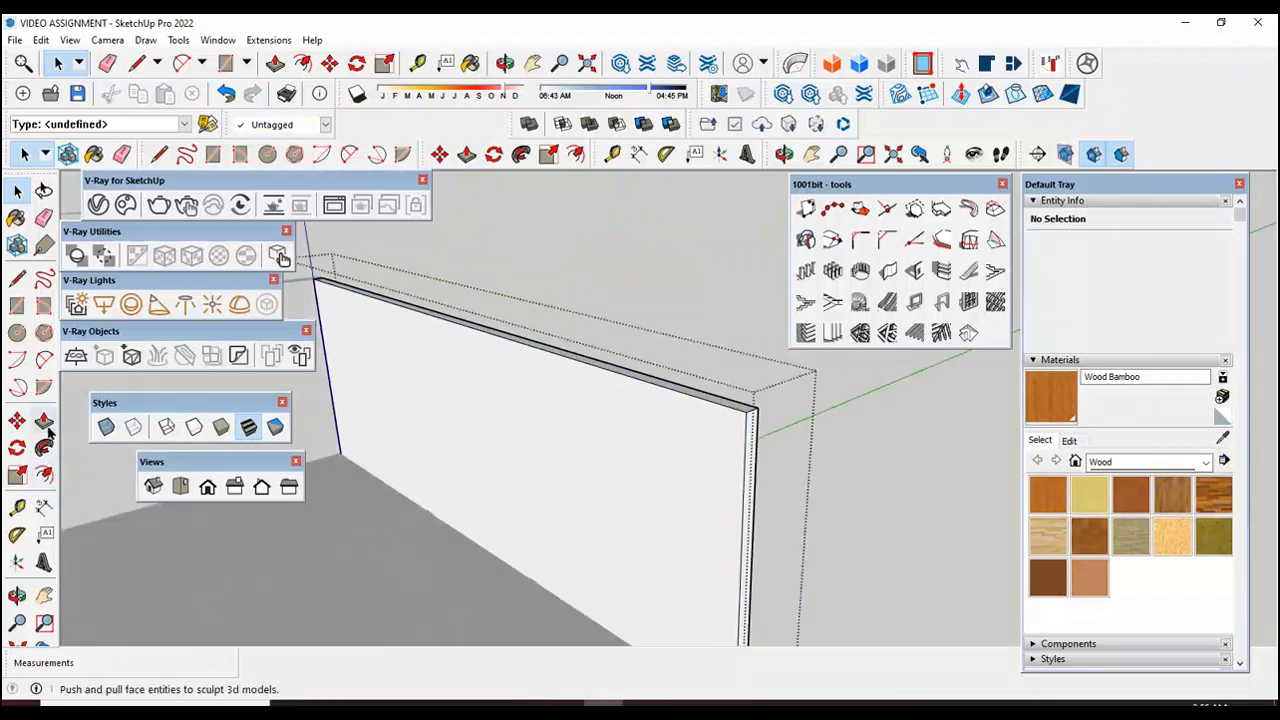
{"action": "left_click", "coordinate": [44, 422]}
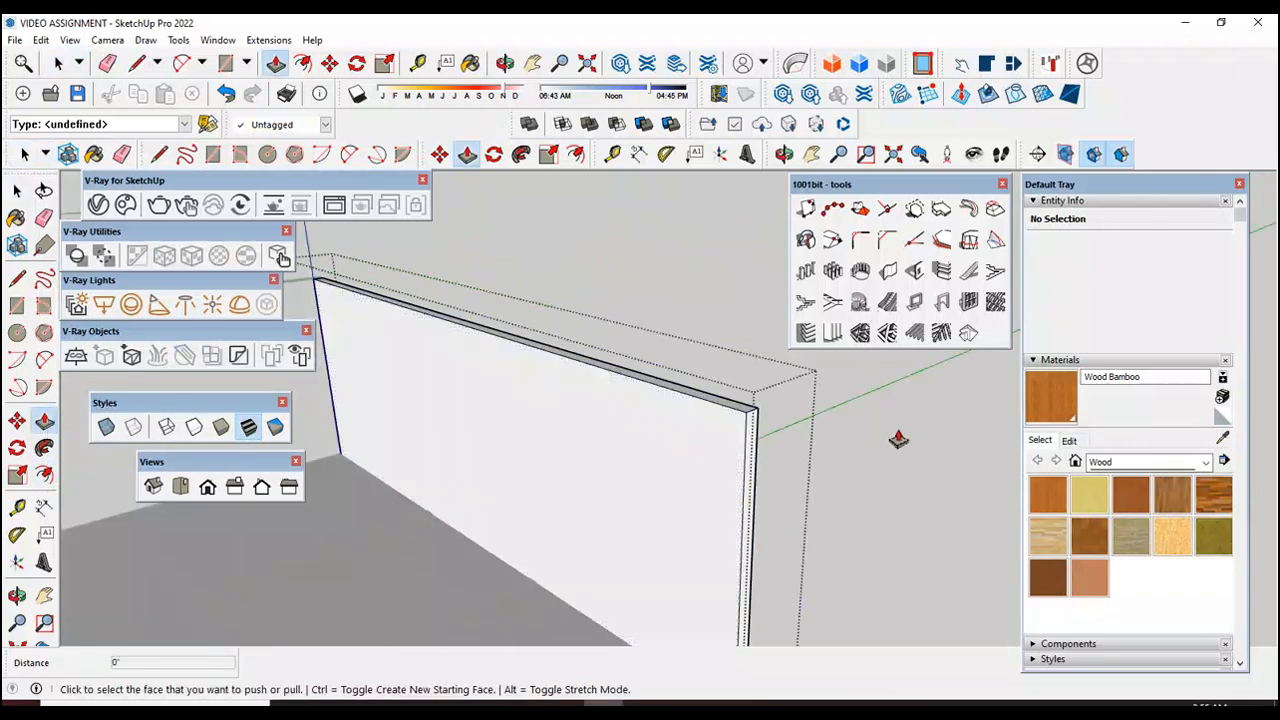
{"action": "left_click", "coordinate": [745, 413]}
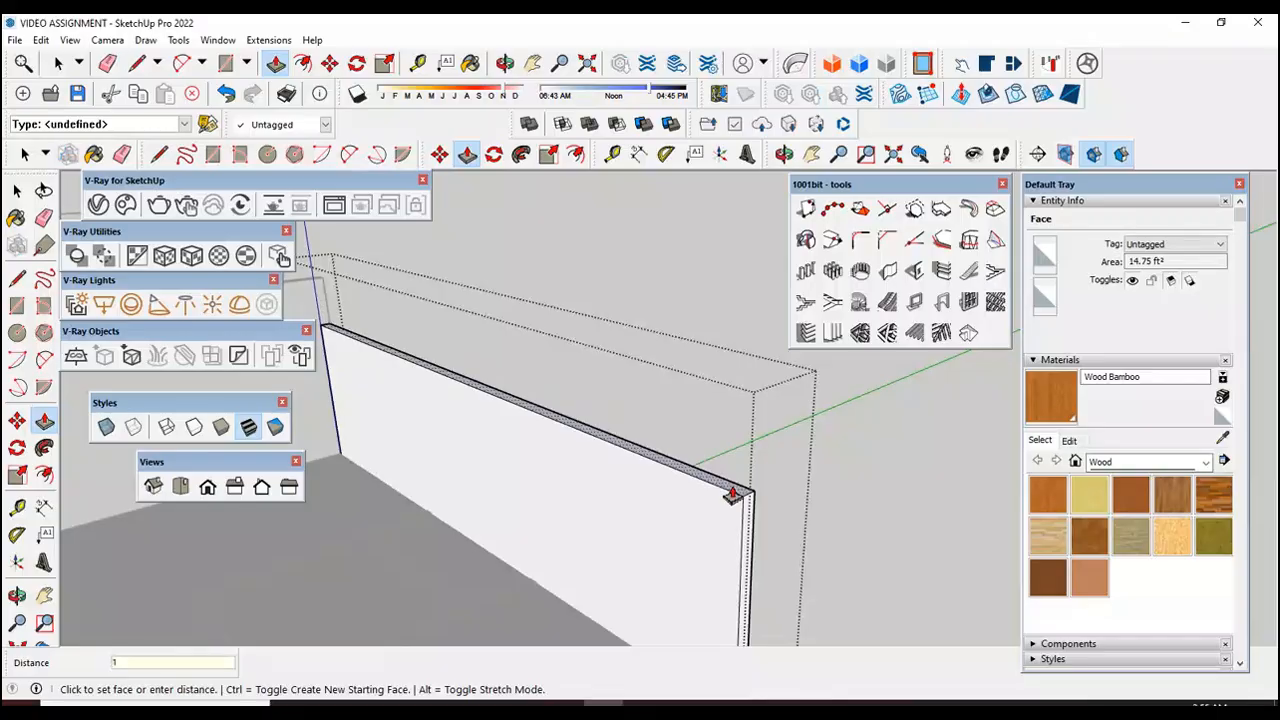
{"action": "type", "text": "10"}
{"action": "key", "text": "Return"}
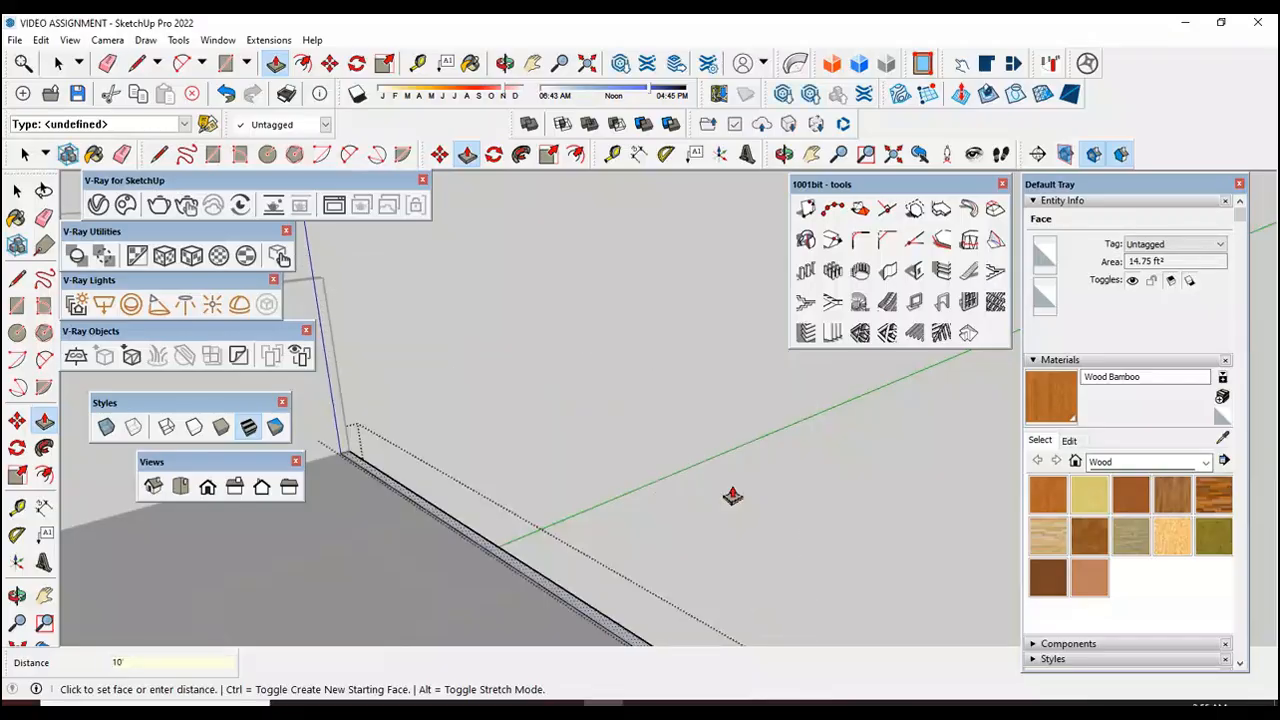
{"action": "scroll", "coordinate": [774, 508], "scroll_direction": "down", "scroll_amount": 4}
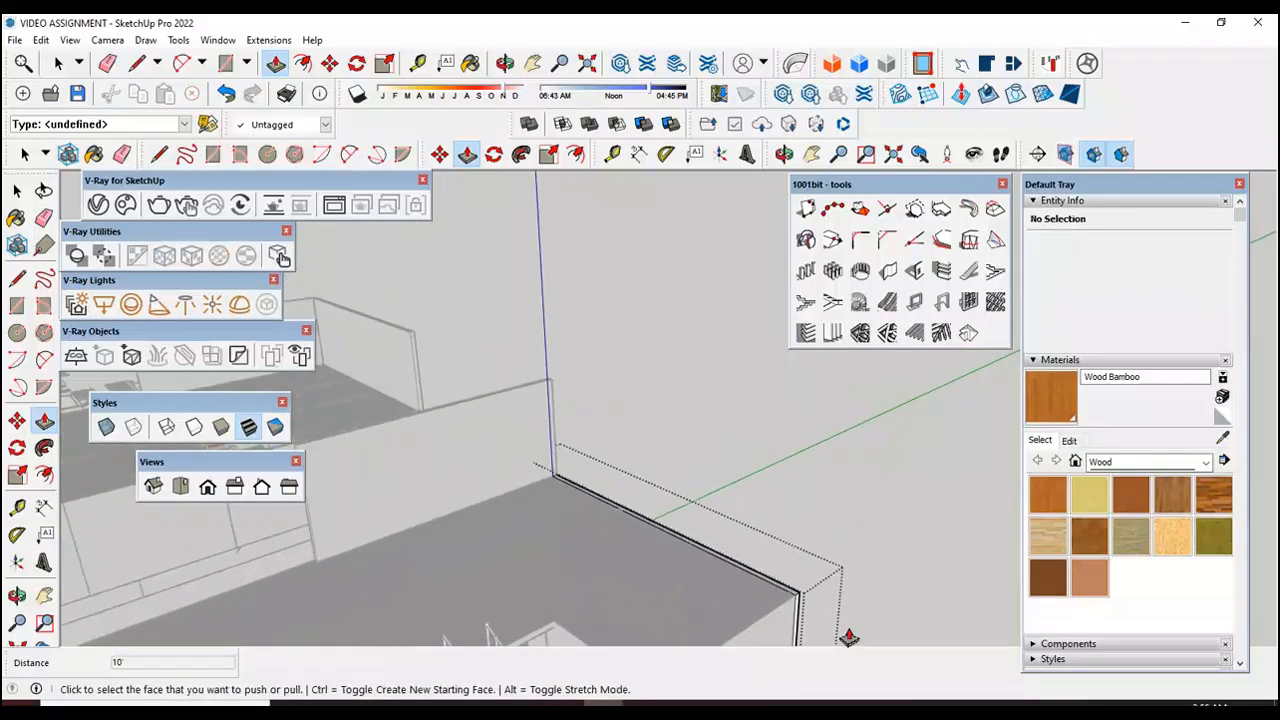
{"action": "left_click", "coordinate": [19, 191]}
{"action": "left_click", "coordinate": [603, 363]}
{"action": "scroll", "coordinate": [603, 363], "scroll_direction": "down", "scroll_amount": 3}
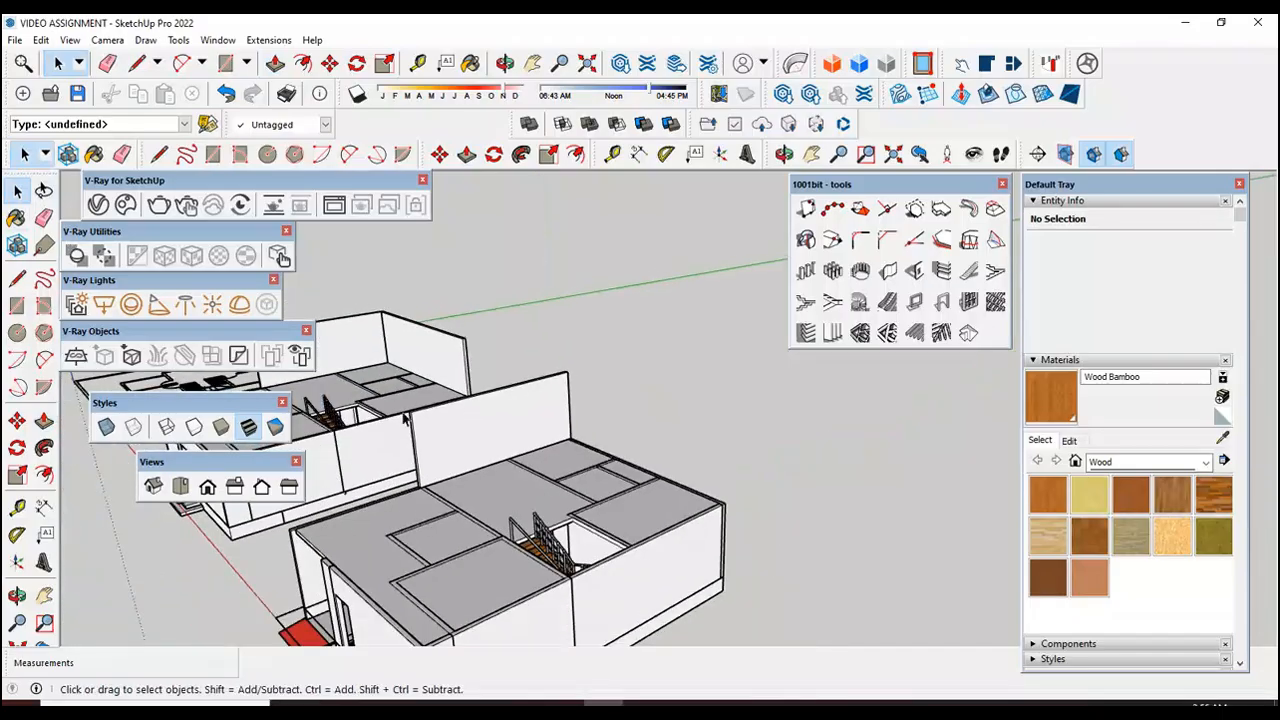
Step: Delete the raised upper side wall and the first floor slab from the copied house
{"action": "left_click", "coordinate": [417, 446]}
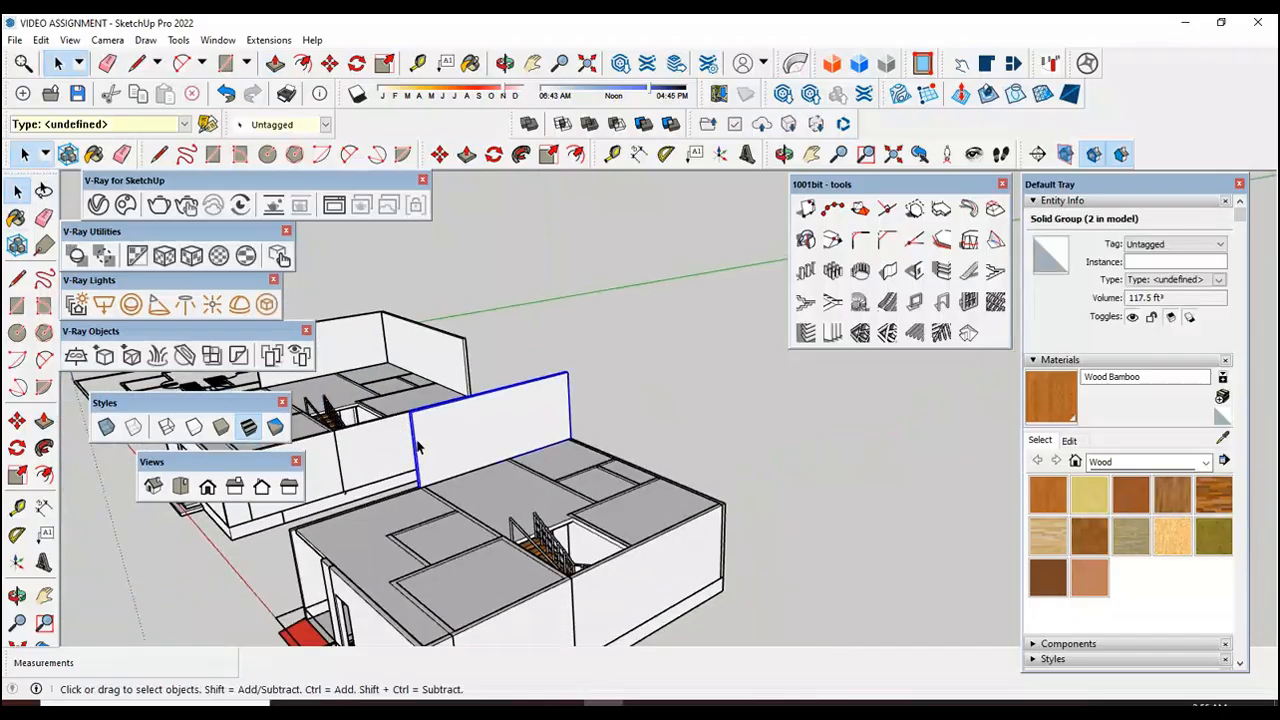
{"action": "key", "text": "Delete"}
{"action": "scroll", "coordinate": [645, 410], "scroll_direction": "down", "scroll_amount": 3}
{"action": "scroll", "coordinate": [472, 495], "scroll_direction": "up", "scroll_amount": 5}
{"action": "scroll", "coordinate": [472, 500], "scroll_direction": "up", "scroll_amount": 3}
{"action": "left_click", "coordinate": [472, 505]}
{"action": "key", "text": "Delete"}
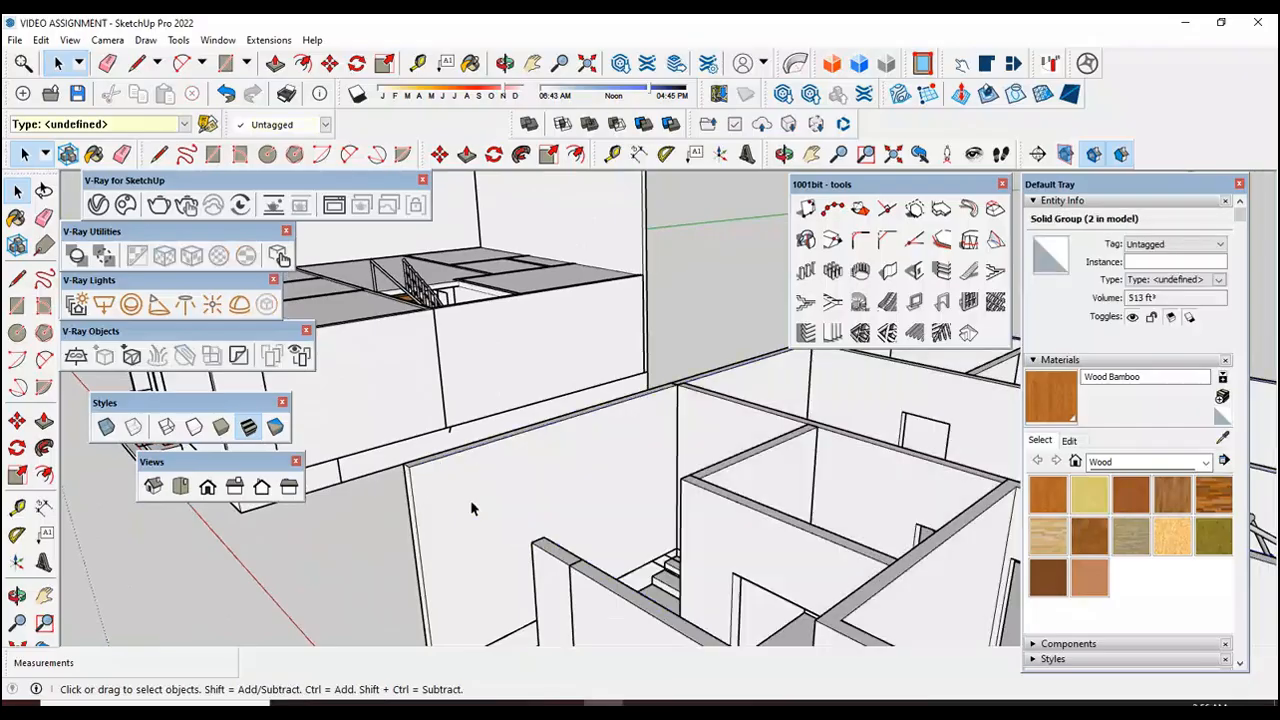
{"action": "scroll", "coordinate": [446, 471], "scroll_direction": "down", "scroll_amount": 6}
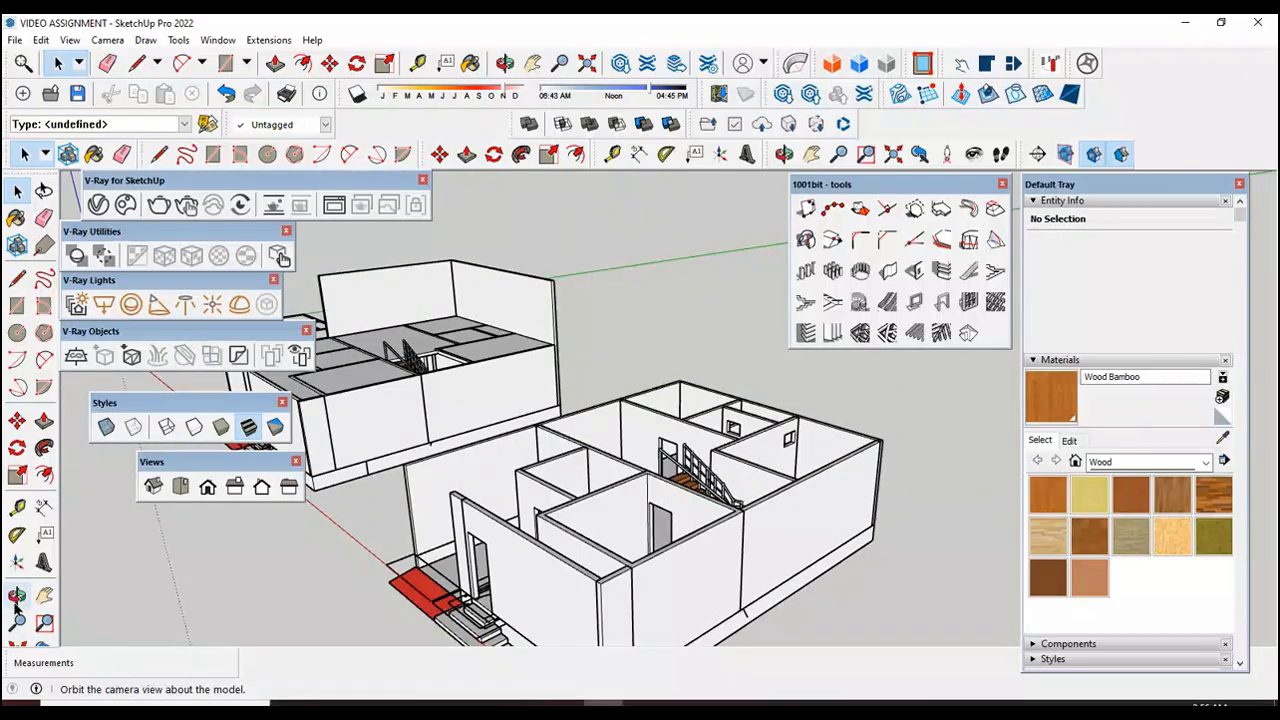
Step: Compare the copied house's exposed ground floor walls with the original house's slab and stairwell
{"action": "left_click", "coordinate": [17, 596]}
{"action": "scroll", "coordinate": [662, 444], "scroll_direction": "down", "scroll_amount": 4}
{"action": "left_click_drag", "start_coordinate": [662, 498], "coordinate": [705, 575]}
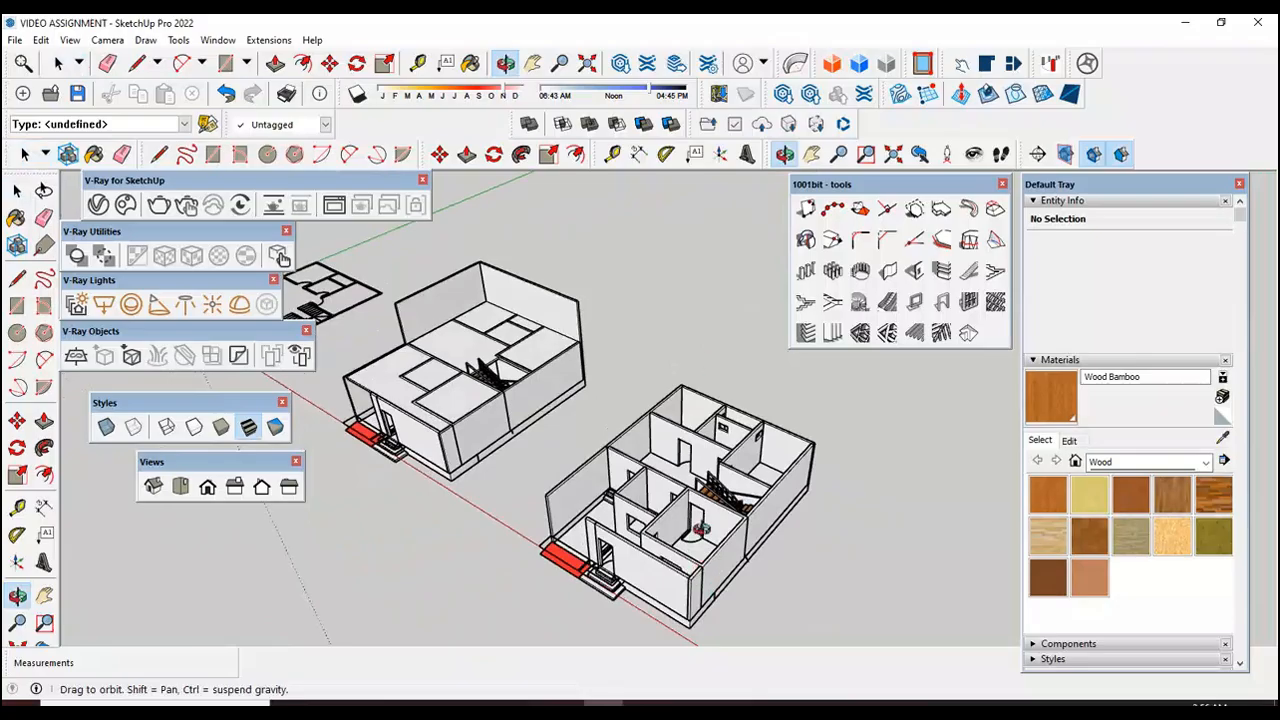
{"action": "scroll", "coordinate": [437, 320], "scroll_direction": "up", "scroll_amount": 5}
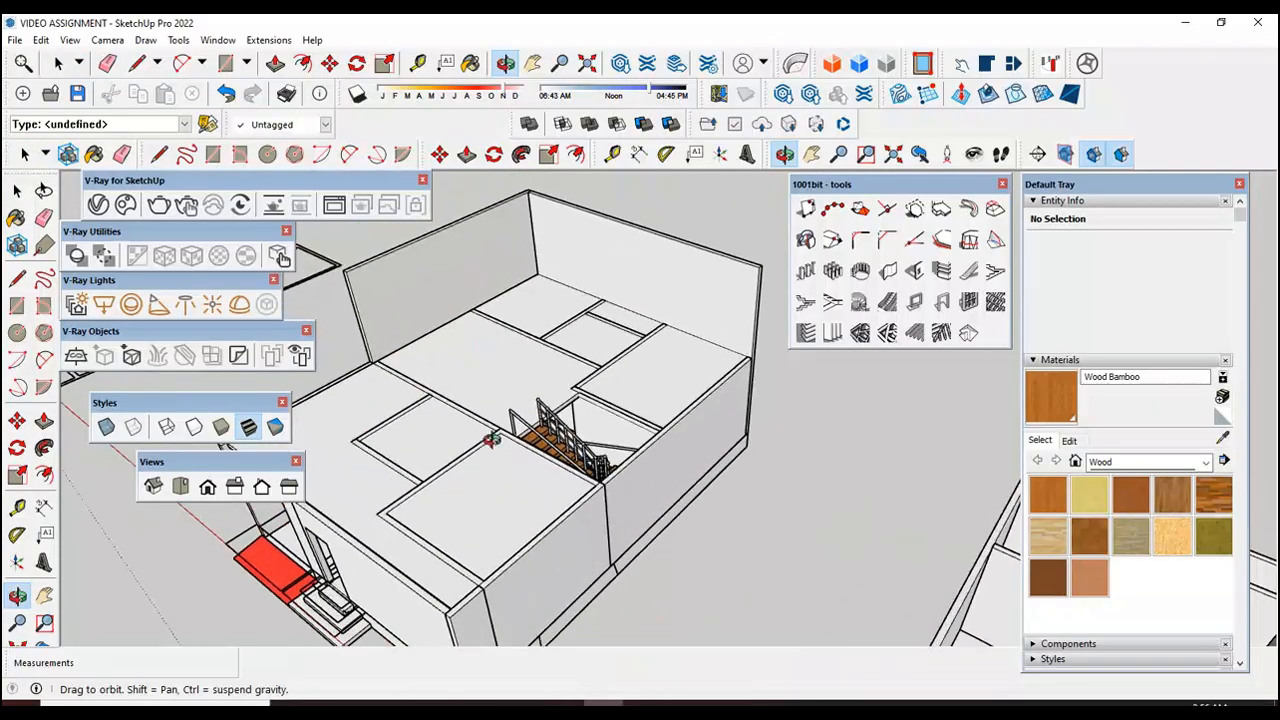
{"action": "scroll", "coordinate": [490, 464], "scroll_direction": "down", "scroll_amount": 5}
{"action": "left_click_drag", "start_coordinate": [750, 520], "coordinate": [772, 556]}
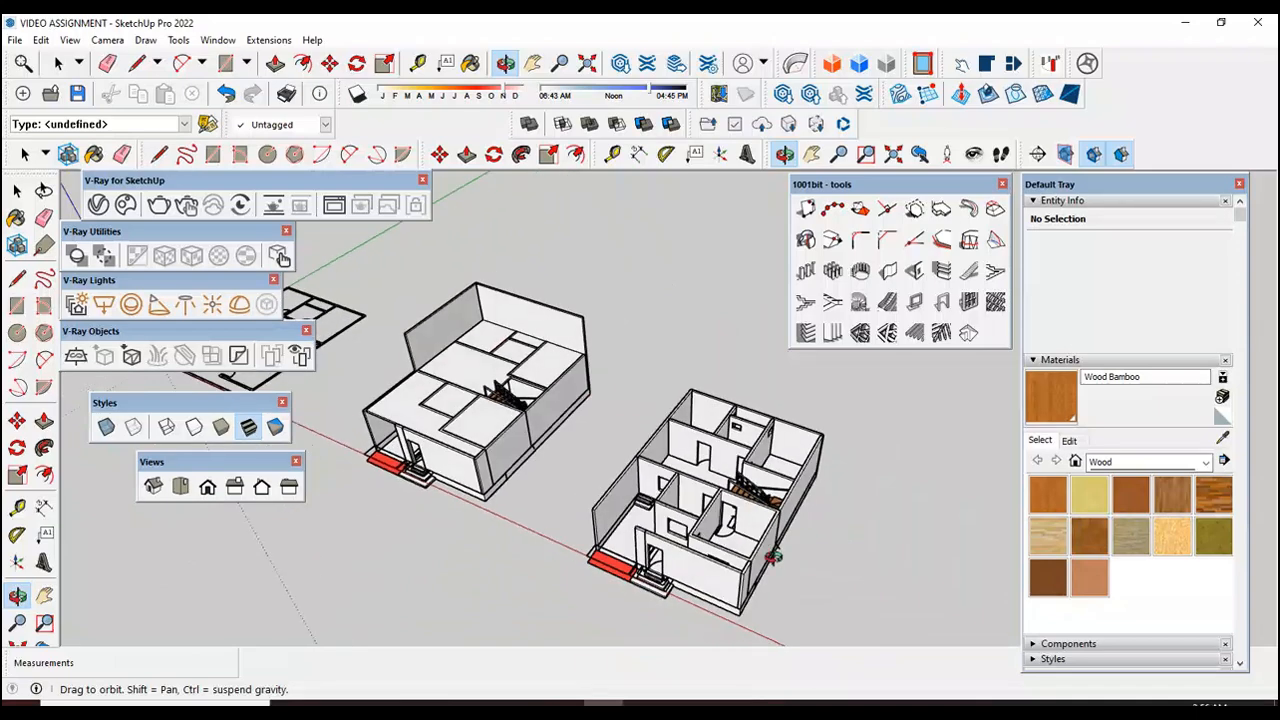
Step: From the top view, trace the copied house's rear wall and 15' of the stair-side outer wall to the stairwell's rear corner with the Line tool
{"action": "left_click", "coordinate": [180, 486]}
{"action": "scroll", "coordinate": [908, 416], "scroll_direction": "up", "scroll_amount": 5}
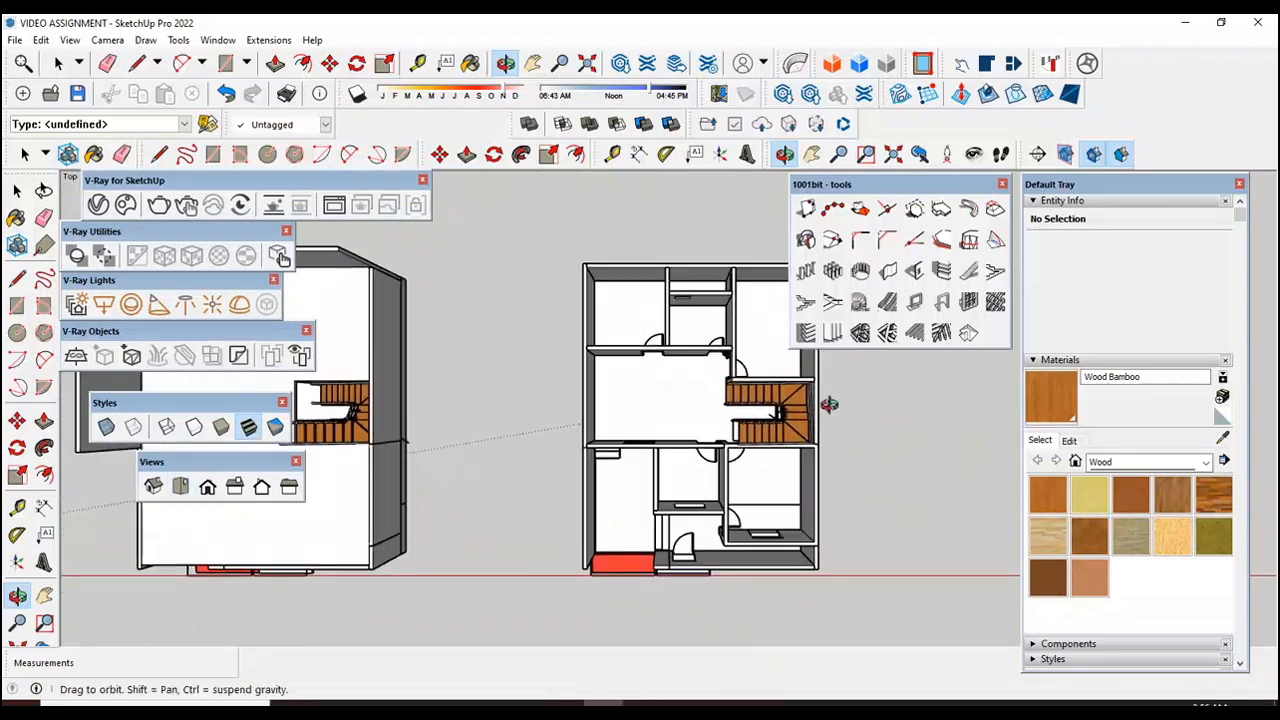
{"action": "left_click", "coordinate": [17, 281]}
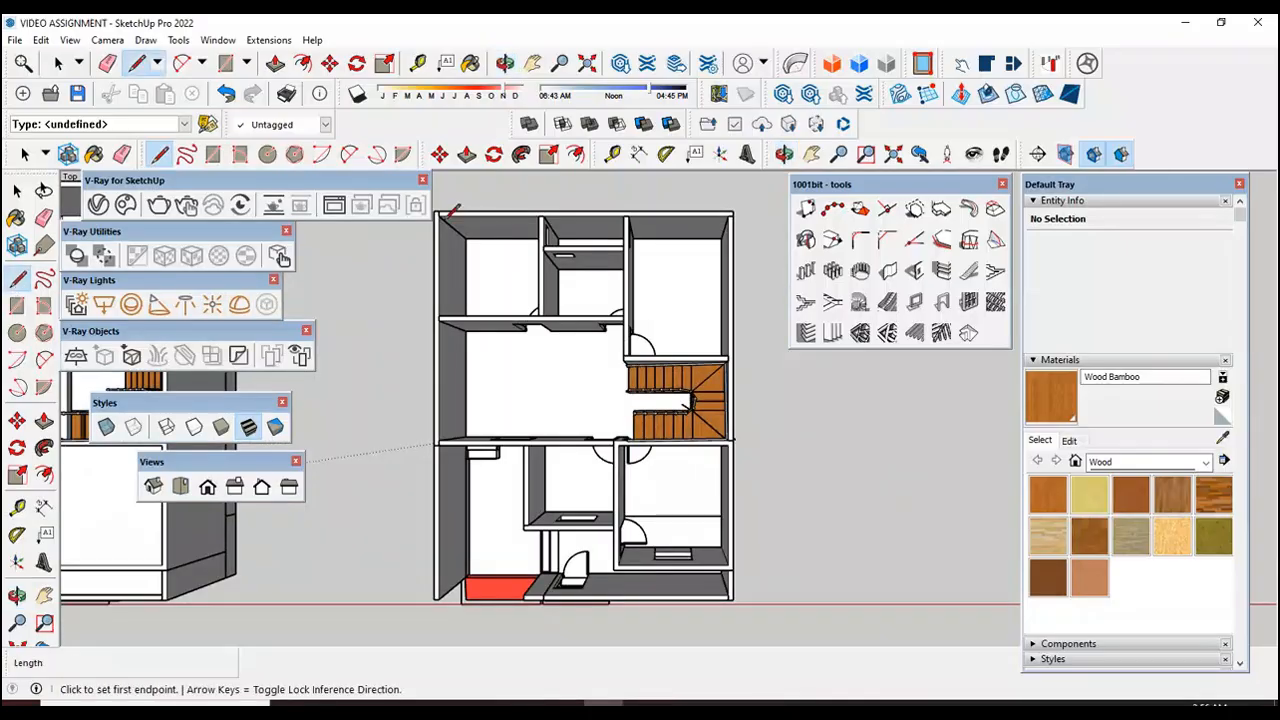
{"action": "scroll", "coordinate": [510, 240], "scroll_direction": "up", "scroll_amount": 3}
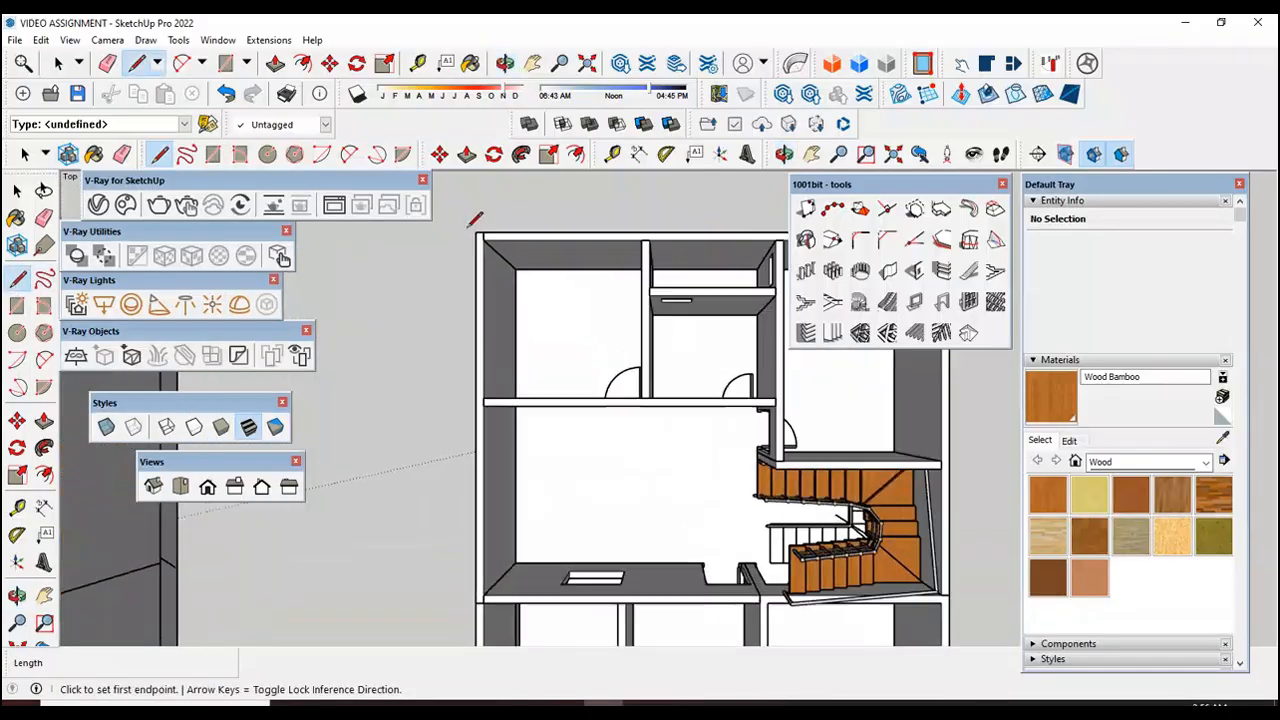
{"action": "left_click", "coordinate": [478, 232]}
{"action": "scroll", "coordinate": [470, 220], "scroll_direction": "down", "scroll_amount": 4}
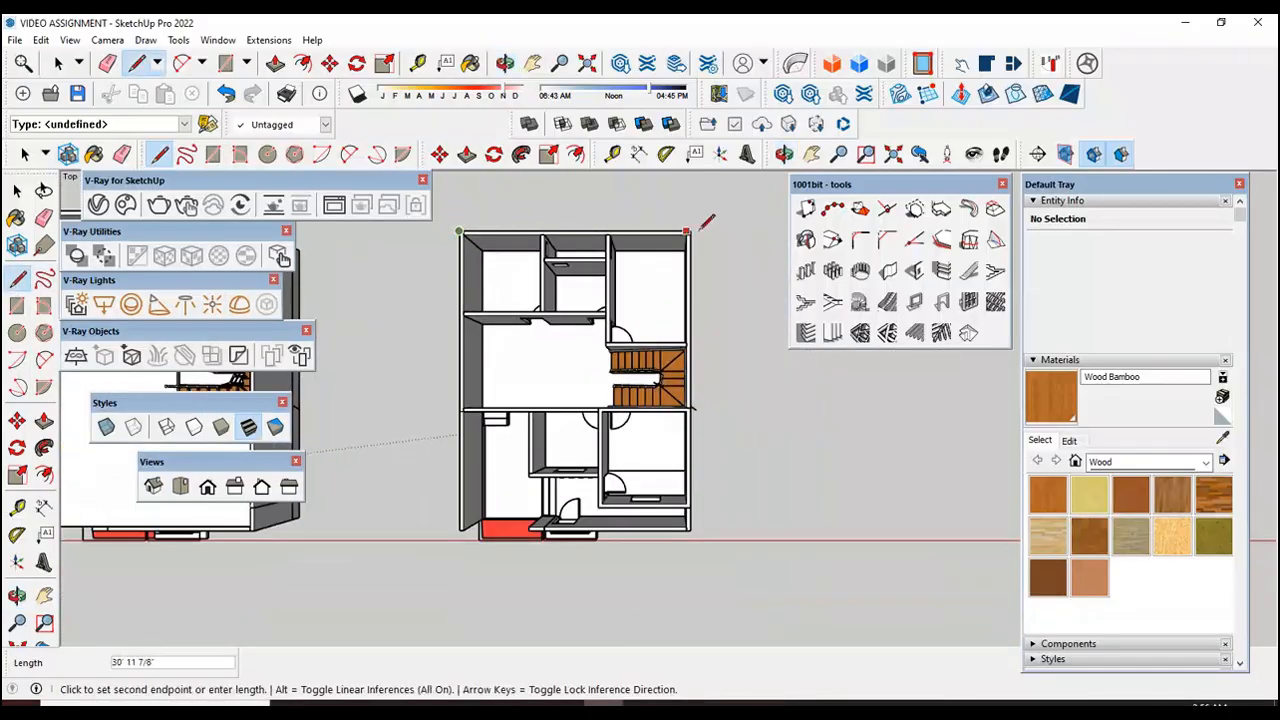
{"action": "scroll", "coordinate": [712, 220], "scroll_direction": "up", "scroll_amount": 4}
{"action": "scroll", "coordinate": [704, 462], "scroll_direction": "up", "scroll_amount": 3}
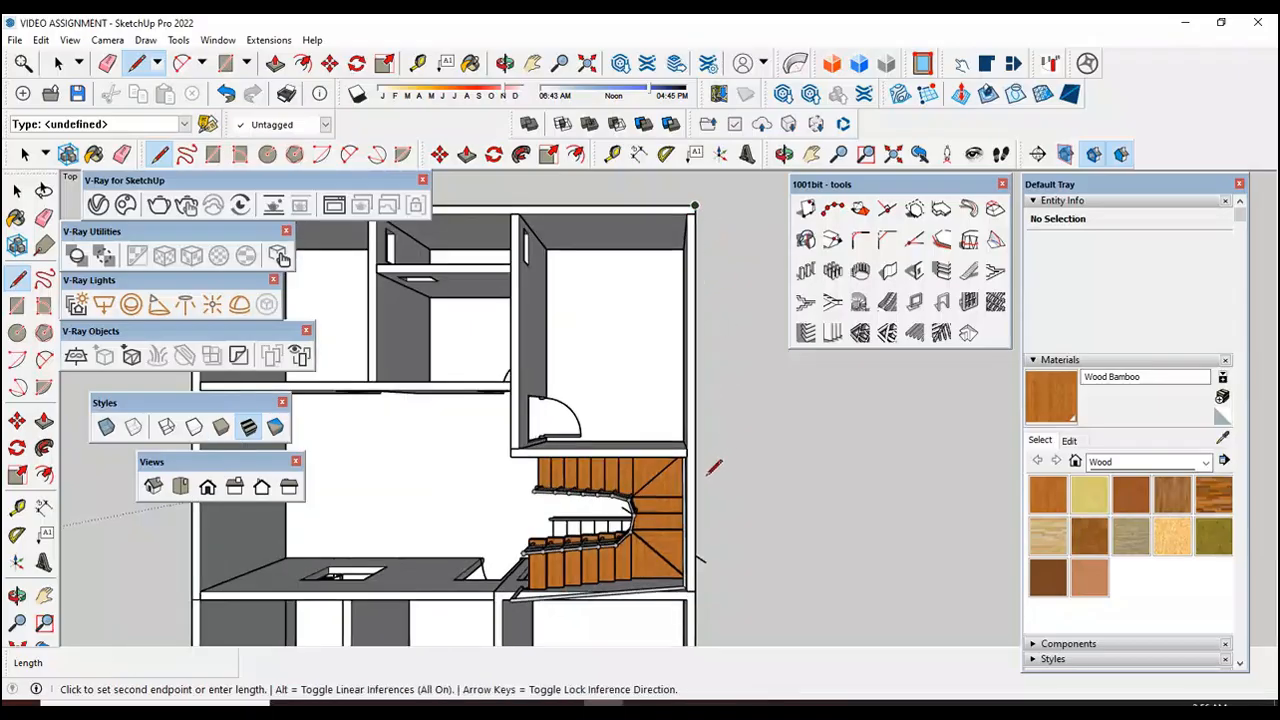
{"action": "scroll", "coordinate": [670, 415], "scroll_direction": "up", "scroll_amount": 2}
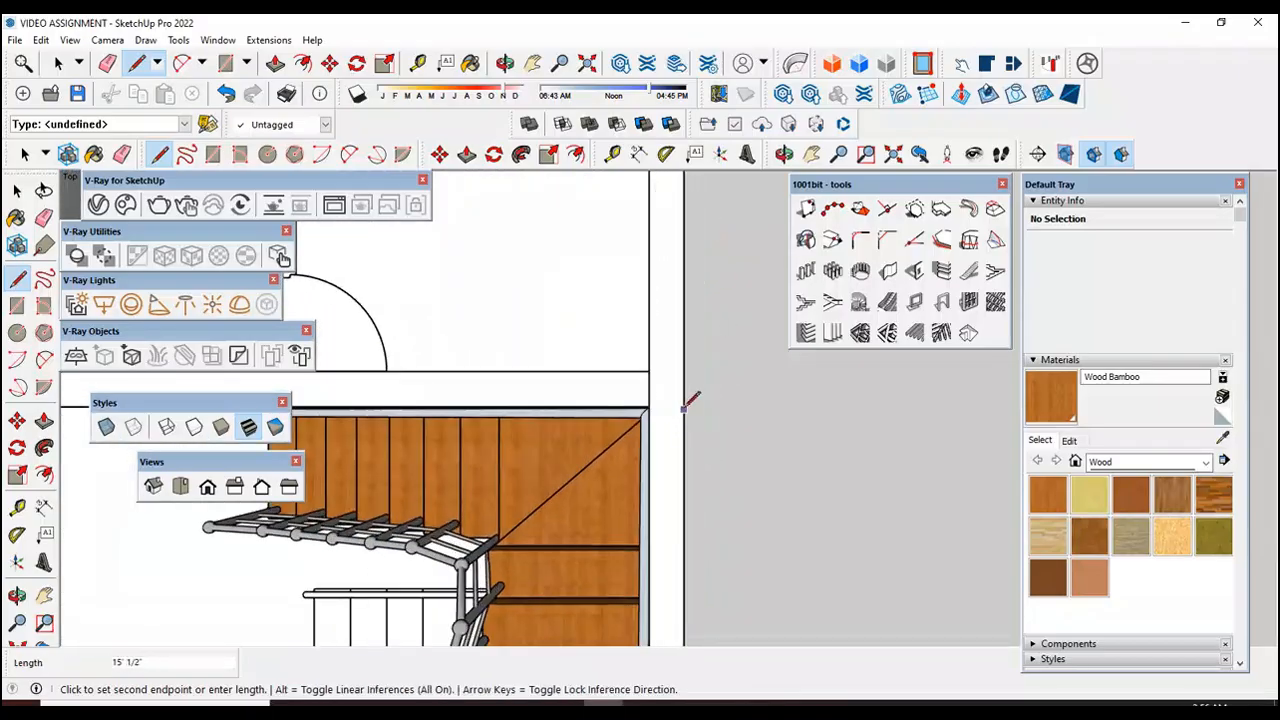
{"action": "scroll", "coordinate": [655, 402], "scroll_direction": "down", "scroll_amount": 2}
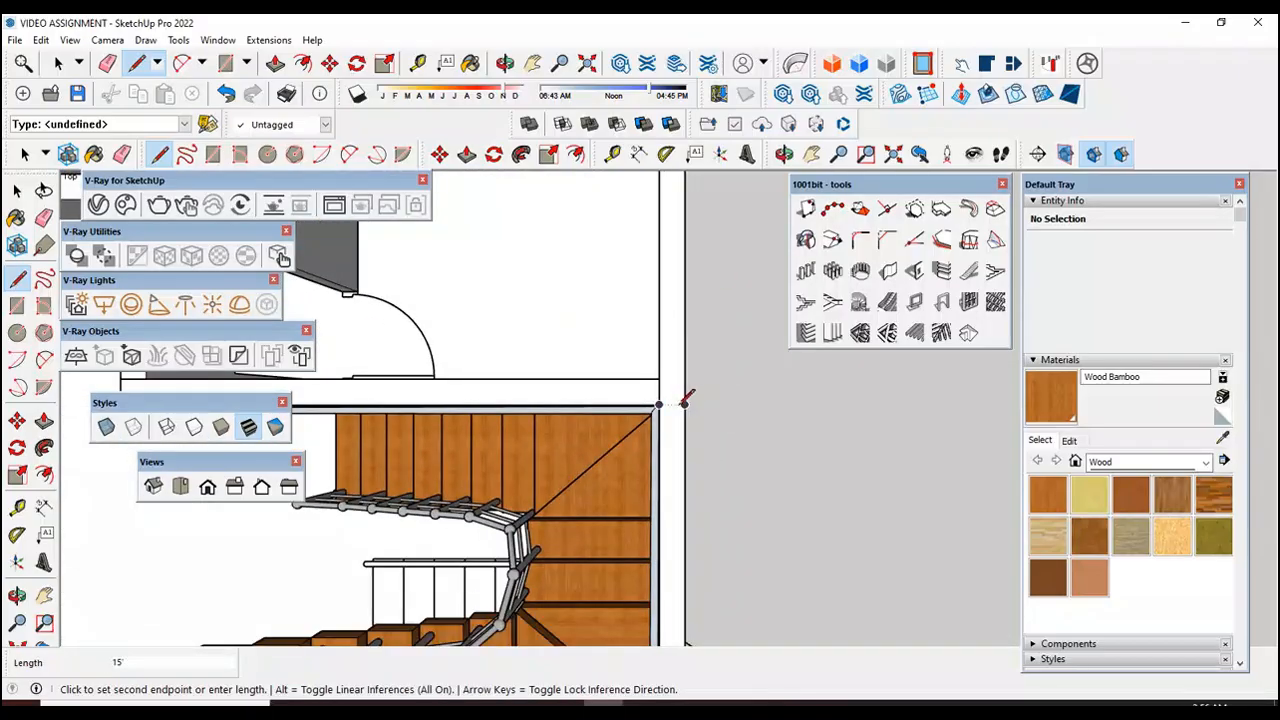
{"action": "scroll", "coordinate": [688, 404], "scroll_direction": "down", "scroll_amount": 3}
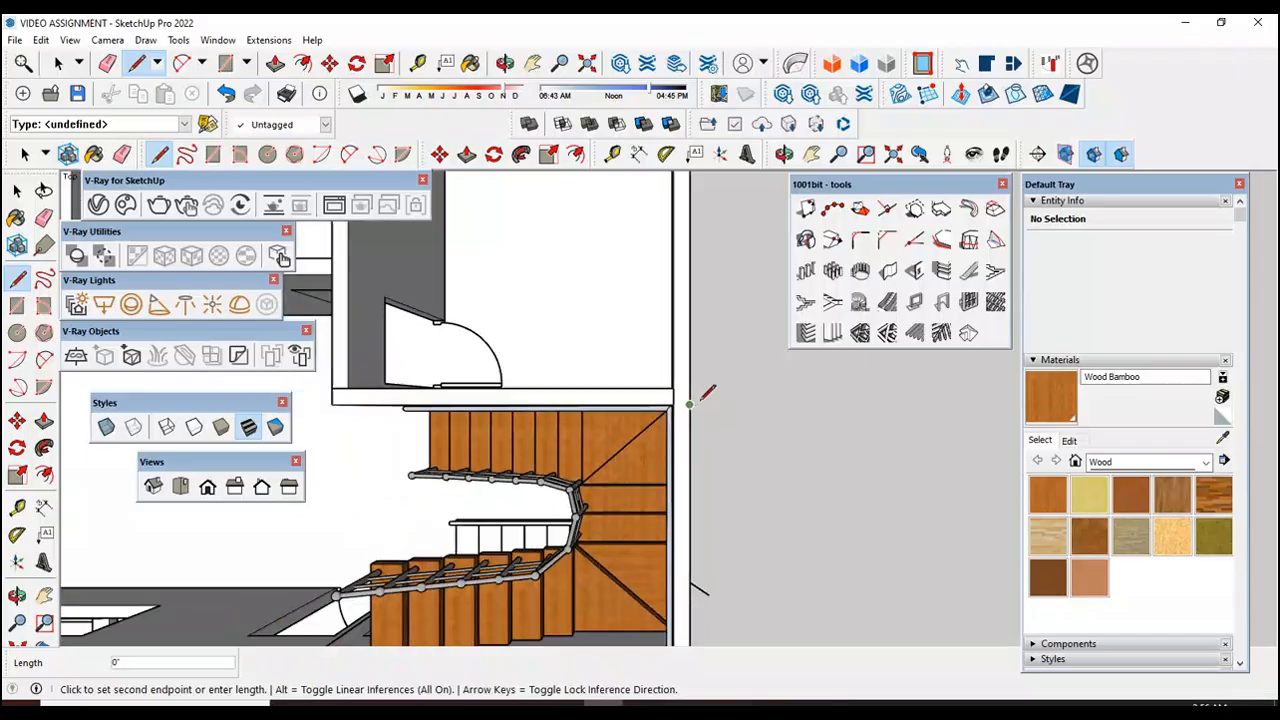
Step: Continue the outline around the copied house's stairwell: 11' inward, 8' along its inner side, and 11' back to the outer wall
{"action": "scroll", "coordinate": [502, 425], "scroll_direction": "up", "scroll_amount": 2}
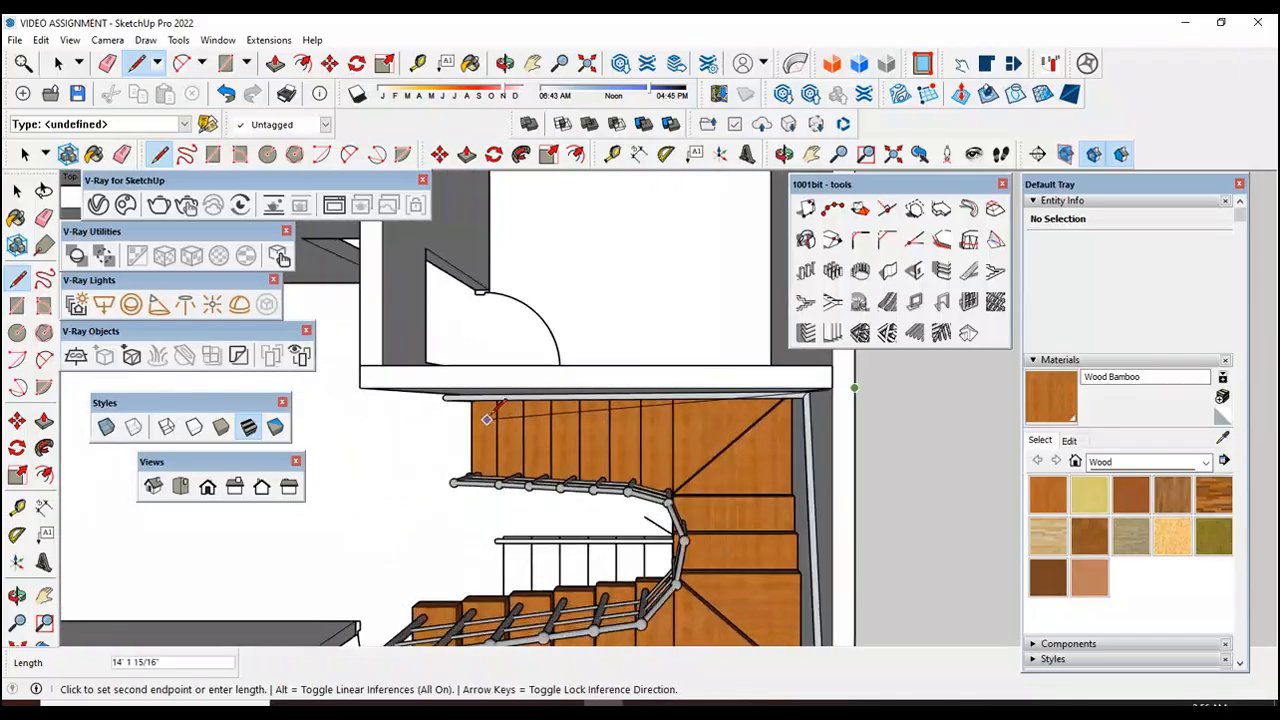
{"action": "scroll", "coordinate": [495, 388], "scroll_direction": "up", "scroll_amount": 2}
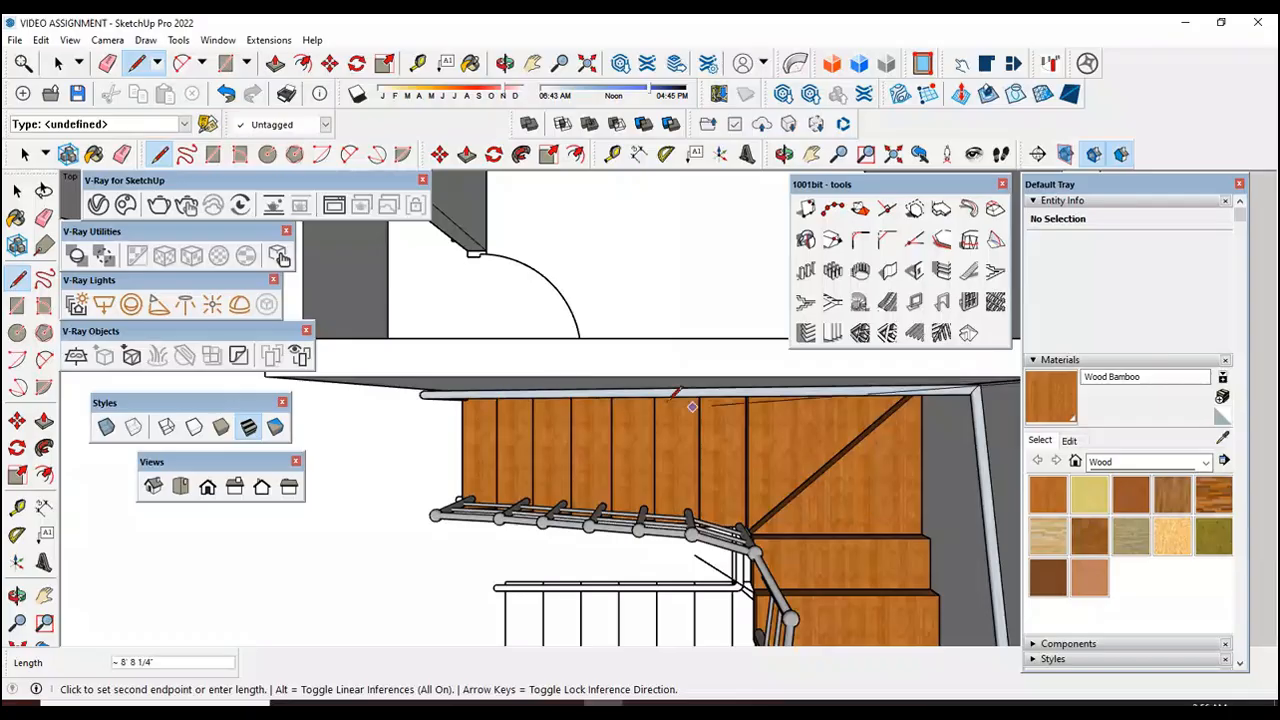
{"action": "scroll", "coordinate": [618, 372], "scroll_direction": "down", "scroll_amount": 1}
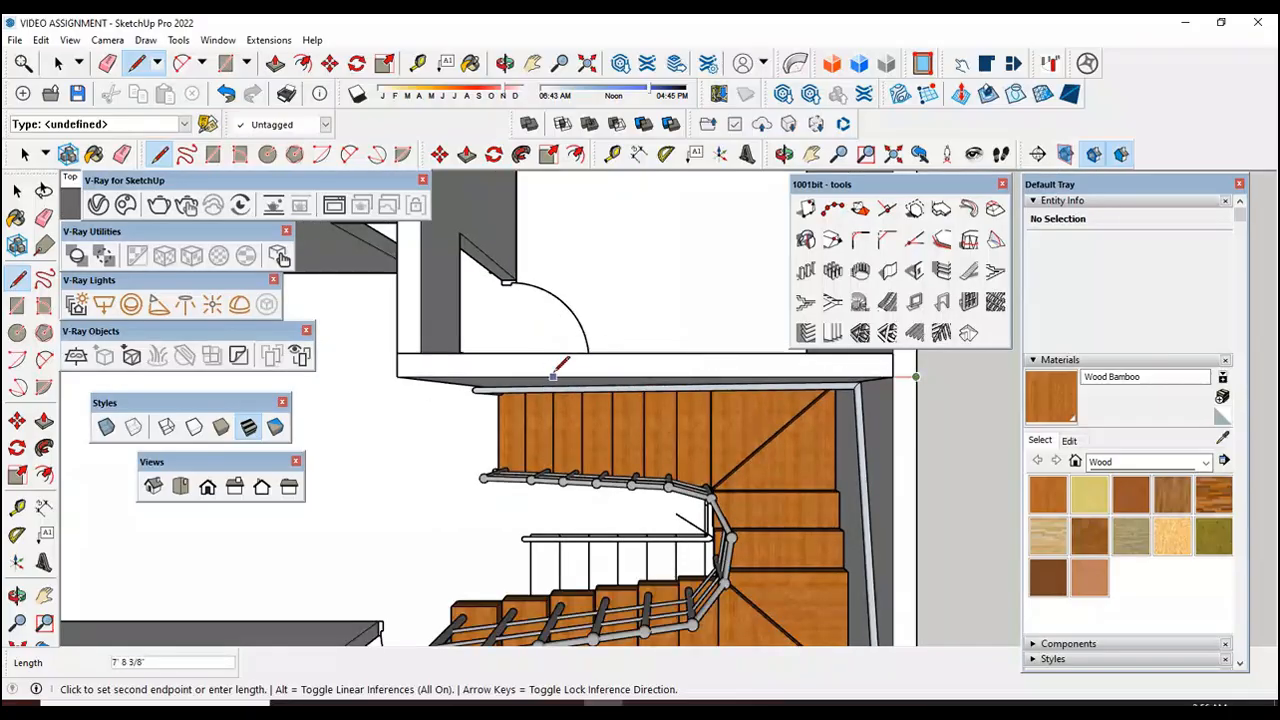
{"action": "scroll", "coordinate": [582, 372], "scroll_direction": "down", "scroll_amount": 3}
{"action": "scroll", "coordinate": [797, 389], "scroll_direction": "down", "scroll_amount": 5}
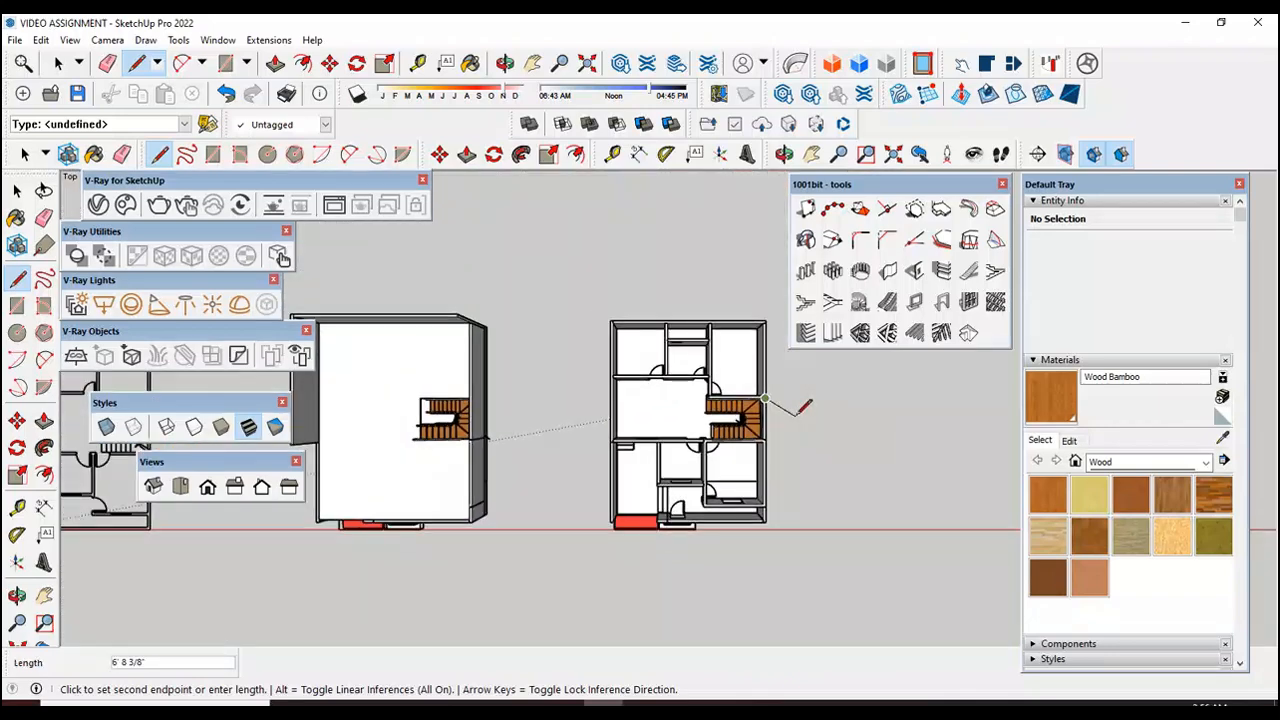
{"action": "scroll", "coordinate": [715, 400], "scroll_direction": "up", "scroll_amount": 6}
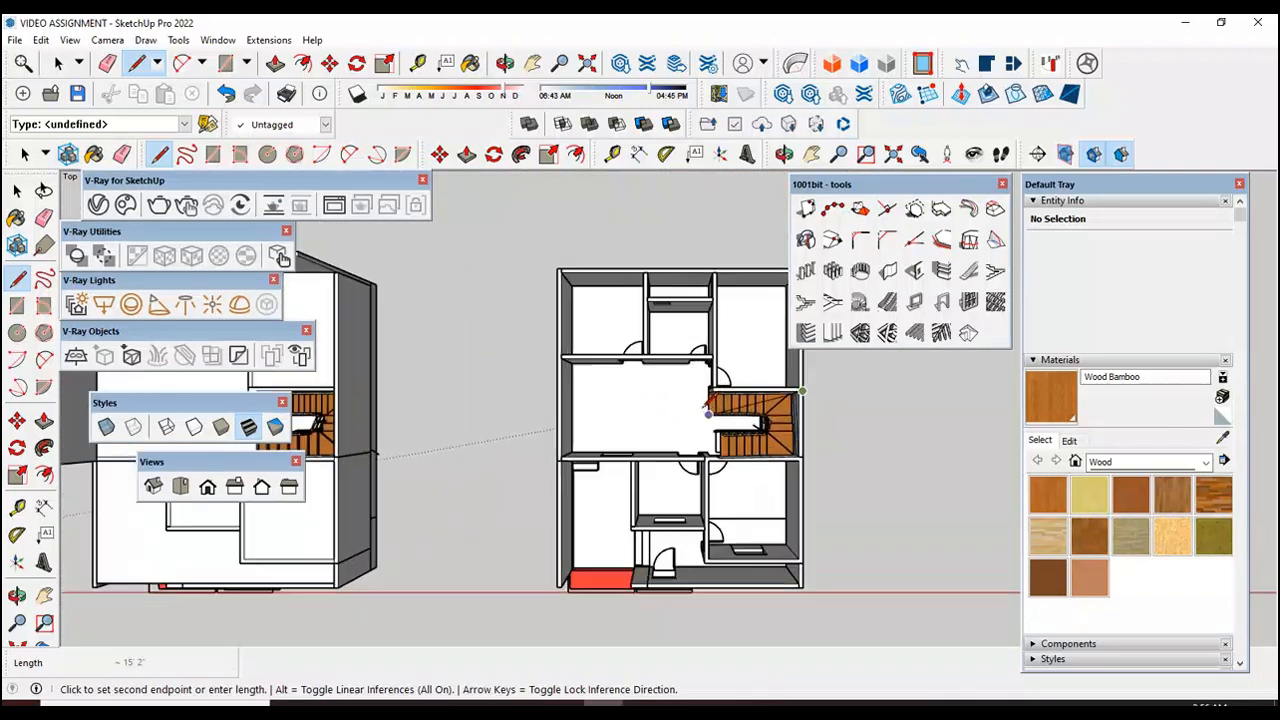
{"action": "scroll", "coordinate": [715, 400], "scroll_direction": "up", "scroll_amount": 2}
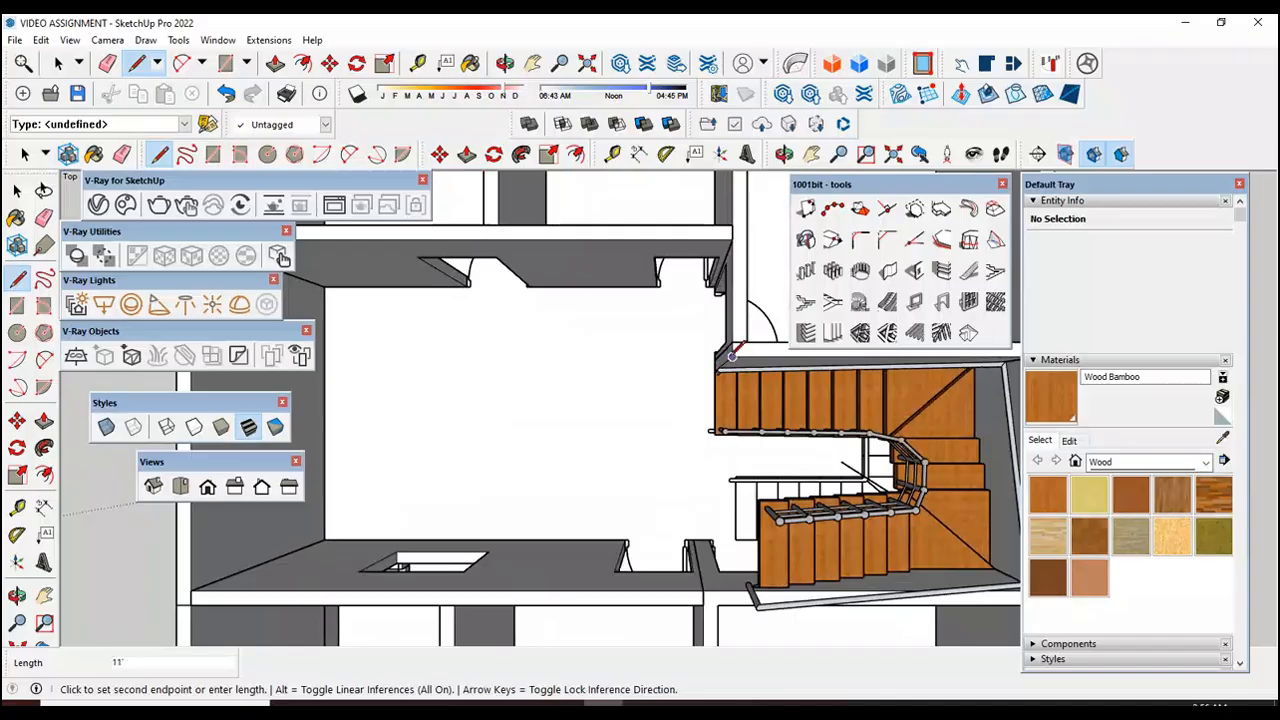
{"action": "scroll", "coordinate": [735, 352], "scroll_direction": "down", "scroll_amount": 3}
{"action": "scroll", "coordinate": [740, 440], "scroll_direction": "up", "scroll_amount": 4}
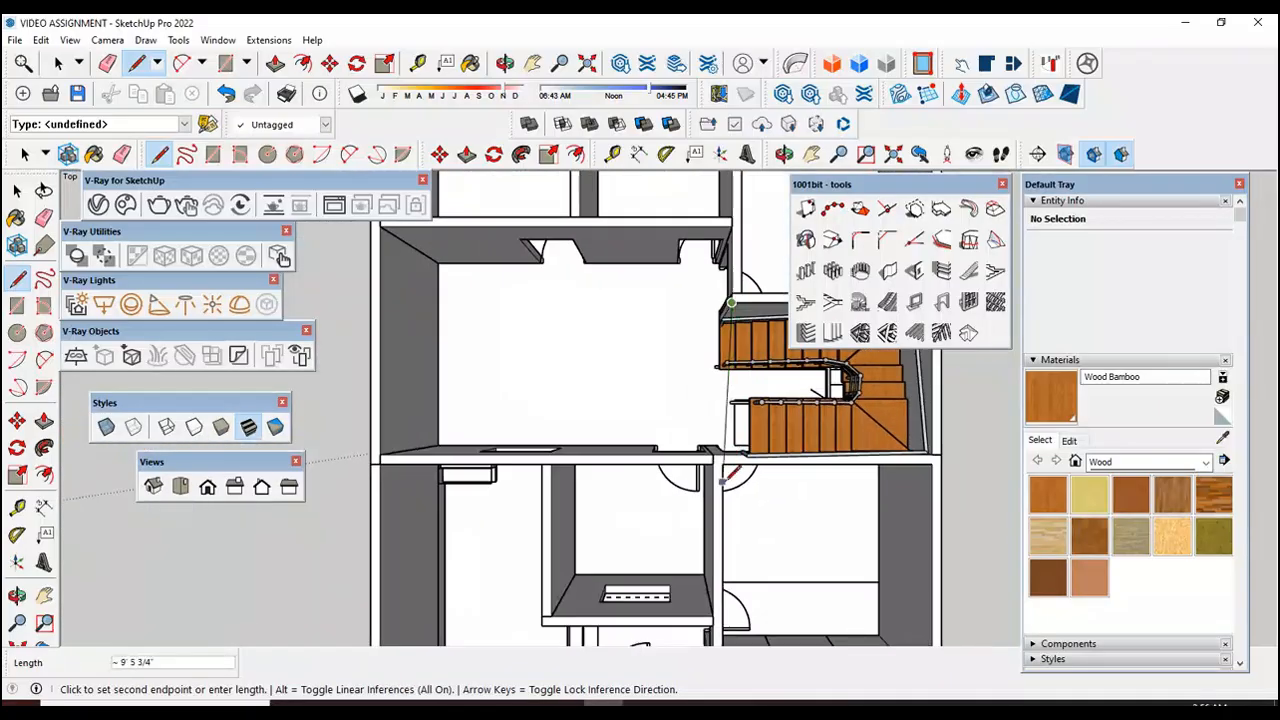
{"action": "scroll", "coordinate": [742, 438], "scroll_direction": "up", "scroll_amount": 1}
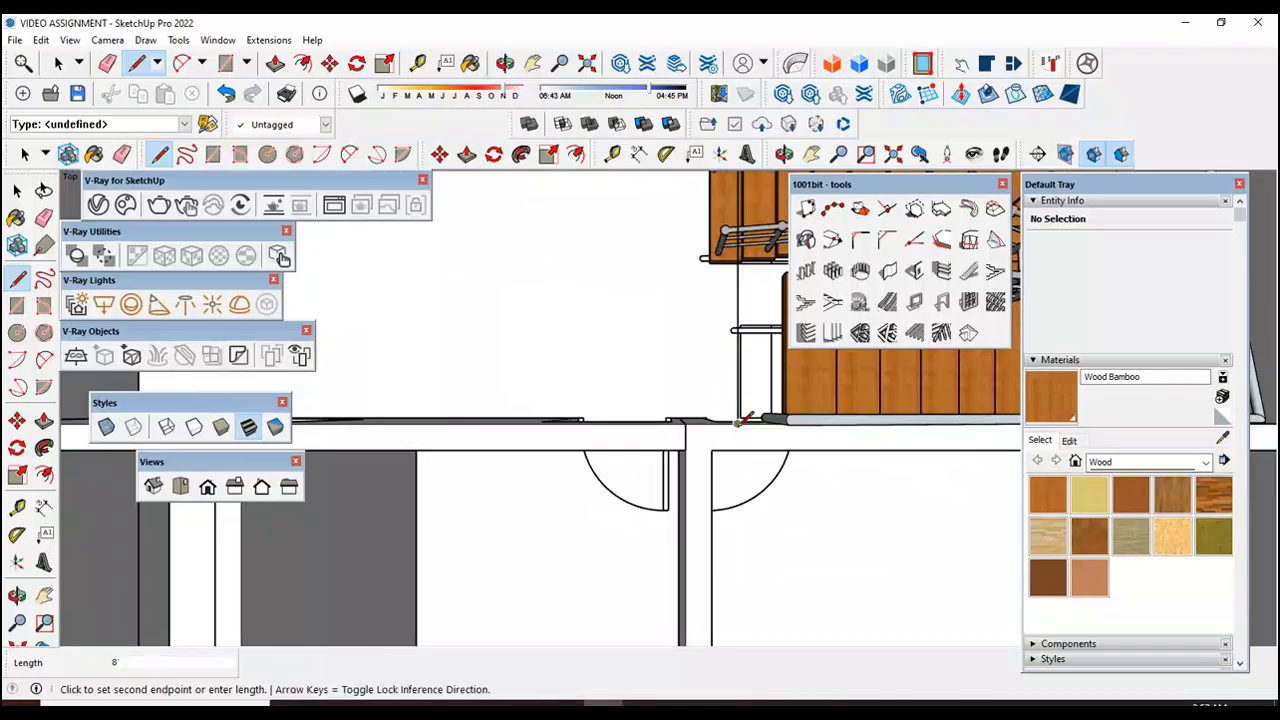
{"action": "scroll", "coordinate": [745, 421], "scroll_direction": "down", "scroll_amount": 5}
{"action": "scroll", "coordinate": [828, 408], "scroll_direction": "up", "scroll_amount": 3}
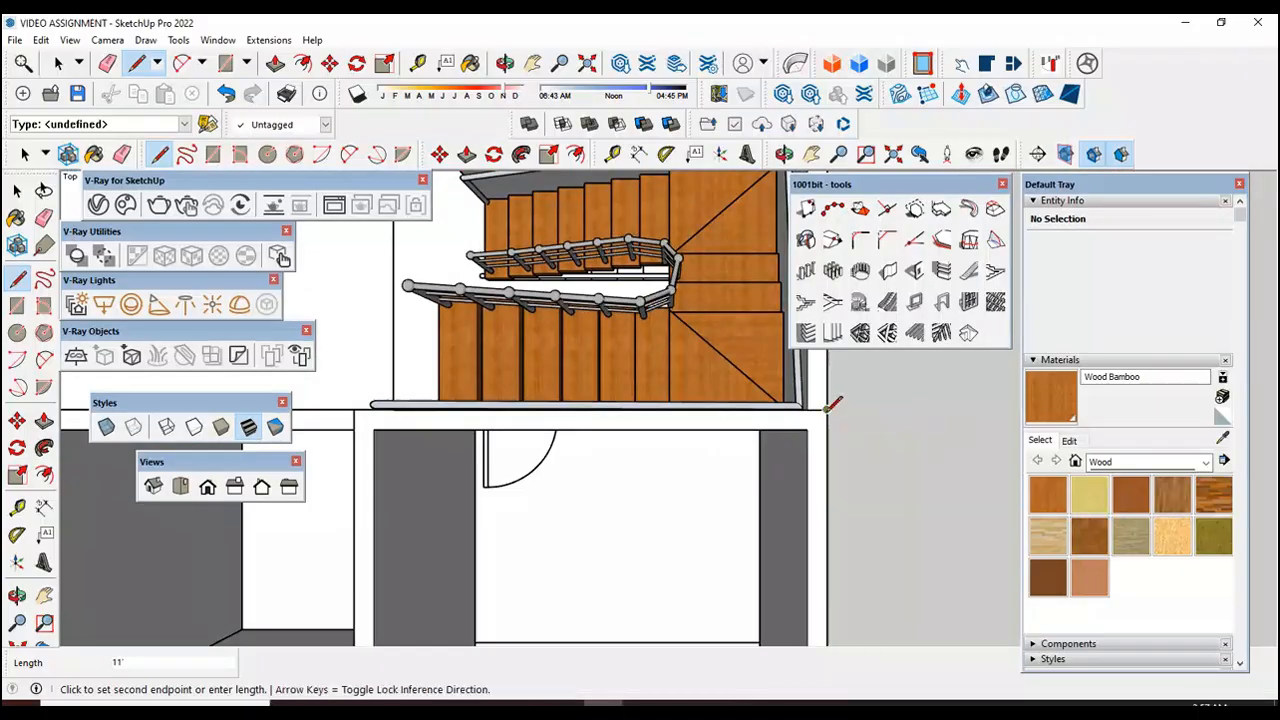
Step: Finish the outline along the remaining stair-side wall, the front, and the opposite side wall back to the starting corner, then leave the Line tool
{"action": "scroll", "coordinate": [830, 407], "scroll_direction": "down", "scroll_amount": 5}
{"action": "scroll", "coordinate": [842, 533], "scroll_direction": "up", "scroll_amount": 3}
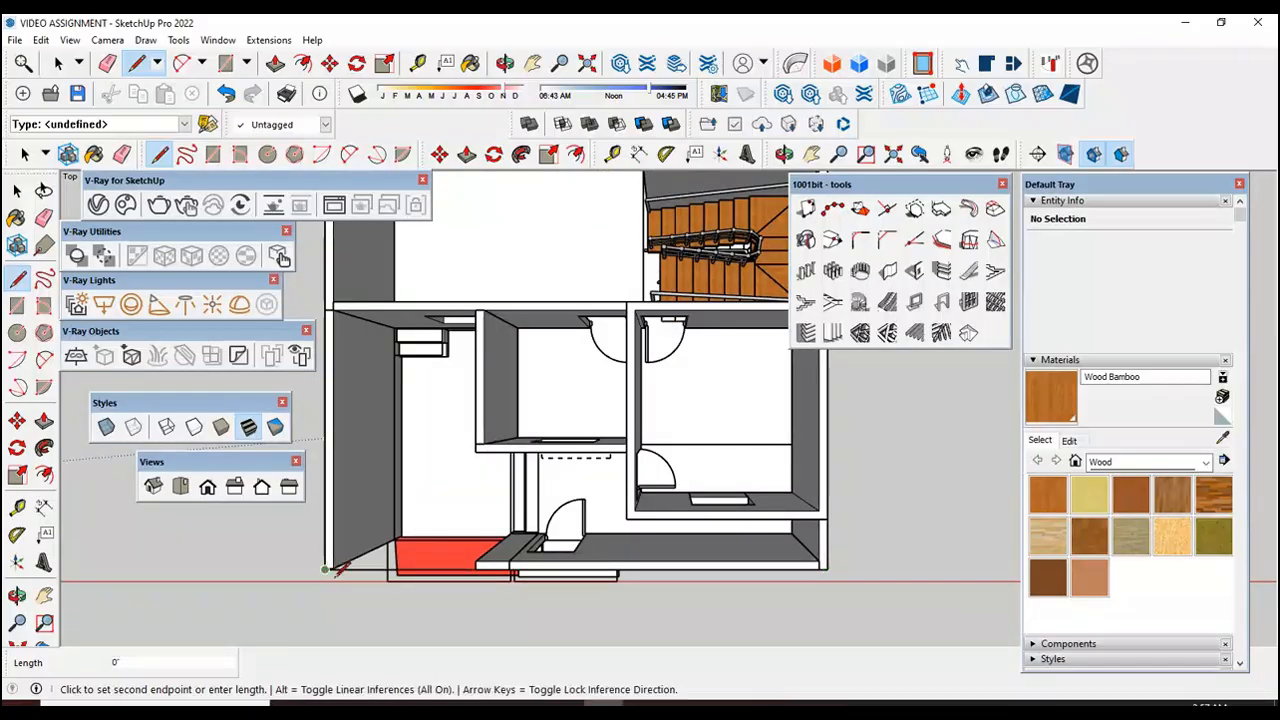
{"action": "middle_click_drag", "start_coordinate": [330, 562], "coordinate": [336, 352]}
{"action": "scroll", "coordinate": [338, 350], "scroll_direction": "up", "scroll_amount": 2}
{"action": "scroll", "coordinate": [332, 352], "scroll_direction": "up", "scroll_amount": 5}
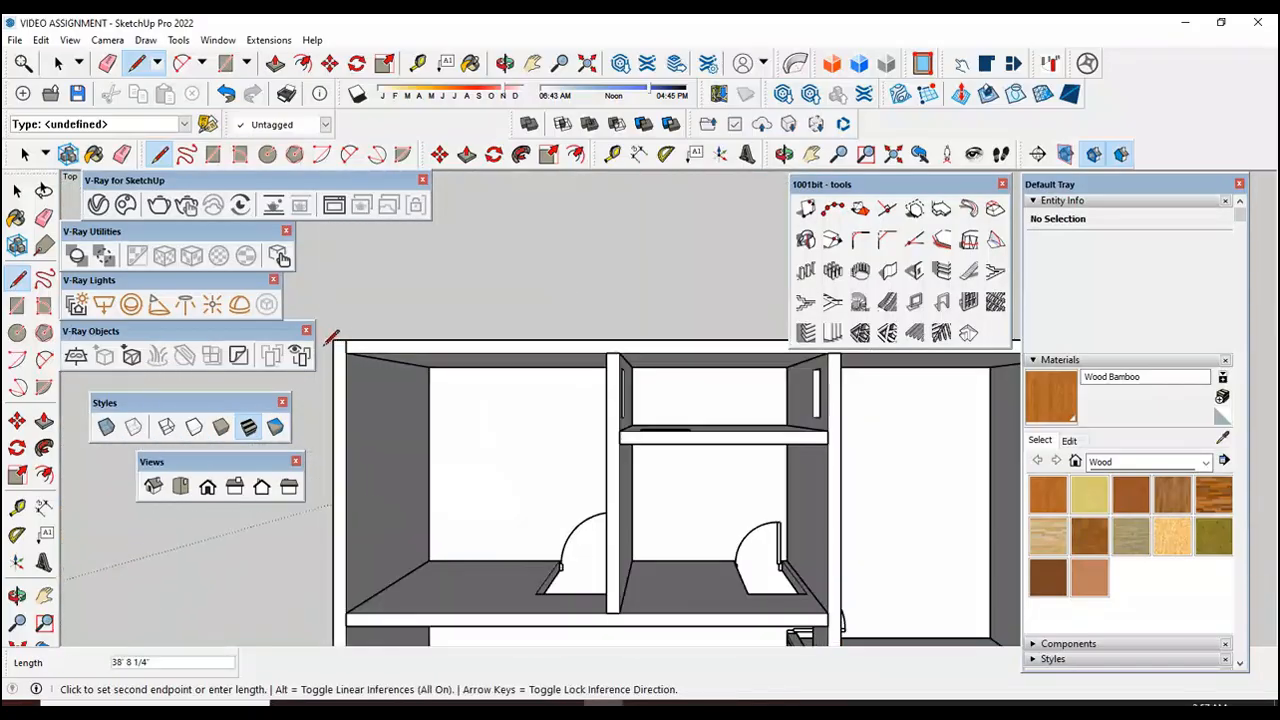
{"action": "left_click", "coordinate": [332, 341]}
{"action": "scroll", "coordinate": [598, 305], "scroll_direction": "down", "scroll_amount": 5}
{"action": "scroll", "coordinate": [601, 291], "scroll_direction": "down", "scroll_amount": 2}
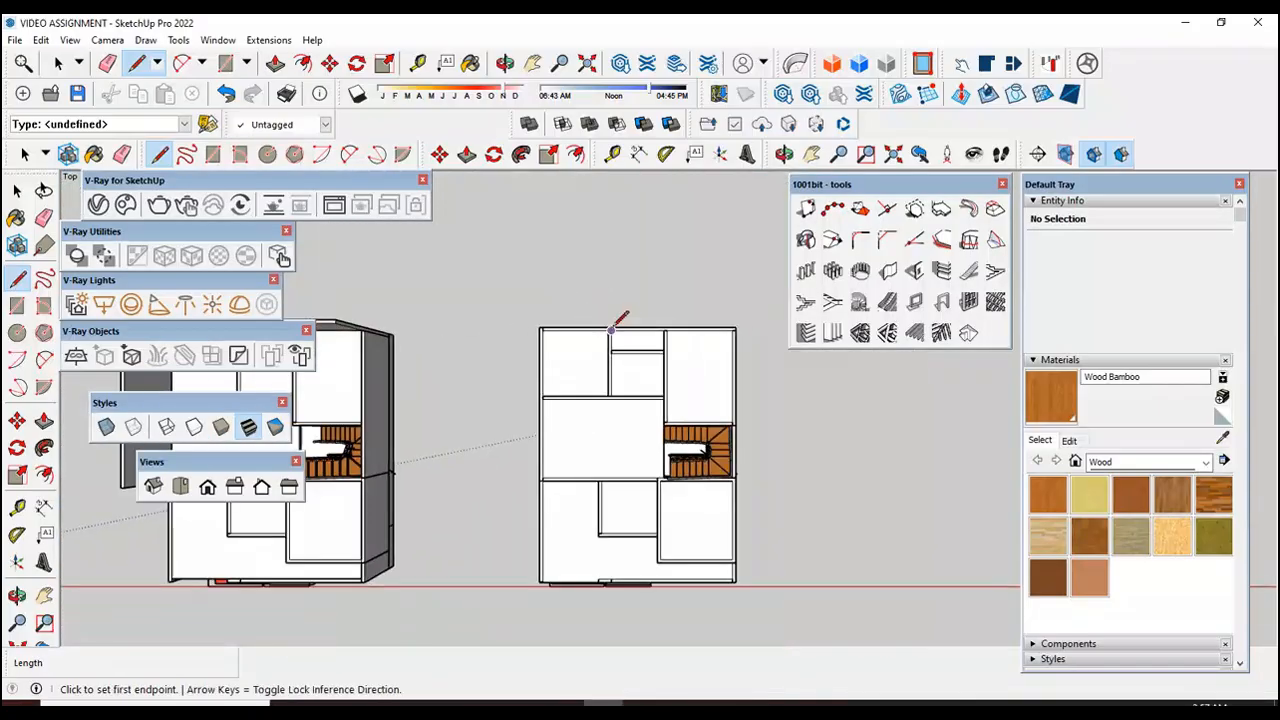
{"action": "key", "text": "space"}
Step: Select the newly traced floor face with its edges and make it a group
{"action": "scroll", "coordinate": [668, 480], "scroll_direction": "up", "scroll_amount": 4}
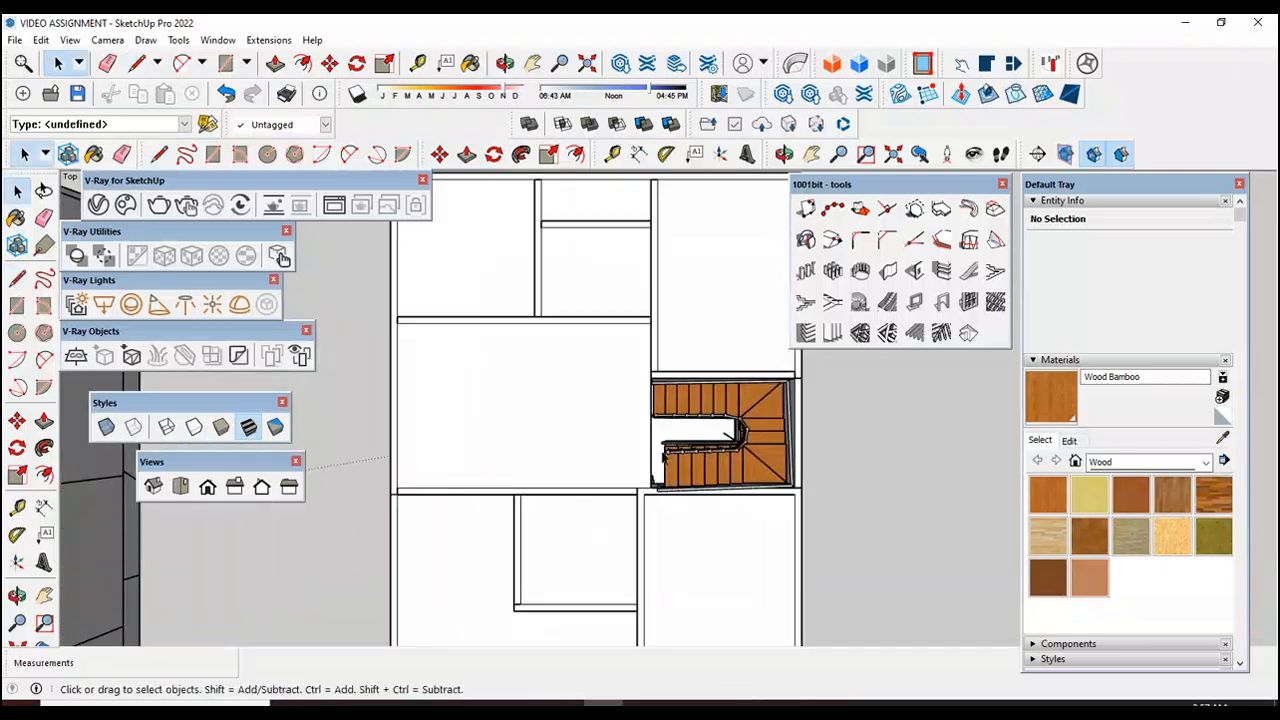
{"action": "scroll", "coordinate": [630, 400], "scroll_direction": "down", "scroll_amount": 2}
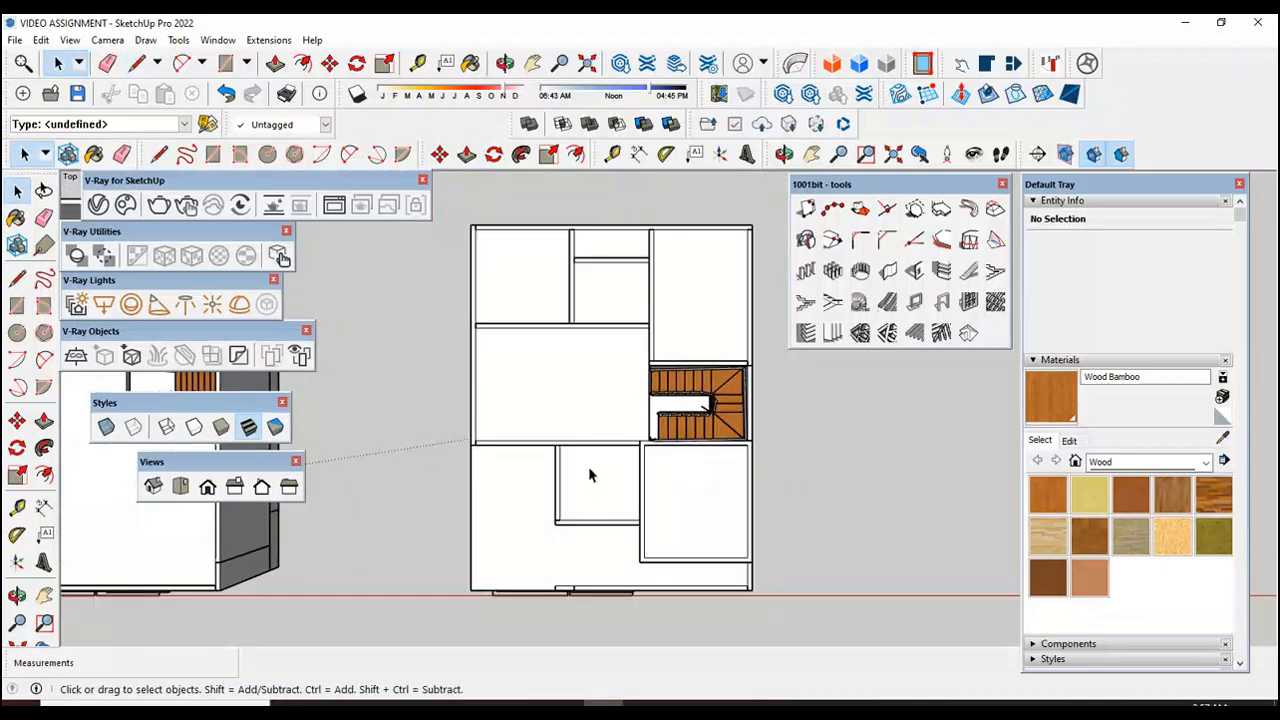
{"action": "scroll", "coordinate": [548, 536], "scroll_direction": "up", "scroll_amount": 1}
{"action": "triple_click", "coordinate": [591, 386]}
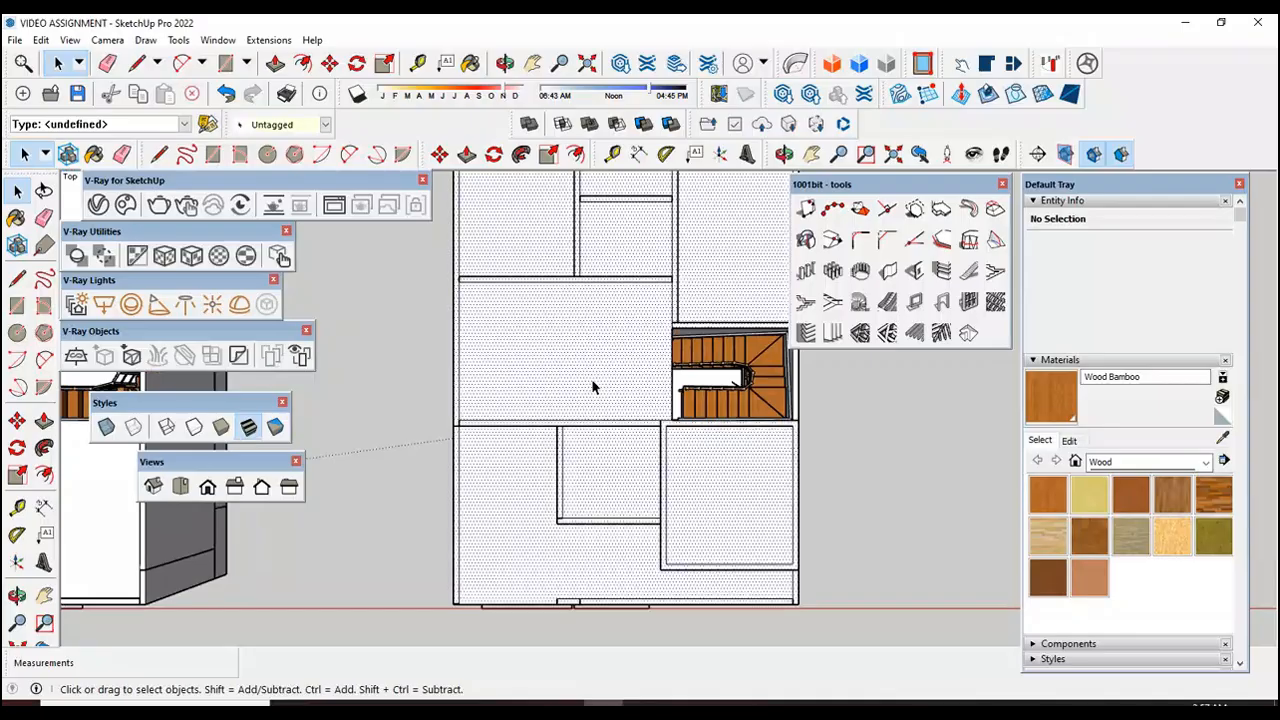
{"action": "right_click", "coordinate": [593, 380]}
{"action": "left_click", "coordinate": [647, 195]}
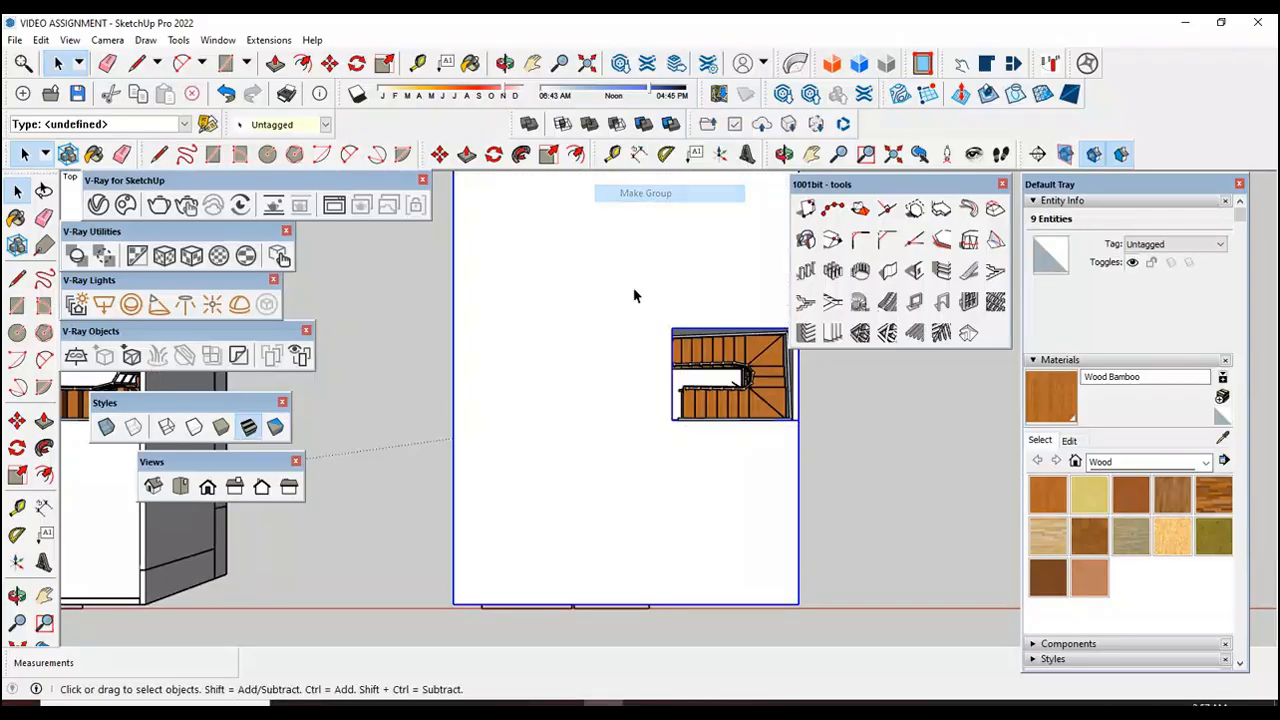
Step: Open the new floor group in an isometric view, push its face down 6" to form the slab, and close the group
{"action": "double_click", "coordinate": [608, 378]}
{"action": "left_click", "coordinate": [383, 428]}
{"action": "left_click", "coordinate": [157, 488]}
{"action": "scroll", "coordinate": [511, 423], "scroll_direction": "down", "scroll_amount": 3}
{"action": "scroll", "coordinate": [835, 488], "scroll_direction": "up", "scroll_amount": 3}
{"action": "double_click", "coordinate": [714, 449]}
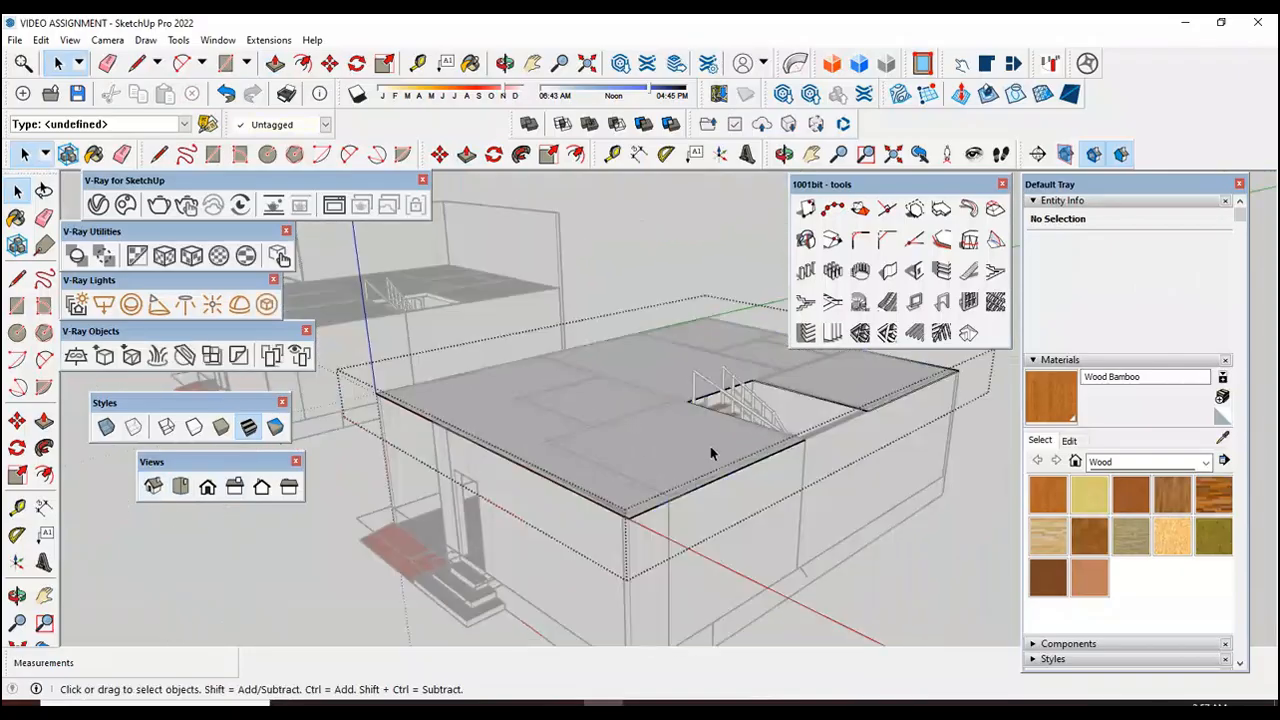
{"action": "left_click", "coordinate": [42, 420]}
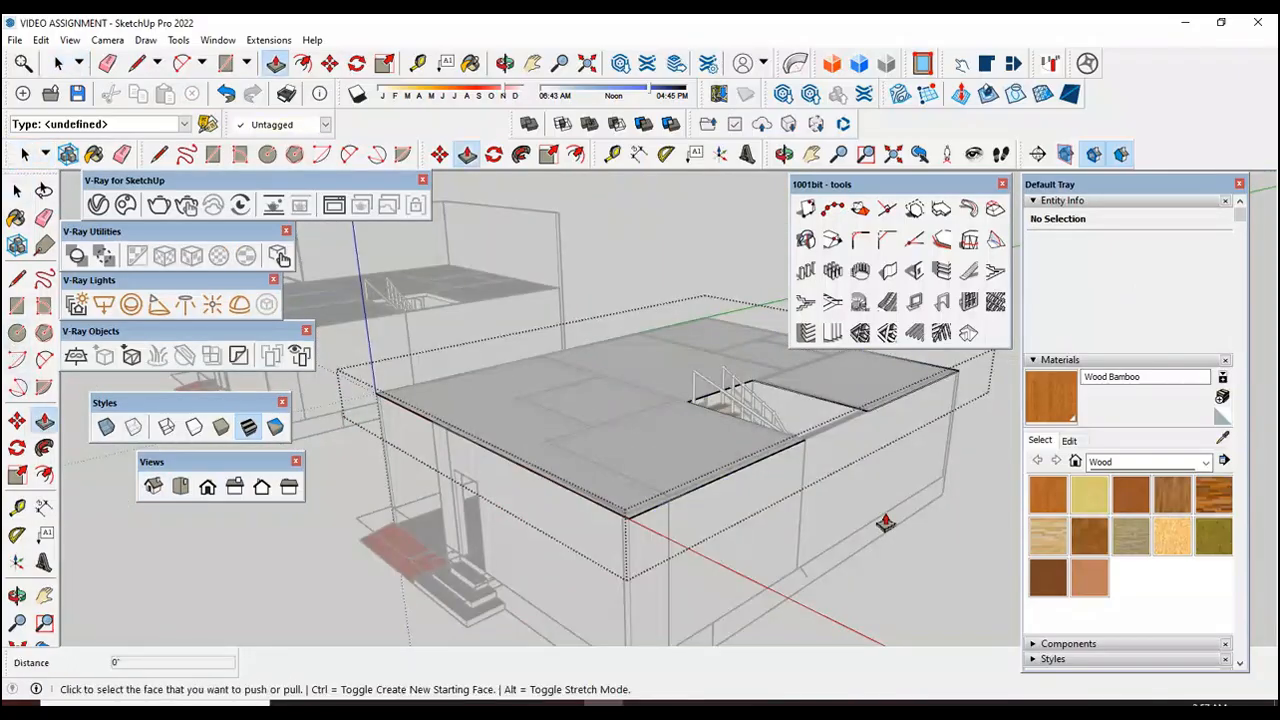
{"action": "left_click", "coordinate": [680, 450]}
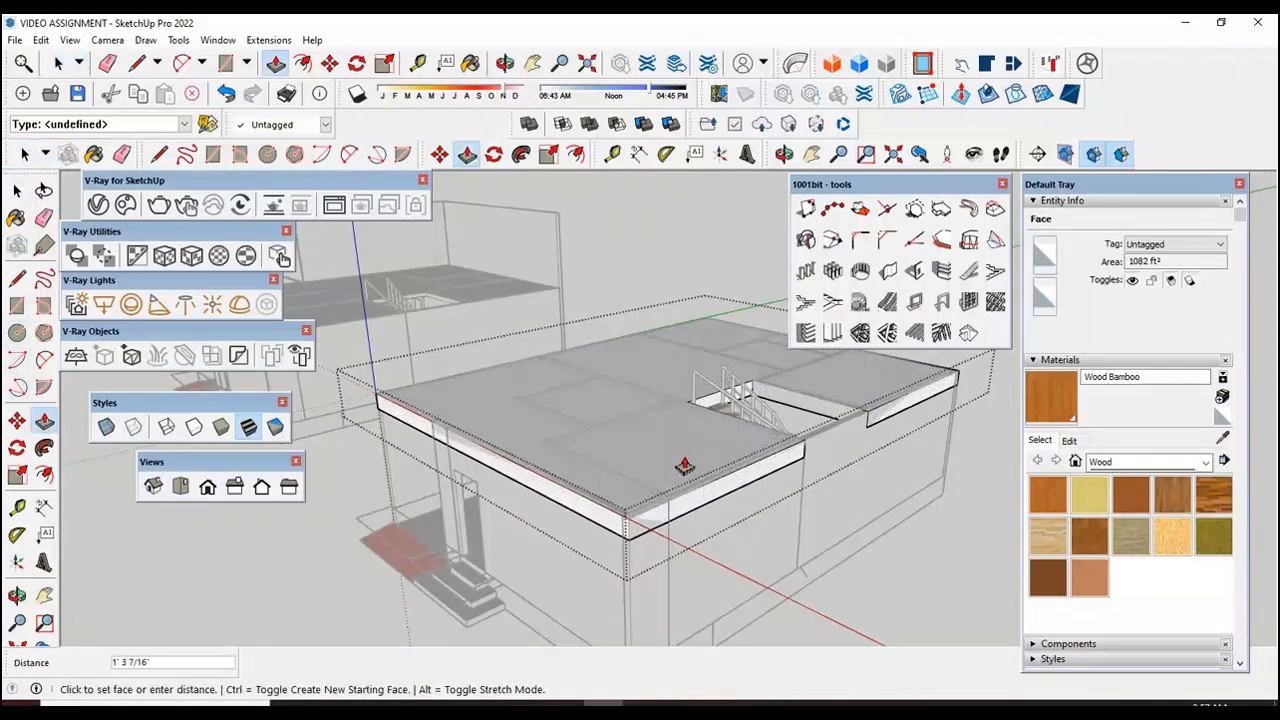
{"action": "type", "text": "6"}
{"action": "key", "text": "Return"}
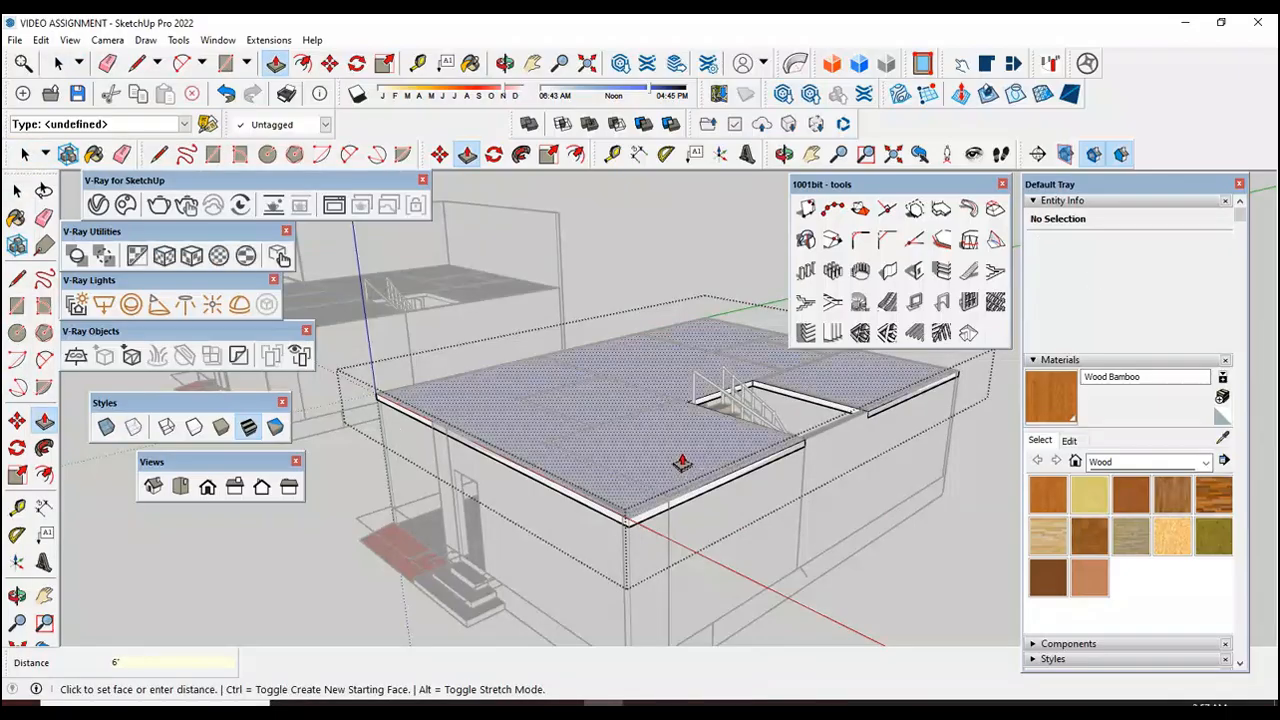
{"action": "key", "text": "space"}
{"action": "left_click", "coordinate": [952, 597]}
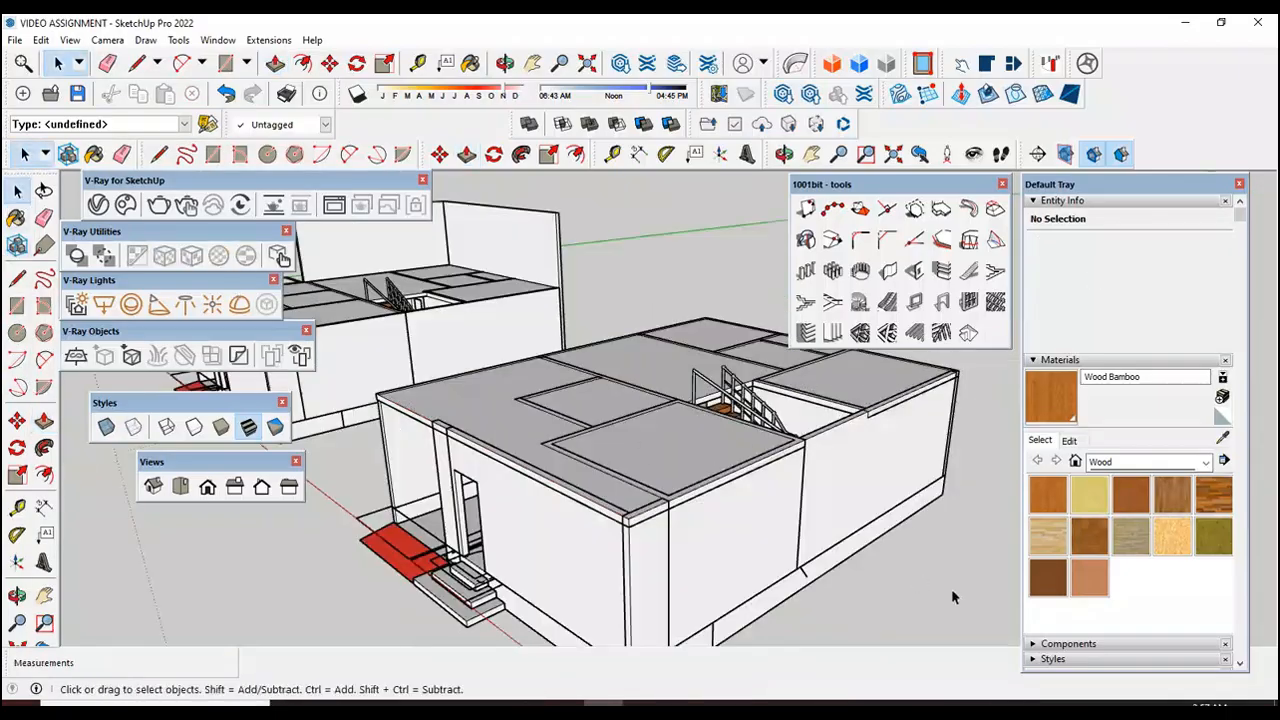
Step: Open the slab group, pull the stairwell edge at the top of the stairs 1' toward the top step, and close the group
{"action": "scroll", "coordinate": [803, 387], "scroll_direction": "up", "scroll_amount": 10}
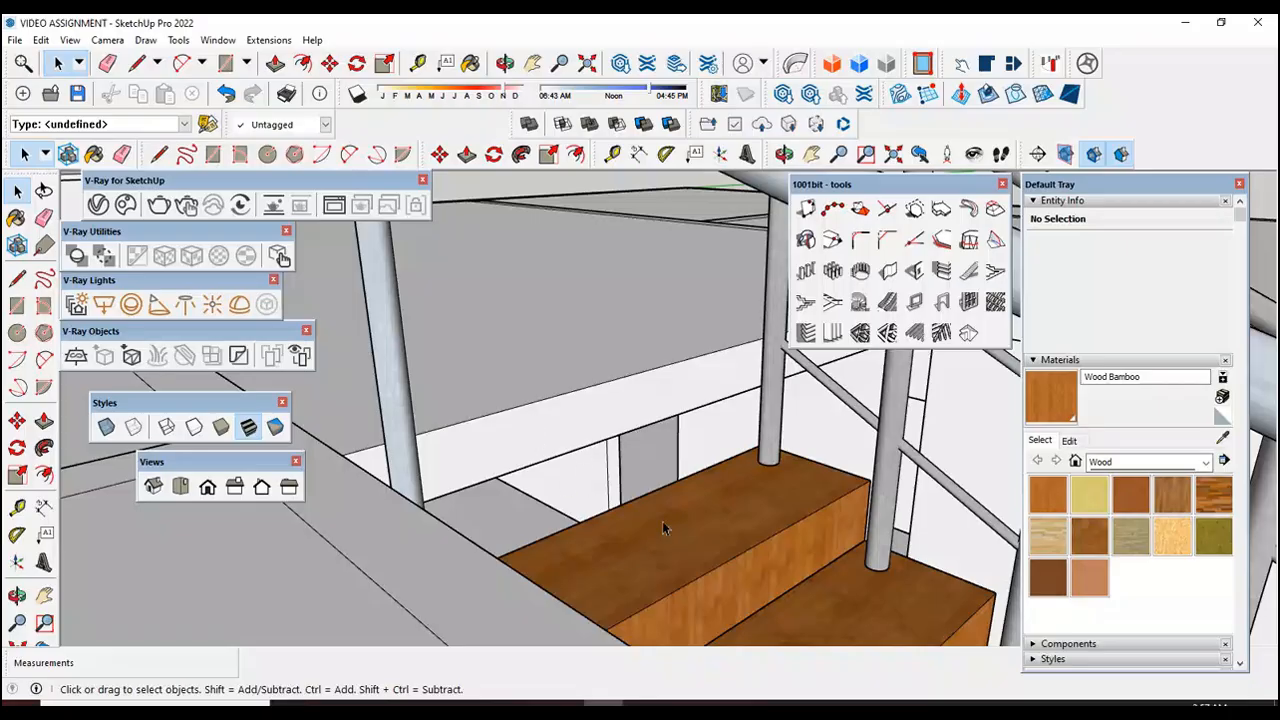
{"action": "left_click", "coordinate": [17, 595]}
{"action": "left_click_drag", "start_coordinate": [643, 591], "coordinate": [410, 525]}
{"action": "left_click_drag", "start_coordinate": [673, 567], "coordinate": [553, 570]}
{"action": "scroll", "coordinate": [545, 430], "scroll_direction": "up", "scroll_amount": 4}
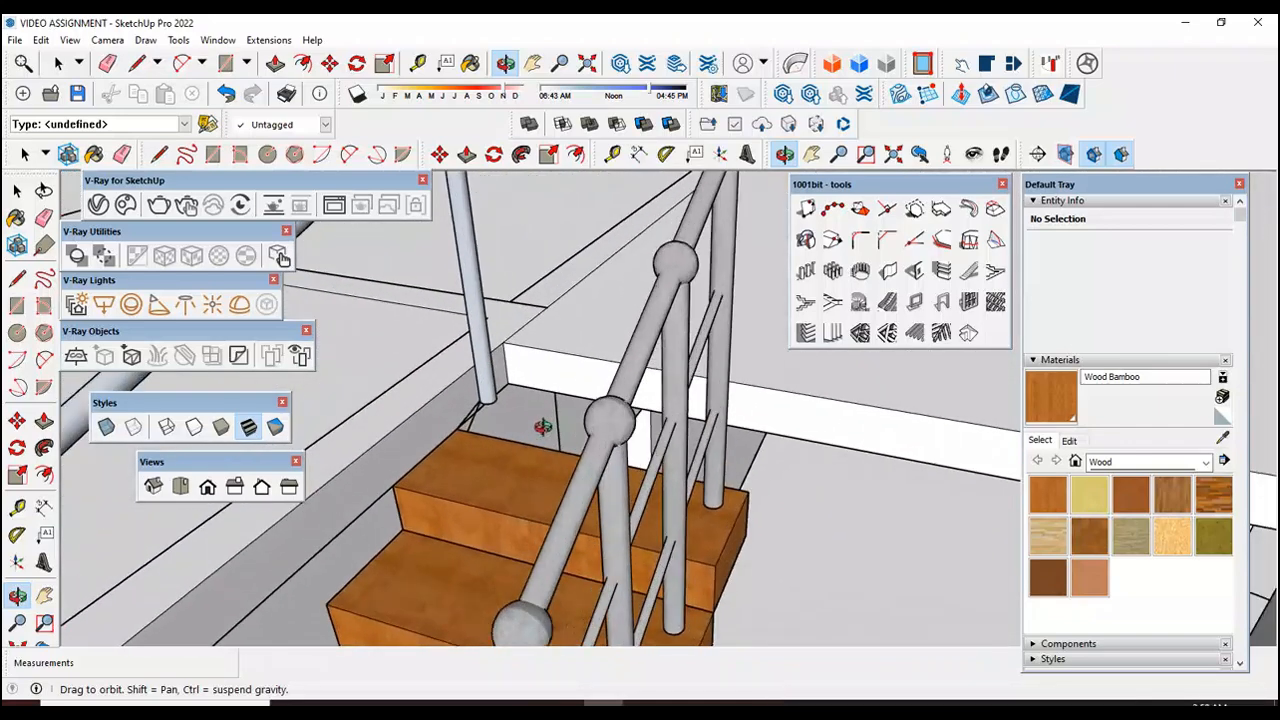
{"action": "left_click", "coordinate": [17, 190]}
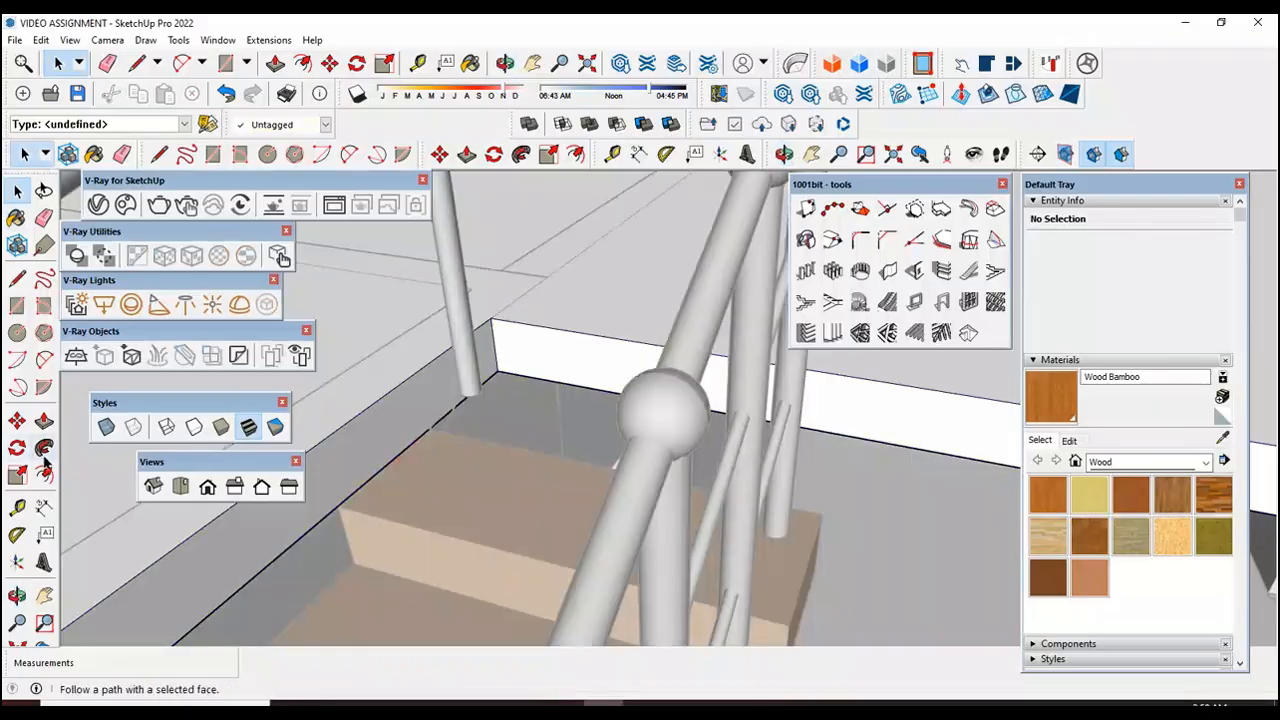
{"action": "left_click", "coordinate": [44, 420]}
{"action": "left_click", "coordinate": [545, 368]}
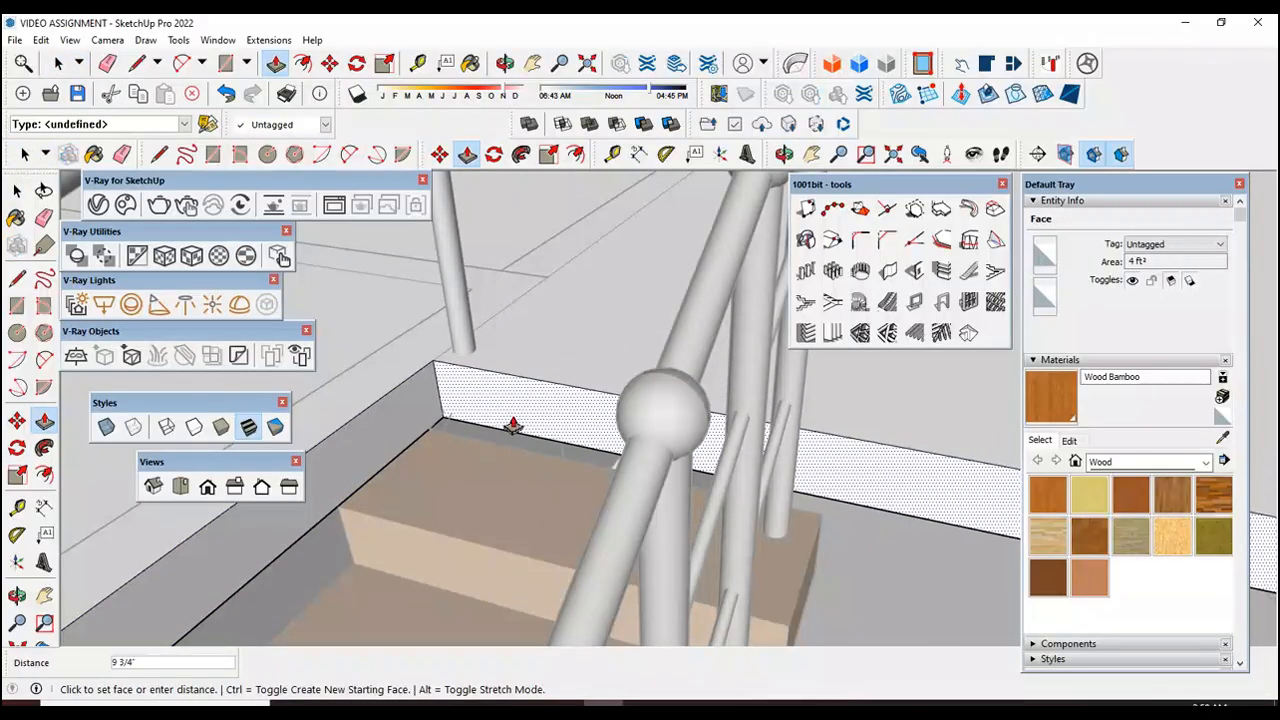
{"action": "type", "text": "1'"}
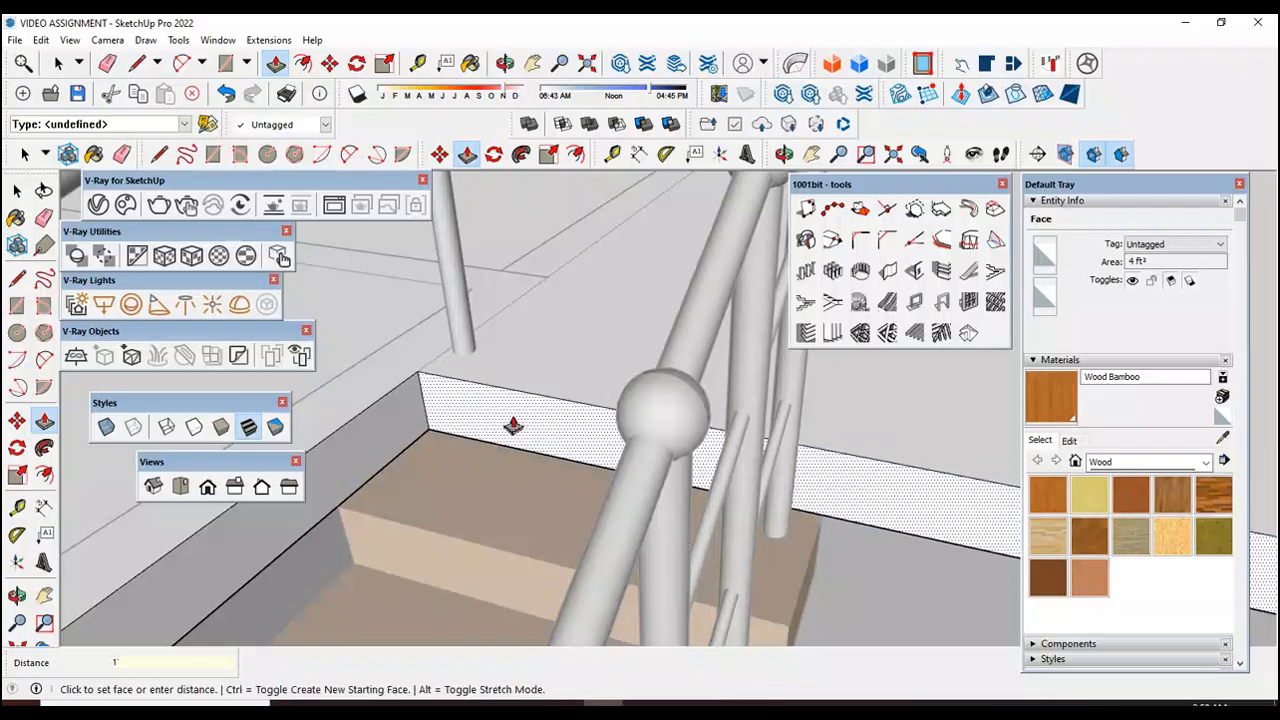
{"action": "key", "text": "Return"}
{"action": "key", "text": "space"}
{"action": "scroll", "coordinate": [551, 366], "scroll_direction": "down", "scroll_amount": 8}
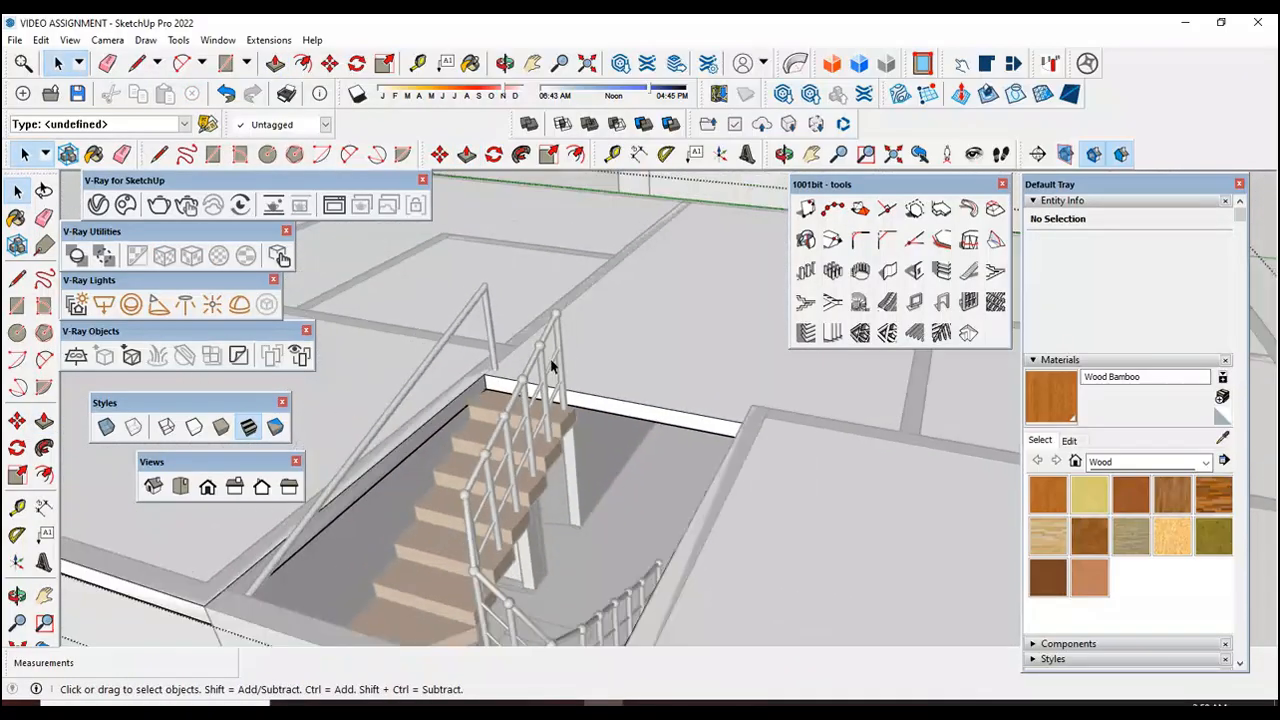
{"action": "scroll", "coordinate": [545, 370], "scroll_direction": "down", "scroll_amount": 10}
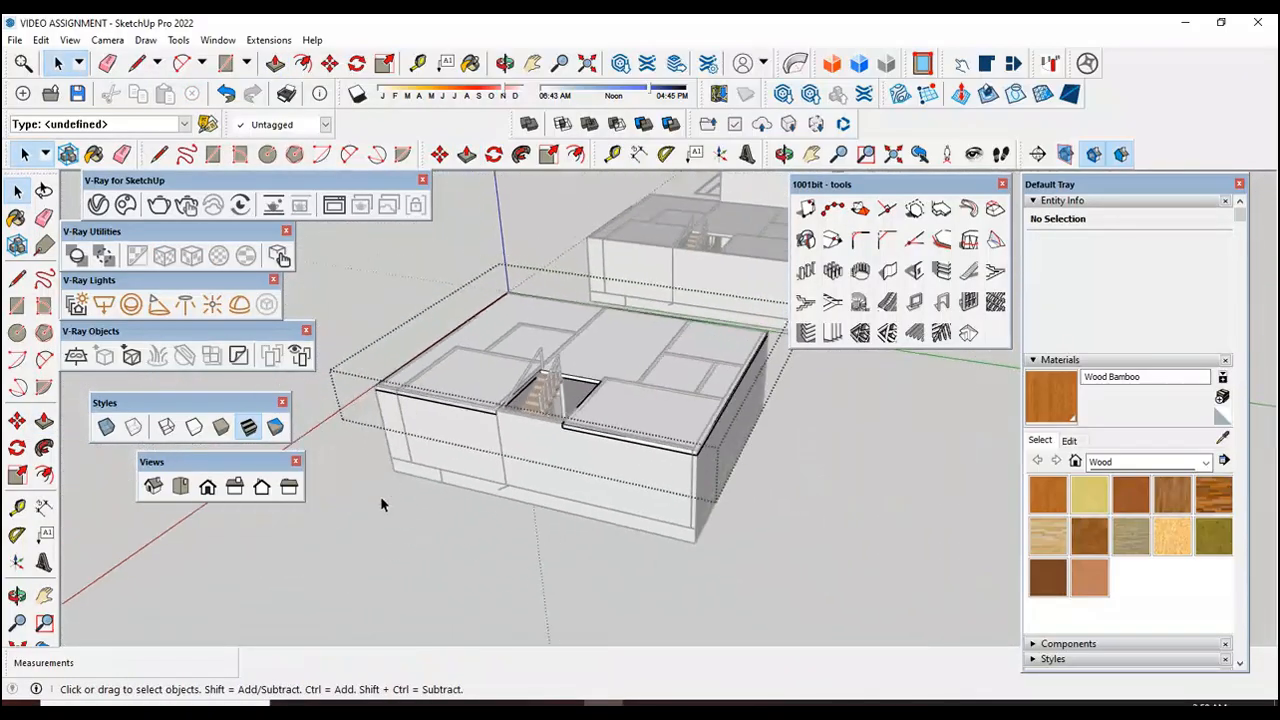
{"action": "scroll", "coordinate": [380, 496], "scroll_direction": "down", "scroll_amount": 3}
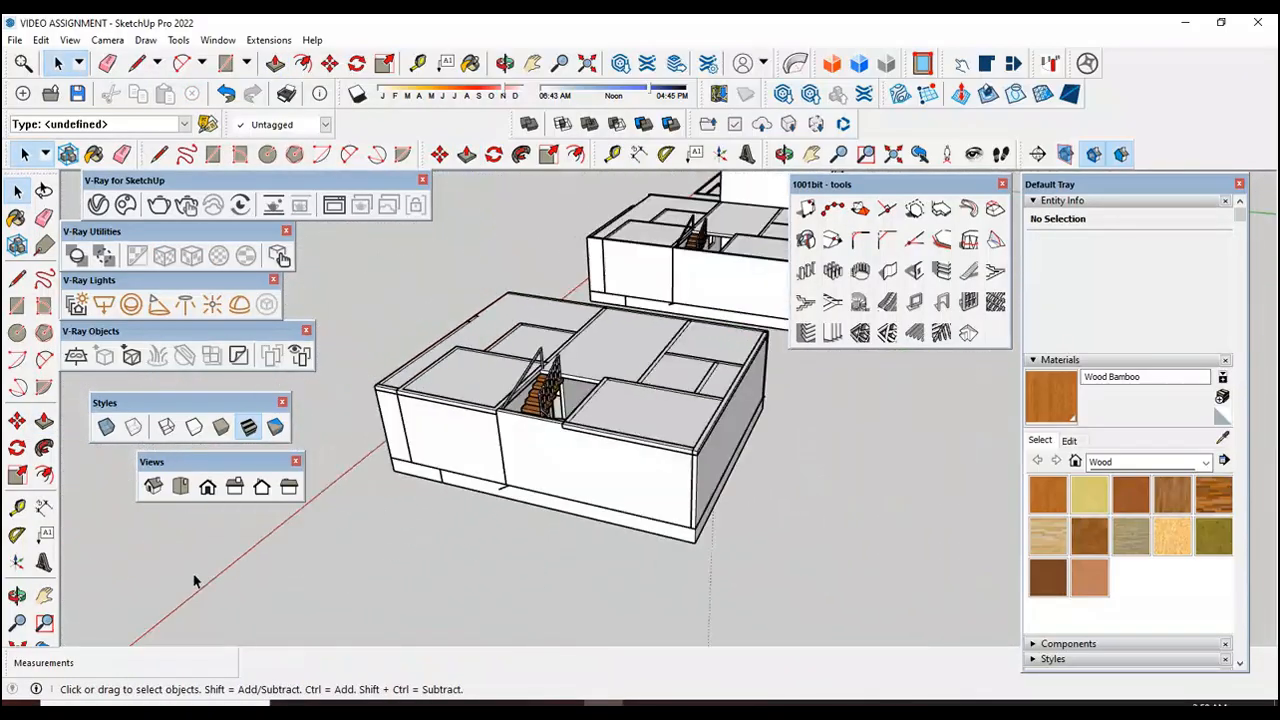
{"action": "left_click", "coordinate": [17, 596]}
{"action": "left_click_drag", "start_coordinate": [390, 582], "coordinate": [384, 486]}
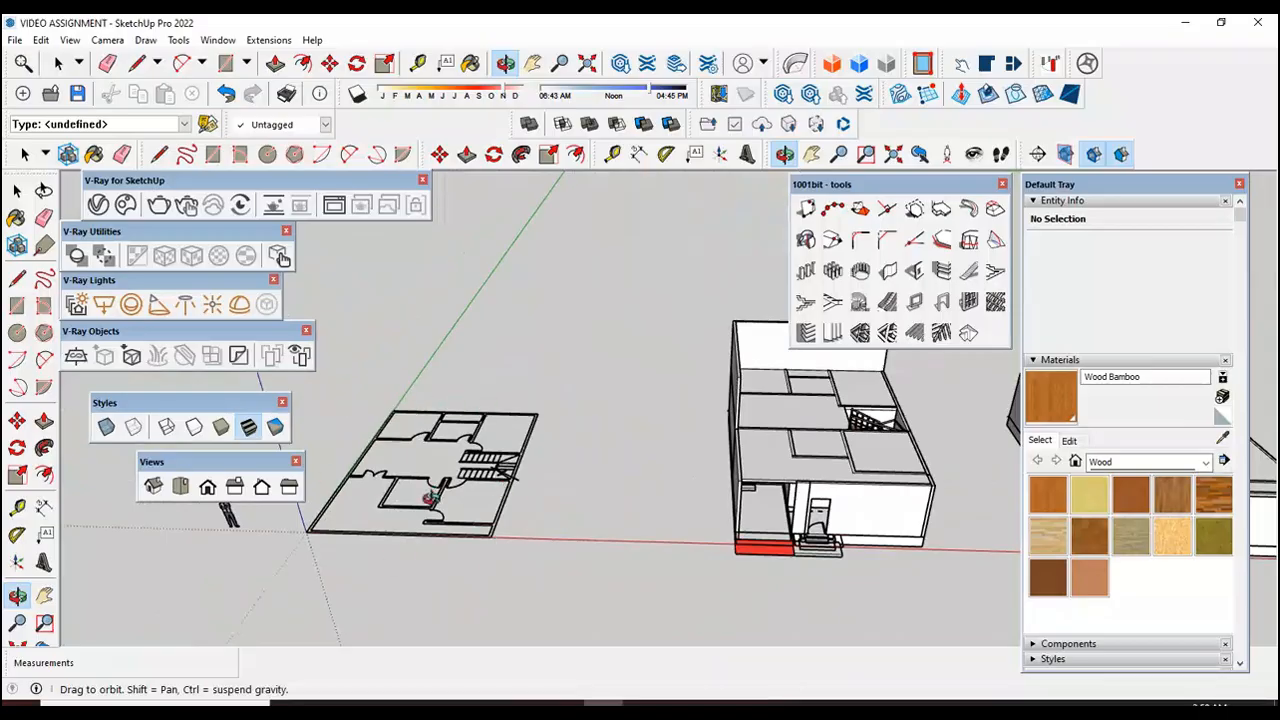
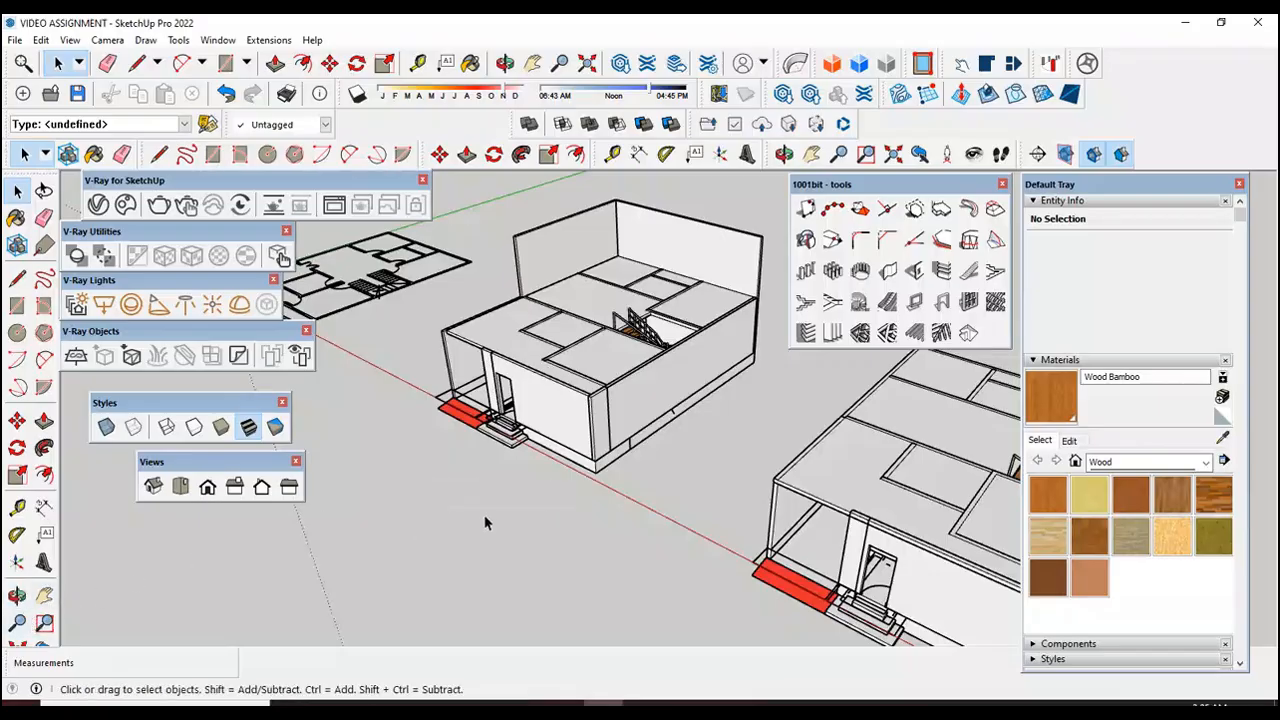
Step: Examine the copied house's raised upper walls and the flat wall strips on its first floor slab from several angles
{"action": "left_click", "coordinate": [17, 596]}
{"action": "left_click_drag", "start_coordinate": [477, 477], "coordinate": [709, 462]}
{"action": "left_click_drag", "start_coordinate": [521, 511], "coordinate": [677, 443]}
{"action": "scroll", "coordinate": [677, 443], "scroll_direction": "up", "scroll_amount": 2}
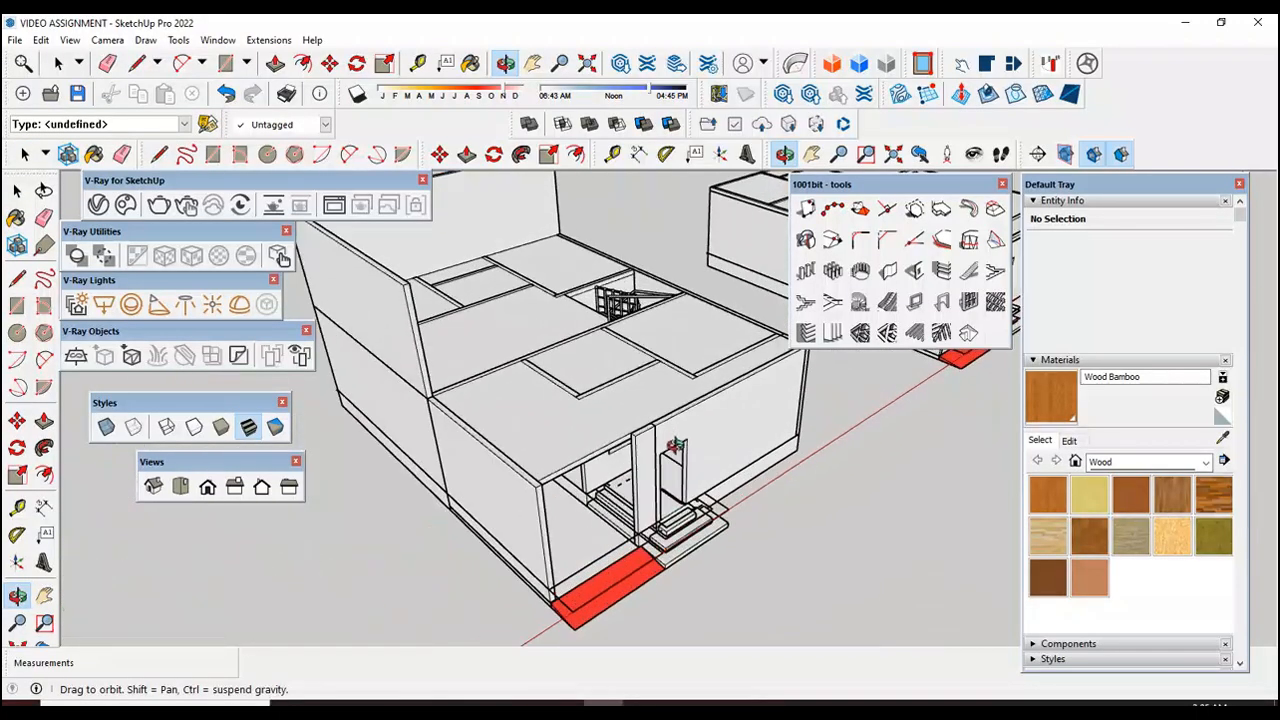
{"action": "scroll", "coordinate": [600, 490], "scroll_direction": "down", "scroll_amount": 2}
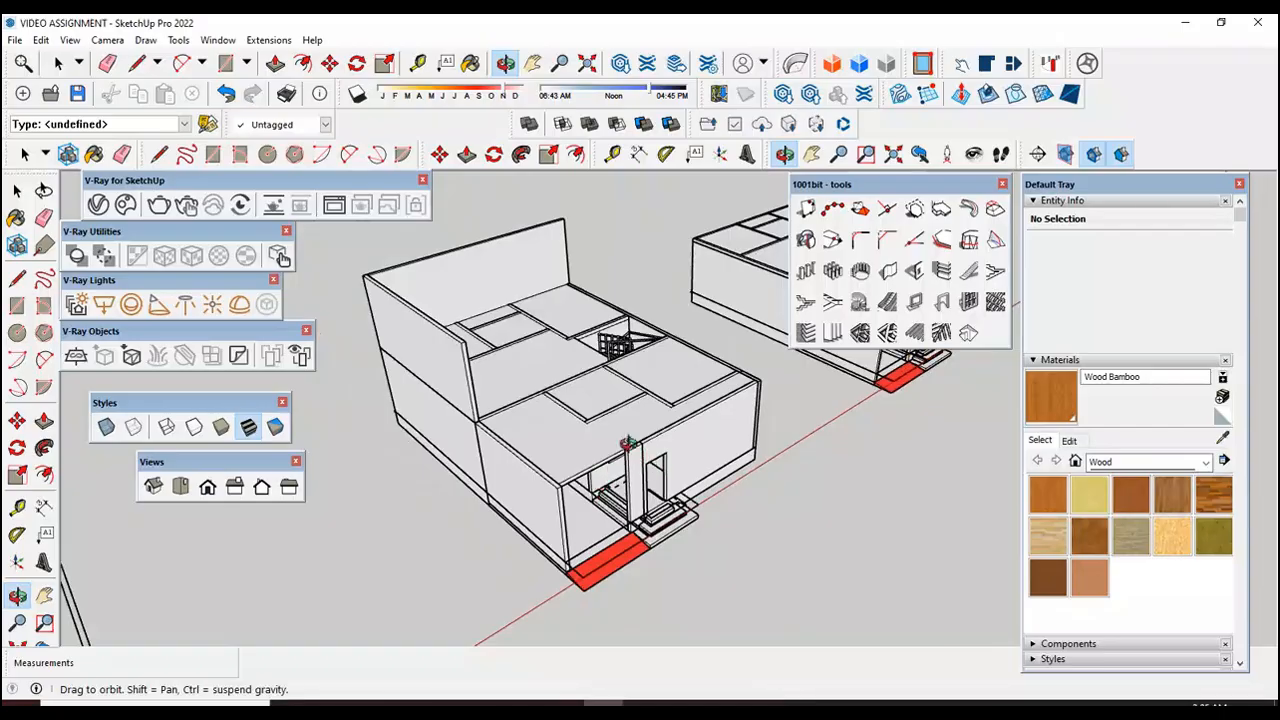
{"action": "scroll", "coordinate": [624, 405], "scroll_direction": "up", "scroll_amount": 1}
{"action": "scroll", "coordinate": [605, 450], "scroll_direction": "down", "scroll_amount": 1}
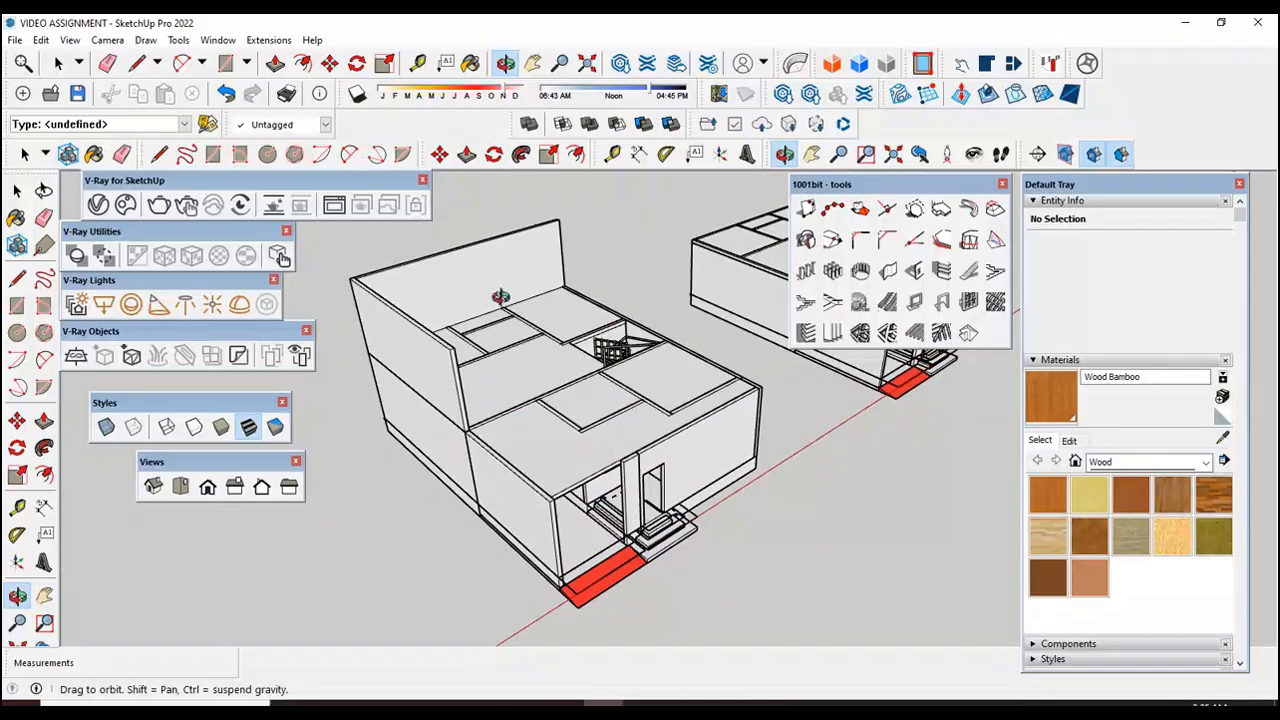
{"action": "scroll", "coordinate": [642, 320], "scroll_direction": "up", "scroll_amount": 1}
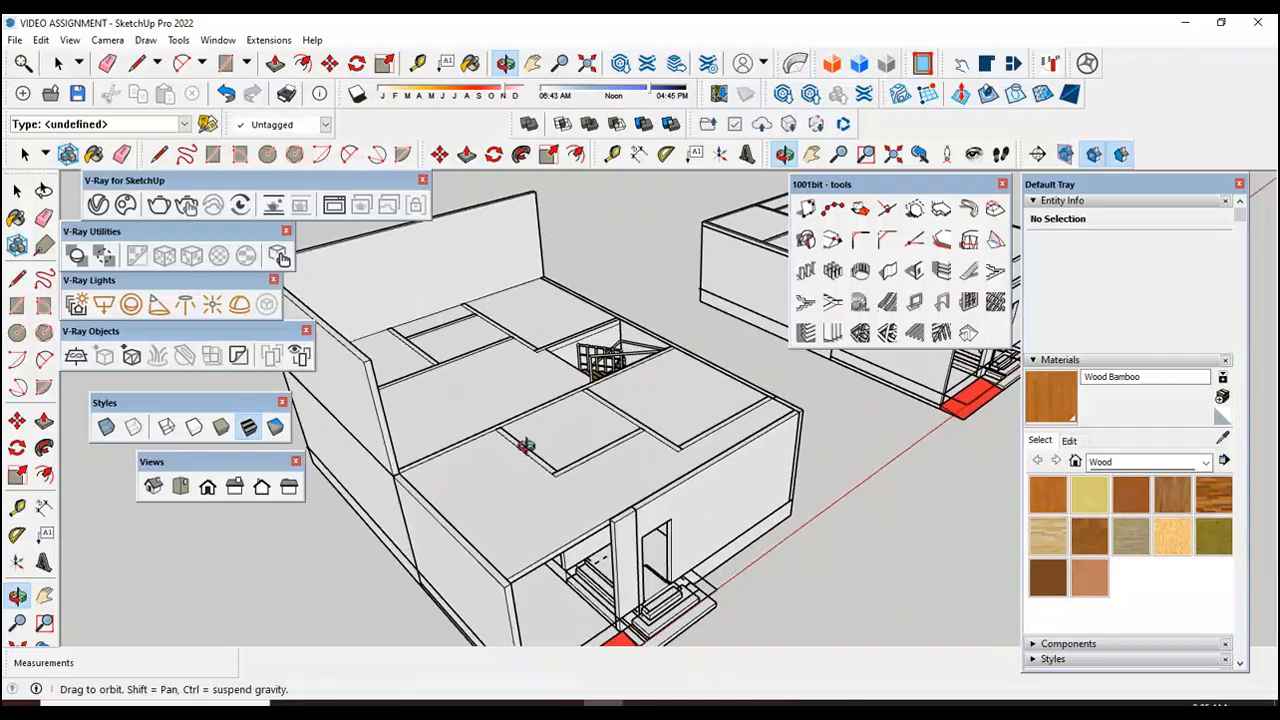
{"action": "left_click_drag", "start_coordinate": [538, 443], "coordinate": [572, 517]}
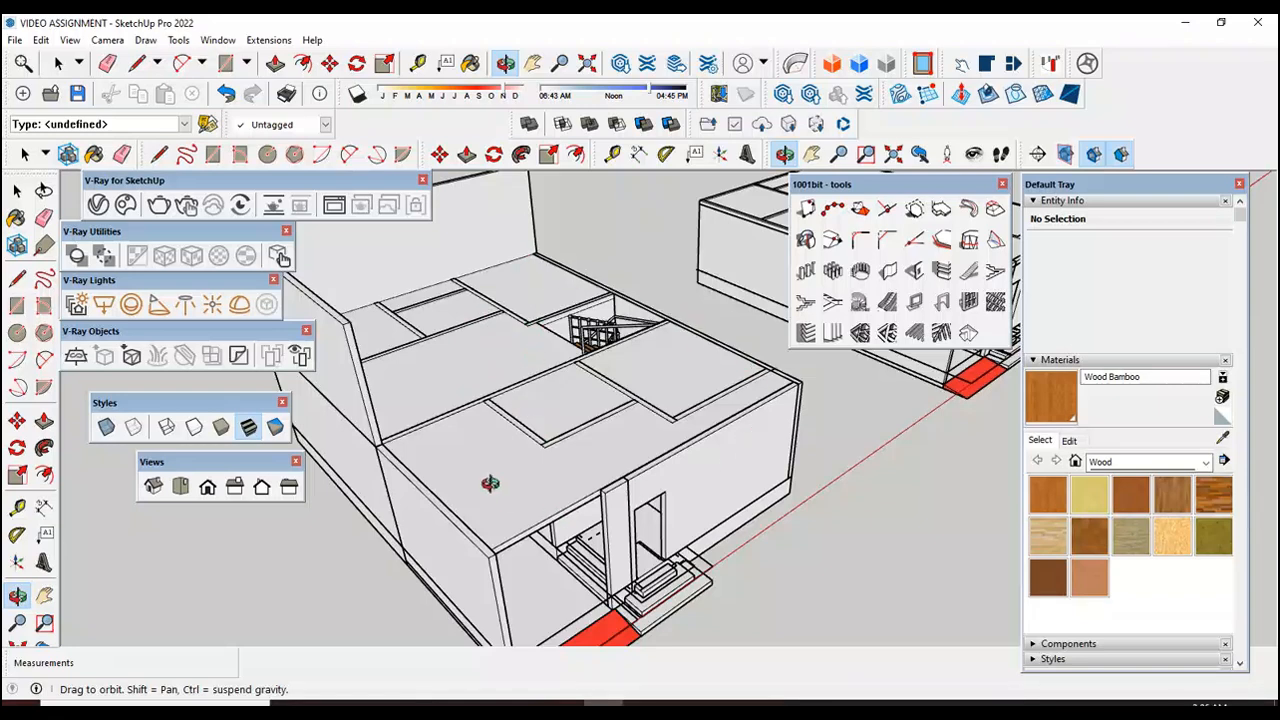
{"action": "left_click_drag", "start_coordinate": [489, 483], "coordinate": [489, 492]}
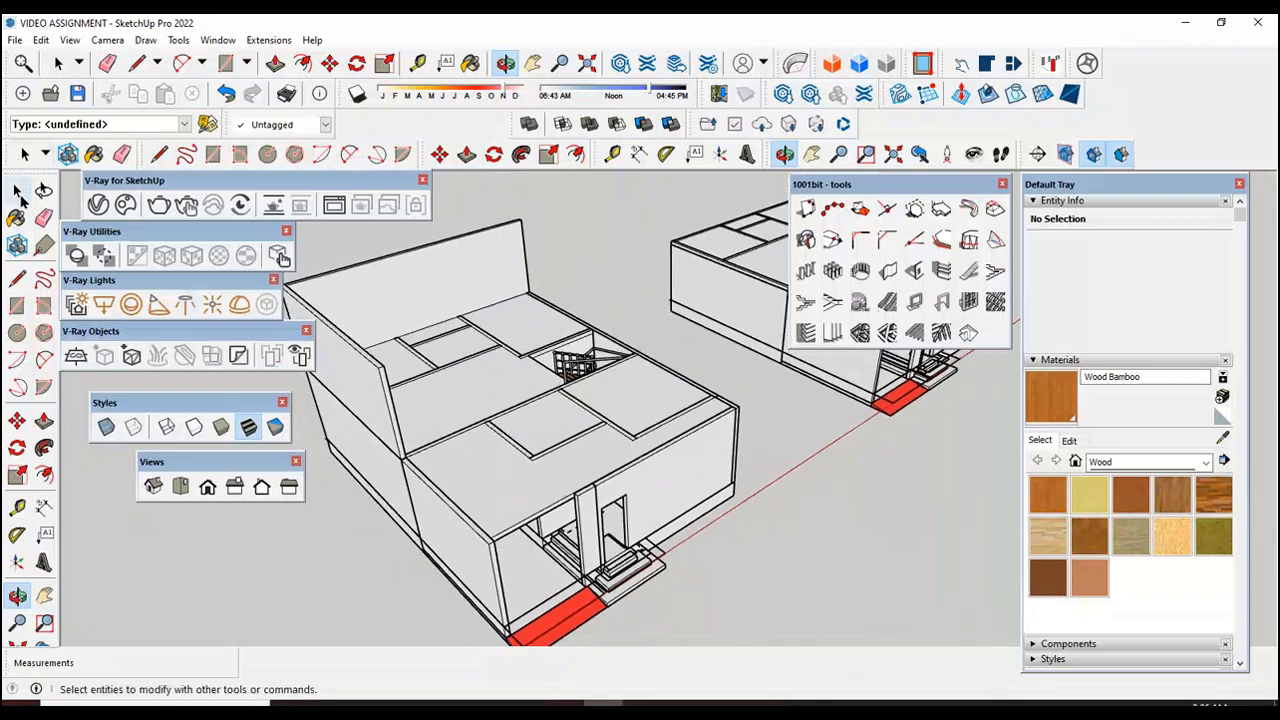
Step: Try to pull the ungrouped strip along the slab's stair-side edge up 10'
{"action": "left_click", "coordinate": [17, 190]}
{"action": "scroll", "coordinate": [609, 330], "scroll_direction": "up", "scroll_amount": 5}
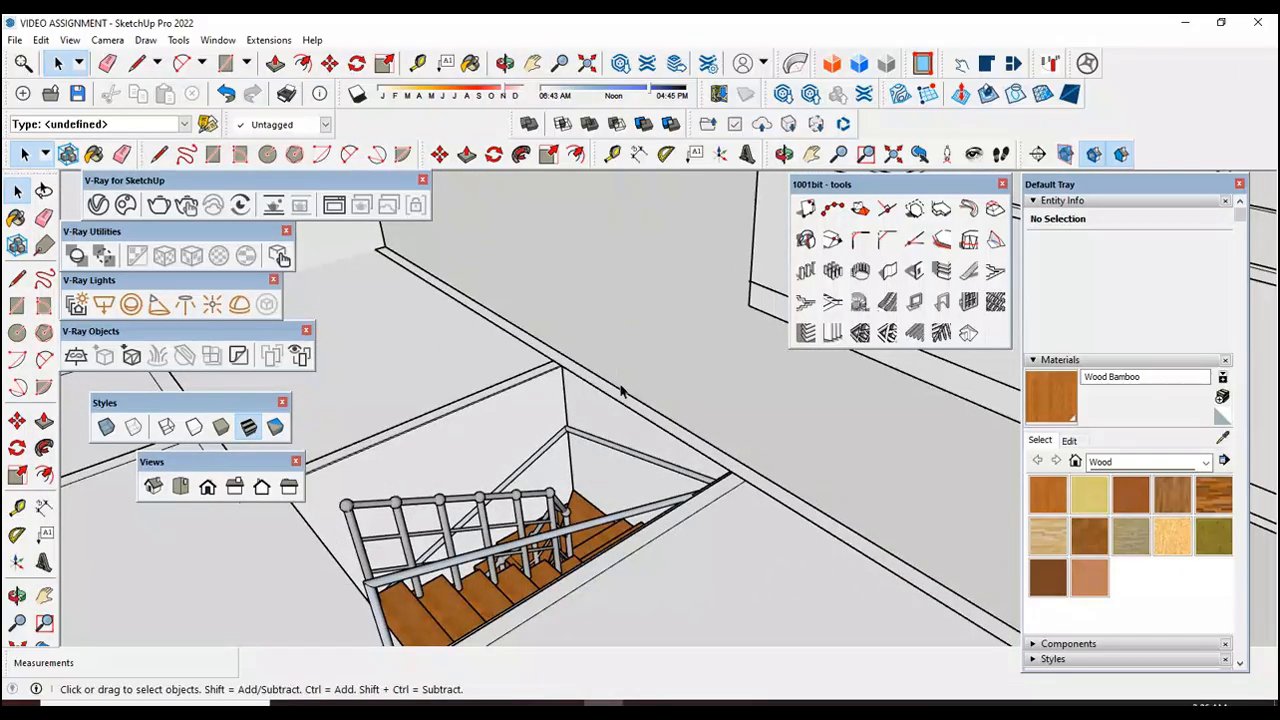
{"action": "scroll", "coordinate": [620, 392], "scroll_direction": "down", "scroll_amount": 3}
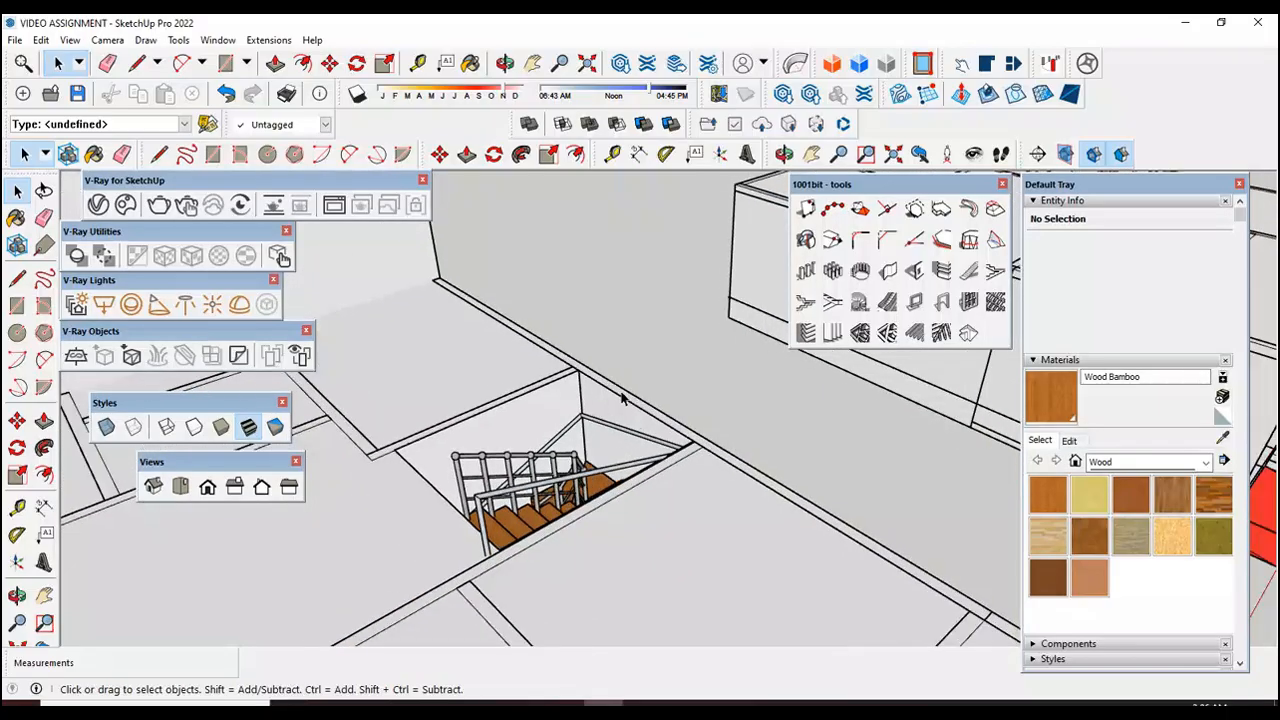
{"action": "left_click", "coordinate": [620, 397]}
{"action": "scroll", "coordinate": [618, 392], "scroll_direction": "down", "scroll_amount": 2}
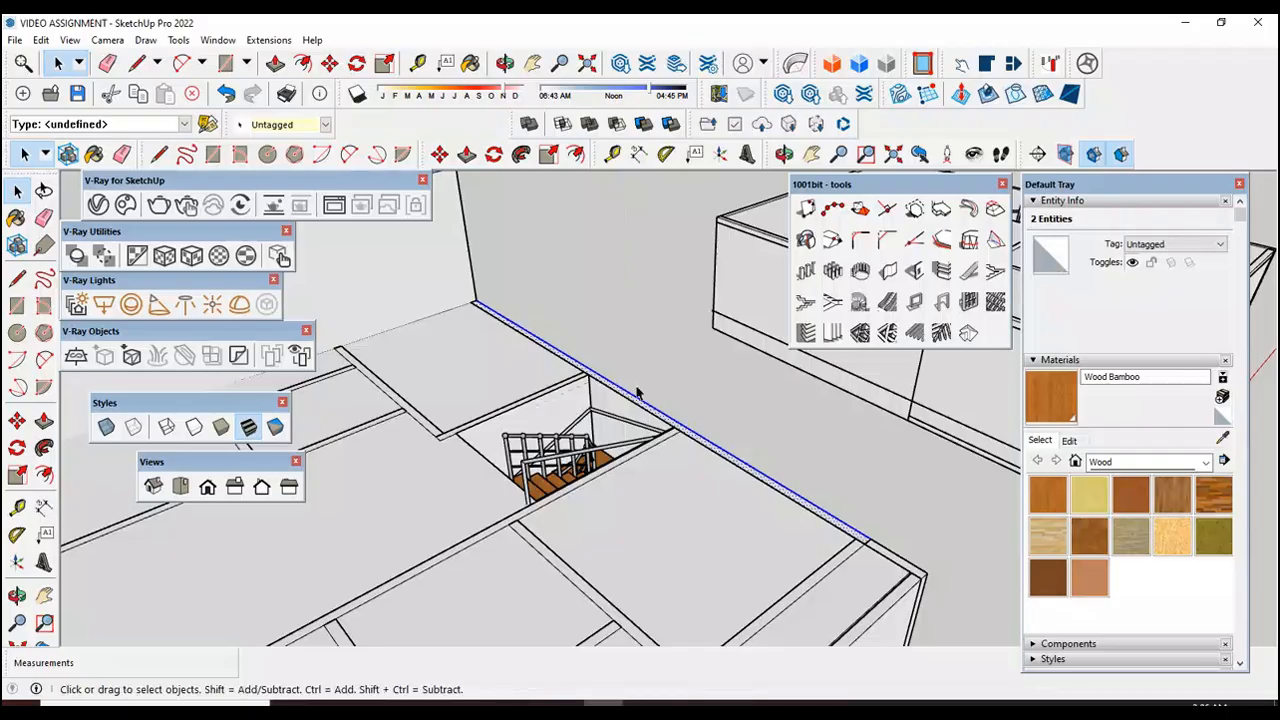
{"action": "scroll", "coordinate": [642, 414], "scroll_direction": "up", "scroll_amount": 3}
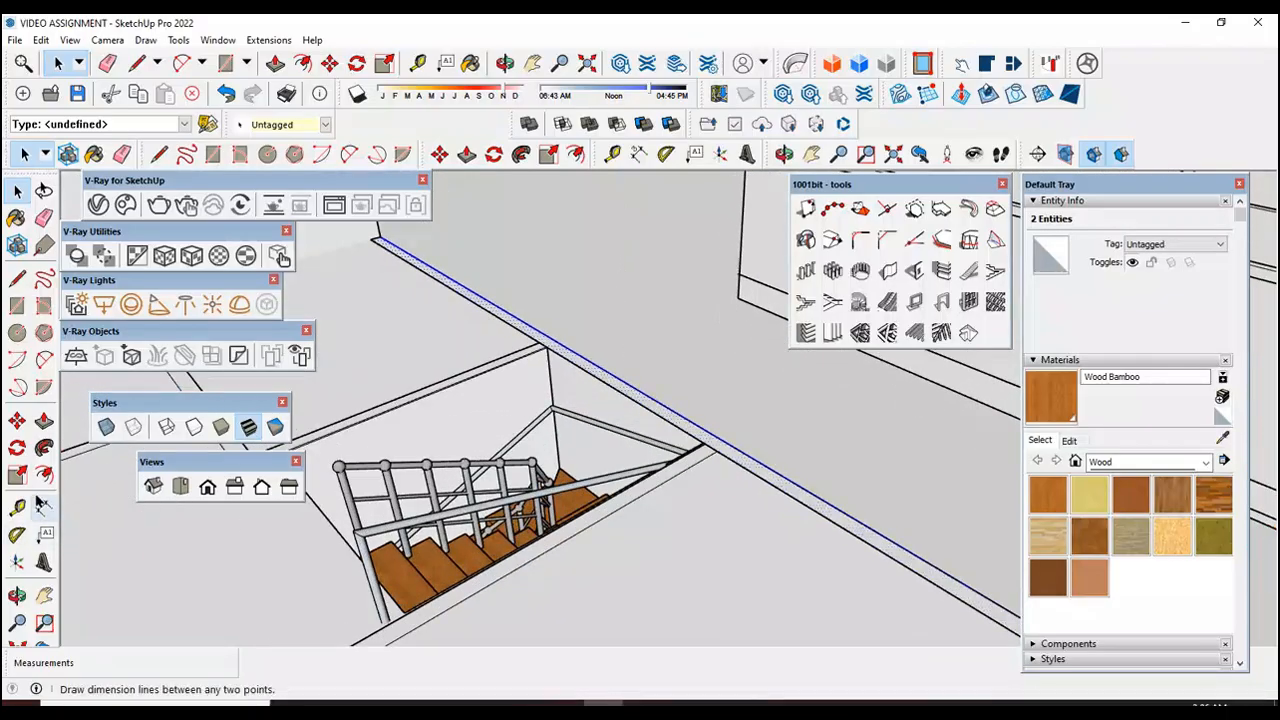
{"action": "left_click", "coordinate": [44, 420]}
{"action": "scroll", "coordinate": [729, 457], "scroll_direction": "down", "scroll_amount": 2}
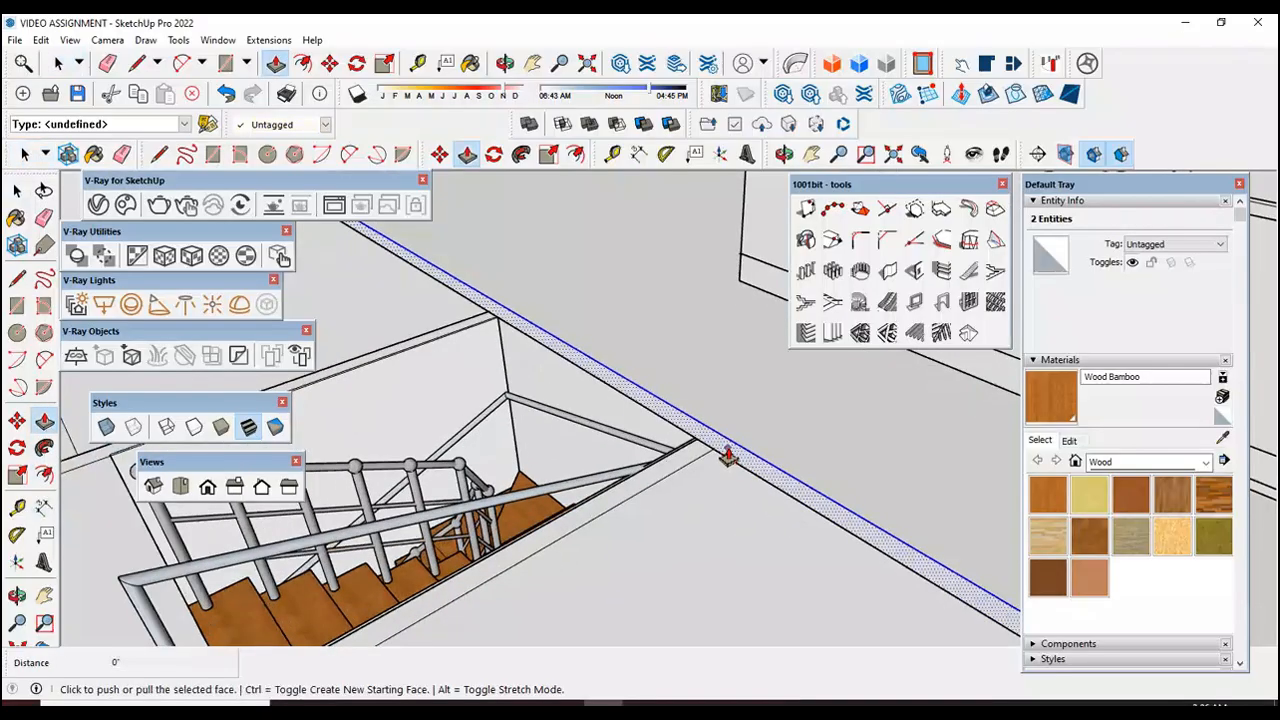
{"action": "left_click", "coordinate": [727, 448]}
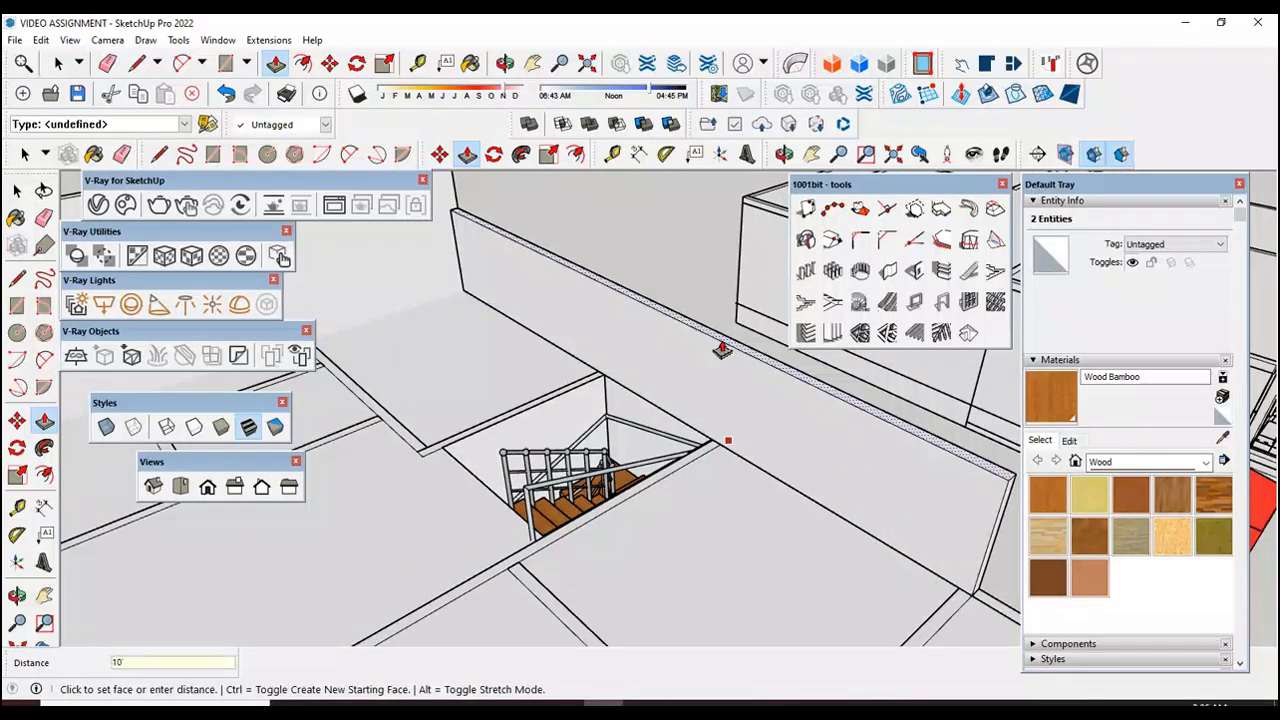
{"action": "type", "text": "10'"}
{"action": "key", "text": "Return"}
{"action": "scroll", "coordinate": [722, 350], "scroll_direction": "down", "scroll_amount": 3}
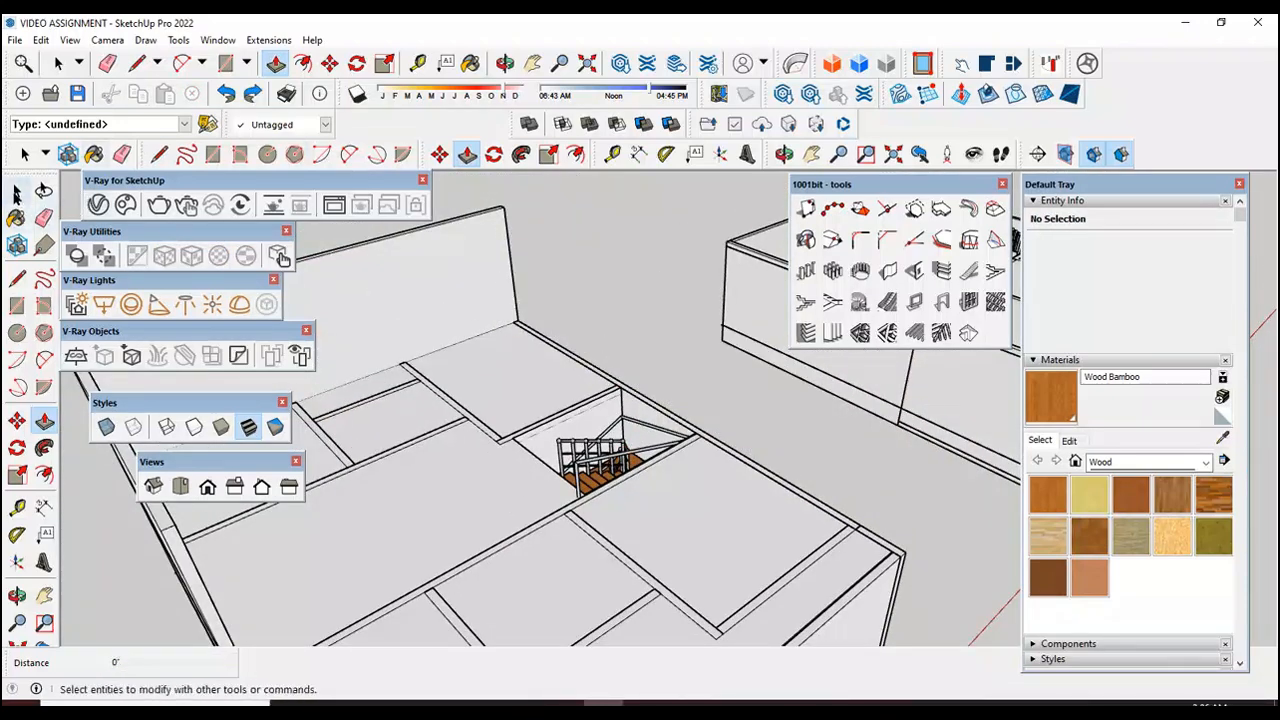
Step: Draw a 35' 6" by 6" rectangle along the slab's stair-side edge, from the front room's wall line to the raised rear wall's corner
{"action": "left_click", "coordinate": [17, 305]}
{"action": "scroll", "coordinate": [498, 314], "scroll_direction": "up", "scroll_amount": 2}
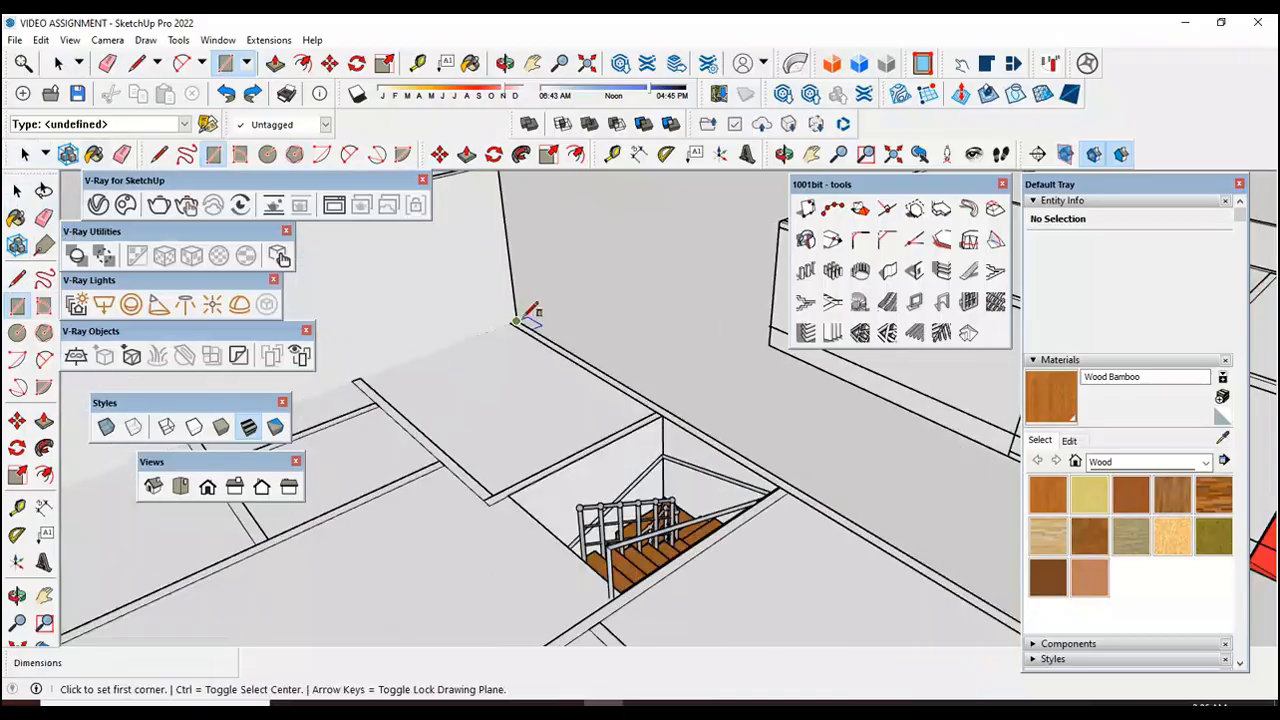
{"action": "scroll", "coordinate": [516, 318], "scroll_direction": "down", "scroll_amount": 2}
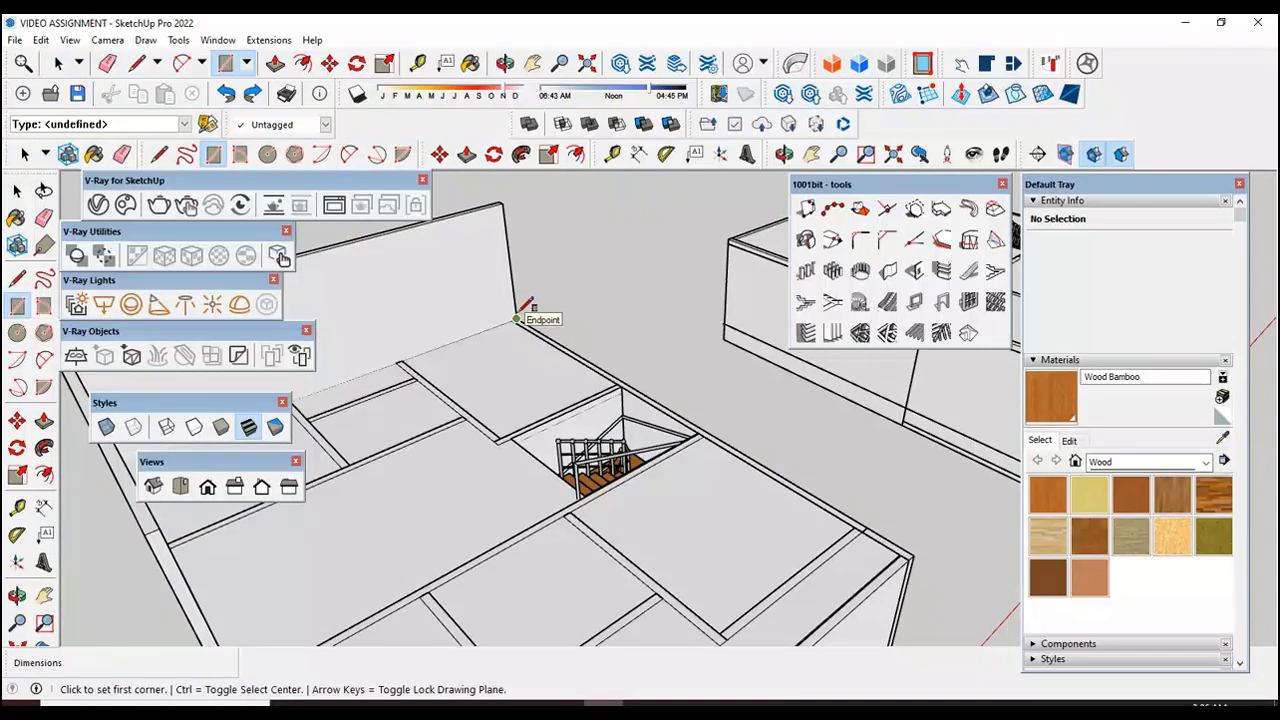
{"action": "scroll", "coordinate": [870, 505], "scroll_direction": "up", "scroll_amount": 3}
{"action": "scroll", "coordinate": [870, 515], "scroll_direction": "up", "scroll_amount": 2}
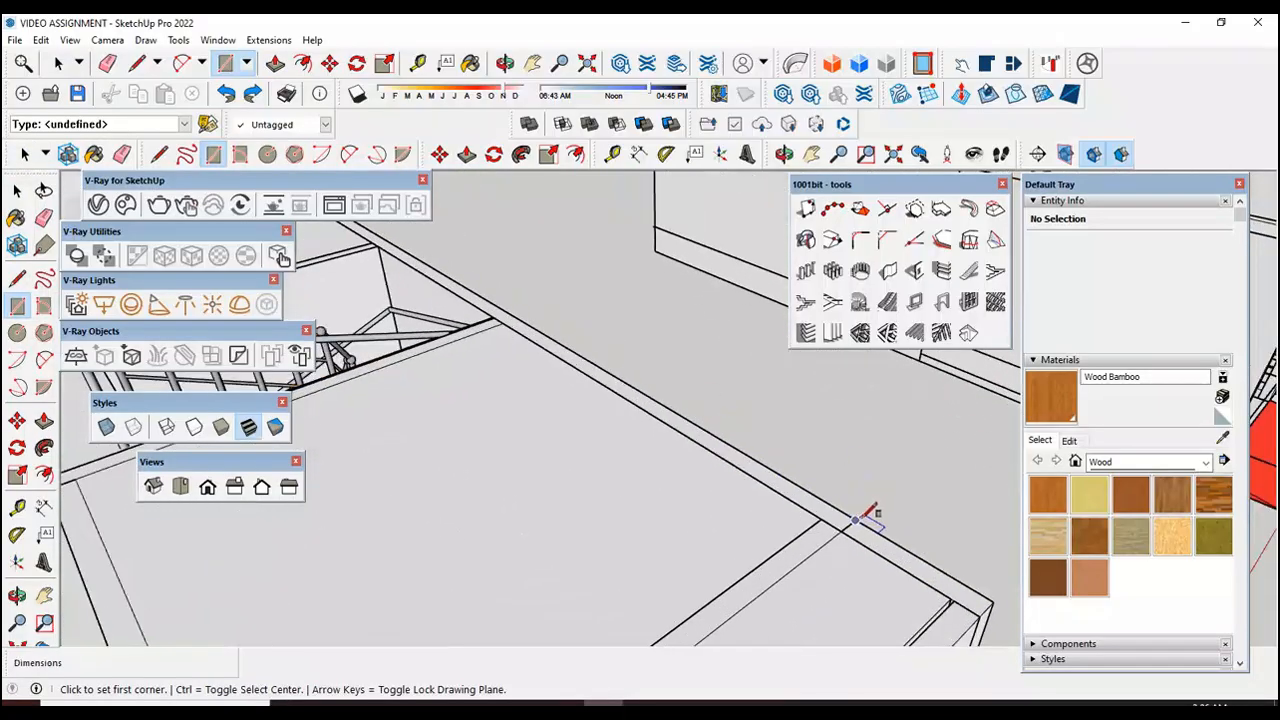
{"action": "left_click", "coordinate": [870, 515]}
{"action": "scroll", "coordinate": [868, 516], "scroll_direction": "down", "scroll_amount": 2}
{"action": "scroll", "coordinate": [866, 517], "scroll_direction": "down", "scroll_amount": 2}
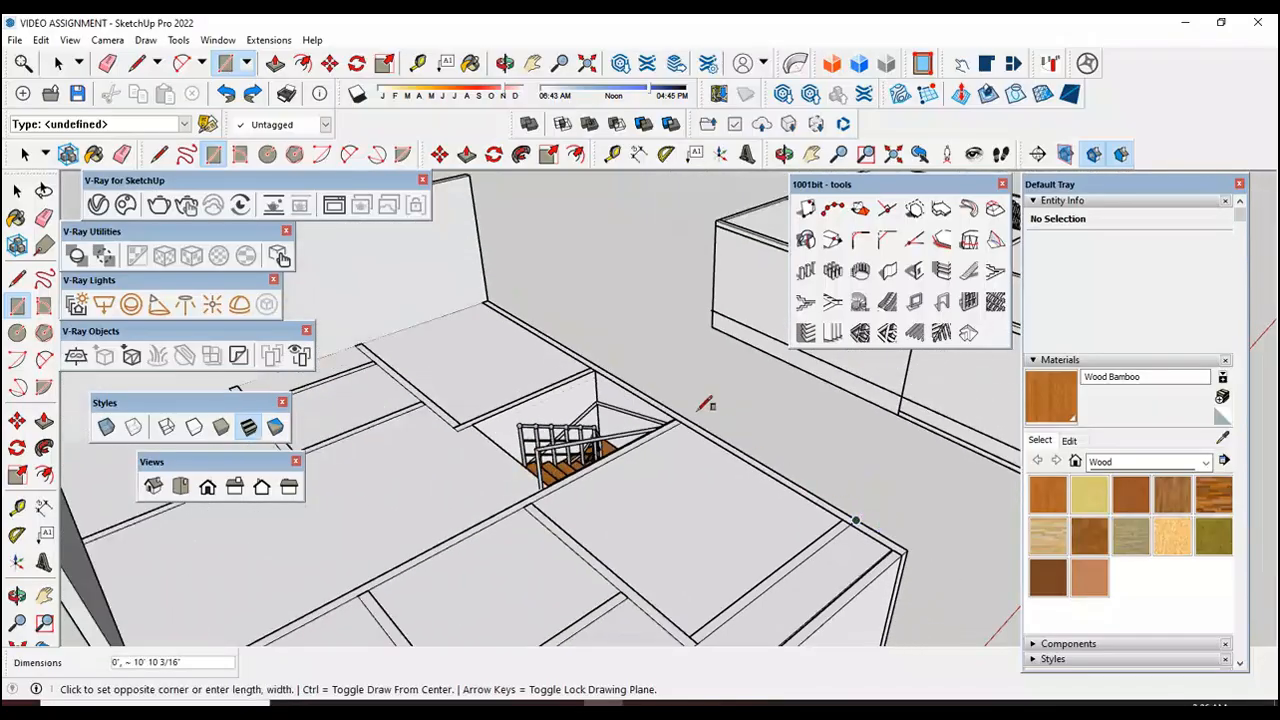
{"action": "scroll", "coordinate": [500, 292], "scroll_direction": "up", "scroll_amount": 3}
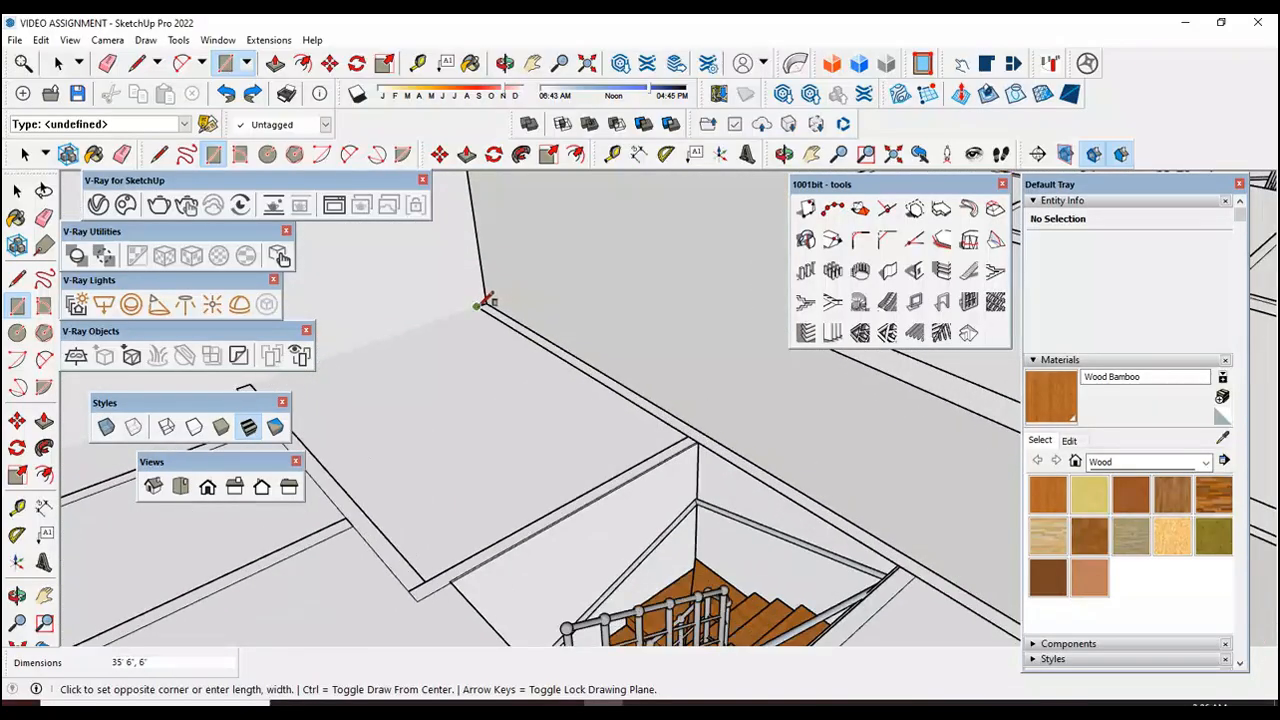
{"action": "left_click", "coordinate": [487, 296]}
{"action": "key", "text": "space"}
Step: Select the new stair-side wall rectangle and make it a group
{"action": "scroll", "coordinate": [699, 440], "scroll_direction": "up", "scroll_amount": 2}
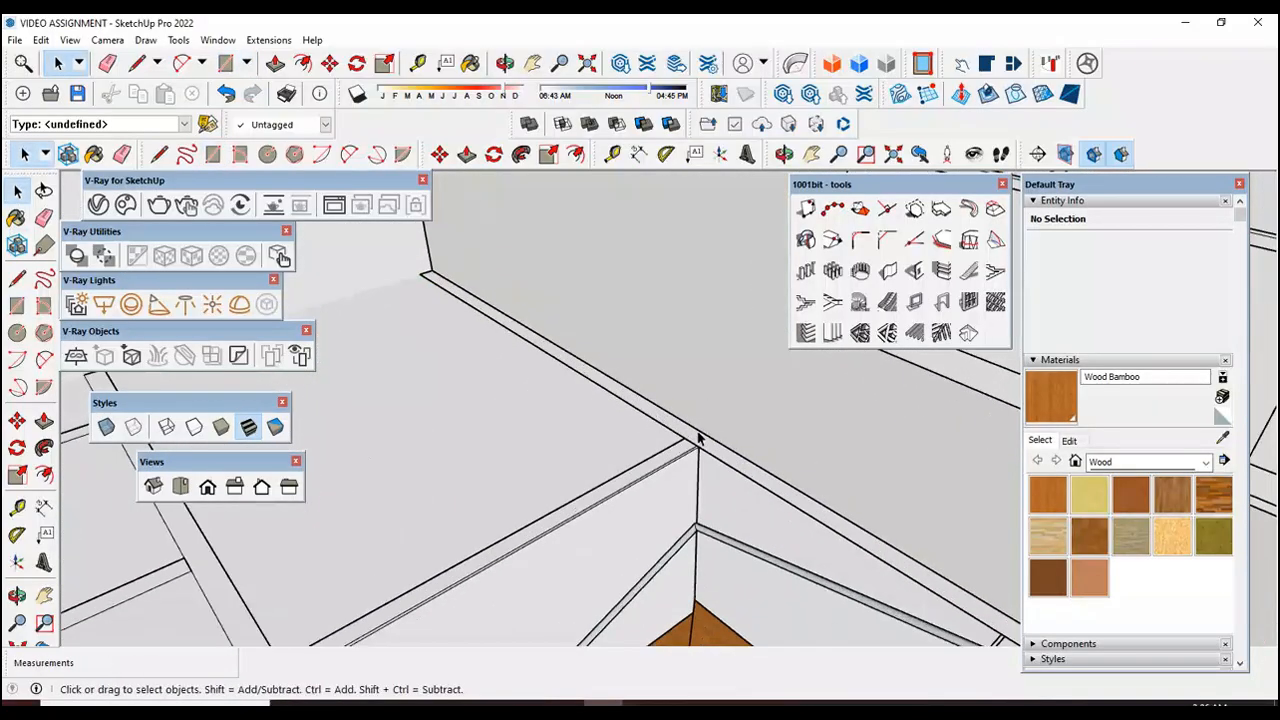
{"action": "left_click", "coordinate": [699, 440]}
{"action": "right_click", "coordinate": [699, 440]}
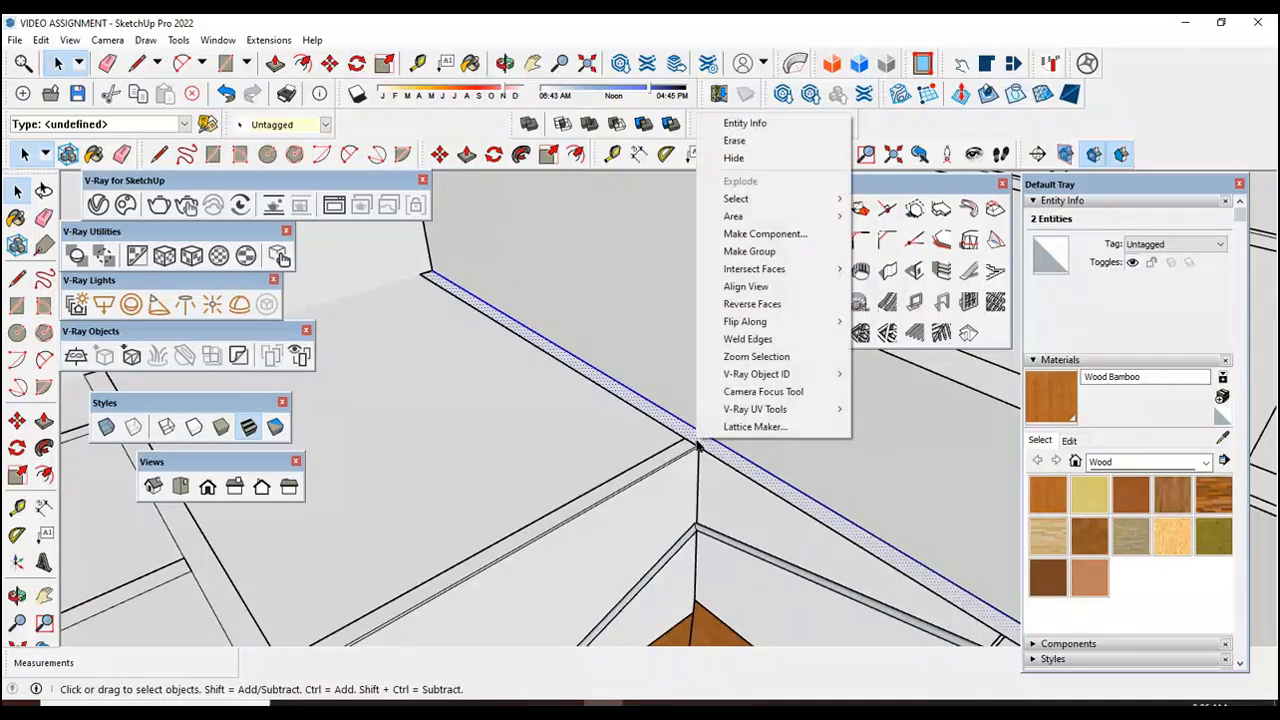
{"action": "left_click", "coordinate": [749, 251]}
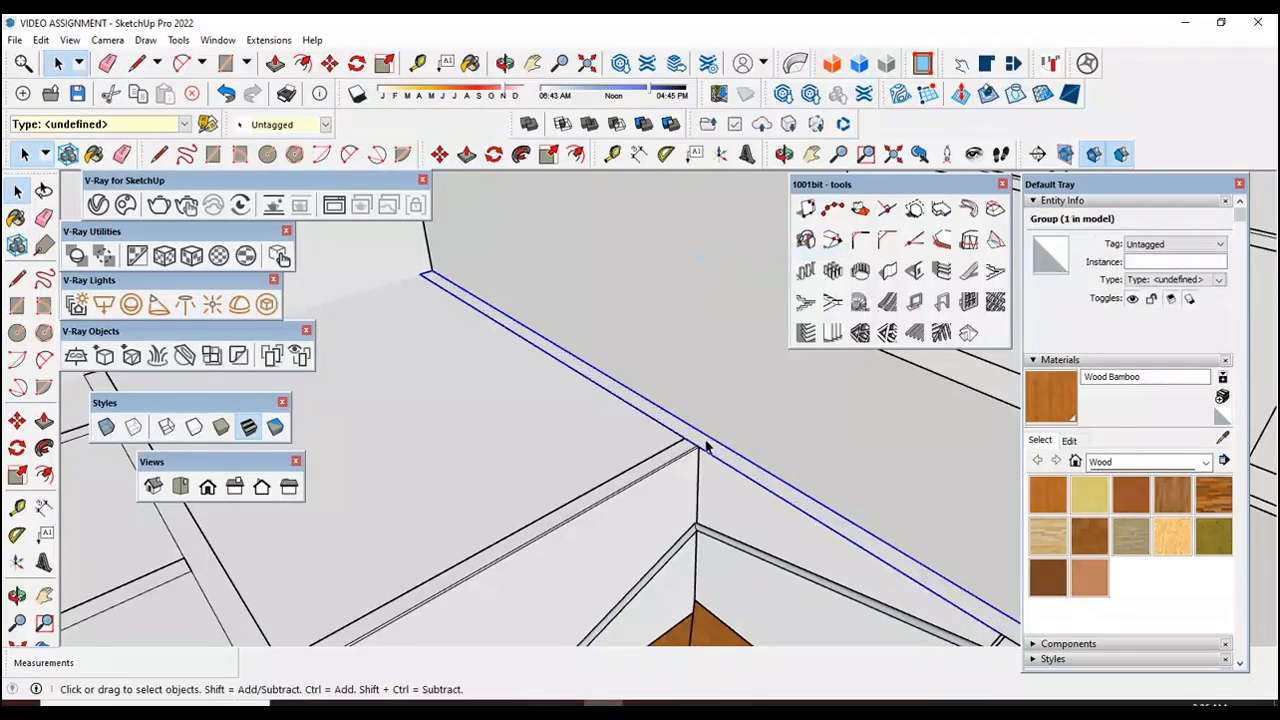
Step: Open the stair-side wall group, pull its face up 10', and close the group
{"action": "double_click", "coordinate": [708, 441]}
{"action": "left_click", "coordinate": [44, 421]}
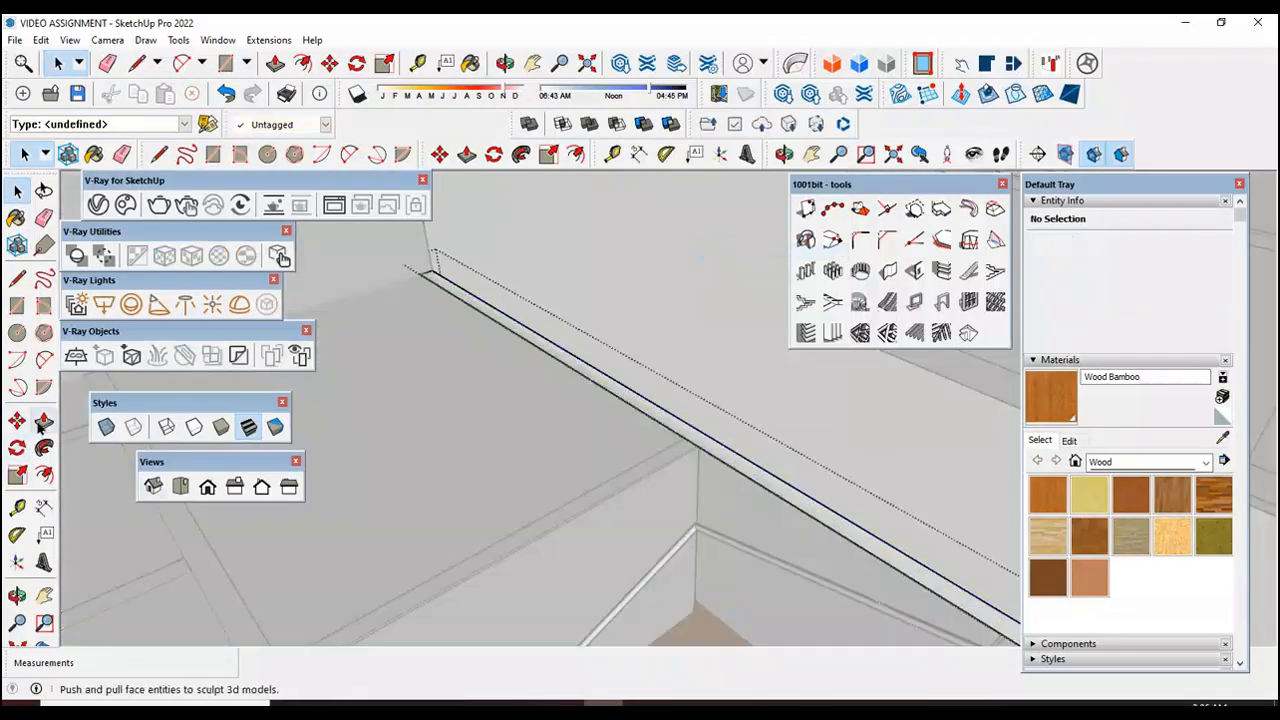
{"action": "left_click", "coordinate": [749, 479]}
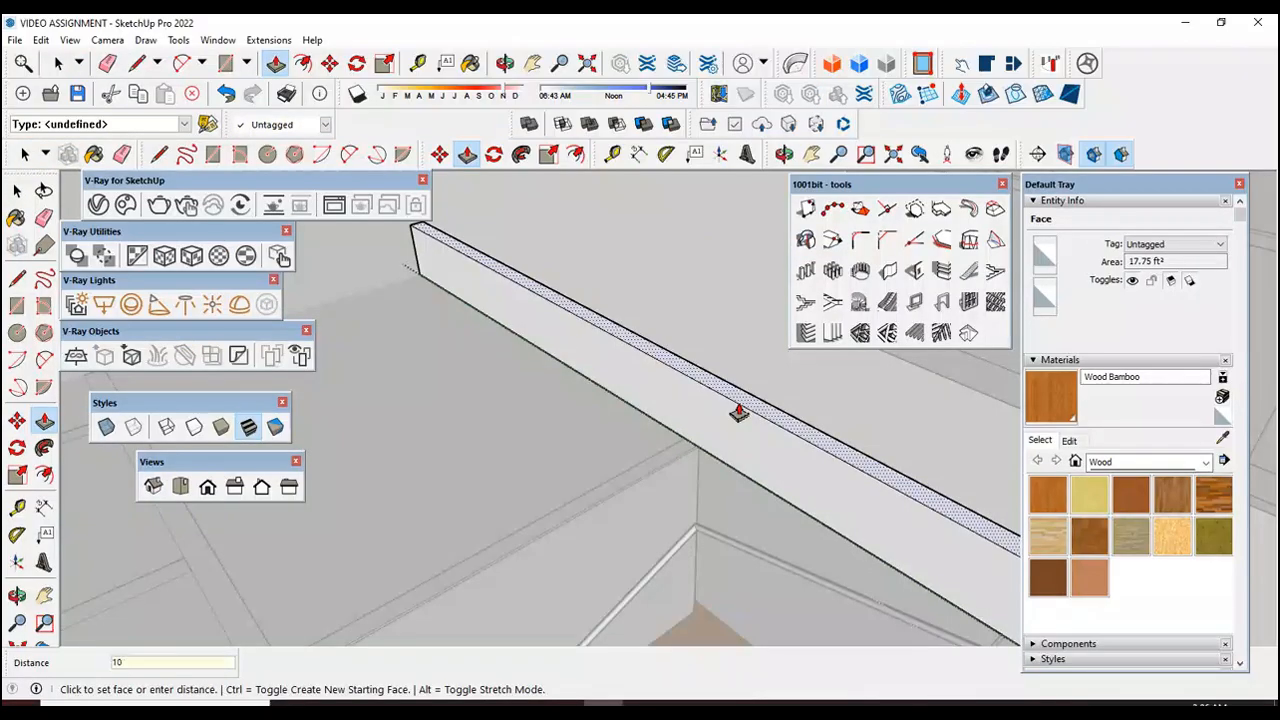
{"action": "key", "text": "Return"}
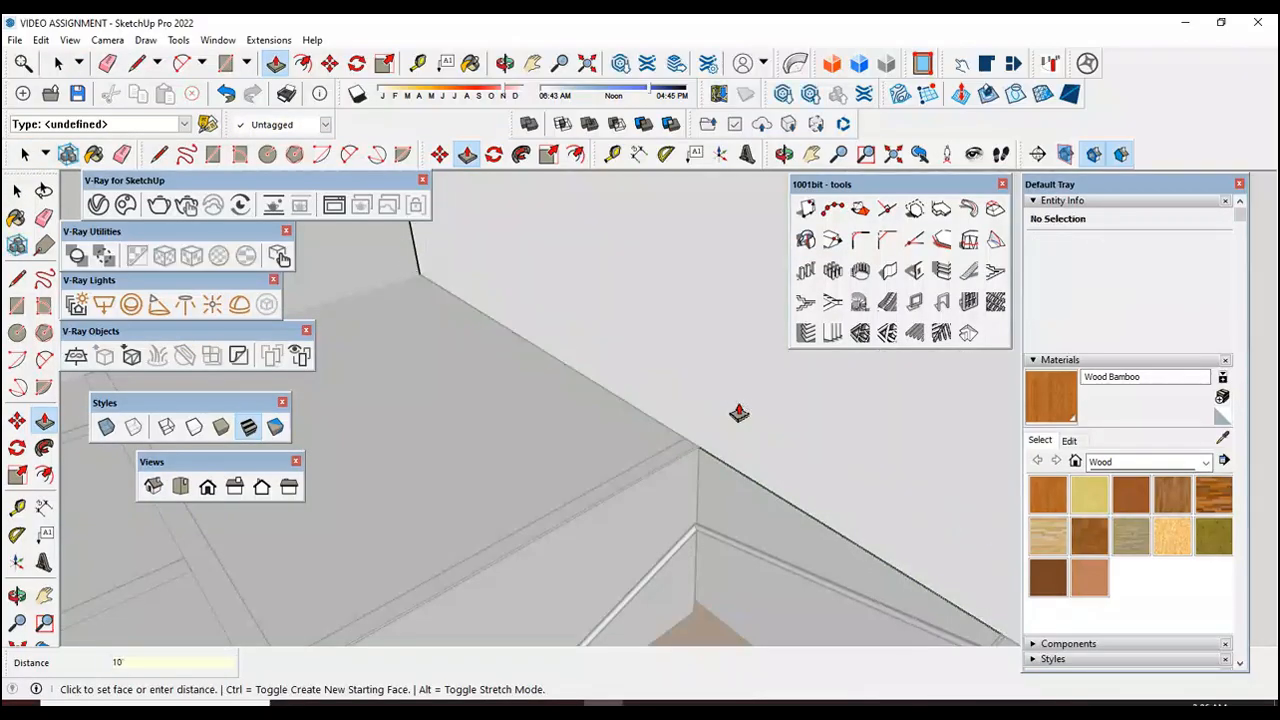
{"action": "scroll", "coordinate": [649, 380], "scroll_direction": "down", "scroll_amount": 10}
{"action": "left_click", "coordinate": [16, 190]}
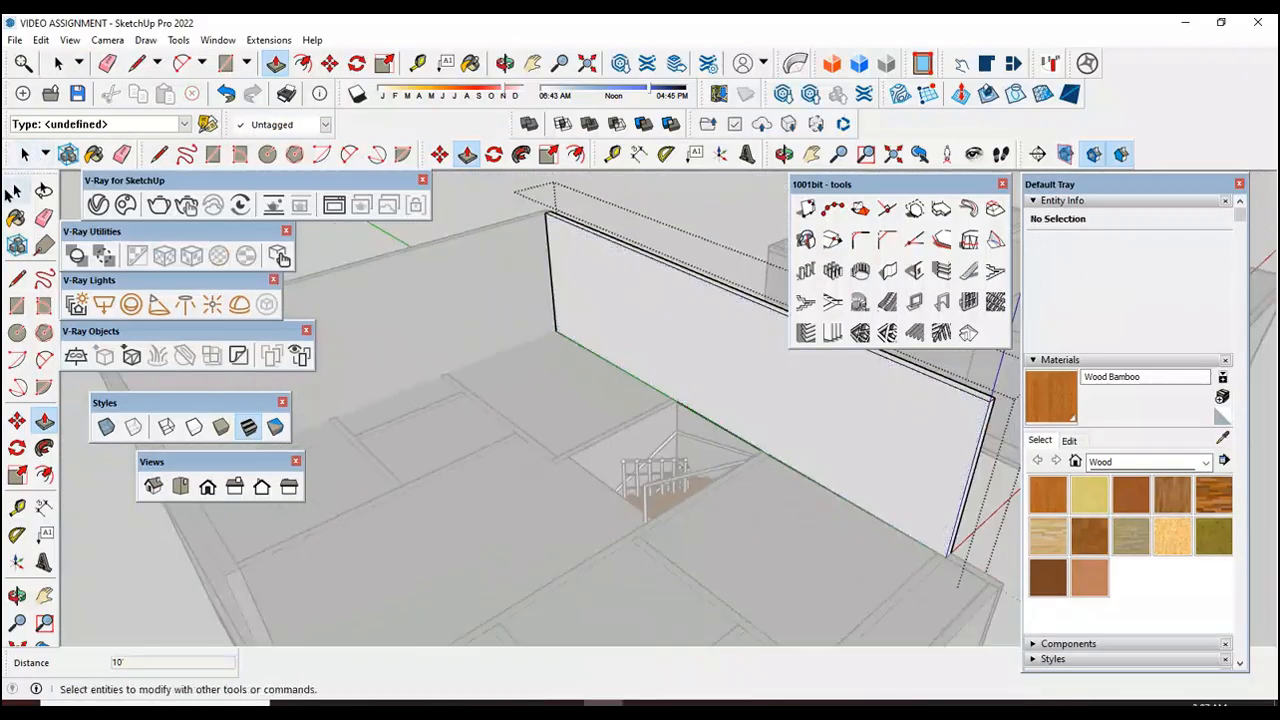
{"action": "left_click", "coordinate": [16, 190]}
Step: Open the short front wall group of the room beside the stairwell, pull its face up 10', and leave Push/Pull
{"action": "scroll", "coordinate": [600, 320], "scroll_direction": "down", "scroll_amount": 3}
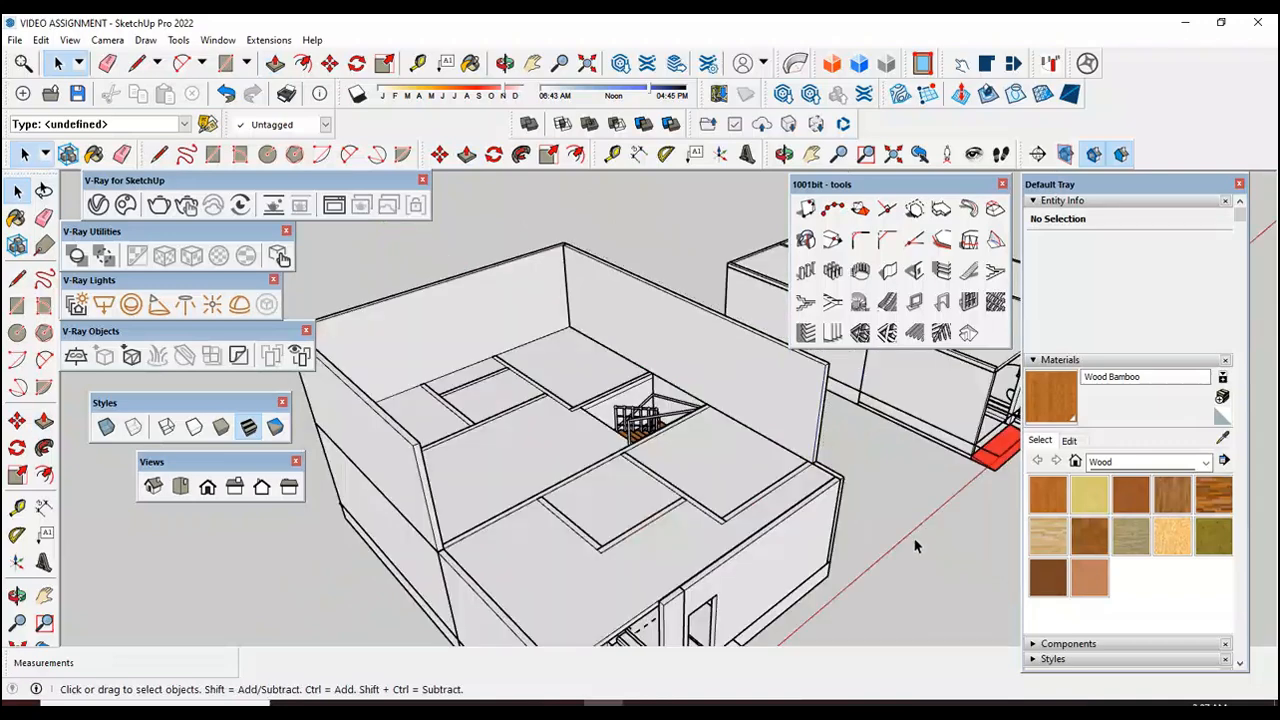
{"action": "middle_click_drag", "start_coordinate": [691, 459], "coordinate": [676, 537]}
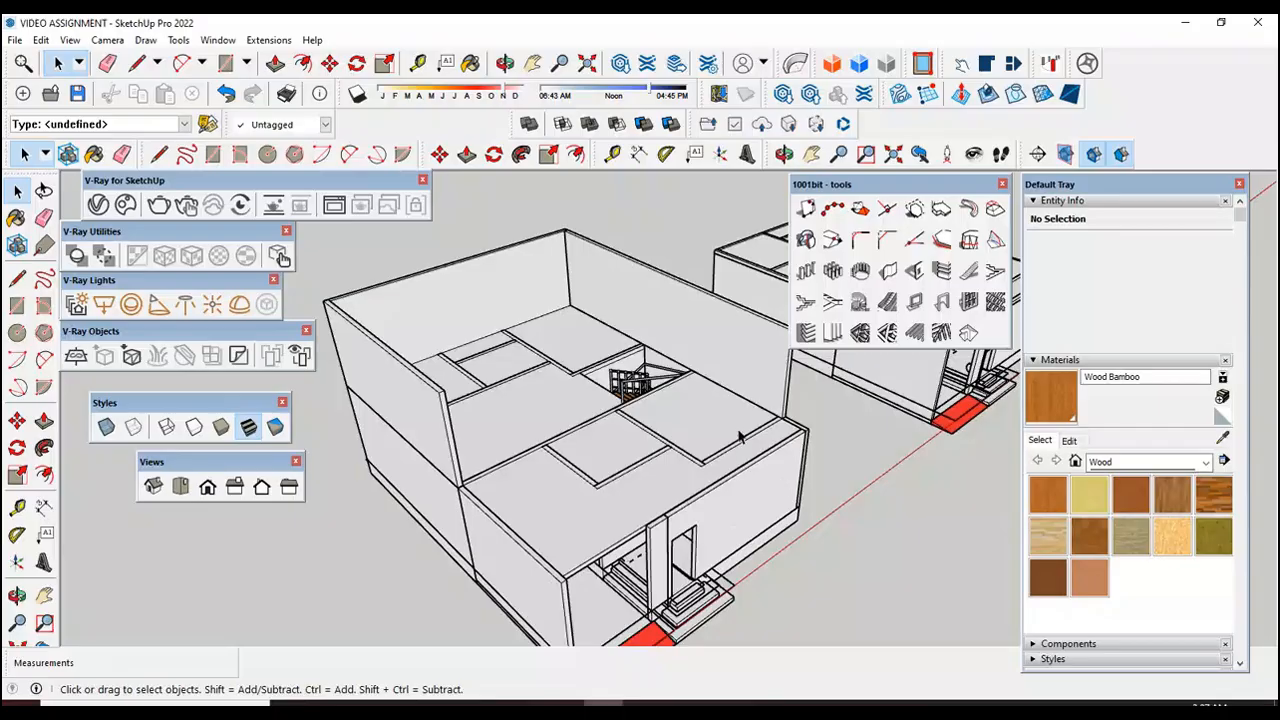
{"action": "scroll", "coordinate": [740, 438], "scroll_direction": "up", "scroll_amount": 5}
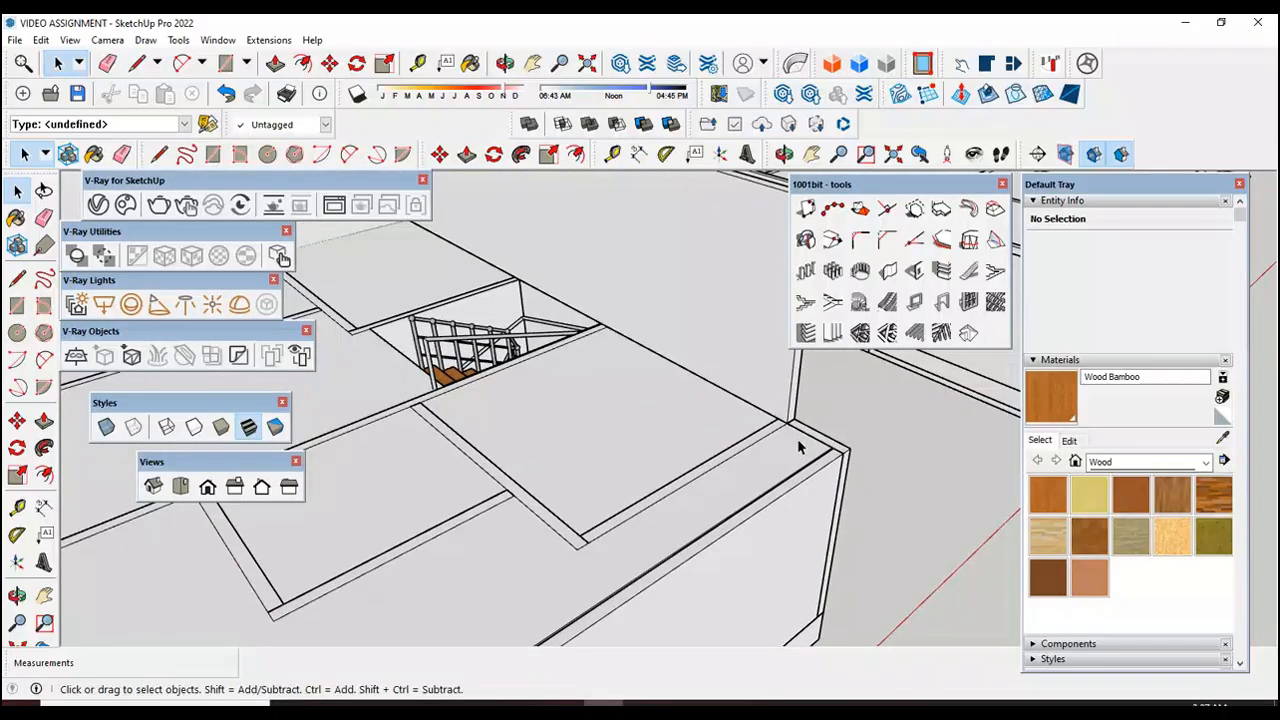
{"action": "scroll", "coordinate": [623, 480], "scroll_direction": "up", "scroll_amount": 3}
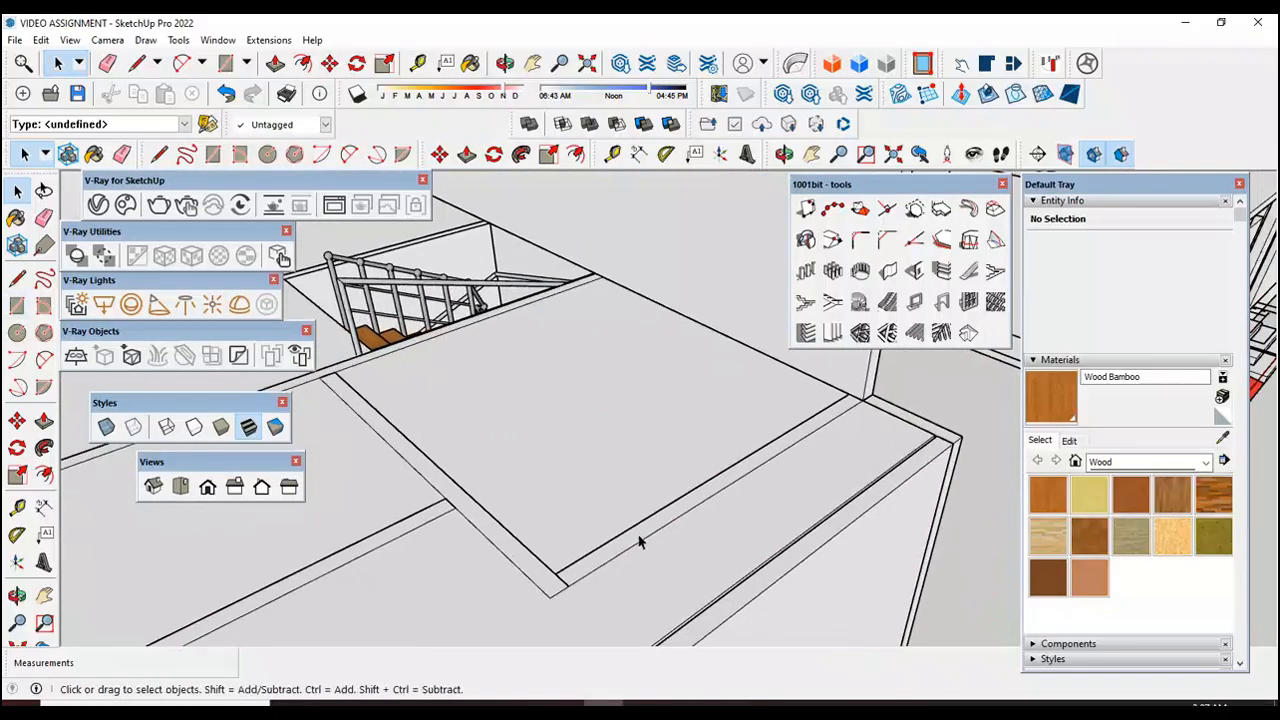
{"action": "double_click", "coordinate": [640, 540]}
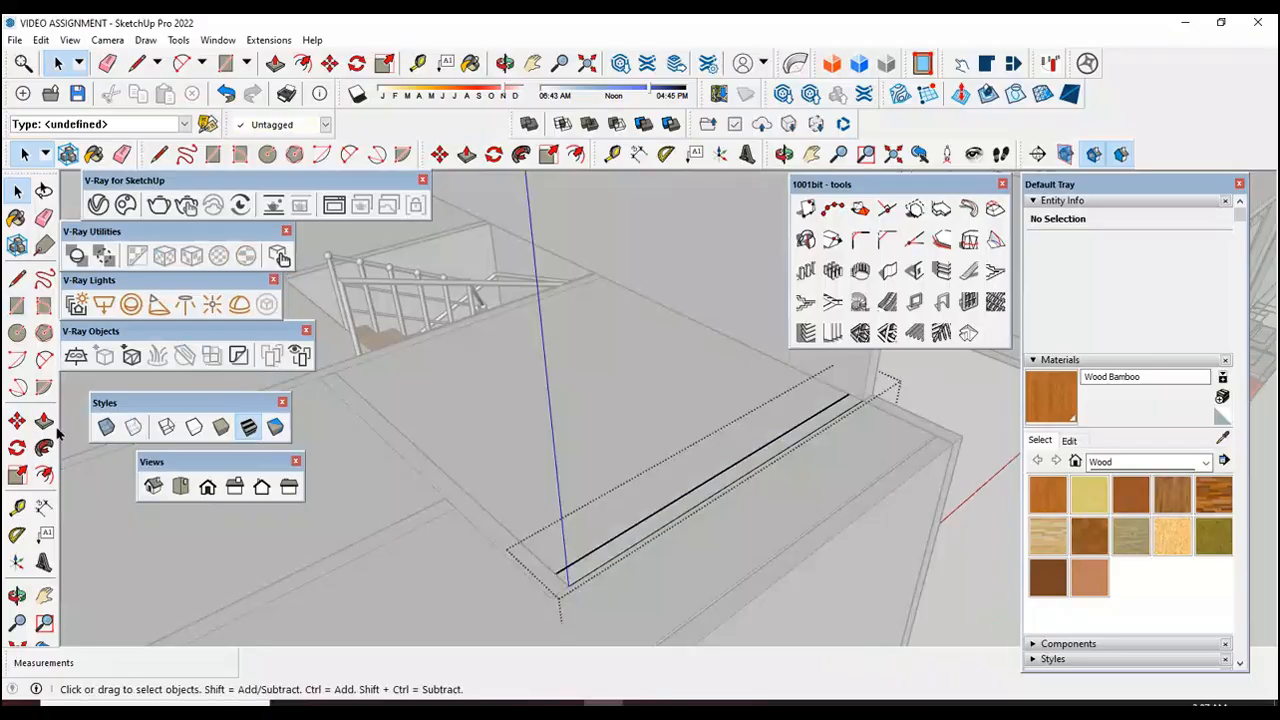
{"action": "left_click", "coordinate": [44, 420]}
{"action": "left_click", "coordinate": [645, 533]}
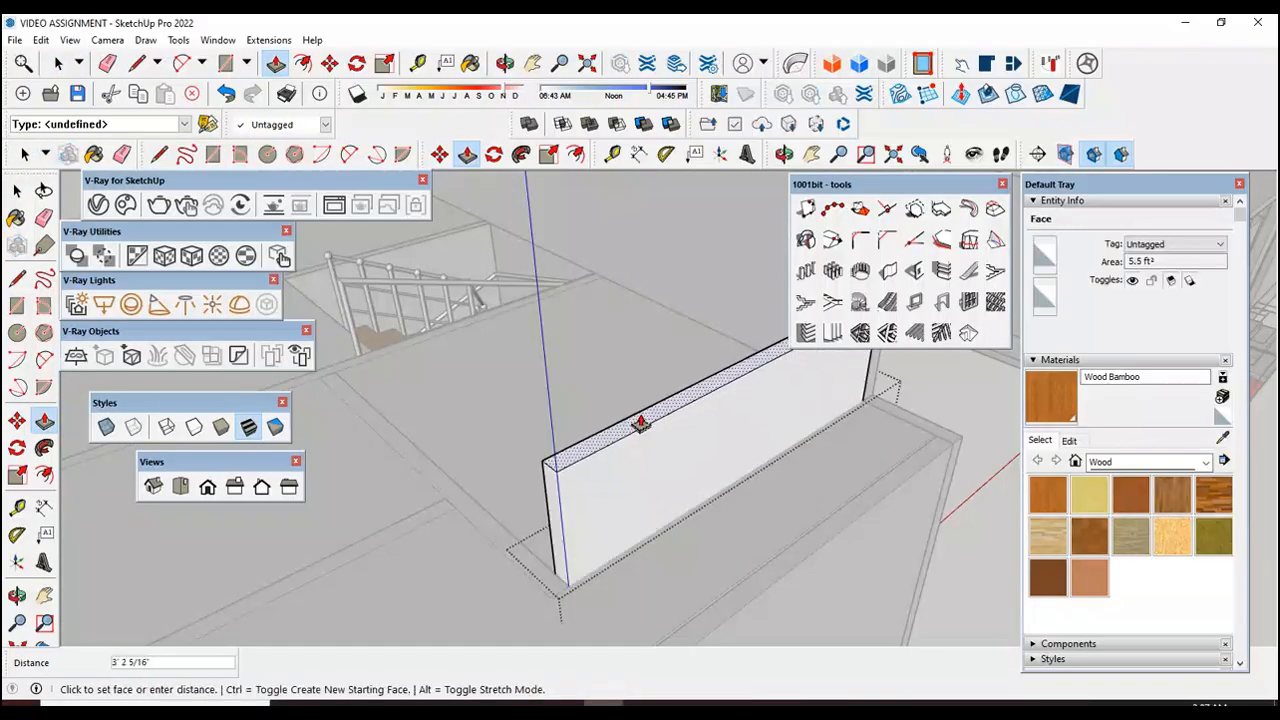
{"action": "type", "text": "10'"}
{"action": "key", "text": "Return"}
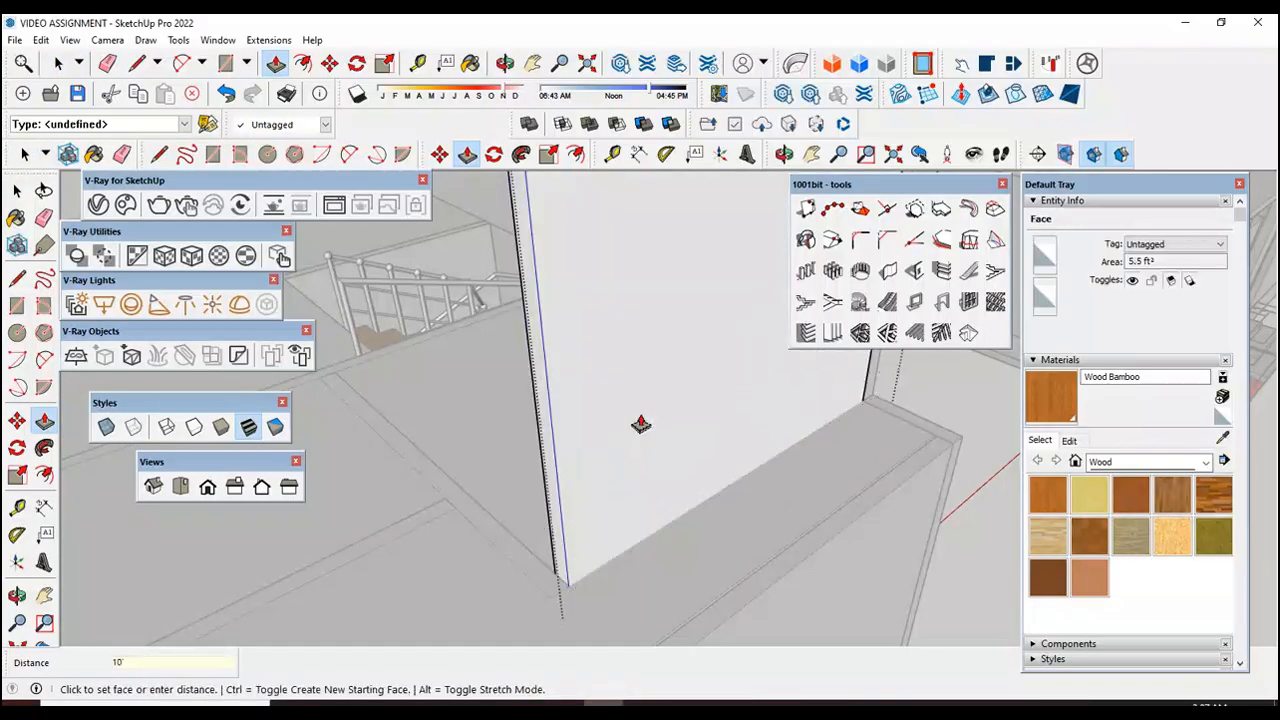
{"action": "scroll", "coordinate": [826, 480], "scroll_direction": "down", "scroll_amount": 5}
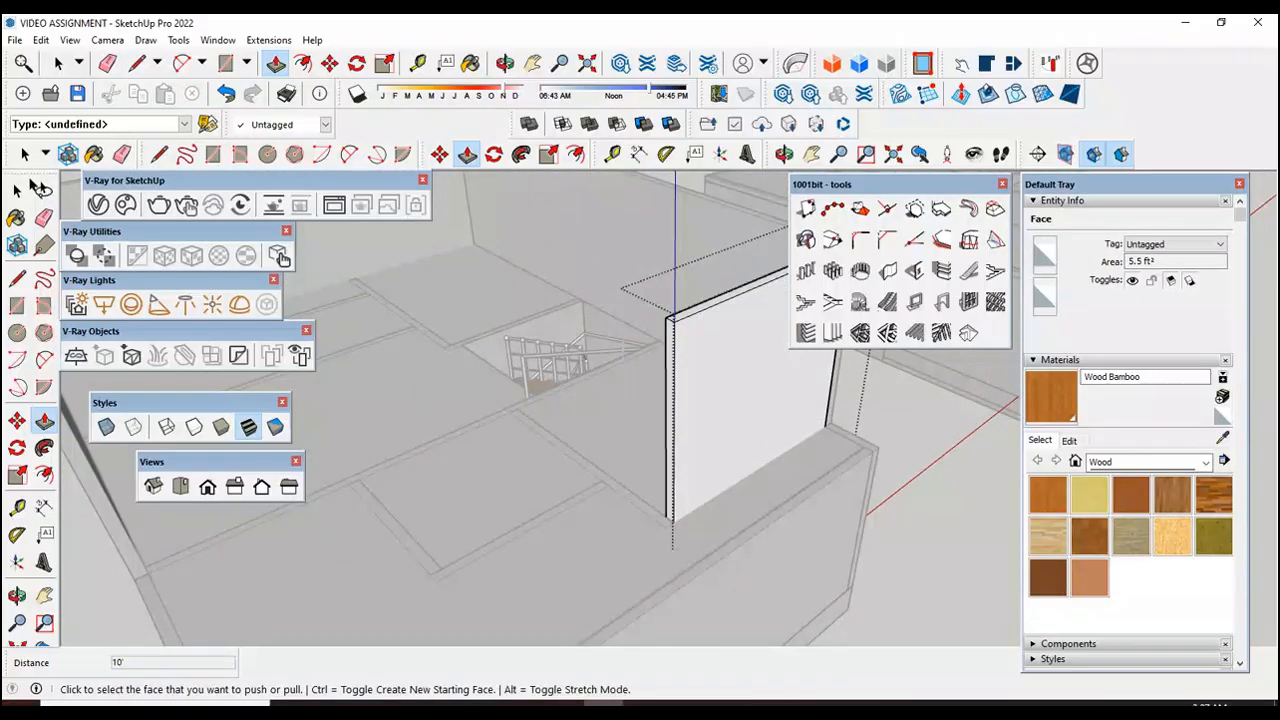
{"action": "left_click", "coordinate": [17, 191]}
Step: Open the long interior wall group running from the slab's side edge to the stairwell, pull its face up 10', and close the group
{"action": "middle_click_drag", "start_coordinate": [112, 589], "coordinate": [357, 557]}
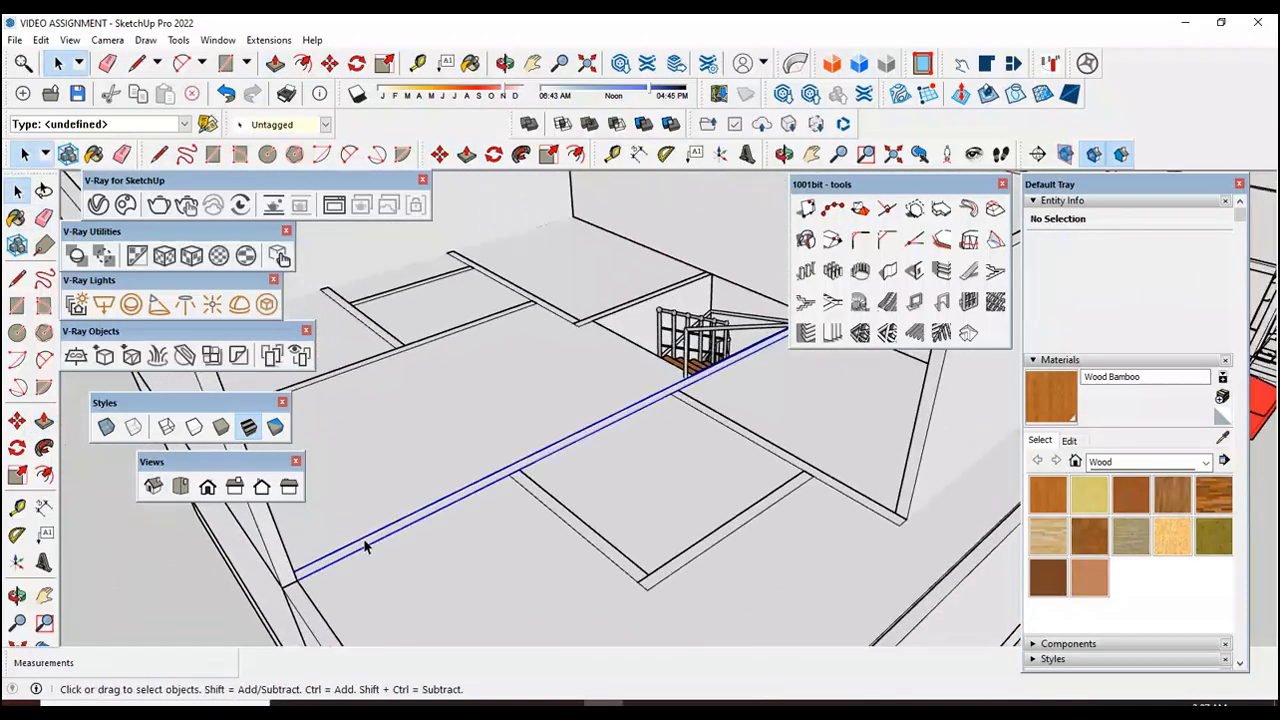
{"action": "double_click", "coordinate": [363, 546]}
{"action": "left_click", "coordinate": [44, 422]}
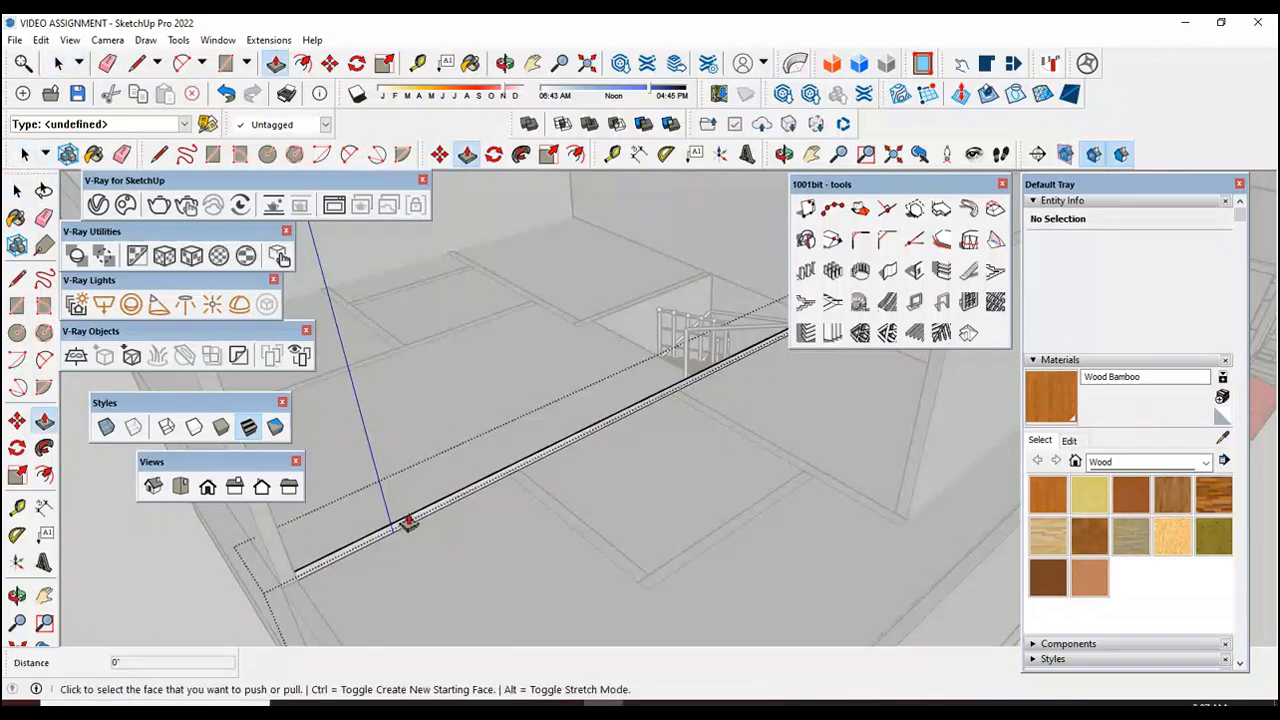
{"action": "scroll", "coordinate": [400, 530], "scroll_direction": "up", "scroll_amount": 2}
{"action": "left_click", "coordinate": [400, 530]}
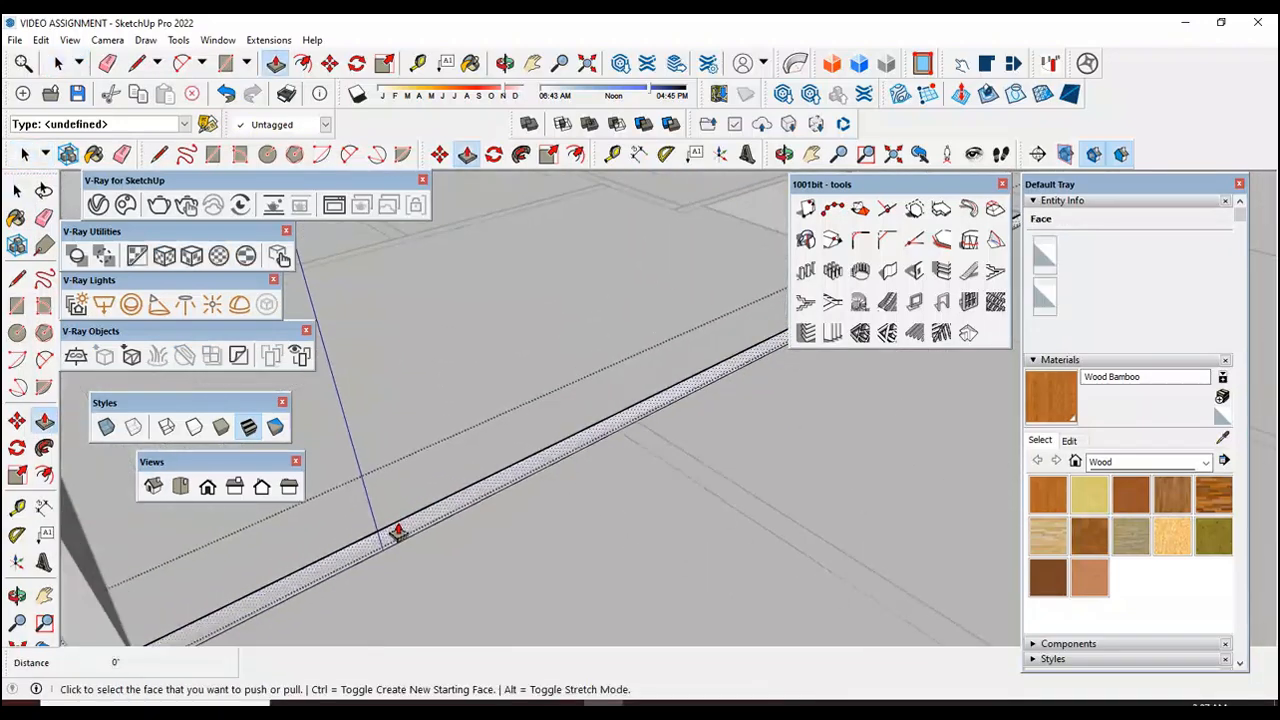
{"action": "type", "text": "10"}
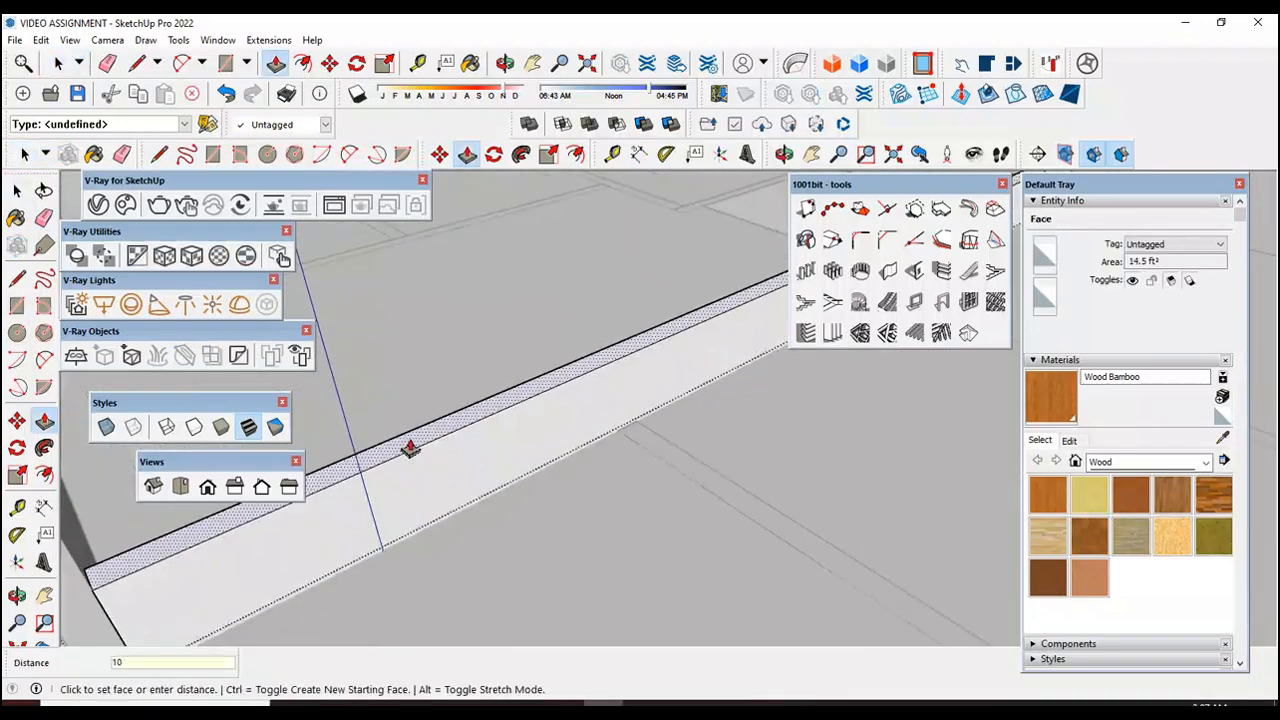
{"action": "type", "text": "'"}
{"action": "key", "text": "Return"}
{"action": "scroll", "coordinate": [840, 543], "scroll_direction": "down", "scroll_amount": 7}
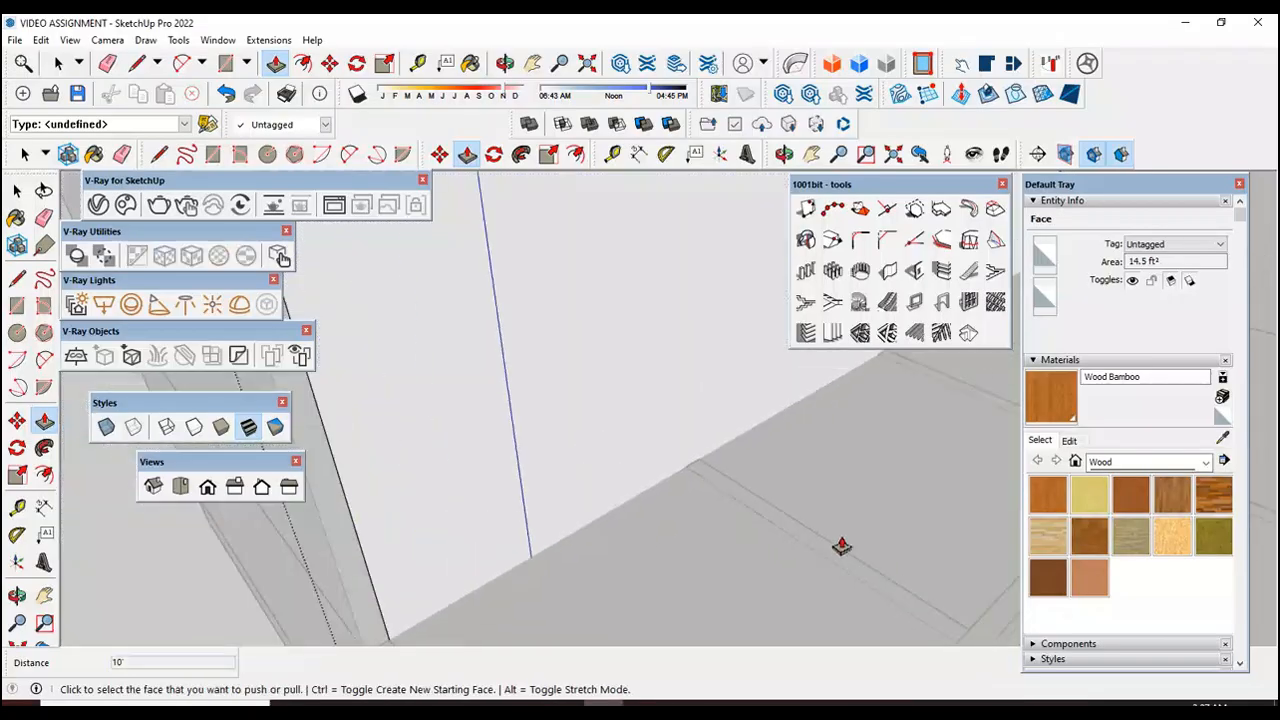
{"action": "left_click", "coordinate": [24, 202]}
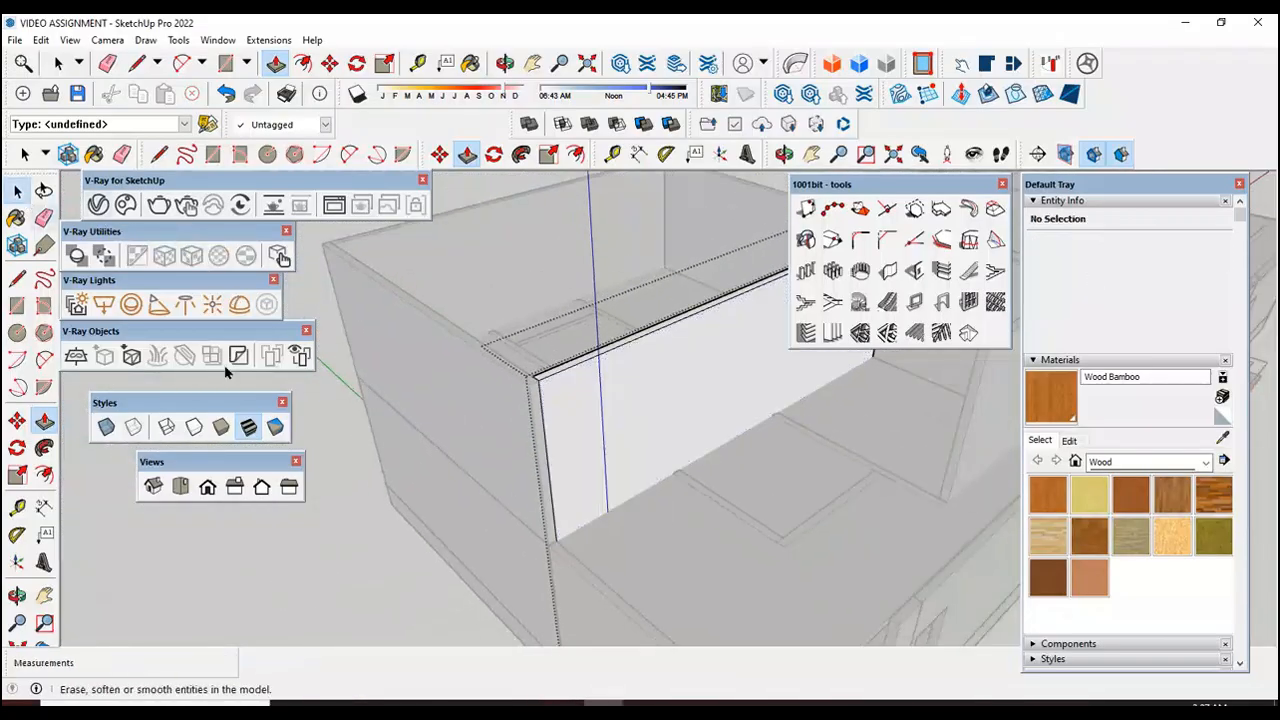
{"action": "left_click", "coordinate": [345, 538]}
{"action": "scroll", "coordinate": [343, 548], "scroll_direction": "down", "scroll_amount": 2}
Step: Open the small front room's outer side wall group, pull its face up 10', and close the group
{"action": "scroll", "coordinate": [763, 556], "scroll_direction": "up", "scroll_amount": 2}
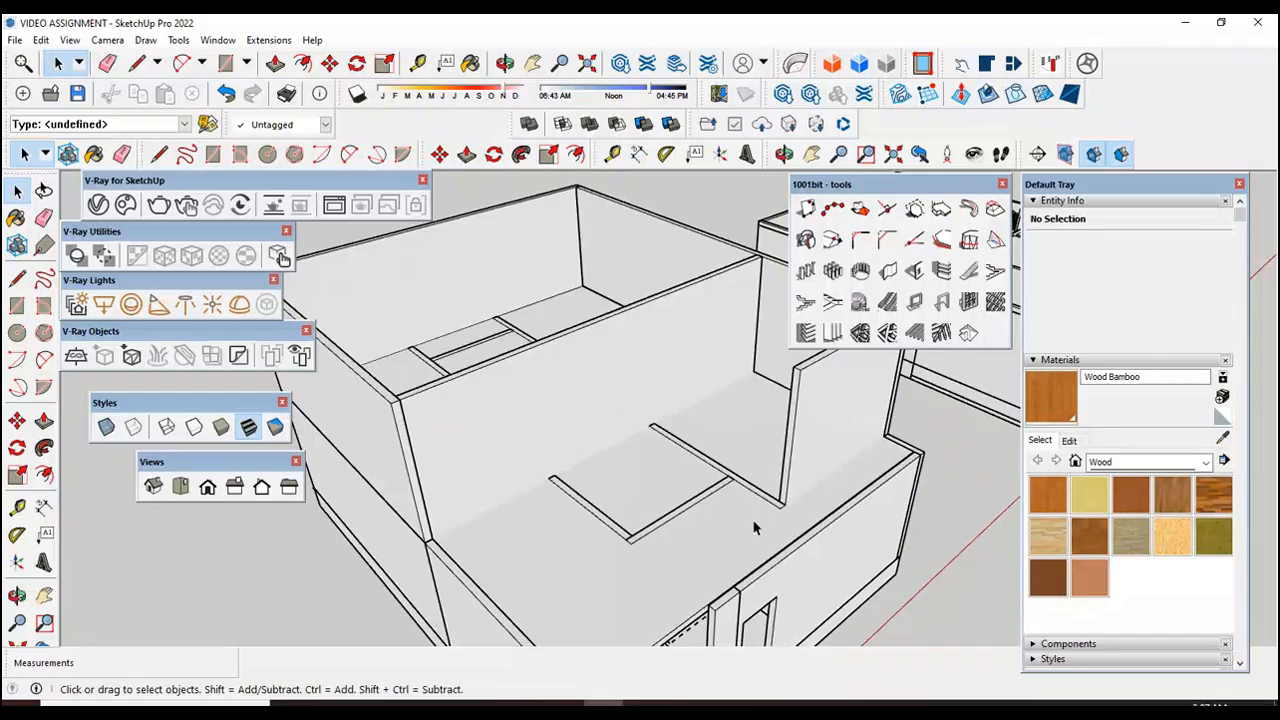
{"action": "scroll", "coordinate": [770, 515], "scroll_direction": "up", "scroll_amount": 2}
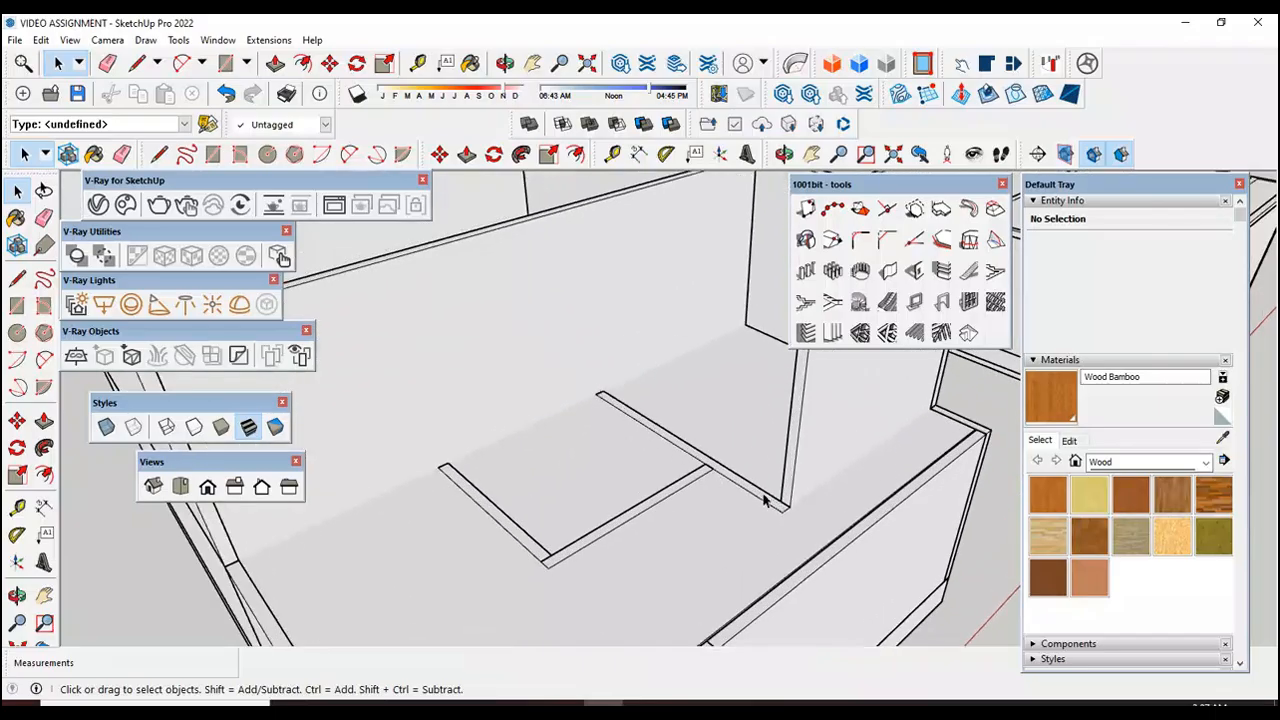
{"action": "scroll", "coordinate": [721, 471], "scroll_direction": "up", "scroll_amount": 2}
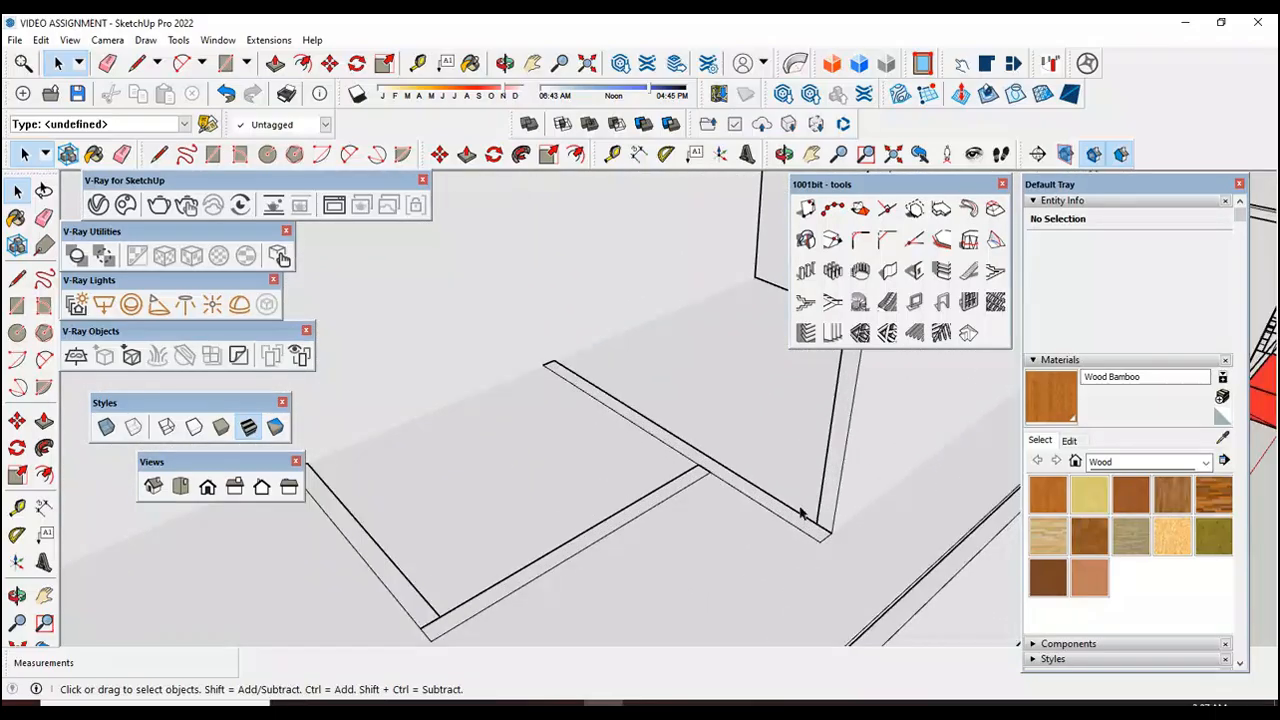
{"action": "scroll", "coordinate": [675, 479], "scroll_direction": "down", "scroll_amount": 2}
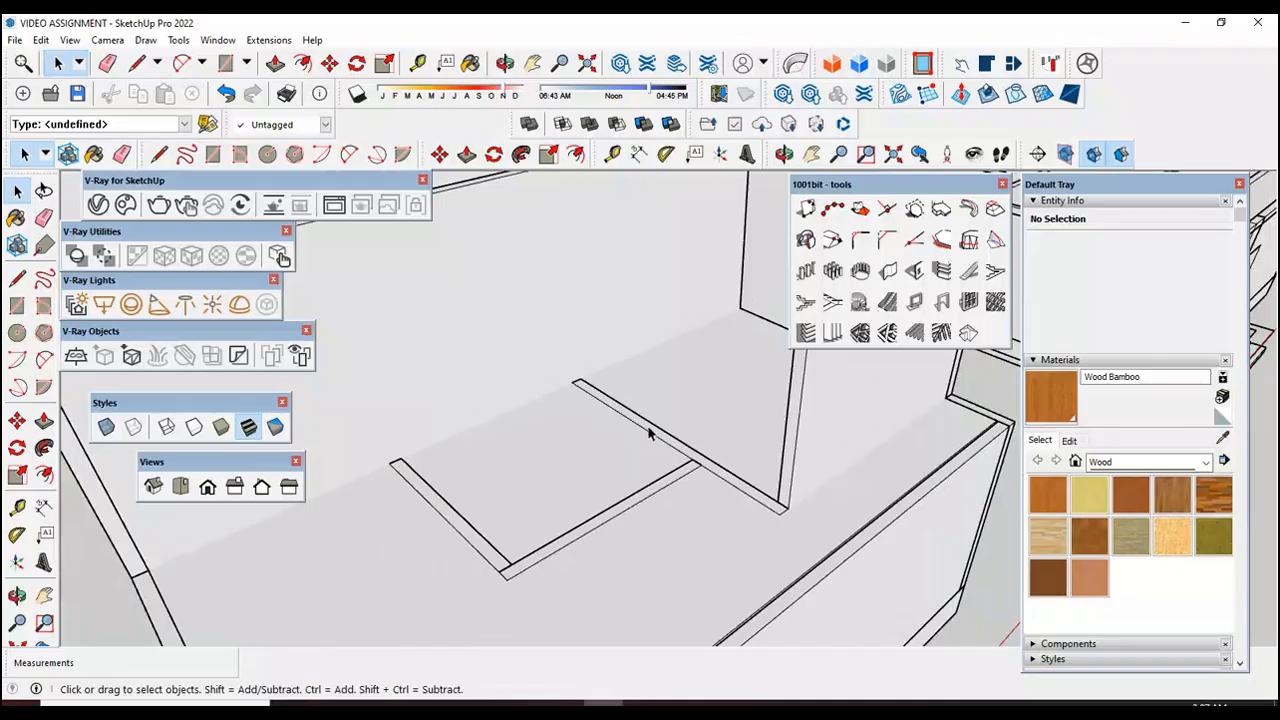
{"action": "scroll", "coordinate": [462, 535], "scroll_direction": "up", "scroll_amount": 1}
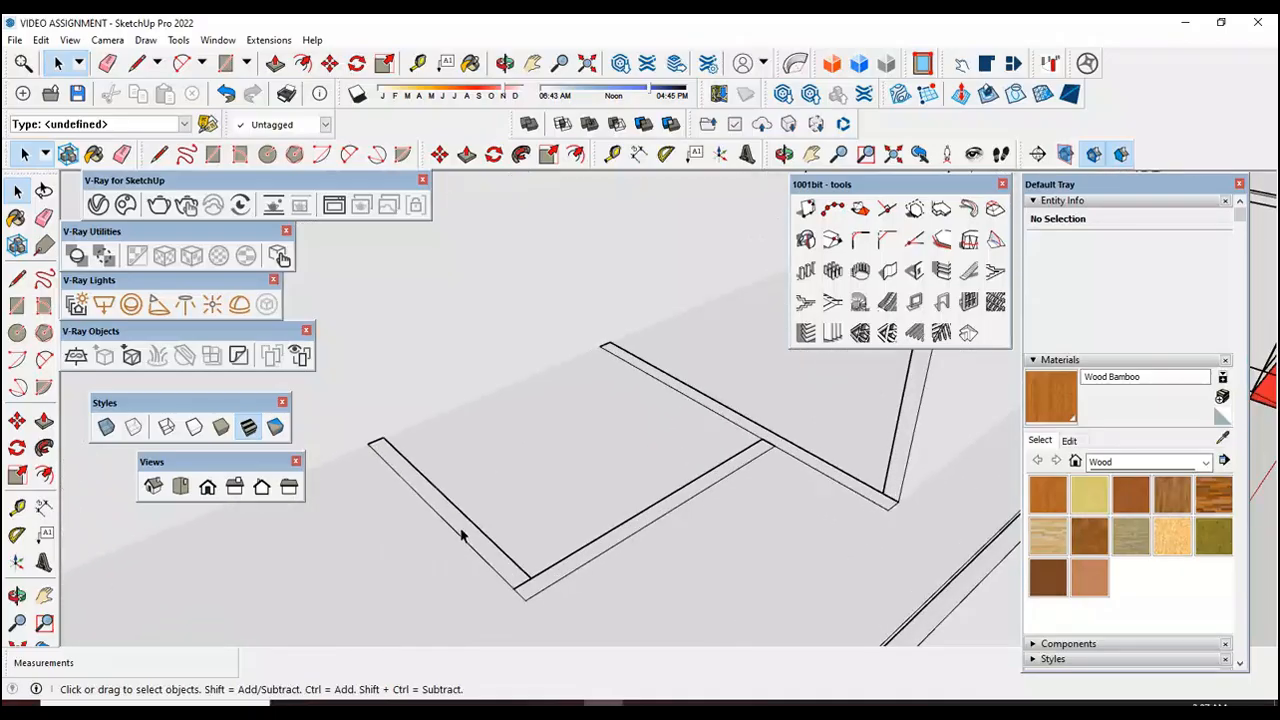
{"action": "double_click", "coordinate": [462, 535]}
{"action": "key", "text": "p"}
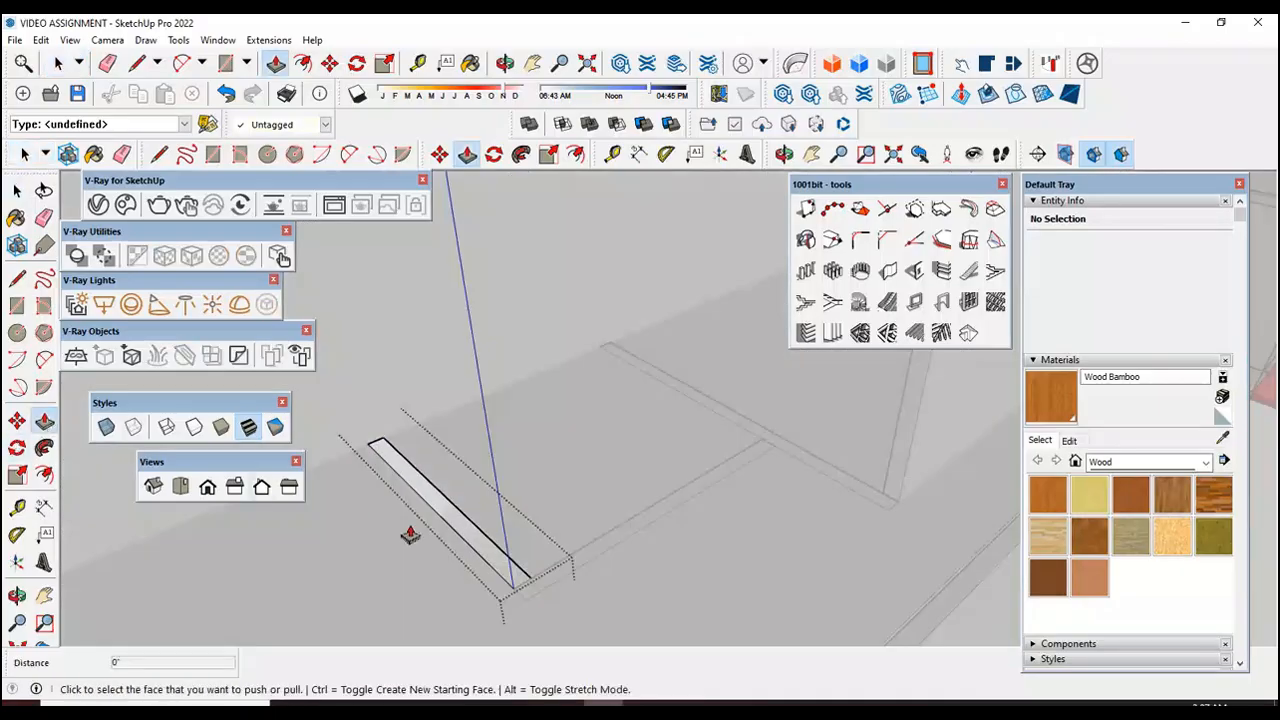
{"action": "left_click", "coordinate": [457, 525]}
{"action": "type", "text": "10'"}
{"action": "key", "text": "Return"}
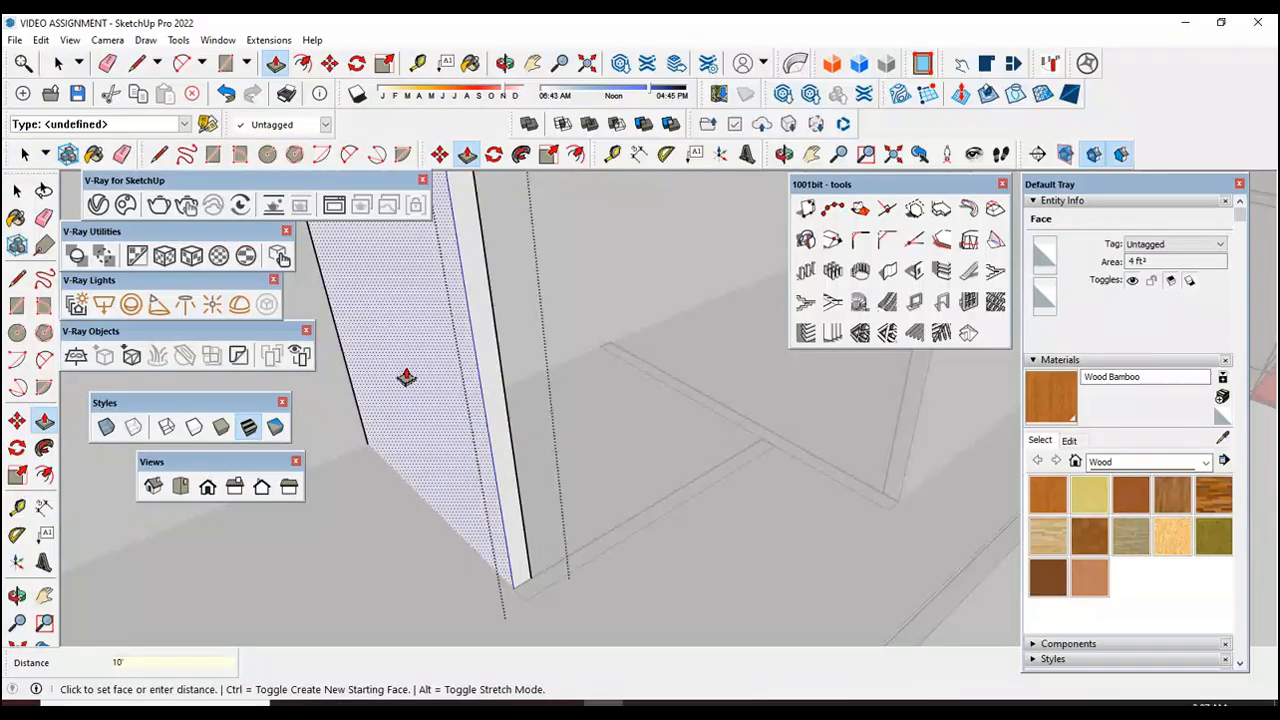
{"action": "scroll", "coordinate": [594, 388], "scroll_direction": "down", "scroll_amount": 3}
{"action": "scroll", "coordinate": [595, 388], "scroll_direction": "down", "scroll_amount": 2}
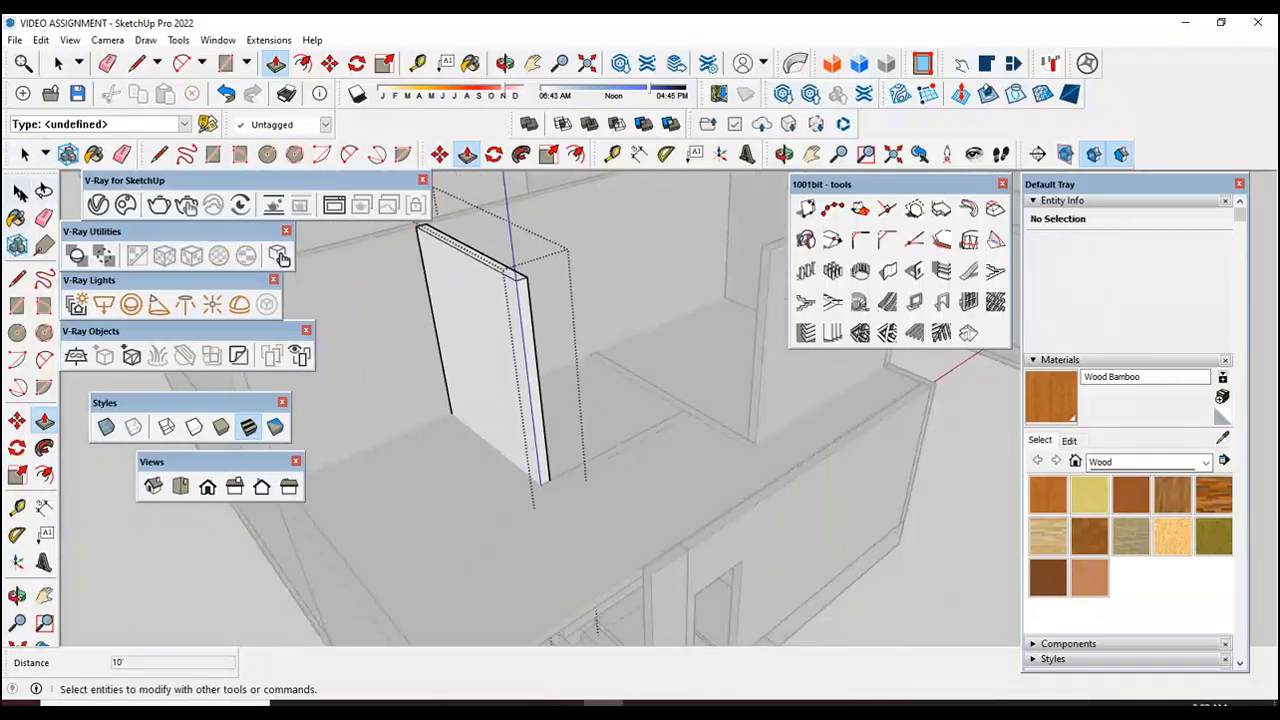
{"action": "left_click", "coordinate": [17, 191]}
{"action": "left_click", "coordinate": [155, 602]}
Step: Open the small room's front wall group parallel to the long interior wall, pull its face up 10', and leave Push/Pull
{"action": "scroll", "coordinate": [615, 455], "scroll_direction": "up", "scroll_amount": 2}
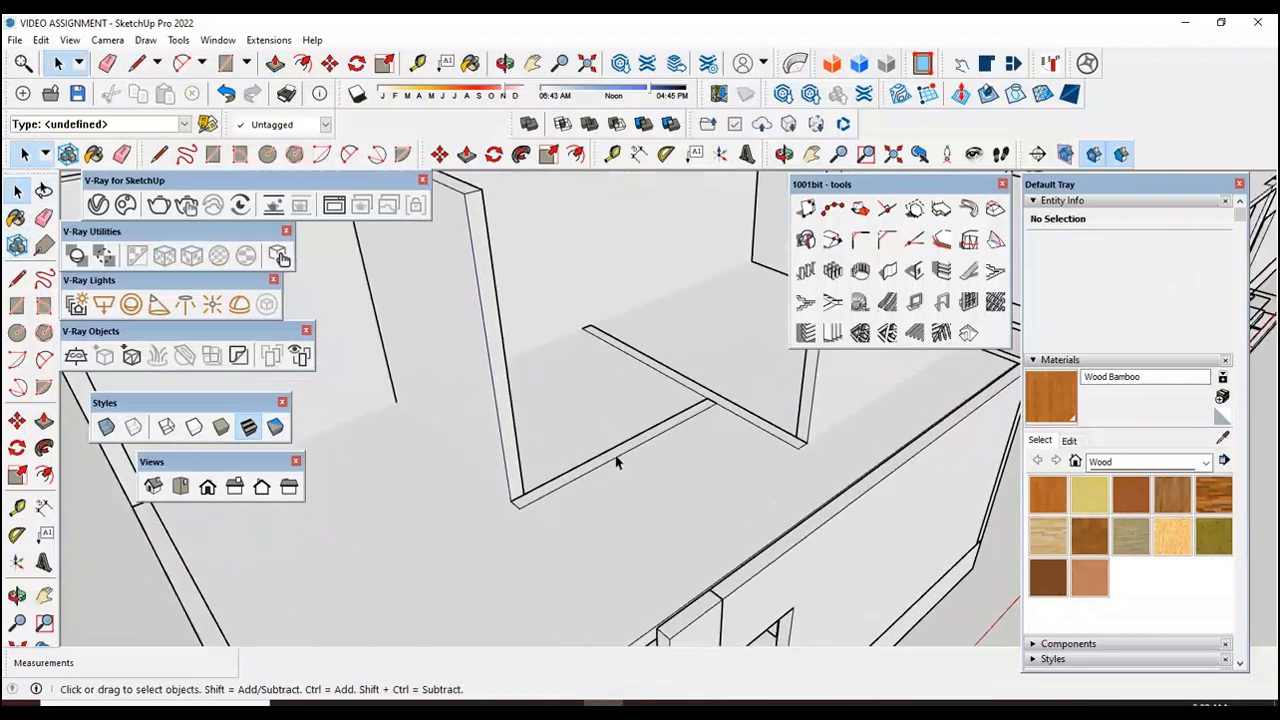
{"action": "double_click", "coordinate": [617, 459]}
{"action": "left_click", "coordinate": [44, 421]}
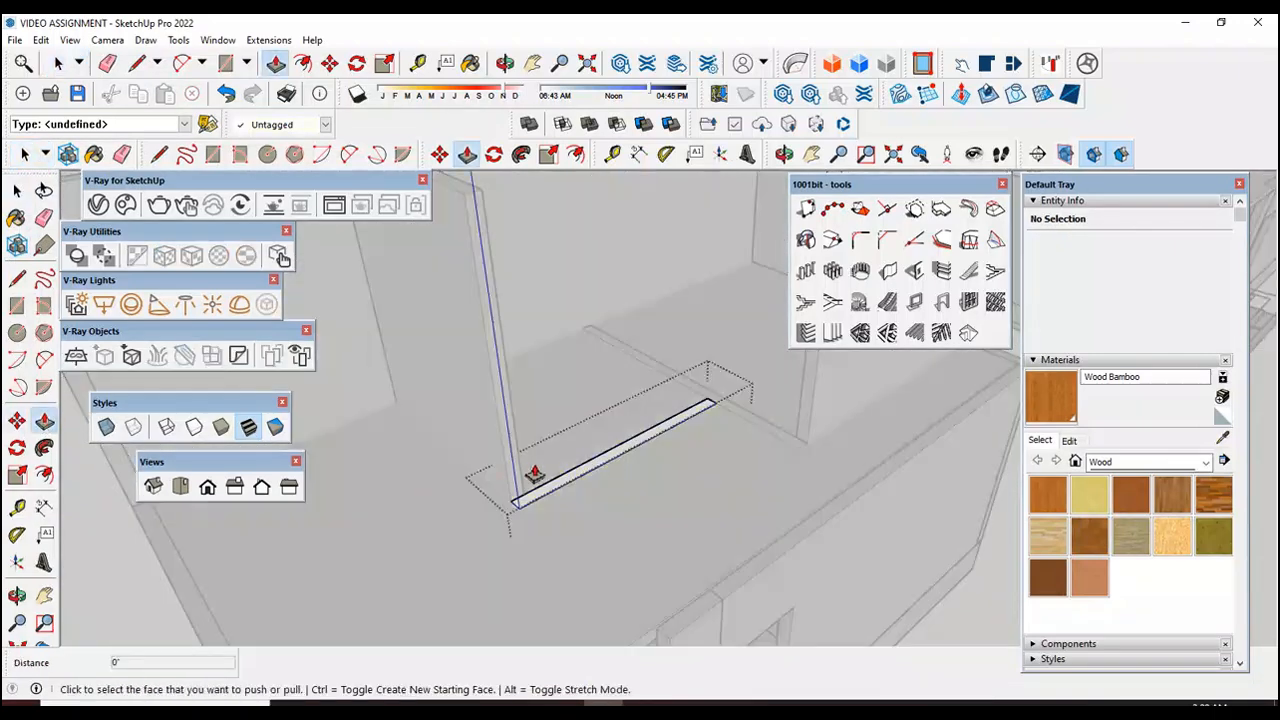
{"action": "left_click", "coordinate": [574, 478]}
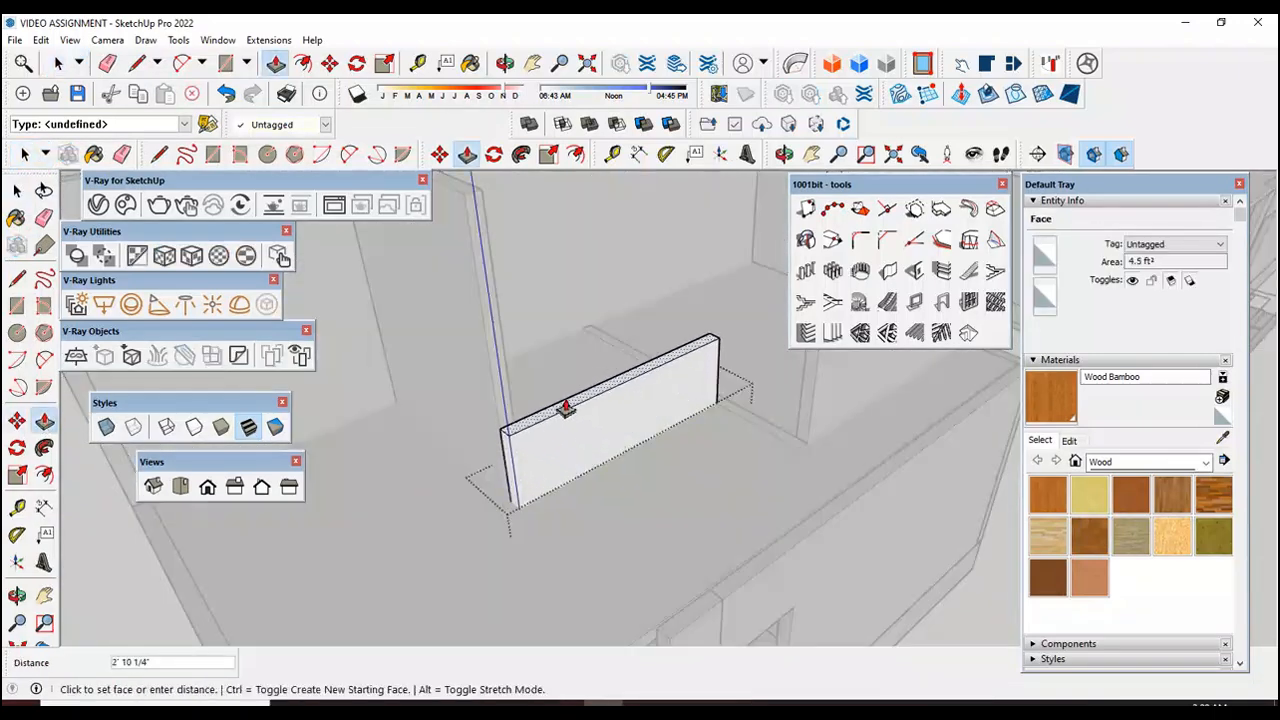
{"action": "type", "text": "10'"}
{"action": "key", "text": "Return"}
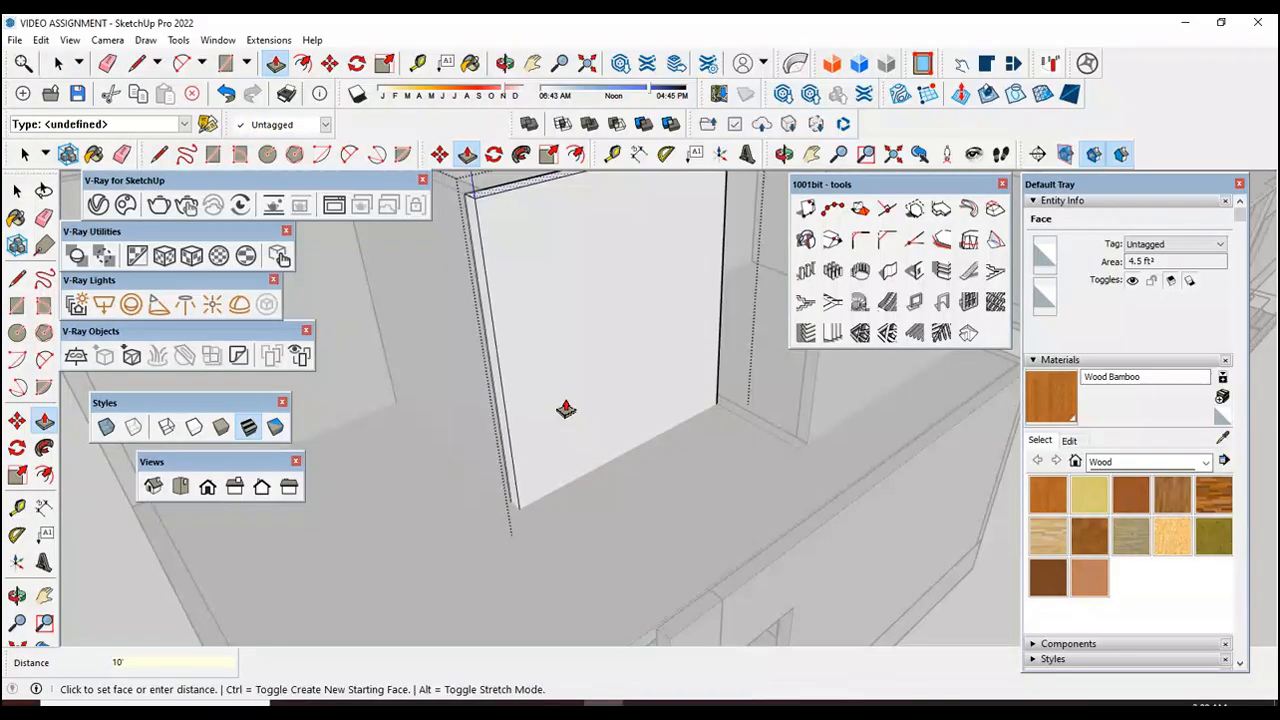
{"action": "left_click", "coordinate": [24, 156]}
{"action": "scroll", "coordinate": [475, 335], "scroll_direction": "down", "scroll_amount": 3}
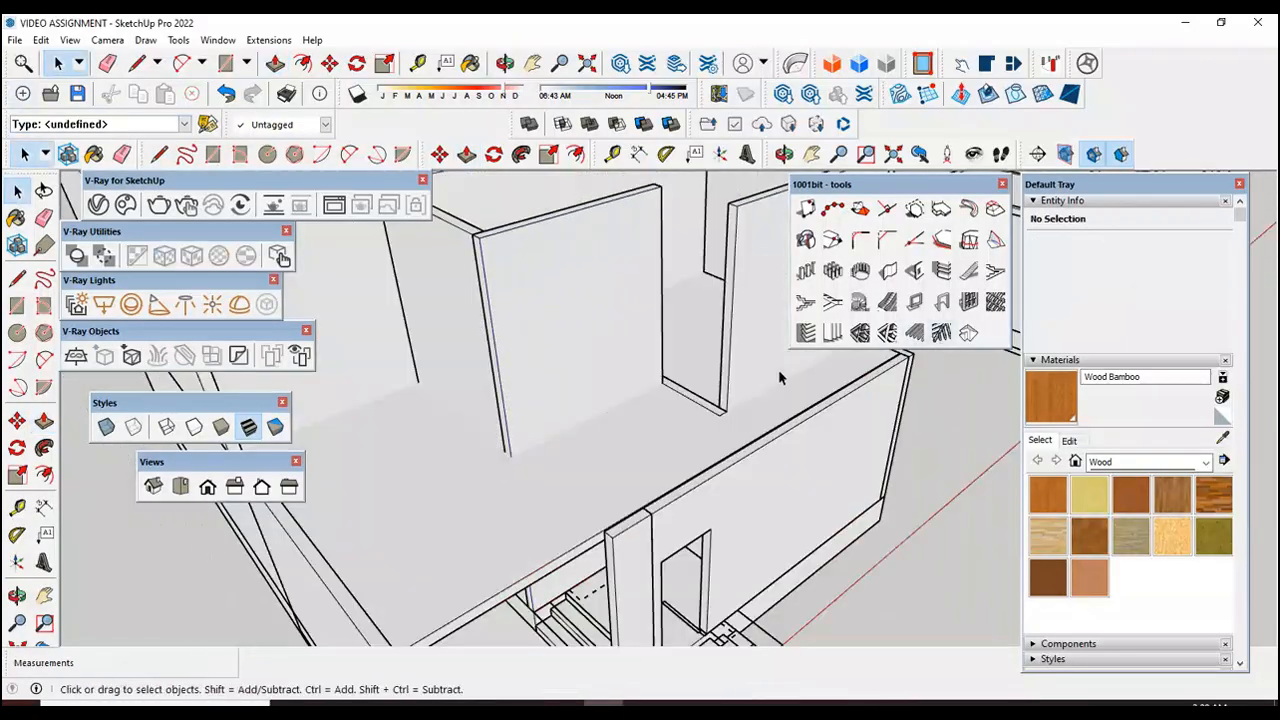
Step: Pull the face of the partition wall group between the two front rooms up 10' and close the group
{"action": "scroll", "coordinate": [720, 410], "scroll_direction": "up", "scroll_amount": 5}
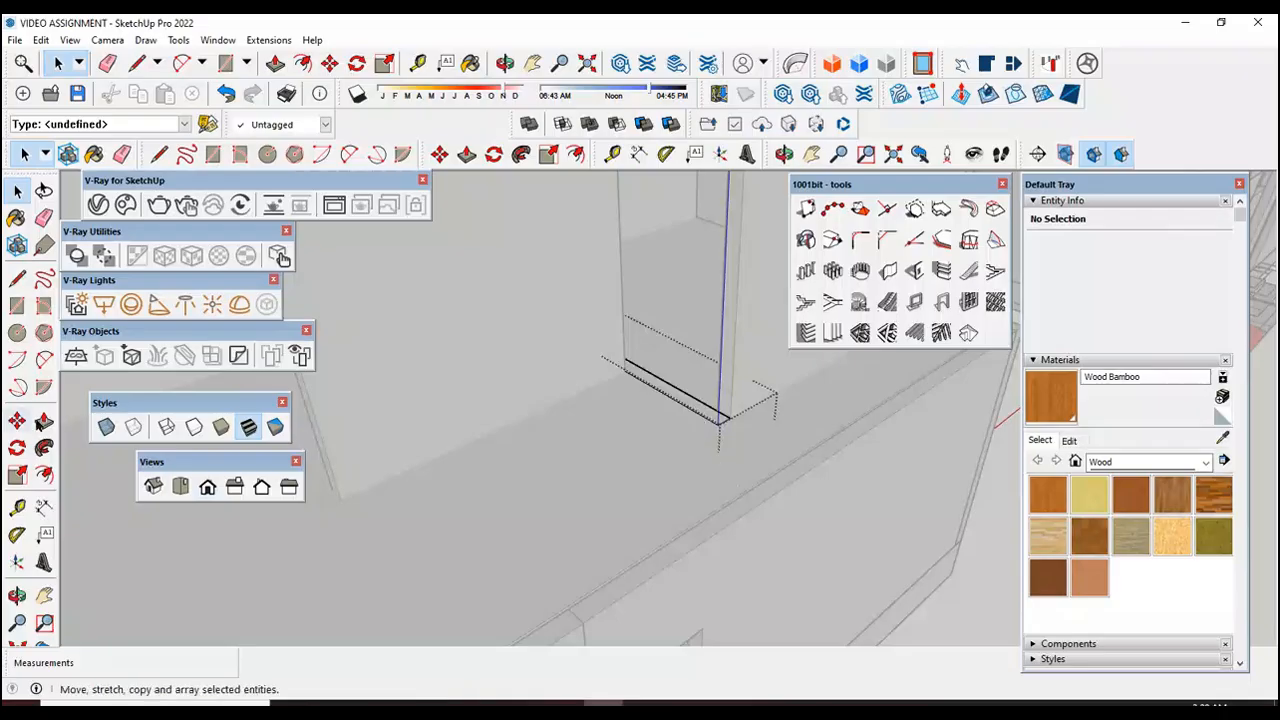
{"action": "scroll", "coordinate": [705, 422], "scroll_direction": "up", "scroll_amount": 1}
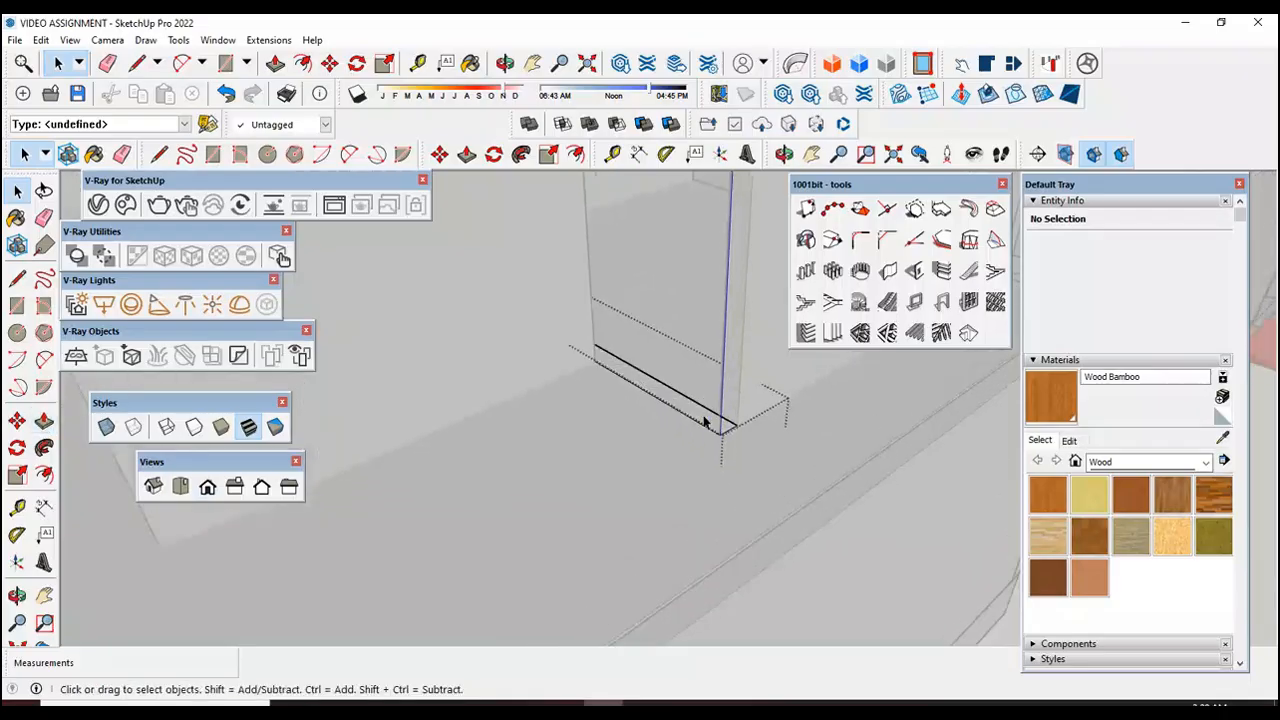
{"action": "left_click", "coordinate": [44, 421]}
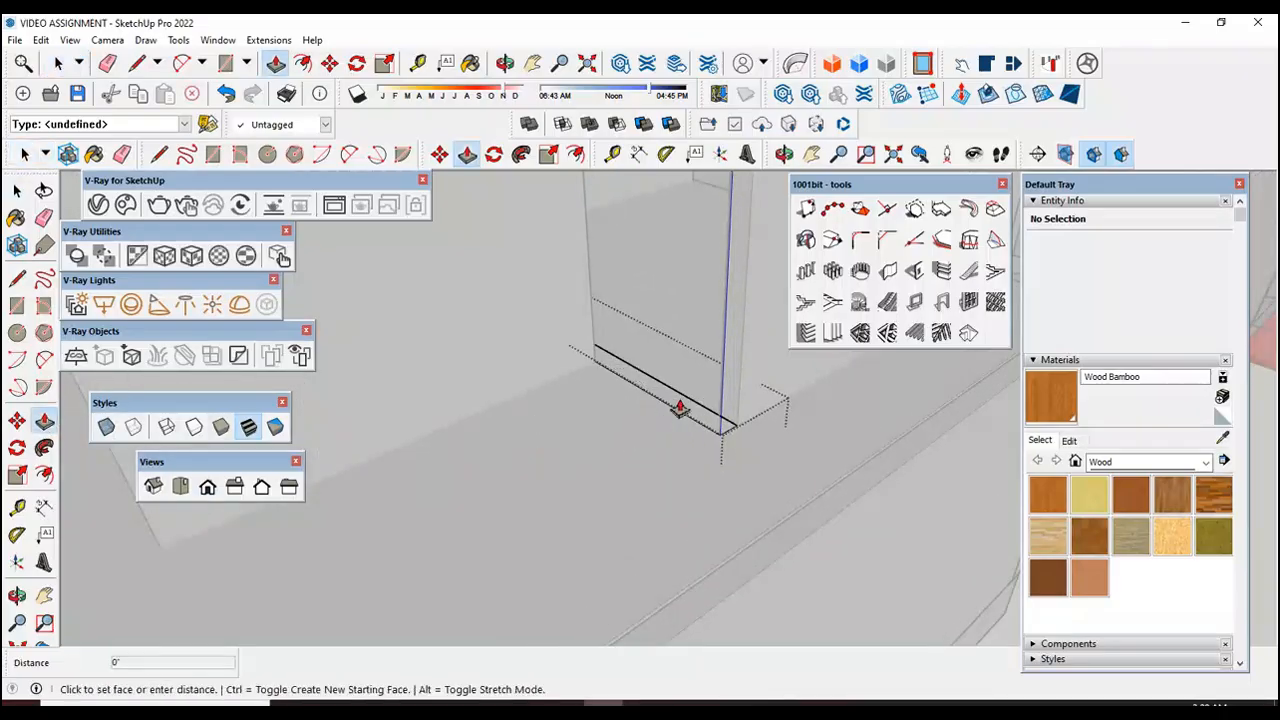
{"action": "left_click", "coordinate": [677, 408]}
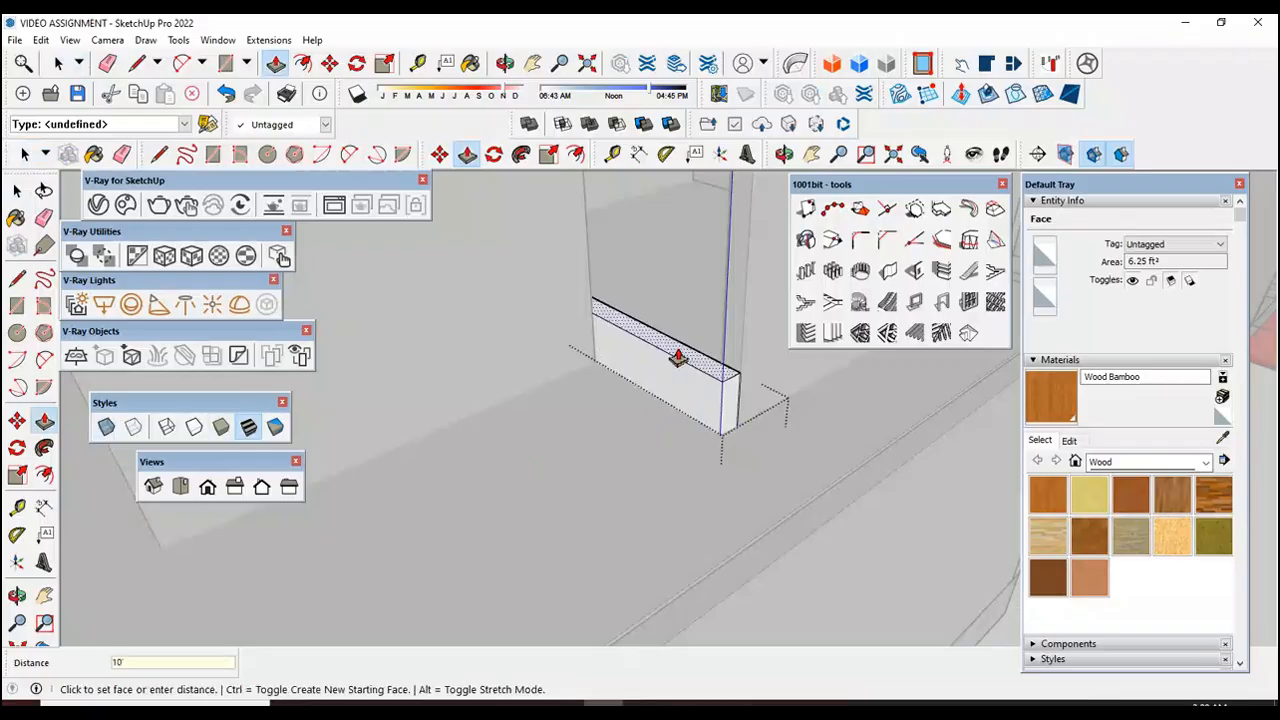
{"action": "key", "text": "Return"}
{"action": "scroll", "coordinate": [678, 358], "scroll_direction": "down", "scroll_amount": 8}
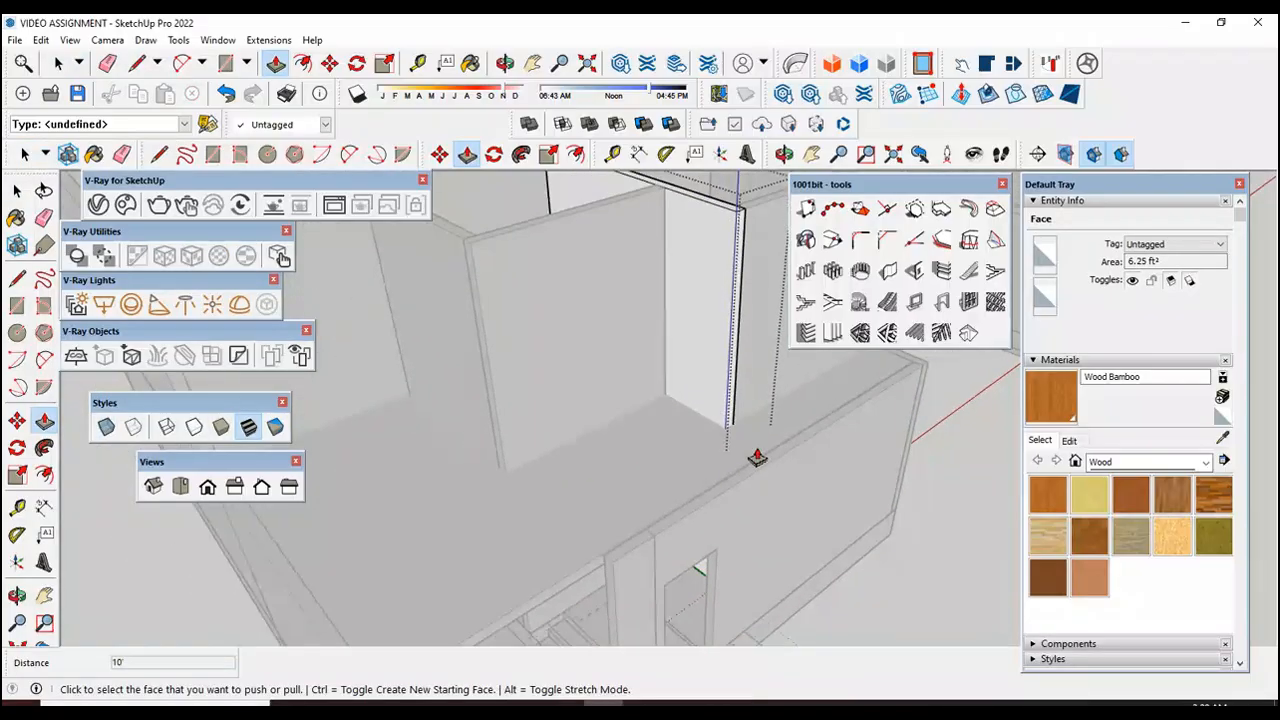
{"action": "key", "text": "space"}
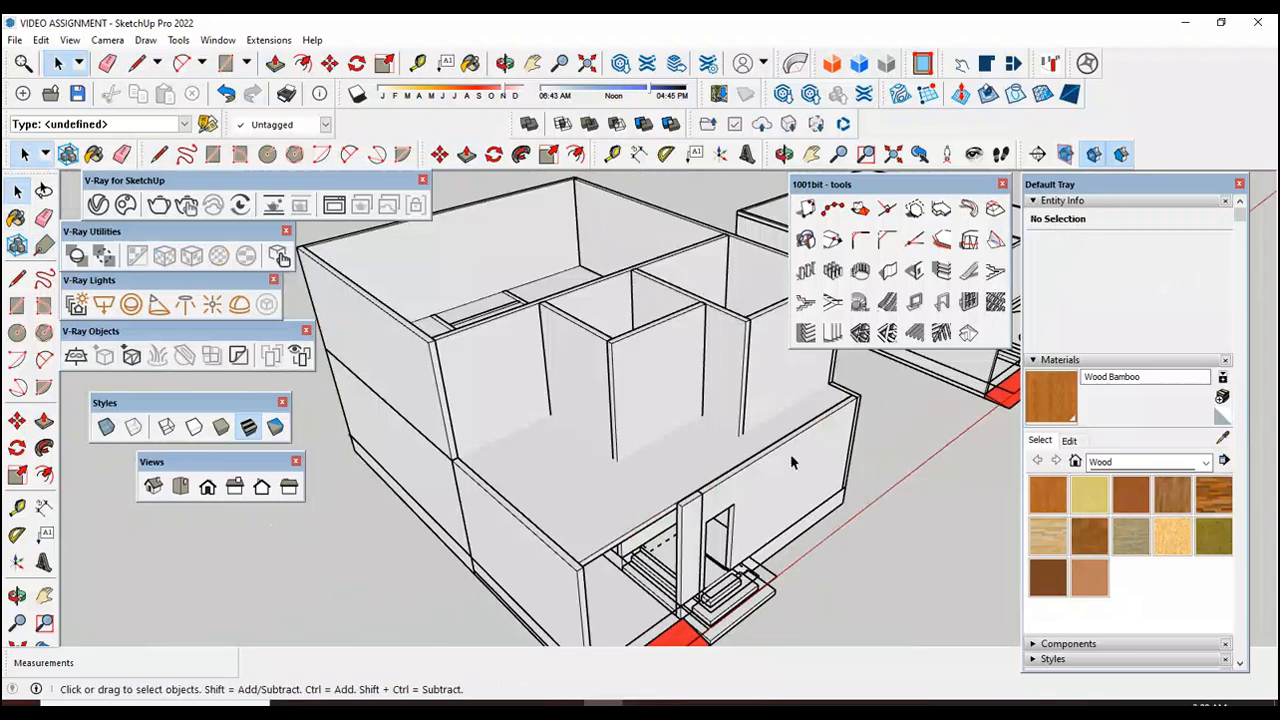
Step: Draw a rectangle about 15' 5" by 6" along the open terrace's side edge, from the raised wall's end to the front corner, and group it
{"action": "scroll", "coordinate": [646, 436], "scroll_direction": "down", "scroll_amount": 3}
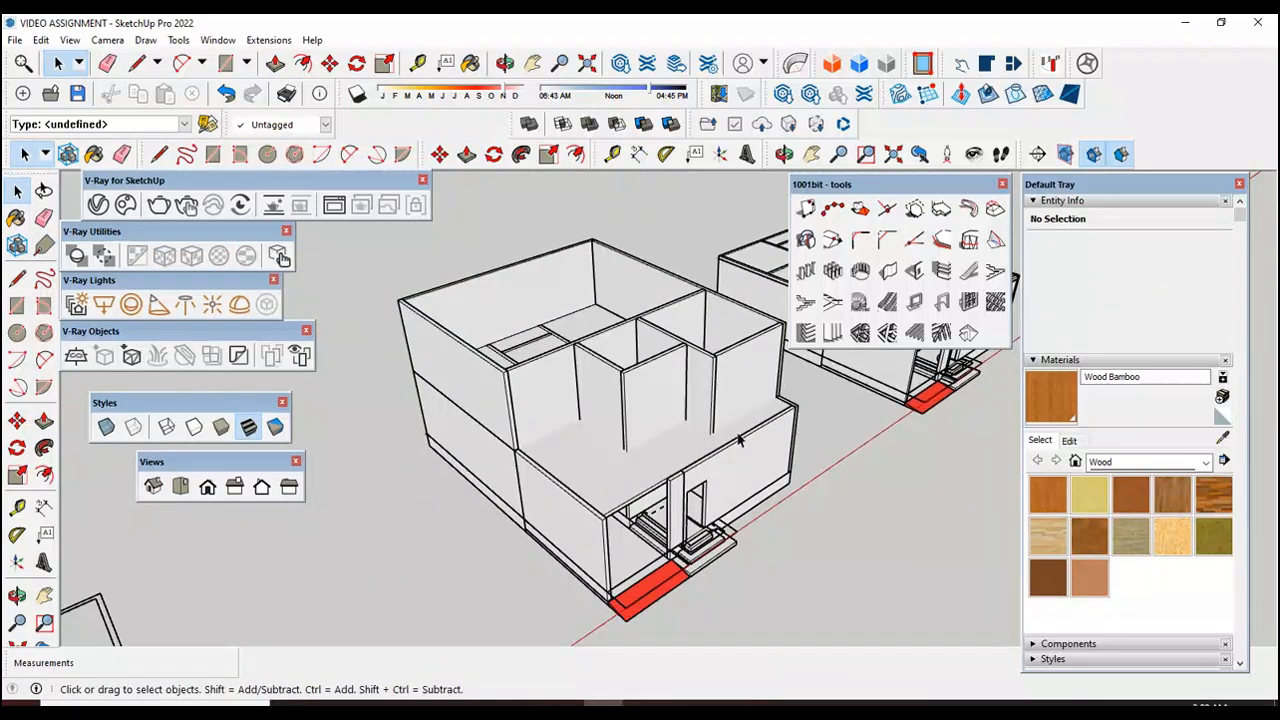
{"action": "scroll", "coordinate": [560, 480], "scroll_direction": "up", "scroll_amount": 4}
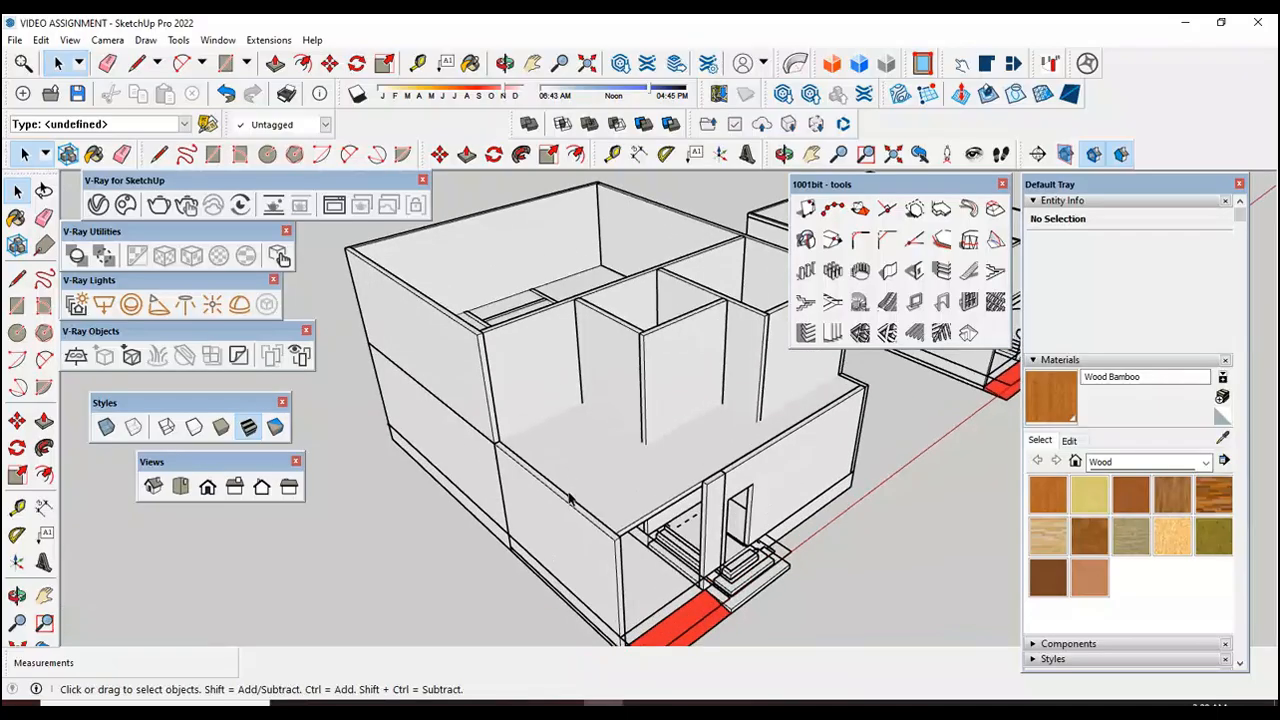
{"action": "scroll", "coordinate": [575, 533], "scroll_direction": "up", "scroll_amount": 2}
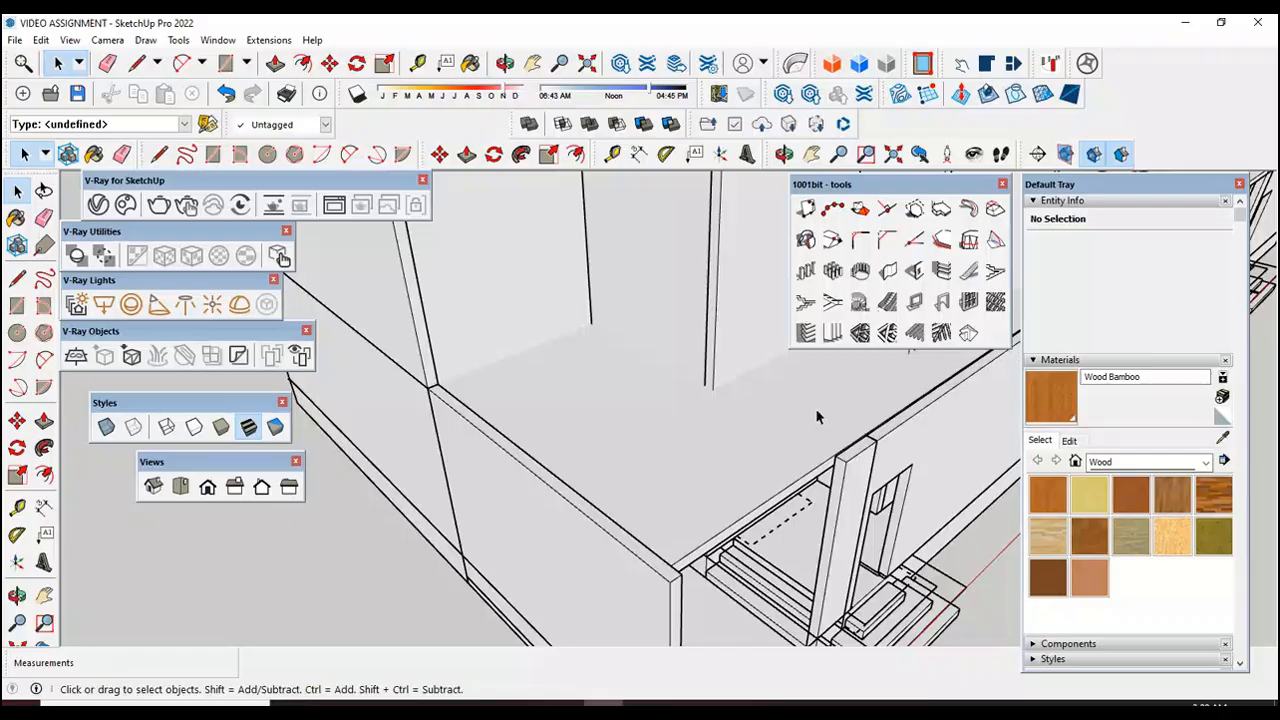
{"action": "left_click", "coordinate": [16, 305]}
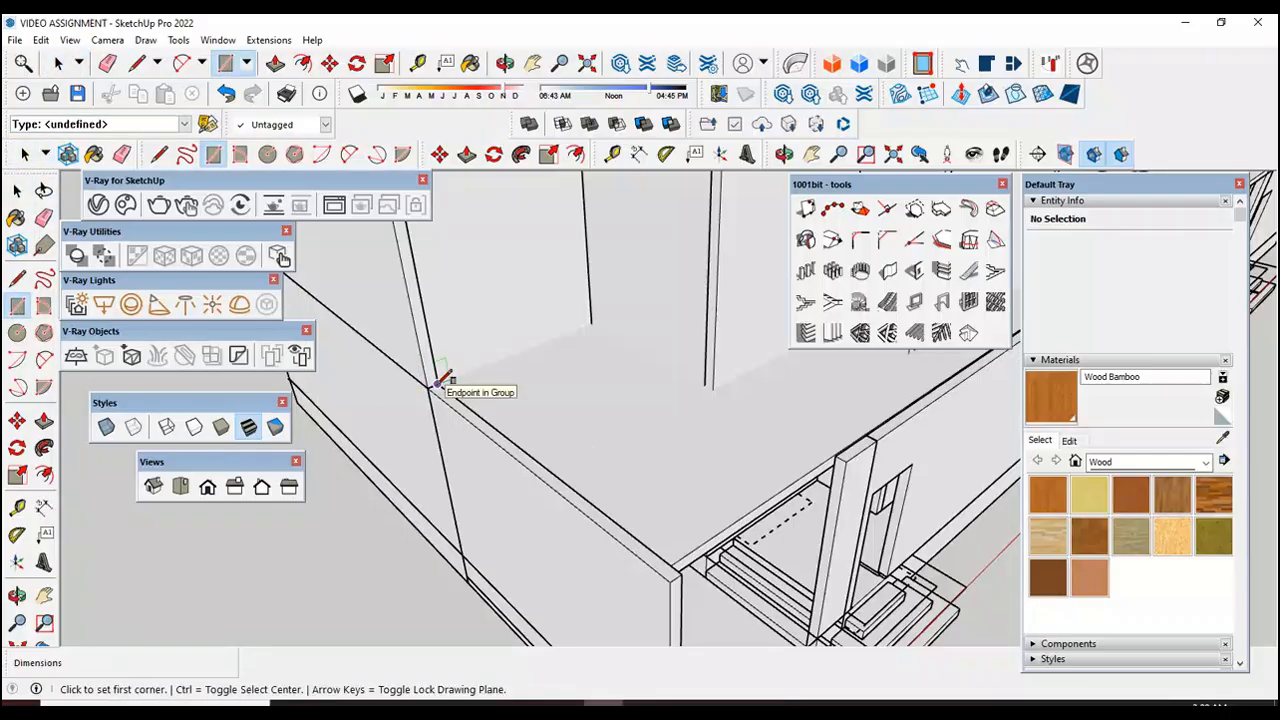
{"action": "left_click", "coordinate": [437, 385]}
{"action": "scroll", "coordinate": [666, 556], "scroll_direction": "up", "scroll_amount": 1}
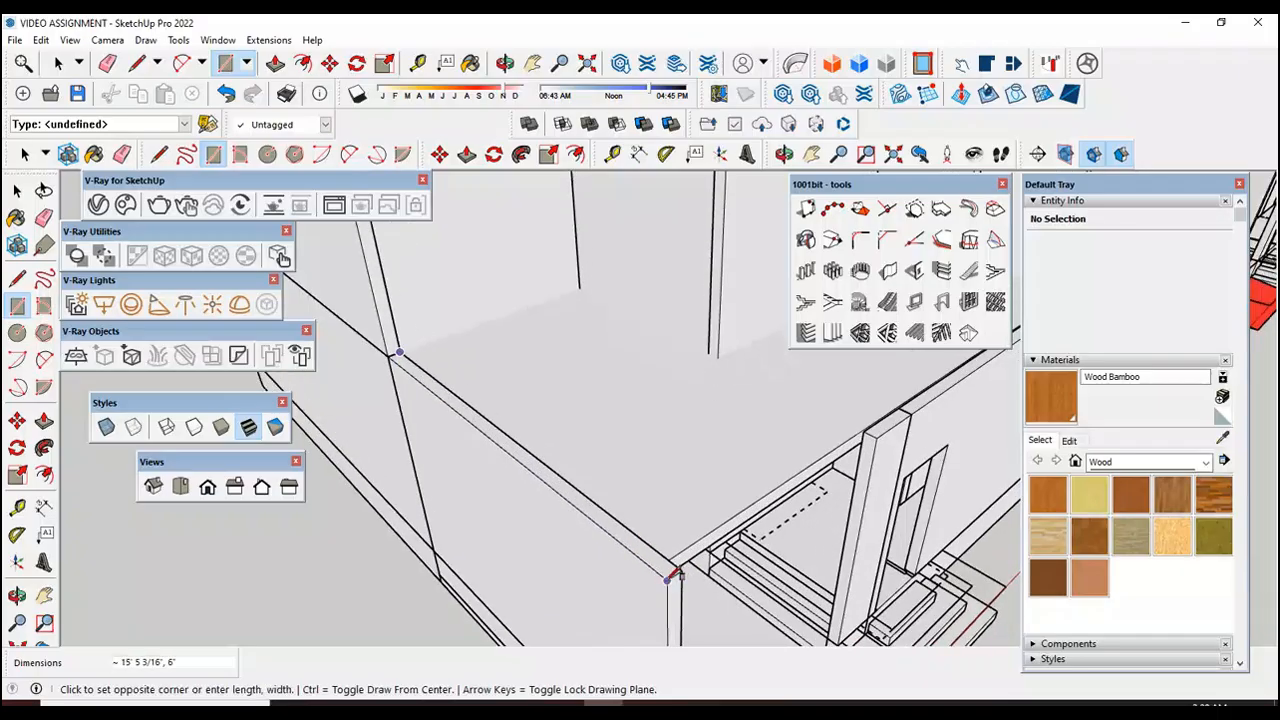
{"action": "left_click", "coordinate": [672, 572]}
{"action": "left_click", "coordinate": [16, 190]}
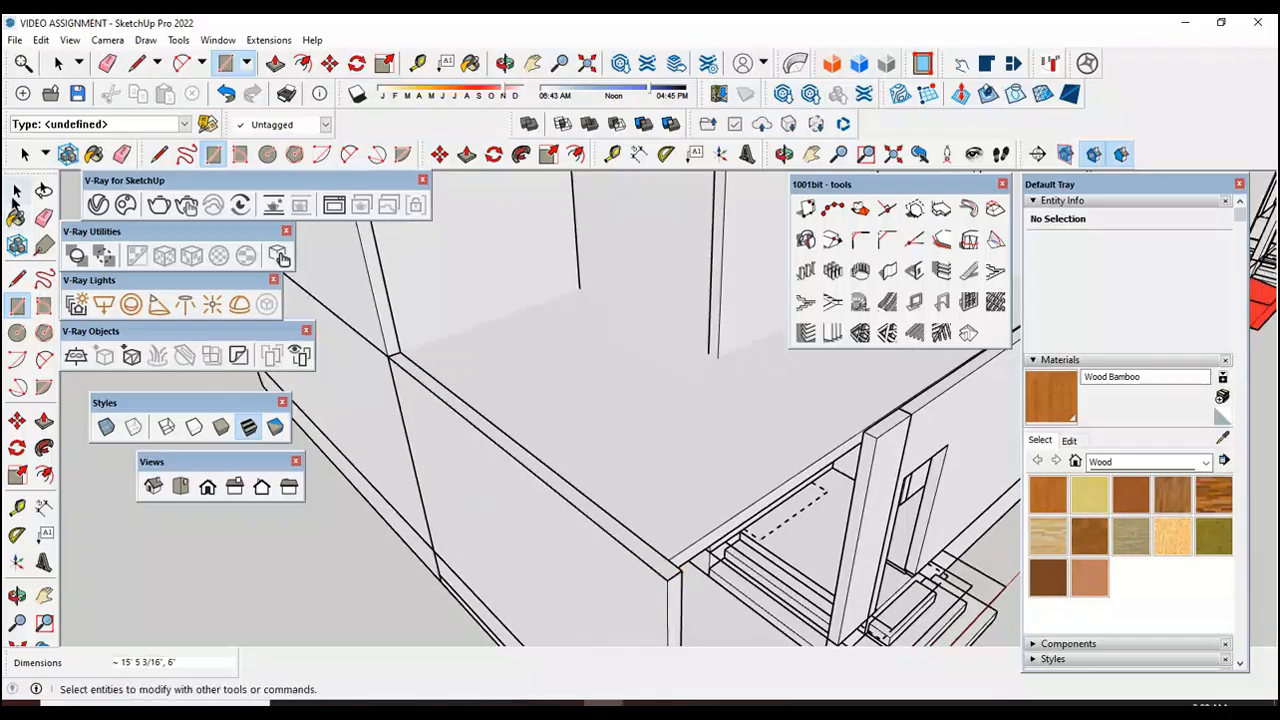
{"action": "right_click", "coordinate": [590, 510]}
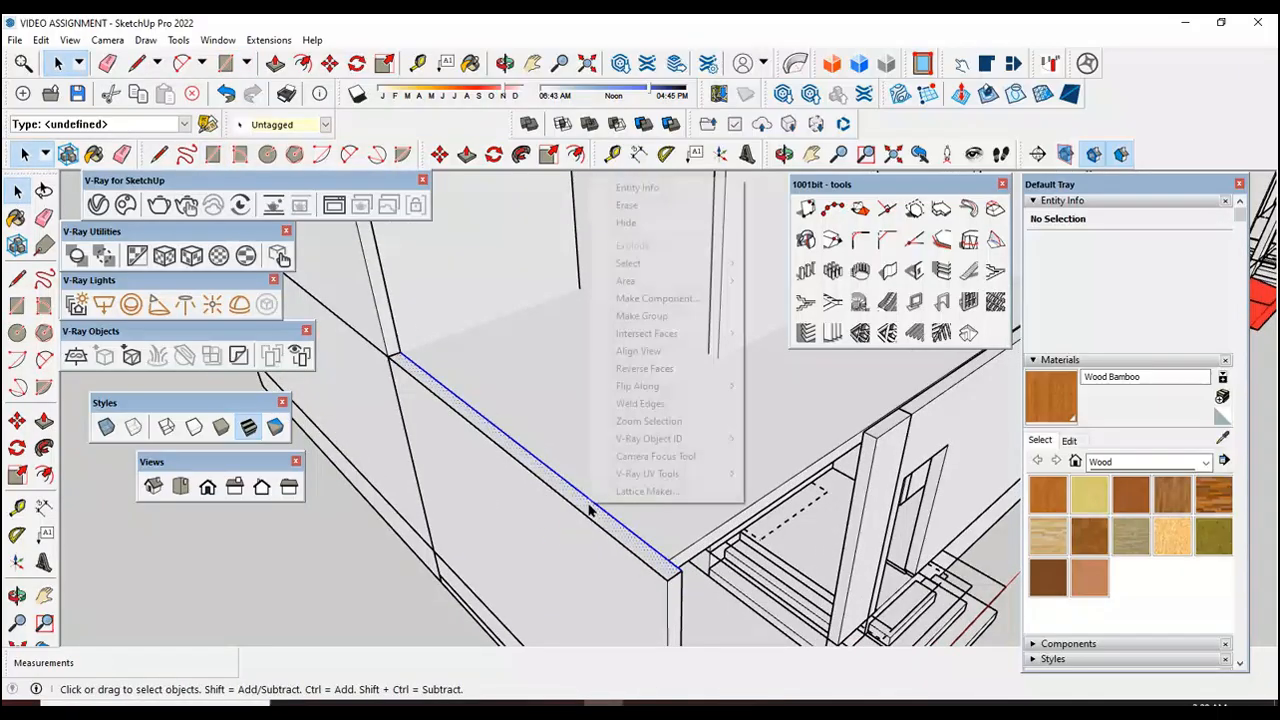
{"action": "left_click", "coordinate": [650, 315]}
Step: Open the new terrace edge group and pull its face up 1'
{"action": "double_click", "coordinate": [586, 514]}
{"action": "key", "text": "p"}
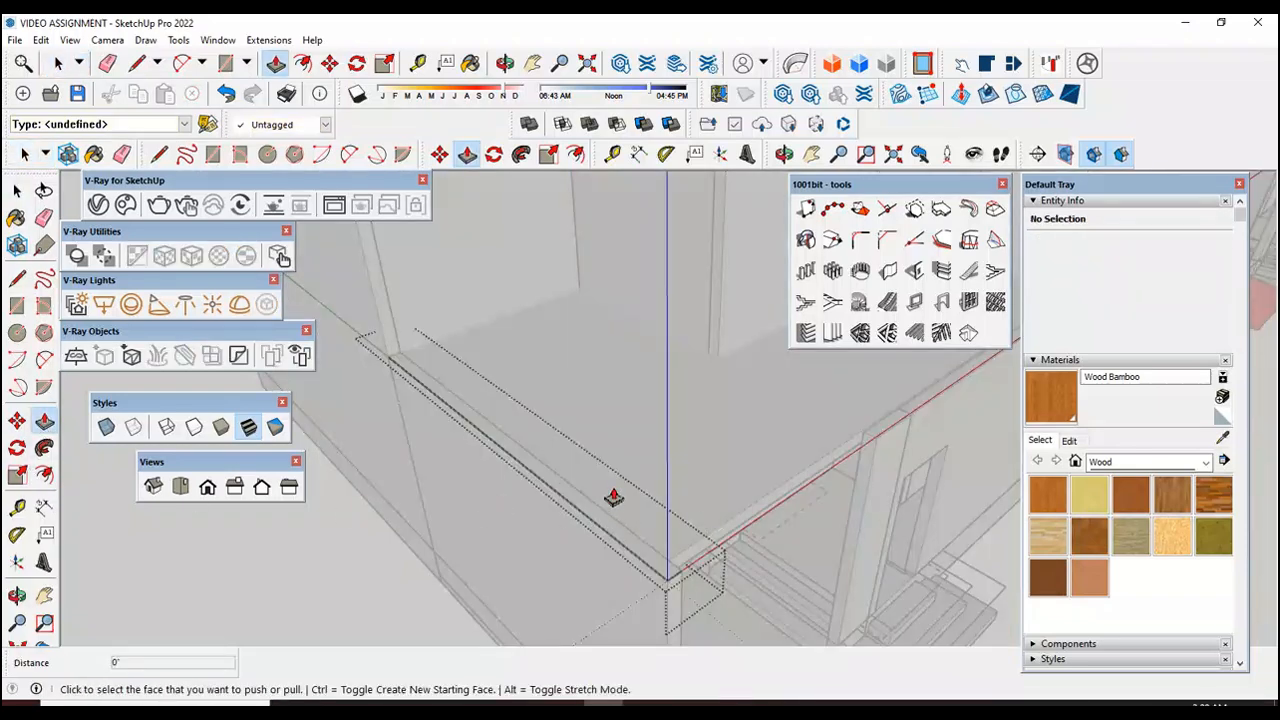
{"action": "scroll", "coordinate": [638, 548], "scroll_direction": "up", "scroll_amount": 3}
{"action": "left_click", "coordinate": [632, 563]}
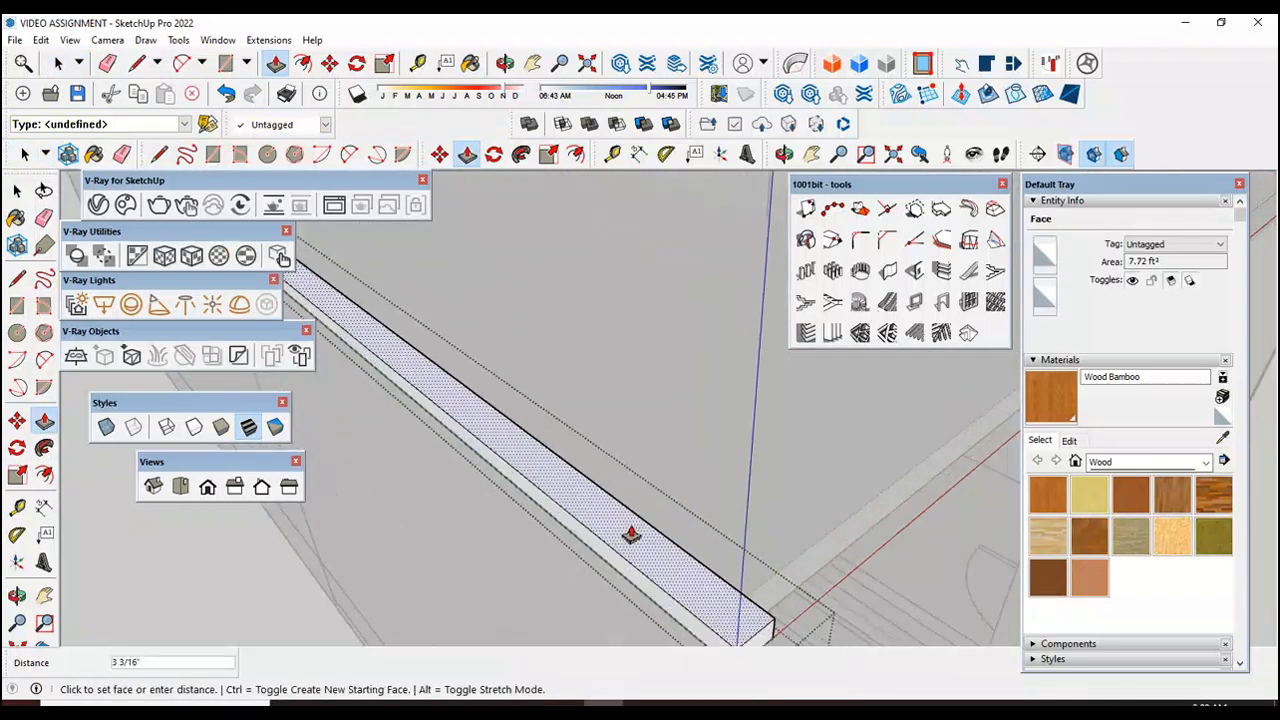
{"action": "type", "text": "1'"}
{"action": "key", "text": "Return"}
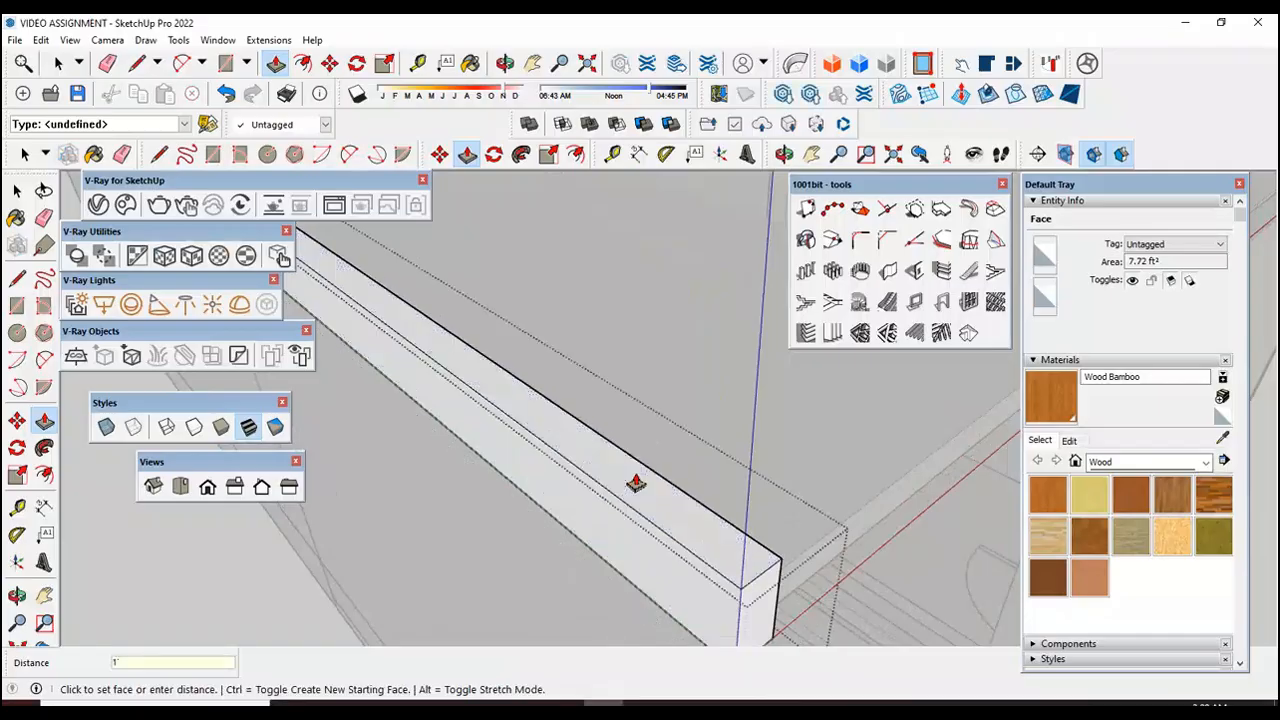
Step: Leave Push/Pull and close the raised side edge group of the open terrace
{"action": "scroll", "coordinate": [655, 492], "scroll_direction": "down", "scroll_amount": 2}
{"action": "scroll", "coordinate": [658, 494], "scroll_direction": "down", "scroll_amount": 2}
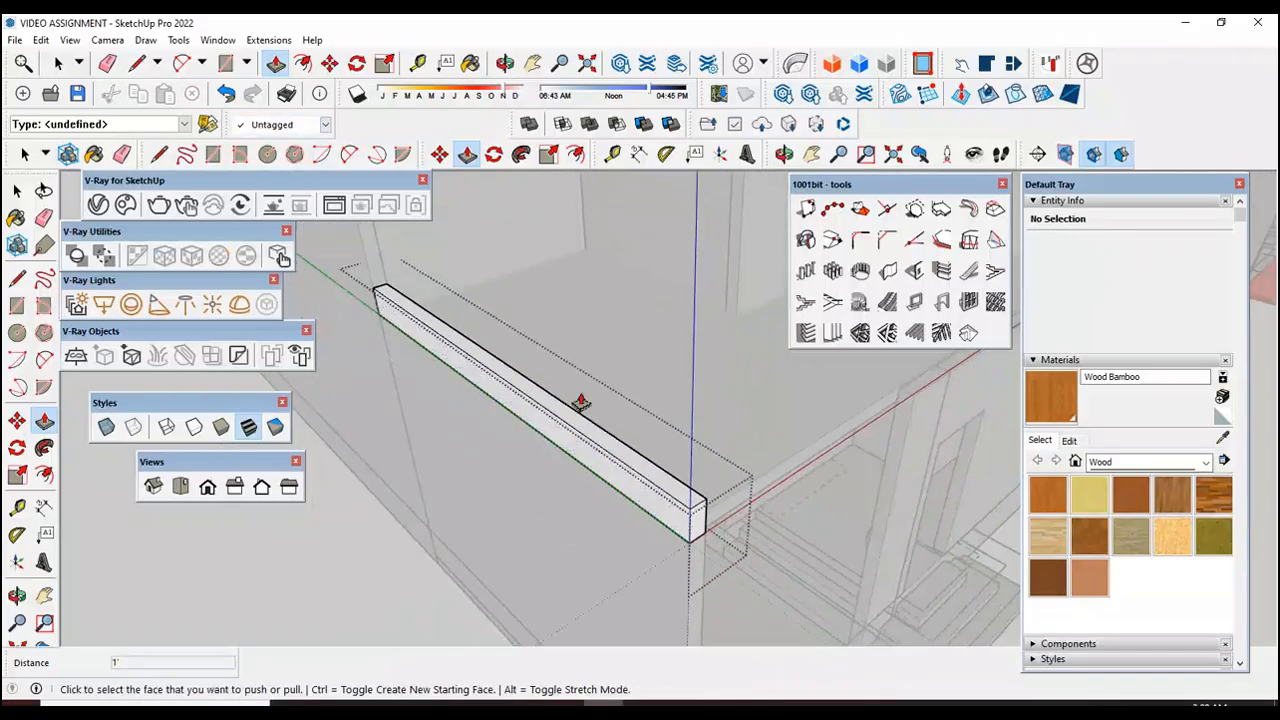
{"action": "left_click", "coordinate": [17, 190]}
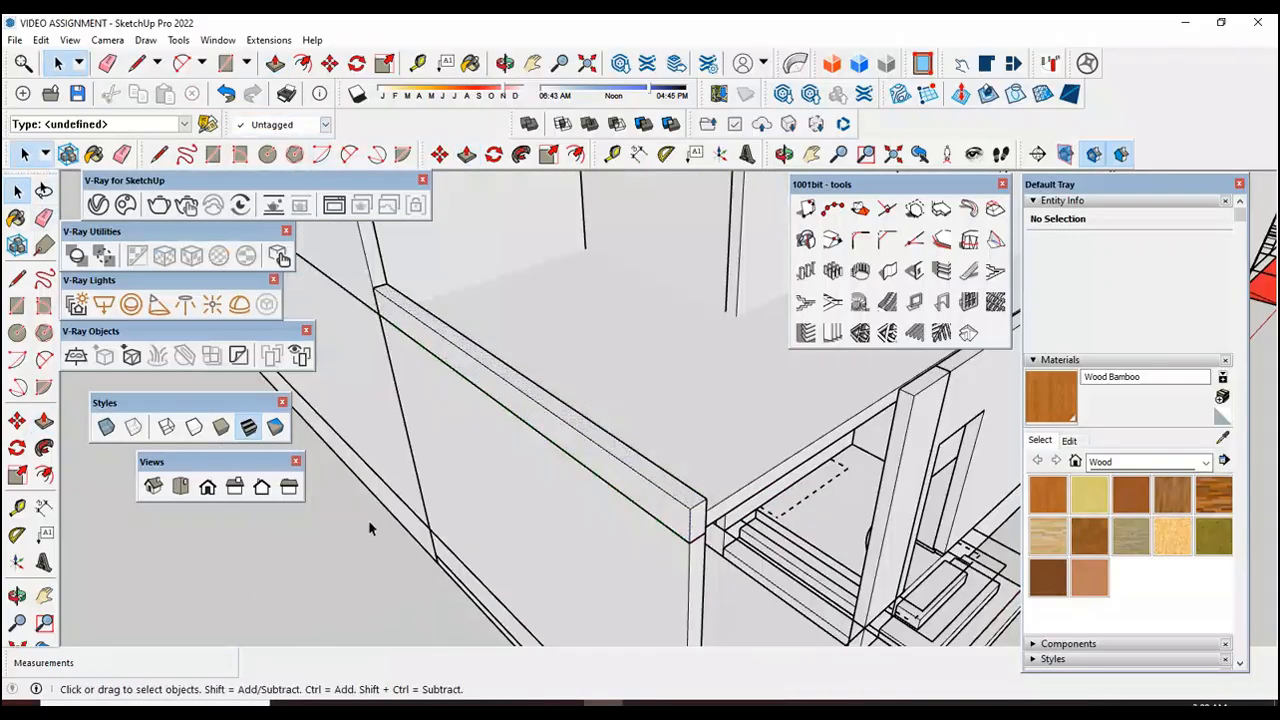
Step: Draw a rectangle about 2' 11" by 6" along the terrace's short opposite side, from the raised wall to the front corner, and group it
{"action": "scroll", "coordinate": [657, 488], "scroll_direction": "down", "scroll_amount": 4}
{"action": "key", "text": "r"}
{"action": "scroll", "coordinate": [798, 392], "scroll_direction": "up", "scroll_amount": 7}
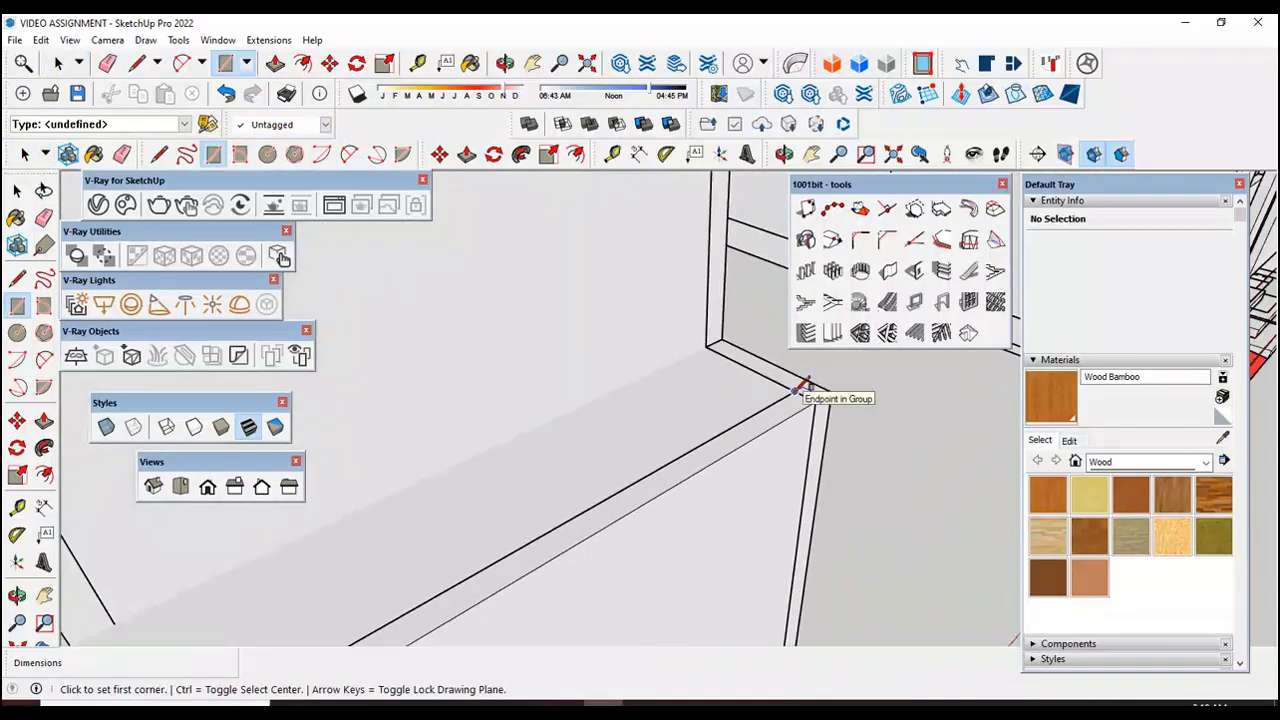
{"action": "left_click", "coordinate": [720, 342]}
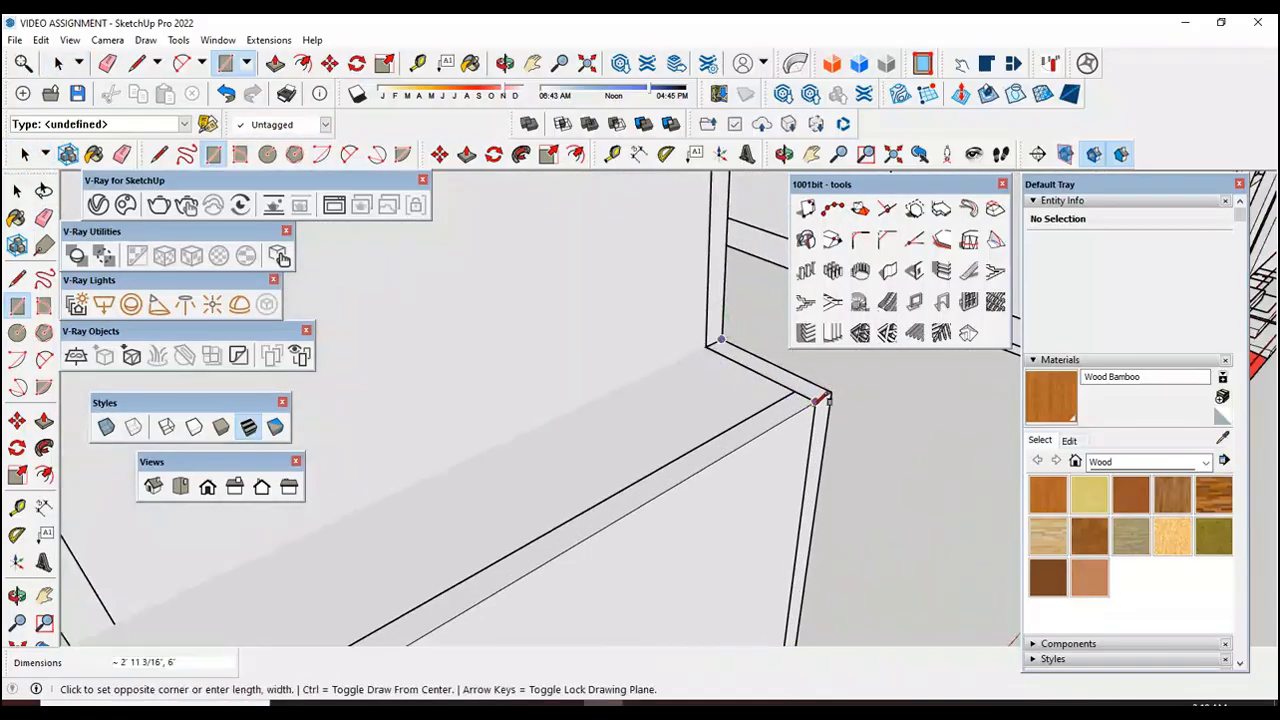
{"action": "key", "text": "Escape"}
{"action": "key", "text": "space"}
{"action": "scroll", "coordinate": [760, 375], "scroll_direction": "up", "scroll_amount": 2}
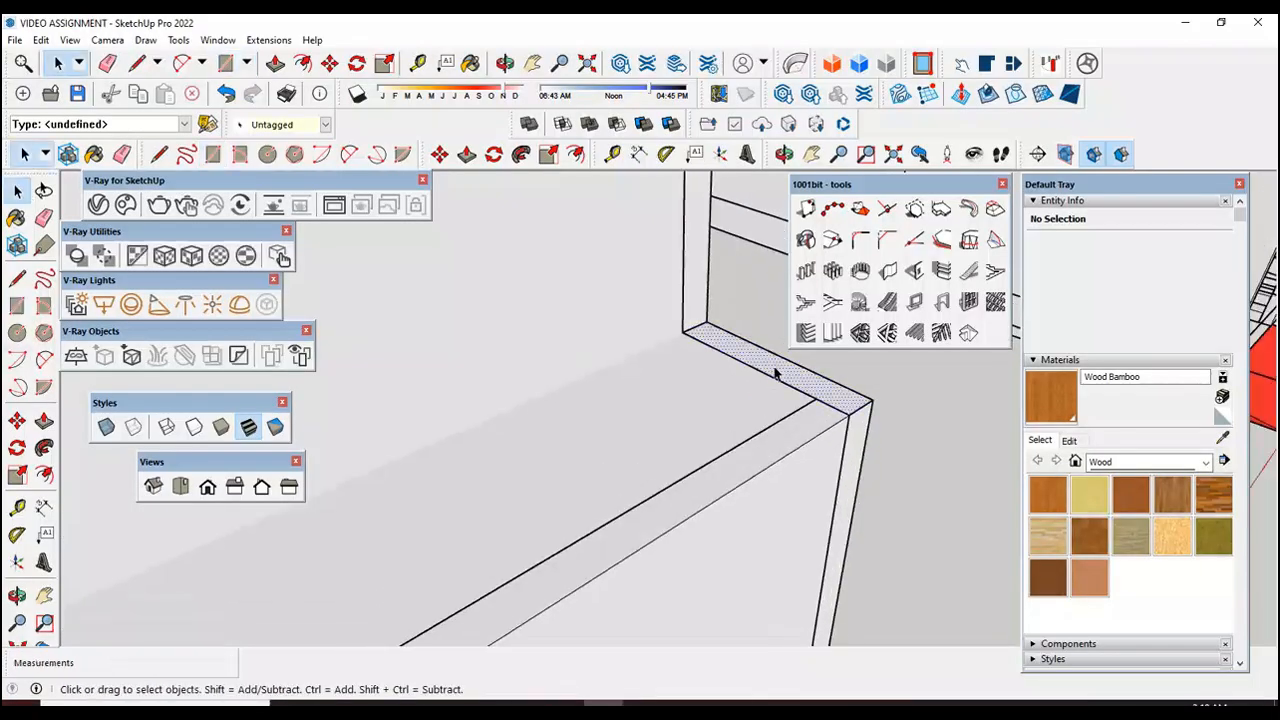
{"action": "right_click", "coordinate": [775, 373]}
{"action": "left_click", "coordinate": [852, 506]}
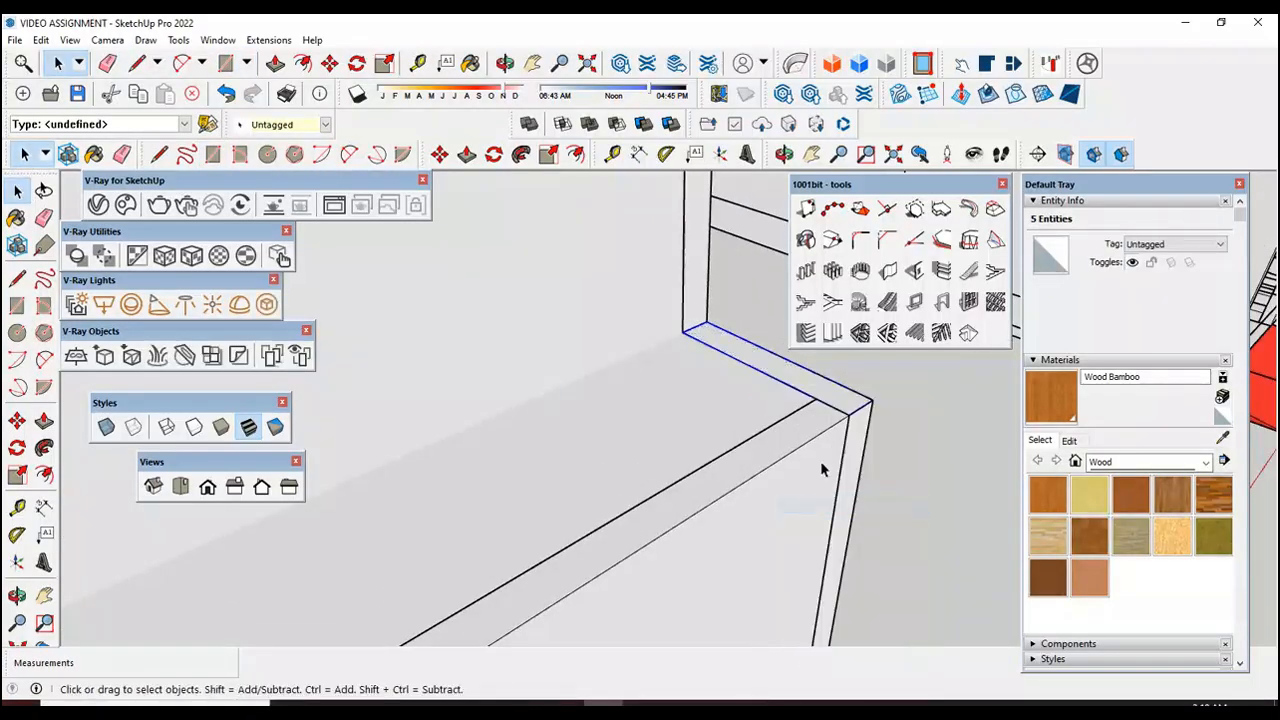
Step: Open the short side edge group, pull its face up 1', and close the group
{"action": "double_click", "coordinate": [800, 390]}
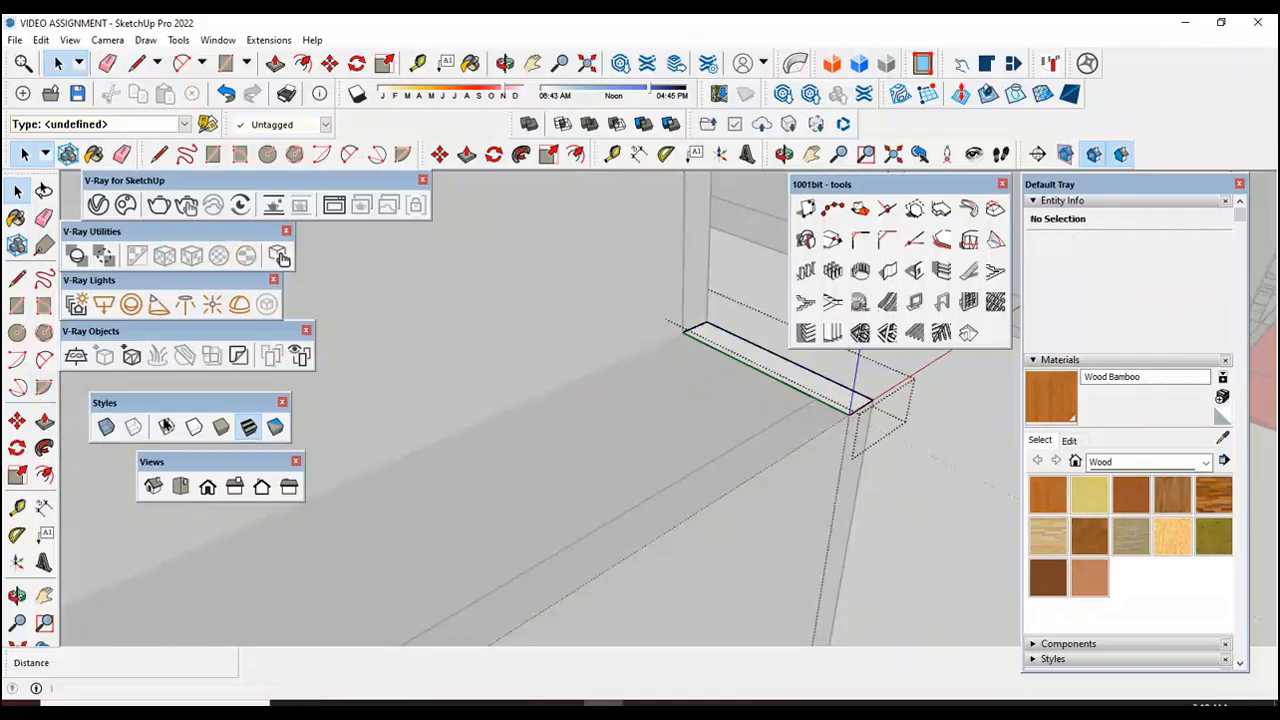
{"action": "left_click", "coordinate": [44, 421]}
{"action": "left_click", "coordinate": [767, 368]}
{"action": "type", "text": "1'"}
{"action": "key", "text": "Return"}
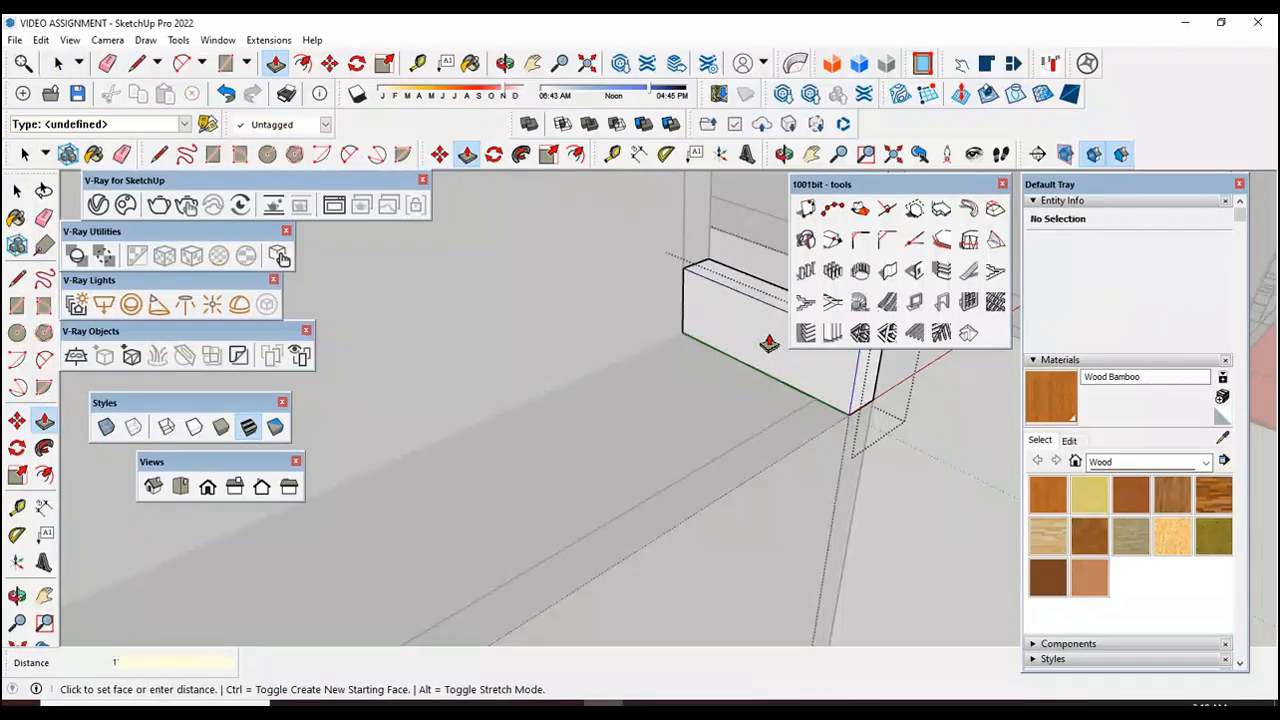
{"action": "scroll", "coordinate": [768, 344], "scroll_direction": "down", "scroll_amount": 5}
{"action": "key", "text": "space"}
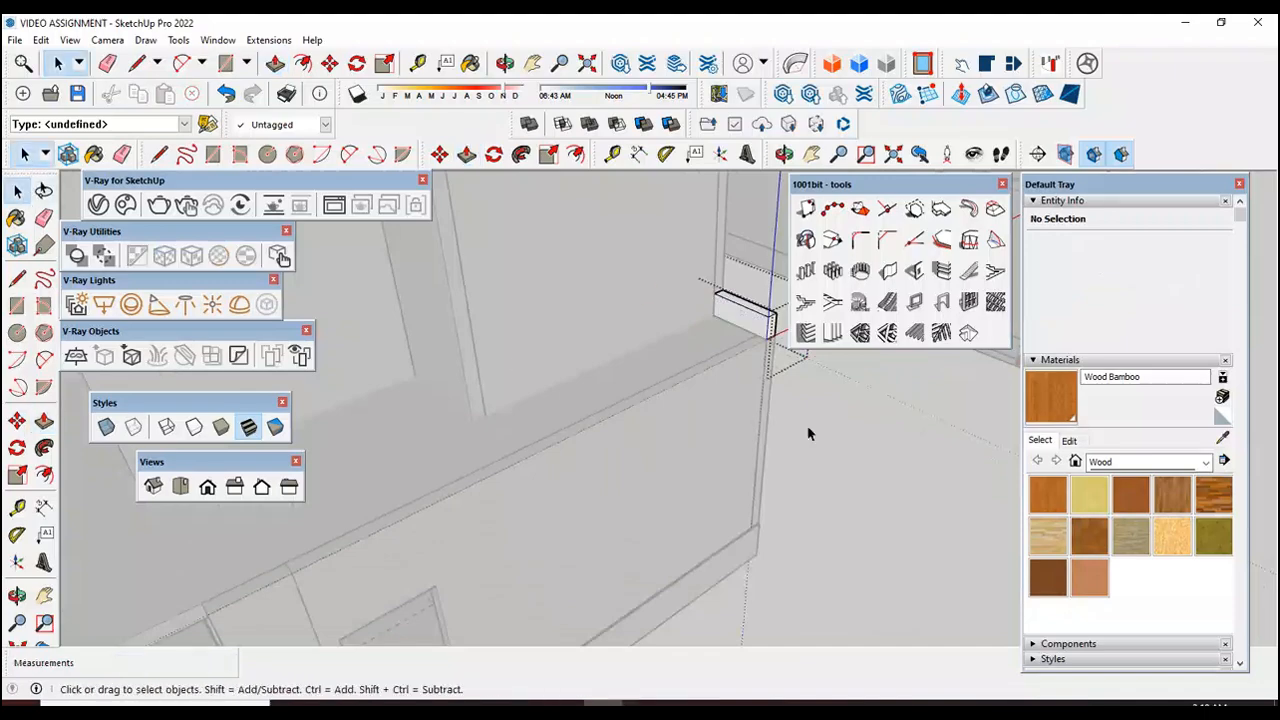
{"action": "scroll", "coordinate": [820, 440], "scroll_direction": "down", "scroll_amount": 10}
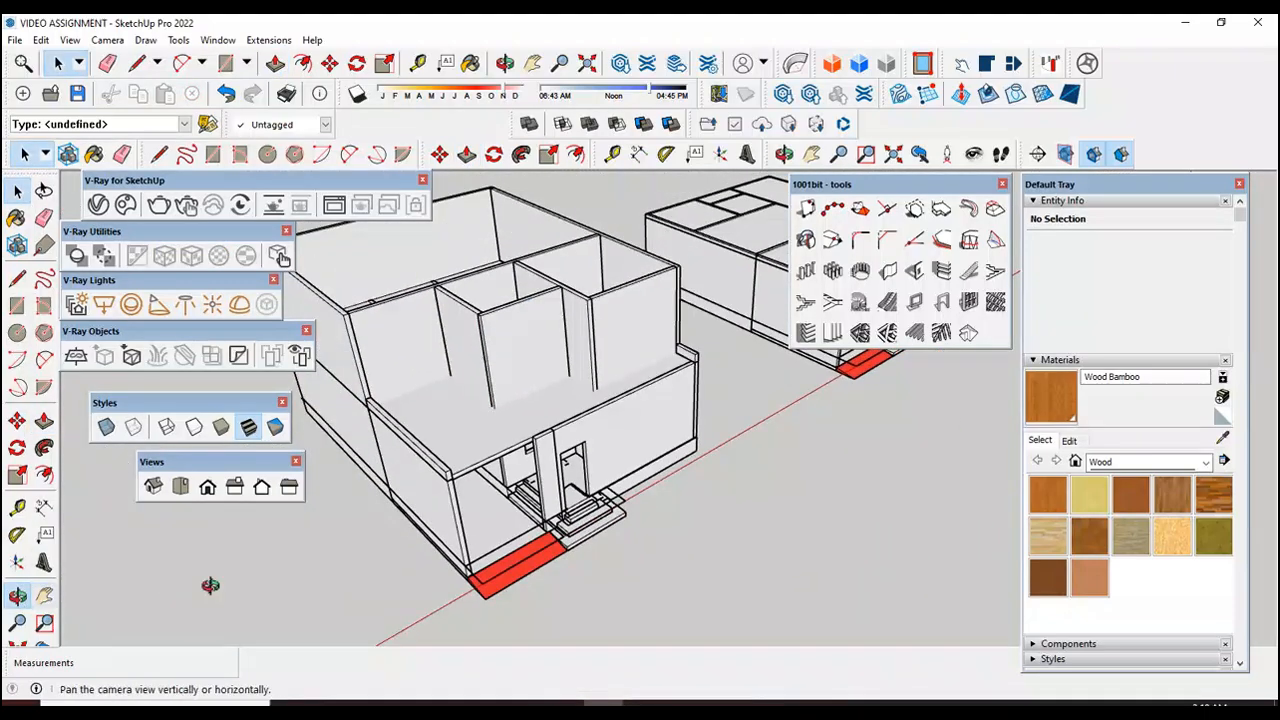
Step: Examine the open terrace's front edge and its two corners from above
{"action": "left_click", "coordinate": [17, 596]}
{"action": "left_click_drag", "start_coordinate": [571, 500], "coordinate": [644, 581]}
{"action": "scroll", "coordinate": [542, 570], "scroll_direction": "up", "scroll_amount": 5}
{"action": "scroll", "coordinate": [507, 345], "scroll_direction": "down", "scroll_amount": 2}
{"action": "left_click_drag", "start_coordinate": [594, 448], "coordinate": [611, 539]}
{"action": "scroll", "coordinate": [604, 491], "scroll_direction": "up", "scroll_amount": 4}
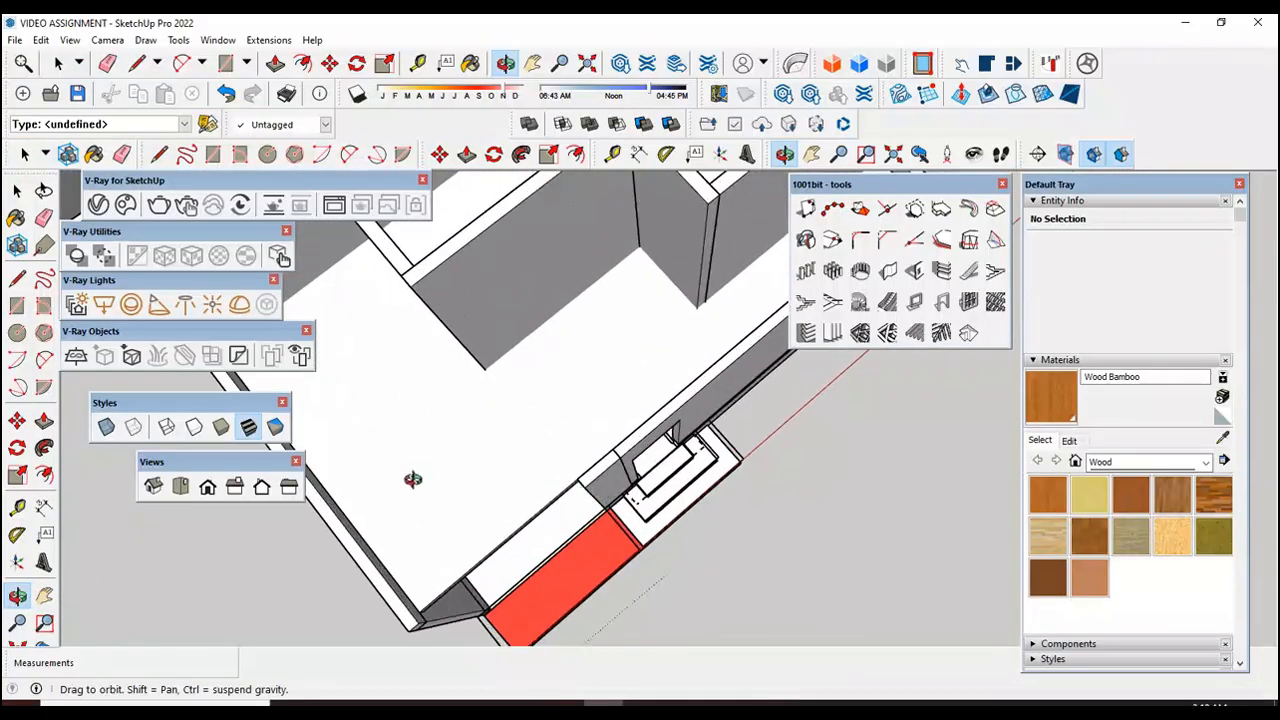
{"action": "scroll", "coordinate": [413, 480], "scroll_direction": "down", "scroll_amount": 2}
{"action": "scroll", "coordinate": [412, 598], "scroll_direction": "up", "scroll_amount": 4}
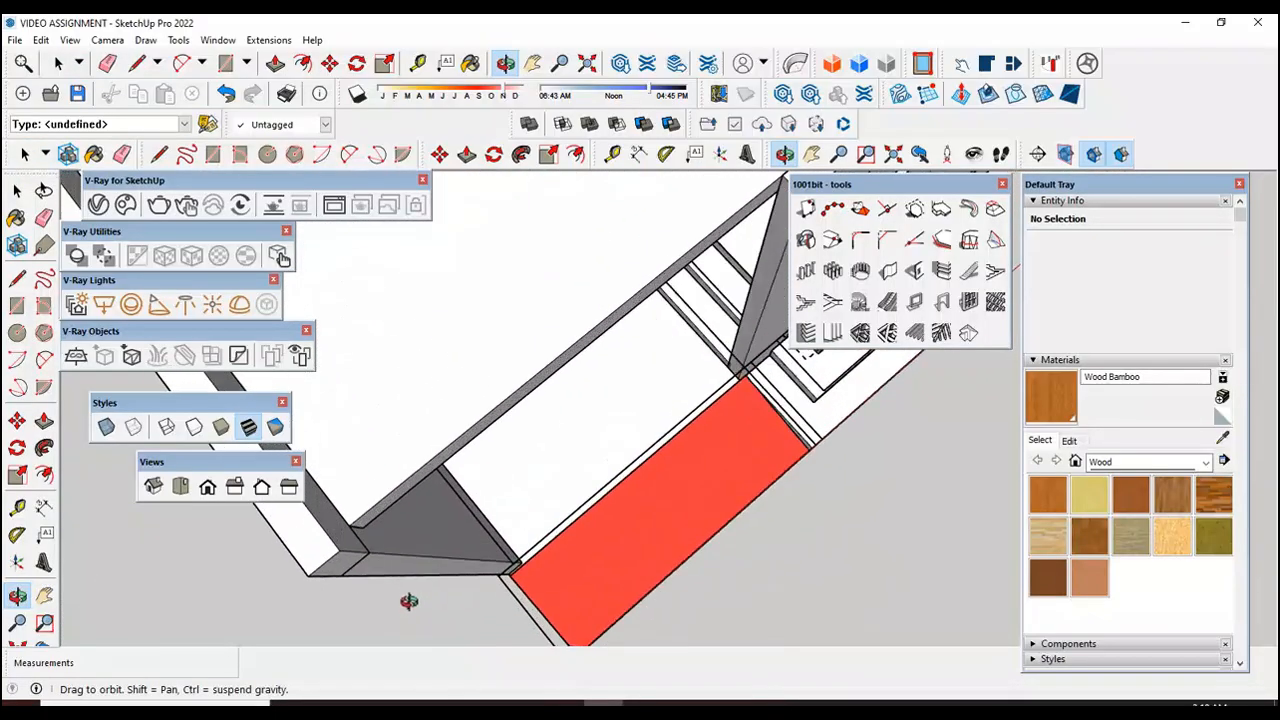
{"action": "left_click_drag", "start_coordinate": [409, 594], "coordinate": [338, 581]}
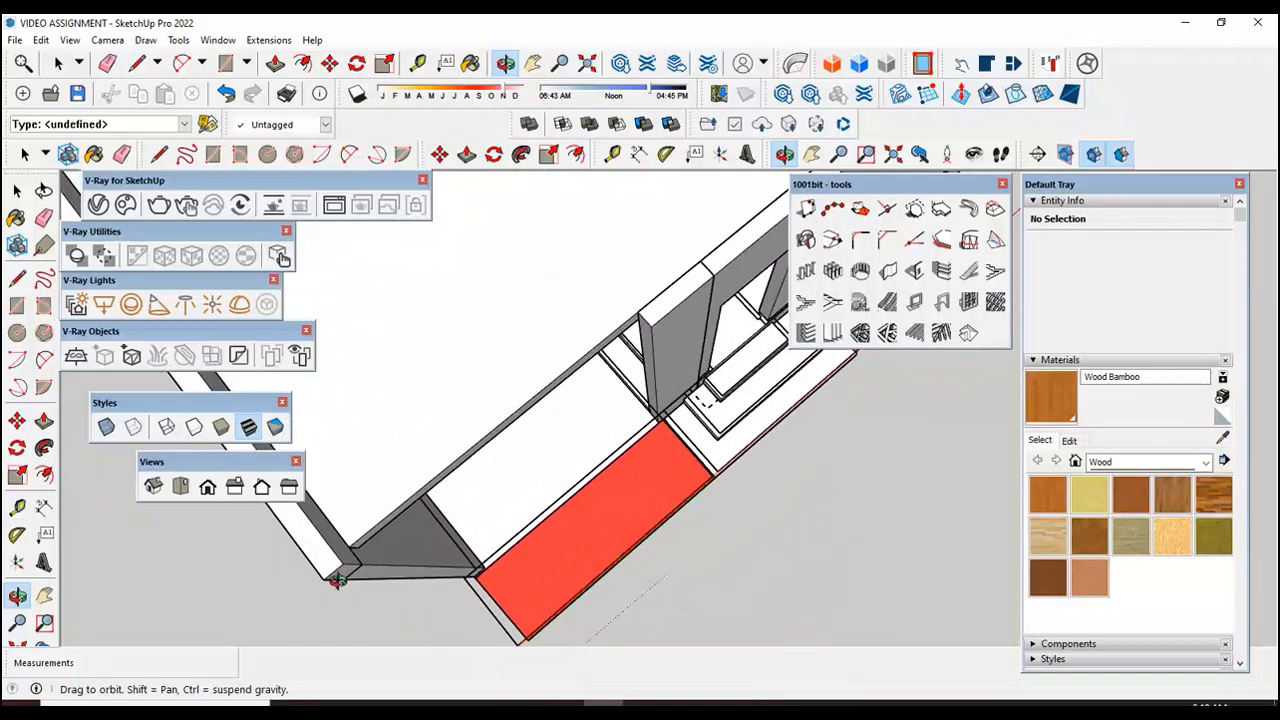
{"action": "scroll", "coordinate": [345, 578], "scroll_direction": "up", "scroll_amount": 2}
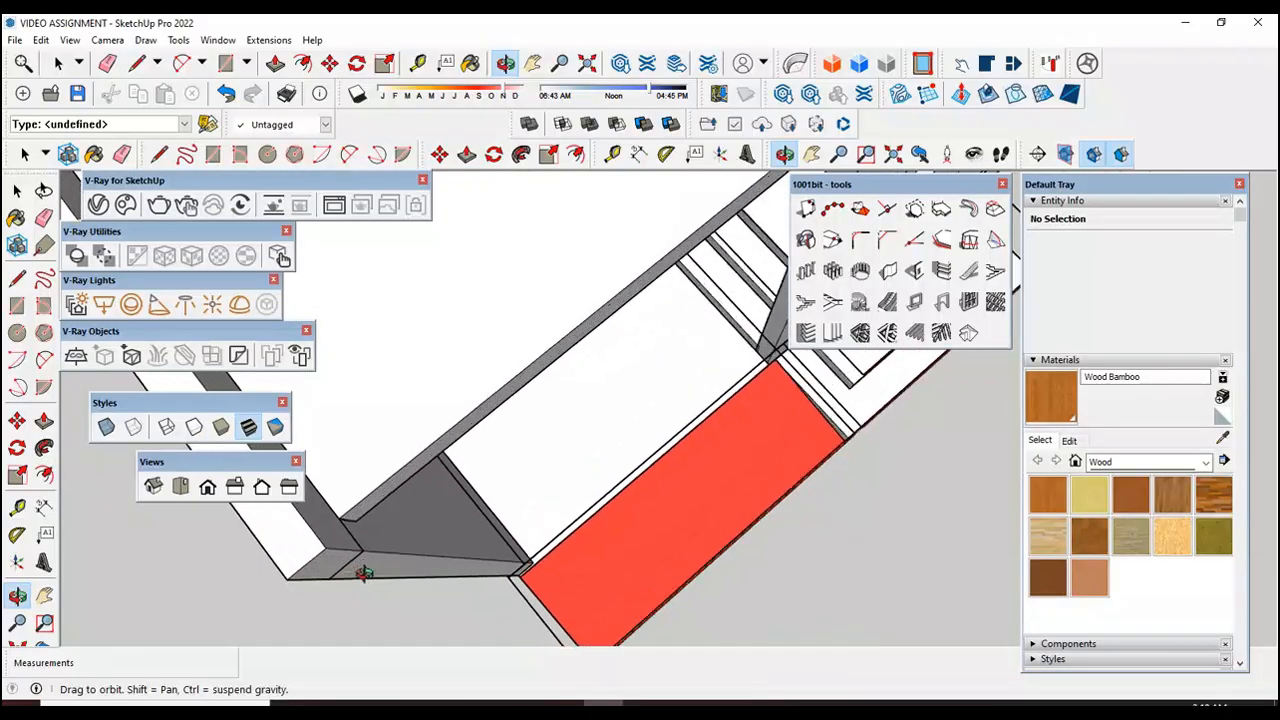
{"action": "left_click_drag", "start_coordinate": [364, 572], "coordinate": [320, 555]}
{"action": "scroll", "coordinate": [321, 555], "scroll_direction": "down", "scroll_amount": 4}
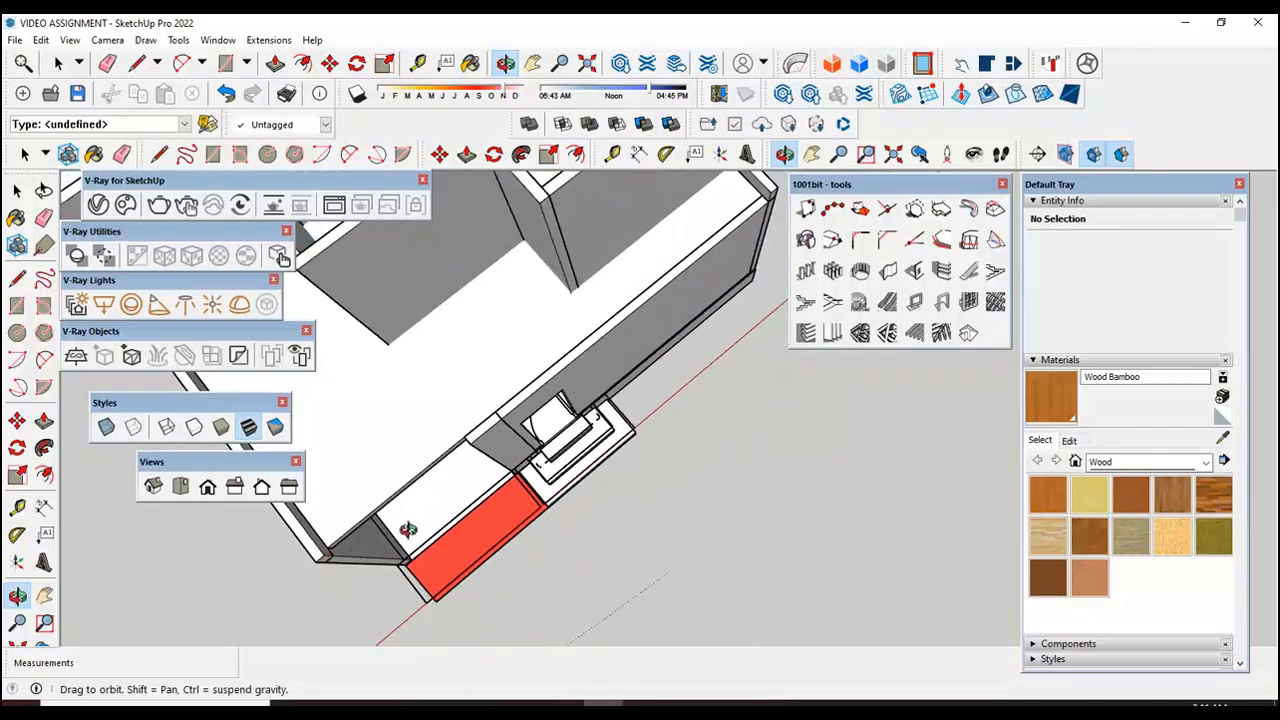
{"action": "scroll", "coordinate": [755, 243], "scroll_direction": "up", "scroll_amount": 2}
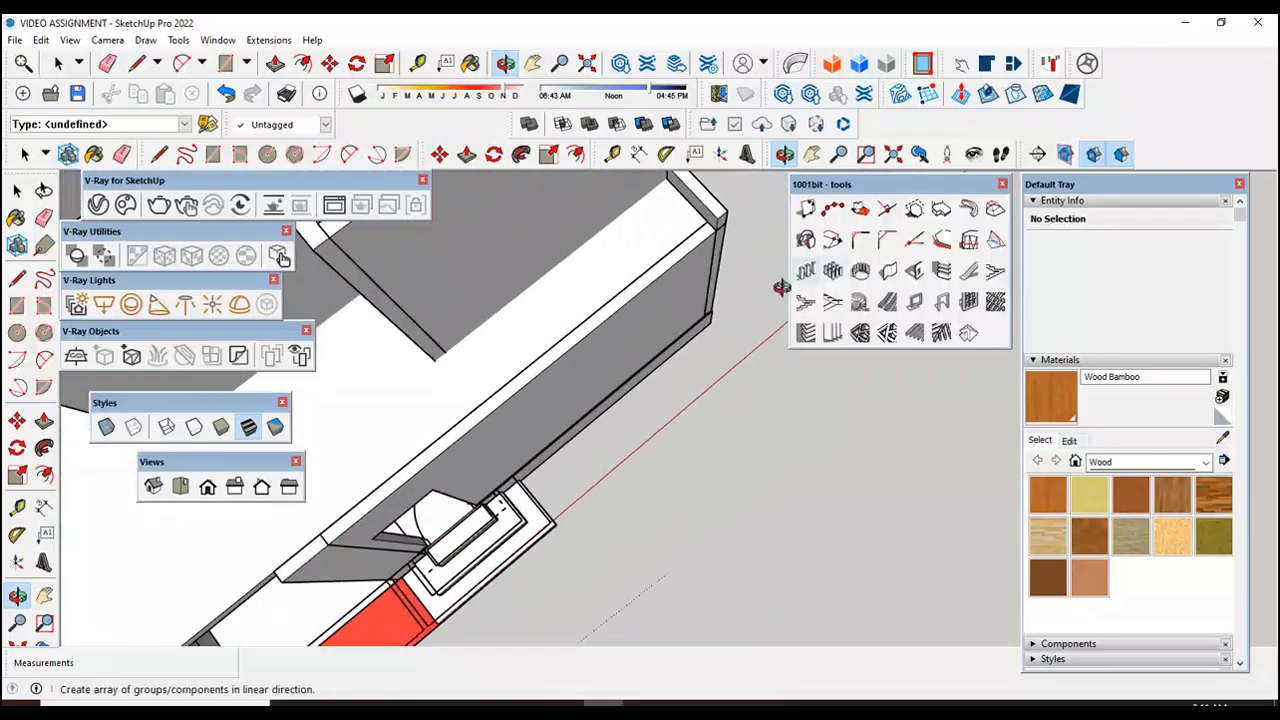
{"action": "scroll", "coordinate": [300, 528], "scroll_direction": "up", "scroll_amount": 3}
{"action": "scroll", "coordinate": [663, 517], "scroll_direction": "down", "scroll_amount": 3}
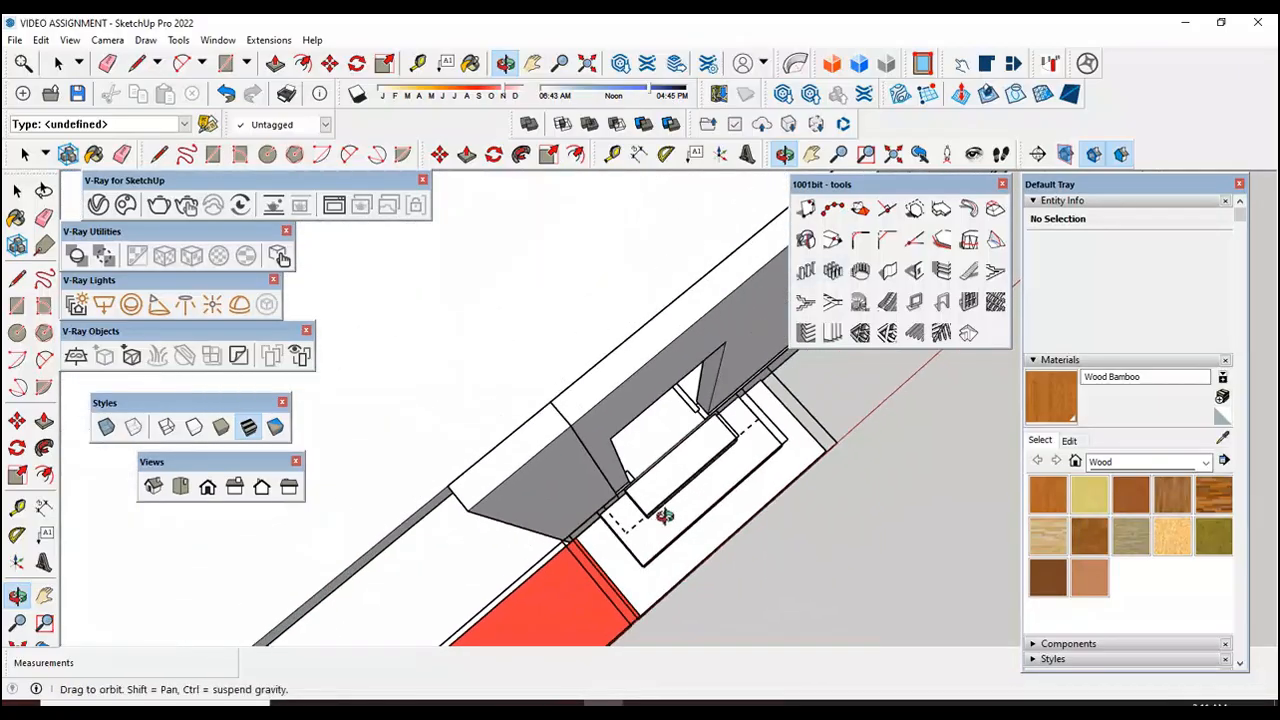
{"action": "scroll", "coordinate": [488, 603], "scroll_direction": "up", "scroll_amount": 2}
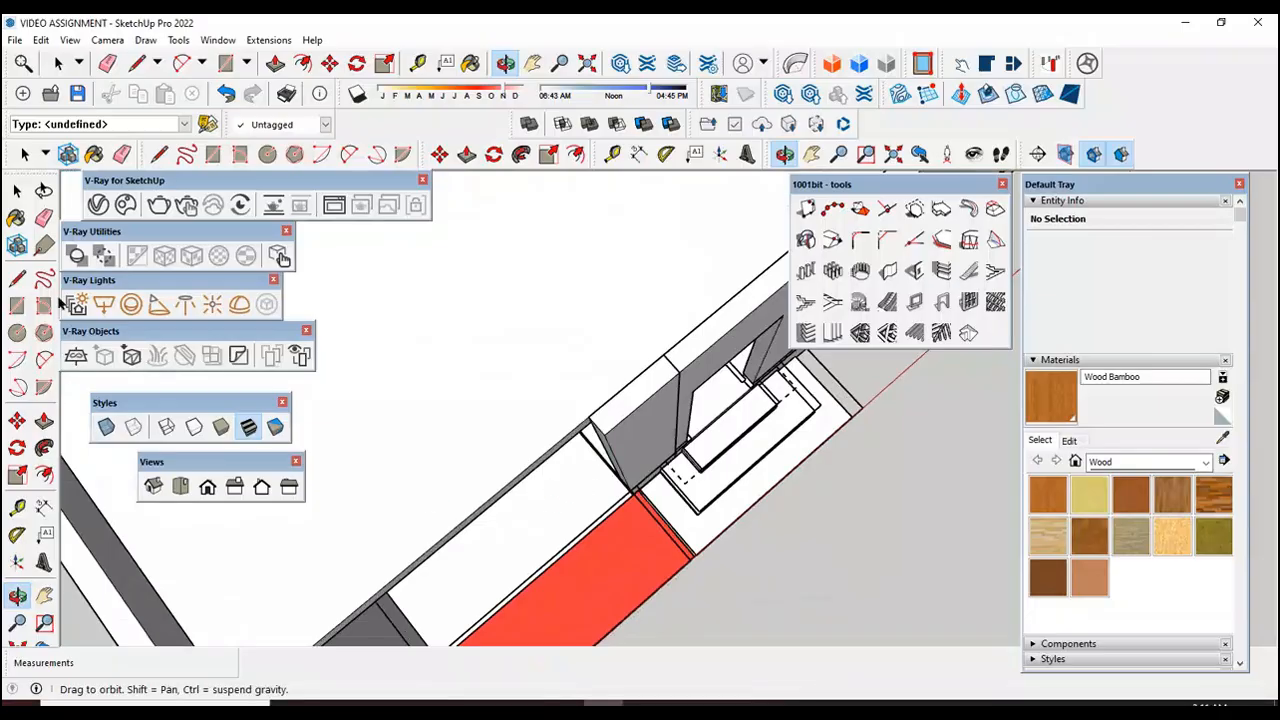
Step: Draw a 29' by 6" rectangle along the terrace's front edge, between the inner corners of the two side edge walls
{"action": "left_click", "coordinate": [17, 305]}
{"action": "scroll", "coordinate": [200, 446], "scroll_direction": "down", "scroll_amount": 1}
{"action": "scroll", "coordinate": [728, 203], "scroll_direction": "up", "scroll_amount": 4}
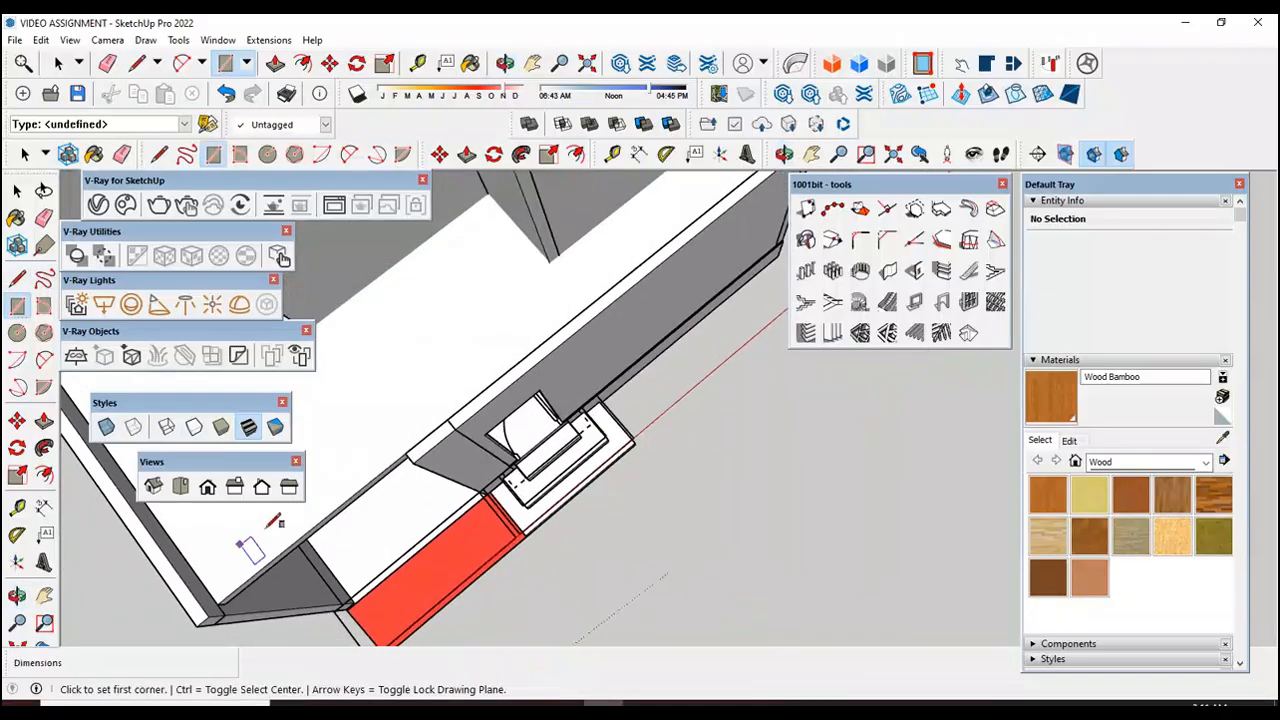
{"action": "left_click", "coordinate": [720, 204]}
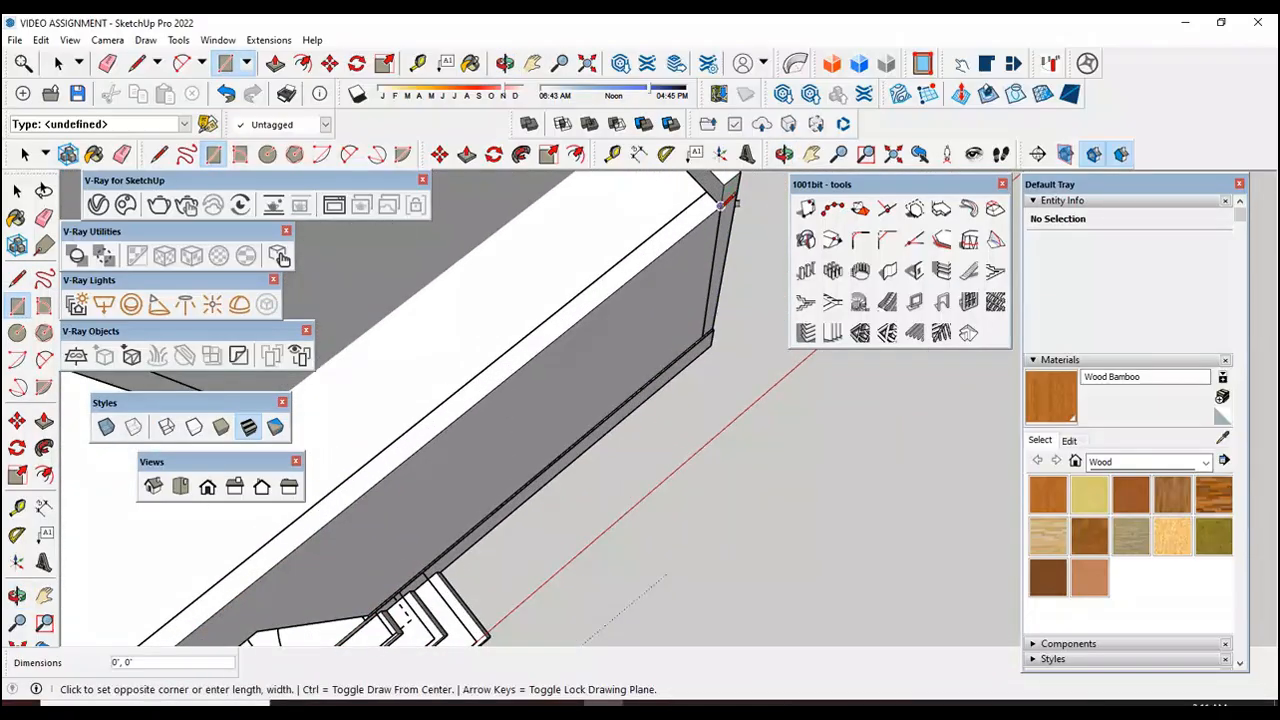
{"action": "scroll", "coordinate": [480, 420], "scroll_direction": "down", "scroll_amount": 3}
{"action": "scroll", "coordinate": [430, 400], "scroll_direction": "up", "scroll_amount": 2}
{"action": "scroll", "coordinate": [428, 400], "scroll_direction": "up", "scroll_amount": 3}
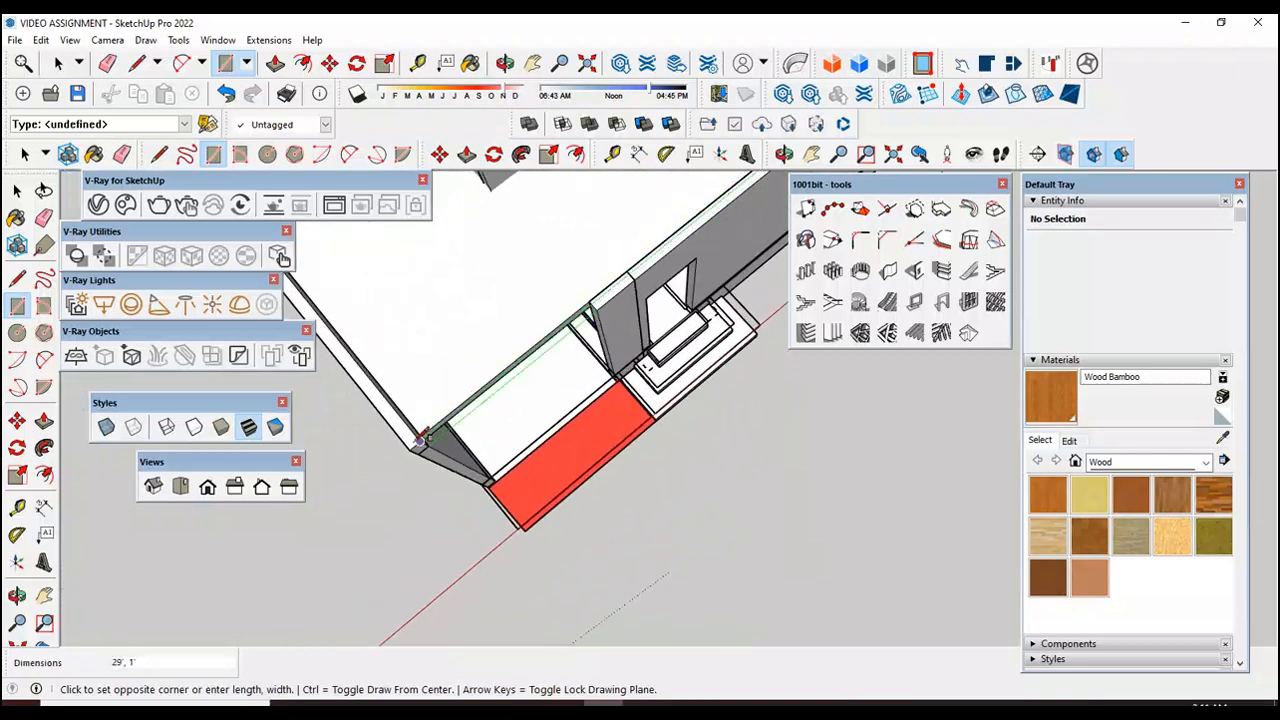
{"action": "left_click", "coordinate": [420, 435]}
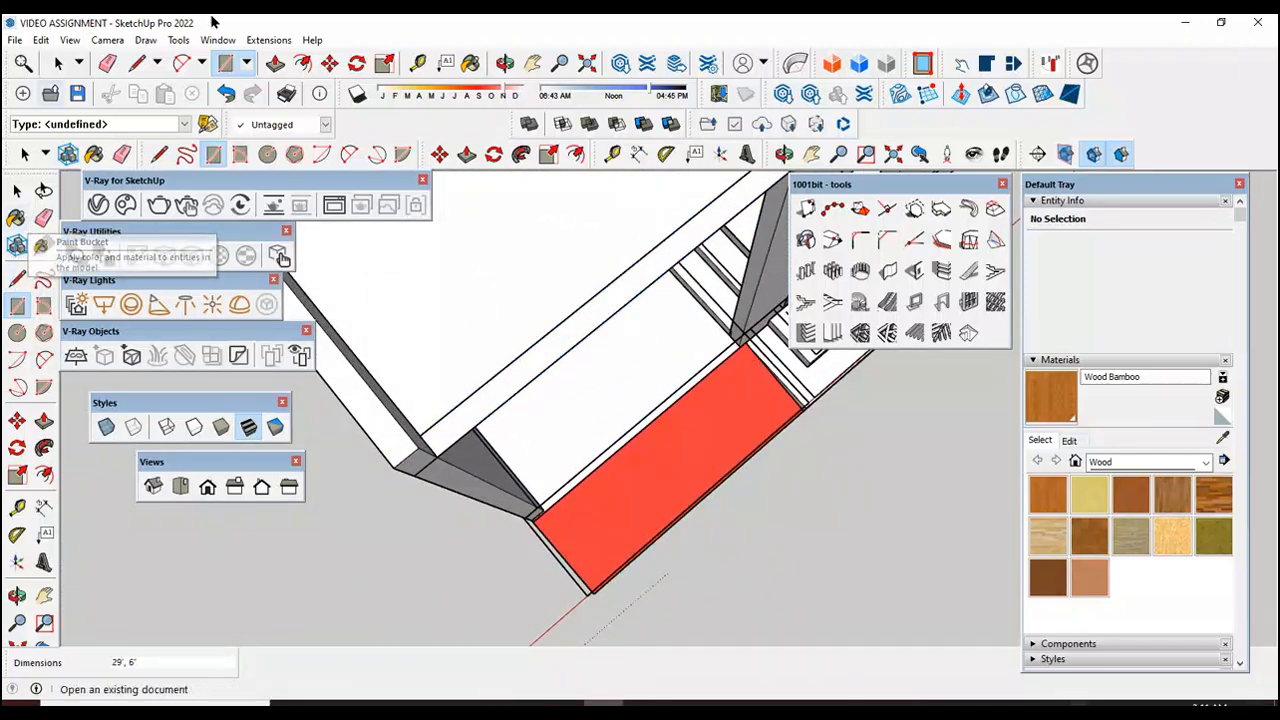
Step: Make the front edge rectangle's face and its edges into a group
{"action": "left_click", "coordinate": [16, 190]}
{"action": "scroll", "coordinate": [320, 490], "scroll_direction": "down", "scroll_amount": 1}
{"action": "middle_click_drag", "start_coordinate": [320, 490], "coordinate": [624, 291]}
{"action": "left_click", "coordinate": [619, 293]}
{"action": "right_click", "coordinate": [618, 289]}
{"action": "left_click", "coordinate": [678, 426]}
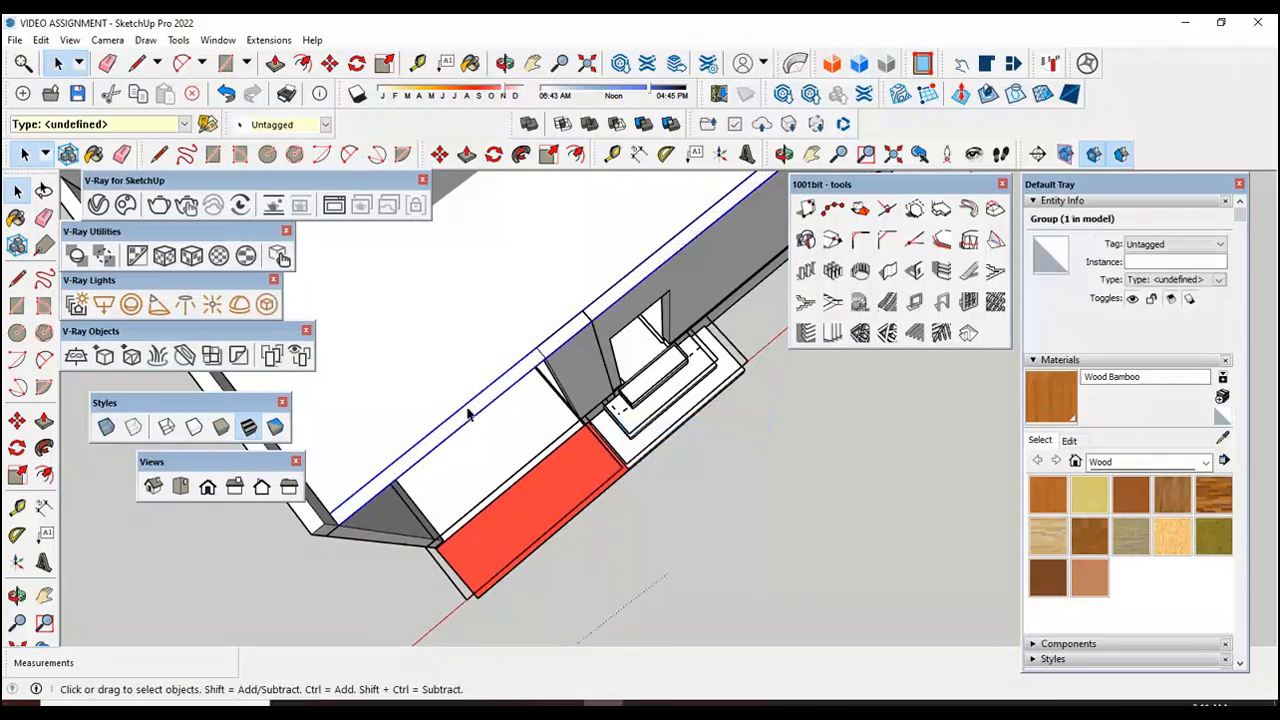
Step: Open the front edge group, pull its face up 1', and close the group
{"action": "left_click", "coordinate": [134, 427]}
{"action": "left_click", "coordinate": [43, 420]}
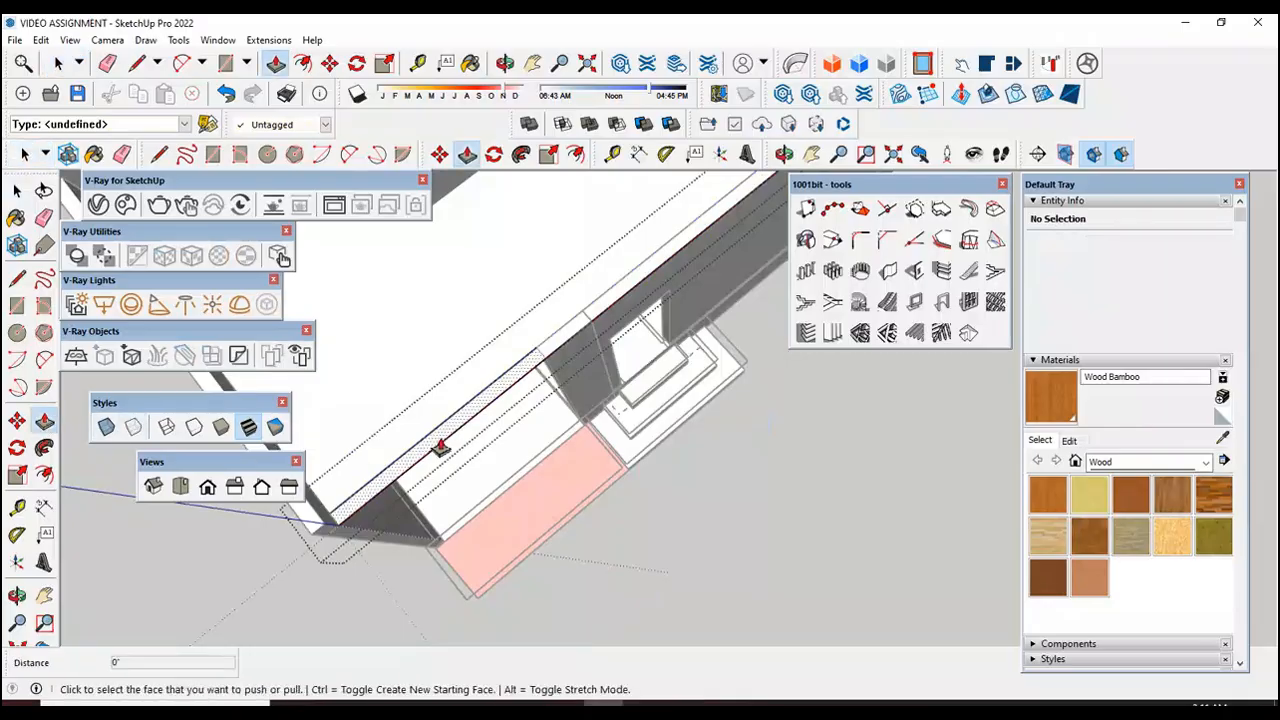
{"action": "left_click", "coordinate": [430, 447]}
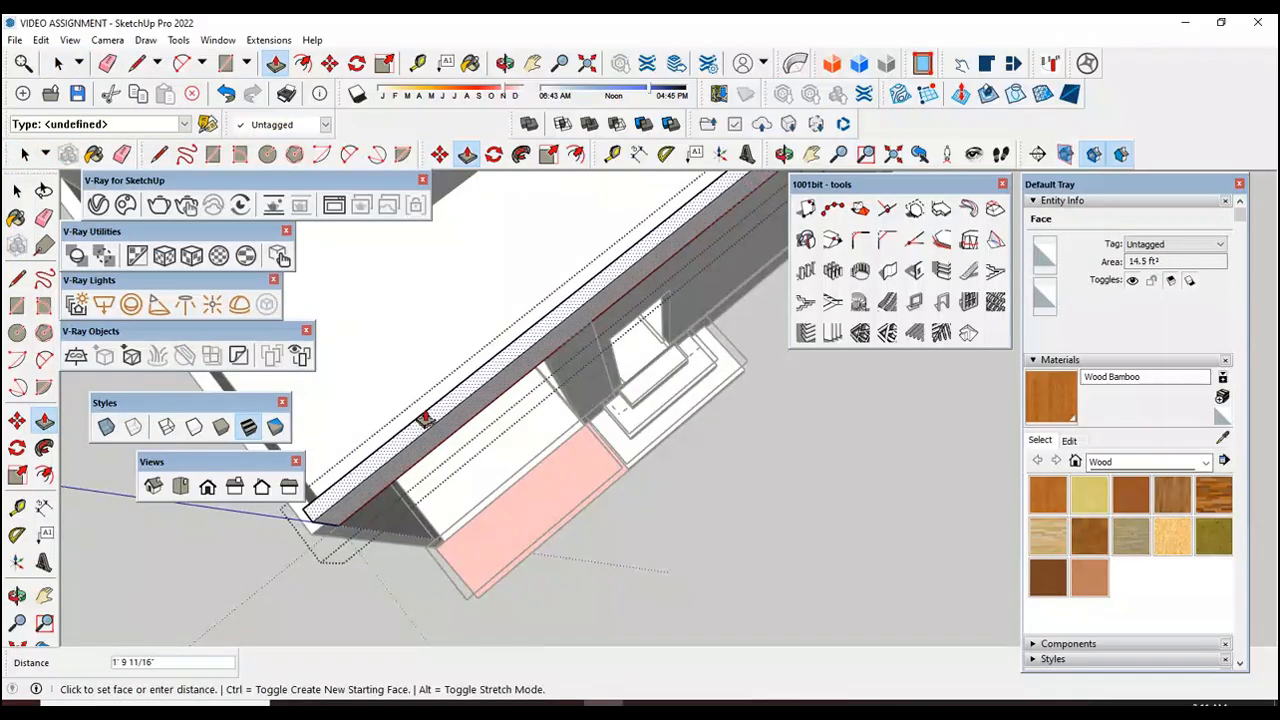
{"action": "type", "text": "1'"}
{"action": "key", "text": "Return"}
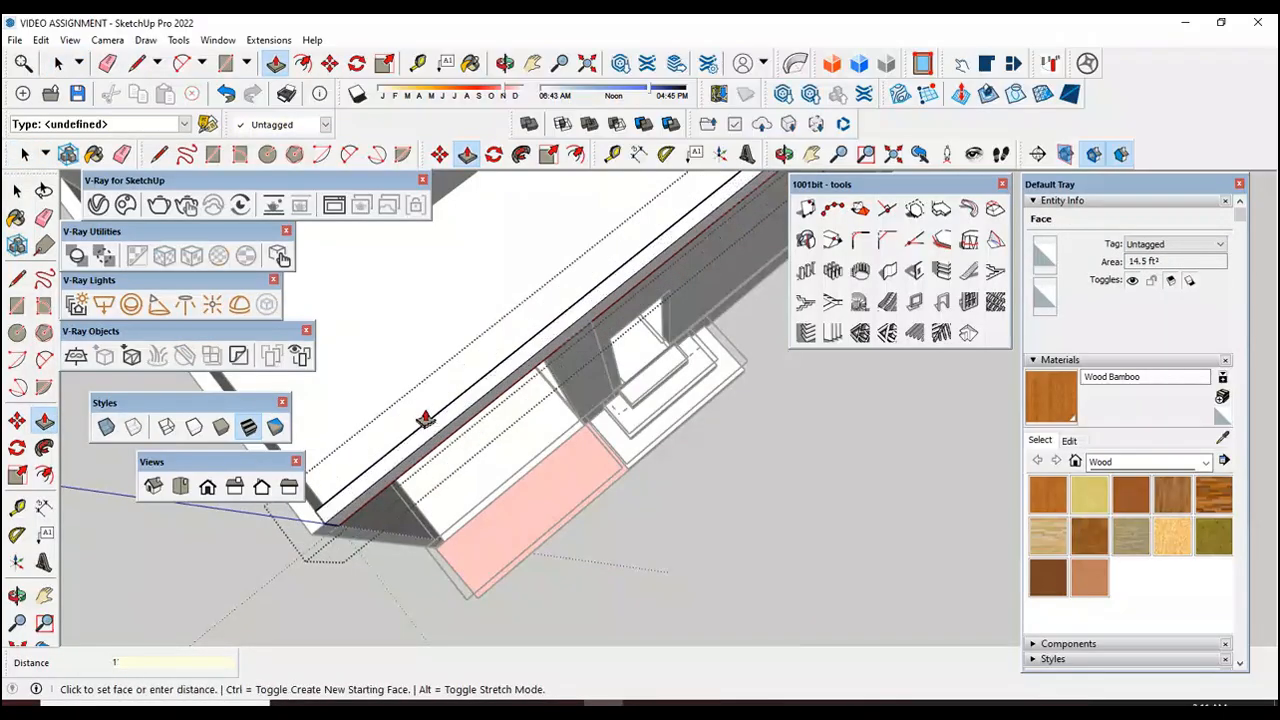
{"action": "left_click", "coordinate": [153, 486]}
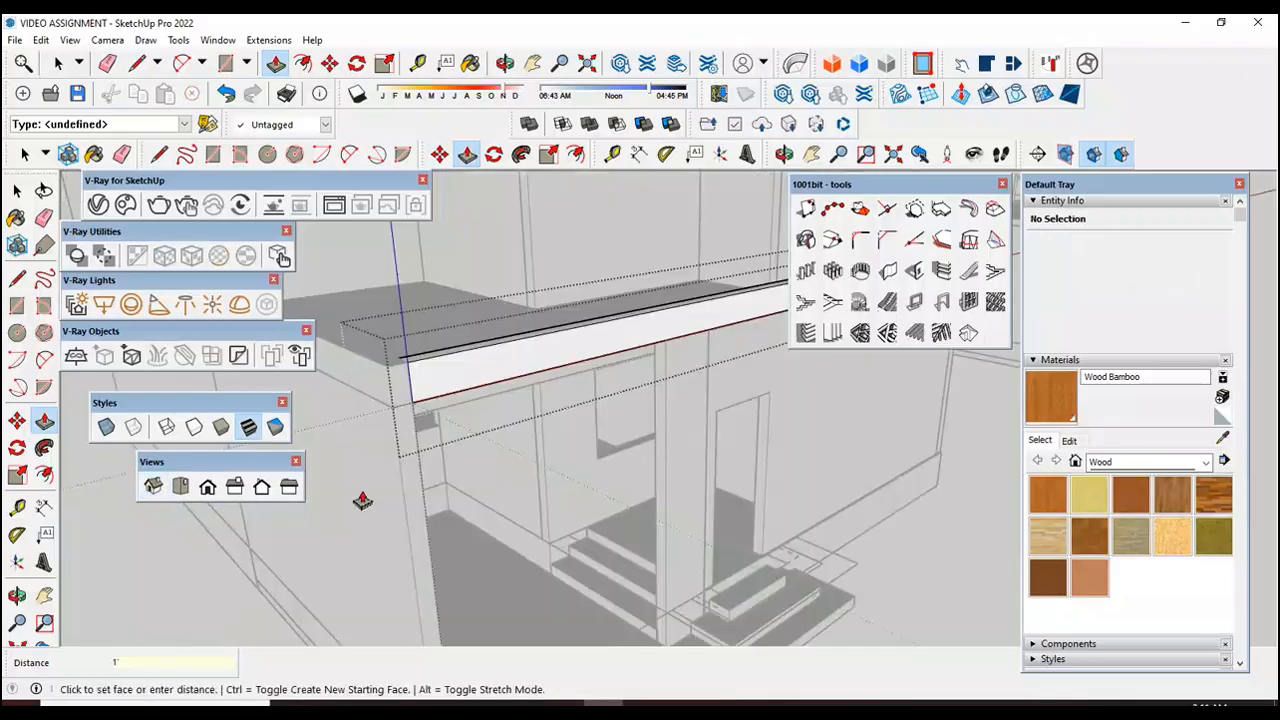
{"action": "left_click", "coordinate": [20, 192]}
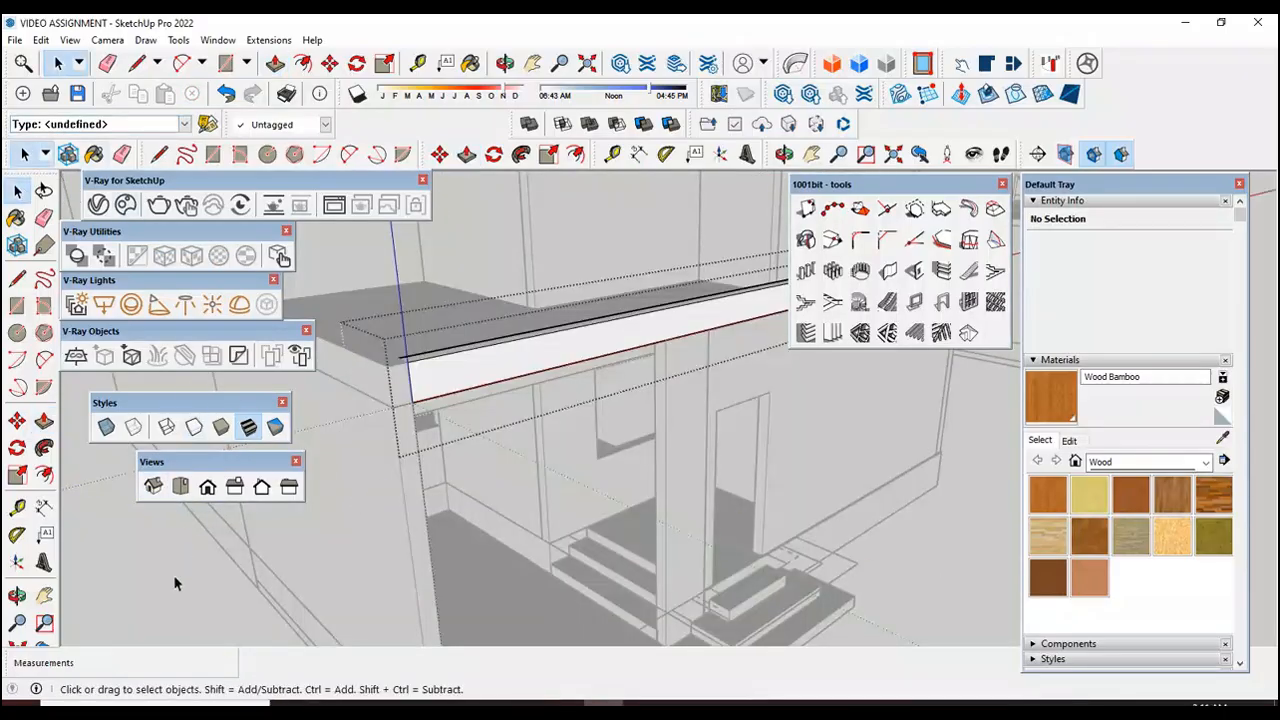
{"action": "scroll", "coordinate": [520, 525], "scroll_direction": "down", "scroll_amount": 4}
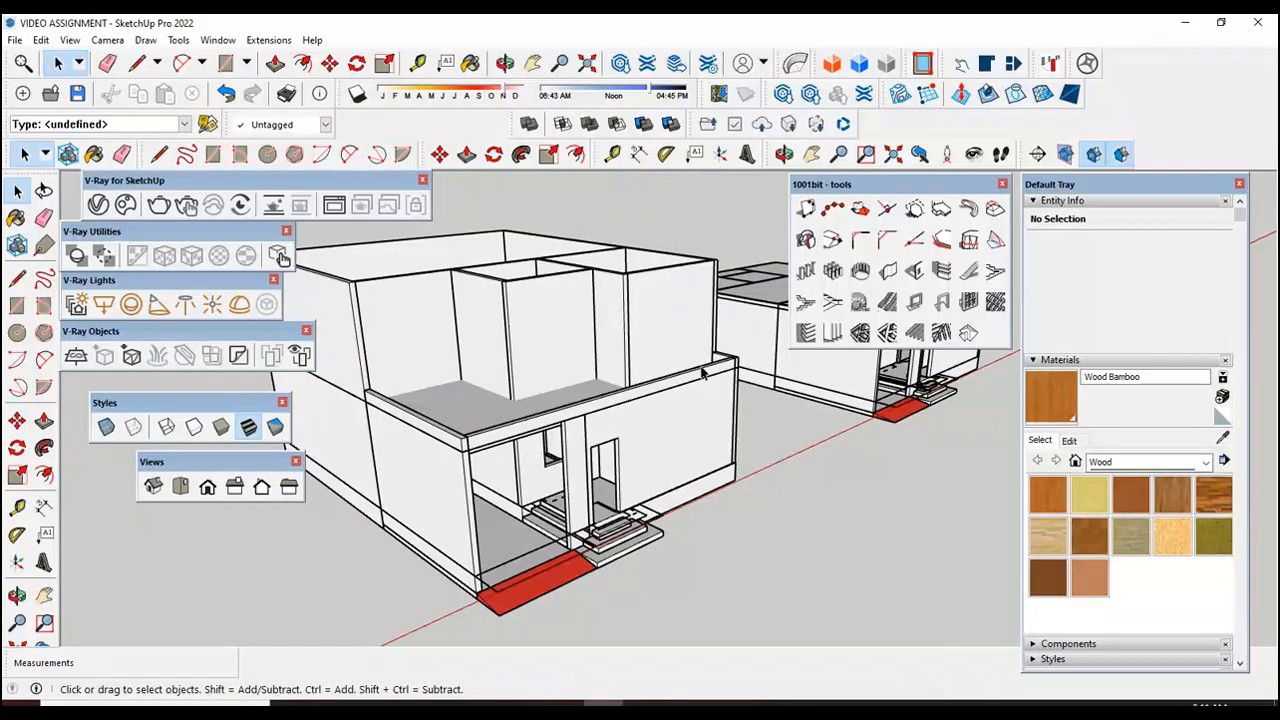
Step: Select the long side edge and front edge wall groups of the terrace and union them into one solid
{"action": "scroll", "coordinate": [729, 356], "scroll_direction": "up", "scroll_amount": 3}
{"action": "scroll", "coordinate": [806, 404], "scroll_direction": "down", "scroll_amount": 2}
{"action": "scroll", "coordinate": [447, 452], "scroll_direction": "up", "scroll_amount": 5}
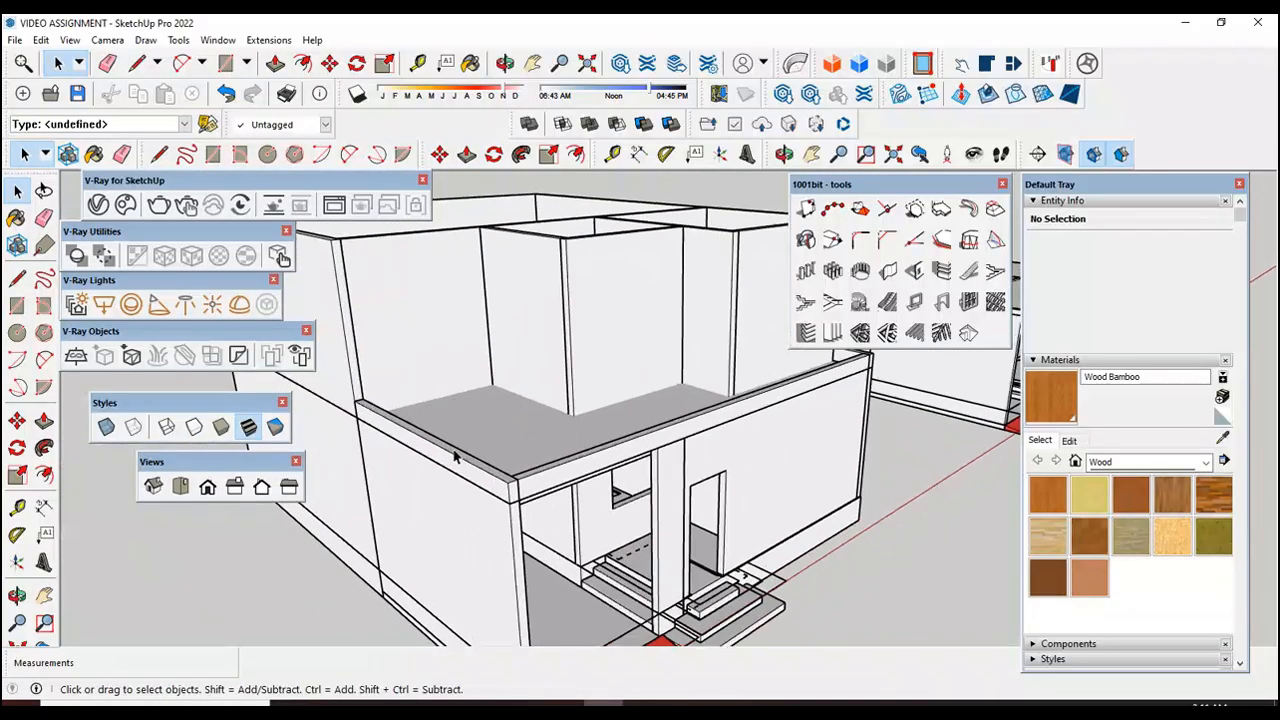
{"action": "scroll", "coordinate": [476, 476], "scroll_direction": "up", "scroll_amount": 2}
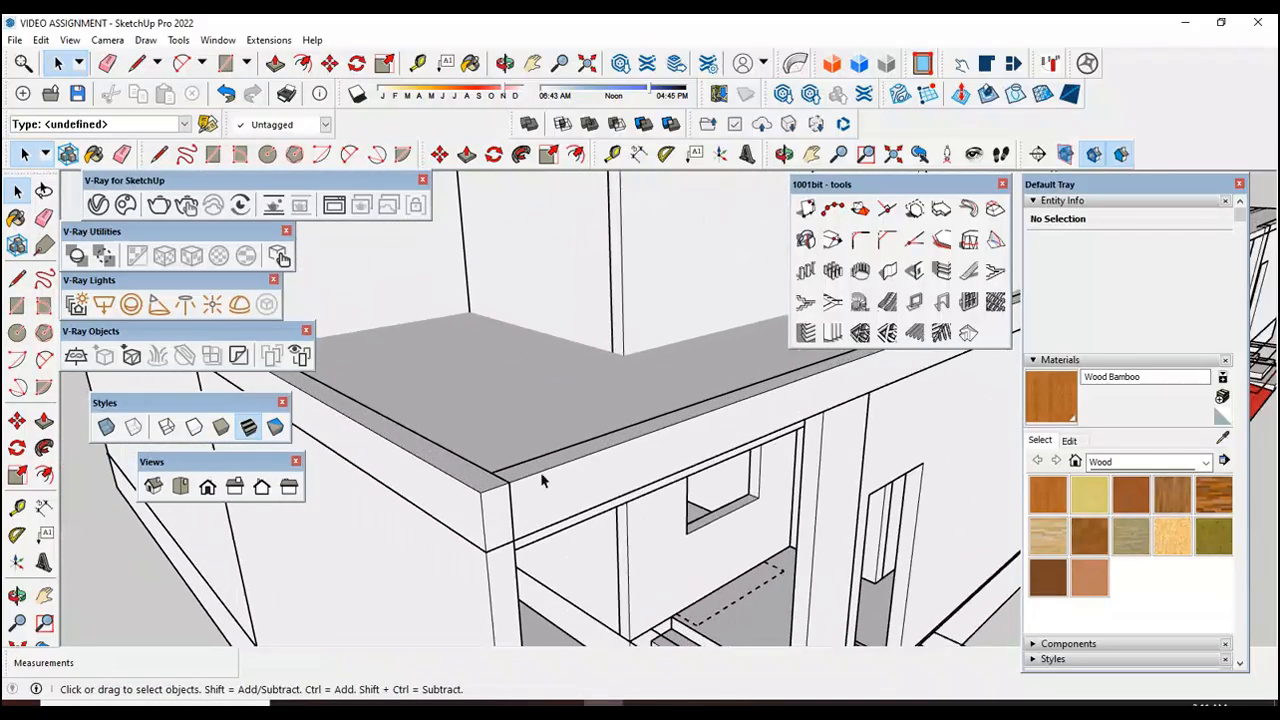
{"action": "left_click", "coordinate": [455, 483]}
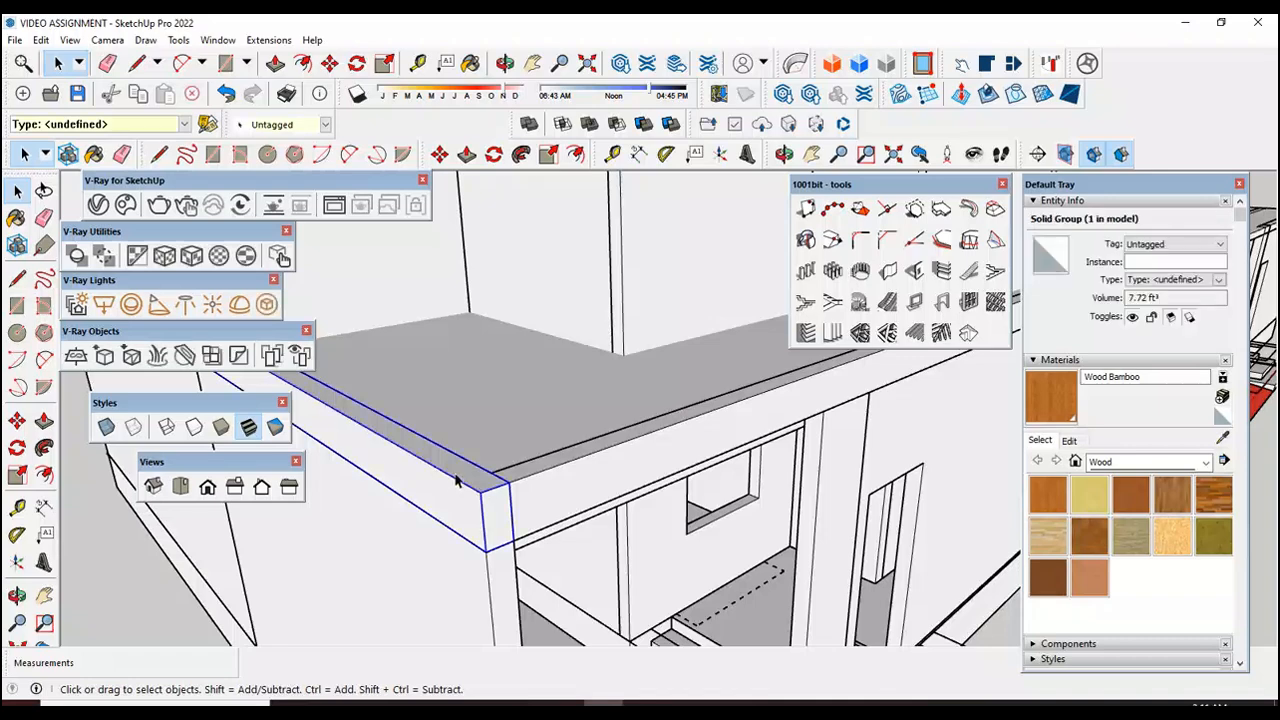
{"action": "left_click", "coordinate": [541, 476], "text": "shift"}
{"action": "right_click", "coordinate": [540, 478]}
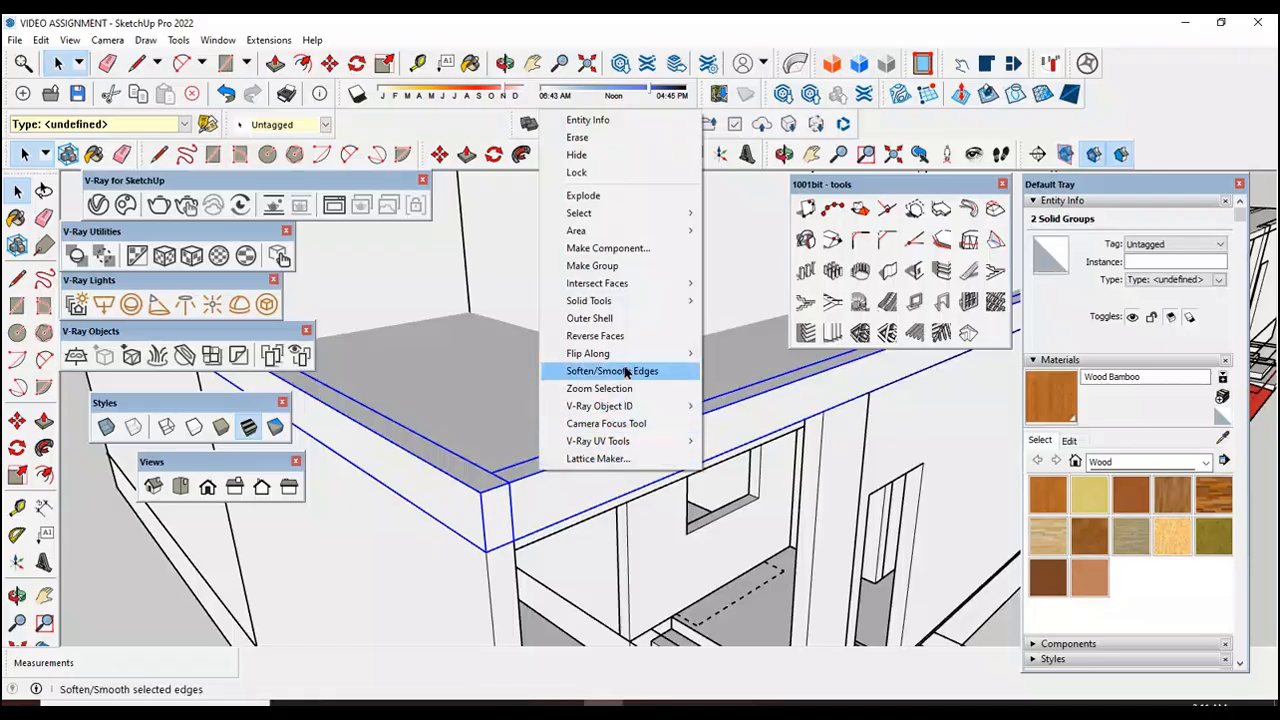
{"action": "mouse_move", "coordinate": [641, 310]}
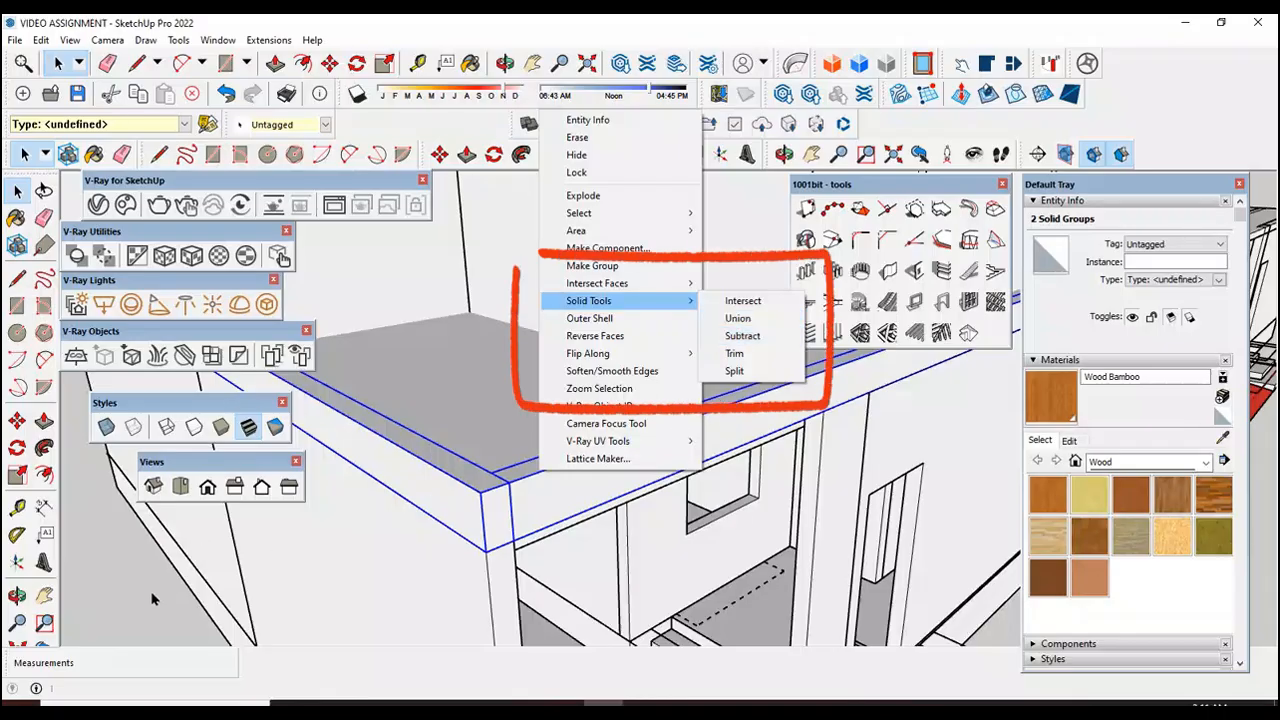
{"action": "left_click", "coordinate": [739, 320]}
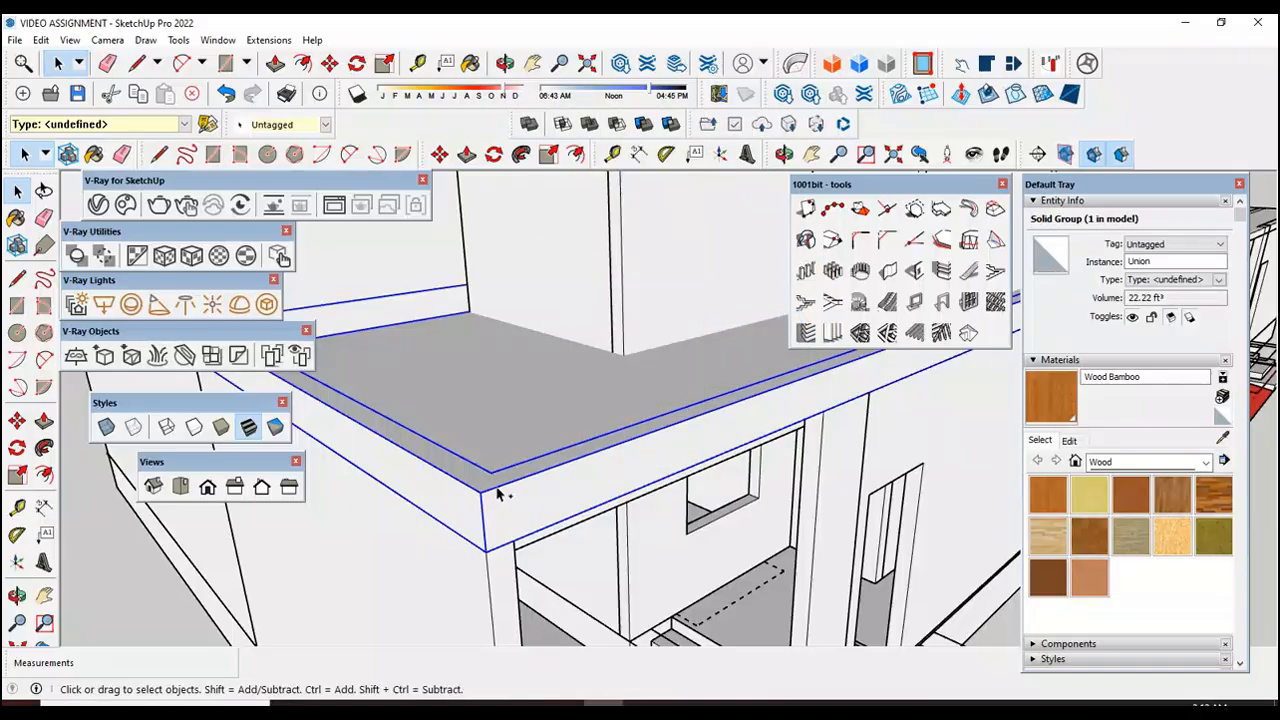
Step: Undo the last union of the terrace's long side and front edge walls
{"action": "key", "text": "ctrl+z"}
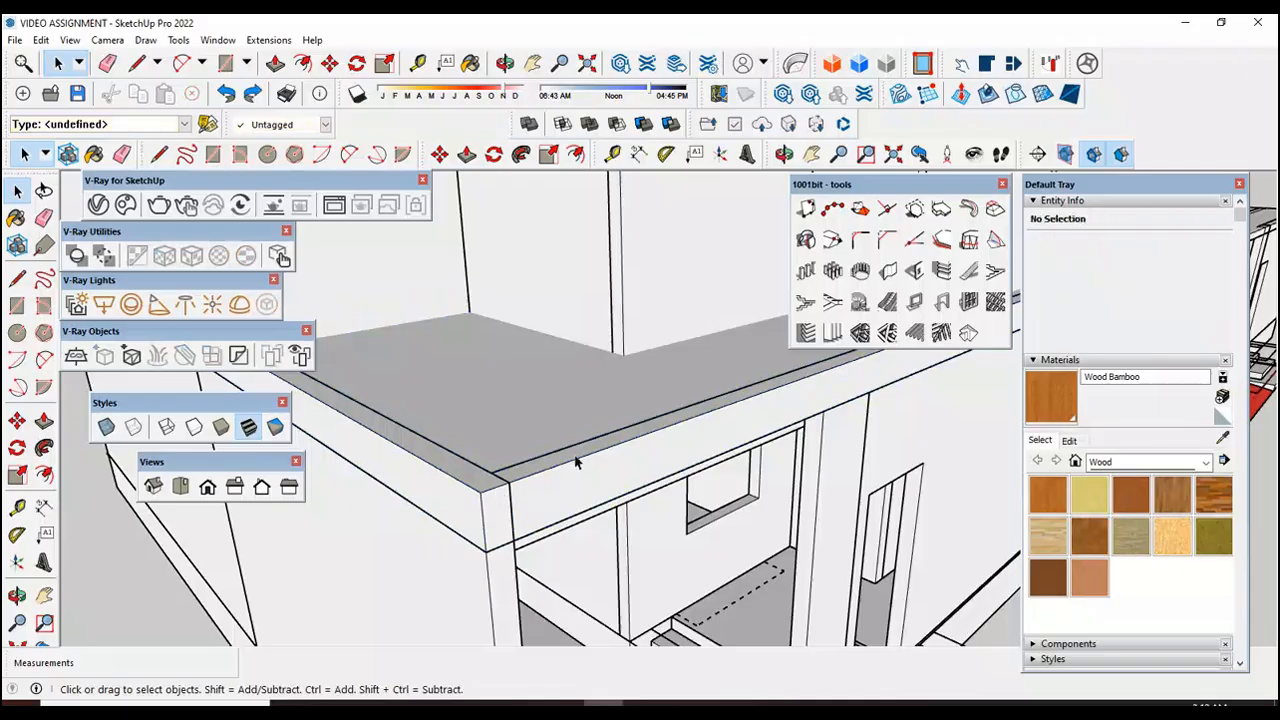
Step: Examine the two-storey house and its terrace edge walls from low and high viewpoints, close up and from afar
{"action": "scroll", "coordinate": [575, 462], "scroll_direction": "down", "scroll_amount": 5}
{"action": "left_click", "coordinate": [17, 595]}
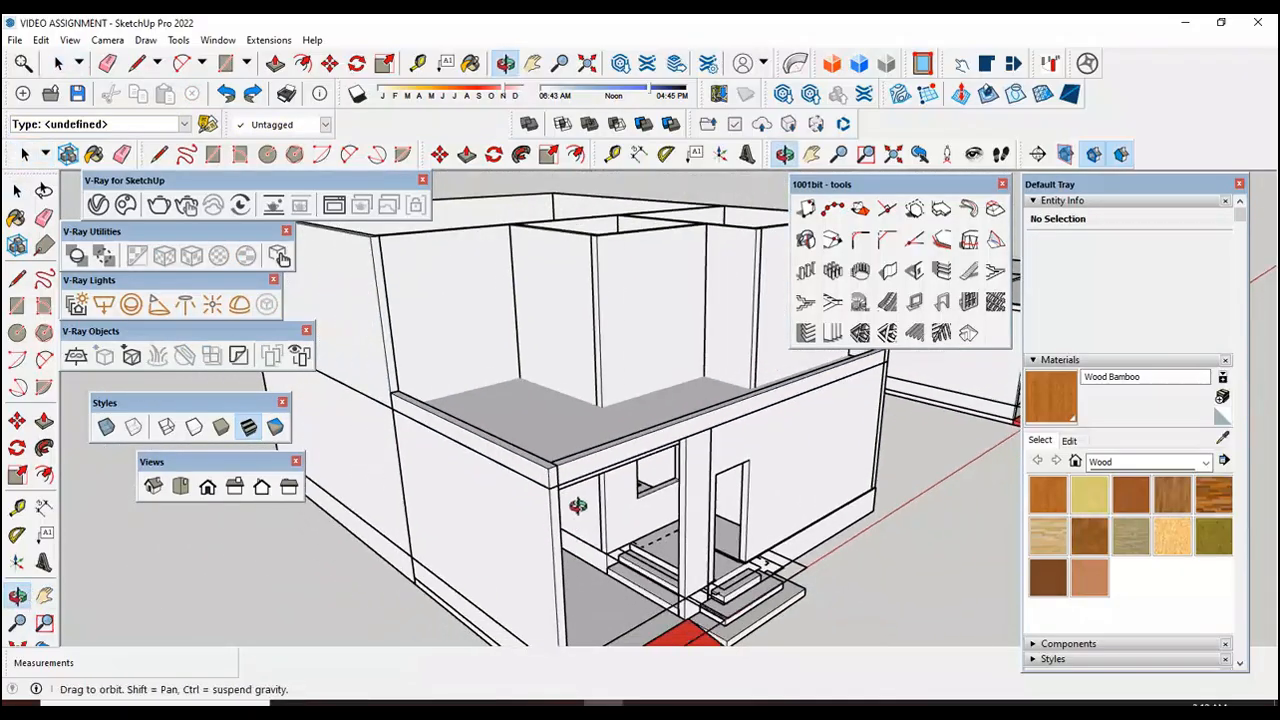
{"action": "left_click_drag", "start_coordinate": [577, 506], "coordinate": [602, 552]}
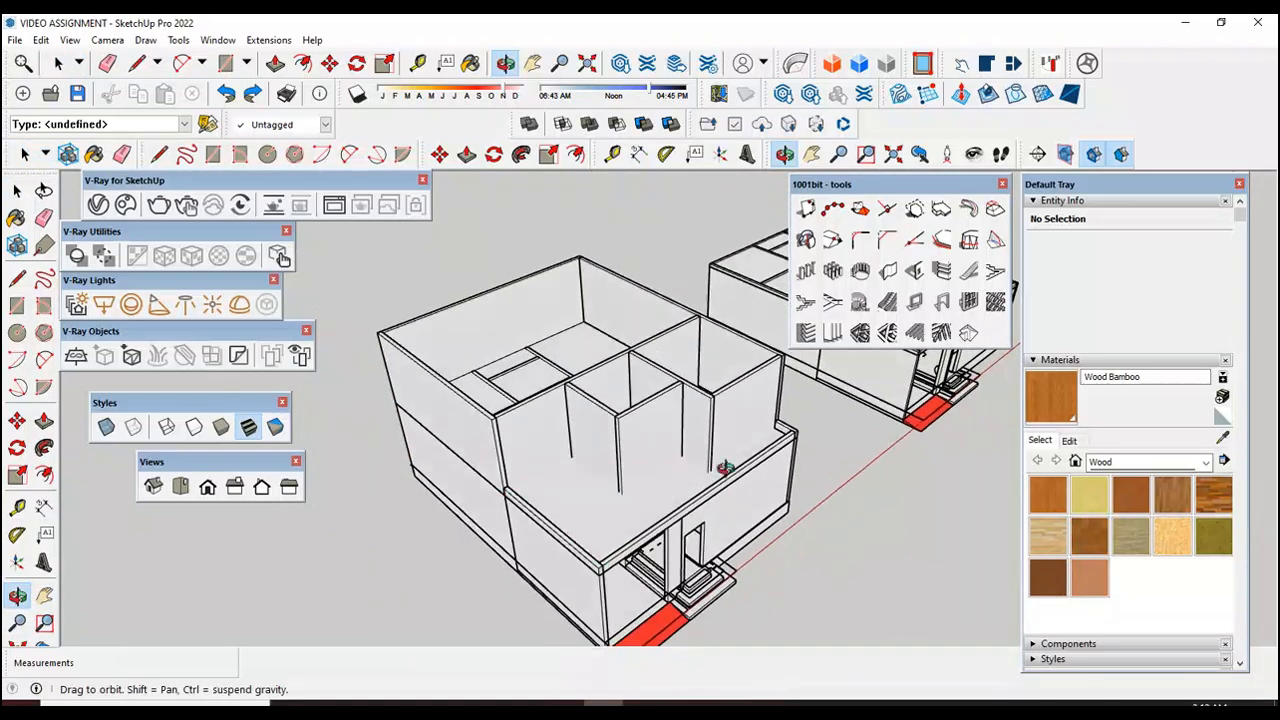
{"action": "left_click_drag", "start_coordinate": [664, 492], "coordinate": [645, 349]}
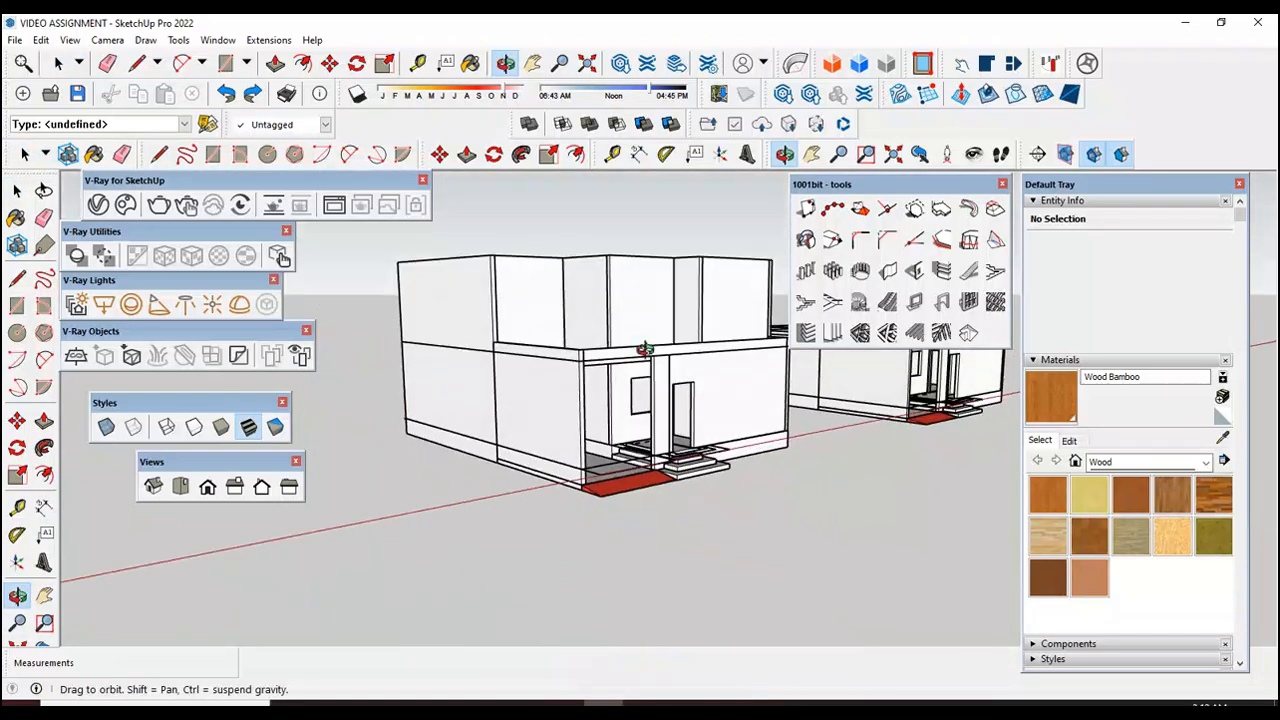
{"action": "mouse_move", "coordinate": [605, 420]}
{"action": "left_mouse_down"}
{"action": "mouse_move", "coordinate": [591, 437]}
{"action": "mouse_move", "coordinate": [622, 463]}
{"action": "mouse_move", "coordinate": [622, 434]}
{"action": "left_mouse_up"}
{"action": "scroll", "coordinate": [620, 425], "scroll_direction": "up", "scroll_amount": 3}
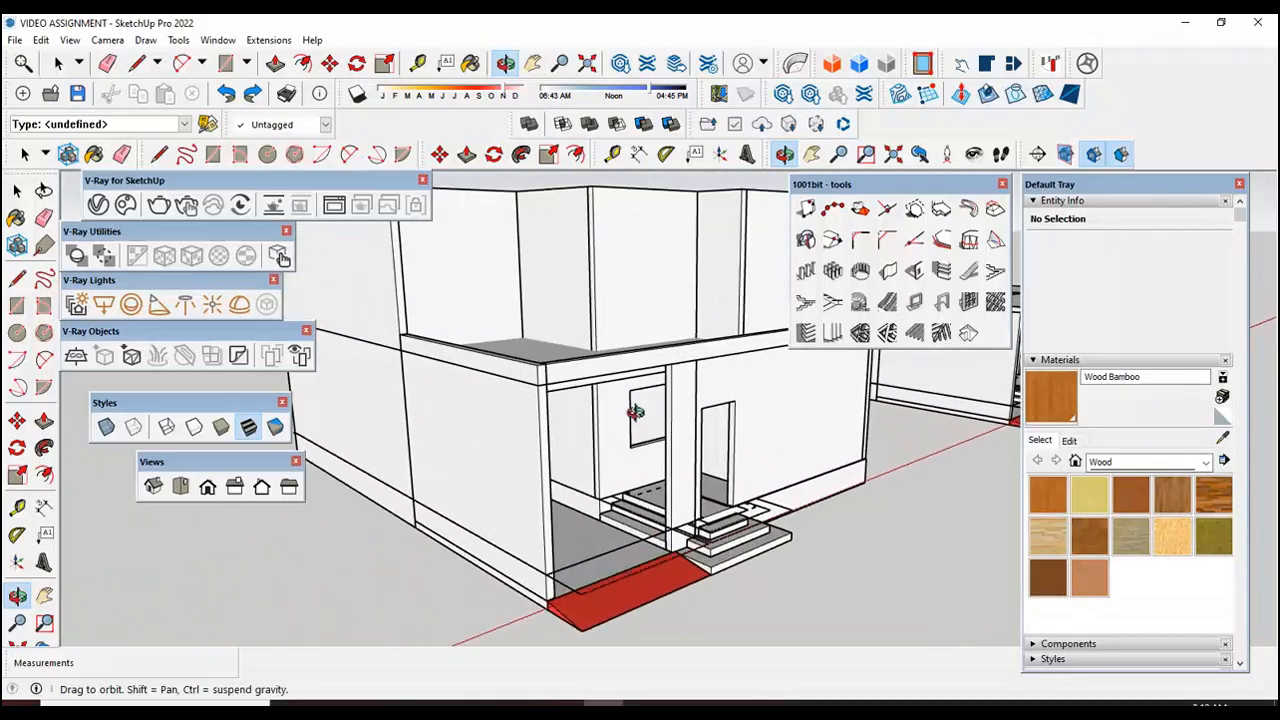
{"action": "scroll", "coordinate": [489, 508], "scroll_direction": "down", "scroll_amount": 2}
{"action": "left_click_drag", "start_coordinate": [578, 430], "coordinate": [583, 537]}
{"action": "scroll", "coordinate": [612, 396], "scroll_direction": "down", "scroll_amount": 3}
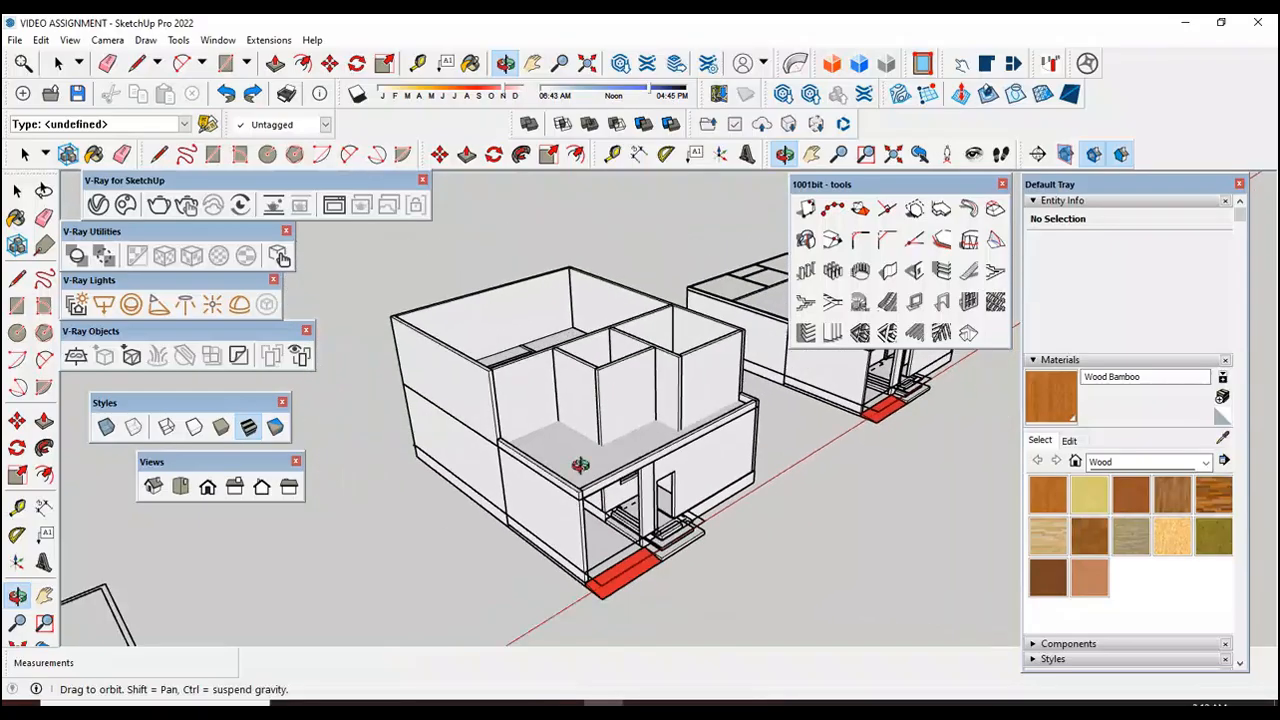
{"action": "left_click_drag", "start_coordinate": [580, 463], "coordinate": [580, 553]}
{"action": "scroll", "coordinate": [534, 531], "scroll_direction": "up", "scroll_amount": 5}
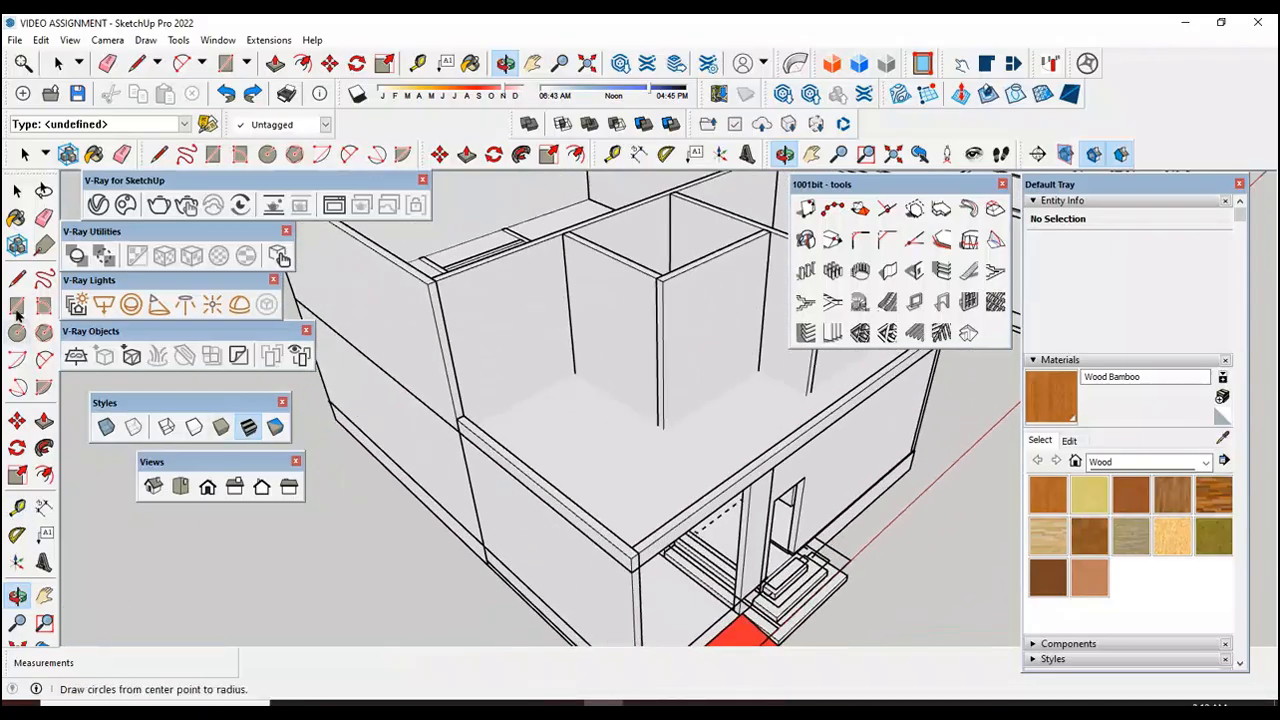
Step: Preview rail types A, B and C in the MajRail extension and close it without drawing a rail
{"action": "left_click", "coordinate": [17, 190]}
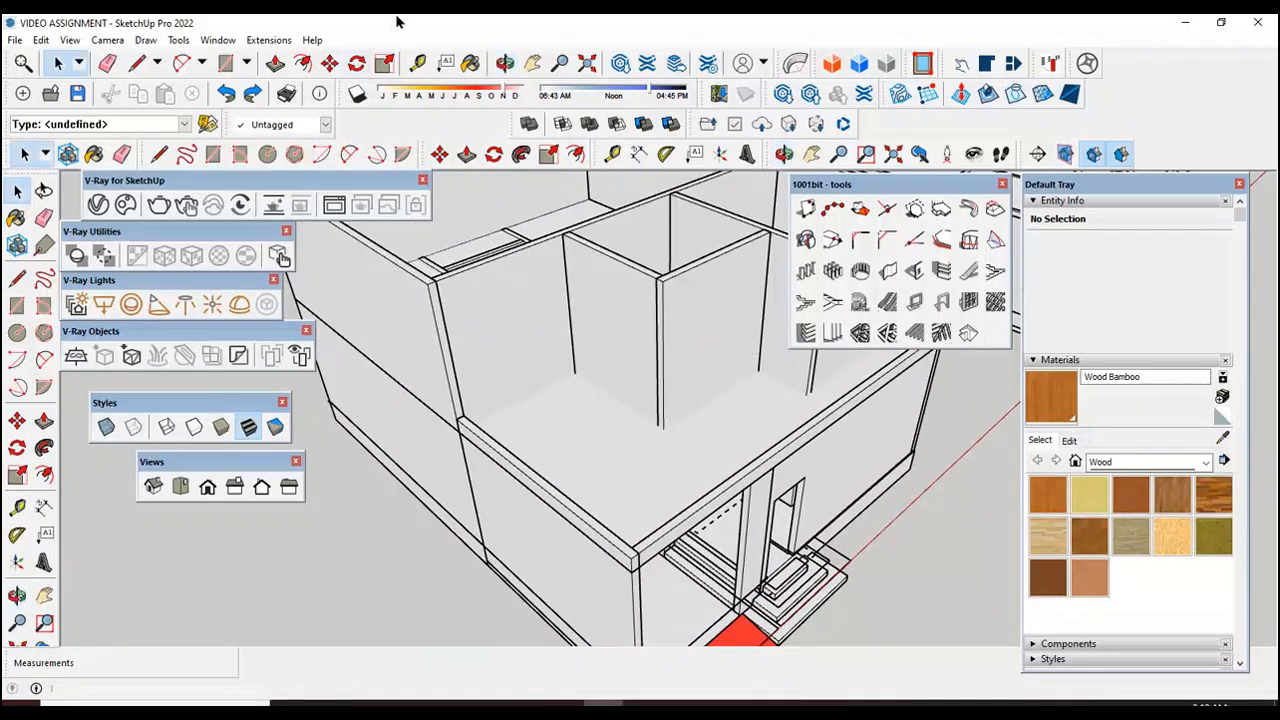
{"action": "left_click", "coordinate": [270, 44]}
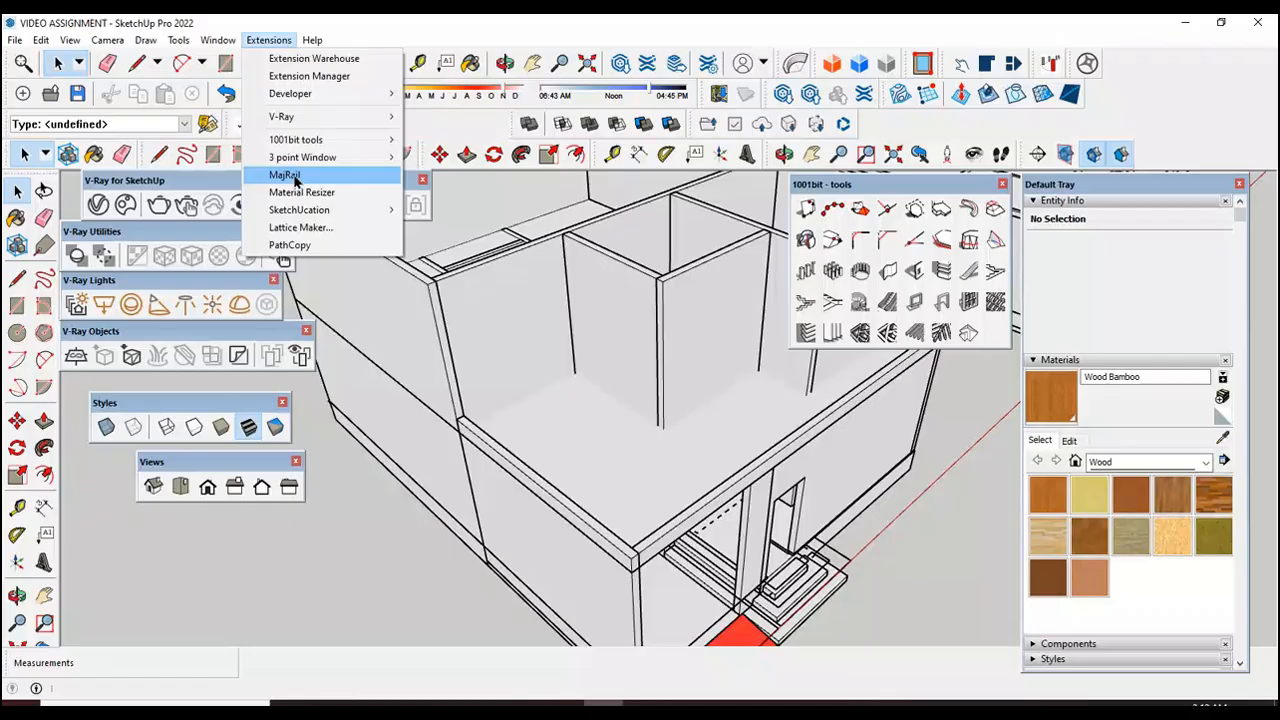
{"action": "left_click", "coordinate": [297, 178]}
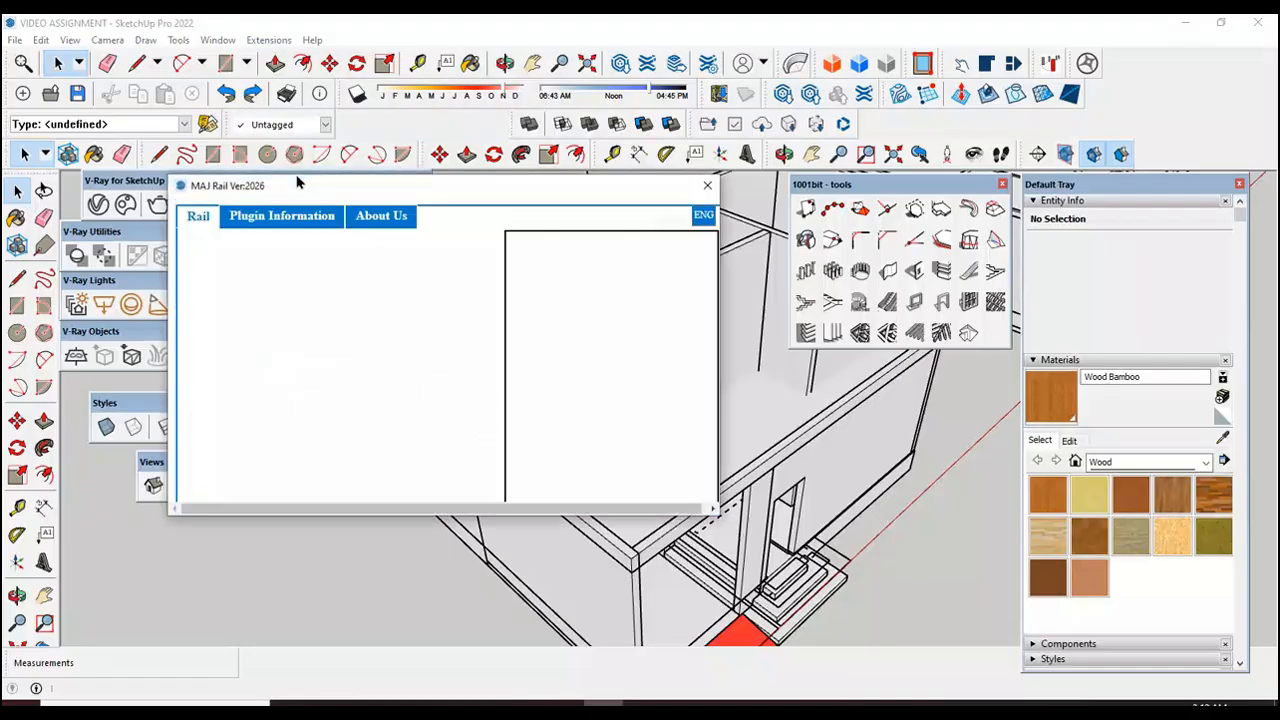
{"action": "left_click_drag", "start_coordinate": [437, 196], "coordinate": [463, 181]}
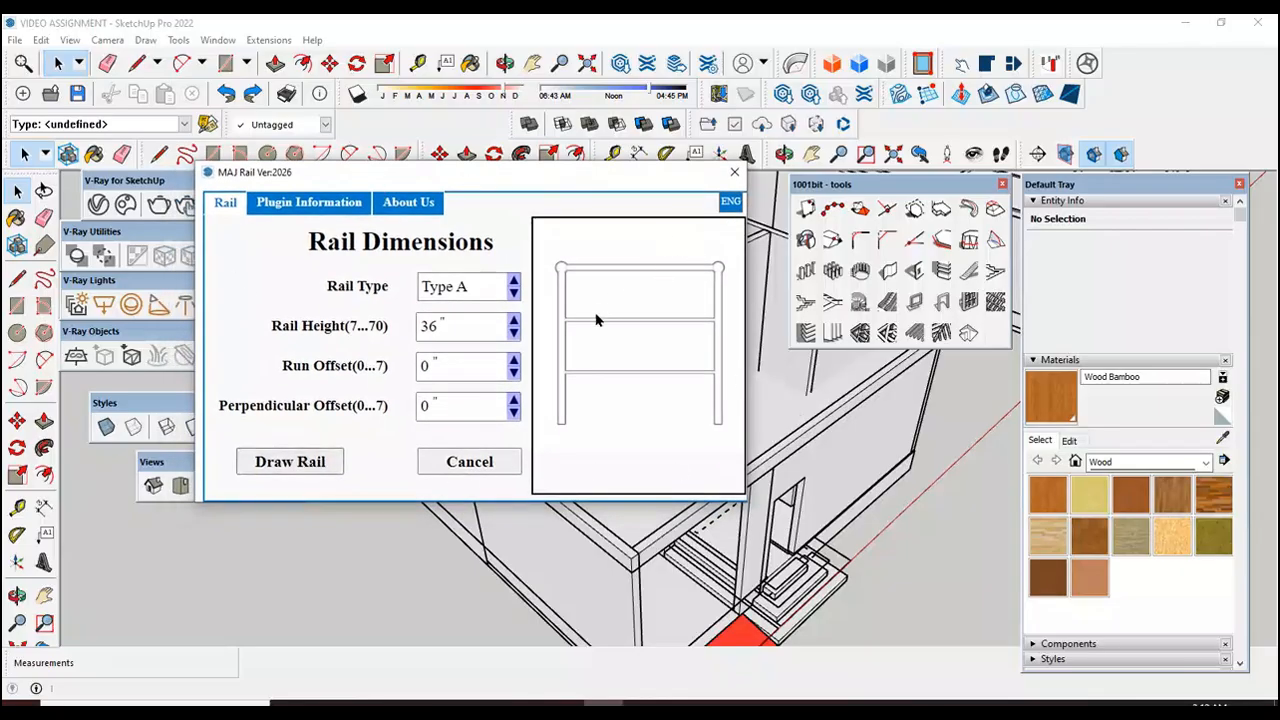
{"action": "left_click", "coordinate": [429, 370]}
{"action": "left_click", "coordinate": [514, 292]}
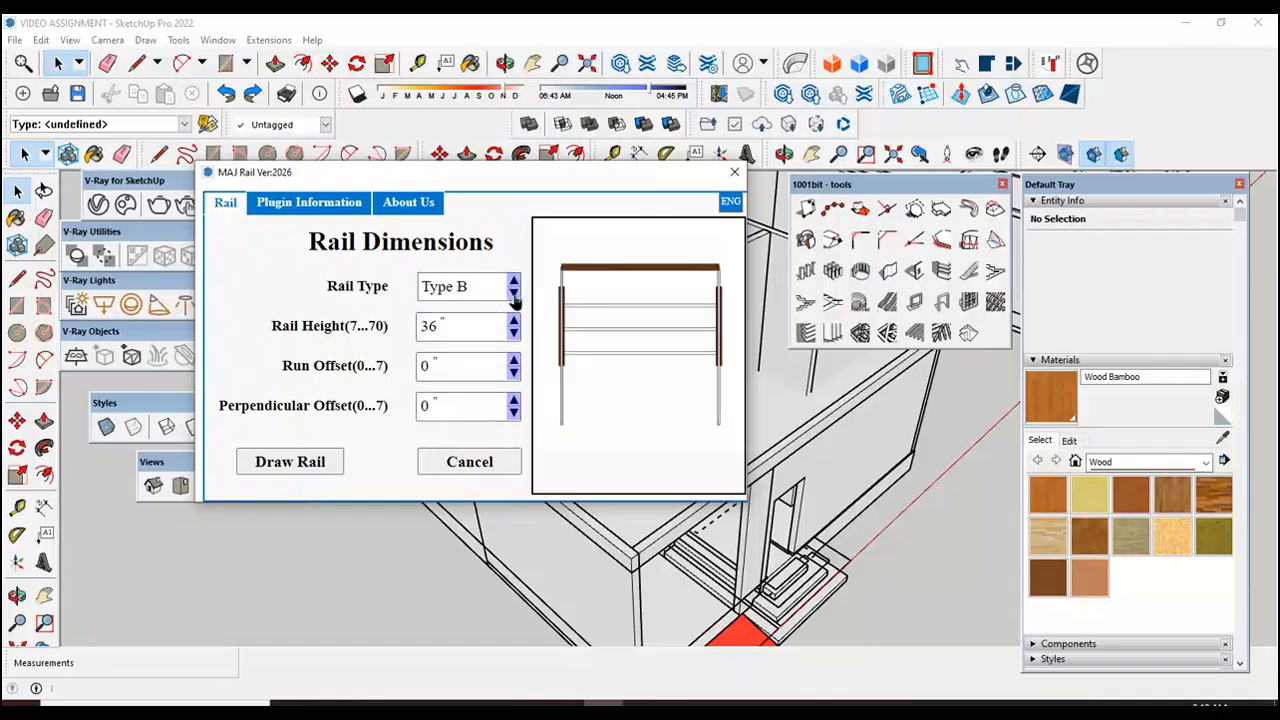
{"action": "left_click", "coordinate": [514, 293]}
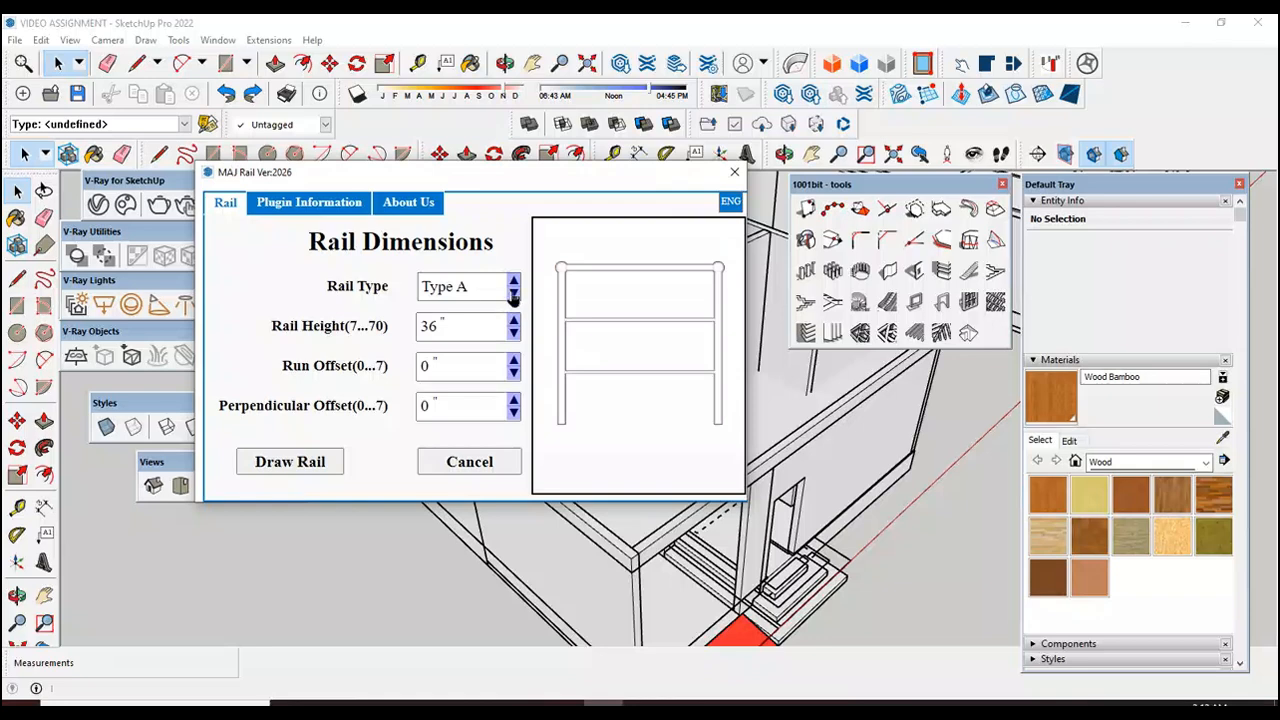
{"action": "left_click", "coordinate": [514, 292]}
{"action": "left_click", "coordinate": [514, 288]}
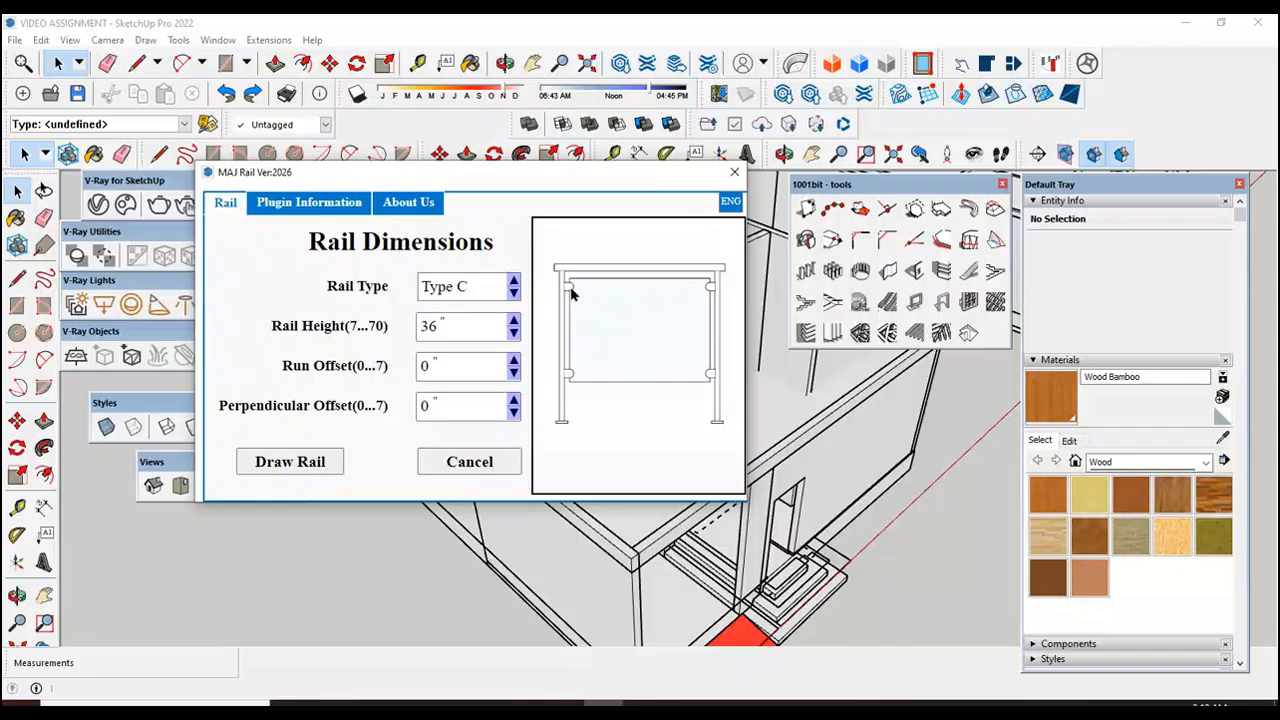
{"action": "left_click", "coordinate": [513, 296]}
{"action": "left_click", "coordinate": [513, 296]}
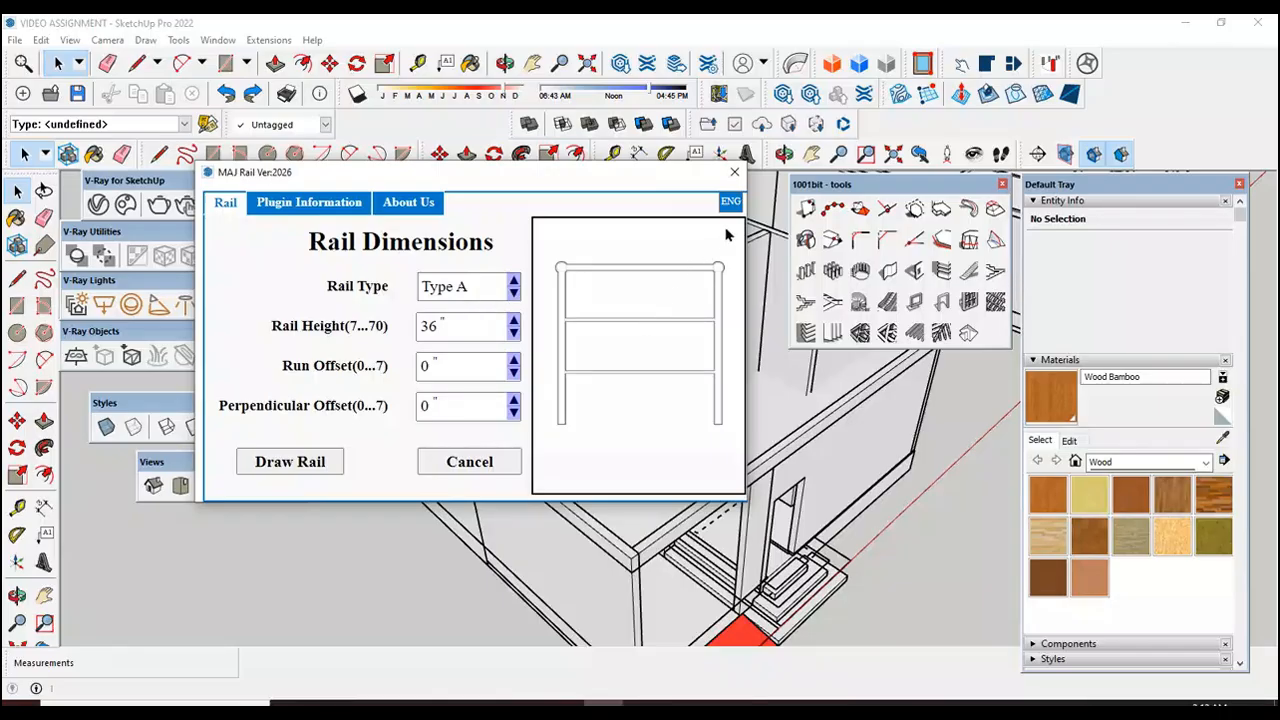
{"action": "left_click", "coordinate": [736, 176]}
Step: Draw a centre line about 10 1/2" long on the long side edge wall's front corner top, crossed by a line about 5 5/16" long
{"action": "scroll", "coordinate": [632, 580], "scroll_direction": "up", "scroll_amount": 3}
{"action": "scroll", "coordinate": [633, 590], "scroll_direction": "up", "scroll_amount": 5}
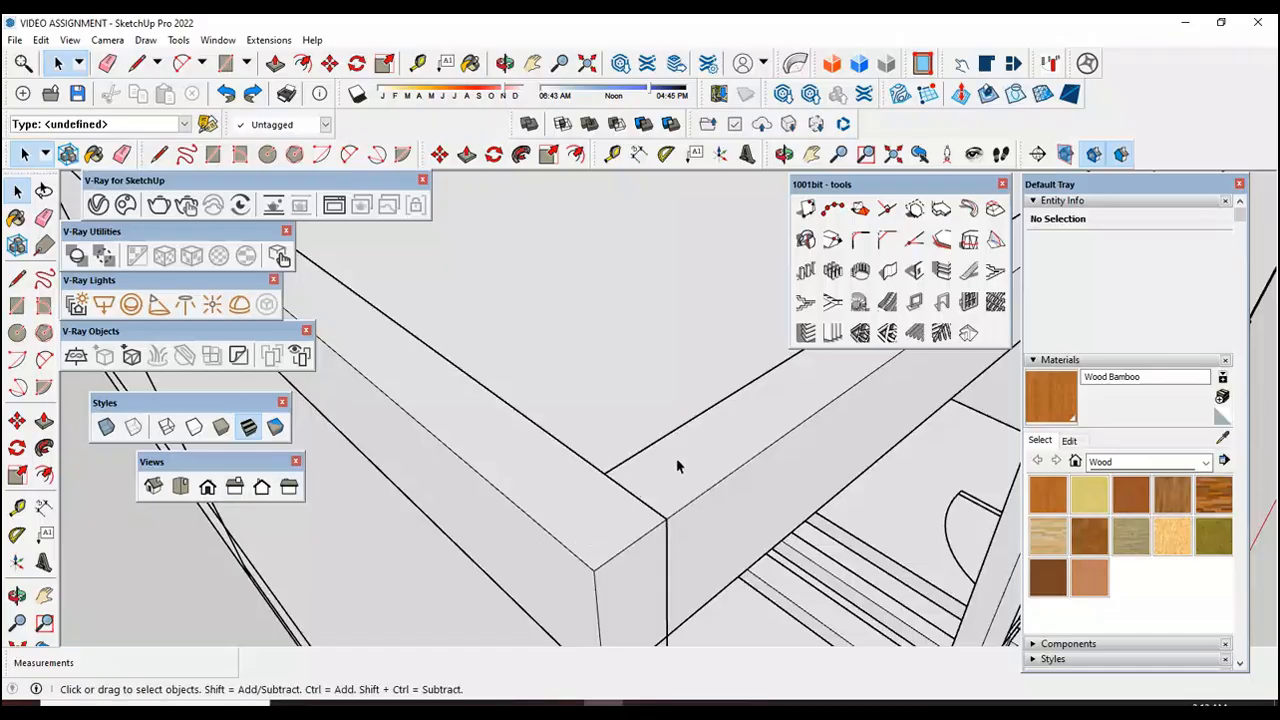
{"action": "left_click", "coordinate": [17, 279]}
{"action": "left_click", "coordinate": [631, 543]}
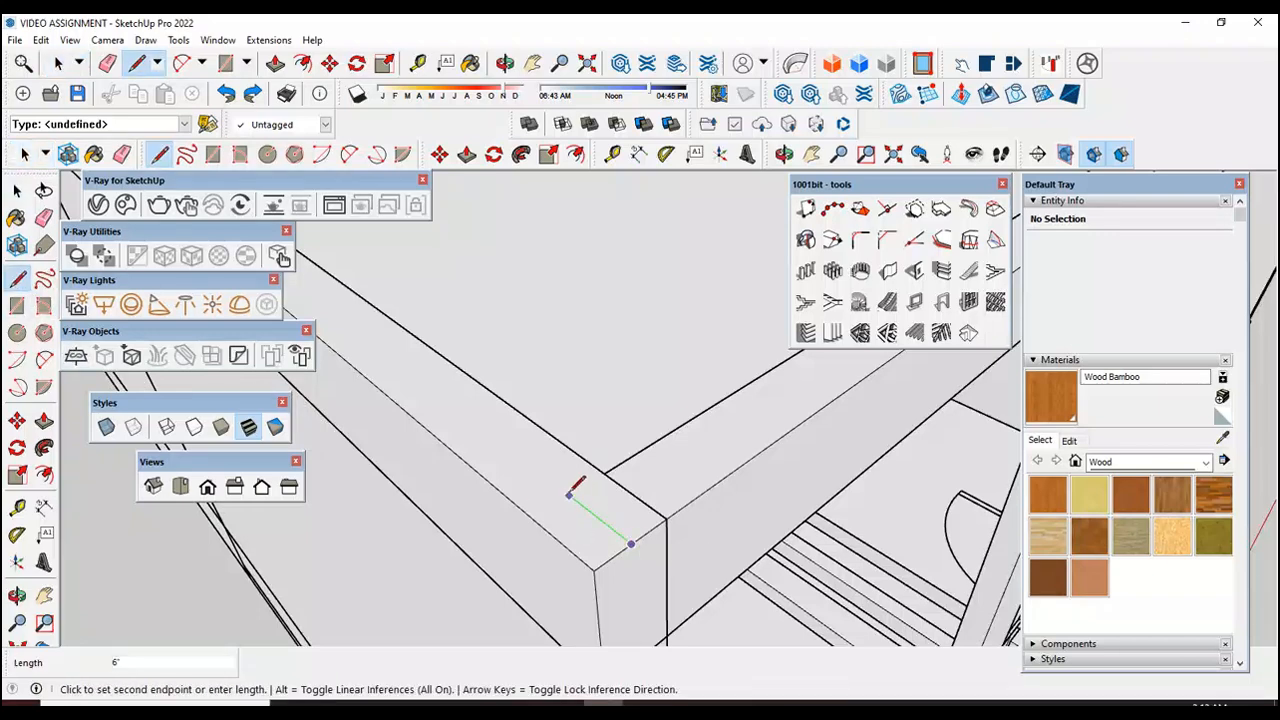
{"action": "left_click", "coordinate": [528, 462]}
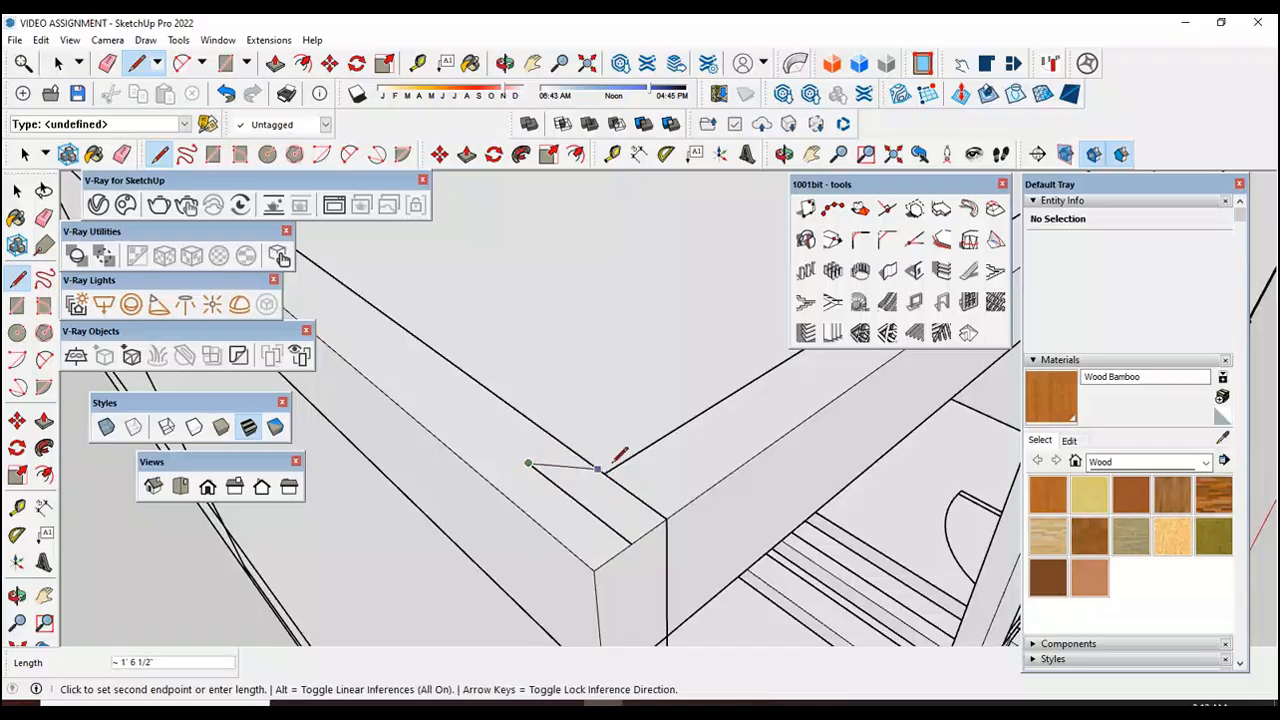
{"action": "key", "text": "Escape"}
{"action": "left_click", "coordinate": [634, 495]}
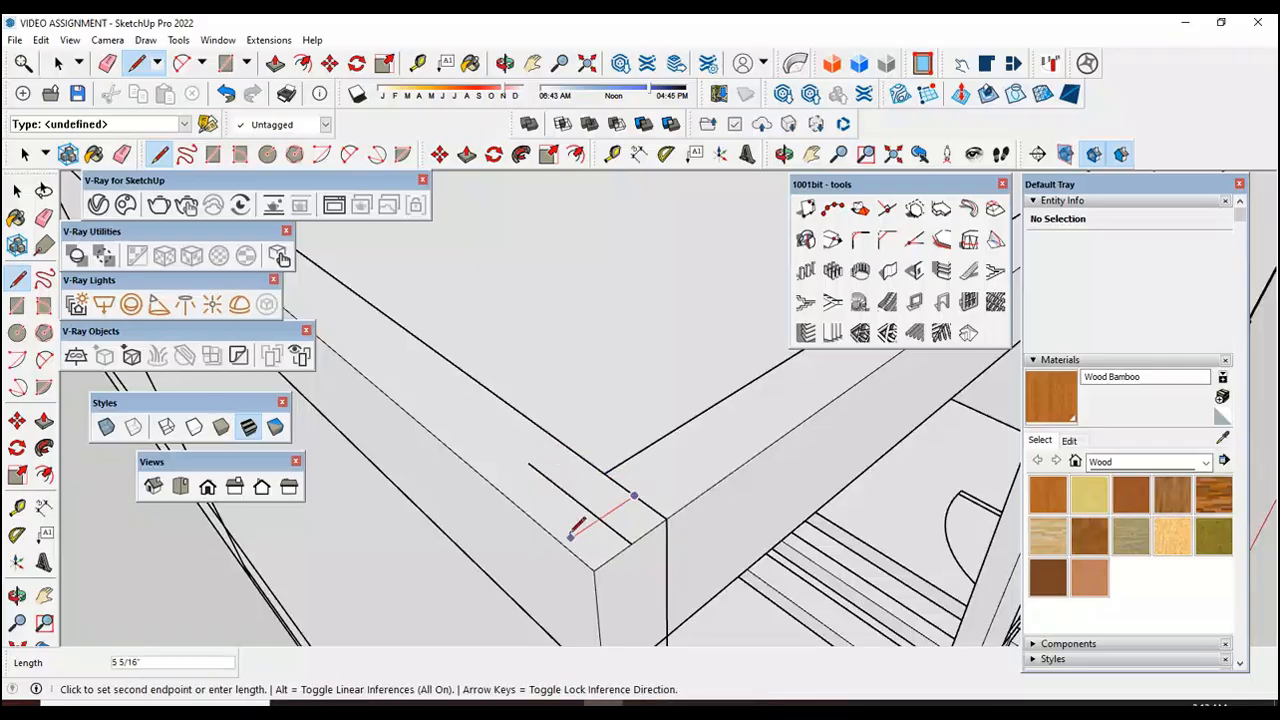
{"action": "left_click", "coordinate": [572, 535]}
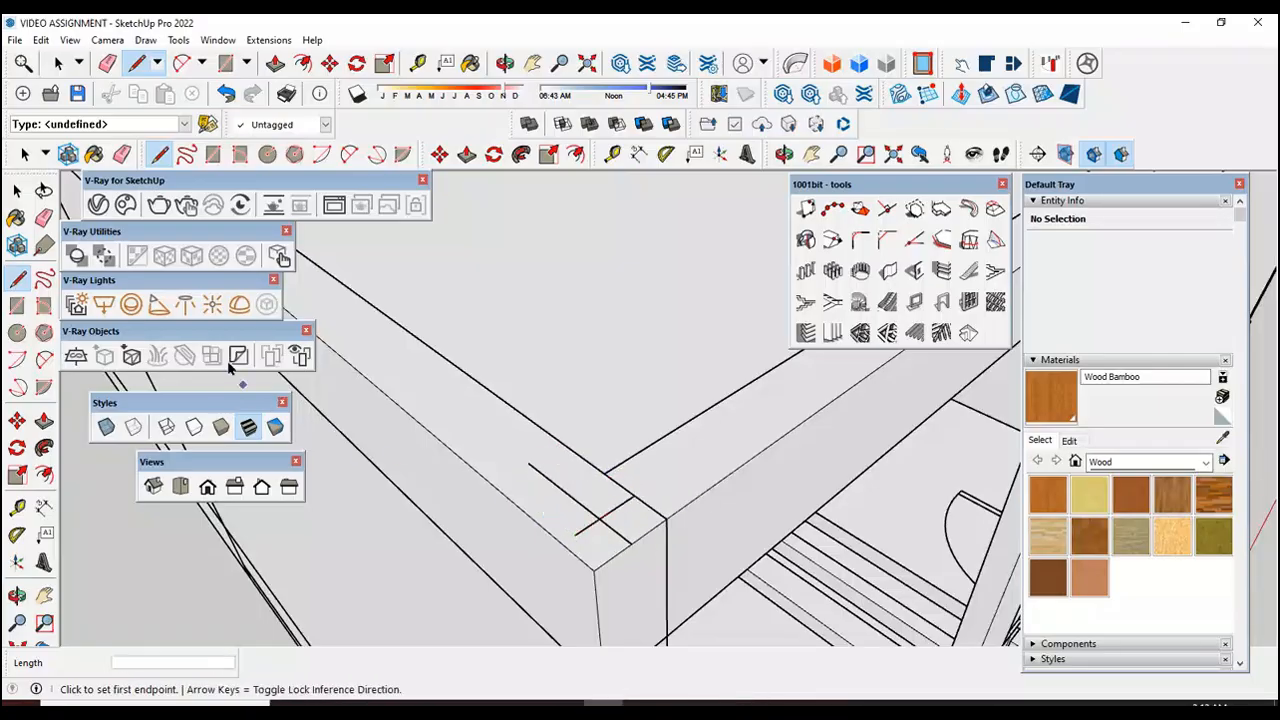
Step: Select the cross line's segment between the intersection and the wall's inner edge to check its length
{"action": "key", "text": "space"}
{"action": "scroll", "coordinate": [592, 524], "scroll_direction": "up", "scroll_amount": 1}
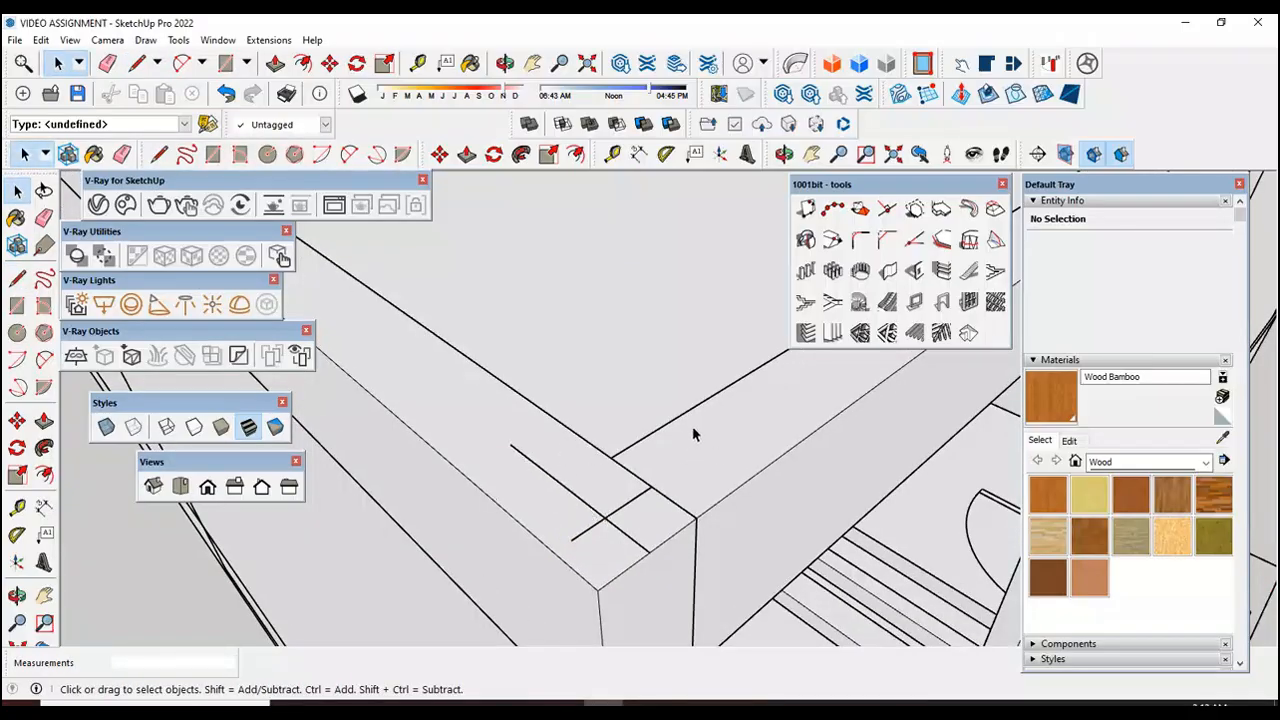
{"action": "left_click", "coordinate": [605, 521]}
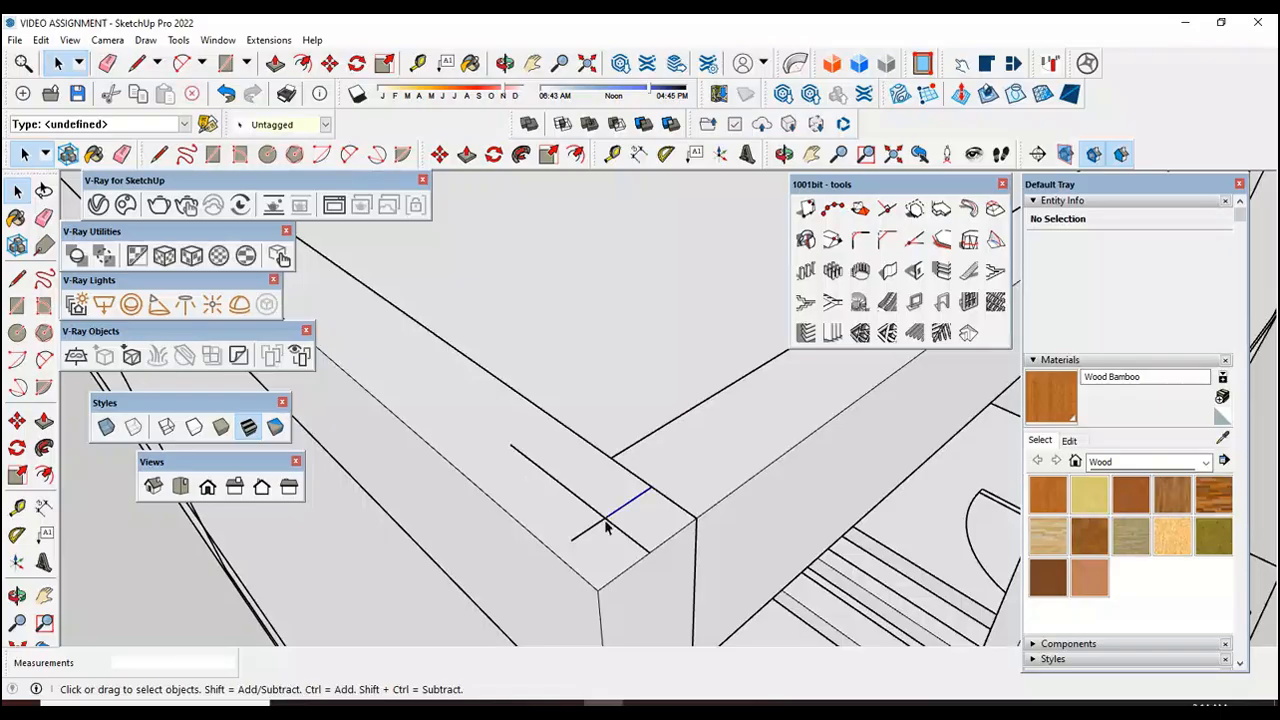
Step: Draw a centre line from the end midpoint atop the short side edge wall's front corner, crossed by a line about 4 9/16" long
{"action": "scroll", "coordinate": [580, 515], "scroll_direction": "down", "scroll_amount": 5}
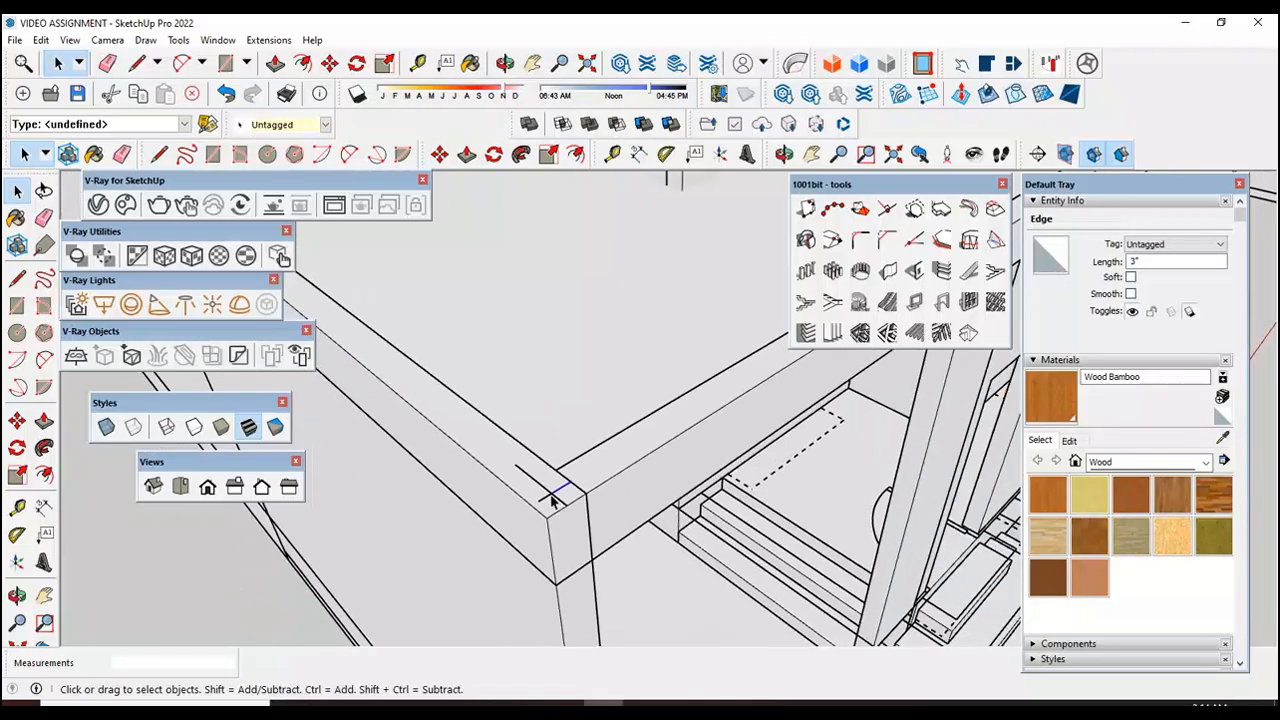
{"action": "scroll", "coordinate": [560, 505], "scroll_direction": "down", "scroll_amount": 8}
{"action": "scroll", "coordinate": [603, 455], "scroll_direction": "up", "scroll_amount": 10}
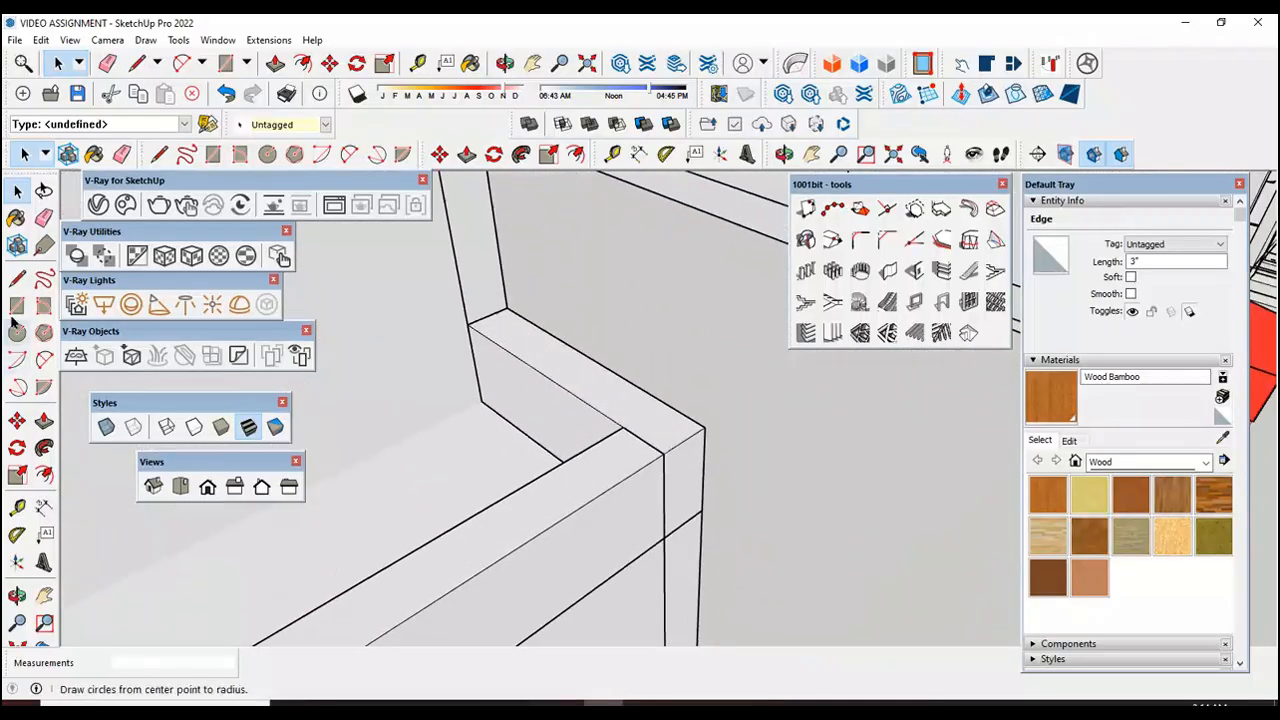
{"action": "left_click", "coordinate": [16, 280]}
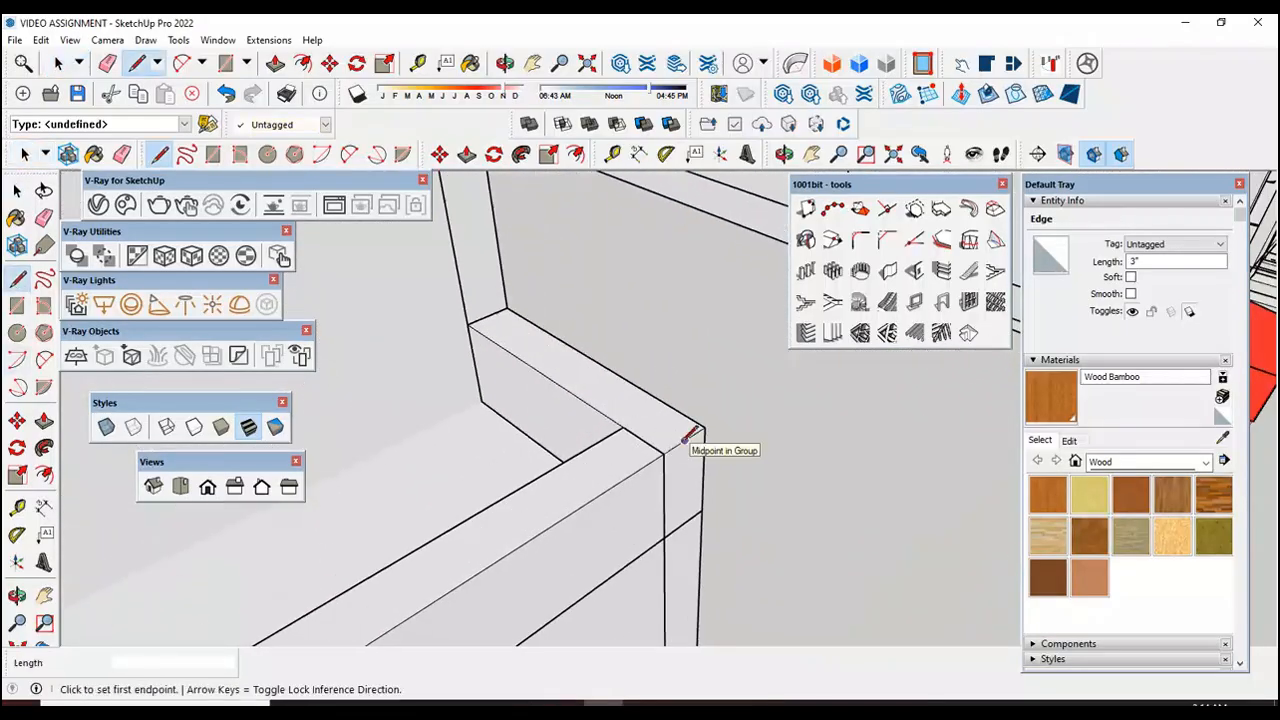
{"action": "left_click", "coordinate": [684, 440]}
{"action": "scroll", "coordinate": [627, 390], "scroll_direction": "up", "scroll_amount": 2}
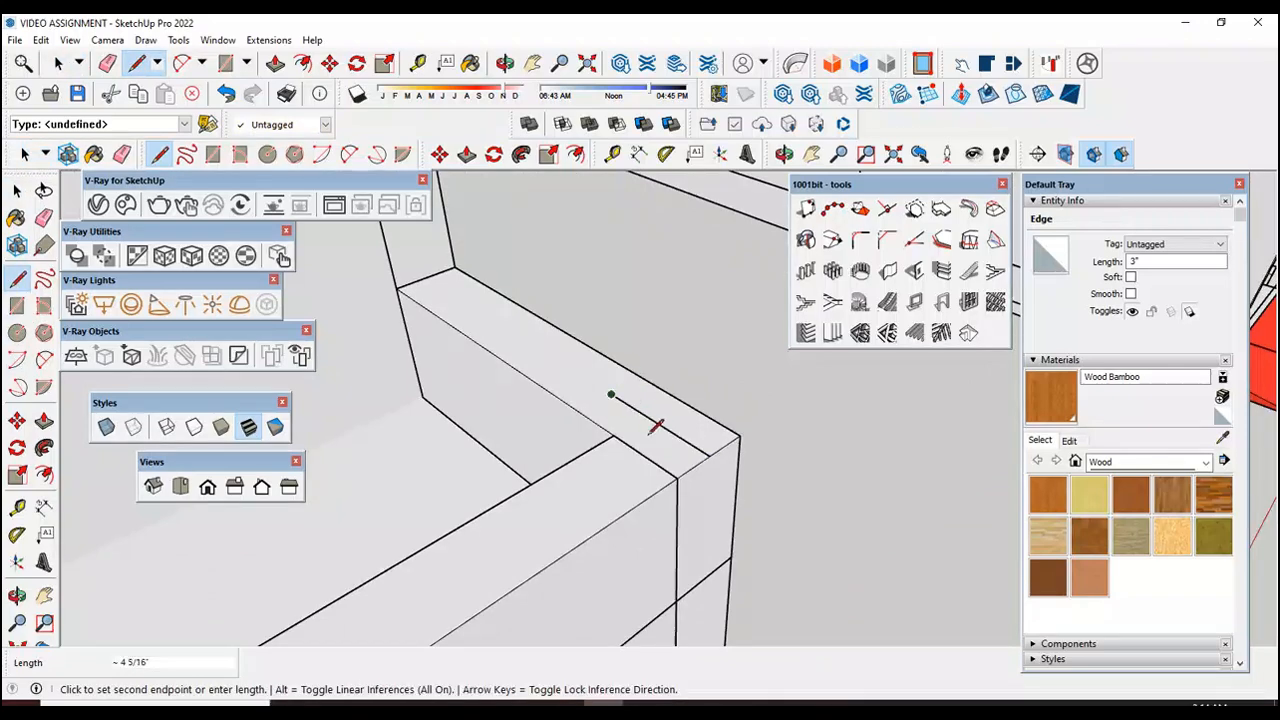
{"action": "left_click", "coordinate": [612, 396]}
{"action": "left_click", "coordinate": [644, 455]}
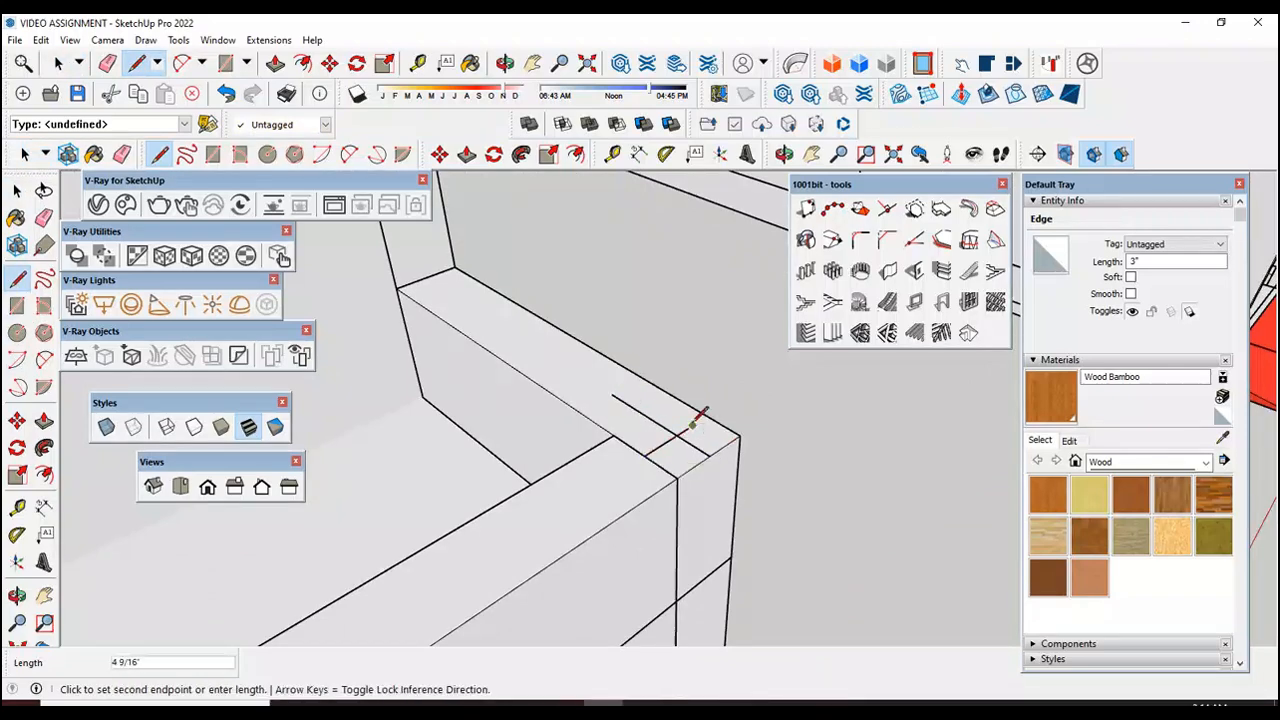
{"action": "left_click", "coordinate": [692, 423]}
Step: Draw a 2" line along the top of the short side edge wall, starting at the midpoint of its end at the house wall
{"action": "scroll", "coordinate": [428, 248], "scroll_direction": "up", "scroll_amount": 2}
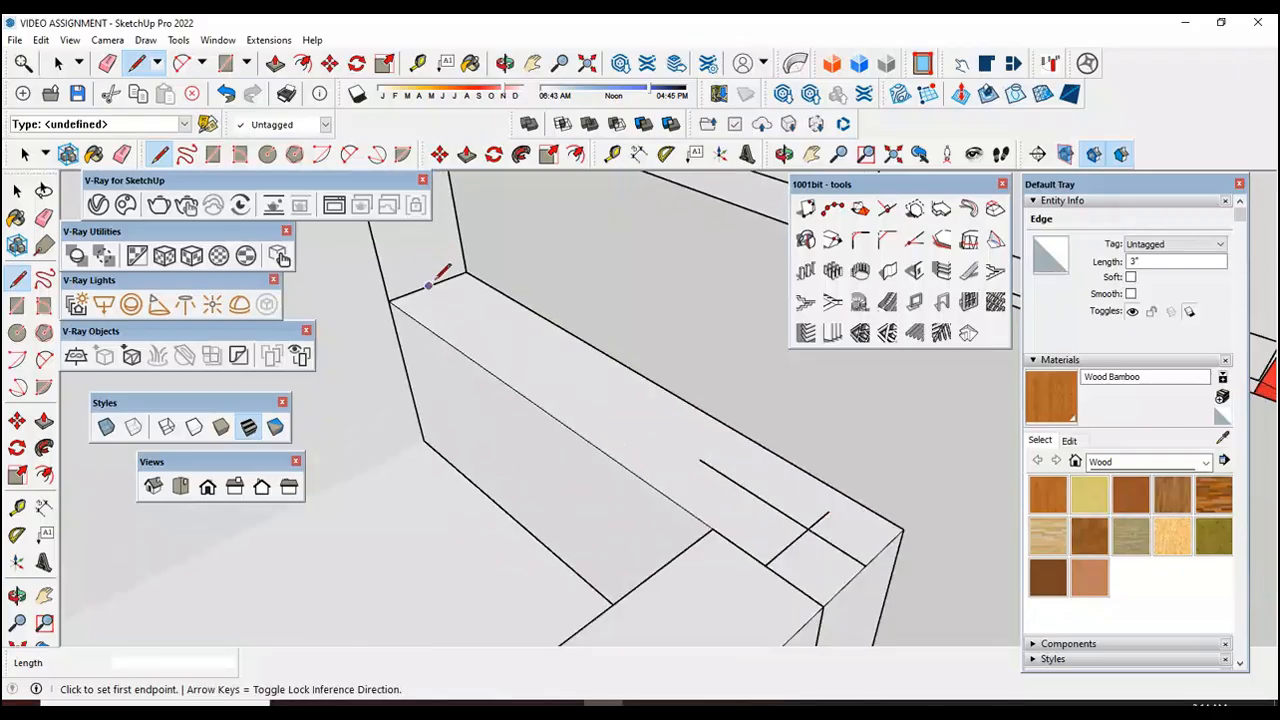
{"action": "left_click", "coordinate": [429, 286]}
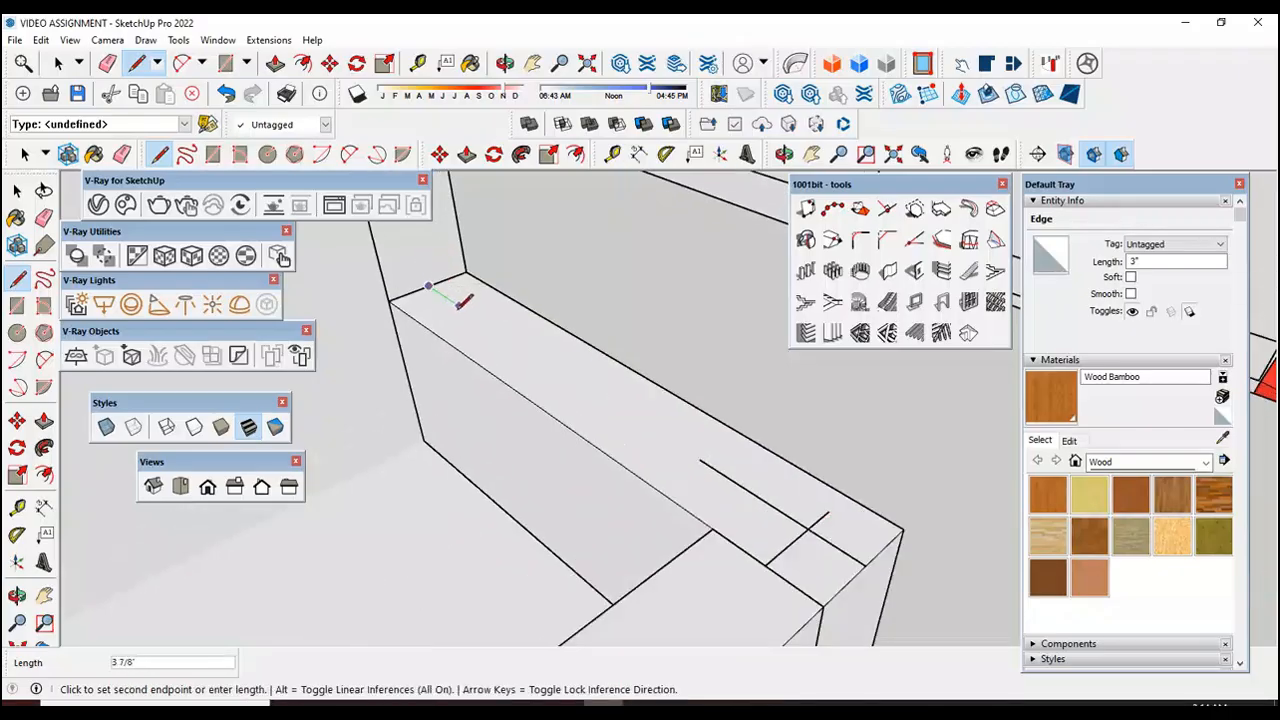
{"action": "type", "text": "2"}
{"action": "key", "text": "Return"}
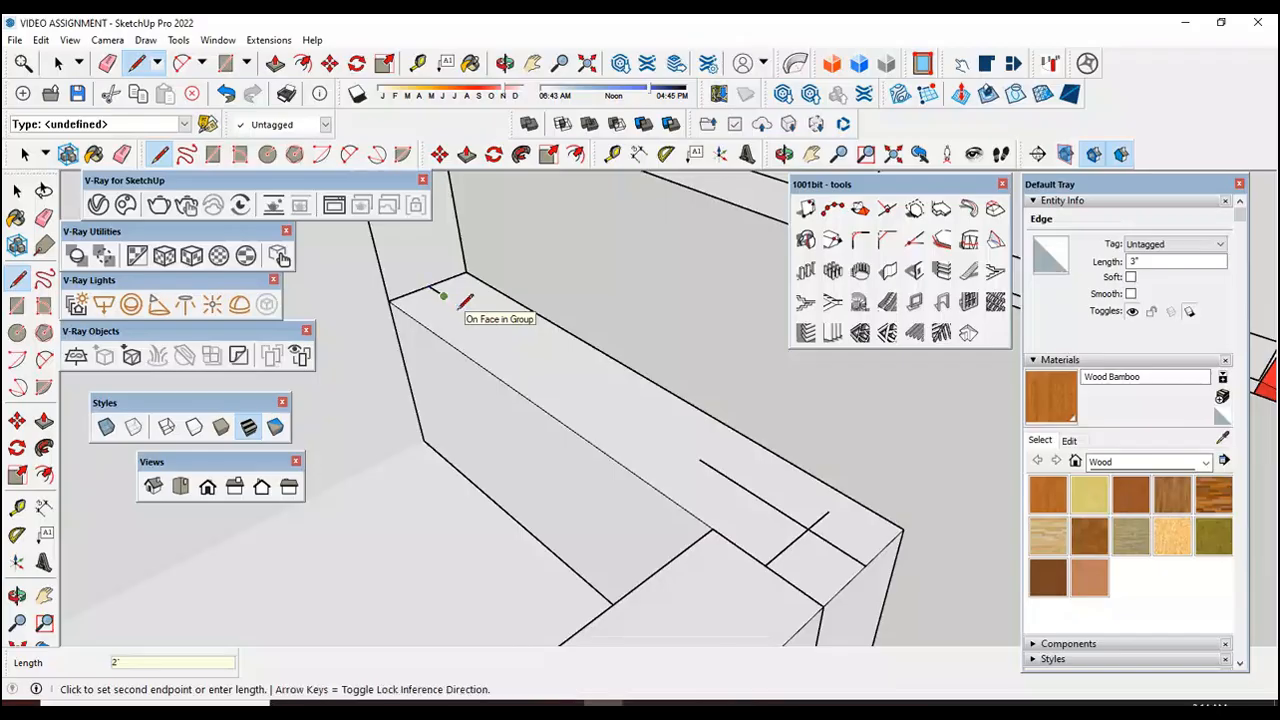
{"action": "key", "text": "Escape"}
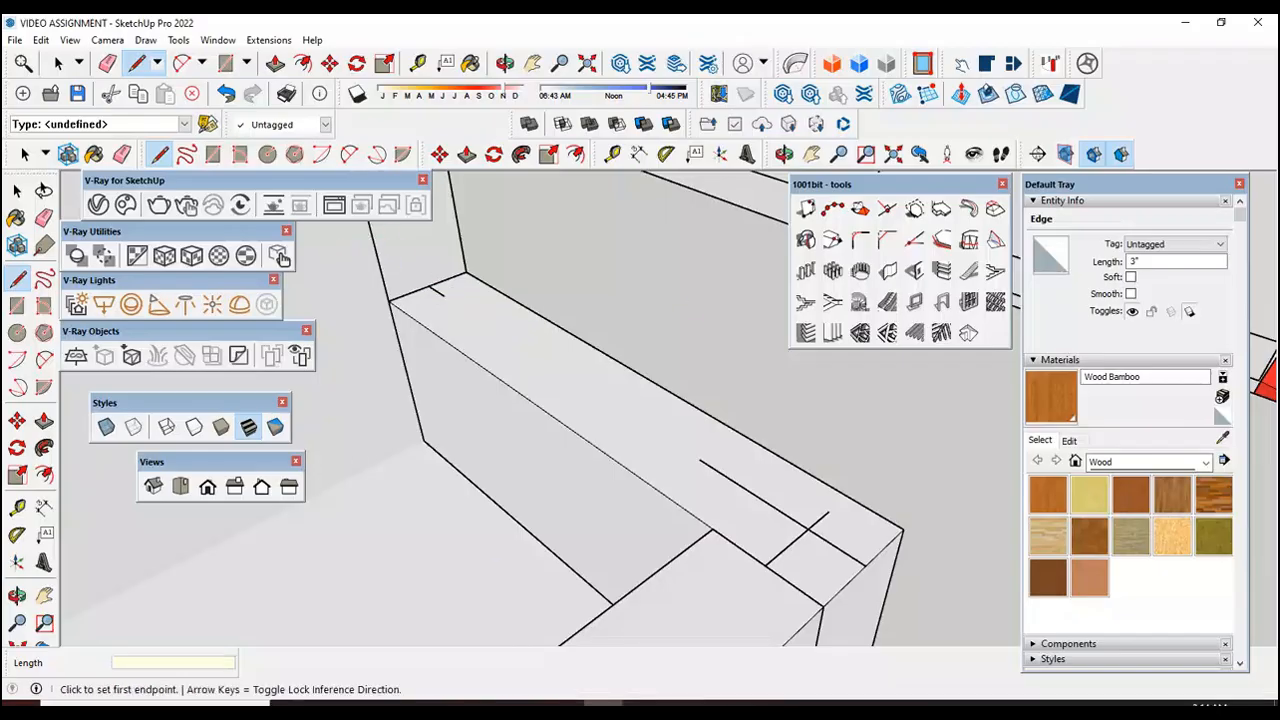
Step: Draw a 2" line along the top of the long side edge wall, starting at the midpoint of its end at the house wall
{"action": "scroll", "coordinate": [428, 280], "scroll_direction": "up", "scroll_amount": 3}
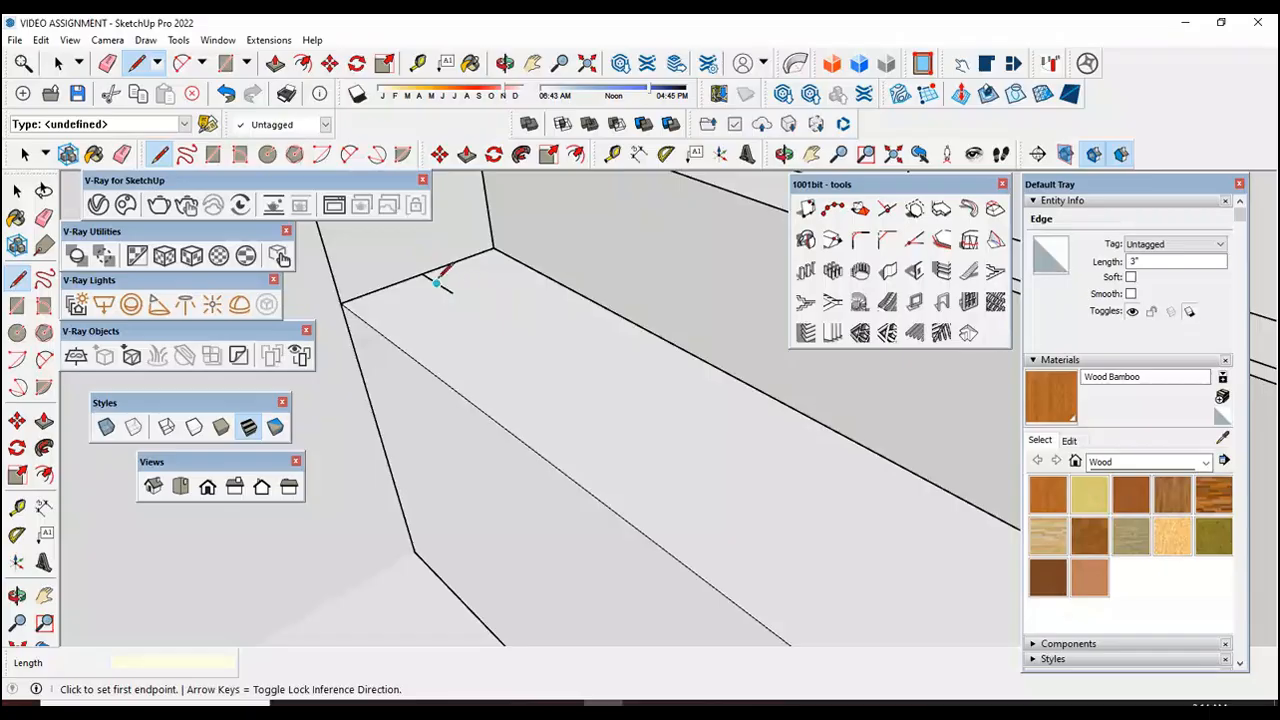
{"action": "middle_click_drag", "start_coordinate": [491, 302], "coordinate": [672, 290]}
{"action": "scroll", "coordinate": [672, 290], "scroll_direction": "down", "scroll_amount": 8}
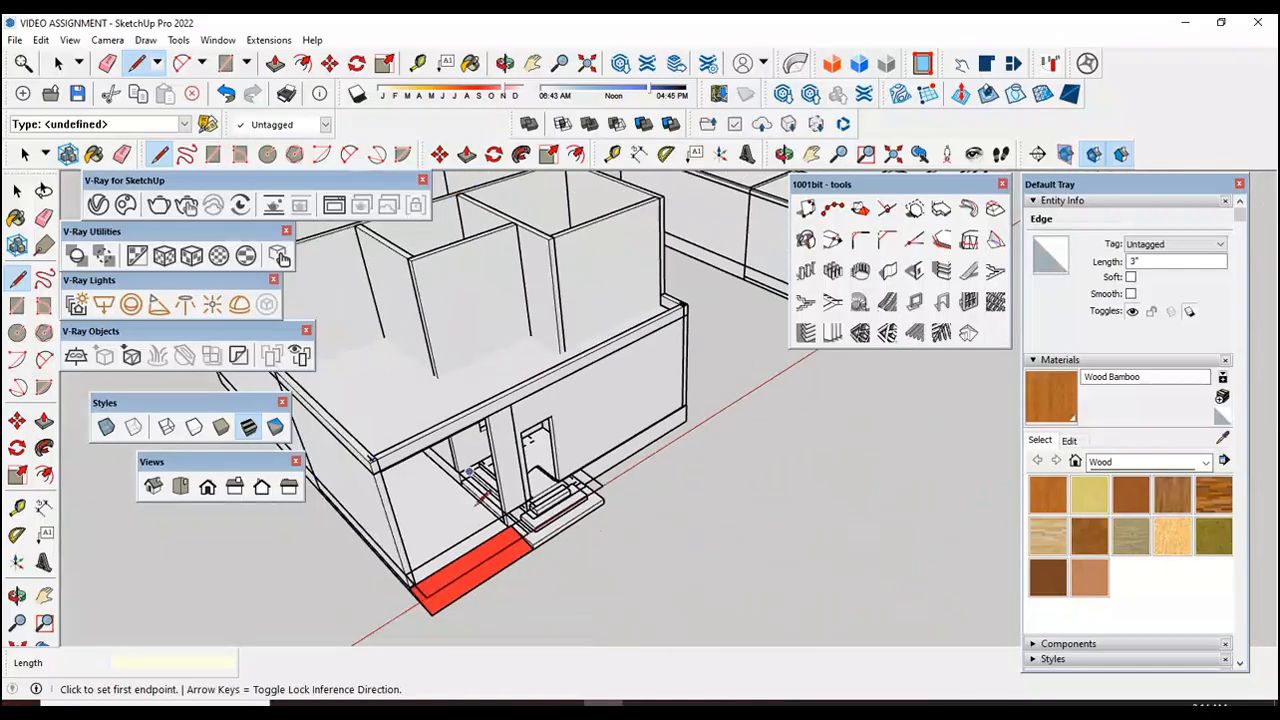
{"action": "middle_click_drag", "start_coordinate": [583, 370], "coordinate": [759, 482]}
{"action": "scroll", "coordinate": [438, 410], "scroll_direction": "up", "scroll_amount": 5}
{"action": "scroll", "coordinate": [438, 407], "scroll_direction": "up", "scroll_amount": 5}
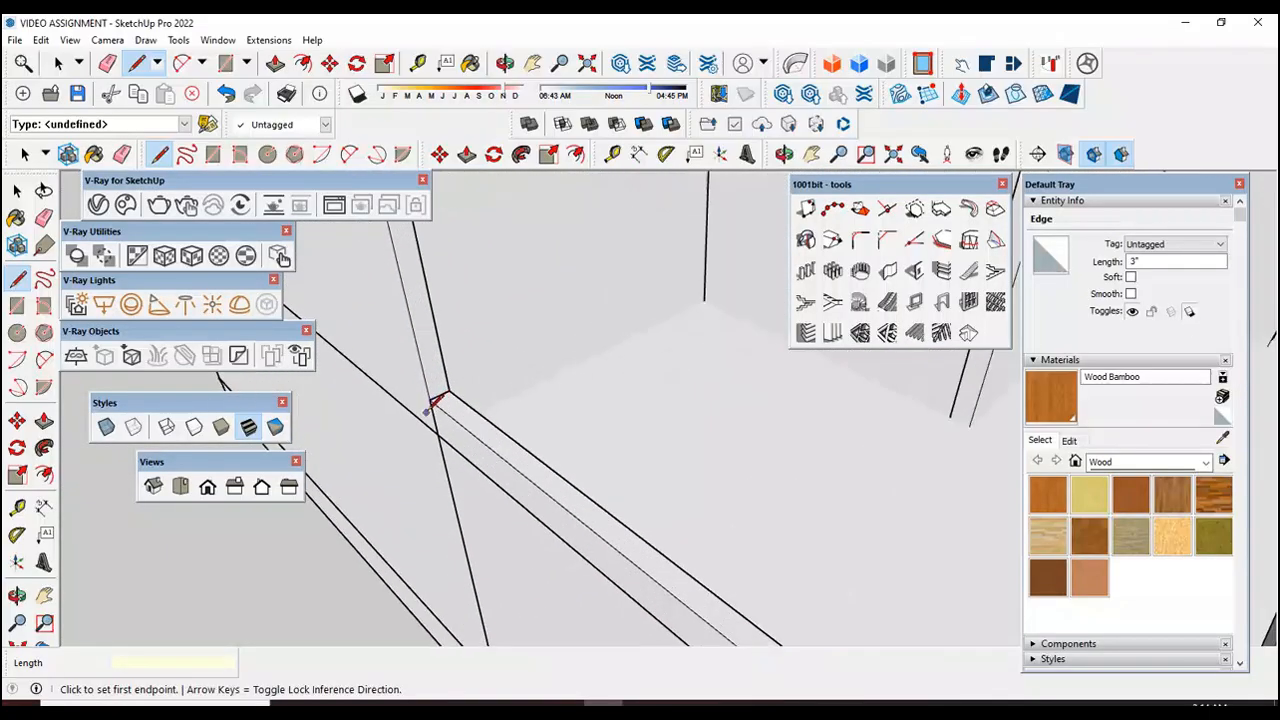
{"action": "scroll", "coordinate": [446, 386], "scroll_direction": "up", "scroll_amount": 1}
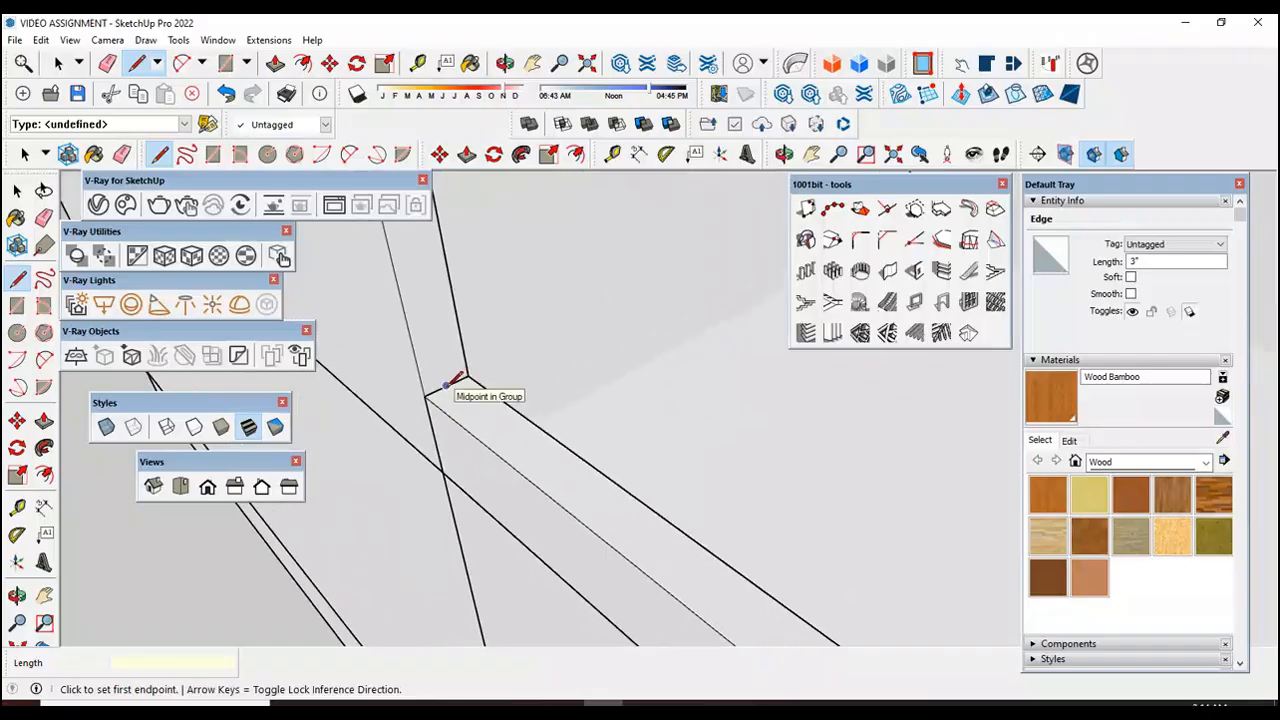
{"action": "left_click", "coordinate": [446, 386]}
{"action": "scroll", "coordinate": [470, 400], "scroll_direction": "up", "scroll_amount": 1}
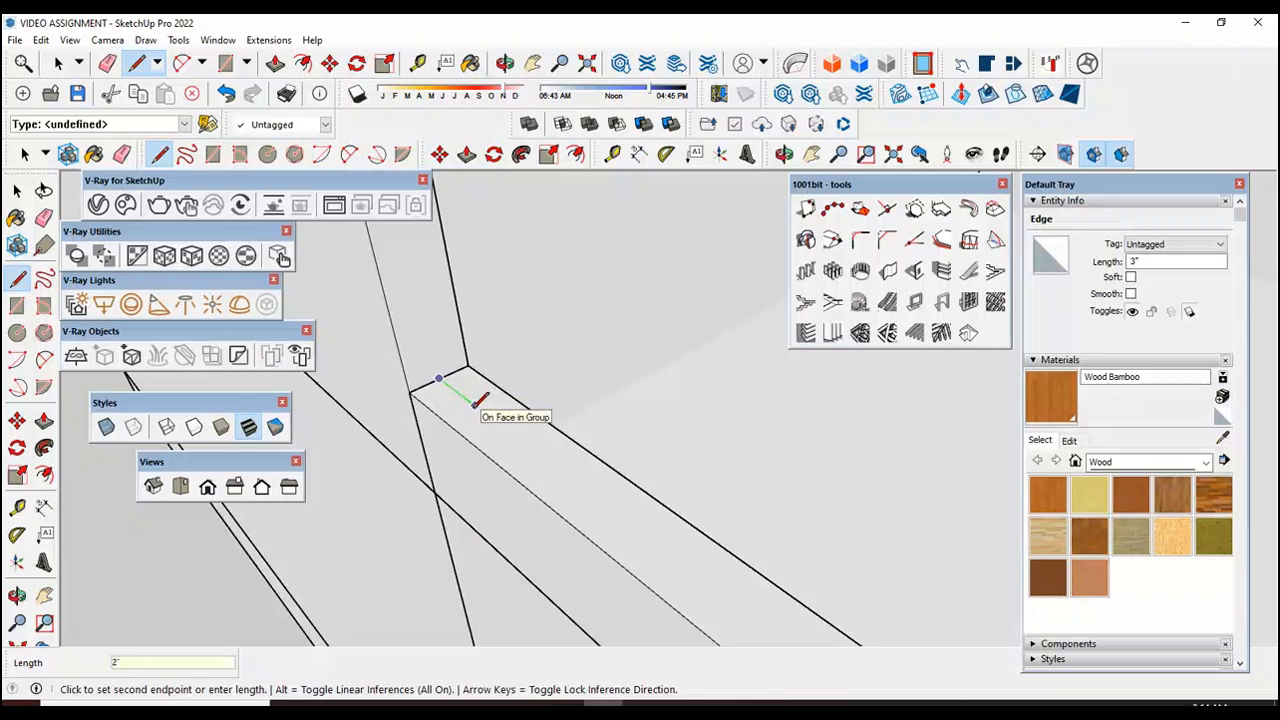
{"action": "key", "text": "Return"}
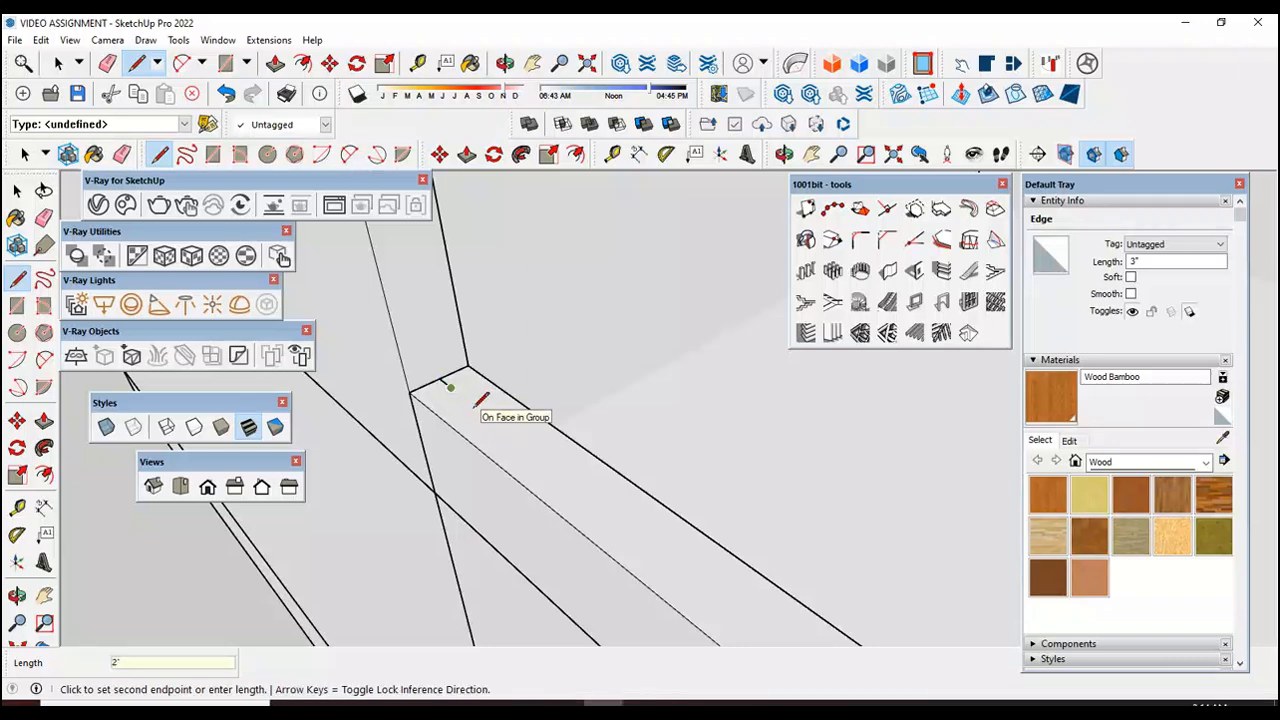
{"action": "key", "text": "space"}
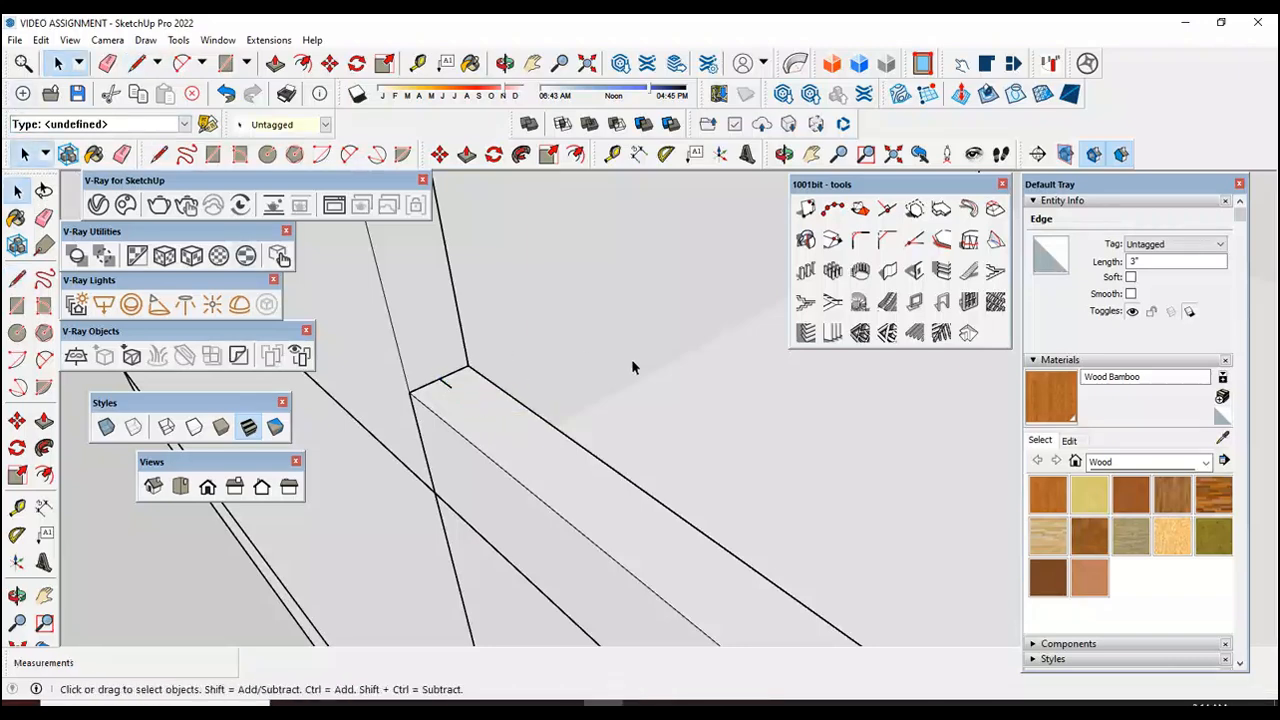
Step: Start a Type A MAJ Rail, 36" high with 0" offsets, placing the first pole at the free end of the long side wall's 2" line
{"action": "scroll", "coordinate": [632, 363], "scroll_direction": "down", "scroll_amount": 3}
{"action": "left_click", "coordinate": [281, 558]}
{"action": "scroll", "coordinate": [531, 399], "scroll_direction": "up", "scroll_amount": 2}
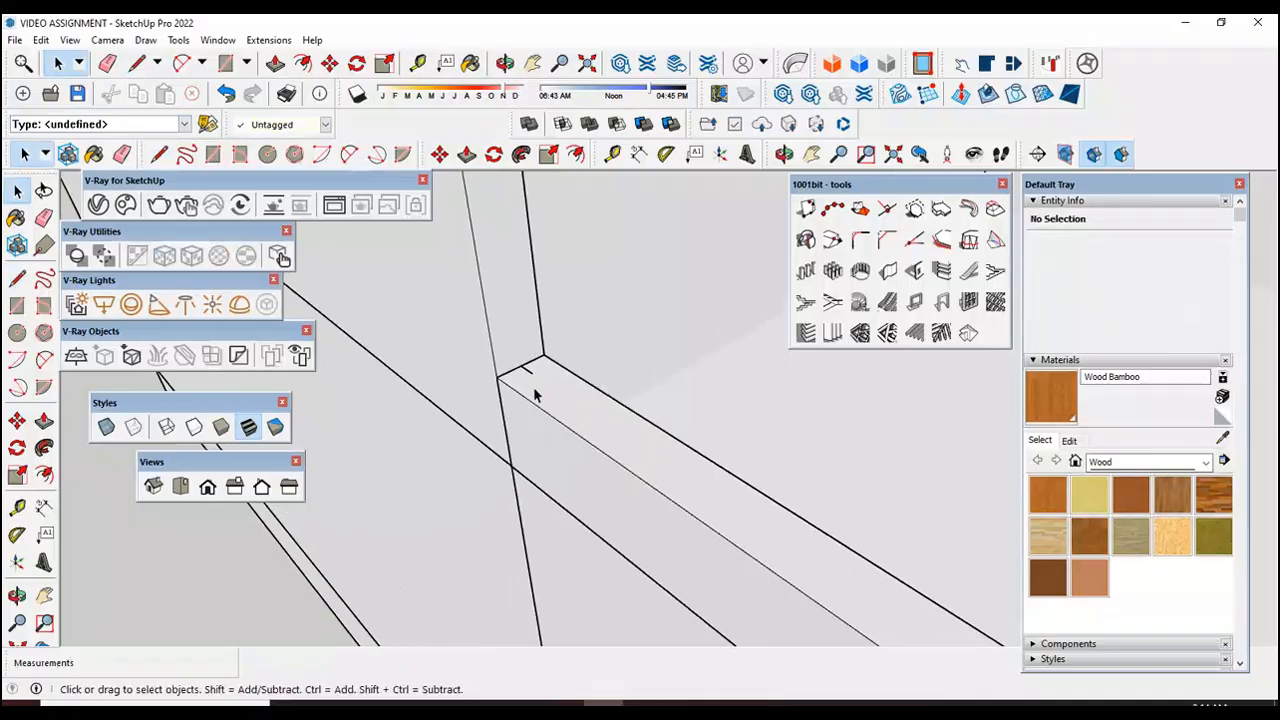
{"action": "scroll", "coordinate": [449, 372], "scroll_direction": "down", "scroll_amount": 4}
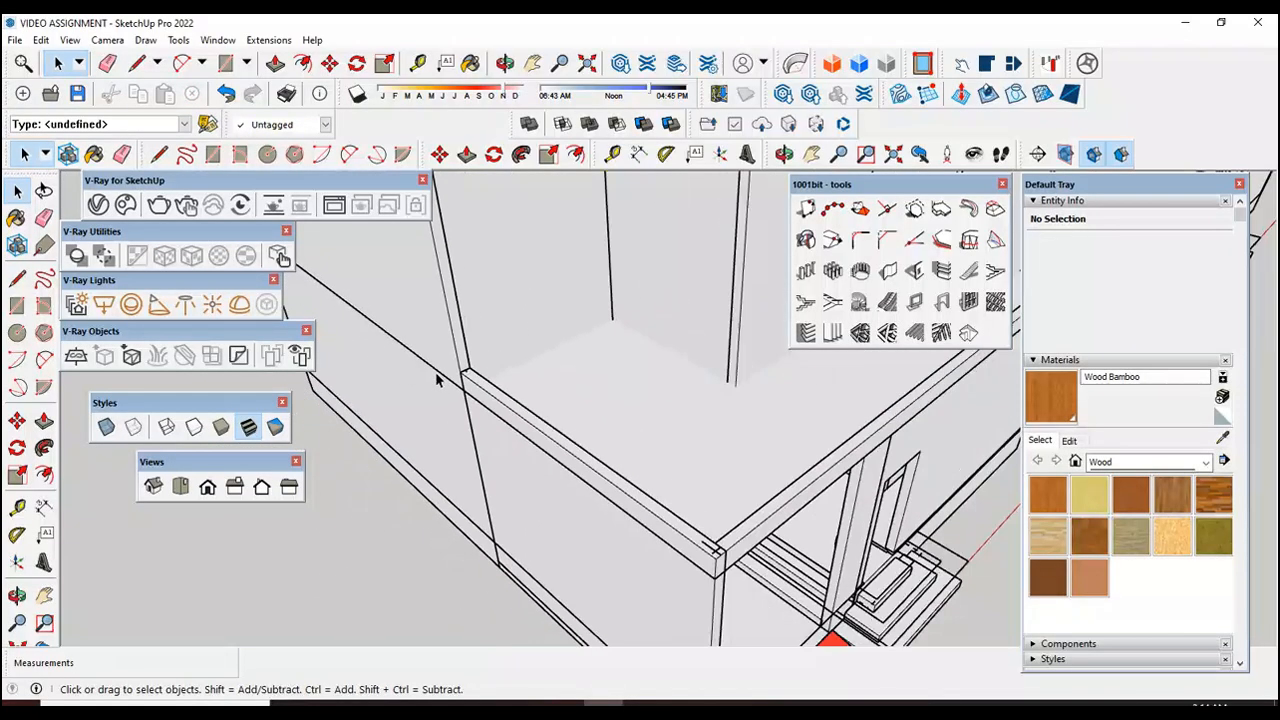
{"action": "left_click", "coordinate": [268, 40]}
{"action": "left_click", "coordinate": [290, 175]}
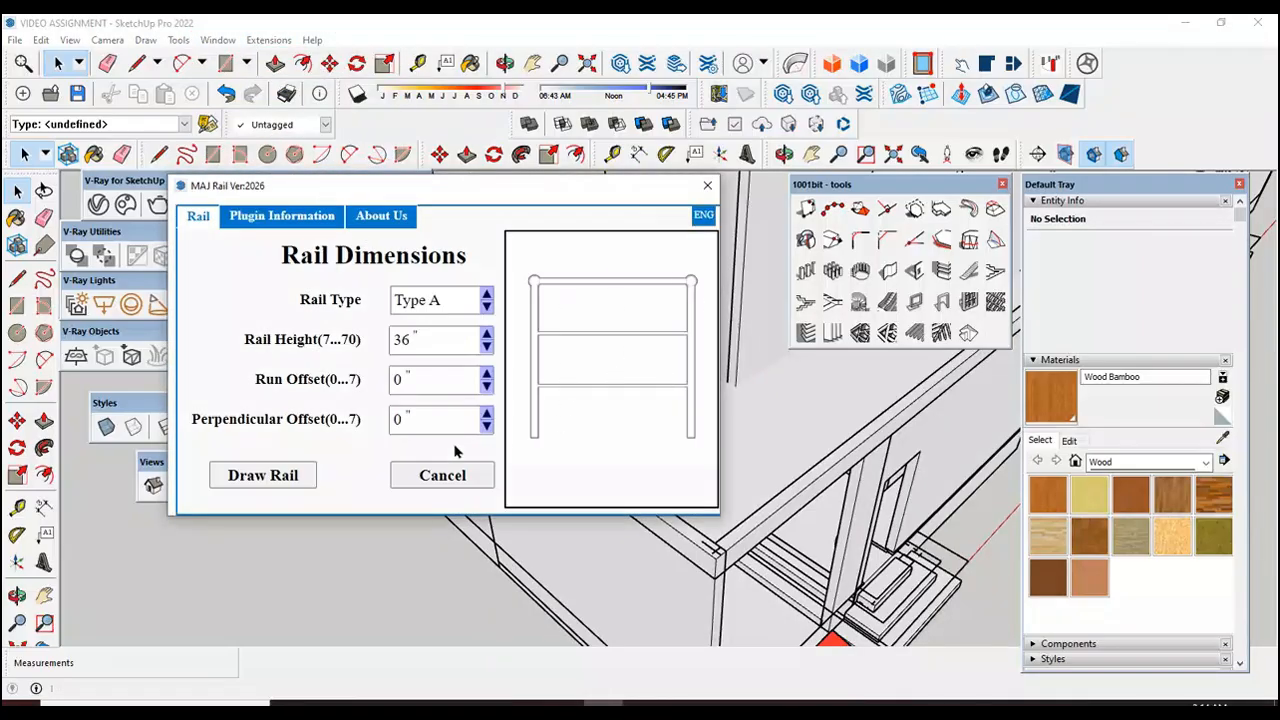
{"action": "left_click", "coordinate": [403, 381]}
{"action": "left_click", "coordinate": [263, 476]}
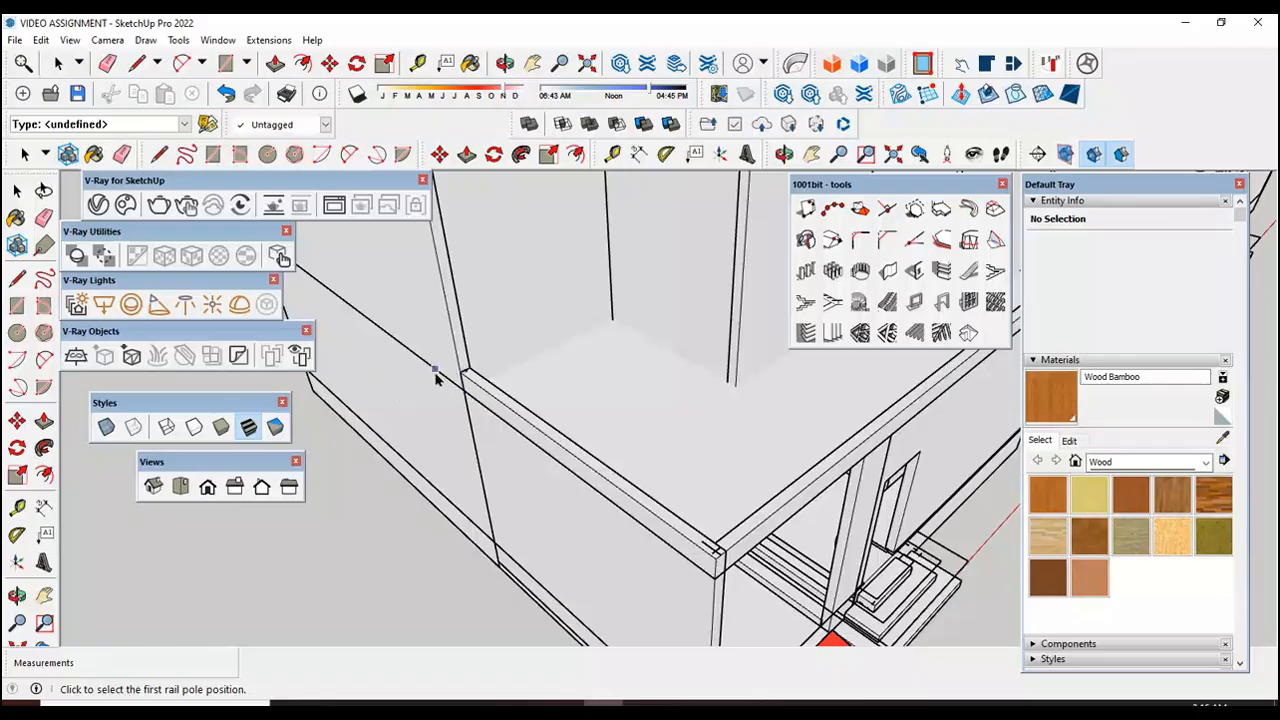
{"action": "scroll", "coordinate": [460, 366], "scroll_direction": "up", "scroll_amount": 5}
{"action": "scroll", "coordinate": [472, 400], "scroll_direction": "up", "scroll_amount": 2}
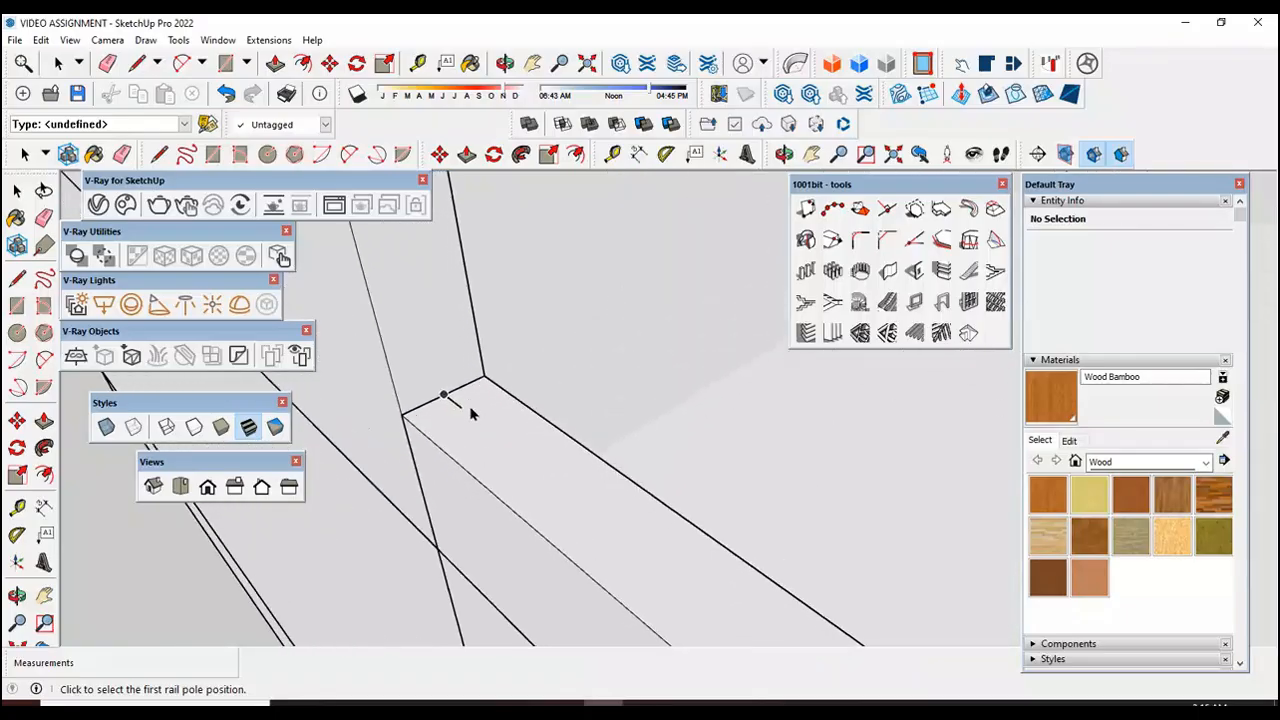
{"action": "left_click", "coordinate": [462, 412]}
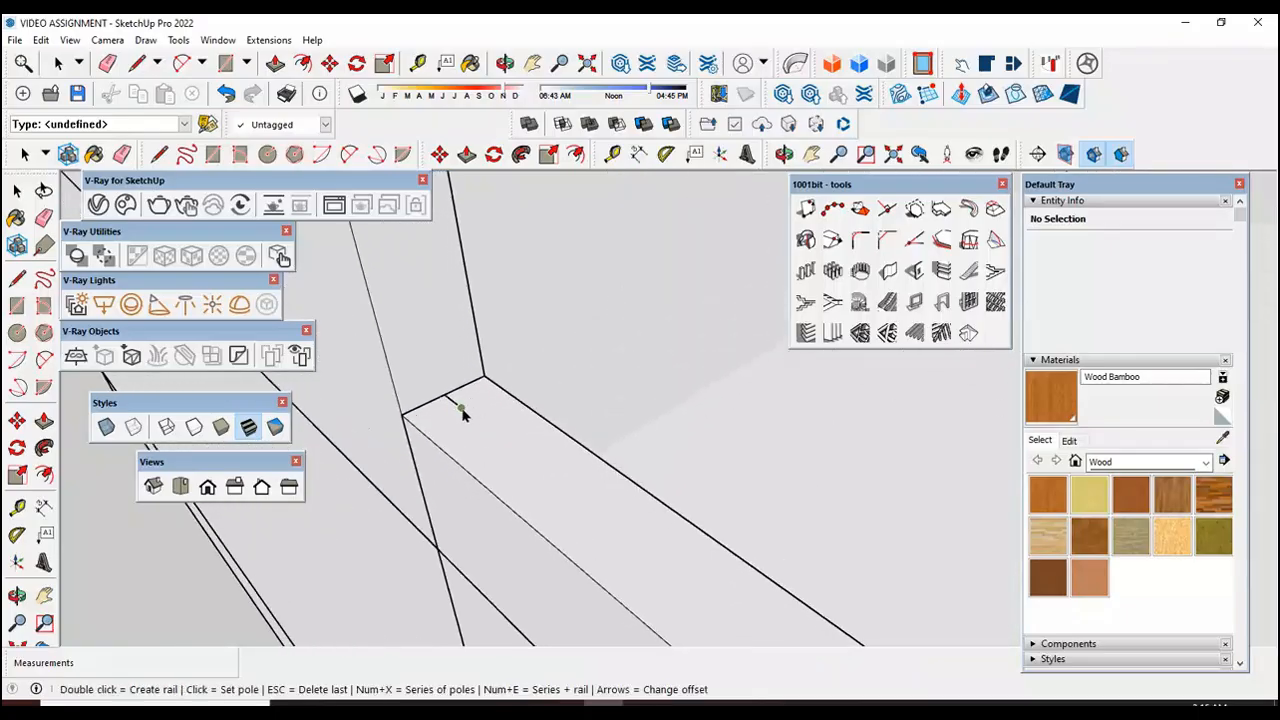
{"action": "scroll", "coordinate": [506, 440], "scroll_direction": "down", "scroll_amount": 3}
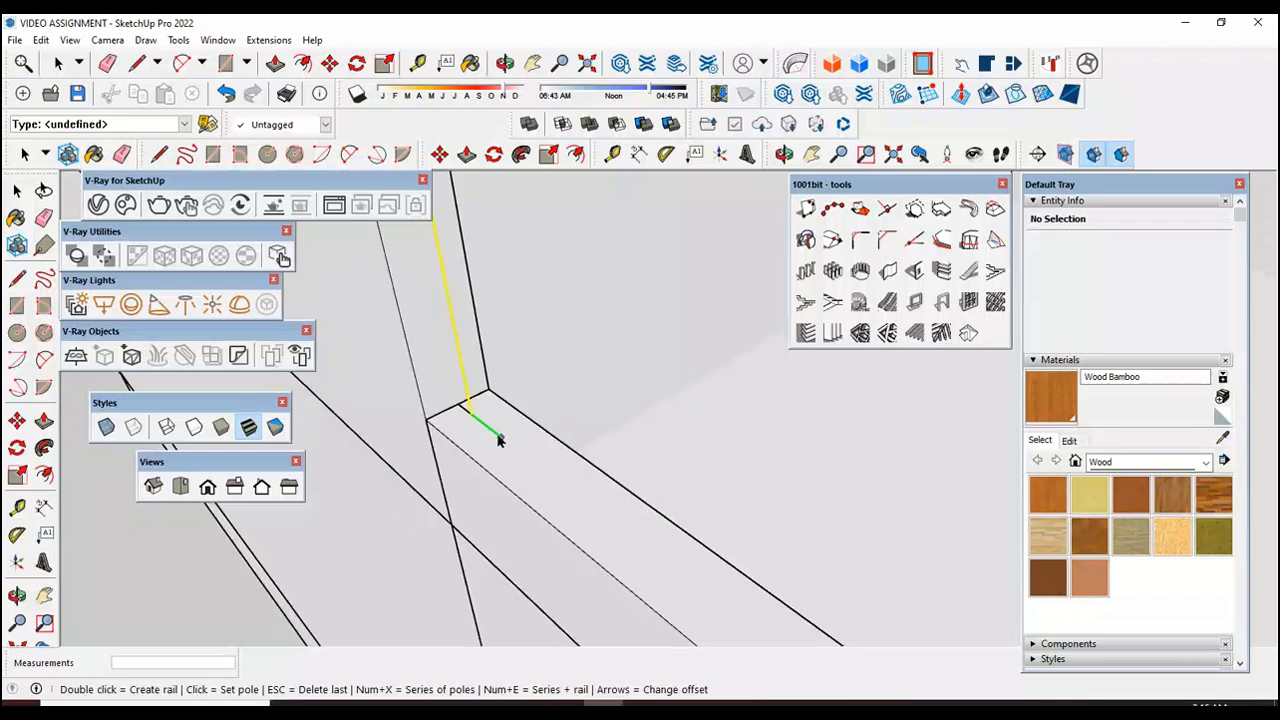
{"action": "scroll", "coordinate": [423, 387], "scroll_direction": "down", "scroll_amount": 5}
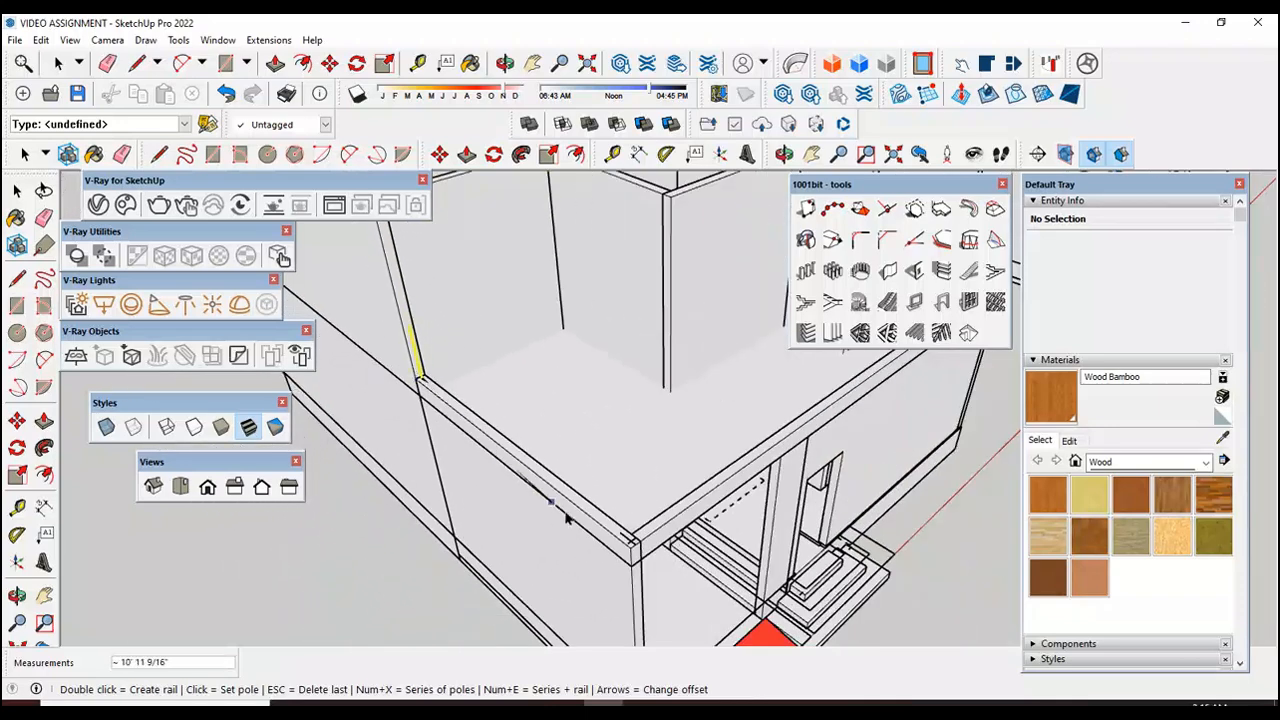
{"action": "scroll", "coordinate": [614, 545], "scroll_direction": "up", "scroll_amount": 5}
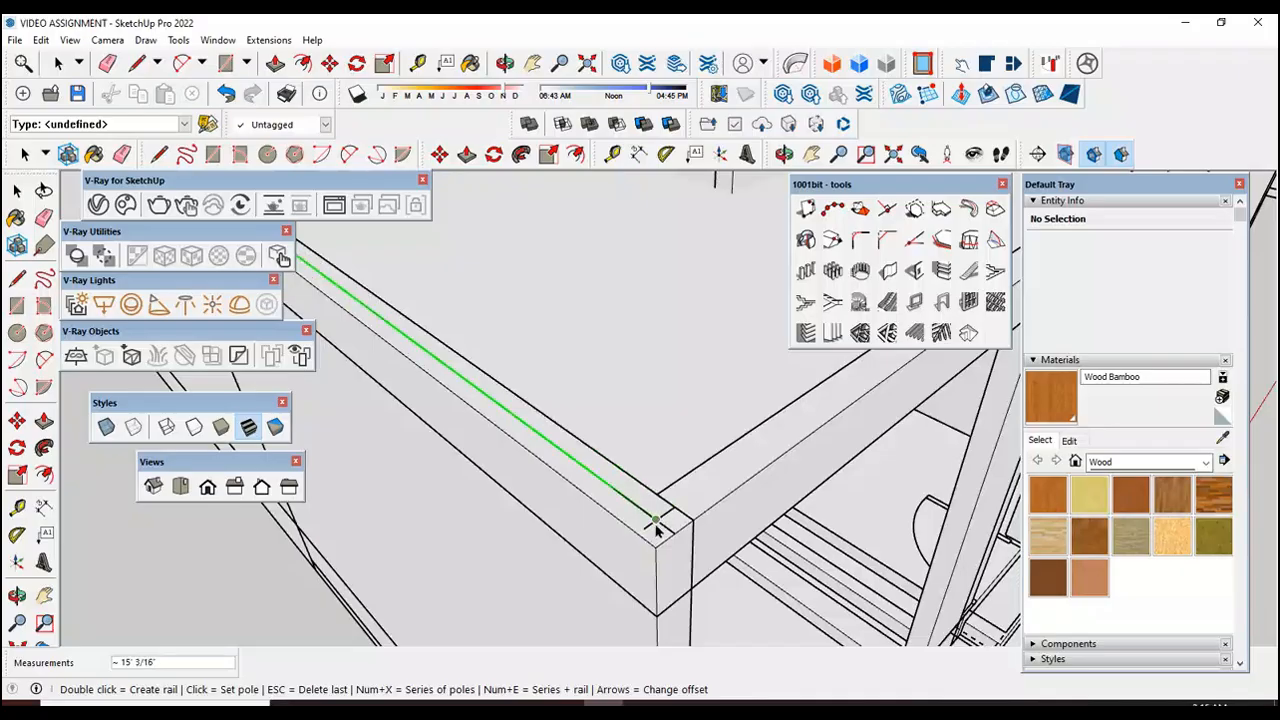
{"action": "scroll", "coordinate": [656, 525], "scroll_direction": "down", "scroll_amount": 5}
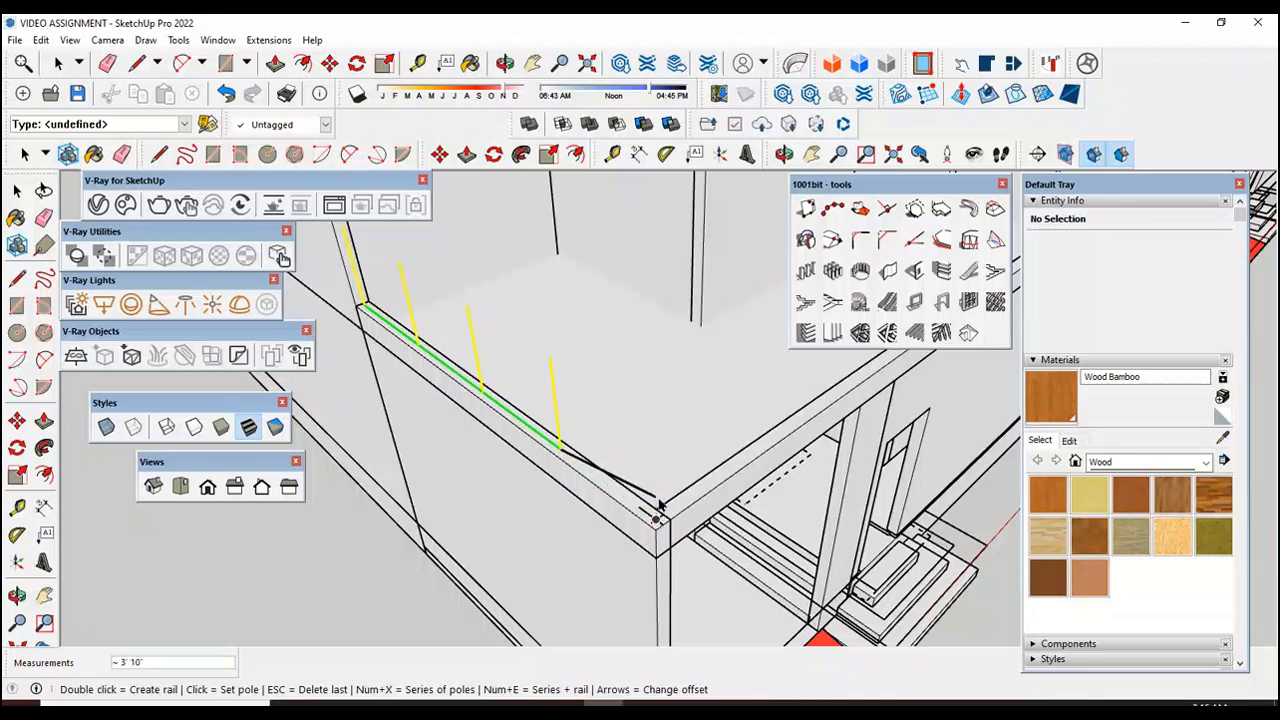
{"action": "key", "text": "Escape"}
{"action": "key", "text": "Escape"}
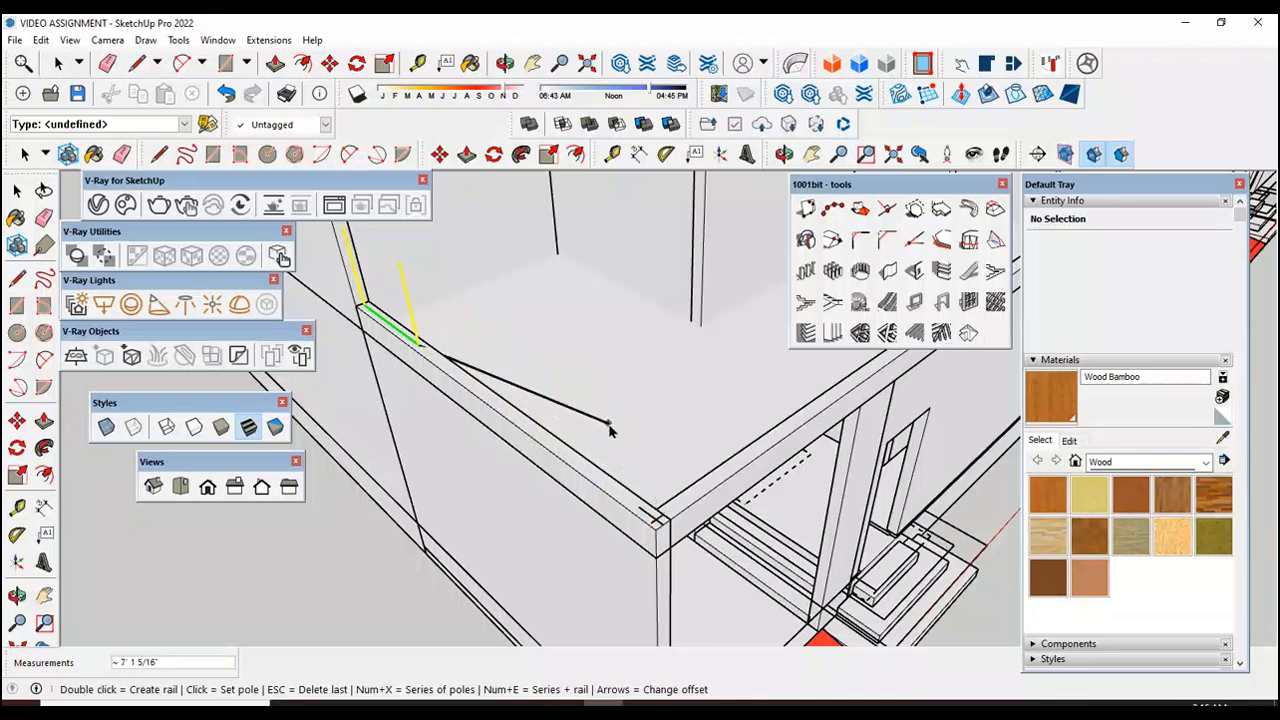
{"action": "key", "text": "Escape"}
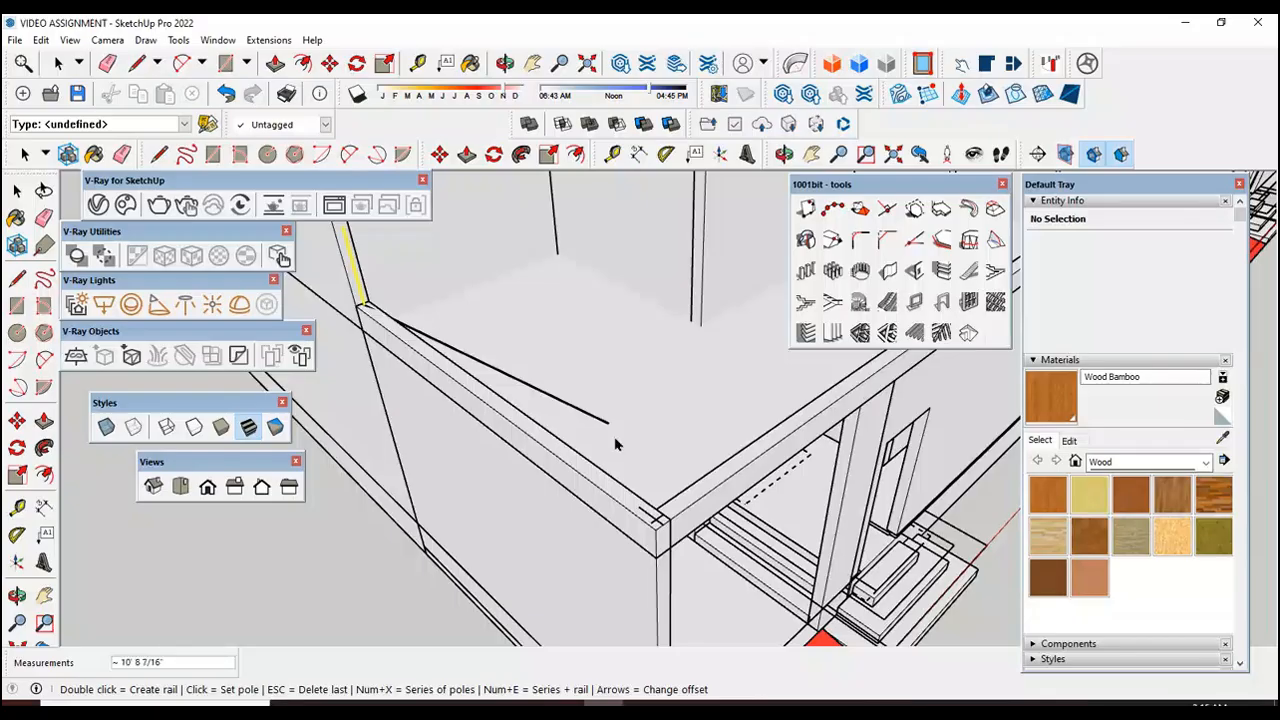
Step: Add a series of 5 rail poles along the long side edge wall up to the line intersection at its front corner
{"action": "scroll", "coordinate": [658, 525], "scroll_direction": "up", "scroll_amount": 1}
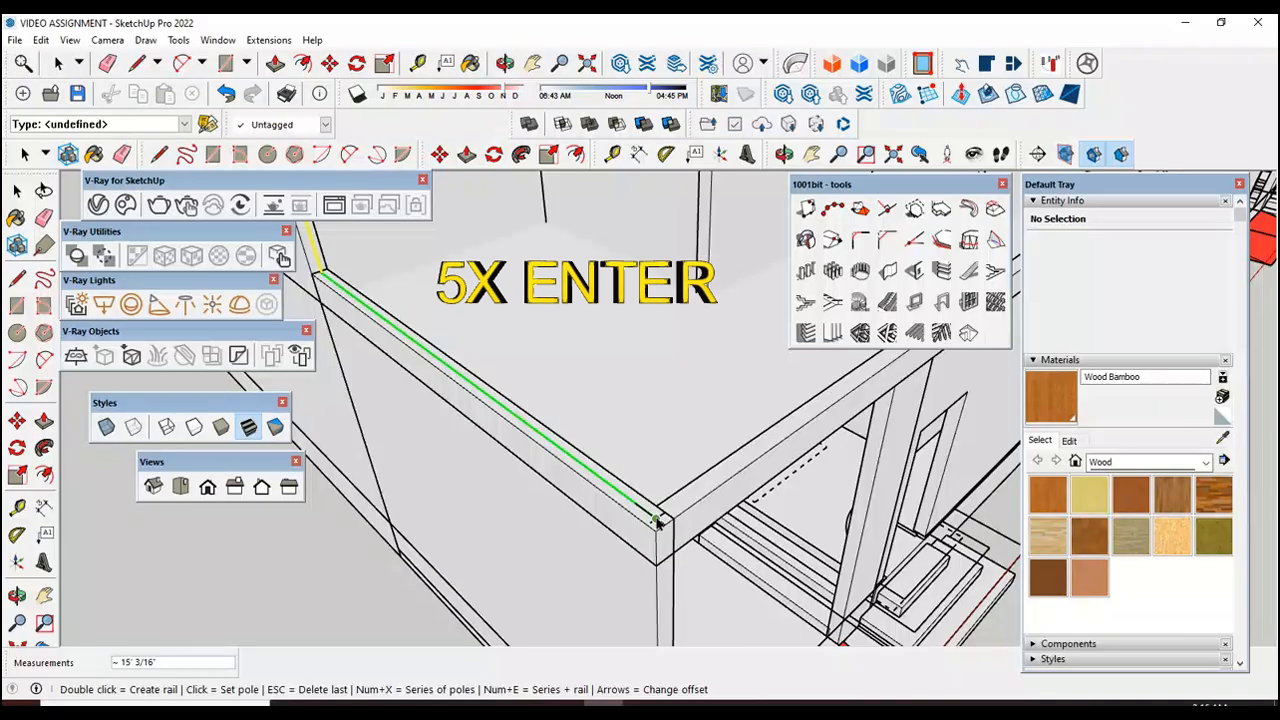
{"action": "type", "text": "5x"}
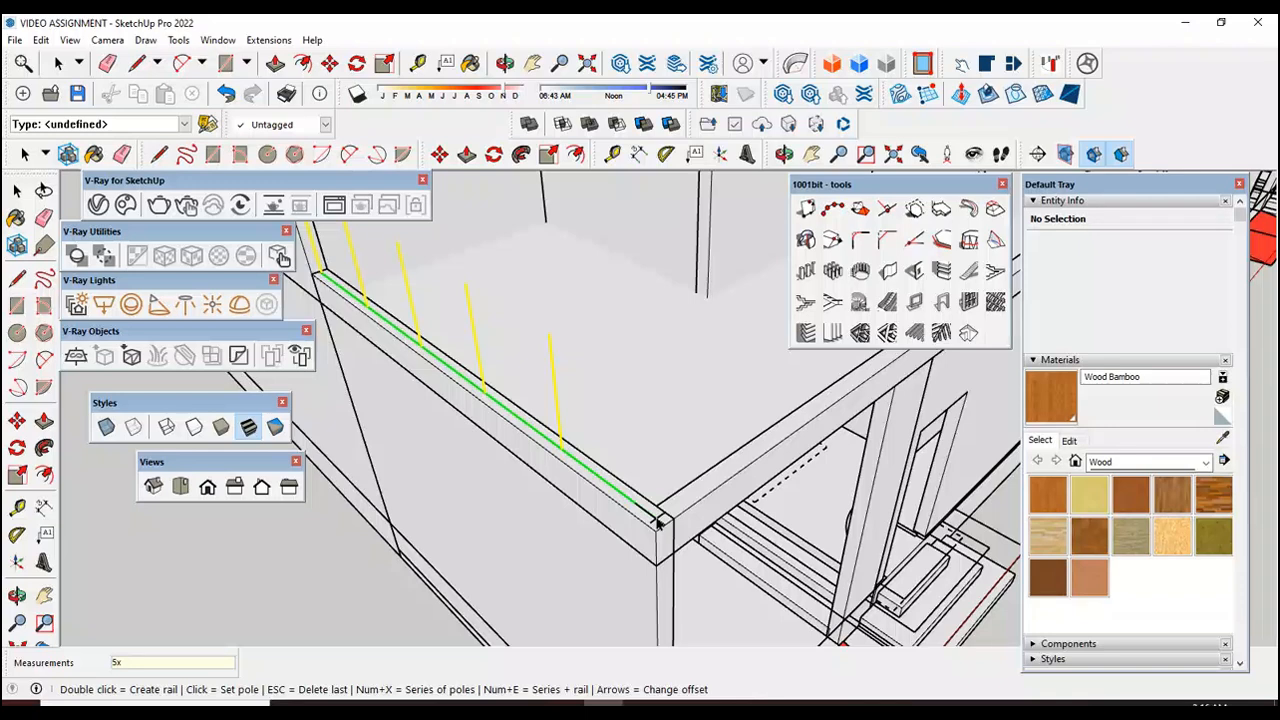
{"action": "scroll", "coordinate": [657, 522], "scroll_direction": "up", "scroll_amount": 2}
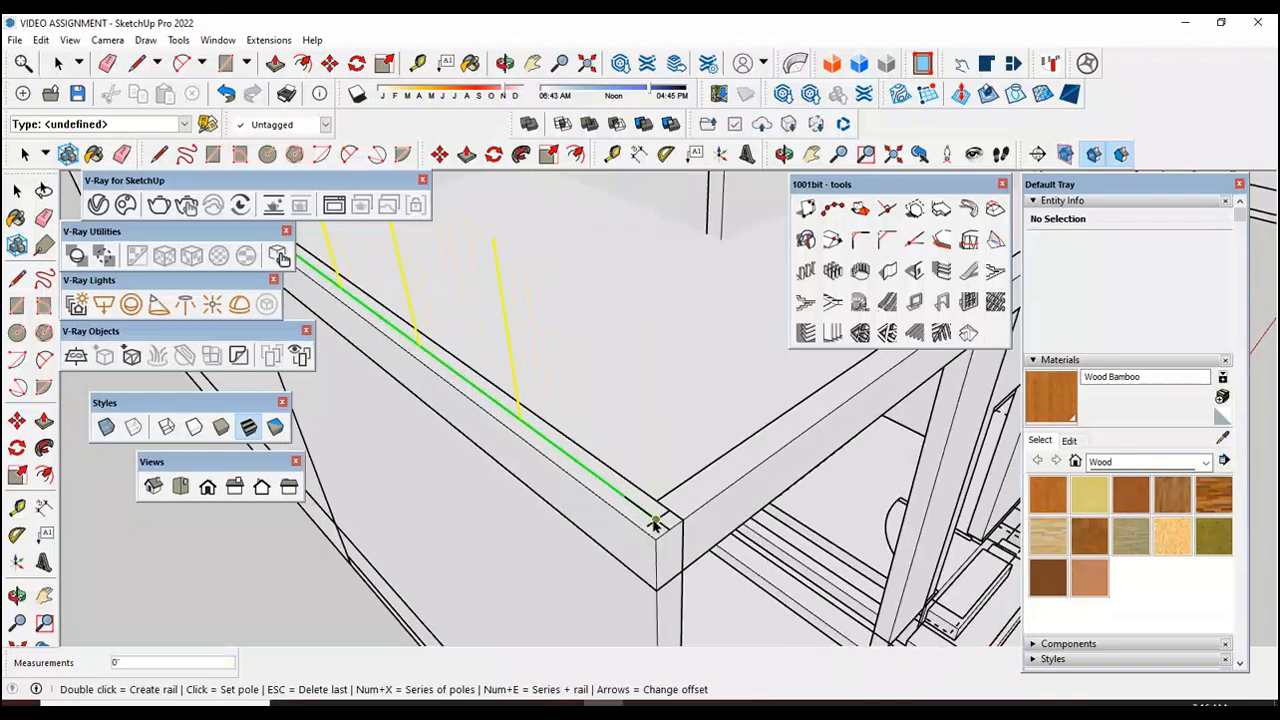
Step: Add a series of 10 rail poles along the front edge wall up to the line intersection at the short side wall's corner
{"action": "scroll", "coordinate": [648, 530], "scroll_direction": "down", "scroll_amount": 6}
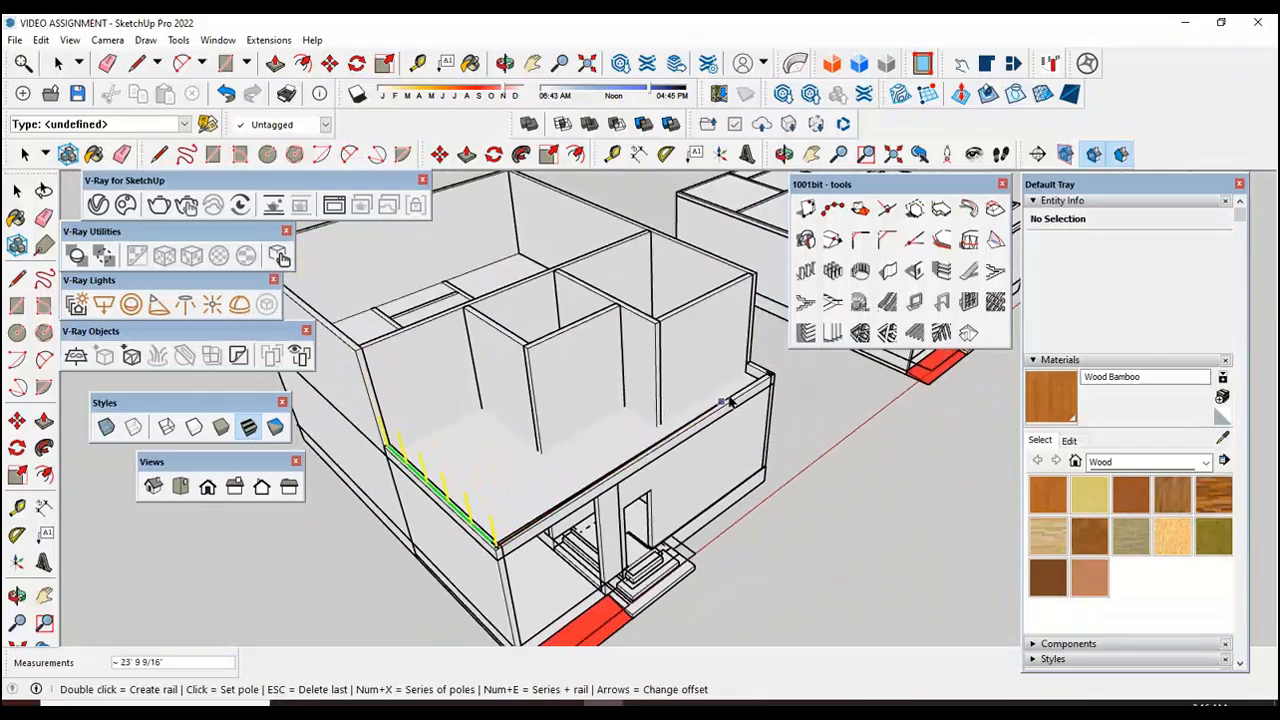
{"action": "scroll", "coordinate": [780, 368], "scroll_direction": "up", "scroll_amount": 5}
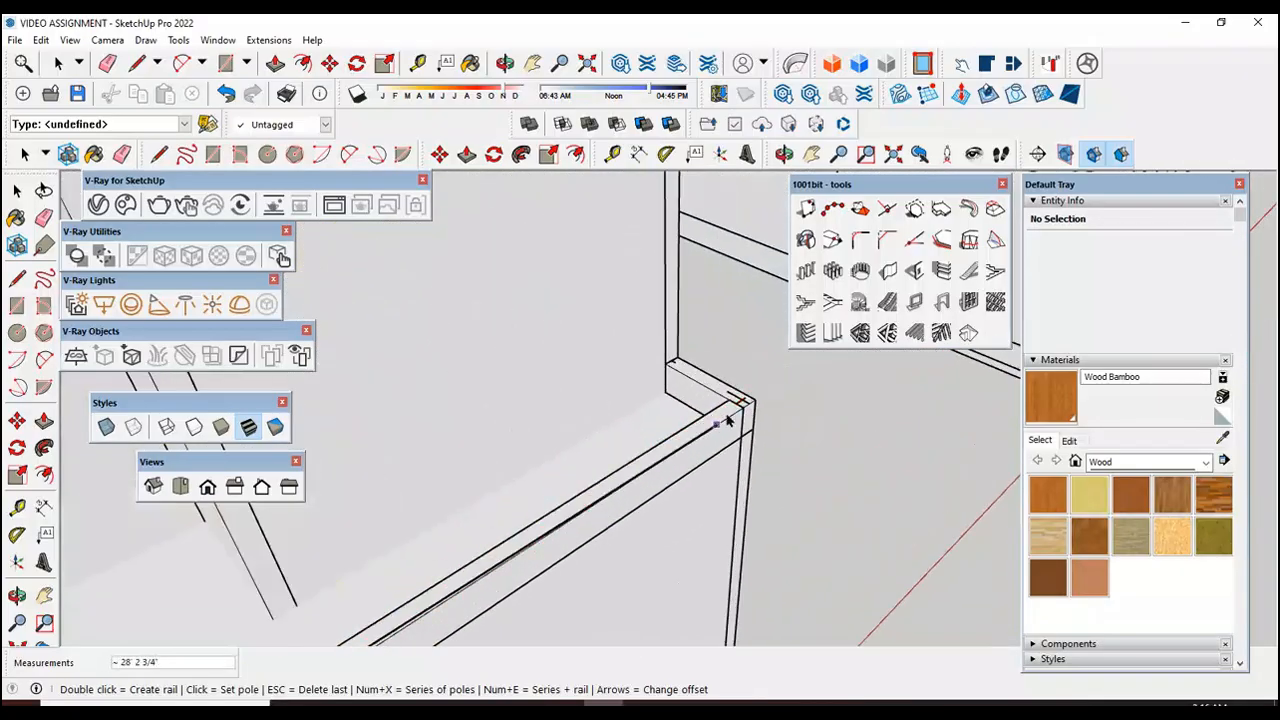
{"action": "scroll", "coordinate": [757, 394], "scroll_direction": "up", "scroll_amount": 5}
{"action": "scroll", "coordinate": [725, 420], "scroll_direction": "down", "scroll_amount": 2}
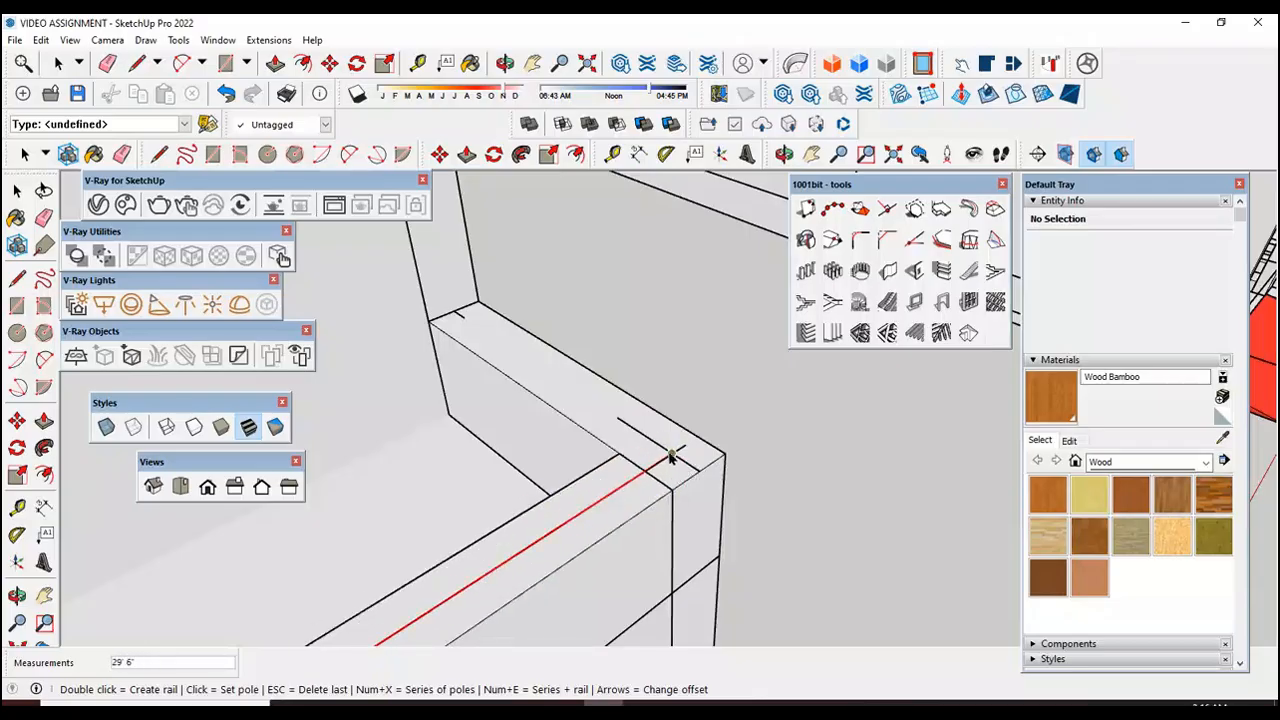
{"action": "scroll", "coordinate": [678, 453], "scroll_direction": "down", "scroll_amount": 1}
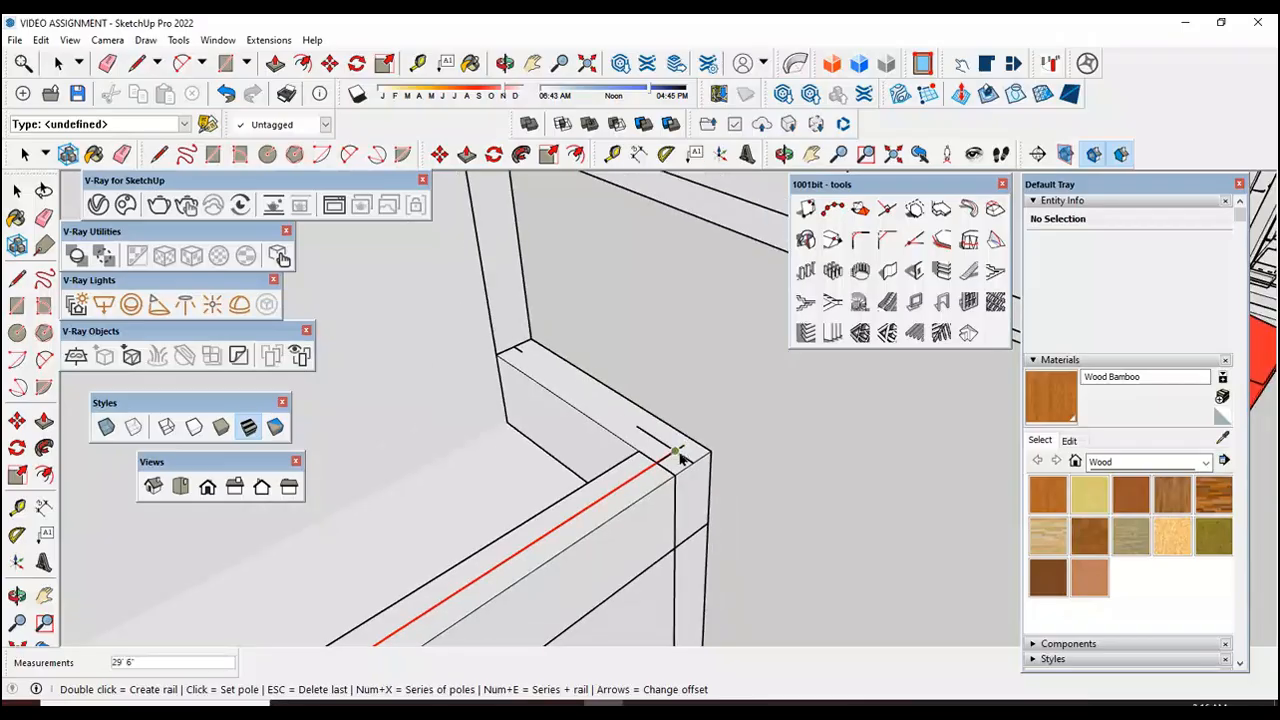
{"action": "scroll", "coordinate": [678, 455], "scroll_direction": "down", "scroll_amount": 1}
{"action": "scroll", "coordinate": [676, 455], "scroll_direction": "down", "scroll_amount": 4}
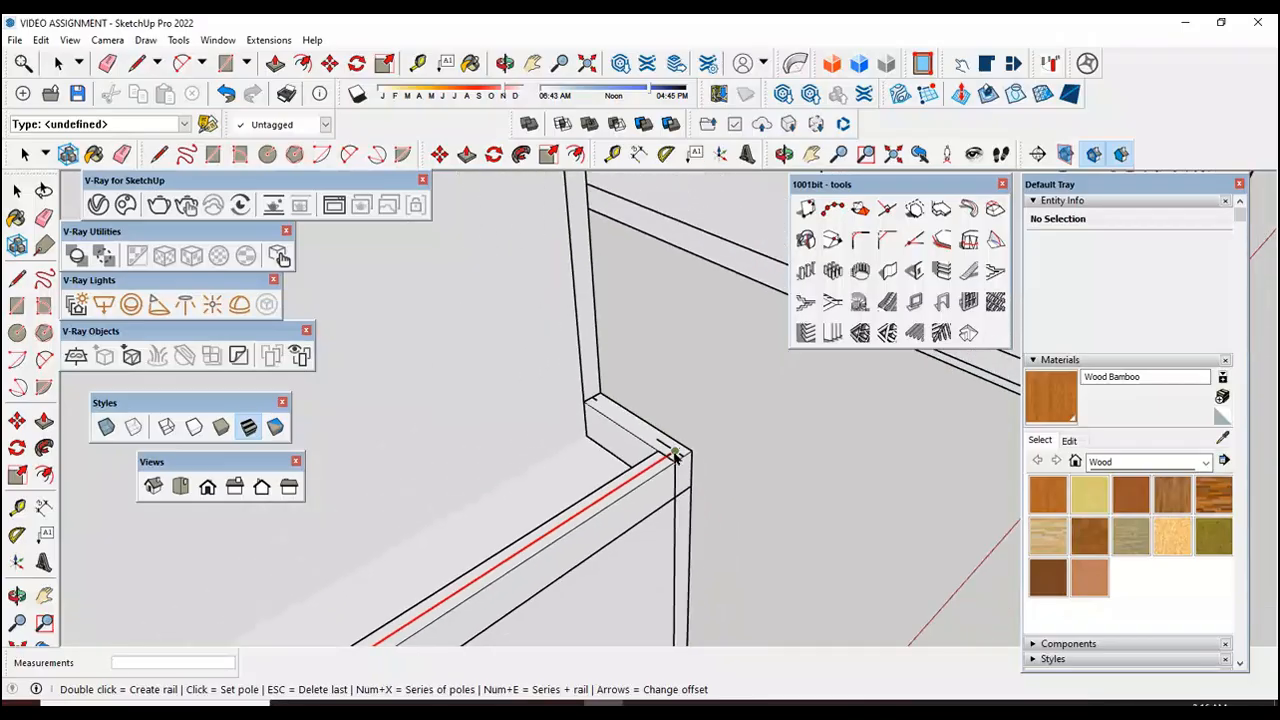
{"action": "scroll", "coordinate": [676, 455], "scroll_direction": "down", "scroll_amount": 2}
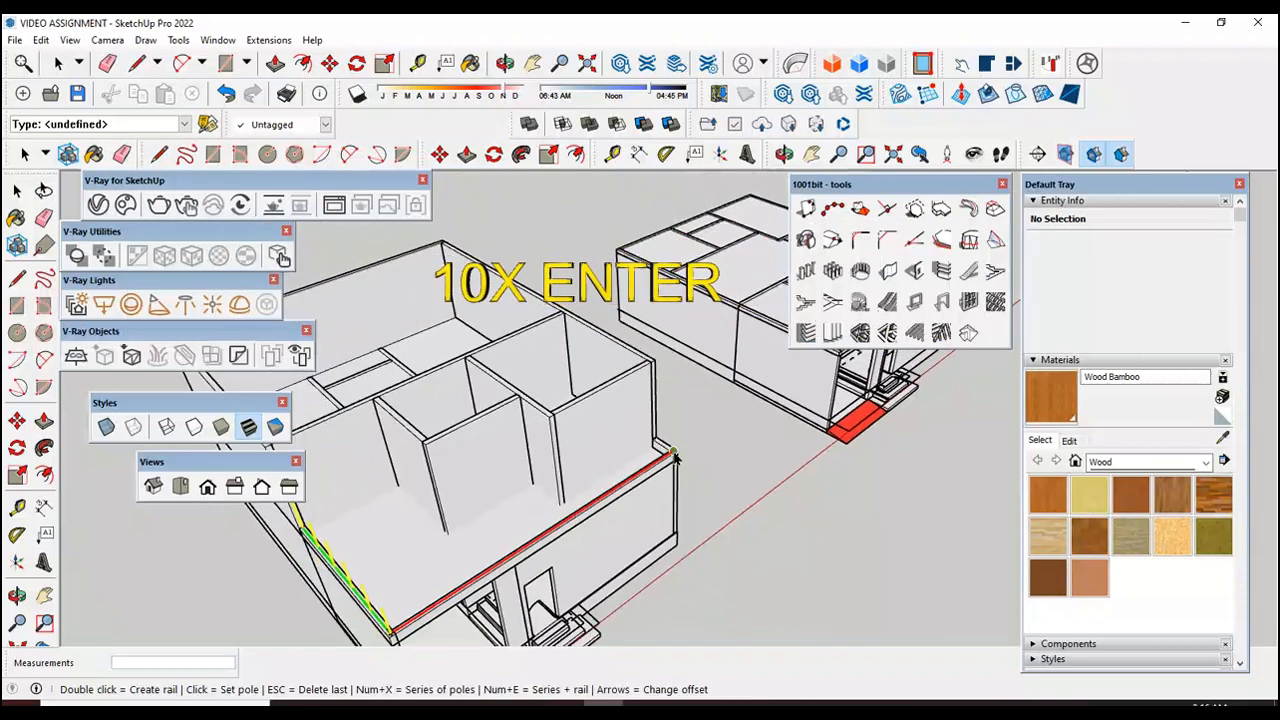
{"action": "scroll", "coordinate": [676, 455], "scroll_direction": "up", "scroll_amount": 5}
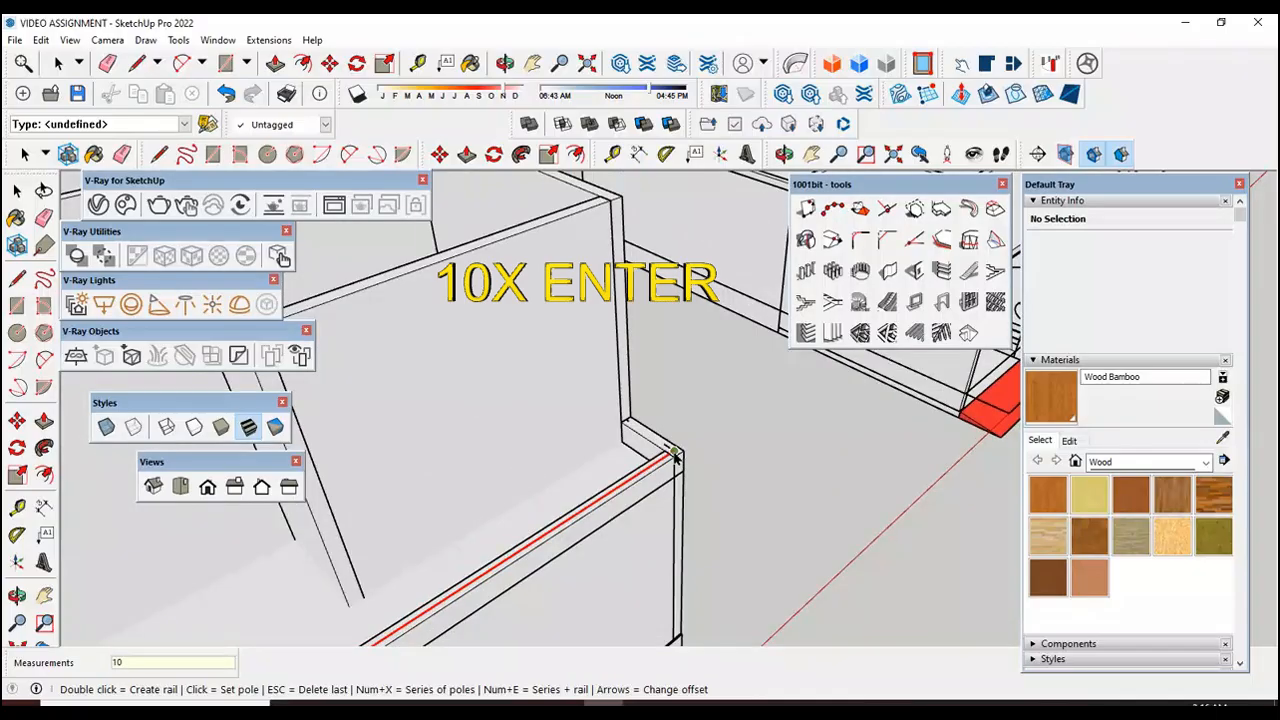
{"action": "scroll", "coordinate": [676, 455], "scroll_direction": "down", "scroll_amount": 3}
{"action": "key", "text": "Return"}
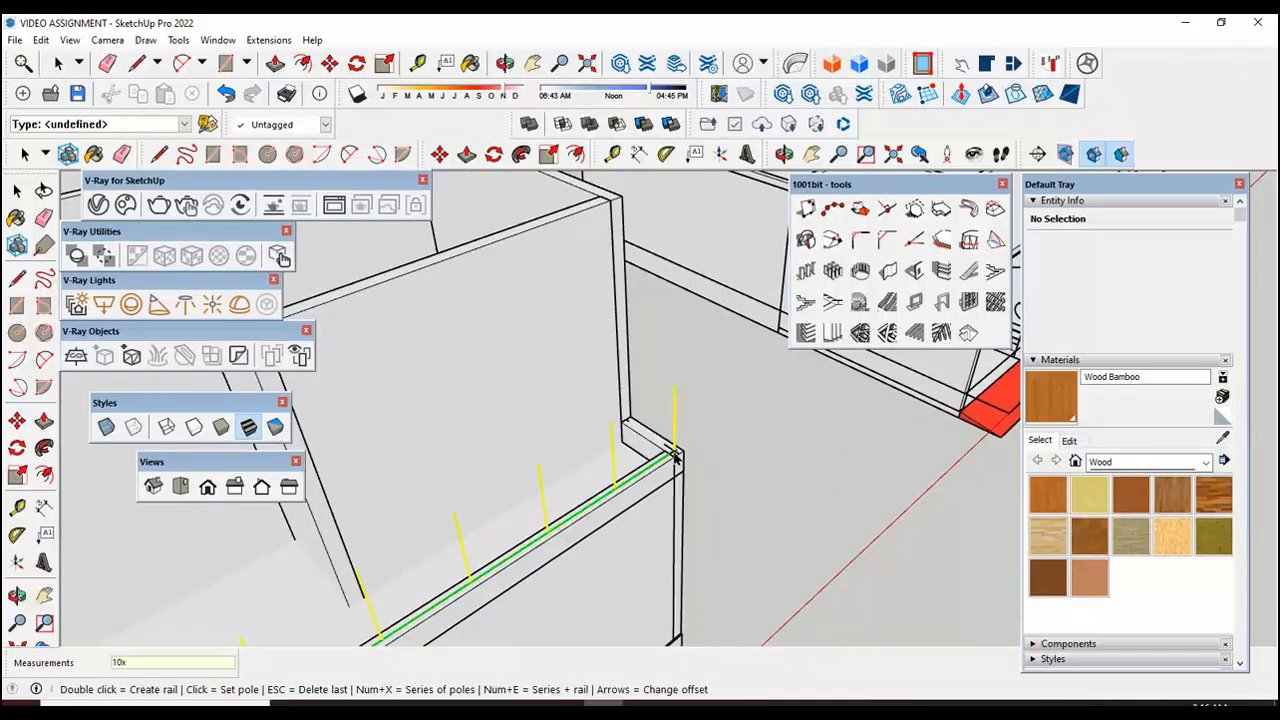
{"action": "scroll", "coordinate": [676, 455], "scroll_direction": "down", "scroll_amount": 3}
{"action": "scroll", "coordinate": [676, 455], "scroll_direction": "up", "scroll_amount": 4}
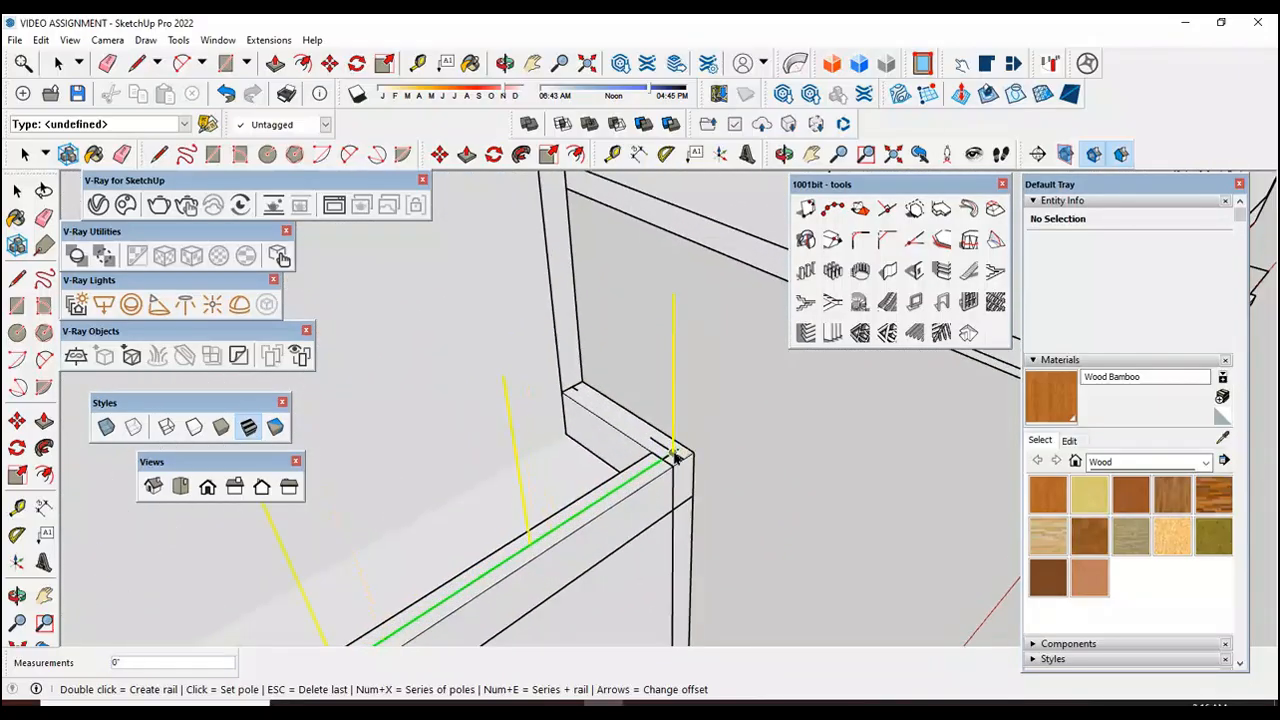
Step: Place the last rail pole at the free end of the short side wall's 2" line, create the railing and leave the rail tool
{"action": "left_click", "coordinate": [675, 456]}
{"action": "scroll", "coordinate": [575, 392], "scroll_direction": "up", "scroll_amount": 3}
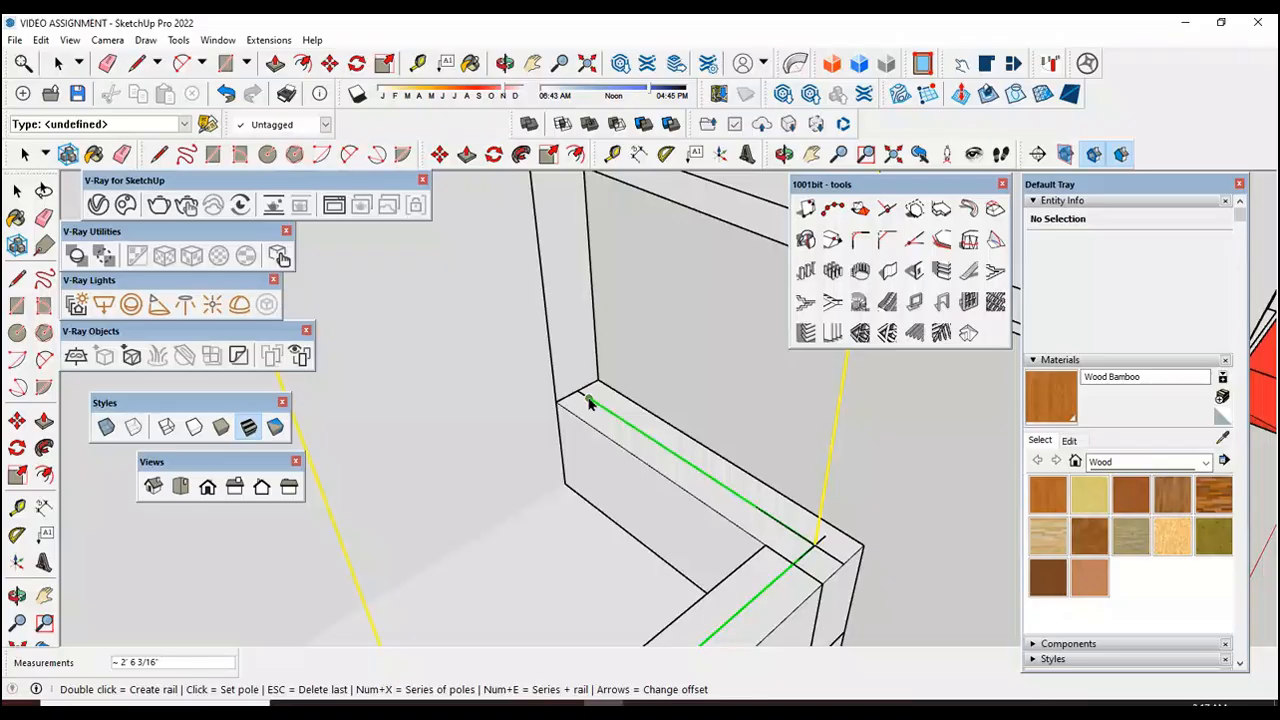
{"action": "double_click", "coordinate": [590, 402]}
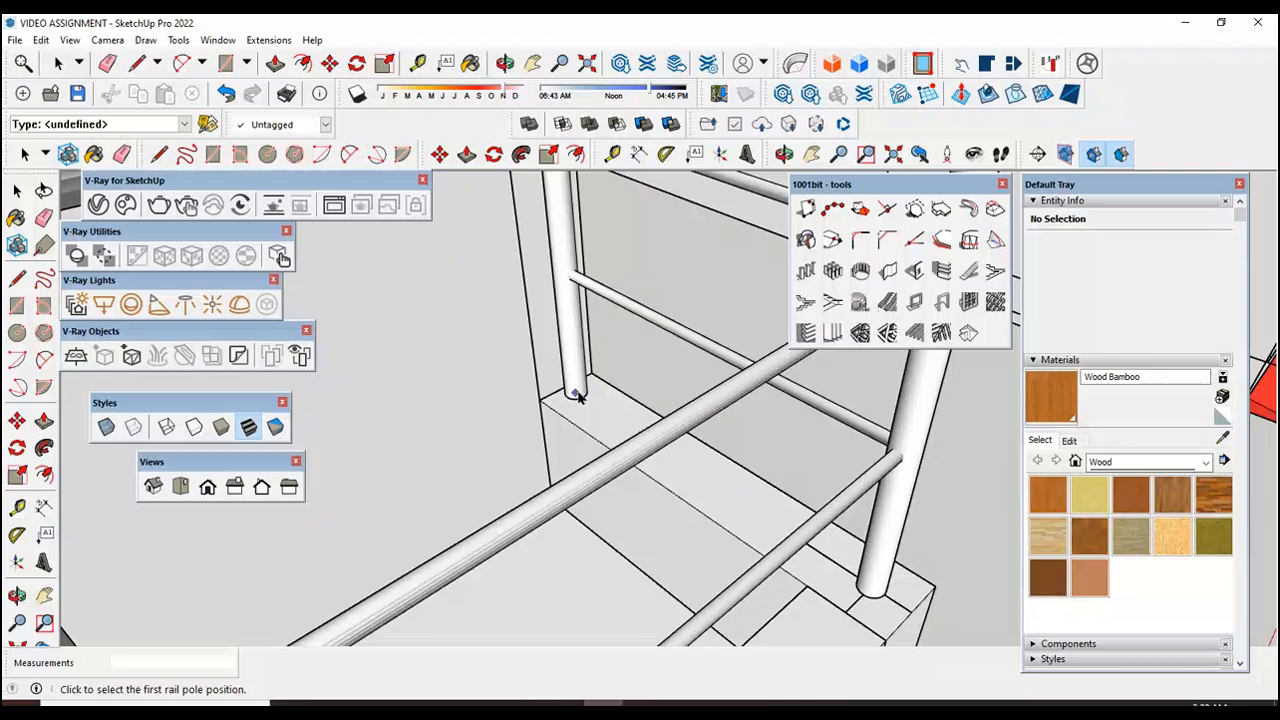
{"action": "scroll", "coordinate": [577, 398], "scroll_direction": "down", "scroll_amount": 10}
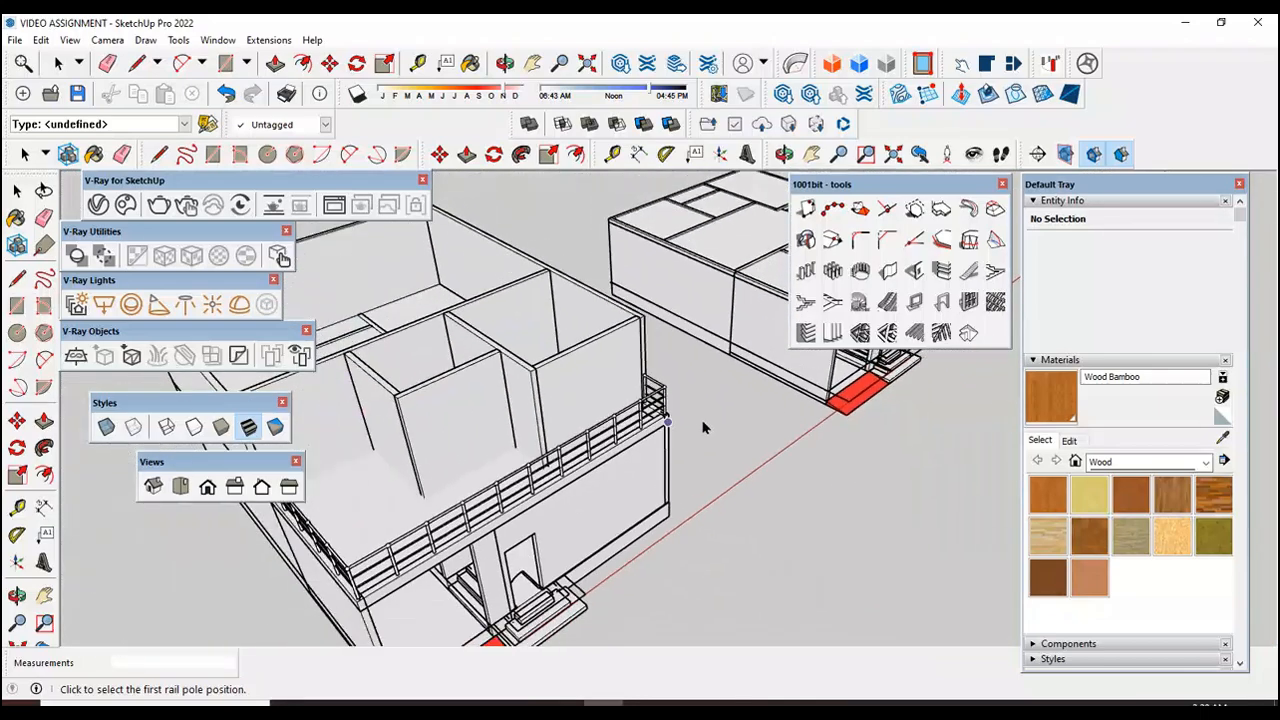
{"action": "scroll", "coordinate": [700, 428], "scroll_direction": "down", "scroll_amount": 2}
{"action": "left_click", "coordinate": [16, 190]}
{"action": "left_click", "coordinate": [18, 594]}
{"action": "left_click_drag", "start_coordinate": [372, 580], "coordinate": [438, 483]}
{"action": "scroll", "coordinate": [450, 440], "scroll_direction": "up", "scroll_amount": 8}
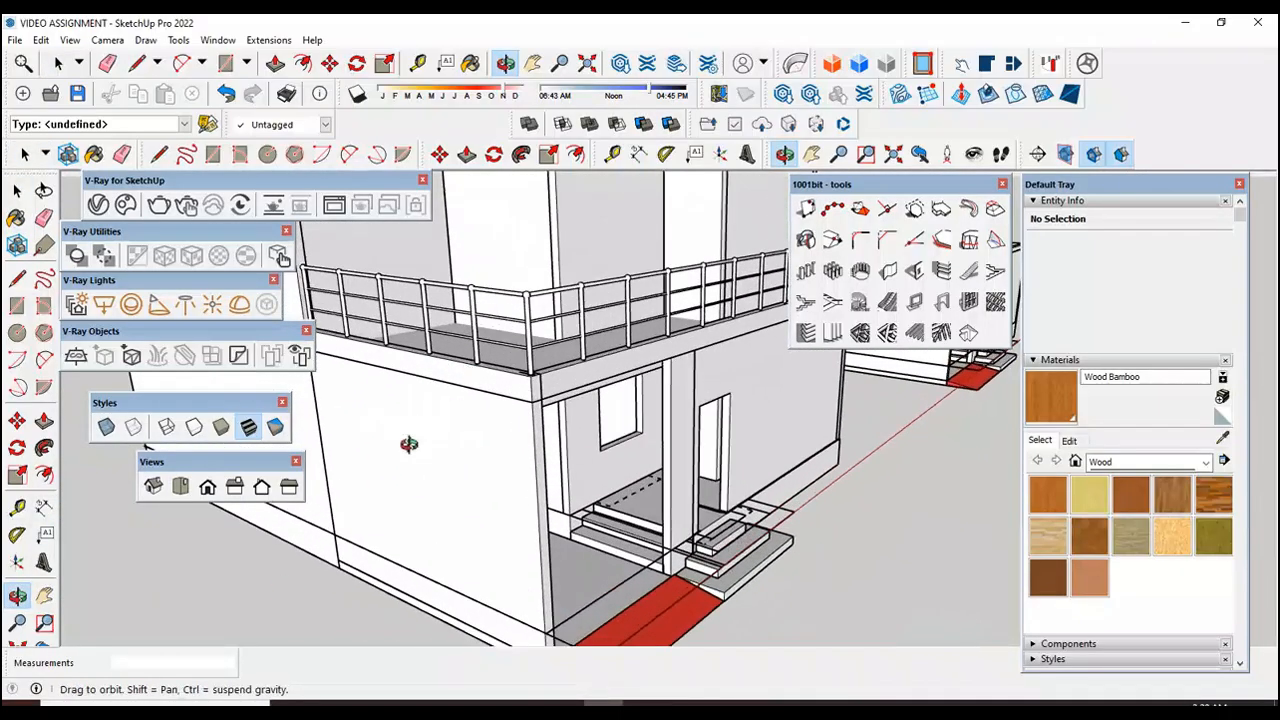
Step: Examine the new railing along the terrace's long side and front edge walls from several distances
{"action": "scroll", "coordinate": [423, 440], "scroll_direction": "down", "scroll_amount": 3}
{"action": "scroll", "coordinate": [480, 381], "scroll_direction": "up", "scroll_amount": 4}
{"action": "scroll", "coordinate": [613, 445], "scroll_direction": "down", "scroll_amount": 1}
{"action": "left_click_drag", "start_coordinate": [613, 445], "coordinate": [502, 412]}
{"action": "scroll", "coordinate": [443, 486], "scroll_direction": "down", "scroll_amount": 3}
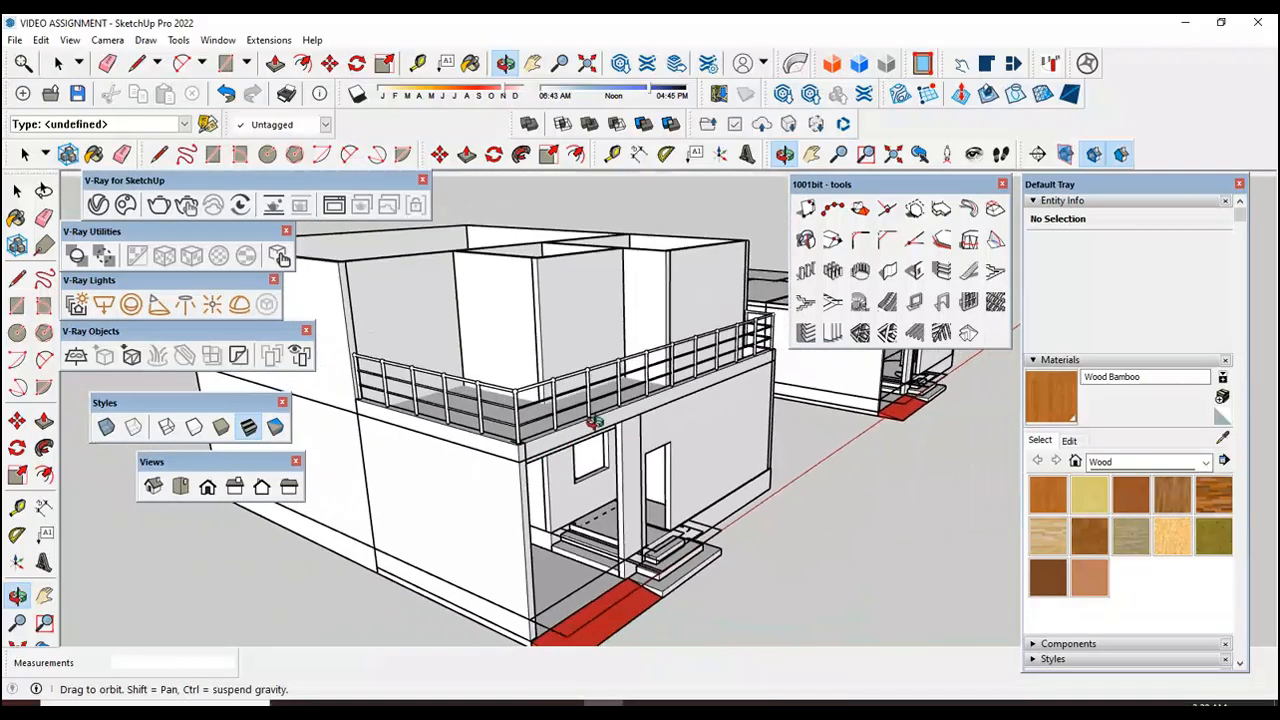
{"action": "scroll", "coordinate": [701, 369], "scroll_direction": "up", "scroll_amount": 5}
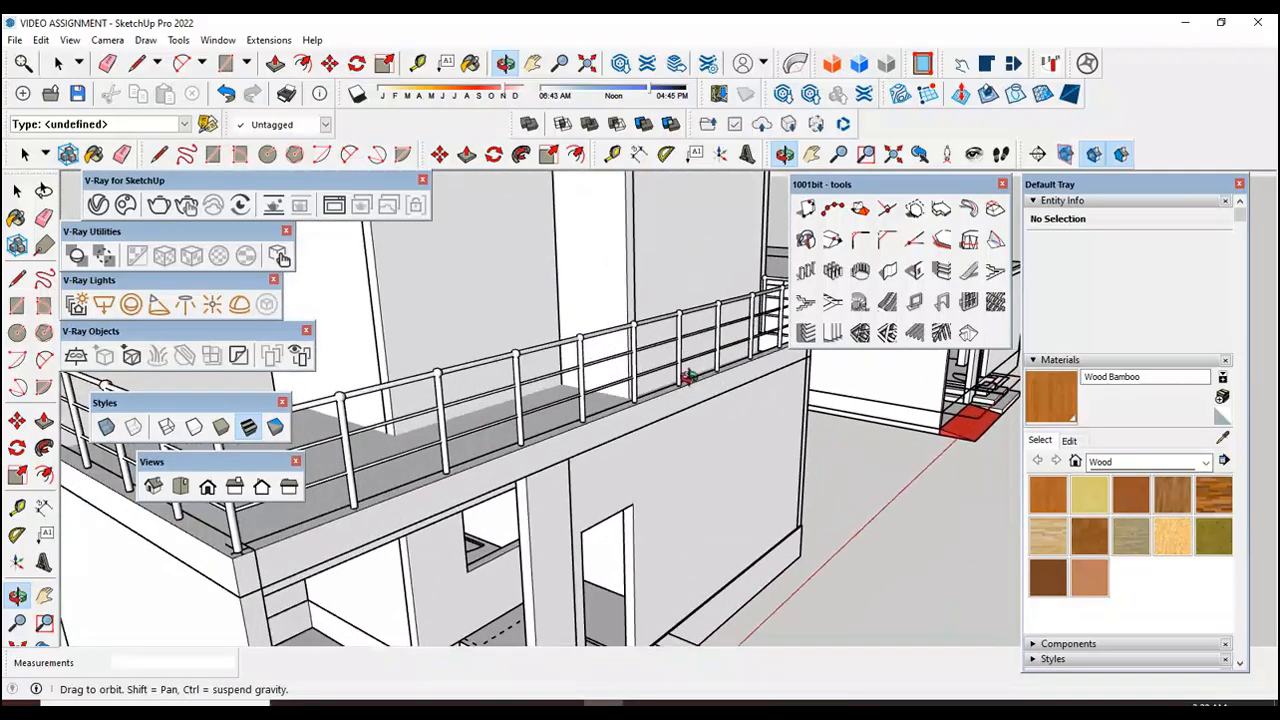
{"action": "scroll", "coordinate": [425, 484], "scroll_direction": "down", "scroll_amount": 2}
{"action": "mouse_move", "coordinate": [697, 398]}
{"action": "left_mouse_down"}
{"action": "mouse_move", "coordinate": [558, 431]}
{"action": "mouse_move", "coordinate": [711, 411]}
{"action": "left_mouse_up"}
{"action": "scroll", "coordinate": [717, 429], "scroll_direction": "down", "scroll_amount": 4}
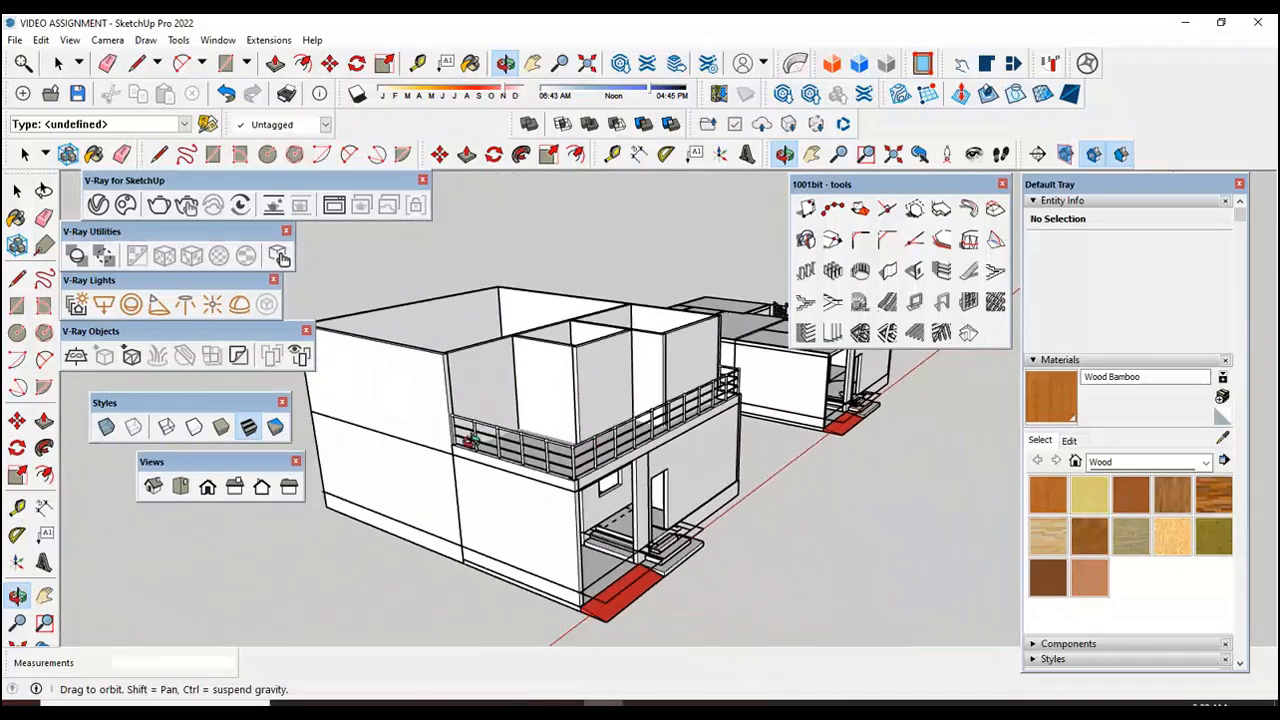
Step: Inspect the base of the first rail pole where the long side edge wall meets the house wall
{"action": "scroll", "coordinate": [457, 421], "scroll_direction": "up", "scroll_amount": 3}
{"action": "scroll", "coordinate": [455, 421], "scroll_direction": "up", "scroll_amount": 10}
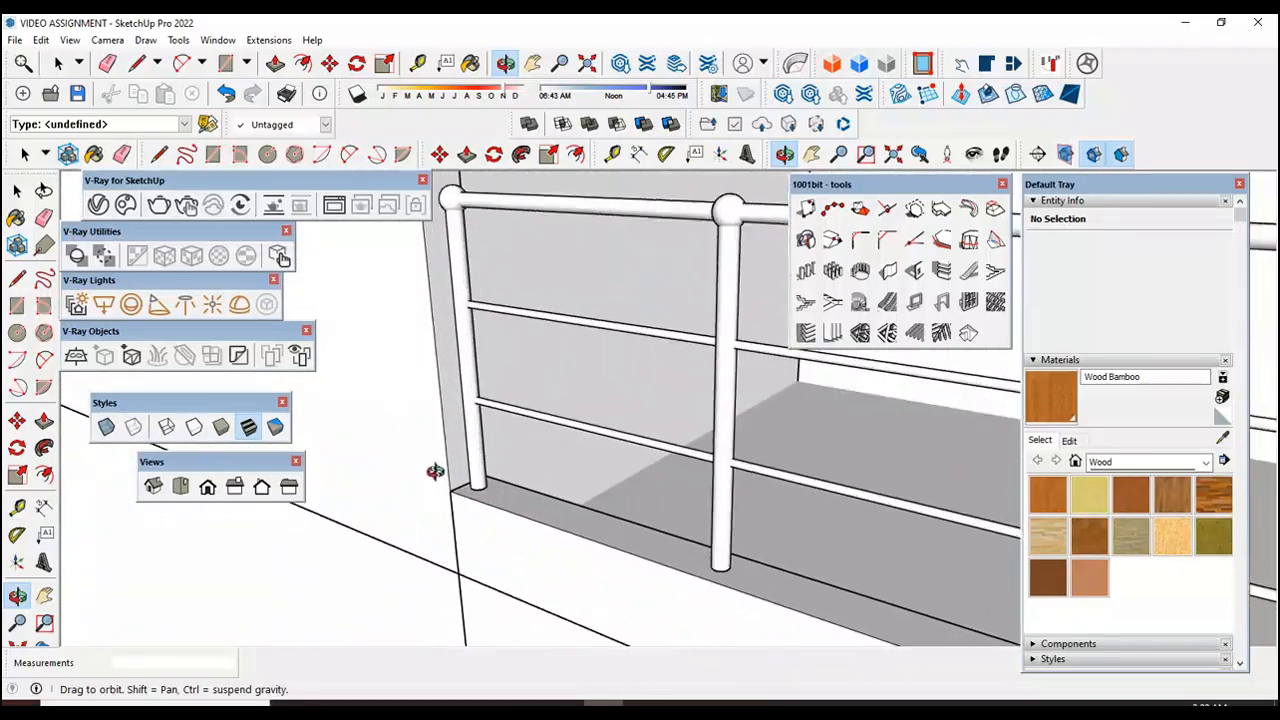
{"action": "left_click_drag", "start_coordinate": [459, 488], "coordinate": [502, 482]}
{"action": "scroll", "coordinate": [516, 539], "scroll_direction": "down", "scroll_amount": 1}
{"action": "scroll", "coordinate": [493, 500], "scroll_direction": "up", "scroll_amount": 4}
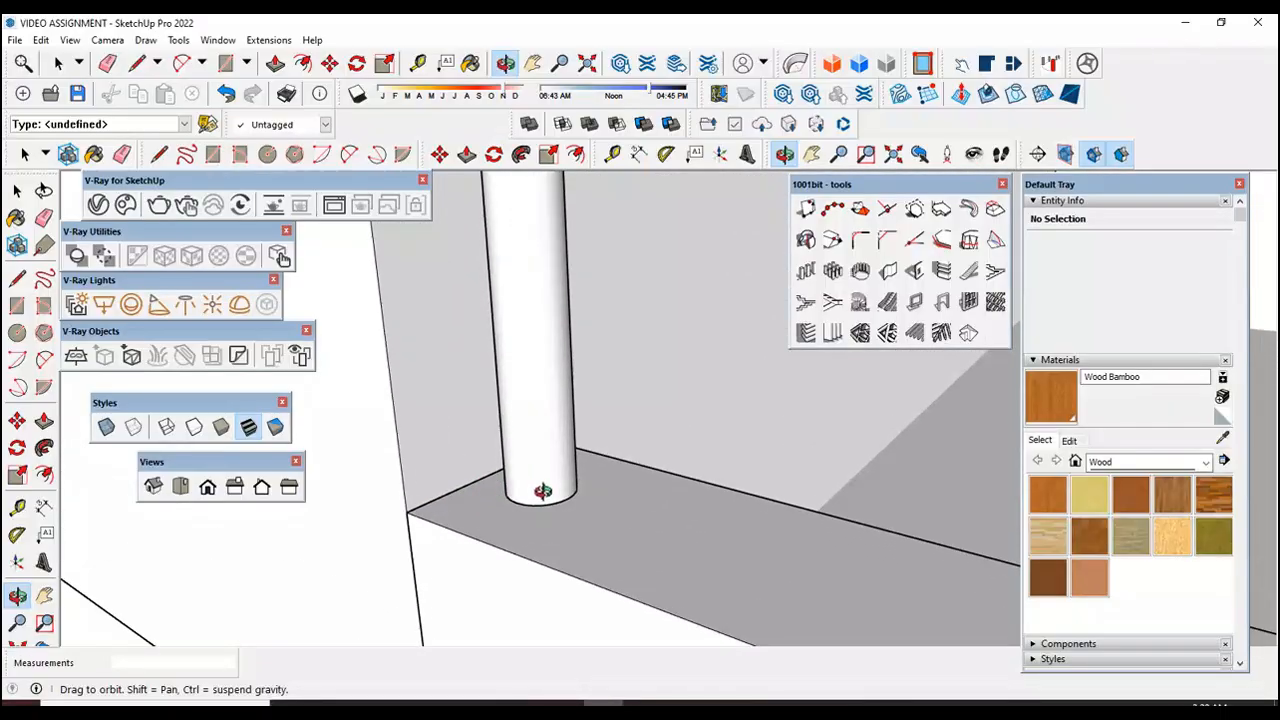
{"action": "left_click_drag", "start_coordinate": [467, 469], "coordinate": [438, 483]}
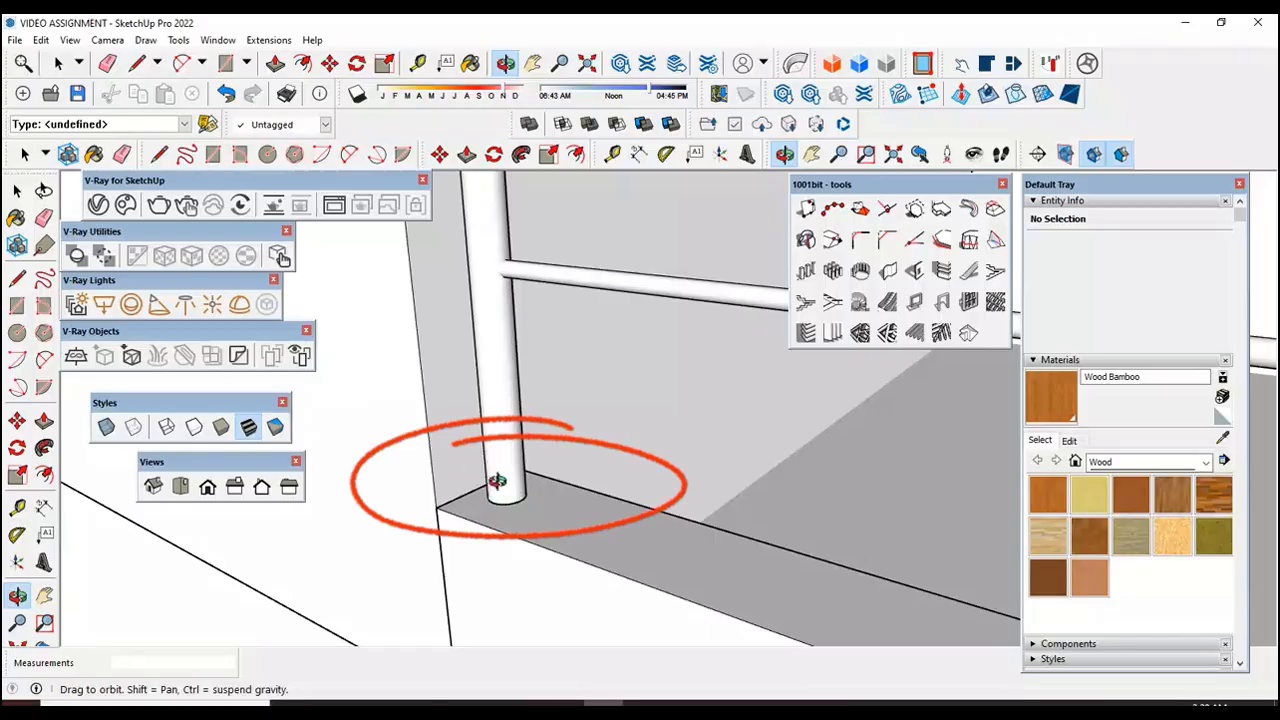
{"action": "scroll", "coordinate": [497, 482], "scroll_direction": "down", "scroll_amount": 6}
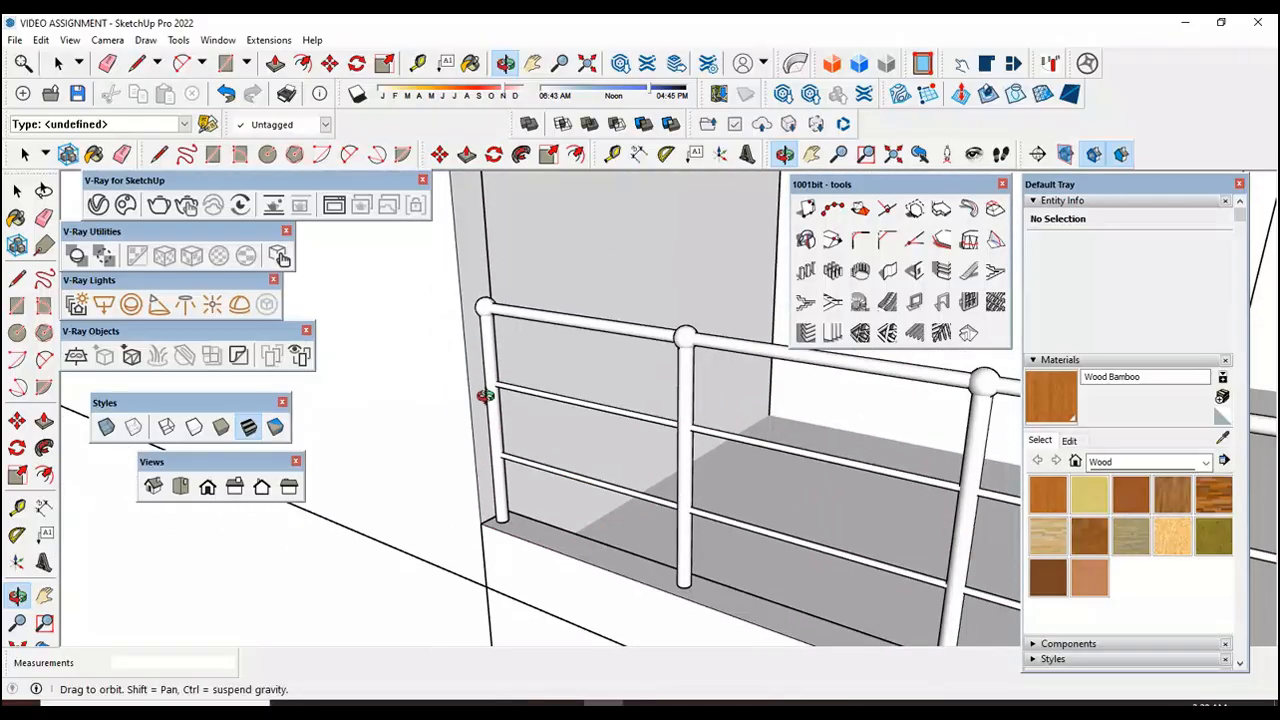
{"action": "scroll", "coordinate": [437, 477], "scroll_direction": "down", "scroll_amount": 10}
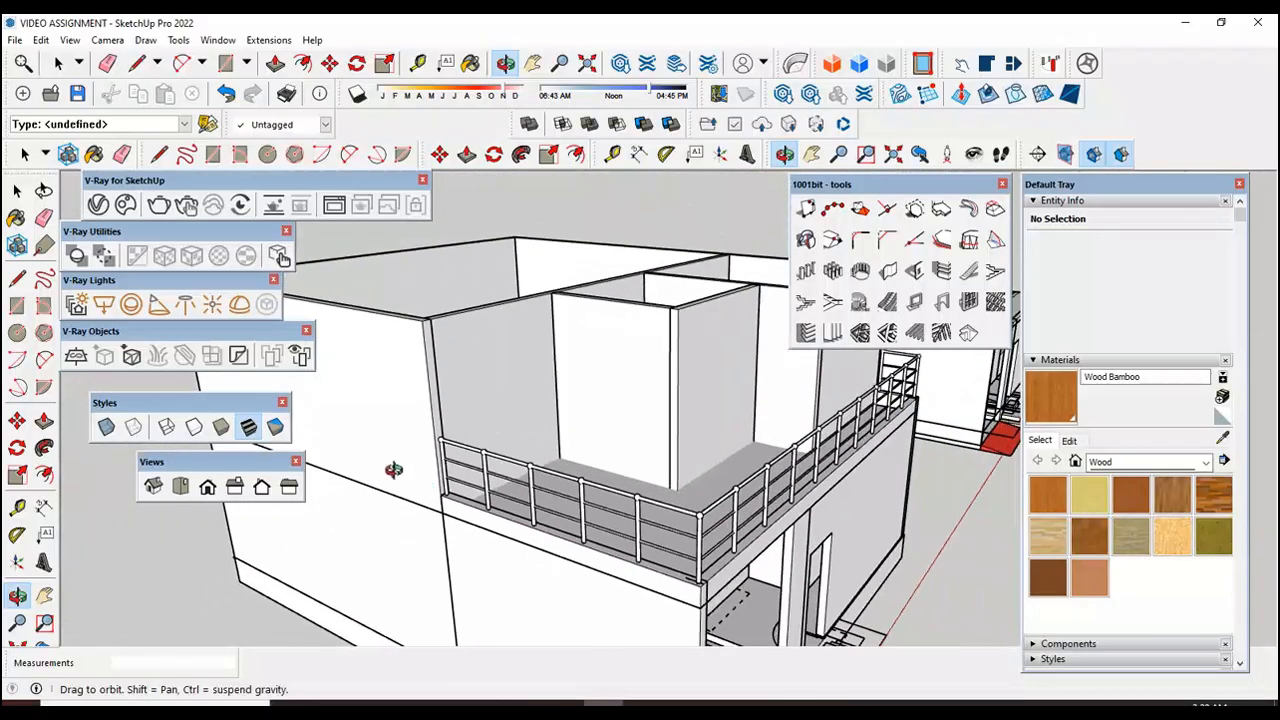
Step: Check the railing's end on the short side edge wall where it meets the house wall, and the overall house
{"action": "scroll", "coordinate": [409, 474], "scroll_direction": "down", "scroll_amount": 3}
{"action": "left_click_drag", "start_coordinate": [645, 498], "coordinate": [484, 507]}
{"action": "scroll", "coordinate": [579, 447], "scroll_direction": "up", "scroll_amount": 5}
{"action": "left_click_drag", "start_coordinate": [614, 458], "coordinate": [530, 476]}
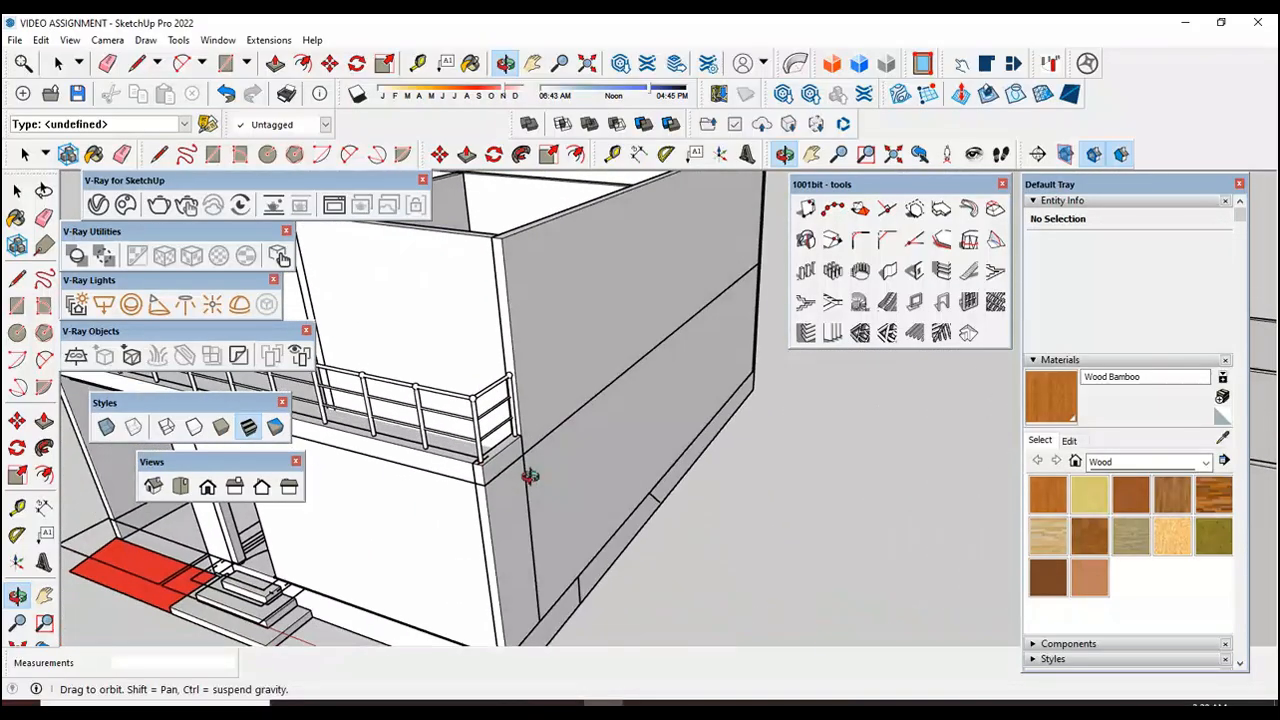
{"action": "scroll", "coordinate": [515, 412], "scroll_direction": "up", "scroll_amount": 4}
{"action": "scroll", "coordinate": [553, 426], "scroll_direction": "down", "scroll_amount": 2}
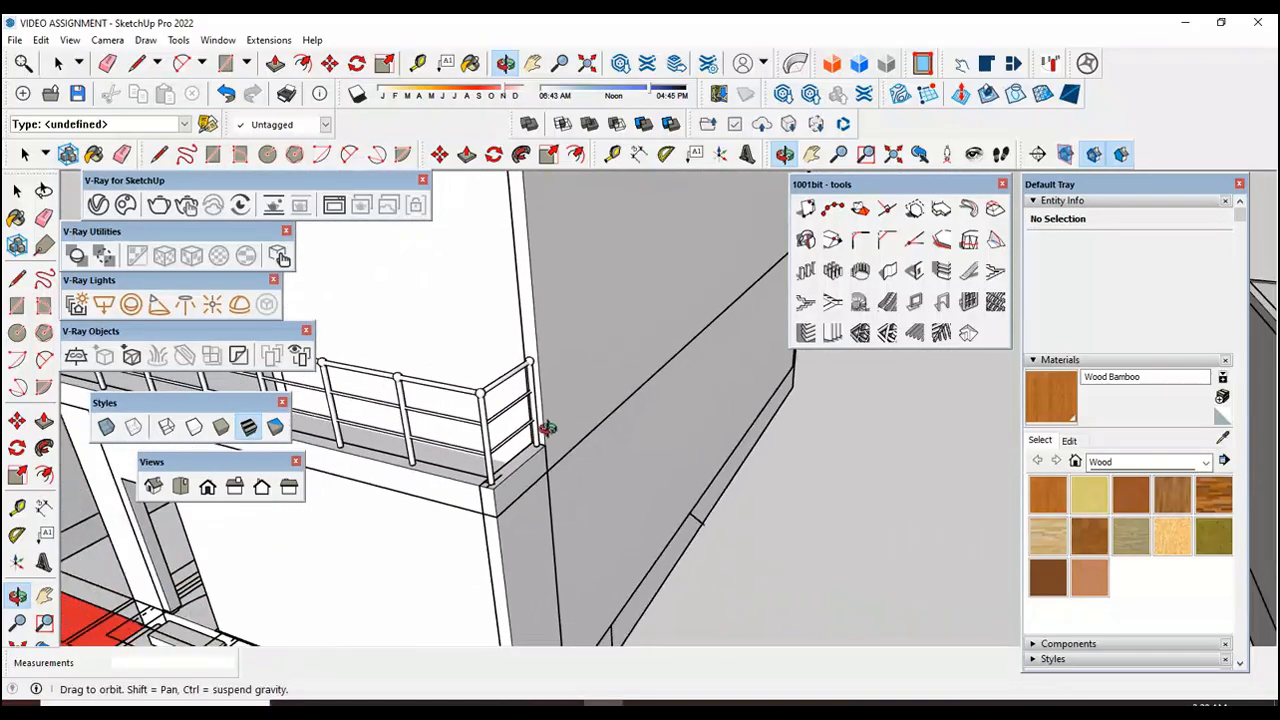
{"action": "scroll", "coordinate": [553, 426], "scroll_direction": "down", "scroll_amount": 6}
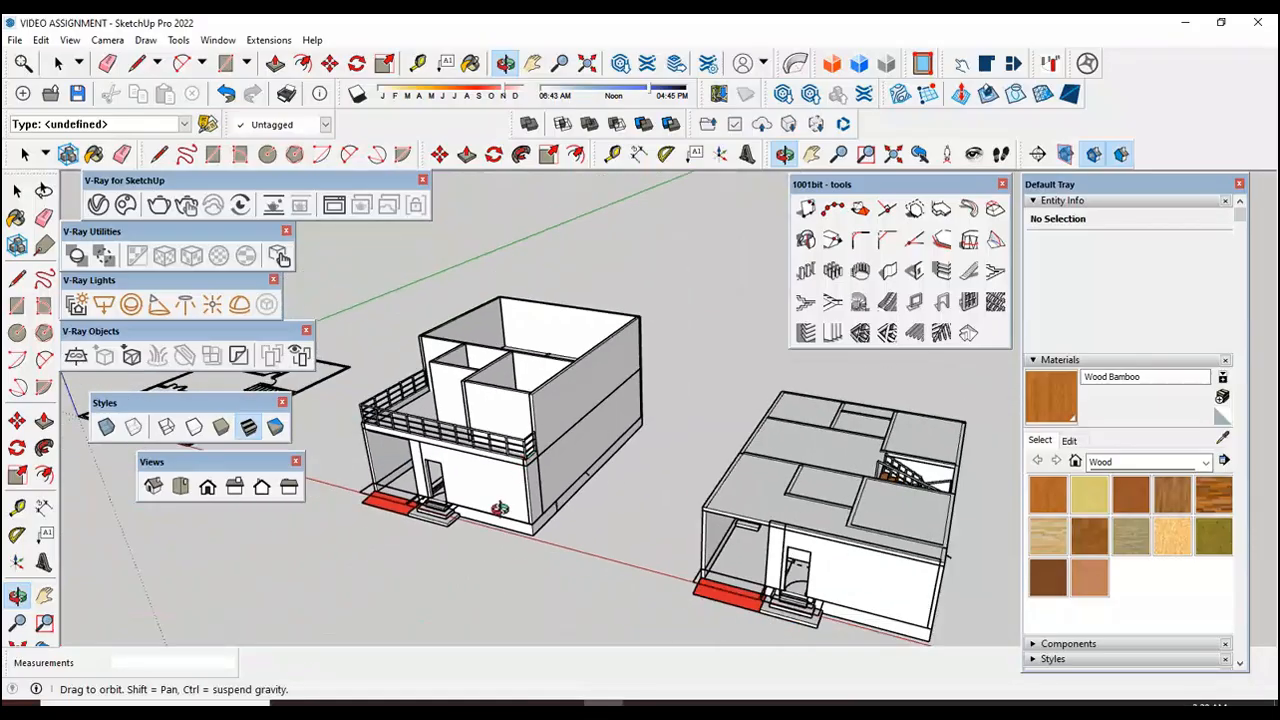
{"action": "left_click_drag", "start_coordinate": [485, 520], "coordinate": [631, 525]}
{"action": "scroll", "coordinate": [631, 525], "scroll_direction": "up", "scroll_amount": 4}
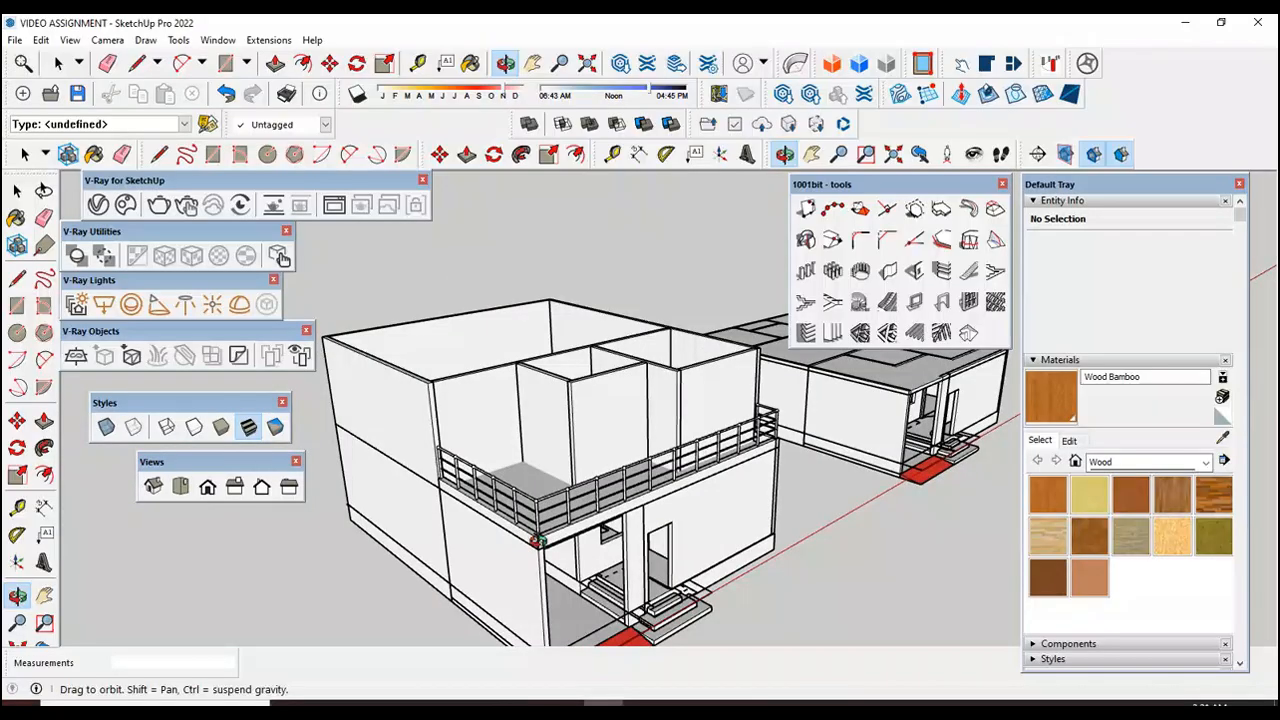
Step: Undo the creation of the terrace railing
{"action": "left_click", "coordinate": [17, 190]}
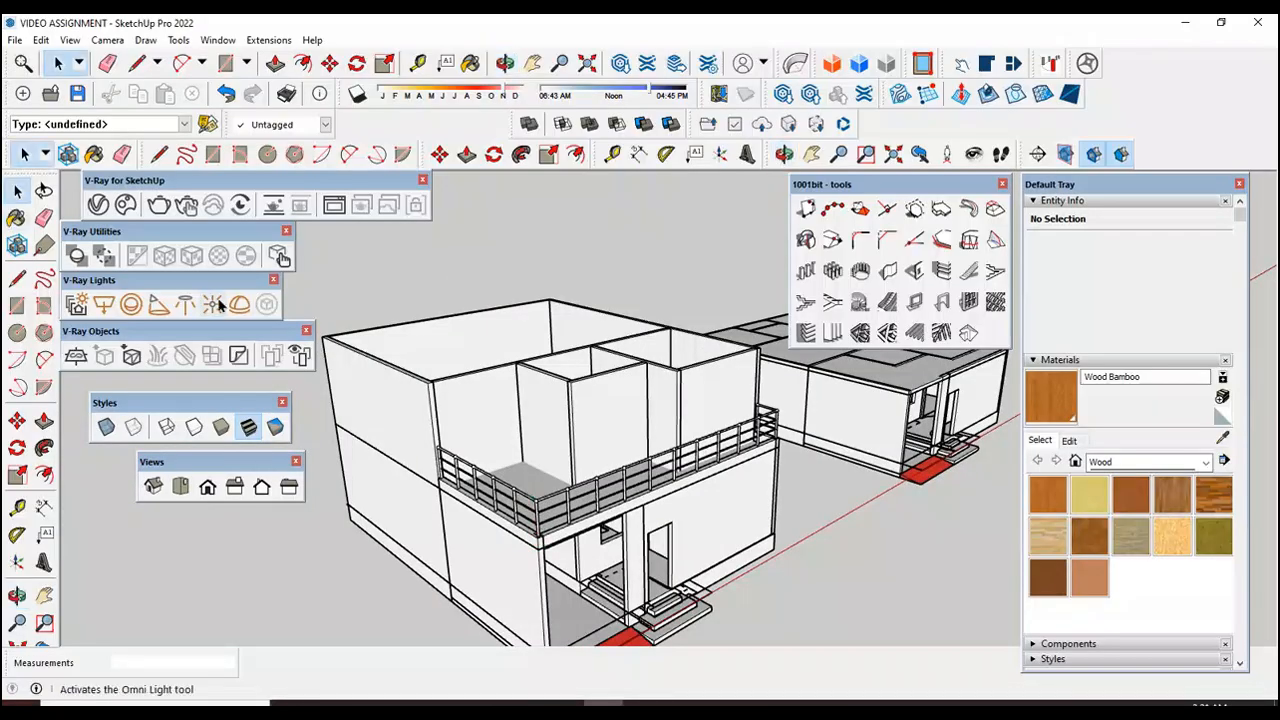
{"action": "key", "text": "ctrl+z"}
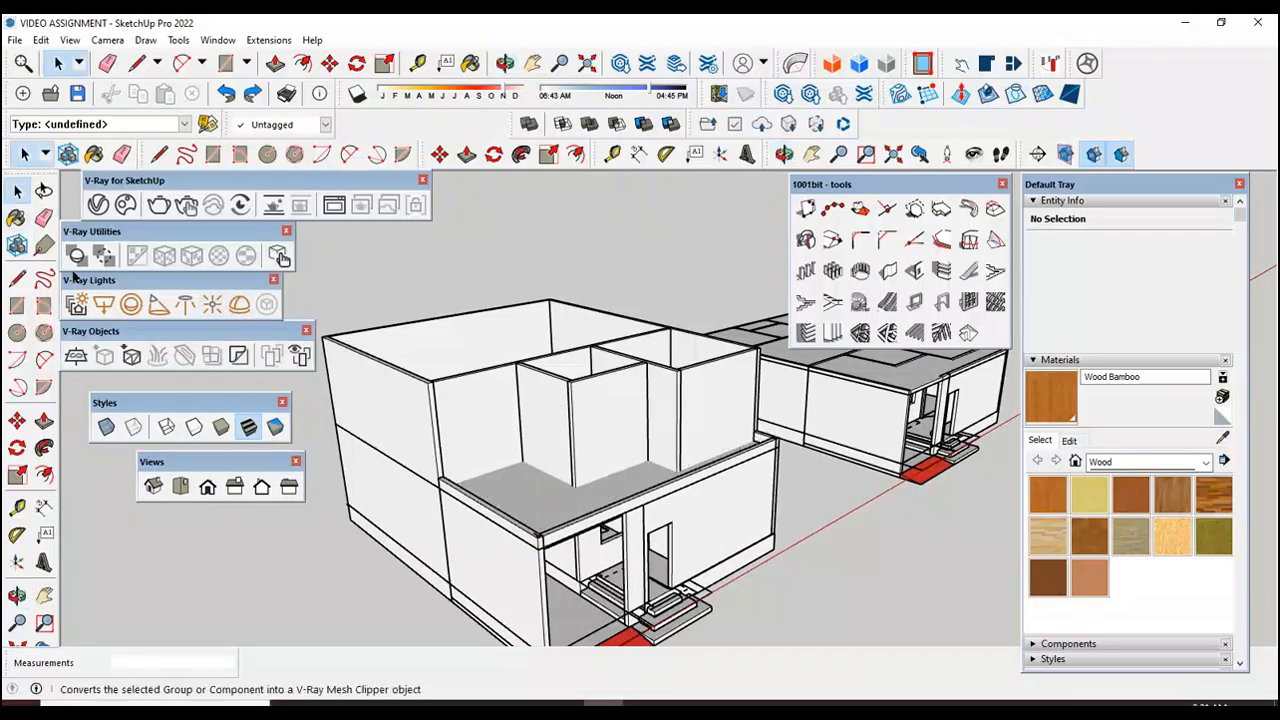
{"action": "scroll", "coordinate": [207, 525], "scroll_direction": "up", "scroll_amount": 2}
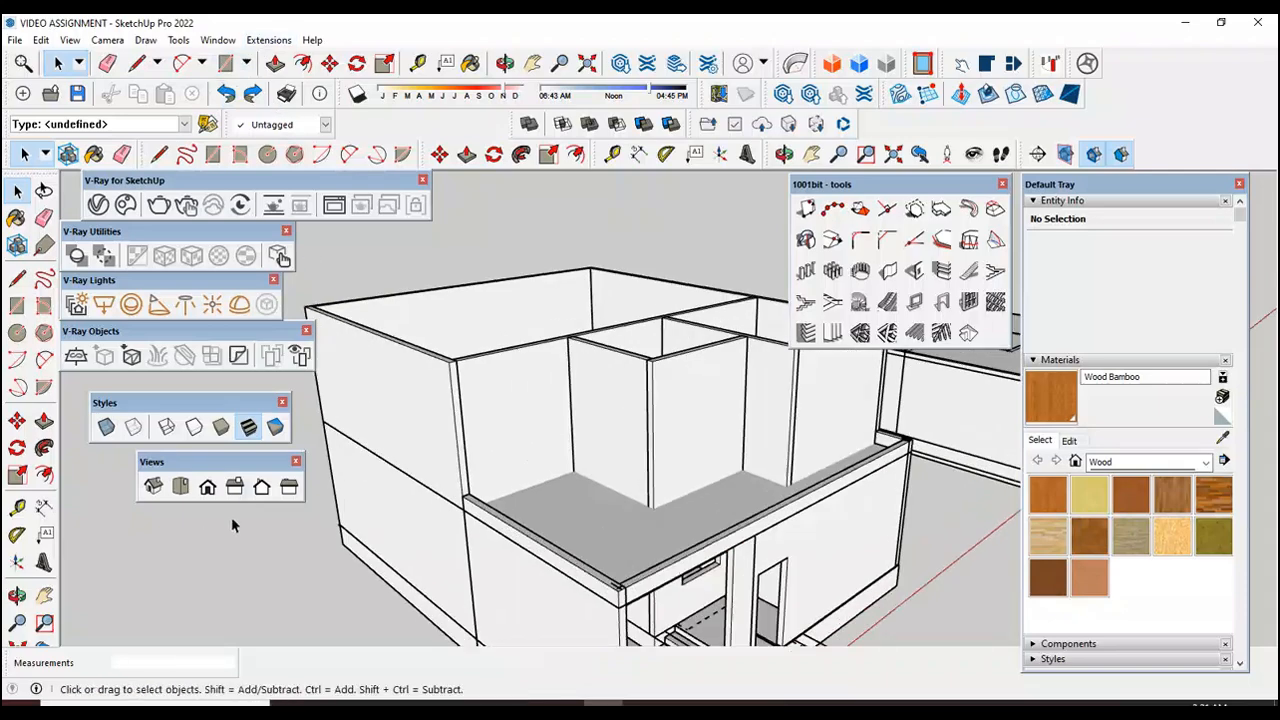
Step: Draw a 2" line on top of the long side edge wall, starting at the midpoint of its edge against the house wall
{"action": "left_click", "coordinate": [17, 595]}
{"action": "left_click_drag", "start_coordinate": [489, 529], "coordinate": [446, 480]}
{"action": "scroll", "coordinate": [478, 538], "scroll_direction": "up", "scroll_amount": 4}
{"action": "key", "text": "r"}
{"action": "key", "text": "l"}
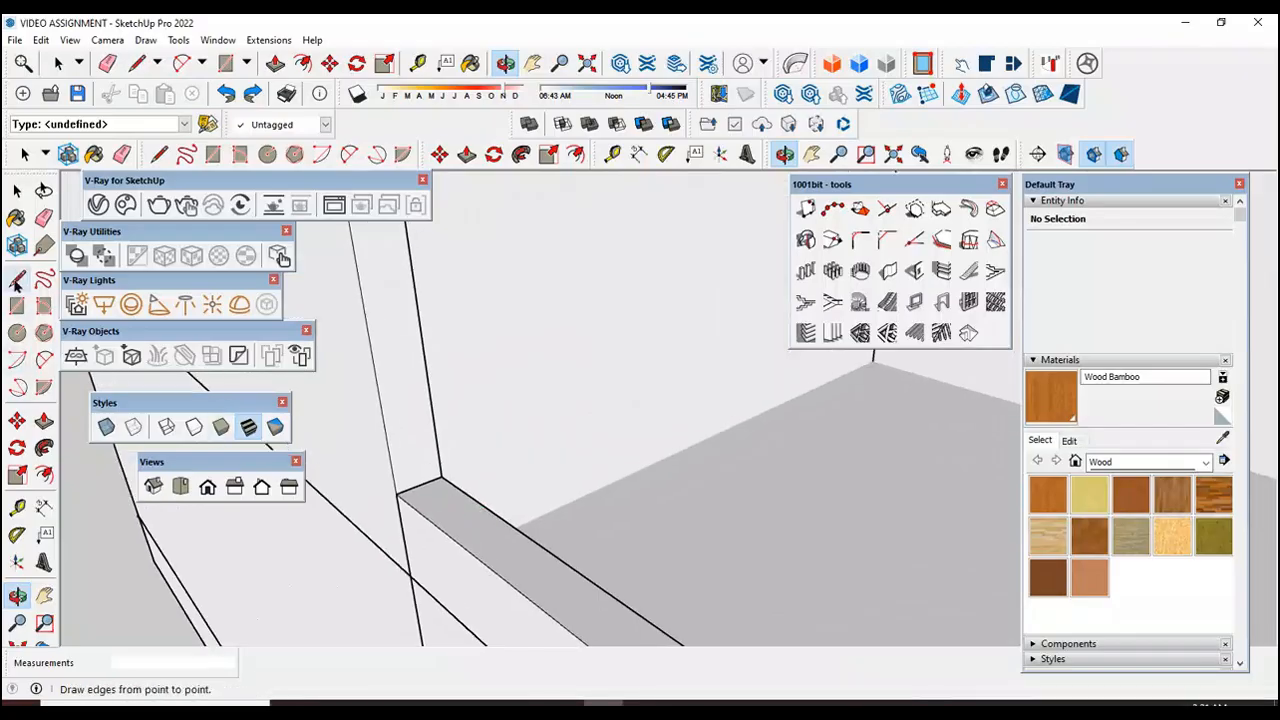
{"action": "left_click", "coordinate": [420, 486]}
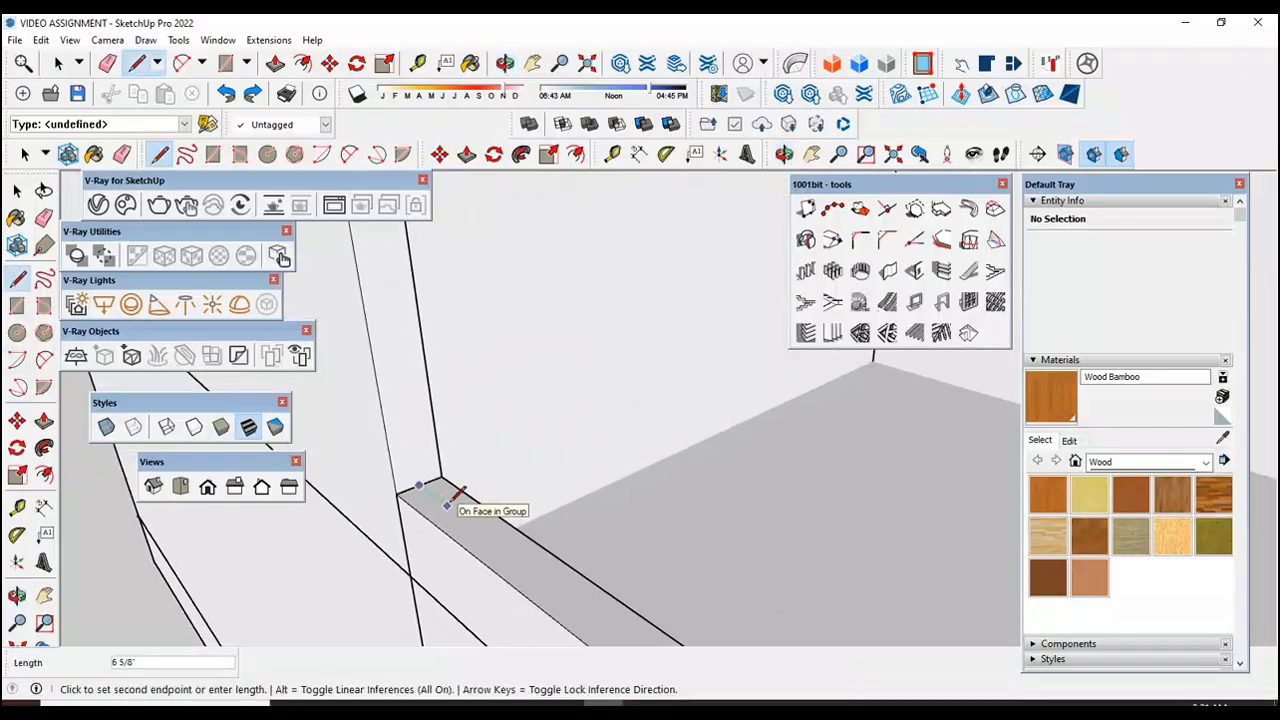
{"action": "key", "text": "Return"}
{"action": "key", "text": "Escape"}
Step: Draw a 2" line on top of the short side edge wall, starting at the midpoint of its edge against the house wall
{"action": "scroll", "coordinate": [384, 475], "scroll_direction": "down", "scroll_amount": 1}
{"action": "scroll", "coordinate": [389, 470], "scroll_direction": "down", "scroll_amount": 2}
{"action": "scroll", "coordinate": [366, 491], "scroll_direction": "down", "scroll_amount": 4}
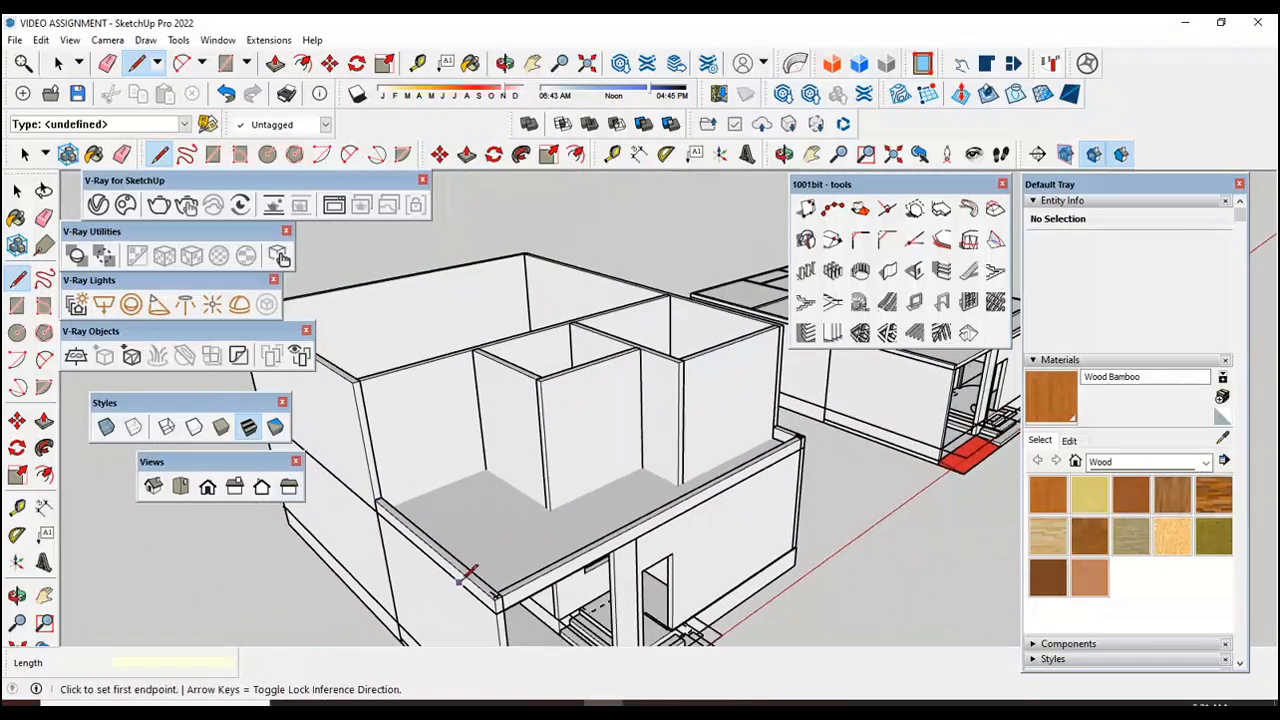
{"action": "scroll", "coordinate": [463, 575], "scroll_direction": "up", "scroll_amount": 3}
{"action": "scroll", "coordinate": [753, 449], "scroll_direction": "up", "scroll_amount": 4}
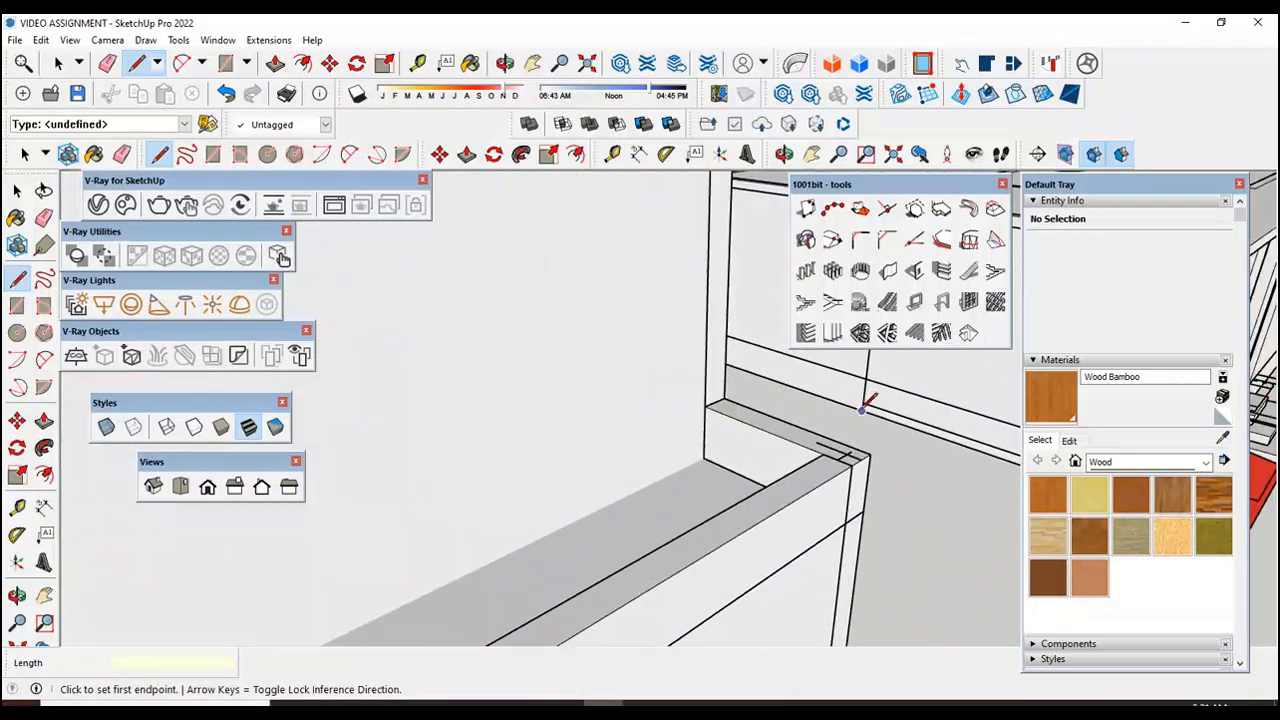
{"action": "scroll", "coordinate": [764, 394], "scroll_direction": "up", "scroll_amount": 4}
{"action": "scroll", "coordinate": [700, 408], "scroll_direction": "down", "scroll_amount": 3}
{"action": "scroll", "coordinate": [656, 423], "scroll_direction": "up", "scroll_amount": 1}
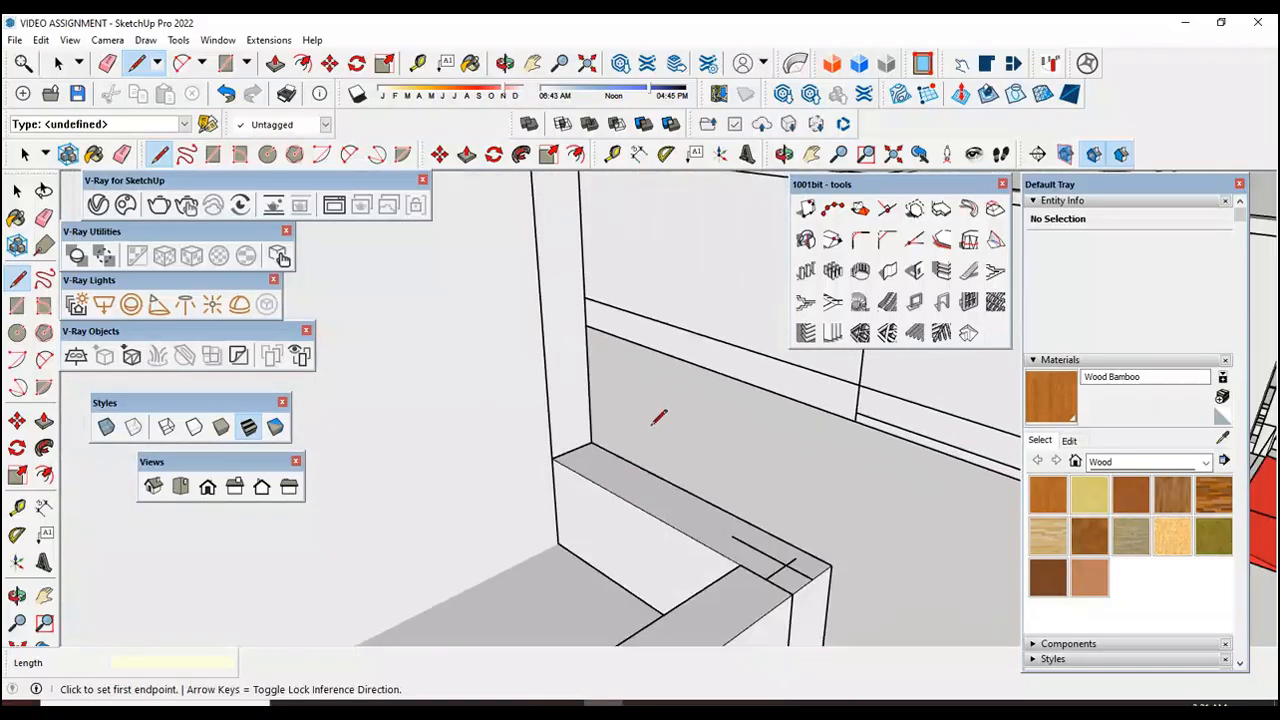
{"action": "scroll", "coordinate": [657, 420], "scroll_direction": "up", "scroll_amount": 2}
{"action": "left_click", "coordinate": [502, 471]}
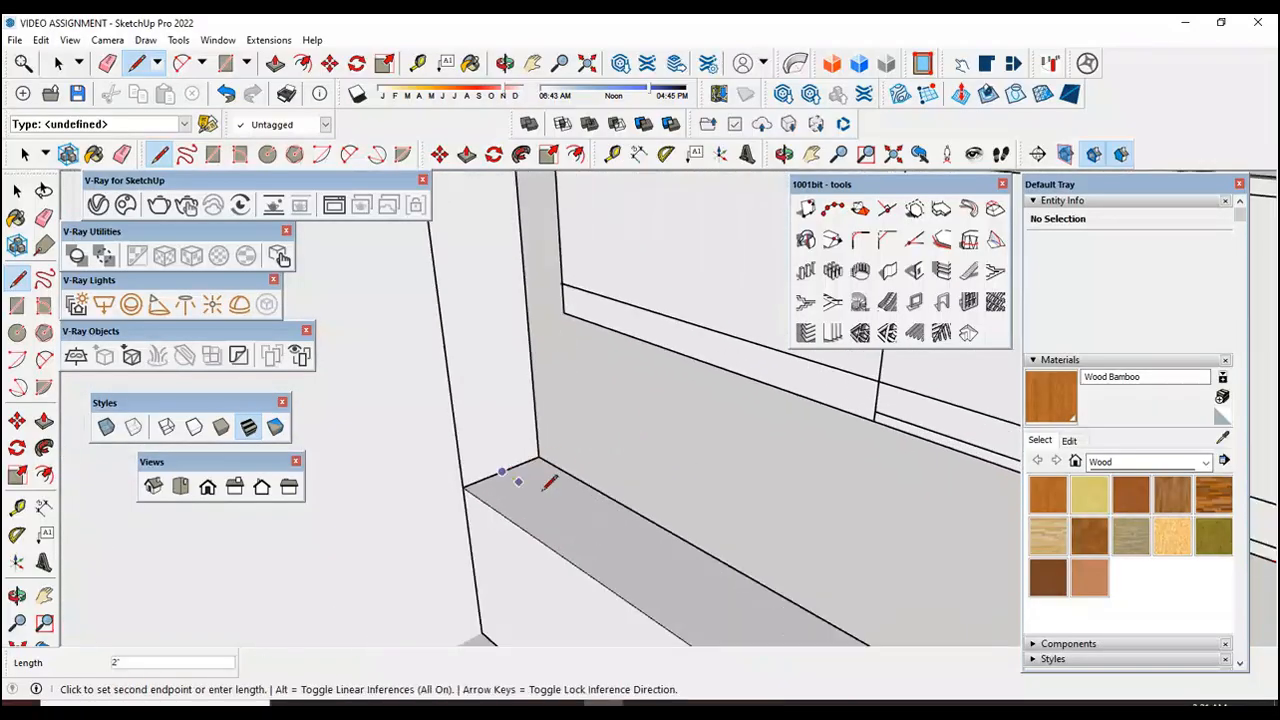
{"action": "key", "text": "Return"}
{"action": "left_click", "coordinate": [17, 190]}
Step: Start a Type A MAJ Rail, 36" high with 0" offsets, placing the first pole at the free end of the long side wall's new line
{"action": "scroll", "coordinate": [799, 394], "scroll_direction": "down", "scroll_amount": 5}
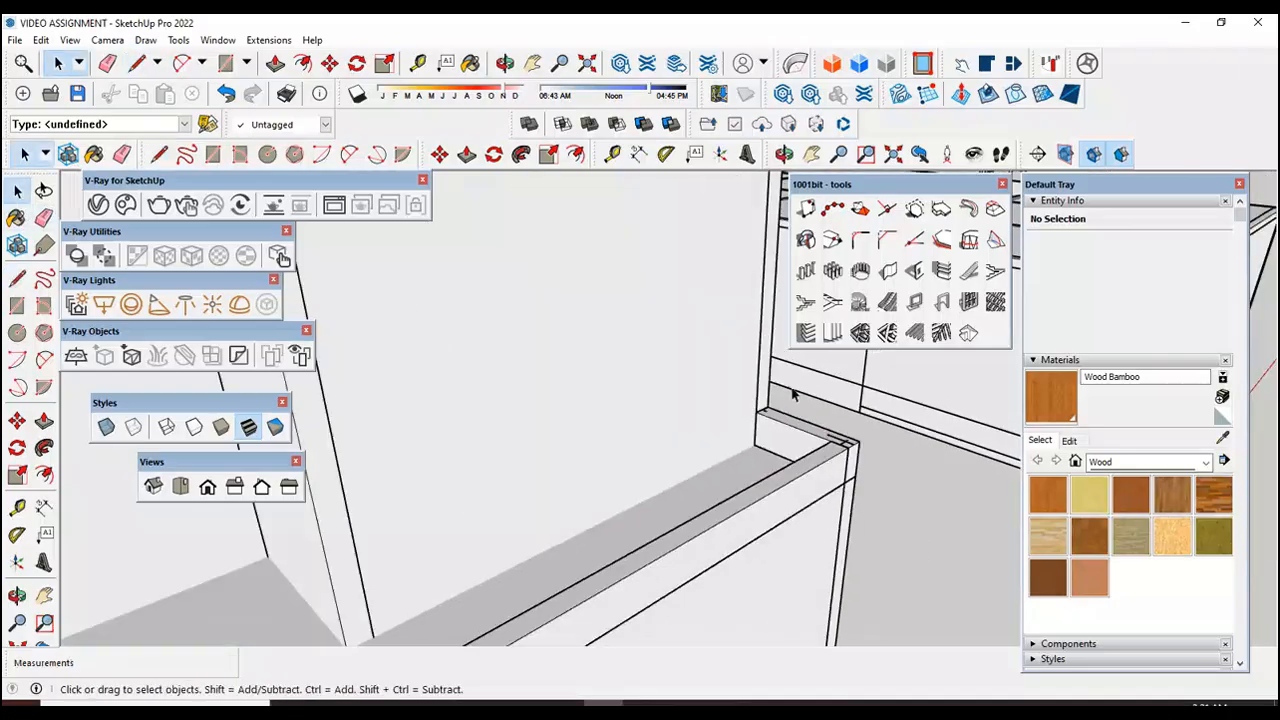
{"action": "scroll", "coordinate": [799, 392], "scroll_direction": "down", "scroll_amount": 6}
{"action": "scroll", "coordinate": [454, 506], "scroll_direction": "up", "scroll_amount": 4}
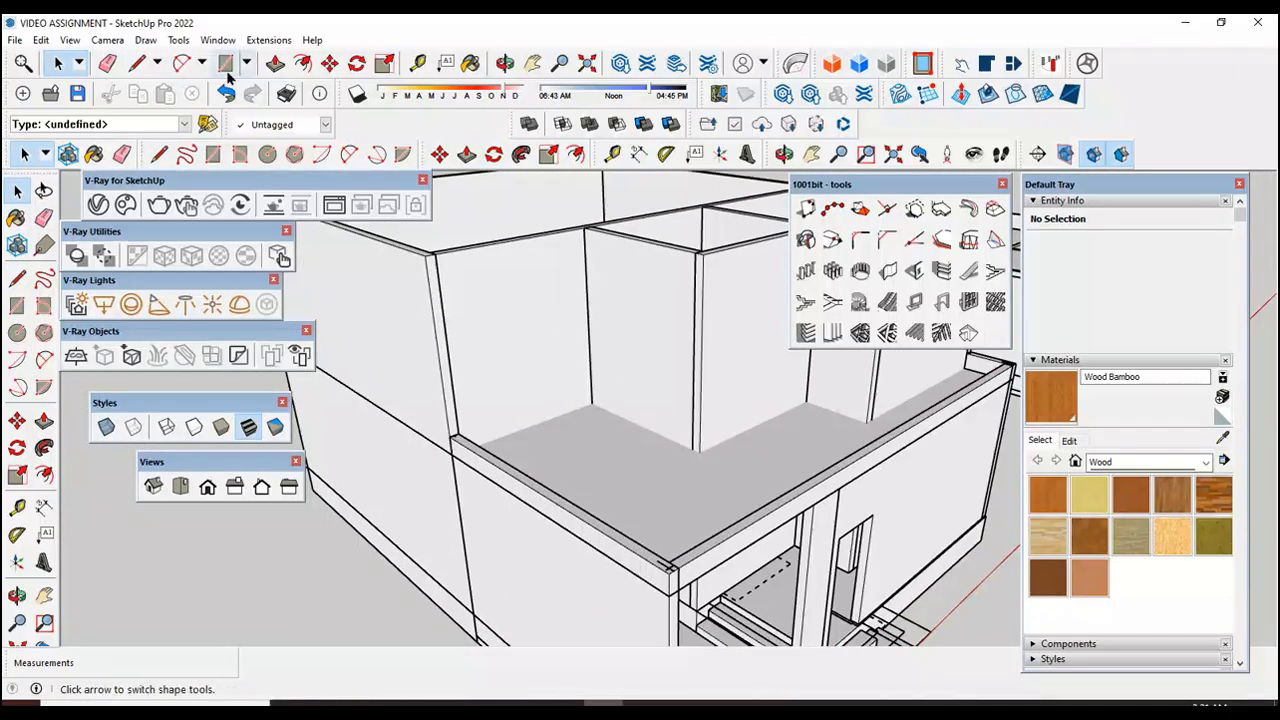
{"action": "left_click", "coordinate": [268, 40]}
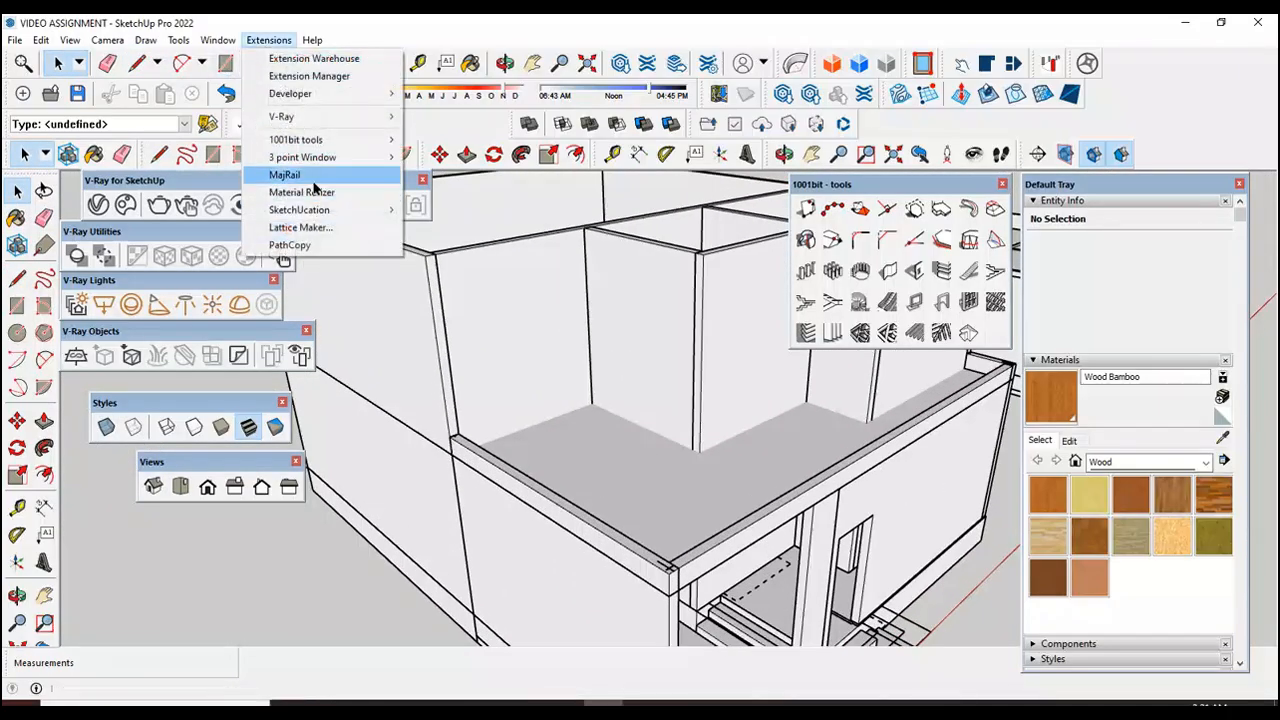
{"action": "left_click", "coordinate": [286, 175]}
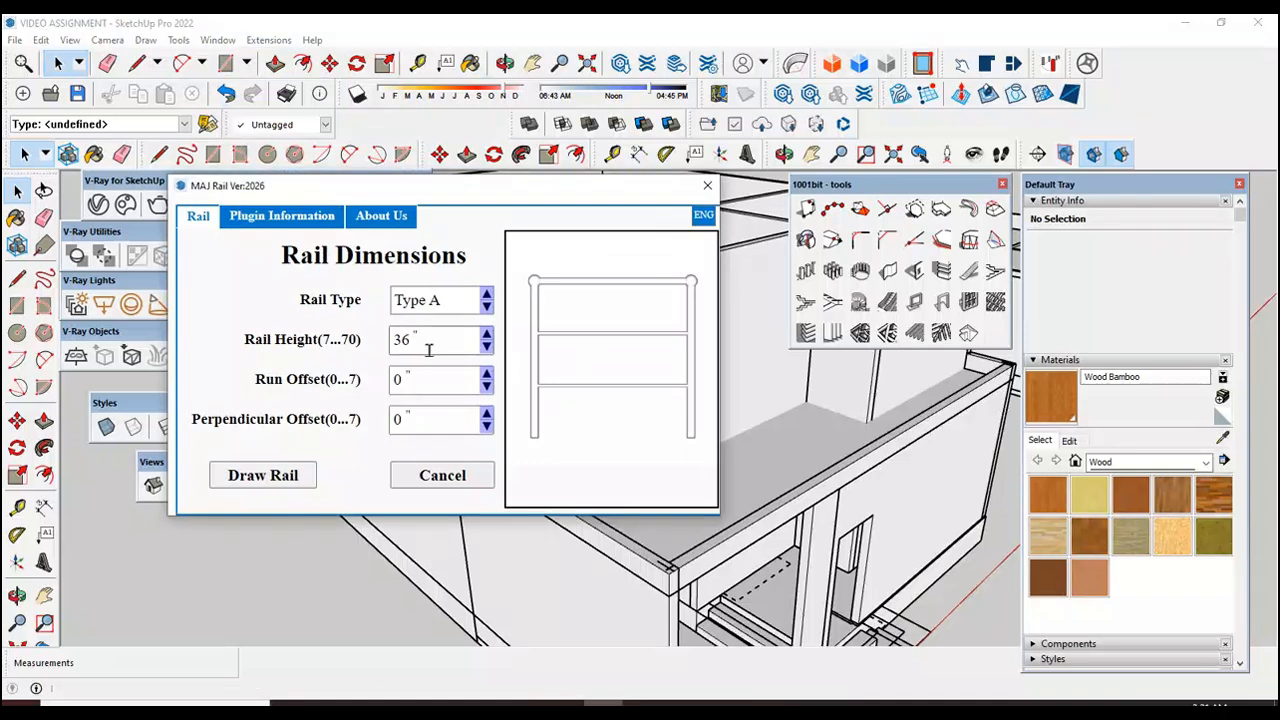
{"action": "left_click", "coordinate": [263, 476]}
{"action": "scroll", "coordinate": [453, 437], "scroll_direction": "up", "scroll_amount": 5}
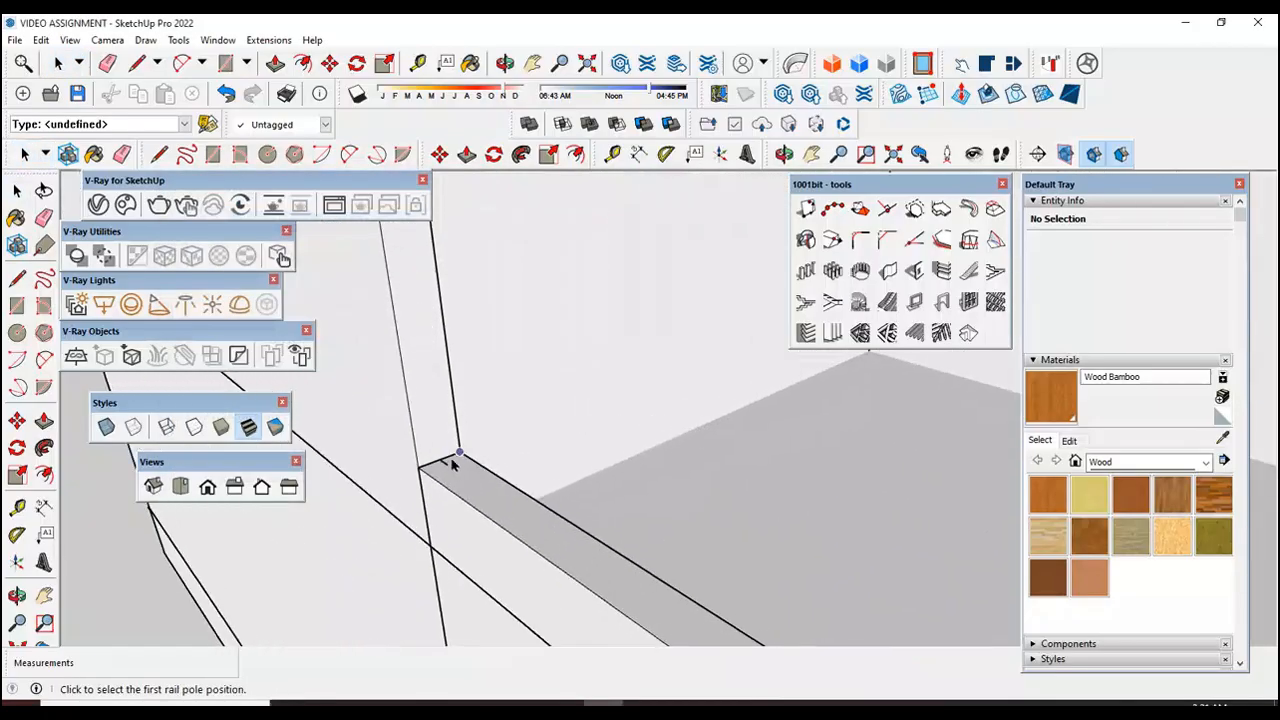
{"action": "left_click", "coordinate": [447, 470]}
Step: Place single rail poles at the line intersections on both front corners of the terrace edge wall
{"action": "scroll", "coordinate": [520, 470], "scroll_direction": "down", "scroll_amount": 5}
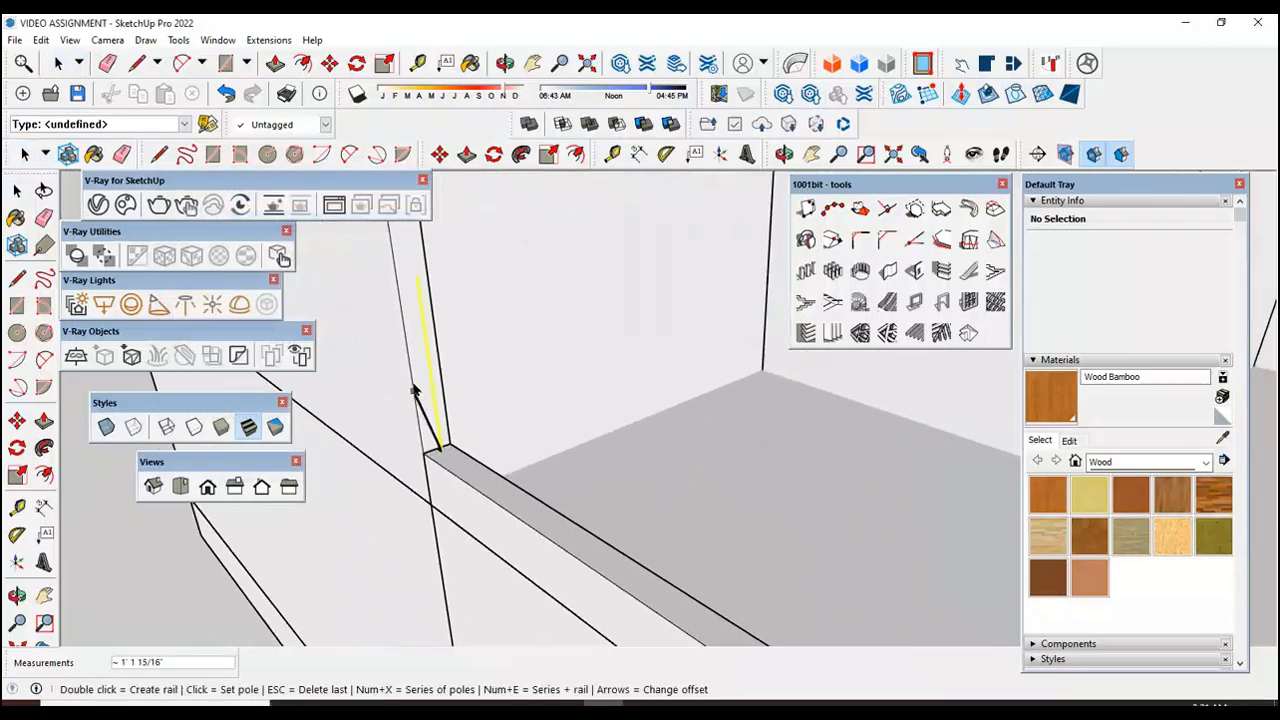
{"action": "scroll", "coordinate": [656, 524], "scroll_direction": "up", "scroll_amount": 5}
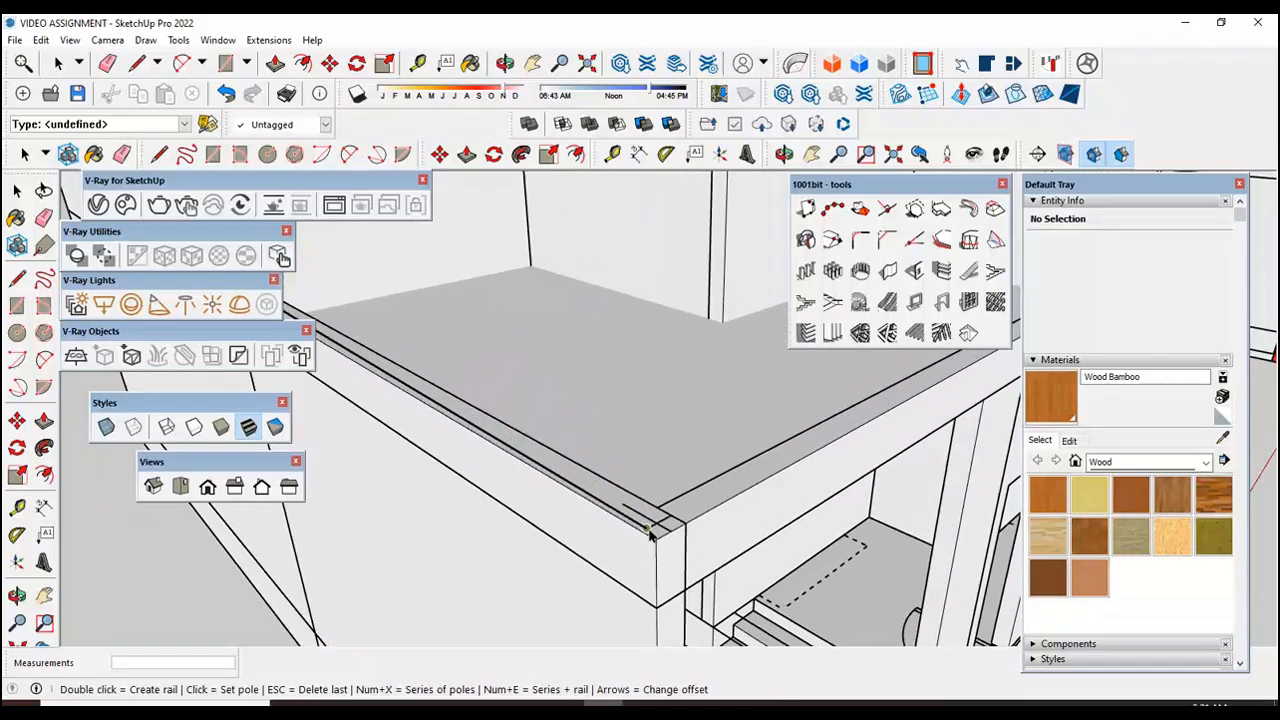
{"action": "left_click", "coordinate": [656, 524]}
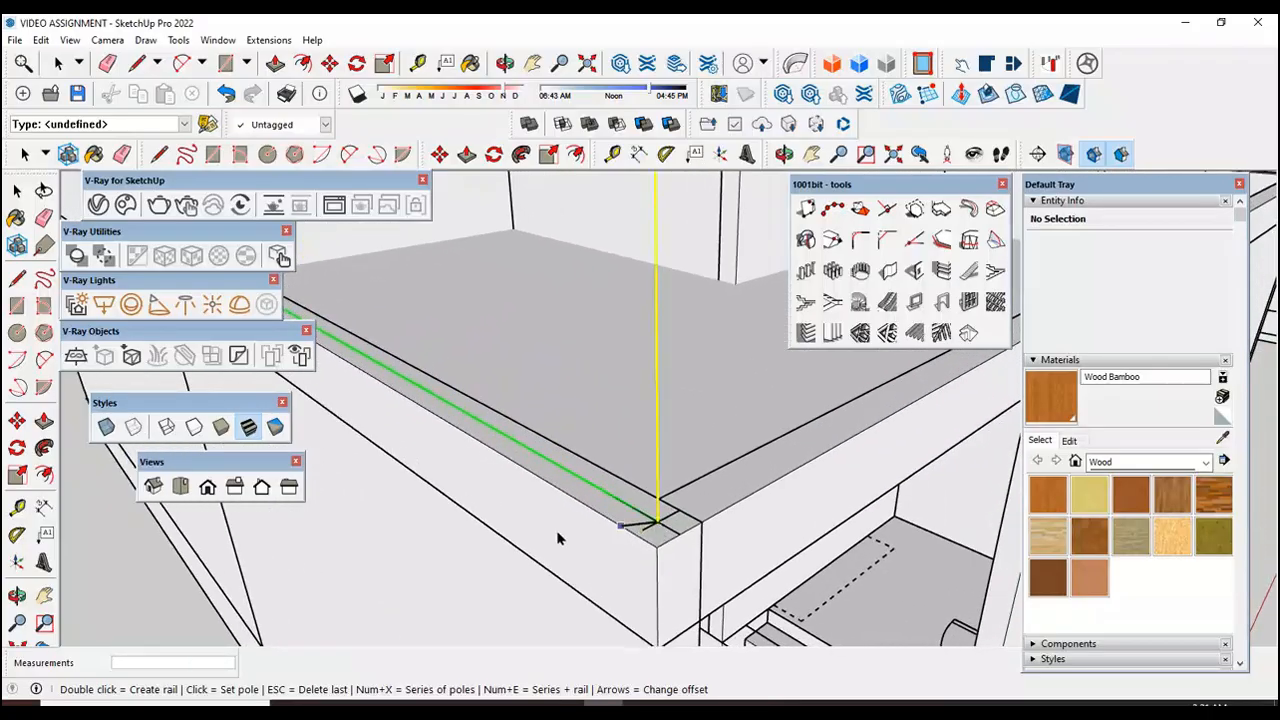
{"action": "scroll", "coordinate": [443, 506], "scroll_direction": "down", "scroll_amount": 6}
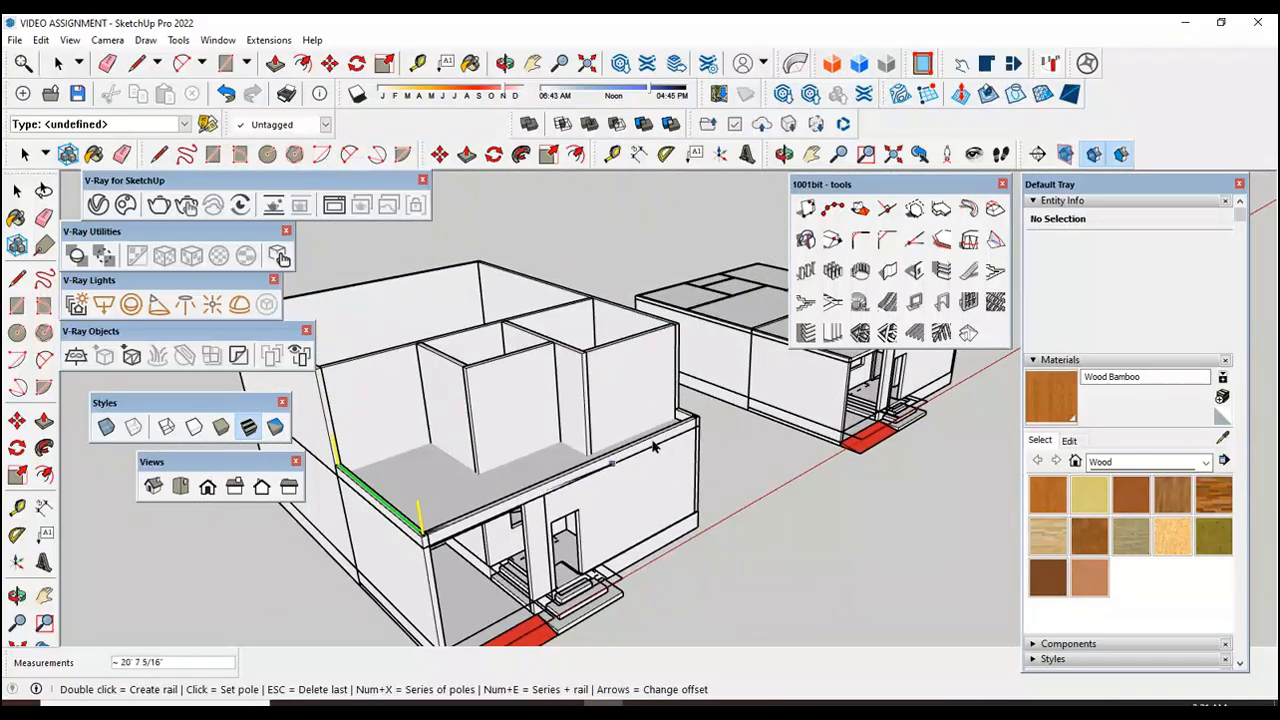
{"action": "scroll", "coordinate": [690, 440], "scroll_direction": "up", "scroll_amount": 6}
{"action": "left_click", "coordinate": [660, 490]}
Step: Place the last rail pole at the free end of the short side wall's line, create the railing and leave the rail tool
{"action": "scroll", "coordinate": [487, 400], "scroll_direction": "up", "scroll_amount": 3}
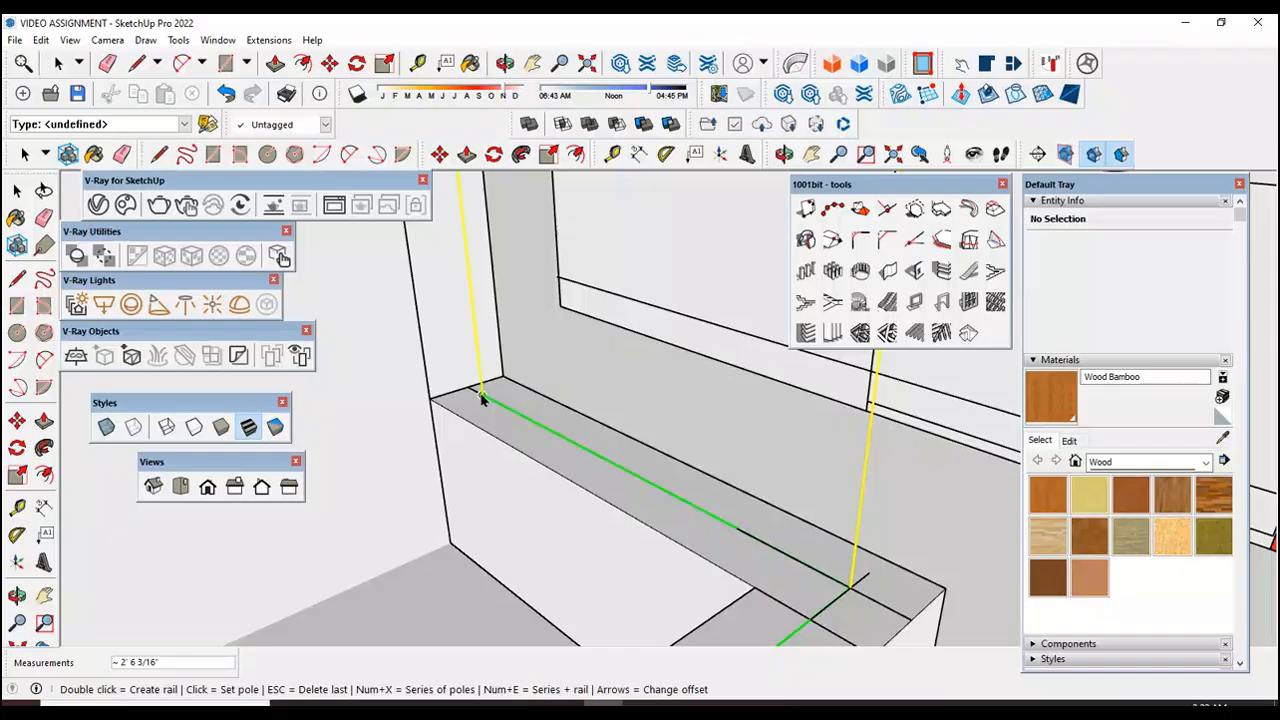
{"action": "double_click", "coordinate": [481, 398]}
{"action": "scroll", "coordinate": [588, 449], "scroll_direction": "down", "scroll_amount": 1}
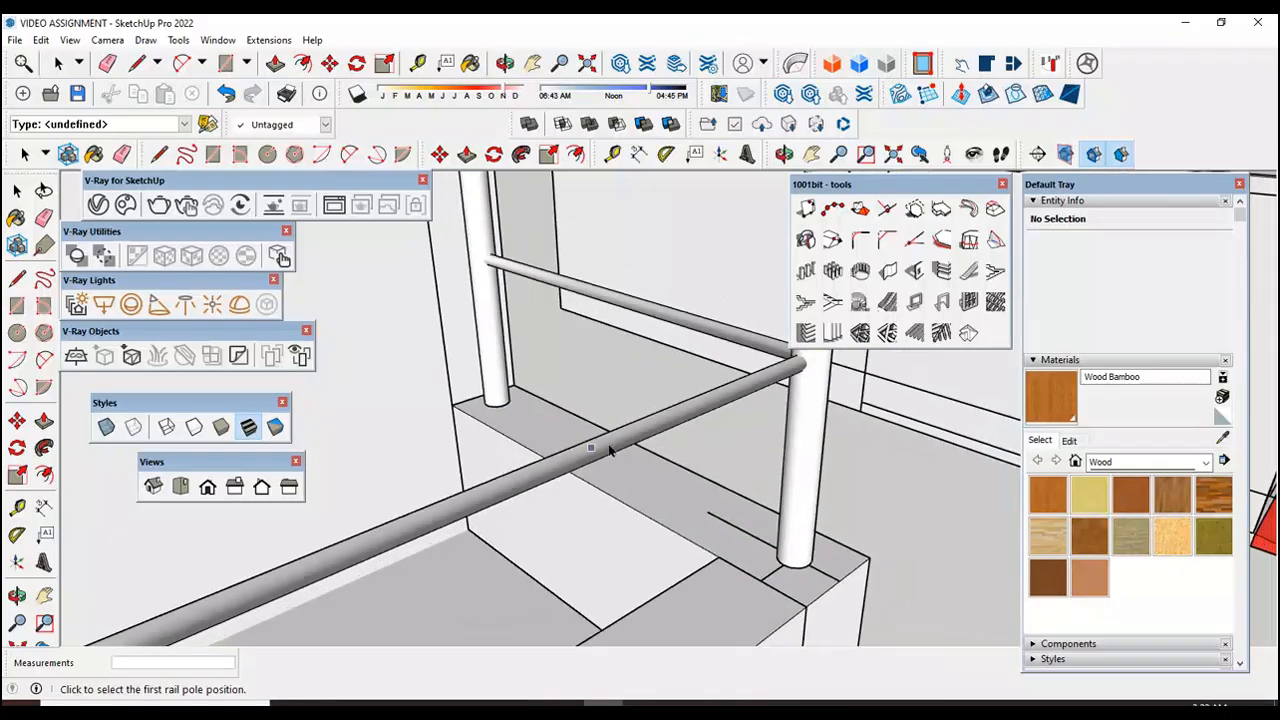
{"action": "scroll", "coordinate": [732, 473], "scroll_direction": "down", "scroll_amount": 9}
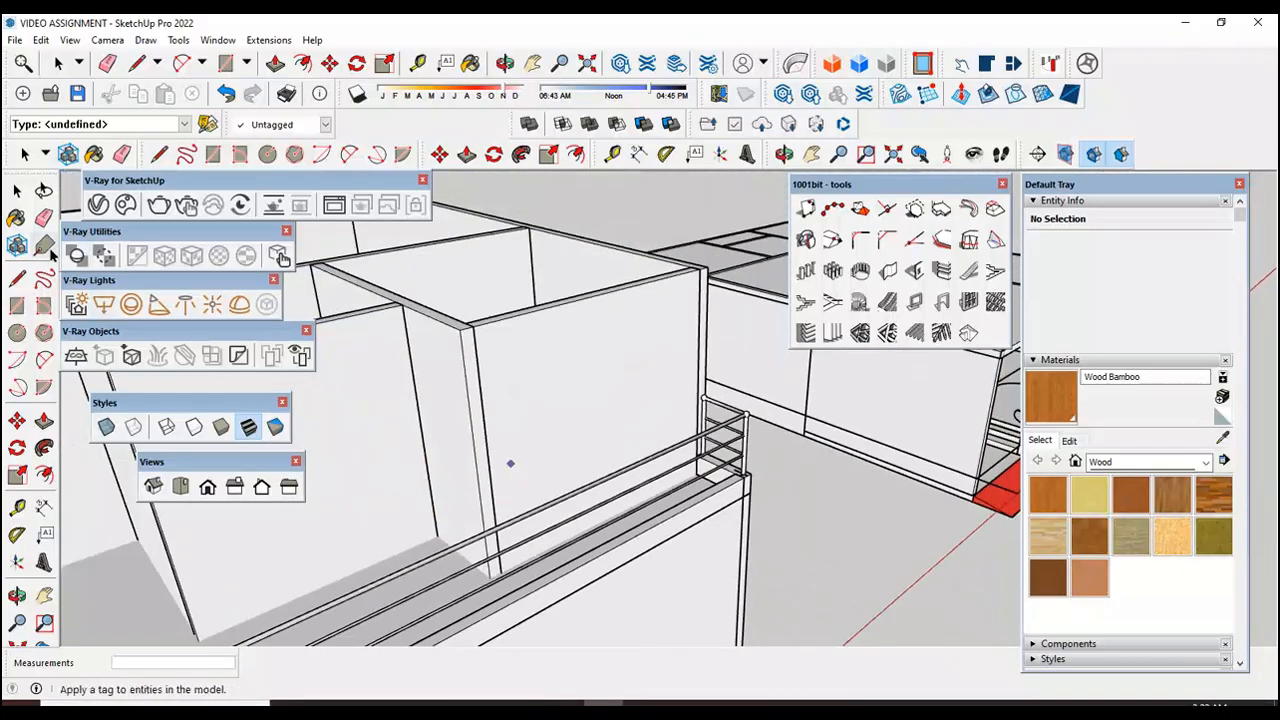
{"action": "left_click", "coordinate": [17, 190]}
Step: Inspect the recreated railing along the terrace, closely viewing its front corner and the long side's end
{"action": "scroll", "coordinate": [585, 553], "scroll_direction": "down", "scroll_amount": 5}
{"action": "scroll", "coordinate": [585, 553], "scroll_direction": "up", "scroll_amount": 1}
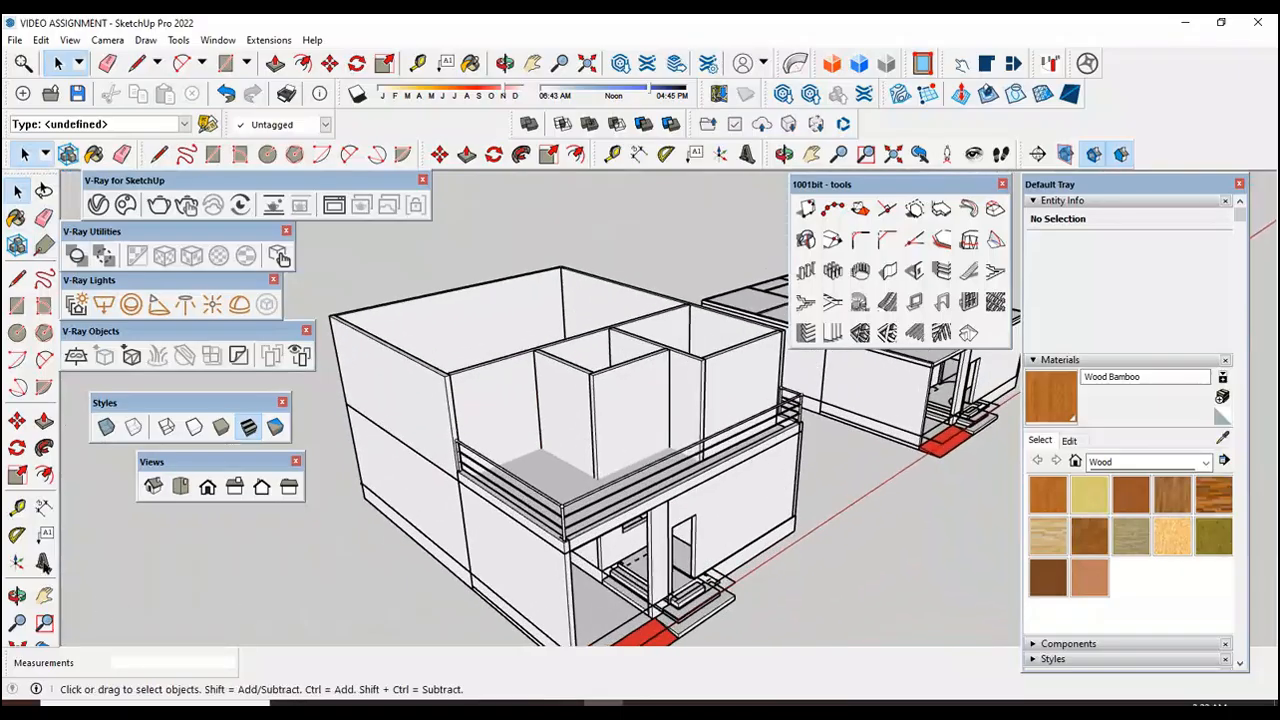
{"action": "left_click", "coordinate": [17, 595]}
{"action": "left_click_drag", "start_coordinate": [530, 510], "coordinate": [568, 441]}
{"action": "scroll", "coordinate": [590, 373], "scroll_direction": "up", "scroll_amount": 3}
{"action": "scroll", "coordinate": [590, 373], "scroll_direction": "up", "scroll_amount": 2}
{"action": "left_click_drag", "start_coordinate": [523, 394], "coordinate": [536, 458]}
{"action": "scroll", "coordinate": [480, 458], "scroll_direction": "down", "scroll_amount": 3}
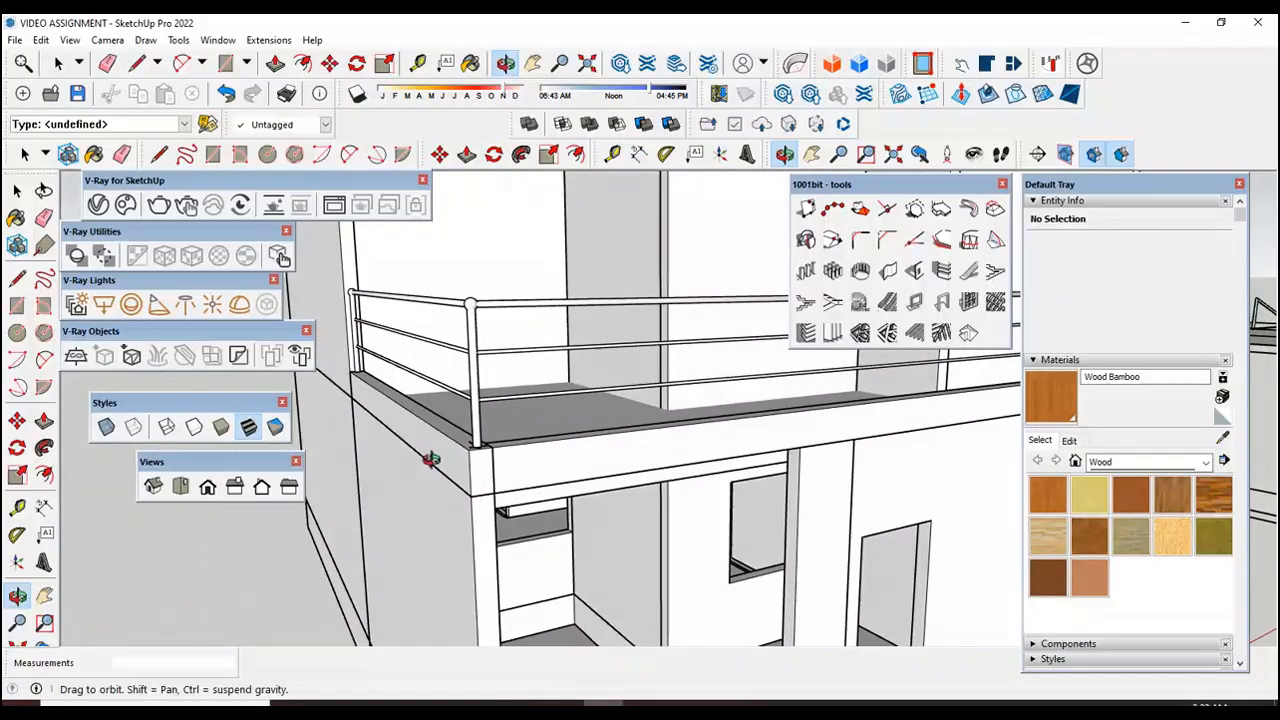
Step: Examine the terrace railing from several sides, focusing on the end pole's position against the house wall on the long side
{"action": "scroll", "coordinate": [410, 451], "scroll_direction": "down", "scroll_amount": 2}
{"action": "scroll", "coordinate": [749, 466], "scroll_direction": "down", "scroll_amount": 2}
{"action": "scroll", "coordinate": [661, 474], "scroll_direction": "down", "scroll_amount": 2}
{"action": "scroll", "coordinate": [477, 469], "scroll_direction": "down", "scroll_amount": 1}
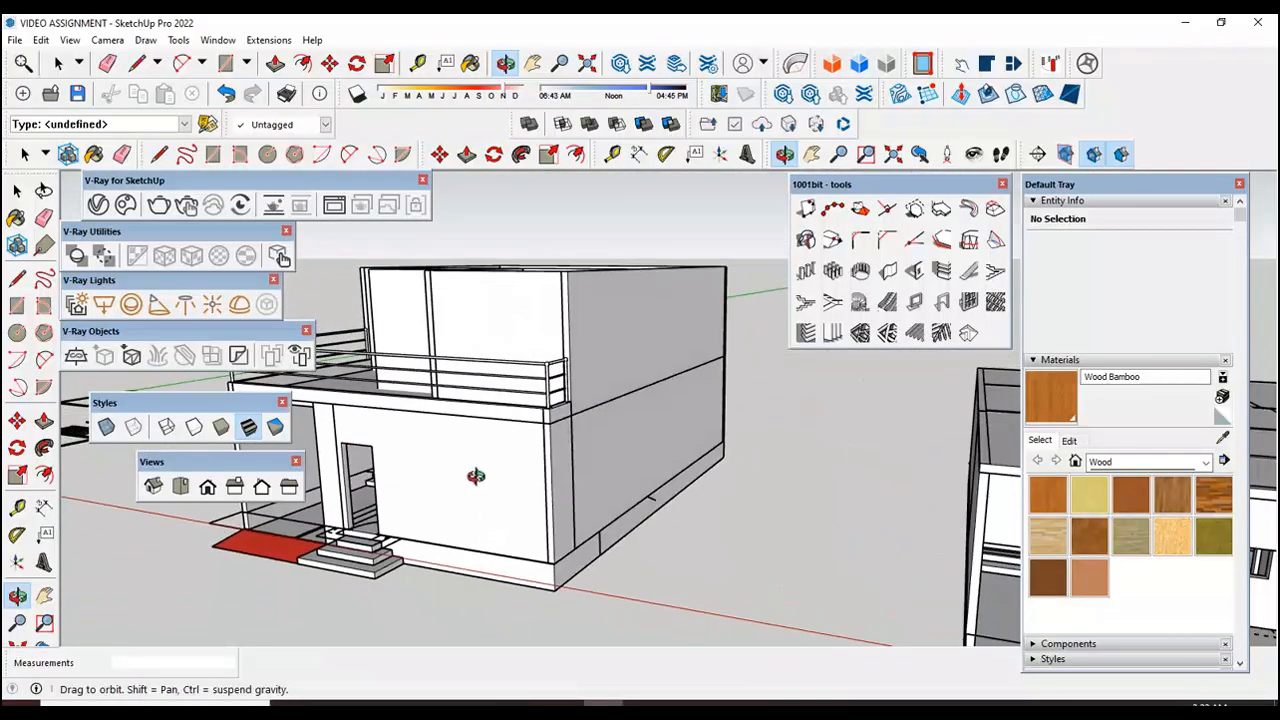
{"action": "left_click_drag", "start_coordinate": [486, 471], "coordinate": [783, 484]}
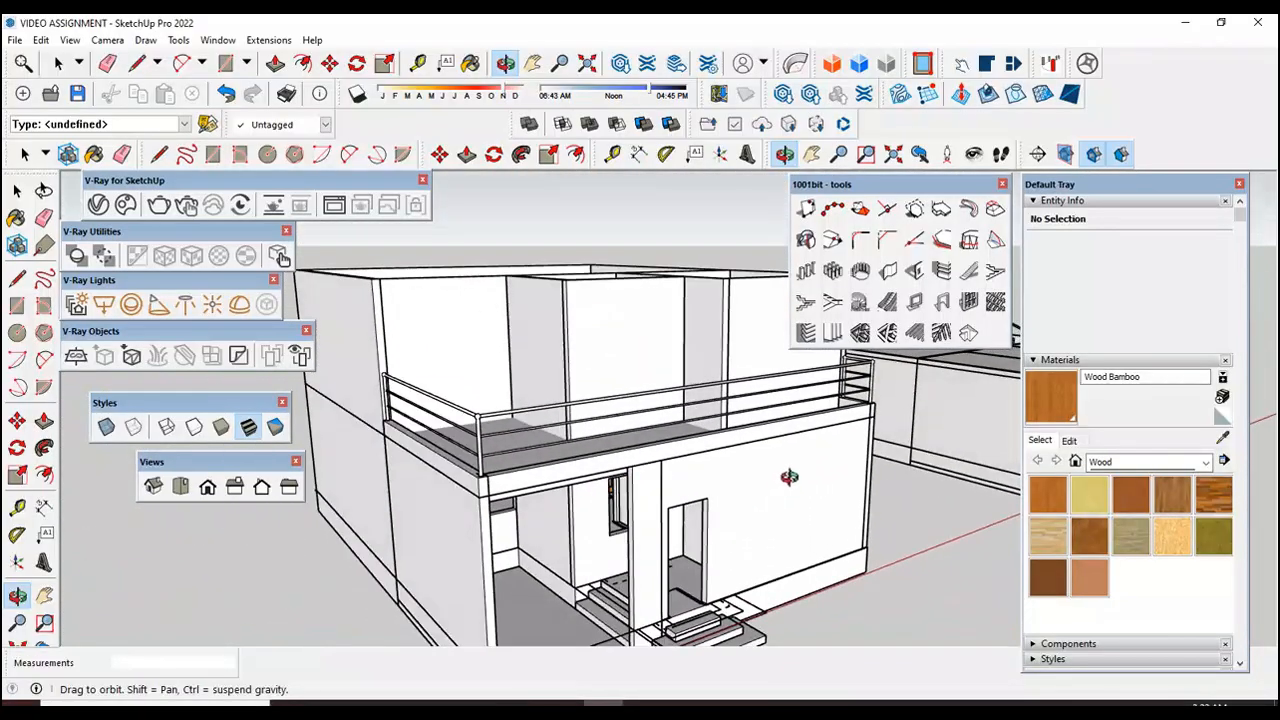
{"action": "left_click_drag", "start_coordinate": [526, 497], "coordinate": [626, 503]}
{"action": "scroll", "coordinate": [749, 514], "scroll_direction": "up", "scroll_amount": 5}
{"action": "scroll", "coordinate": [799, 539], "scroll_direction": "down", "scroll_amount": 6}
{"action": "scroll", "coordinate": [463, 427], "scroll_direction": "up", "scroll_amount": 3}
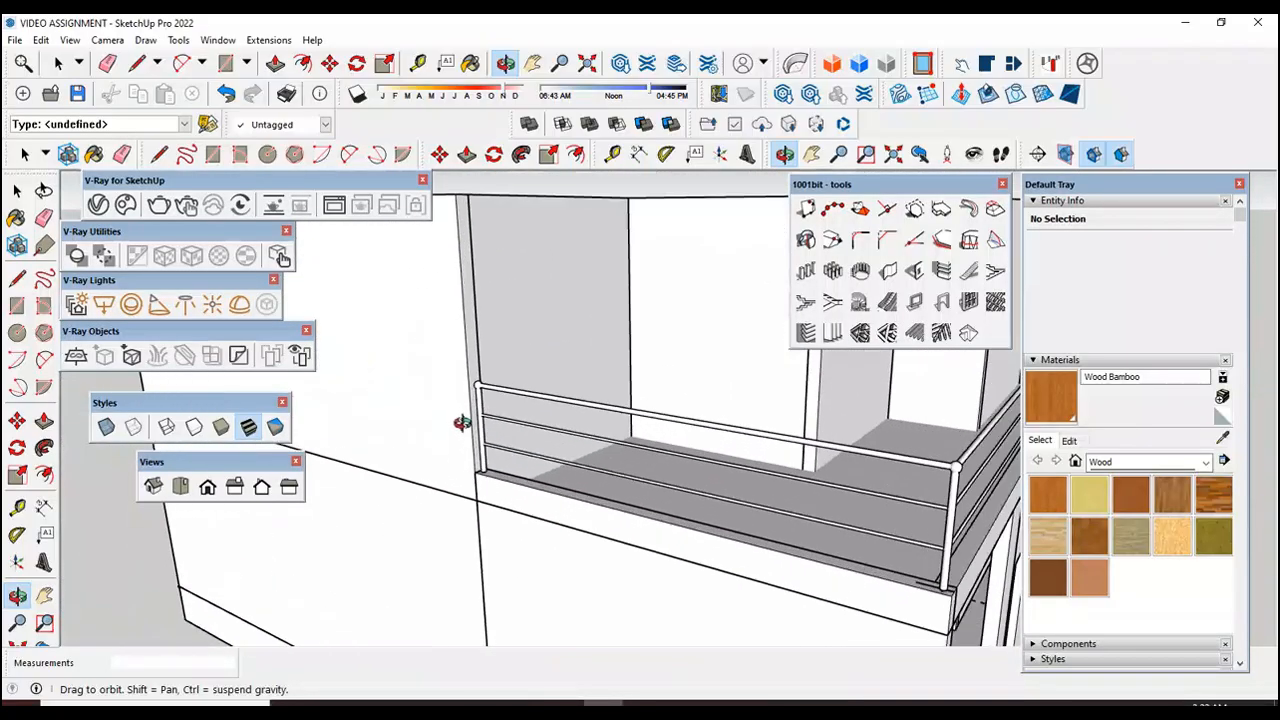
{"action": "scroll", "coordinate": [463, 427], "scroll_direction": "up", "scroll_amount": 4}
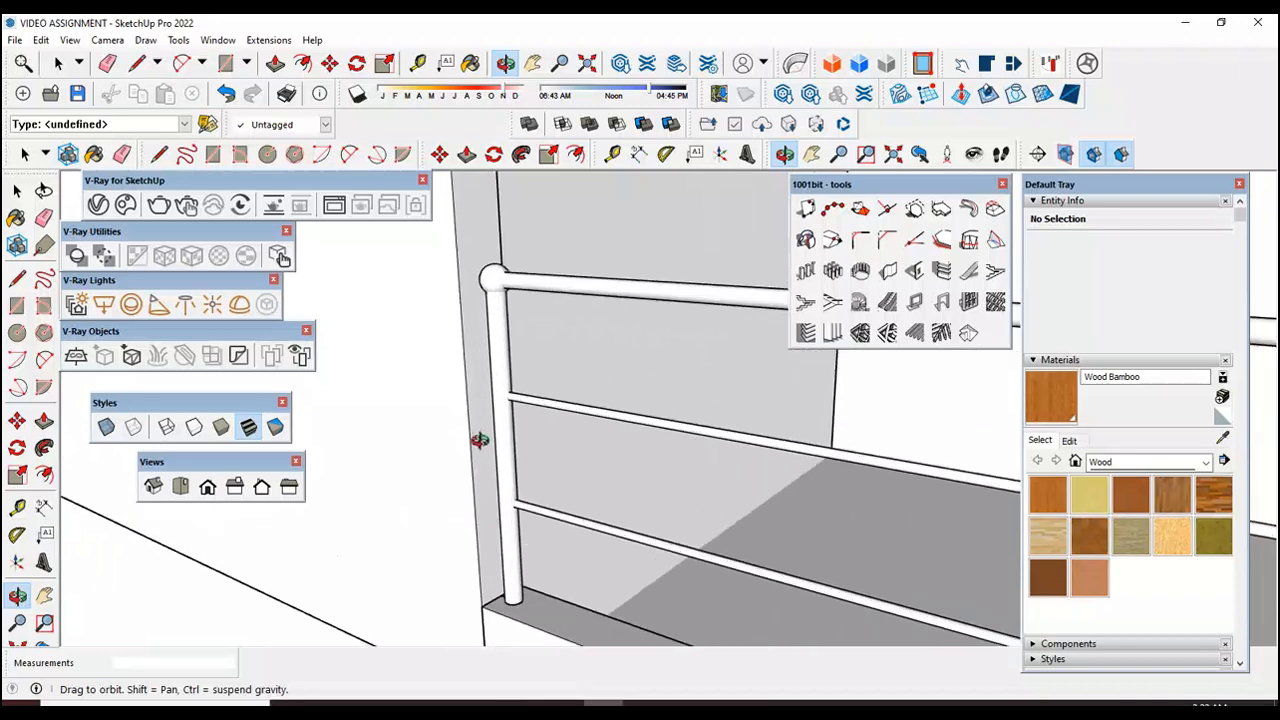
{"action": "scroll", "coordinate": [545, 610], "scroll_direction": "up", "scroll_amount": 2}
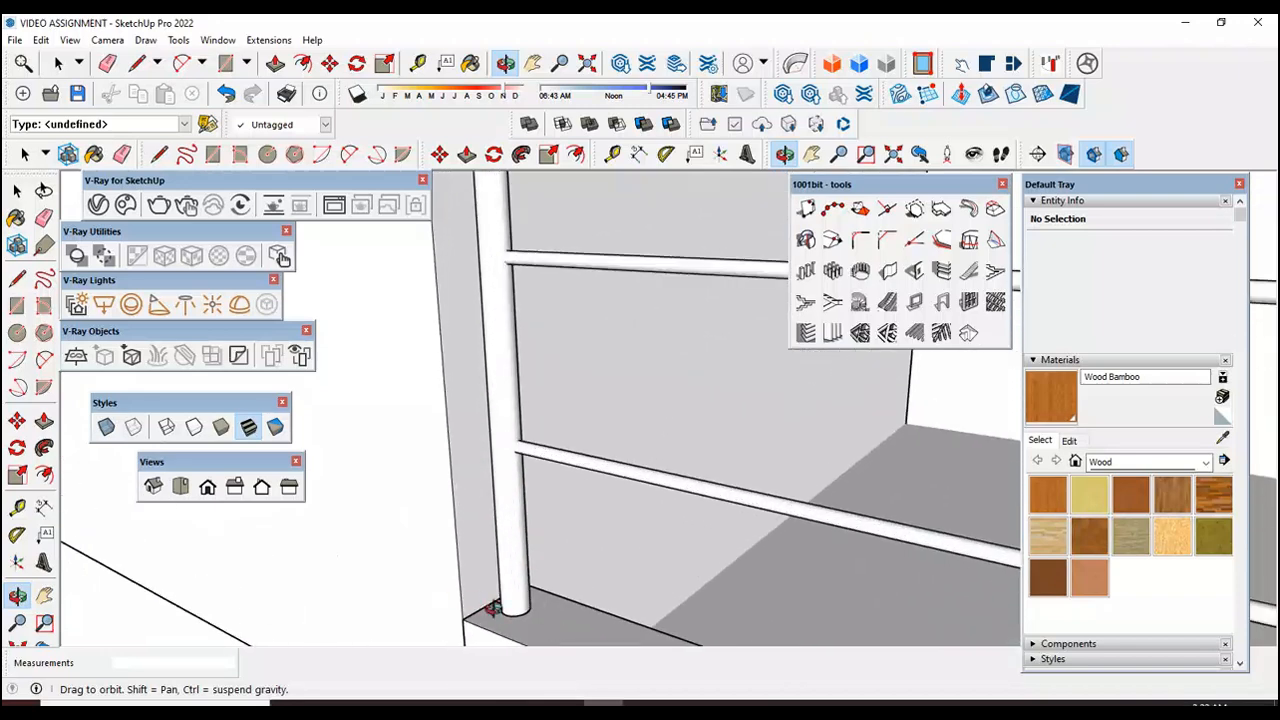
{"action": "scroll", "coordinate": [503, 616], "scroll_direction": "up", "scroll_amount": 4}
{"action": "scroll", "coordinate": [491, 604], "scroll_direction": "down", "scroll_amount": 4}
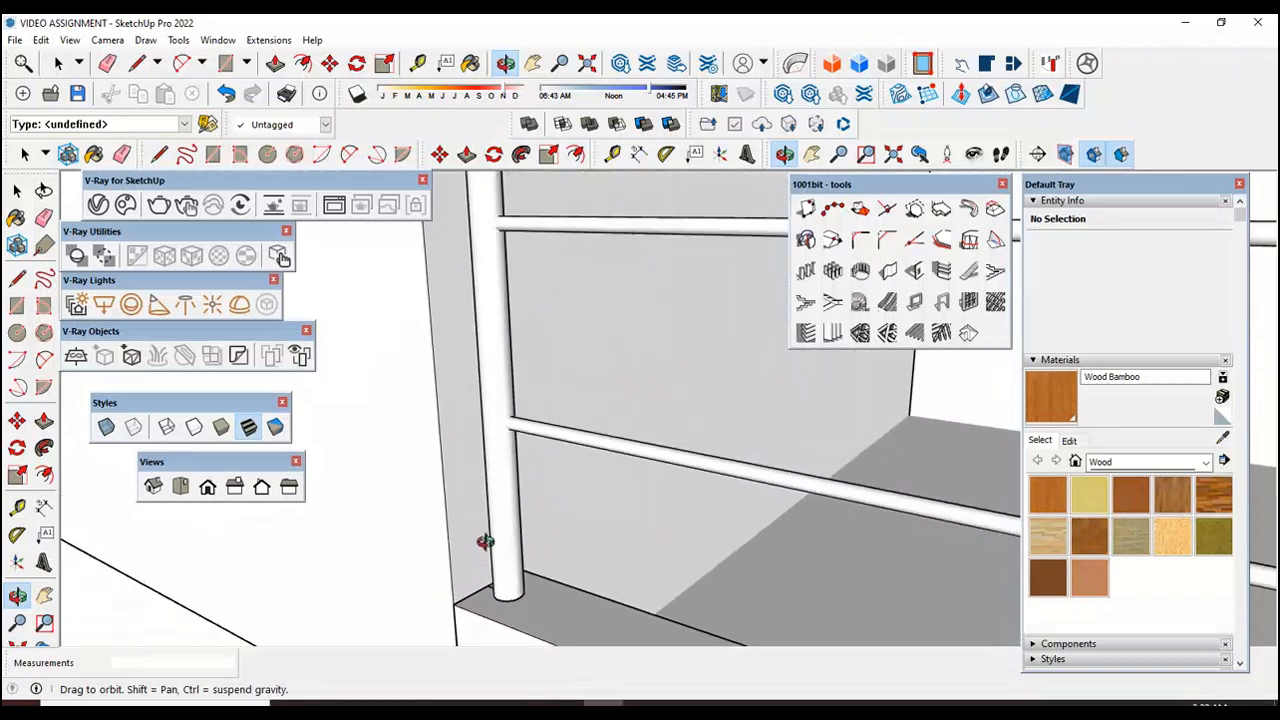
{"action": "scroll", "coordinate": [484, 551], "scroll_direction": "down", "scroll_amount": 8}
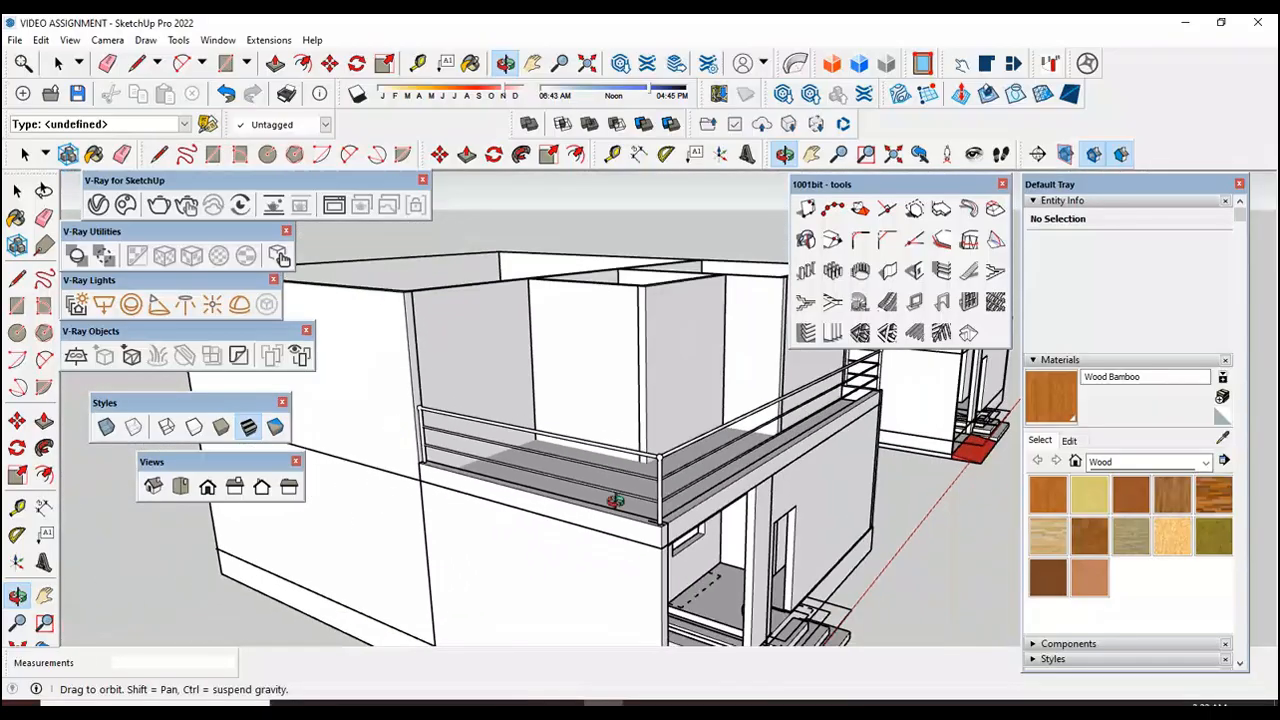
{"action": "scroll", "coordinate": [389, 438], "scroll_direction": "down", "scroll_amount": 3}
Step: Undo the creation of the terrace railing
{"action": "left_click", "coordinate": [16, 191]}
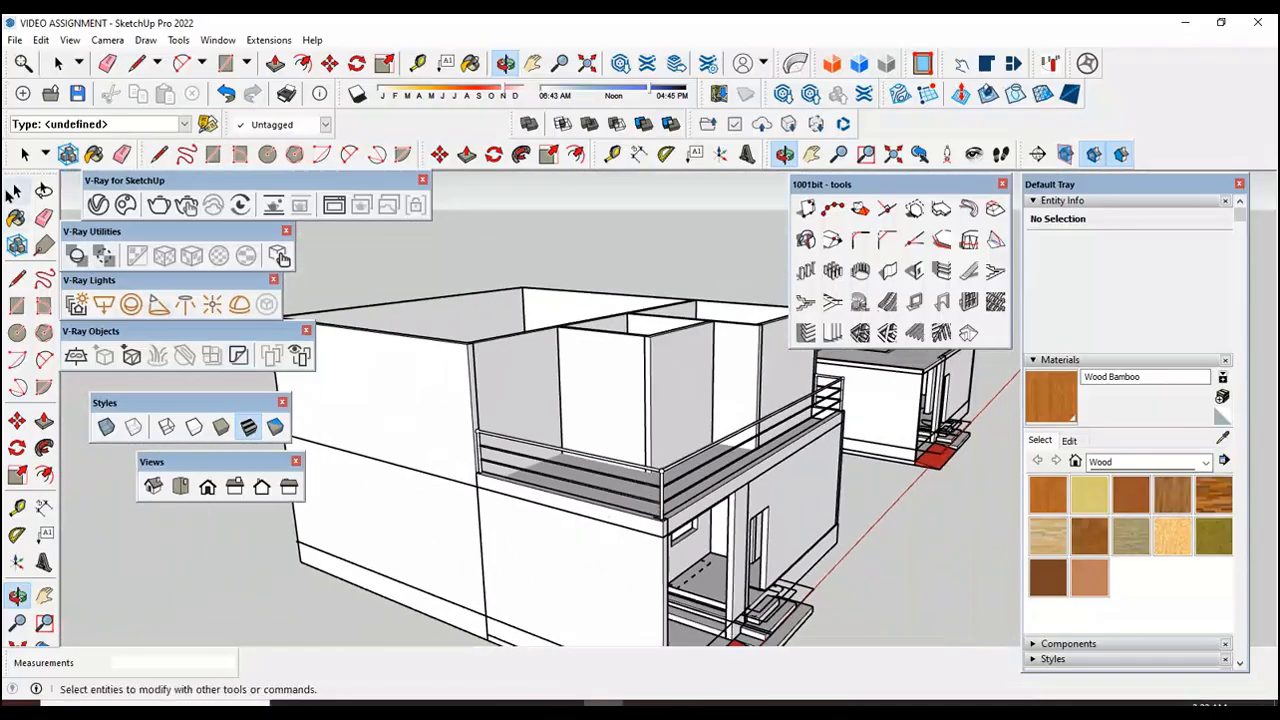
{"action": "left_click", "coordinate": [14, 192]}
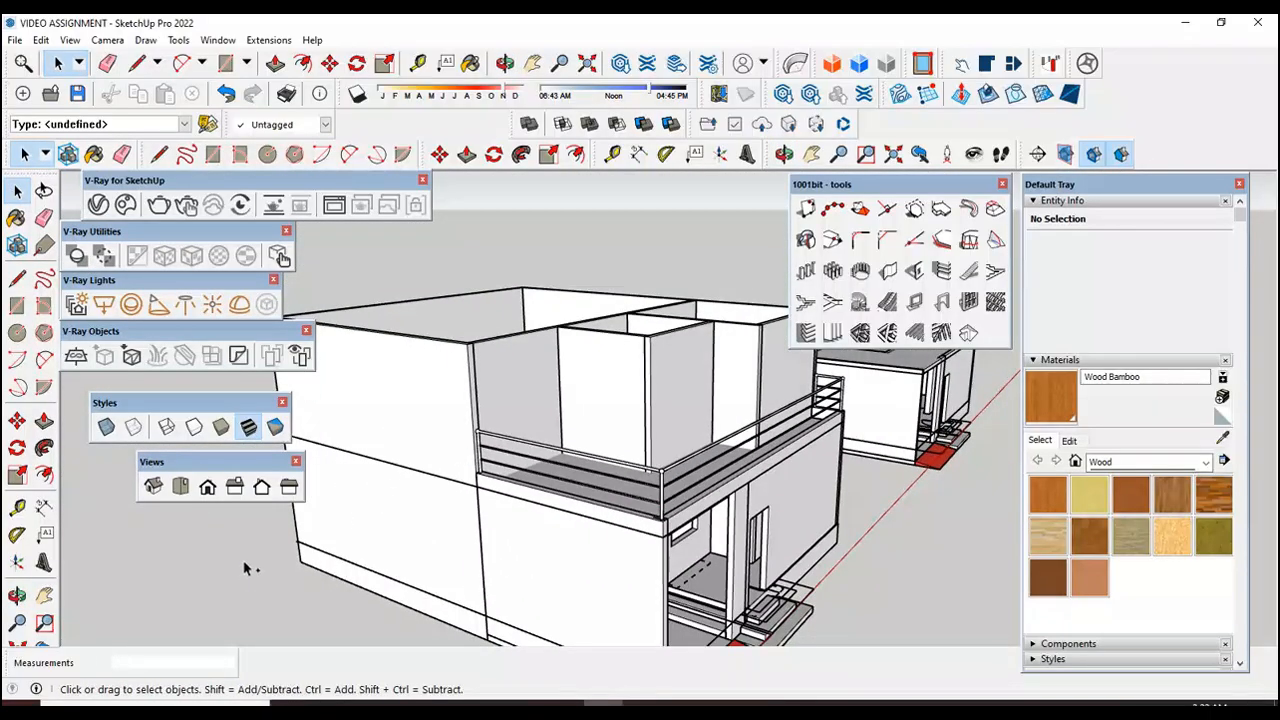
{"action": "key", "text": "ctrl+z"}
Step: Delete the short construction lines crossing on top of the terrace edge wall at the long side's front corner
{"action": "left_click", "coordinate": [17, 597]}
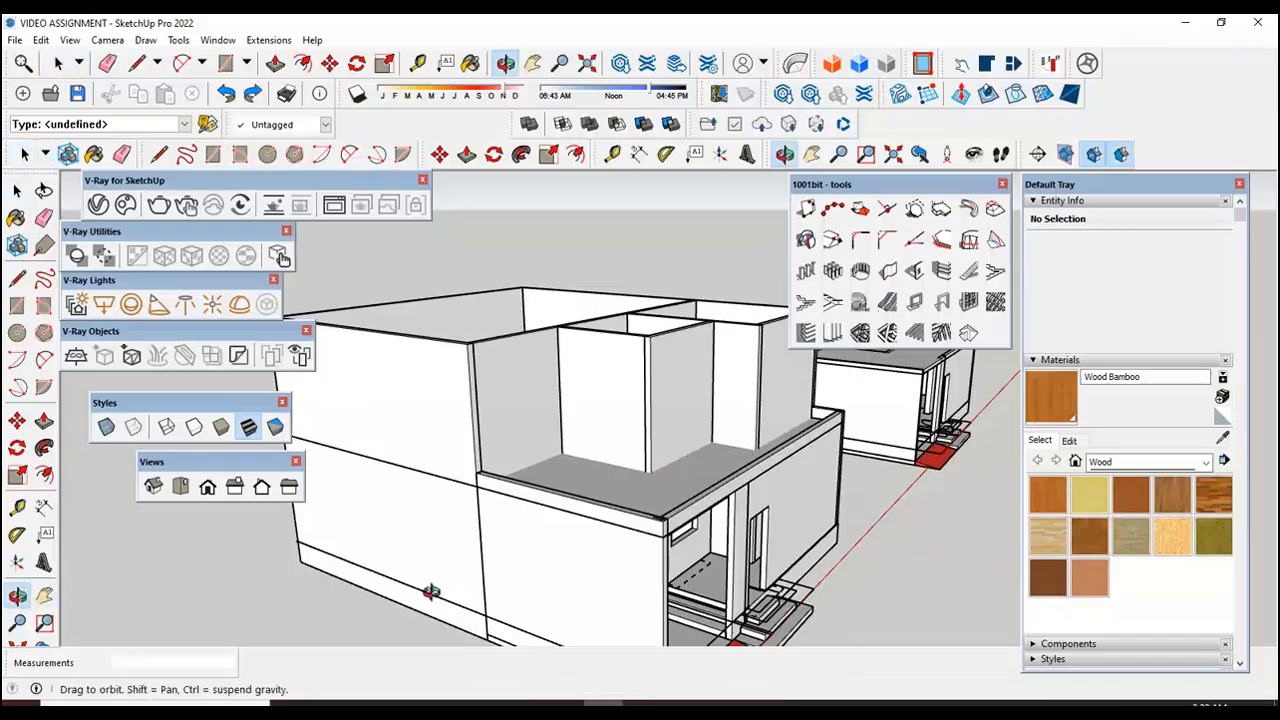
{"action": "left_click_drag", "start_coordinate": [571, 543], "coordinate": [534, 610]}
{"action": "scroll", "coordinate": [540, 611], "scroll_direction": "up", "scroll_amount": 3}
{"action": "scroll", "coordinate": [576, 612], "scroll_direction": "up", "scroll_amount": 2}
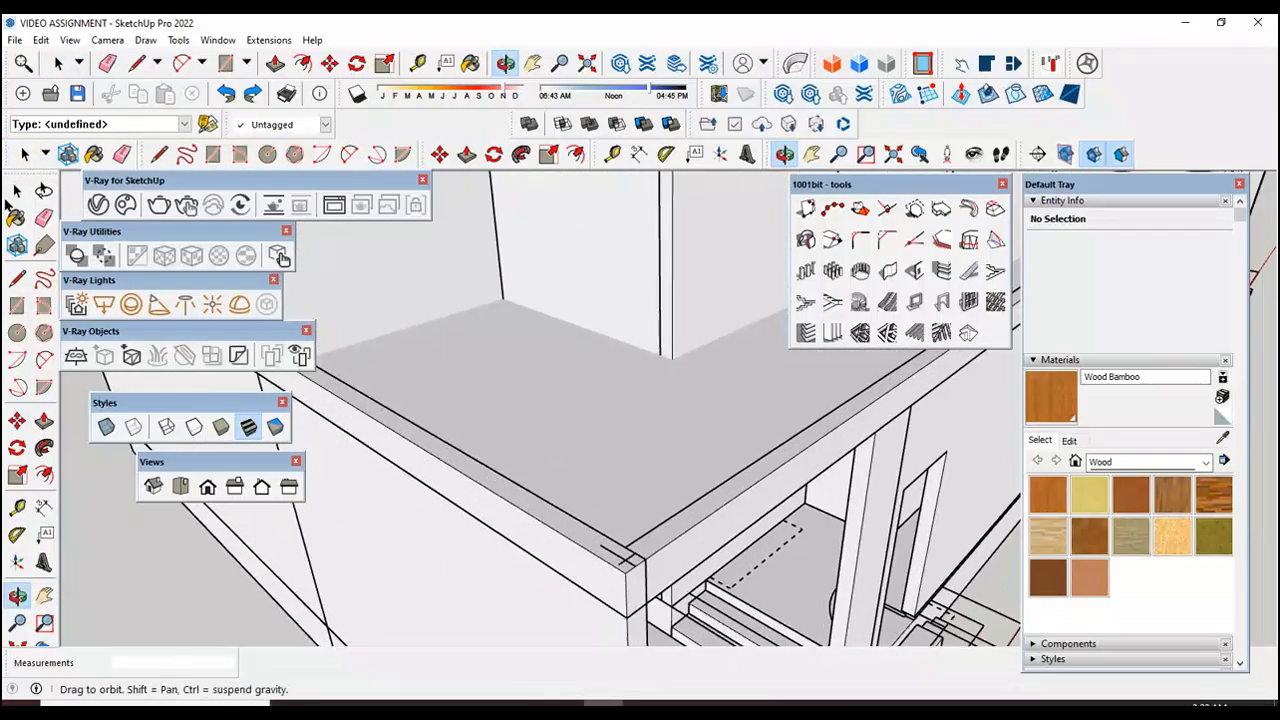
{"action": "left_click", "coordinate": [17, 190]}
{"action": "scroll", "coordinate": [628, 566], "scroll_direction": "up", "scroll_amount": 2}
{"action": "scroll", "coordinate": [628, 566], "scroll_direction": "up", "scroll_amount": 1}
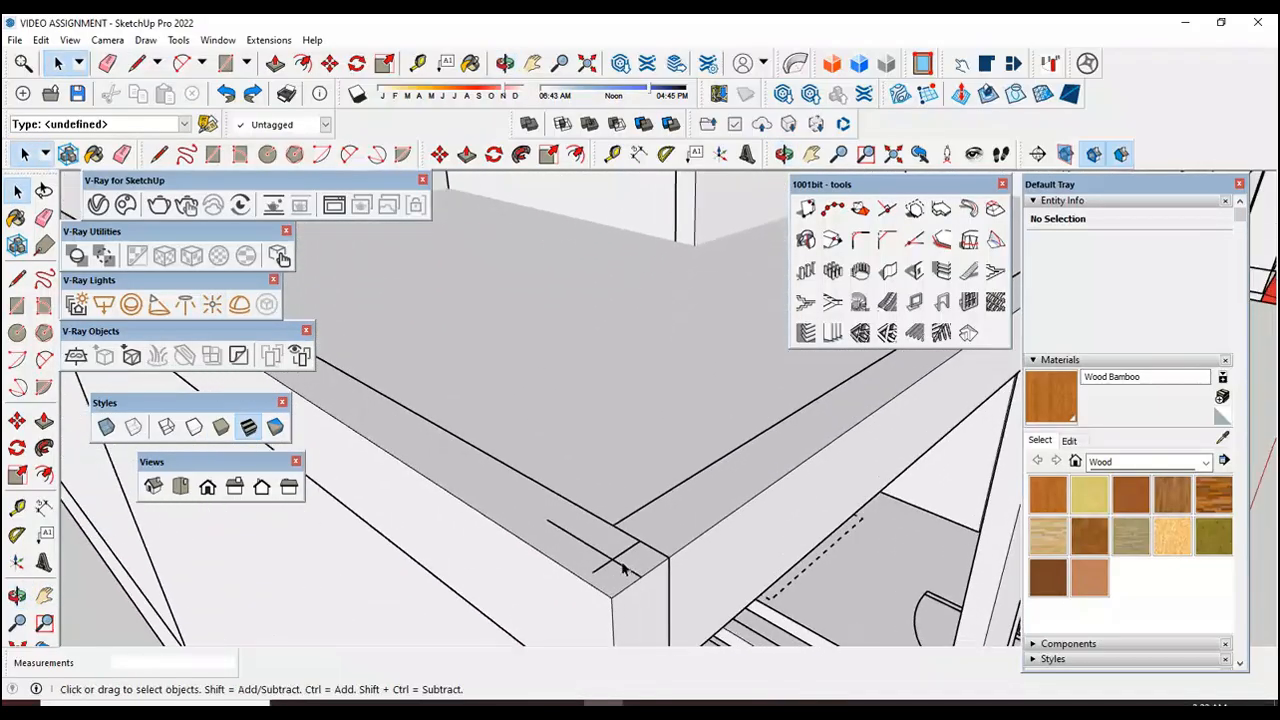
{"action": "triple_click", "coordinate": [603, 569]}
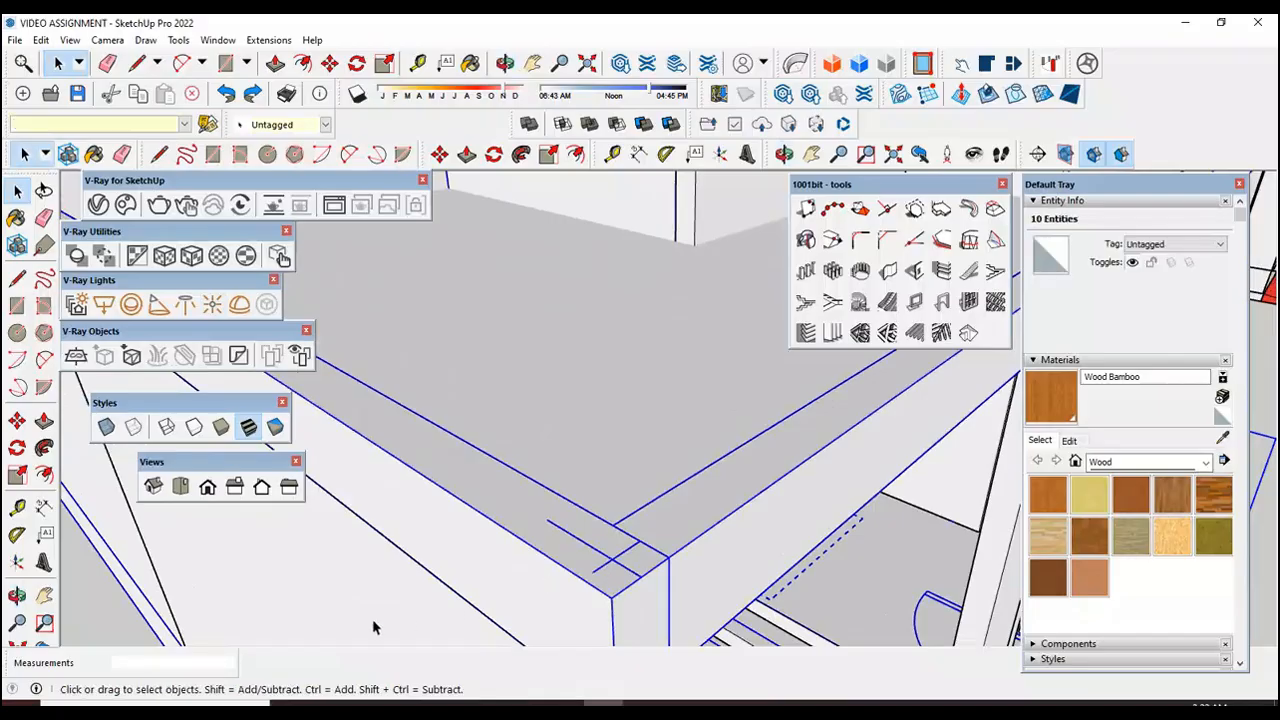
{"action": "left_click", "coordinate": [625, 405]}
{"action": "left_click", "coordinate": [588, 546]}
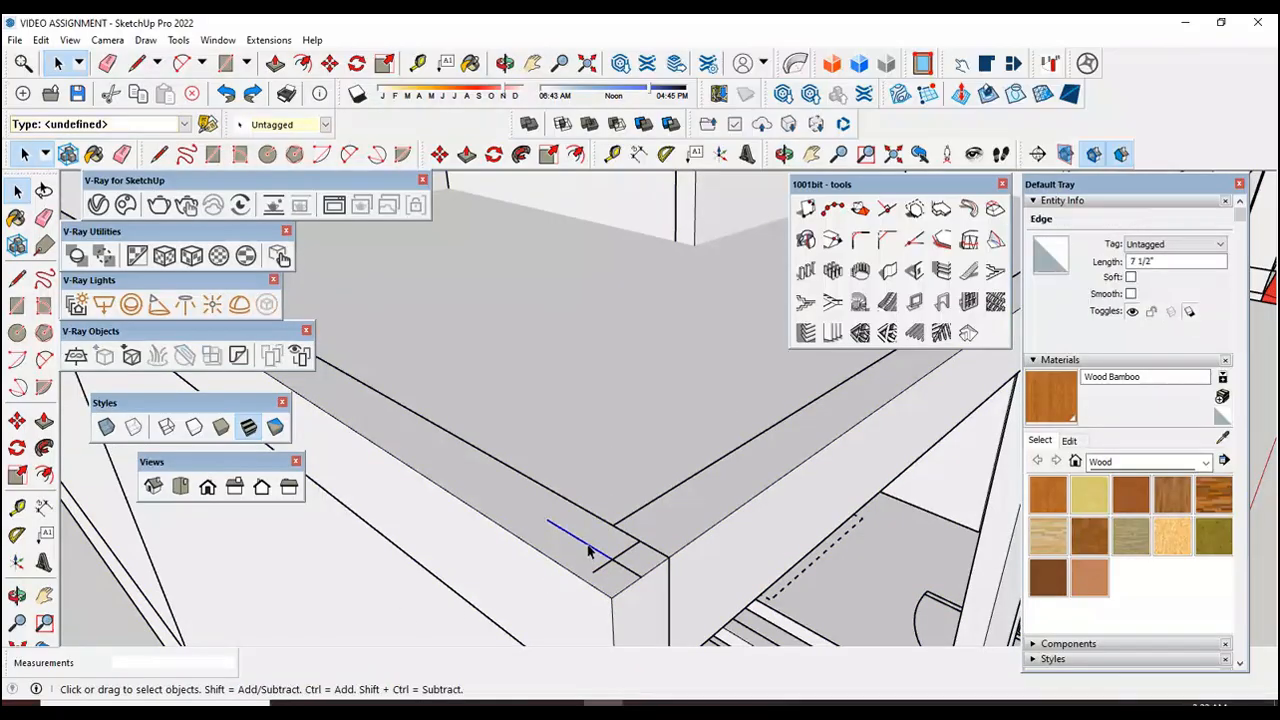
{"action": "key", "text": "Delete"}
{"action": "left_click", "coordinate": [601, 566]}
{"action": "key", "text": "Delete"}
{"action": "left_click", "coordinate": [620, 561]}
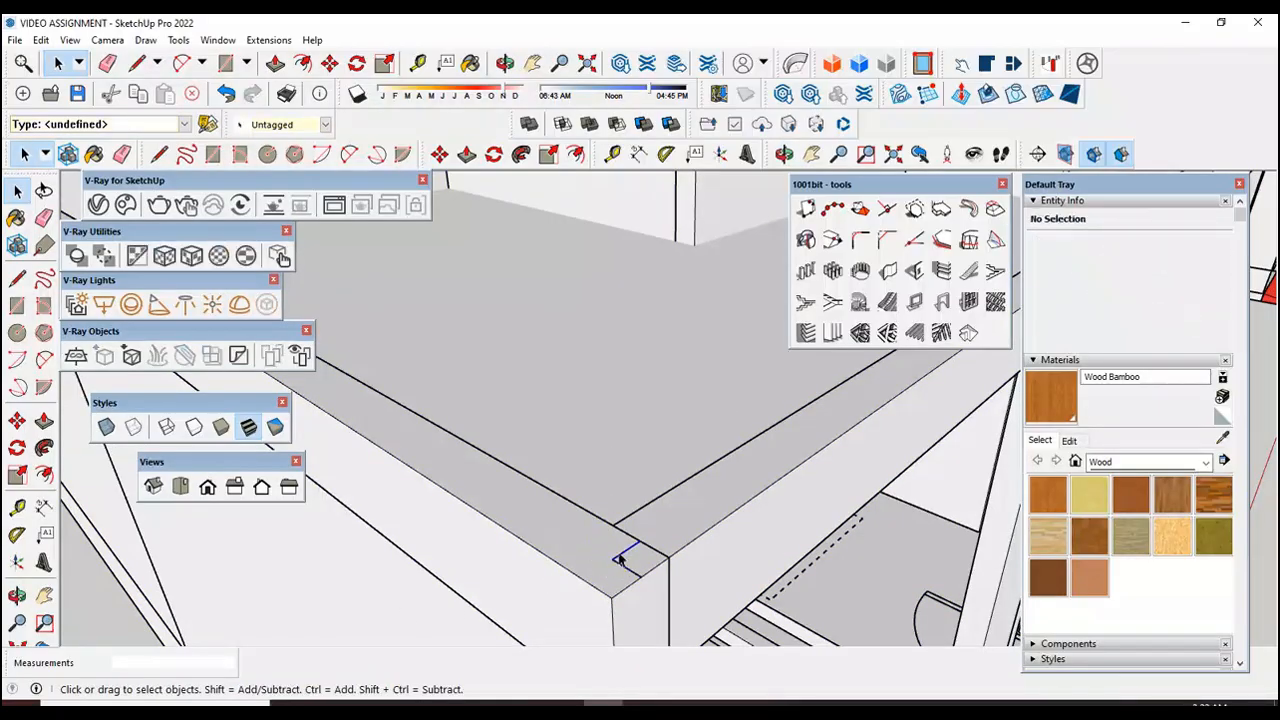
{"action": "key", "text": "Delete"}
Step: Delete the short construction line at the long side wall's end against the house wall
{"action": "middle_click_drag", "start_coordinate": [620, 567], "coordinate": [563, 474]}
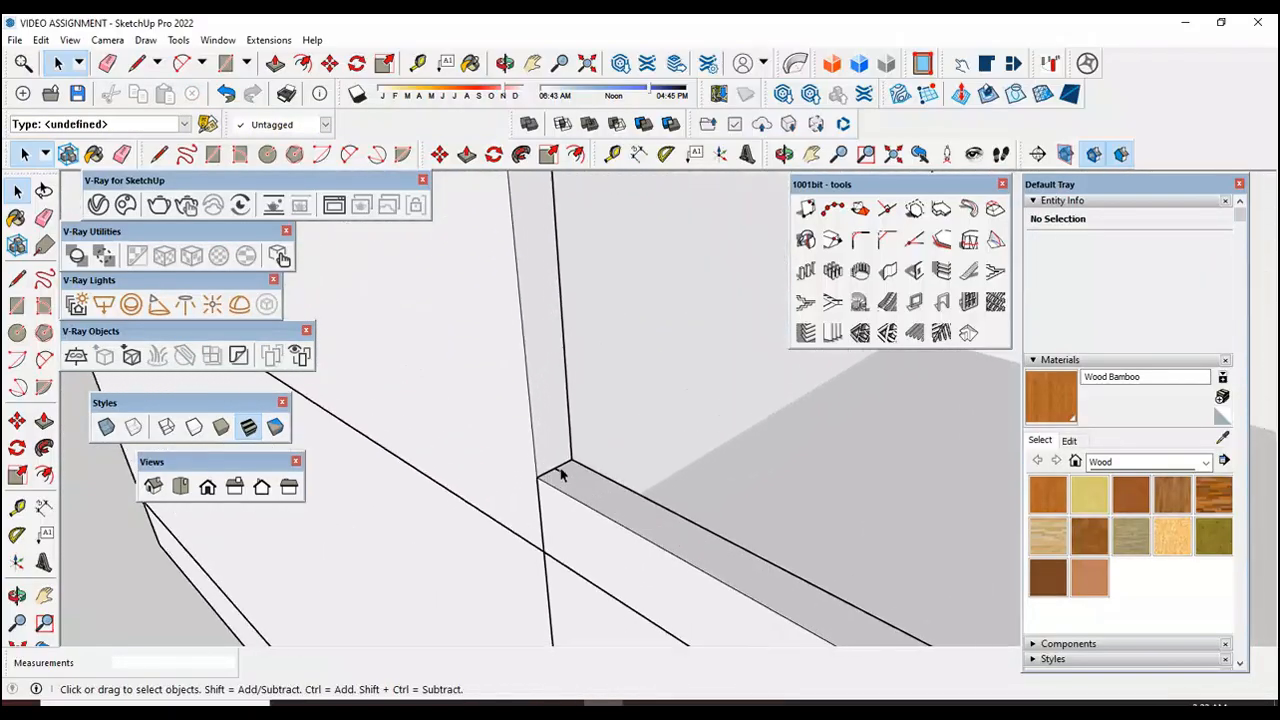
{"action": "left_click", "coordinate": [563, 475]}
{"action": "left_click", "coordinate": [553, 476]}
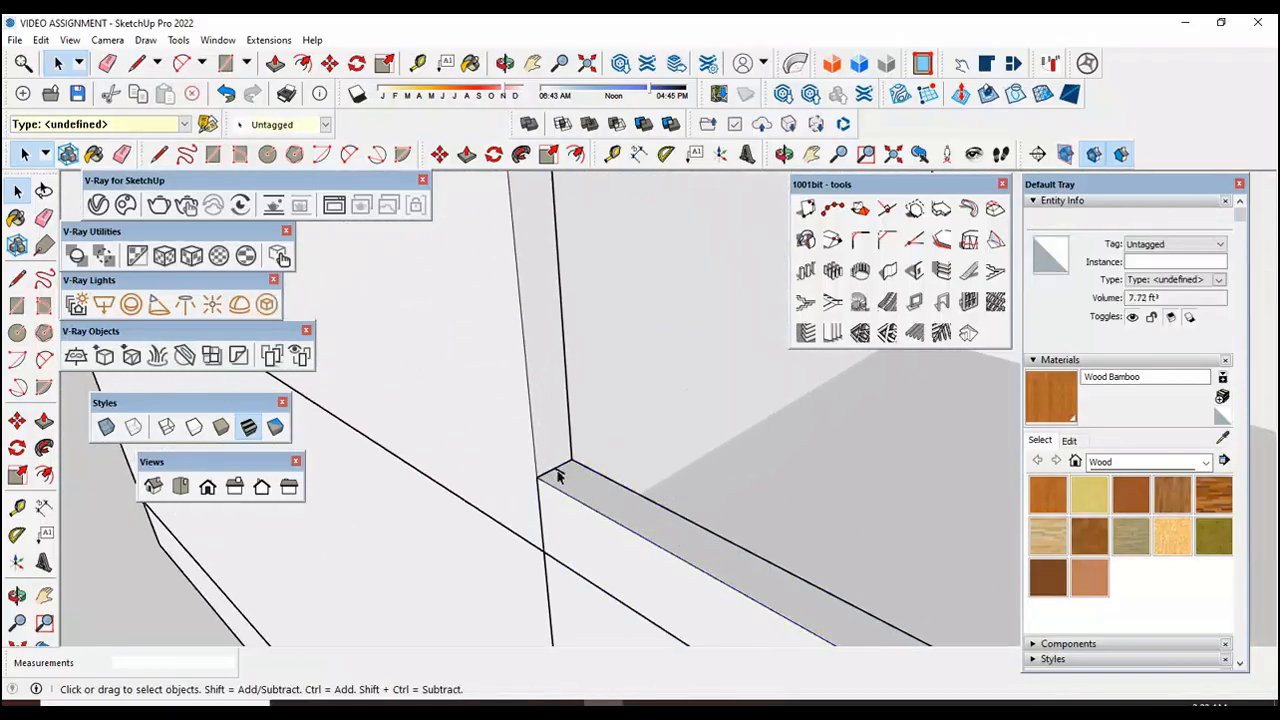
{"action": "left_click", "coordinate": [563, 472]}
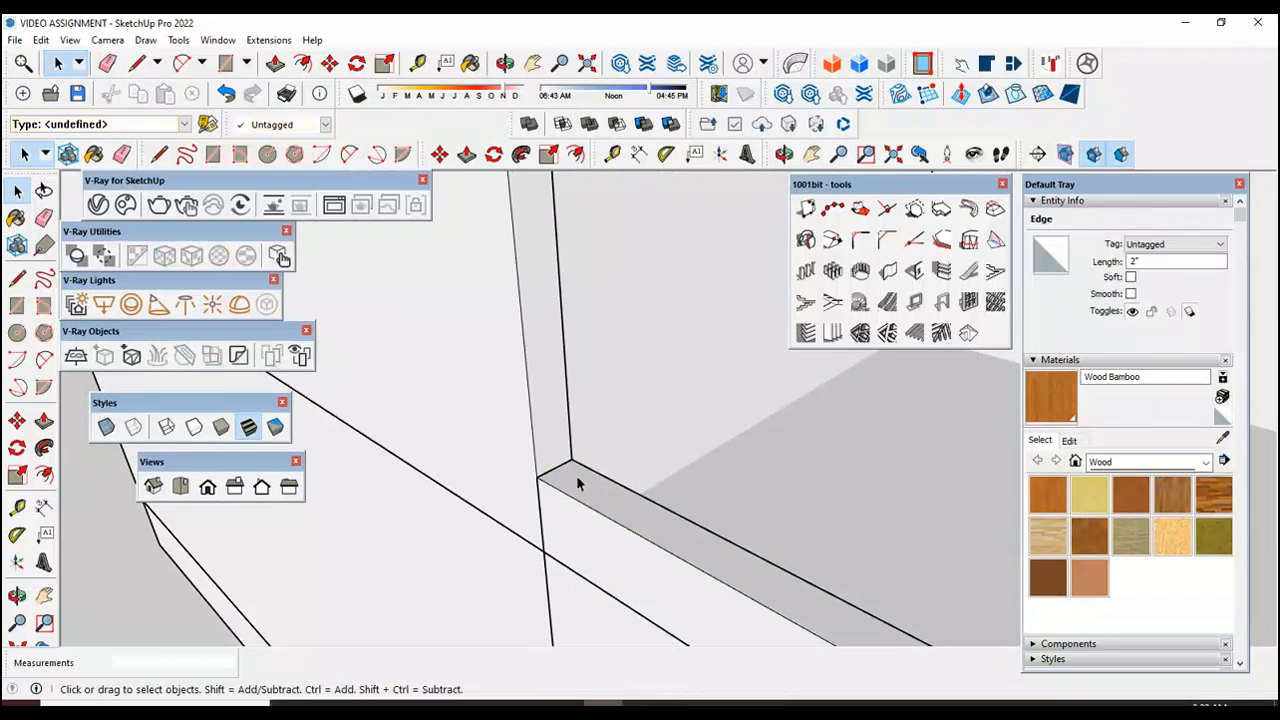
{"action": "key", "text": "Delete"}
{"action": "scroll", "coordinate": [368, 400], "scroll_direction": "down", "scroll_amount": 4}
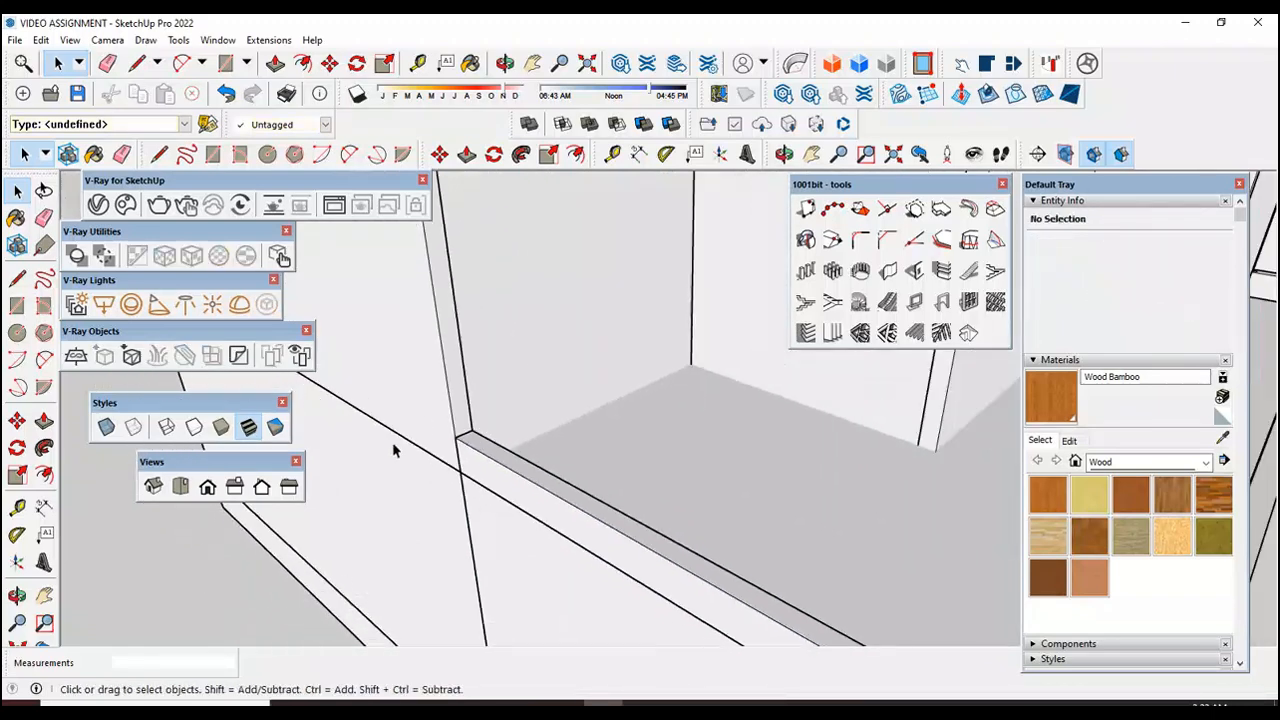
Step: Start a Type A MAJ Rail, 36" high with 0" offsets, placing the first pole centred where the long side's edge wall meets the house wall
{"action": "left_click", "coordinate": [268, 40]}
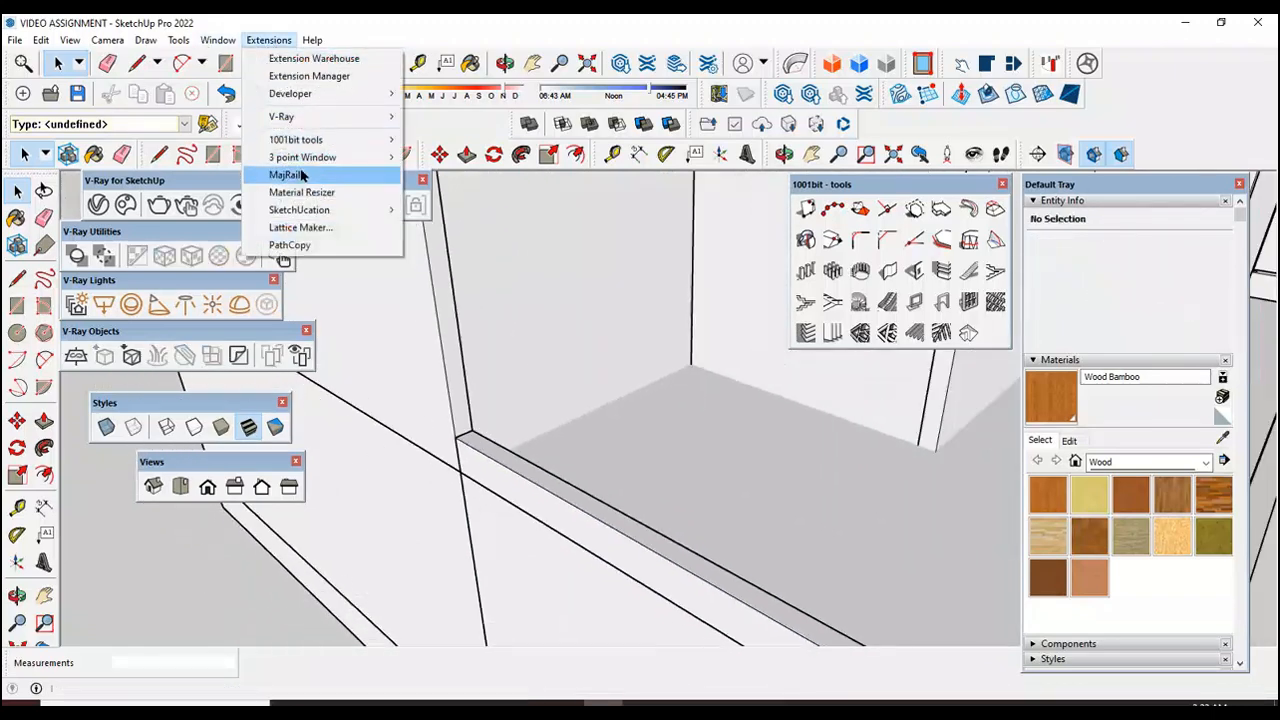
{"action": "left_click", "coordinate": [300, 175]}
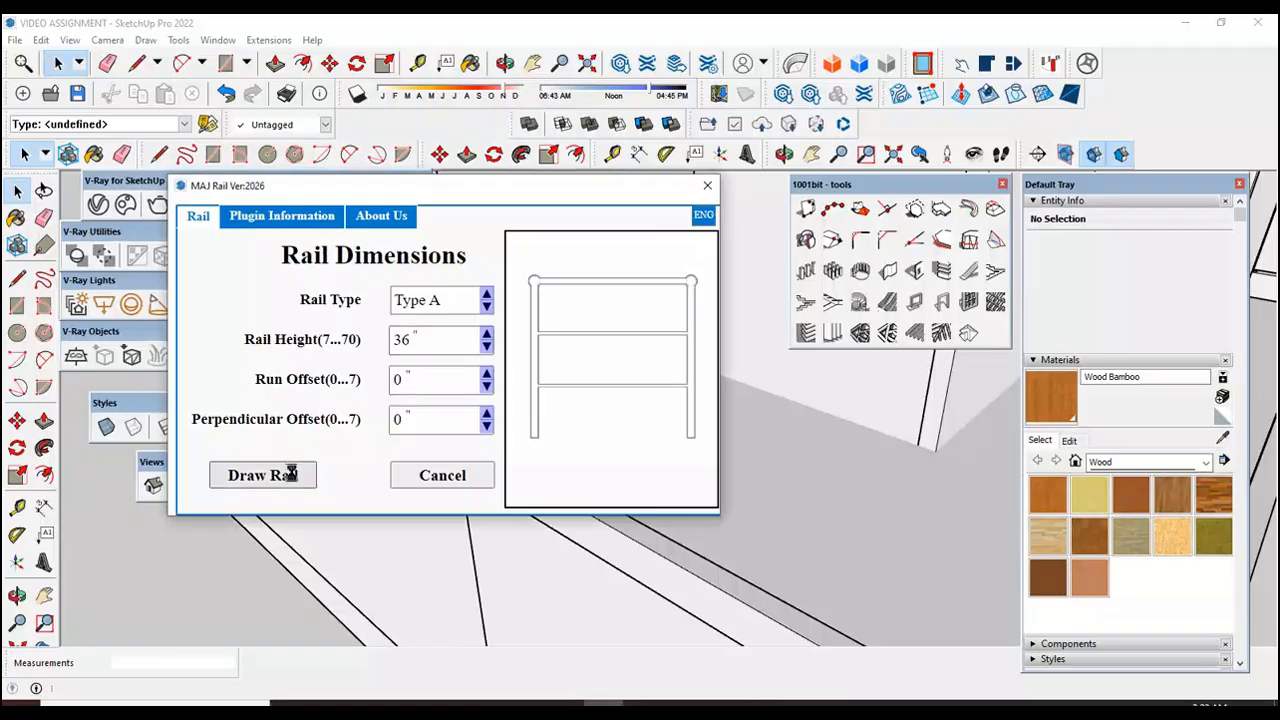
{"action": "left_click", "coordinate": [263, 476]}
{"action": "scroll", "coordinate": [460, 480], "scroll_direction": "up", "scroll_amount": 4}
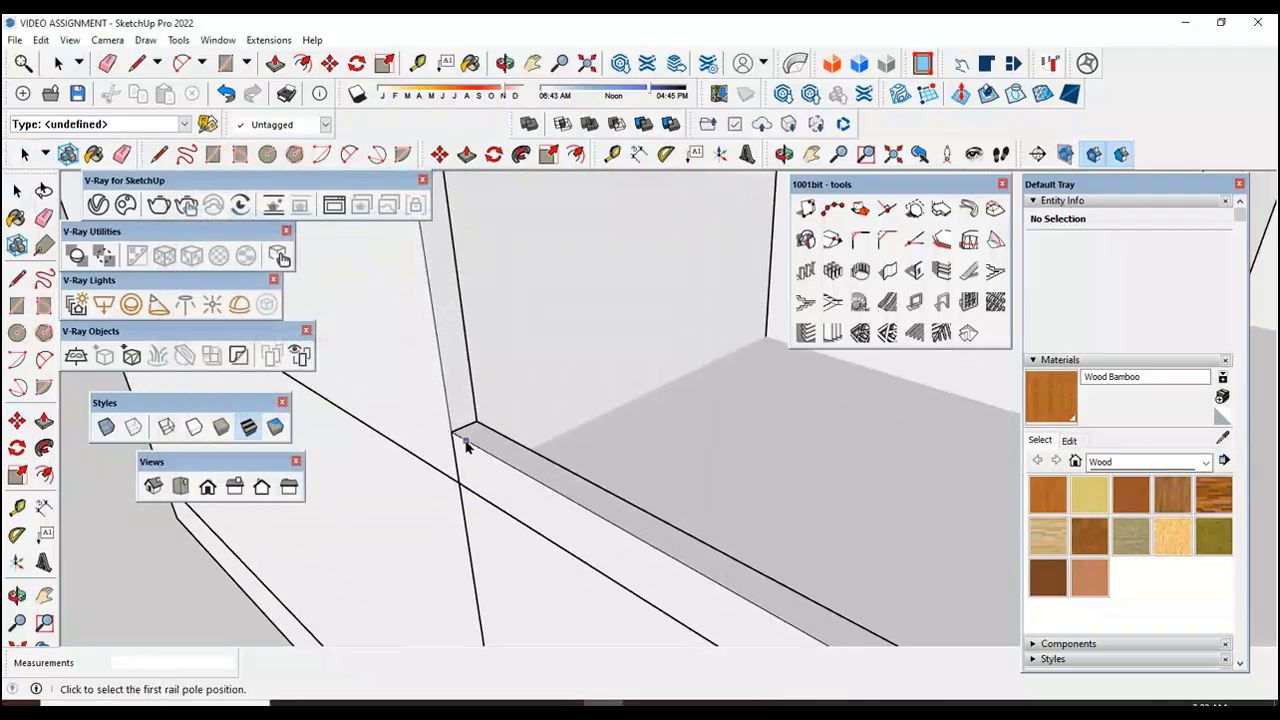
{"action": "left_click", "coordinate": [468, 420]}
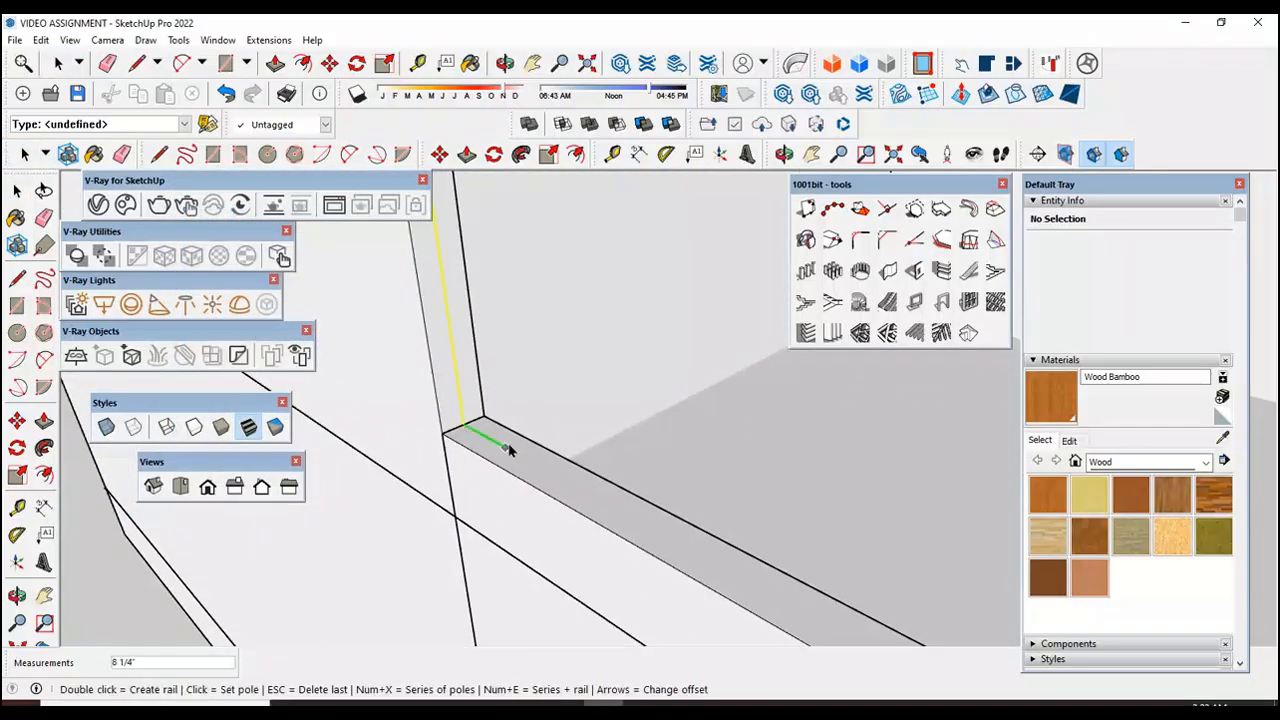
Step: Place the second rail pole about 15' 2 1/4" along, centred on the edge wall at the long side's front corner
{"action": "scroll", "coordinate": [450, 412], "scroll_direction": "up", "scroll_amount": 3}
{"action": "scroll", "coordinate": [441, 400], "scroll_direction": "down", "scroll_amount": 5}
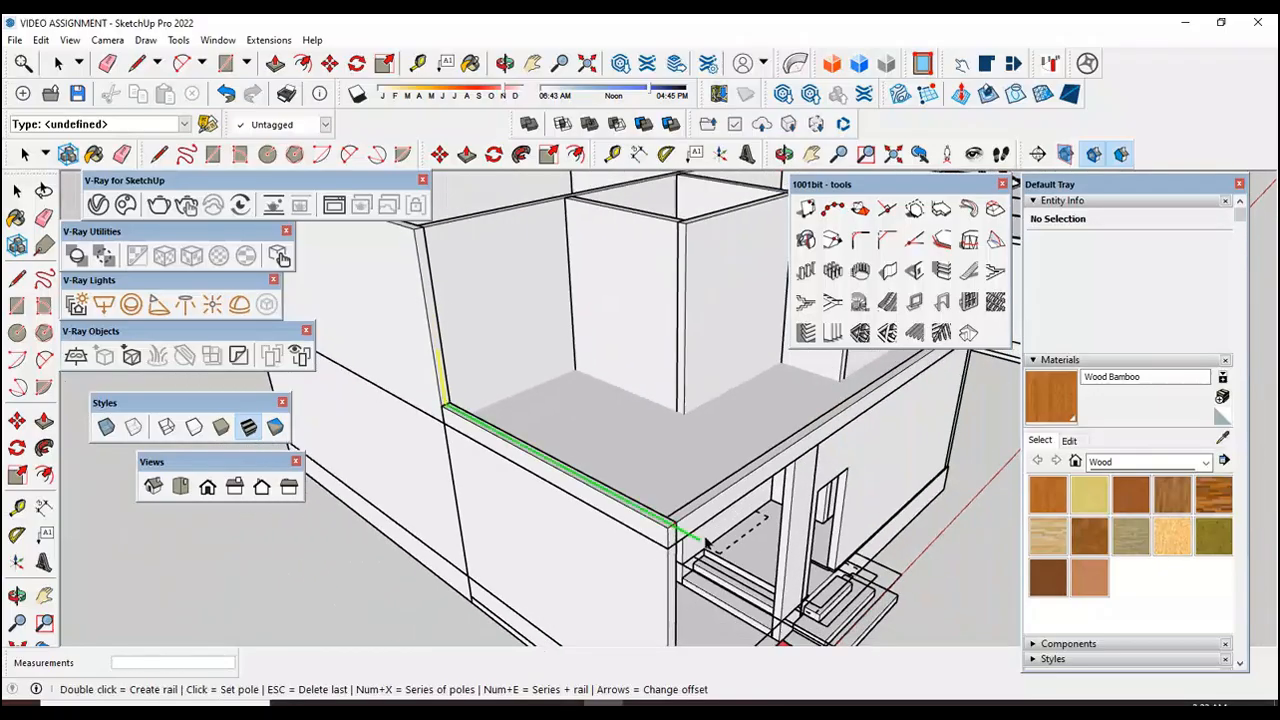
{"action": "scroll", "coordinate": [640, 520], "scroll_direction": "up", "scroll_amount": 5}
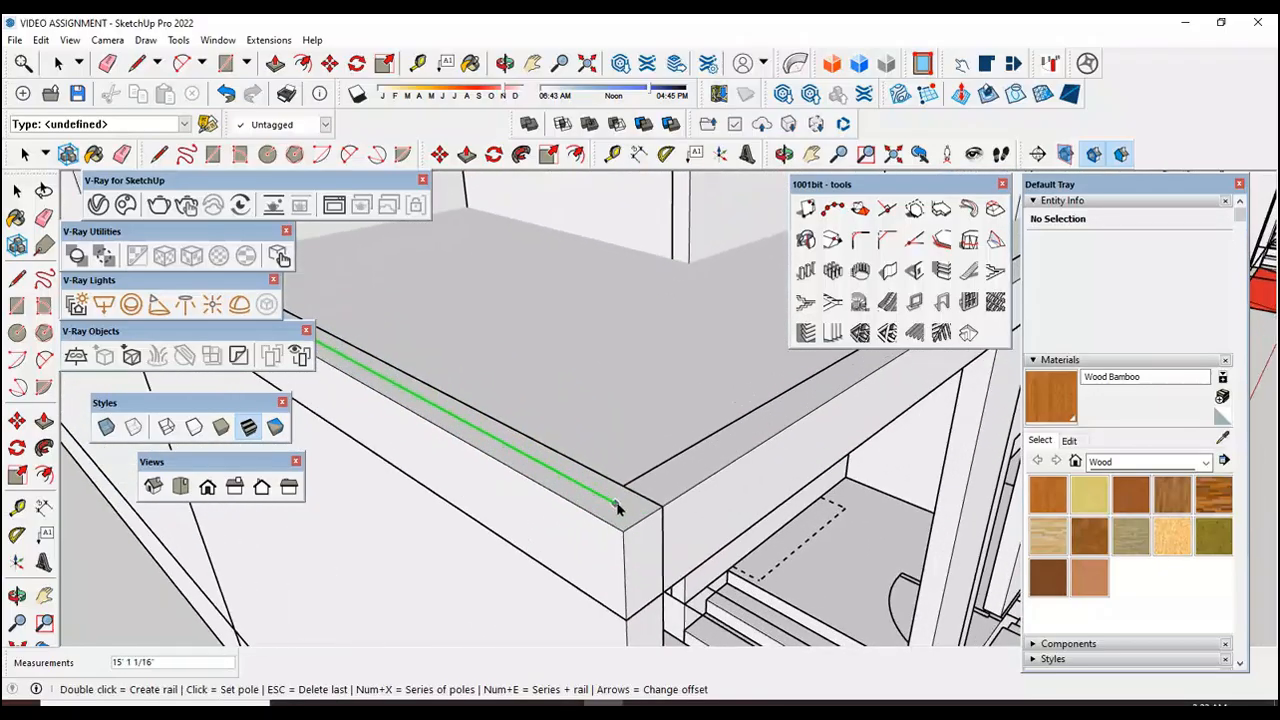
{"action": "scroll", "coordinate": [618, 508], "scroll_direction": "up", "scroll_amount": 2}
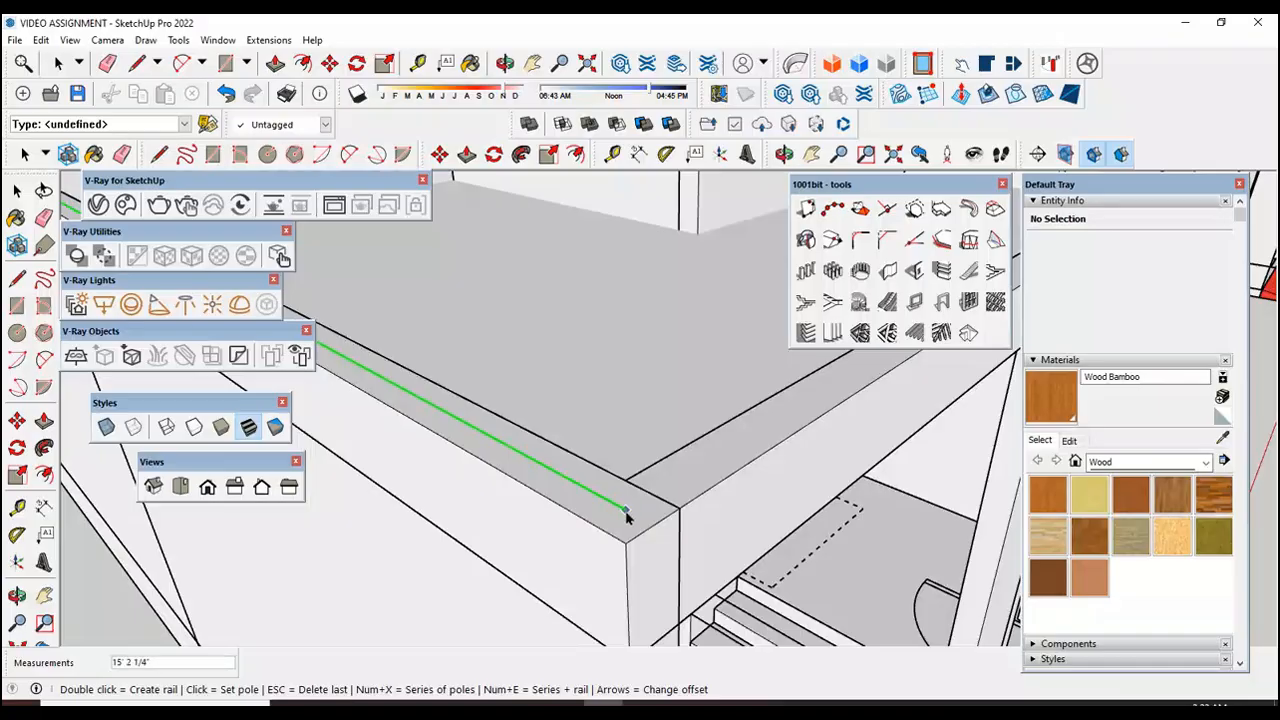
{"action": "left_click", "coordinate": [625, 512]}
Step: Place the third rail pole at the line intersection on the terrace edge wall's opposite front corner
{"action": "middle_click_drag", "start_coordinate": [575, 532], "coordinate": [512, 546]}
{"action": "scroll", "coordinate": [512, 546], "scroll_direction": "down", "scroll_amount": 3}
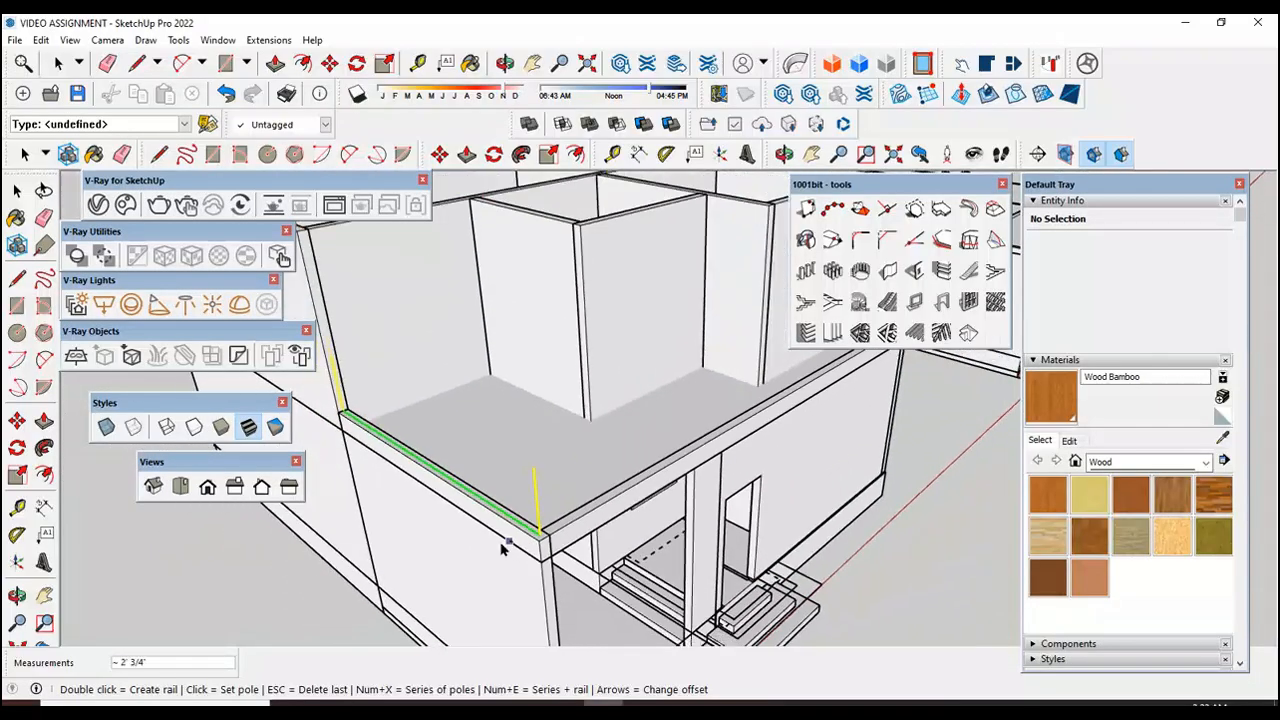
{"action": "scroll", "coordinate": [600, 430], "scroll_direction": "up", "scroll_amount": 10}
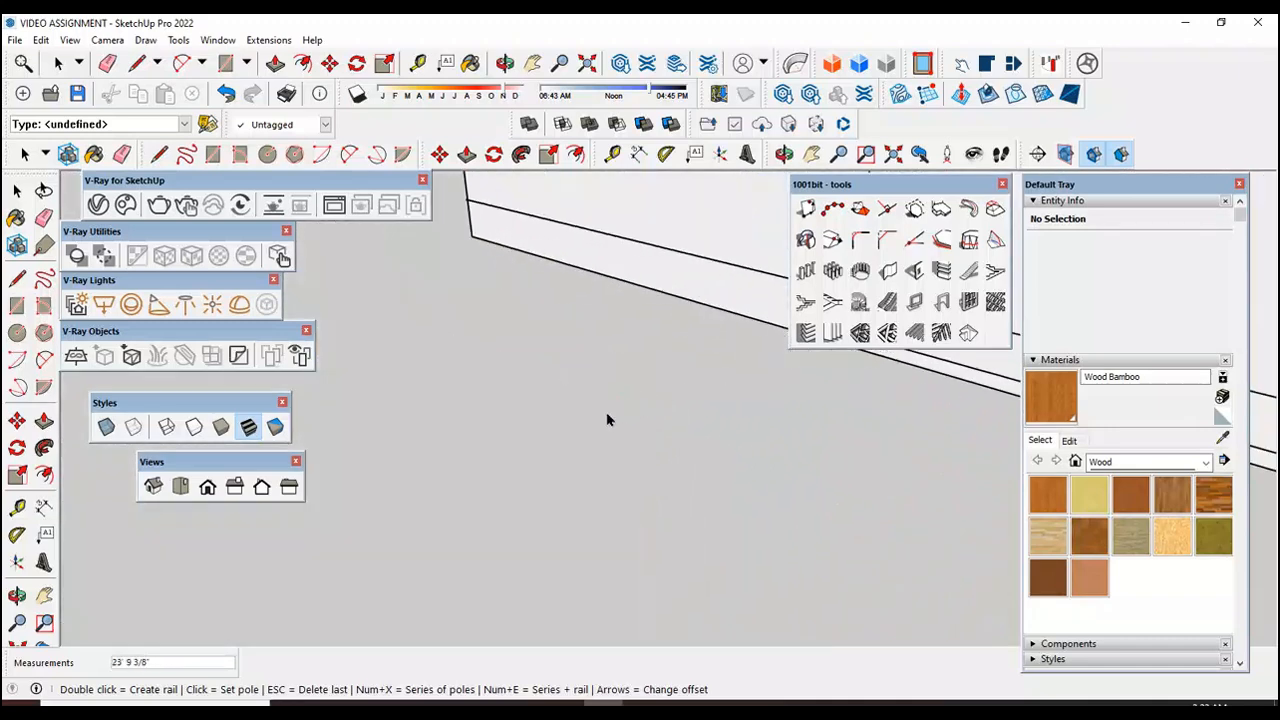
{"action": "scroll", "coordinate": [800, 405], "scroll_direction": "down", "scroll_amount": 5}
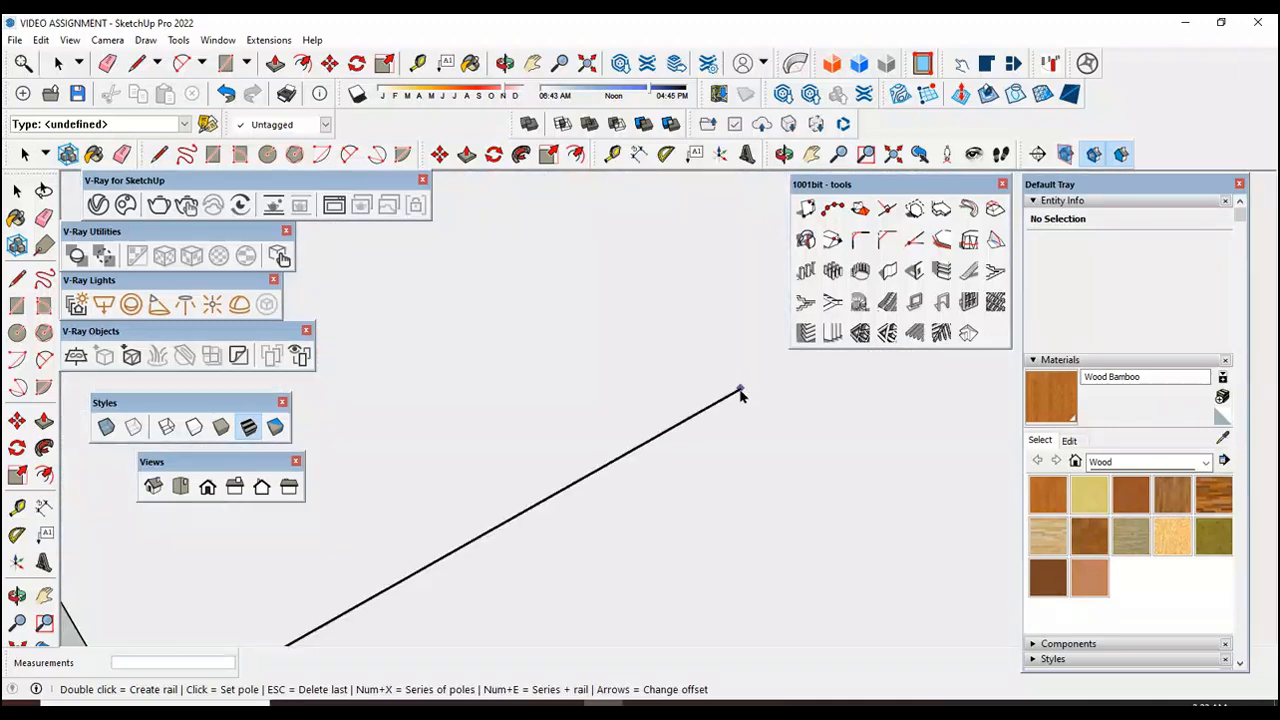
{"action": "scroll", "coordinate": [728, 410], "scroll_direction": "down", "scroll_amount": 5}
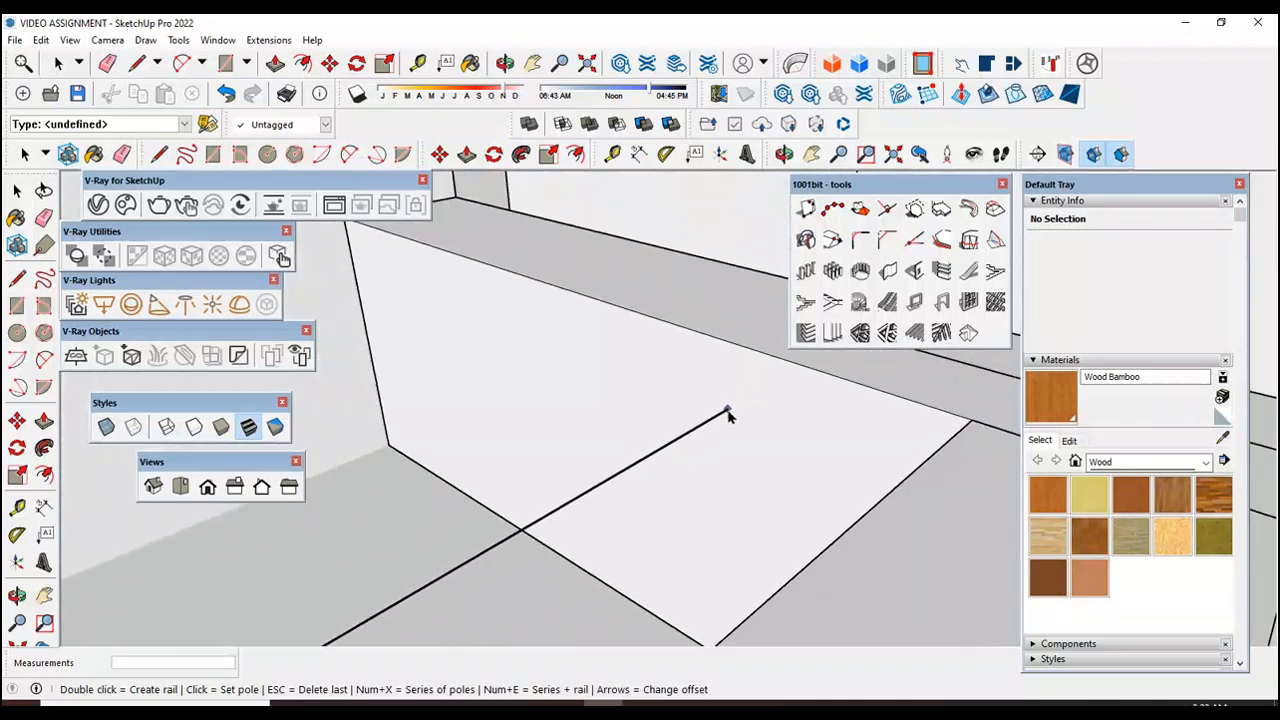
{"action": "scroll", "coordinate": [760, 425], "scroll_direction": "up", "scroll_amount": 3}
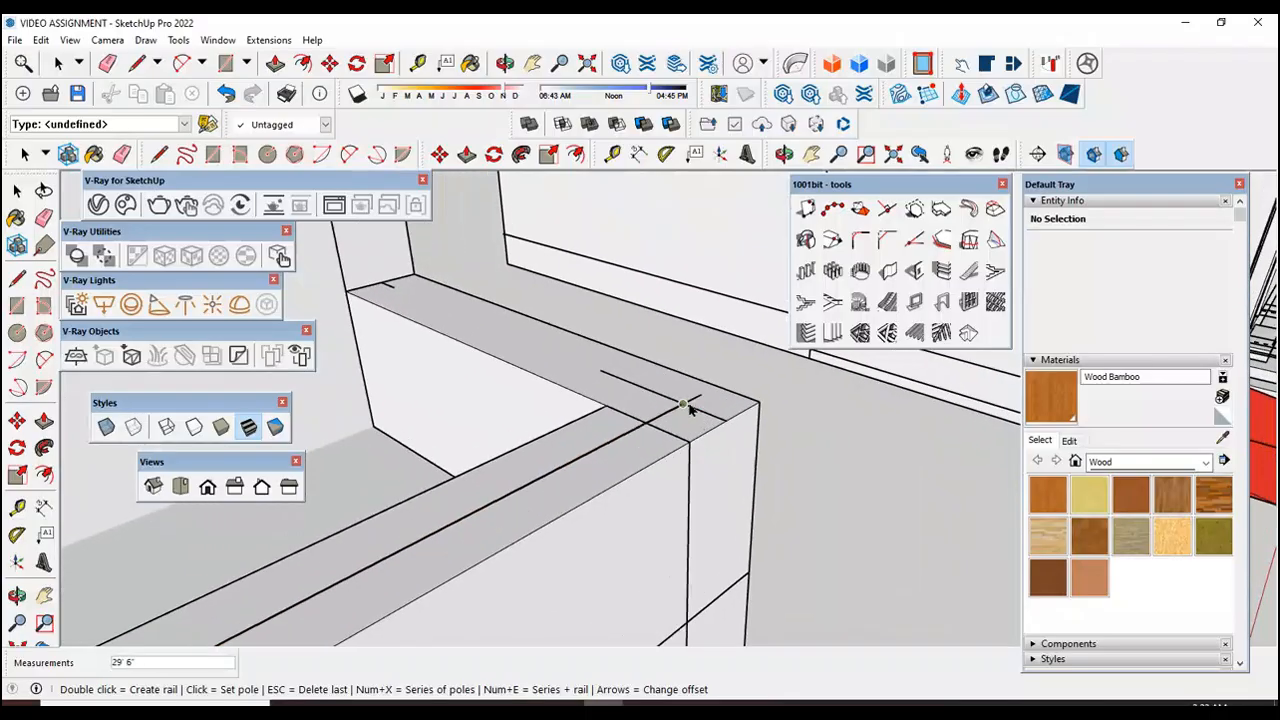
{"action": "left_click", "coordinate": [684, 405]}
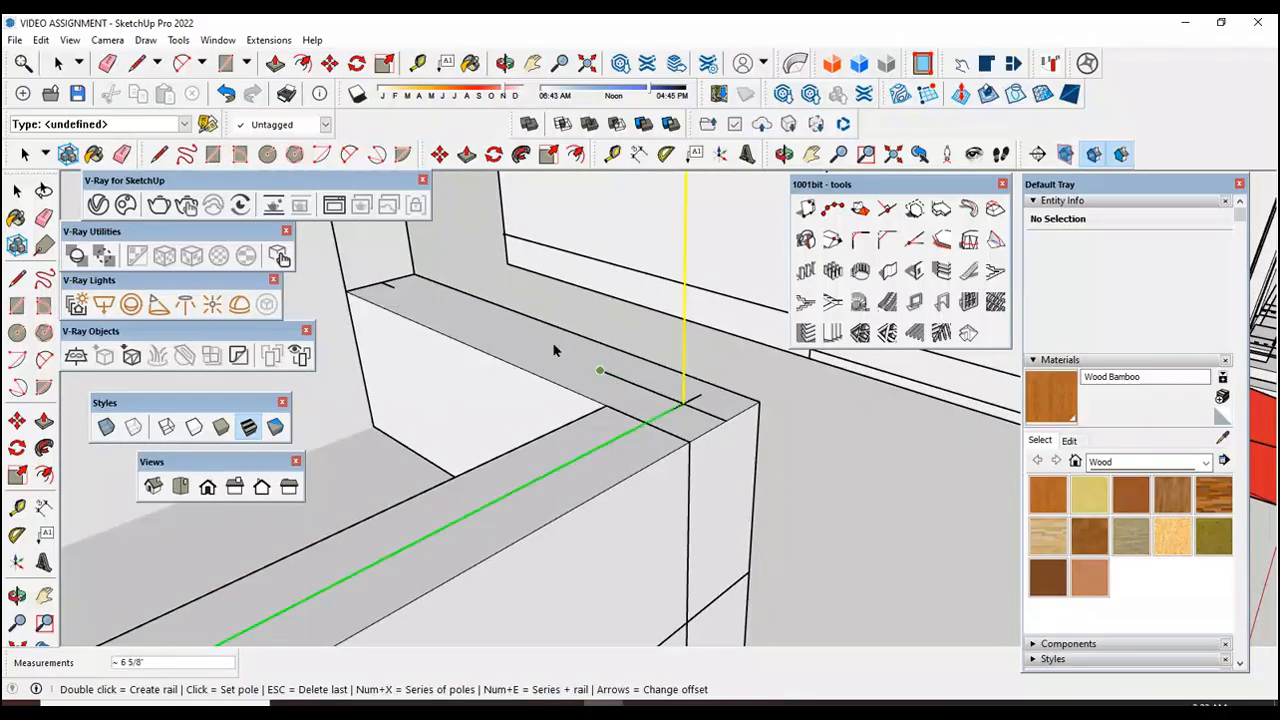
Step: Place the last rail pole at the end of the short side wall's line, create the railing and leave the rail tool
{"action": "double_click", "coordinate": [396, 289]}
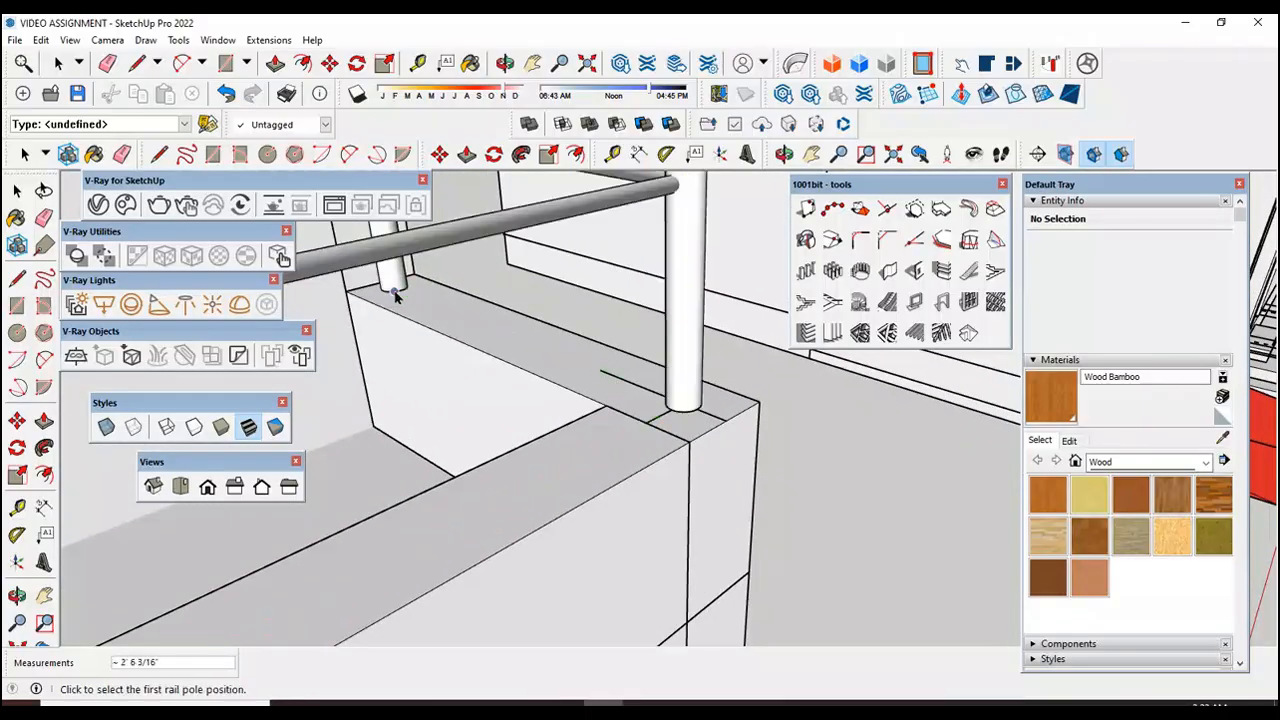
{"action": "scroll", "coordinate": [746, 384], "scroll_direction": "down", "scroll_amount": 6}
{"action": "scroll", "coordinate": [796, 415], "scroll_direction": "down", "scroll_amount": 5}
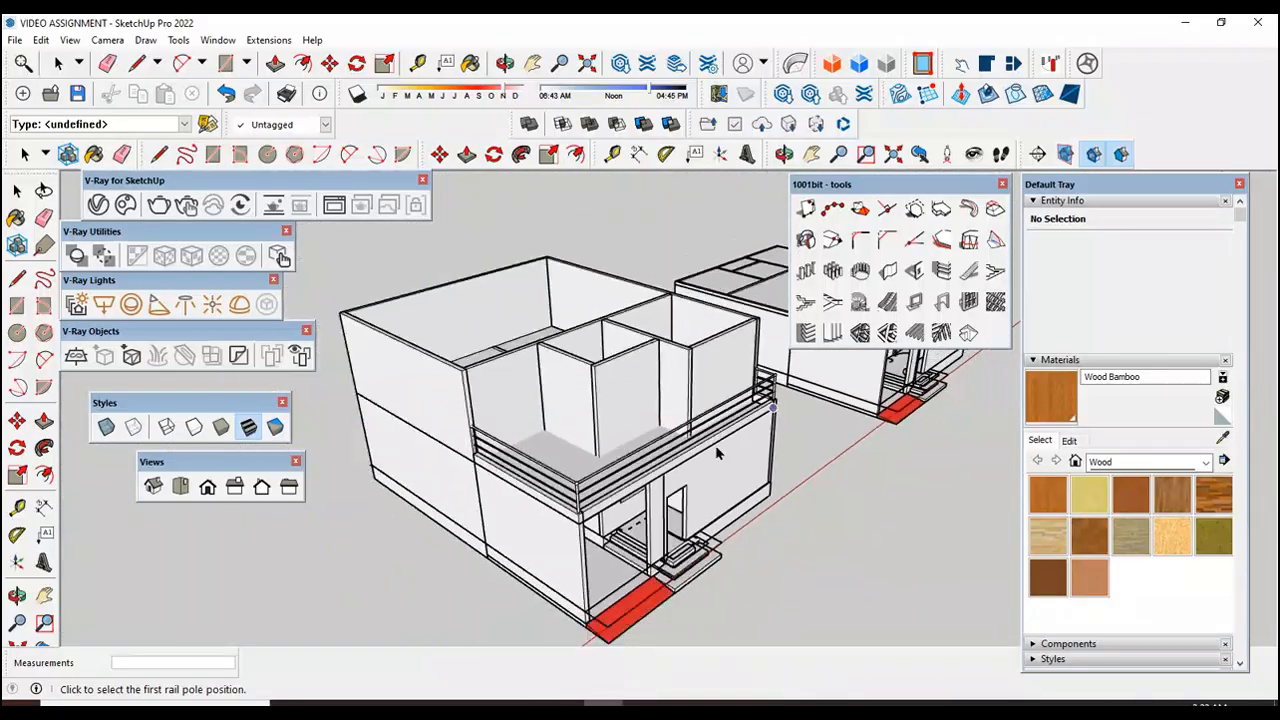
{"action": "left_click", "coordinate": [16, 190]}
{"action": "scroll", "coordinate": [460, 380], "scroll_direction": "up", "scroll_amount": 10}
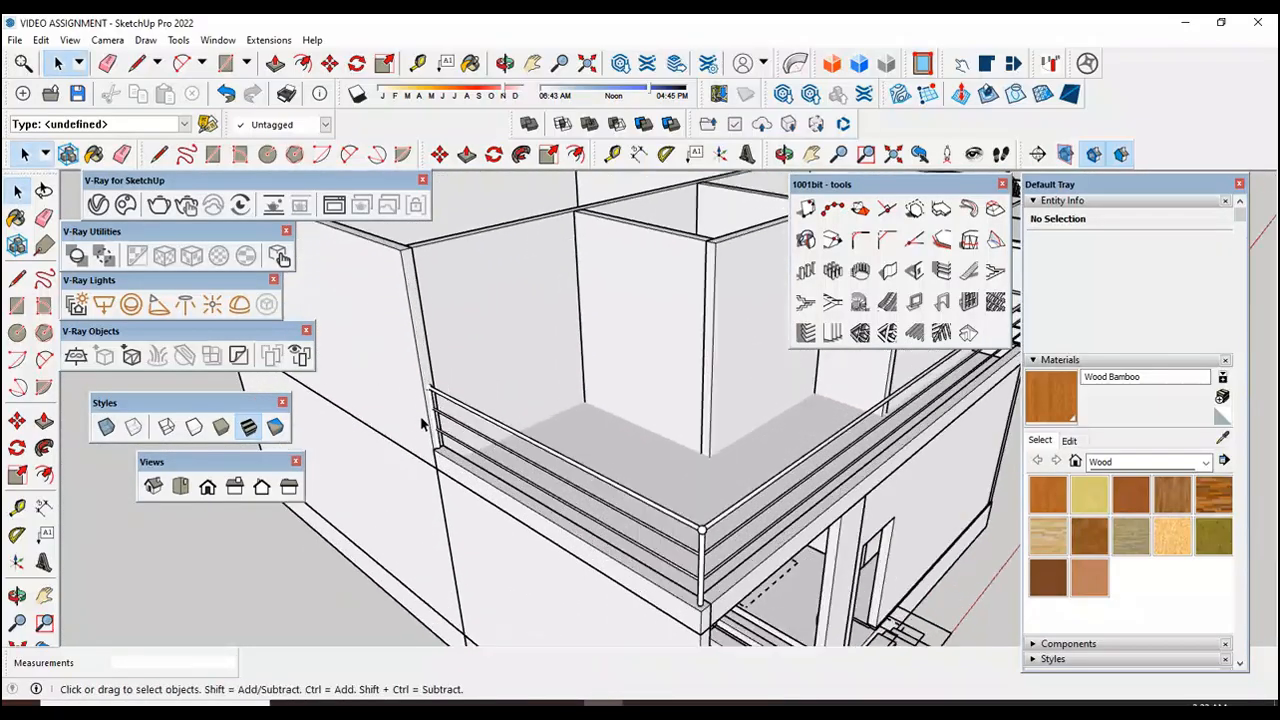
Step: Inspect the new terrace railing's poles where they meet the house wall and at the edge wall's corners
{"action": "scroll", "coordinate": [460, 380], "scroll_direction": "up", "scroll_amount": 3}
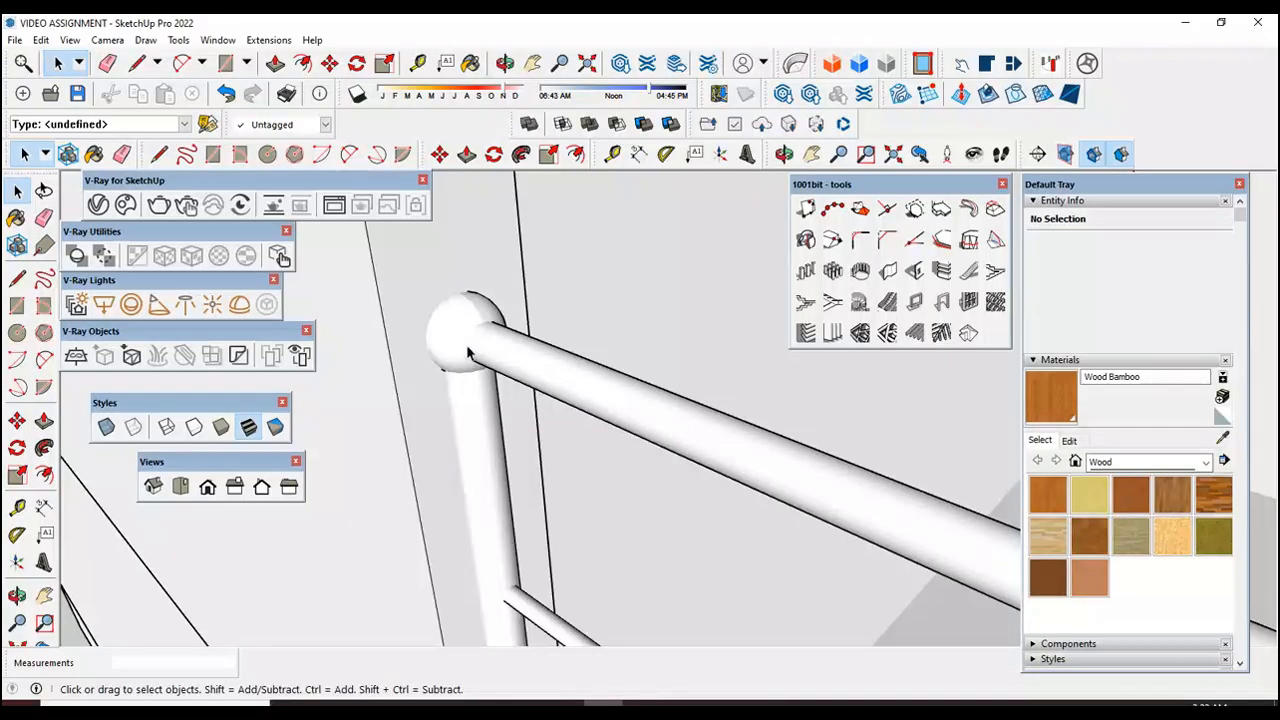
{"action": "scroll", "coordinate": [458, 377], "scroll_direction": "down", "scroll_amount": 6}
{"action": "scroll", "coordinate": [480, 560], "scroll_direction": "up", "scroll_amount": 3}
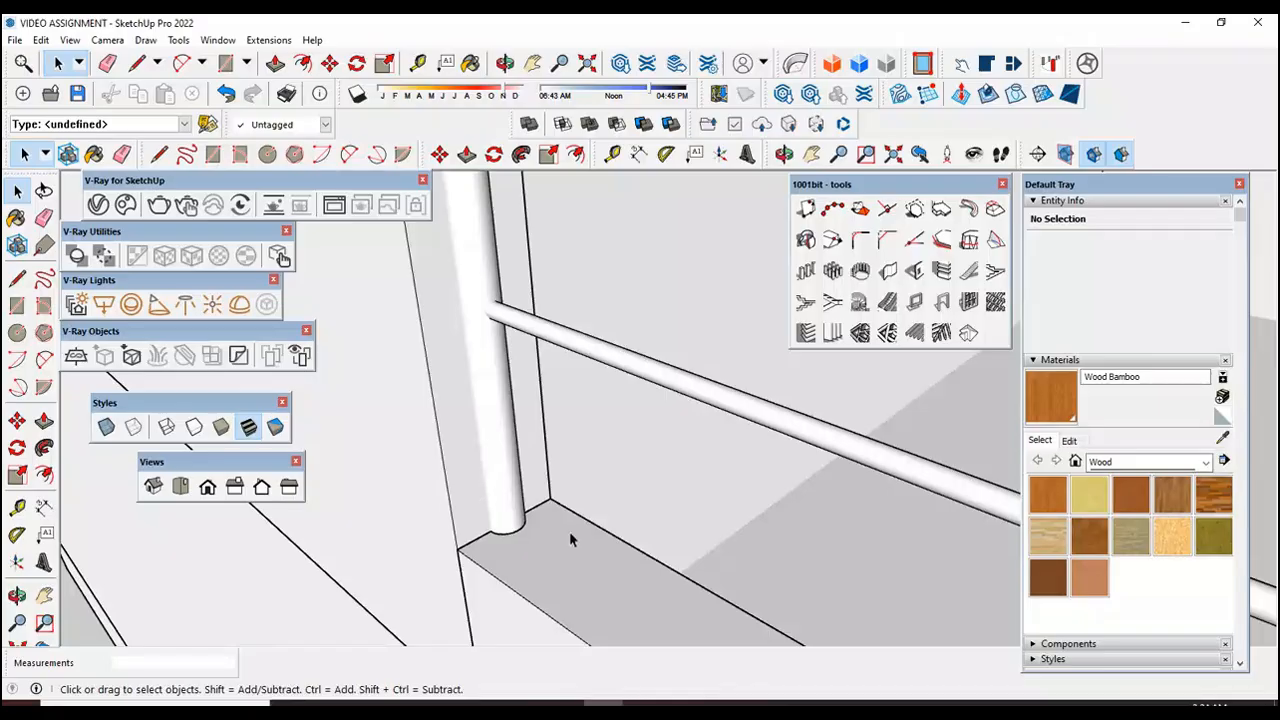
{"action": "scroll", "coordinate": [515, 538], "scroll_direction": "up", "scroll_amount": 2}
{"action": "scroll", "coordinate": [507, 543], "scroll_direction": "down", "scroll_amount": 3}
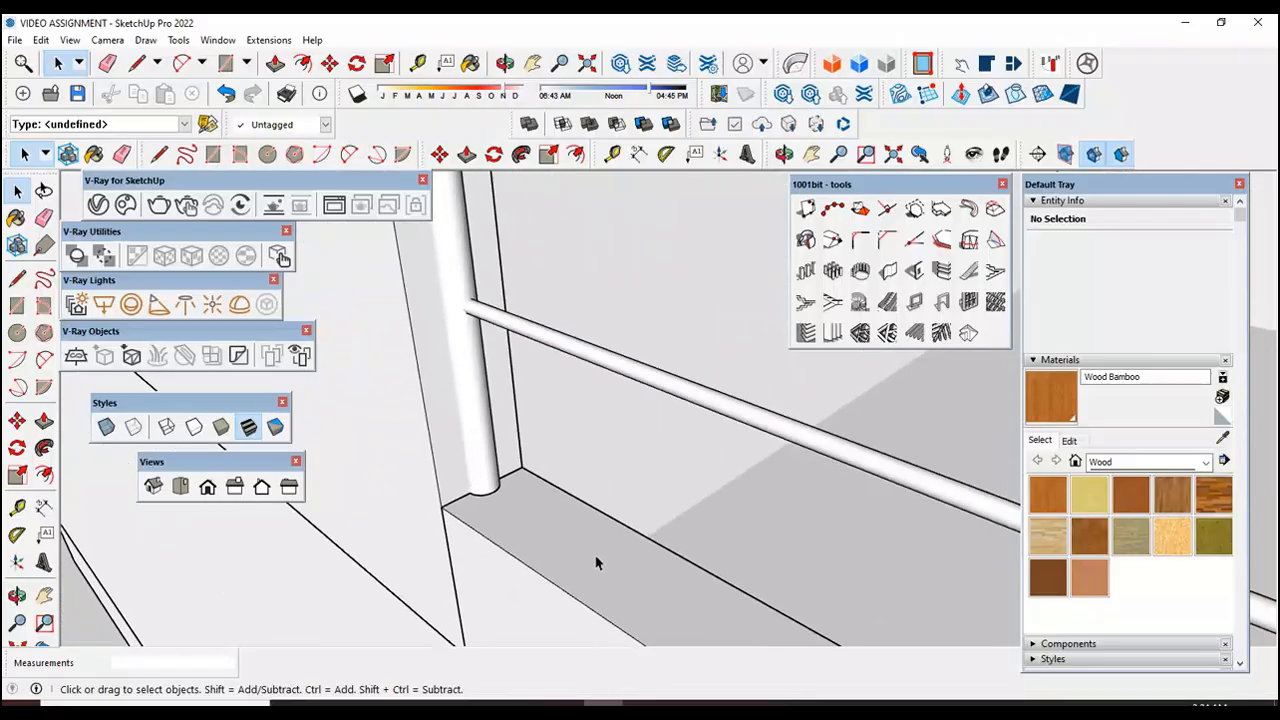
{"action": "scroll", "coordinate": [540, 532], "scroll_direction": "down", "scroll_amount": 3}
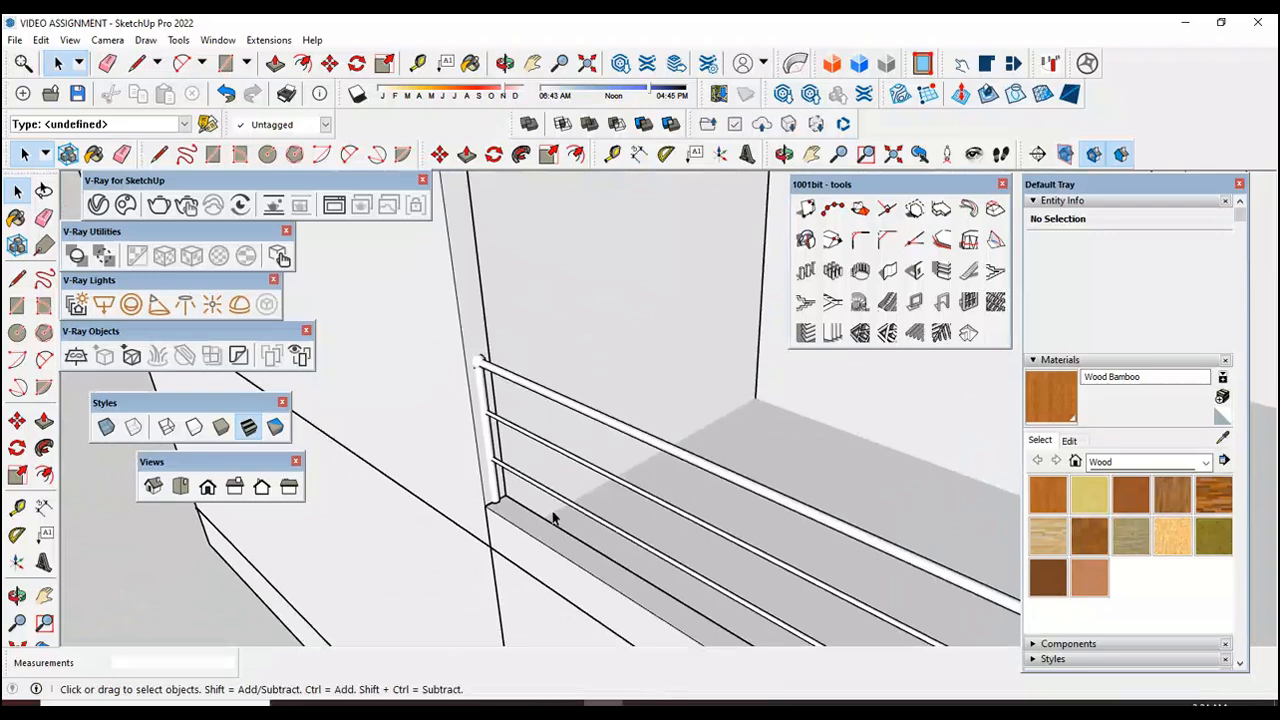
{"action": "scroll", "coordinate": [463, 391], "scroll_direction": "down", "scroll_amount": 5}
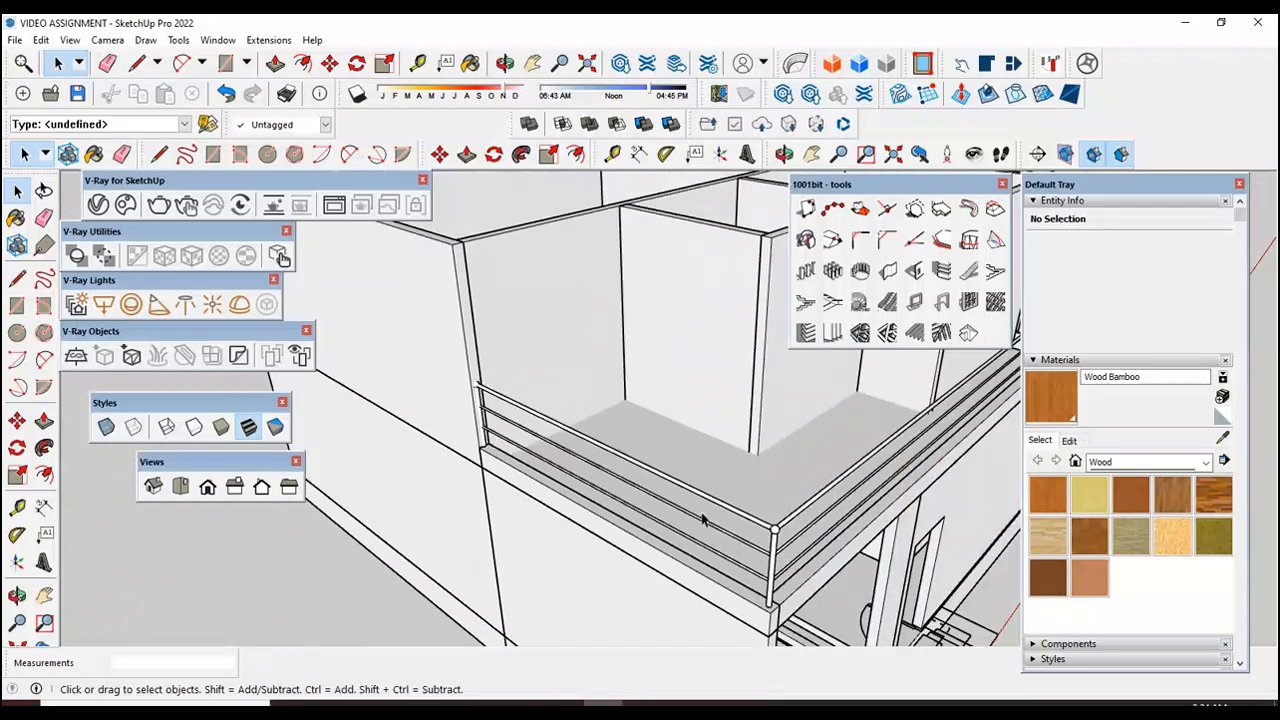
{"action": "scroll", "coordinate": [470, 455], "scroll_direction": "down", "scroll_amount": 5}
{"action": "scroll", "coordinate": [690, 520], "scroll_direction": "up", "scroll_amount": 8}
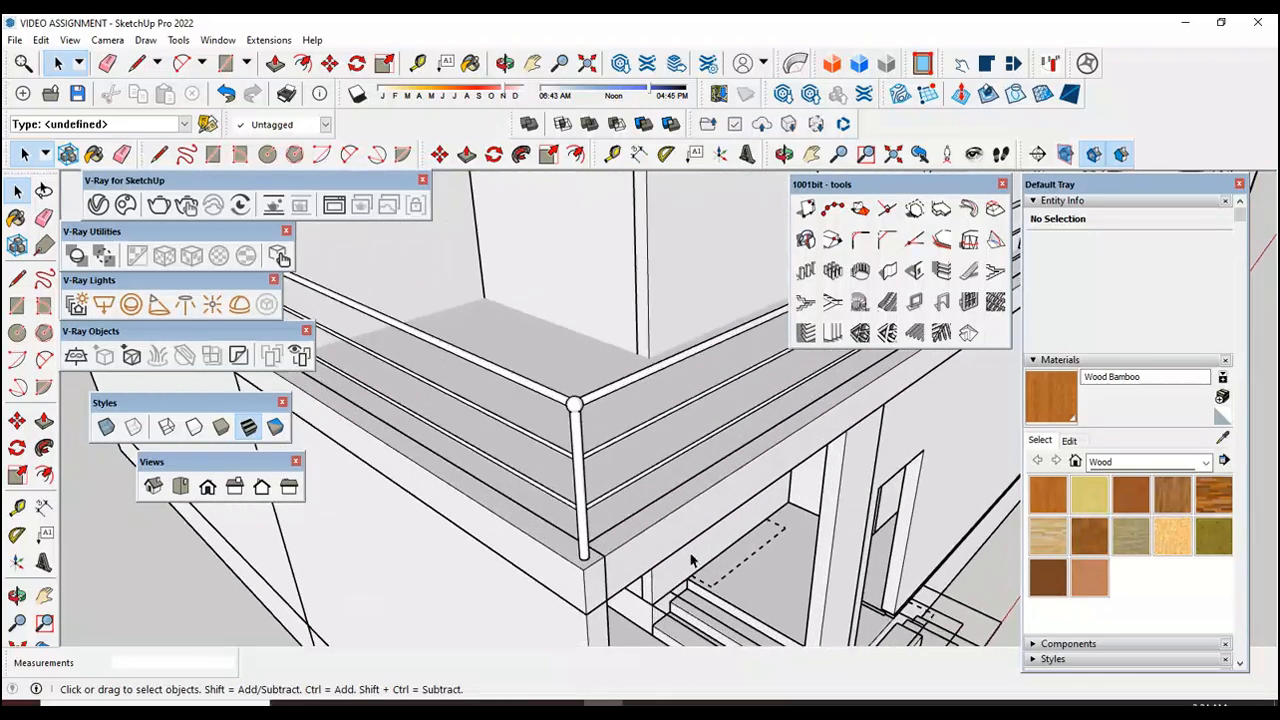
{"action": "scroll", "coordinate": [588, 566], "scroll_direction": "up", "scroll_amount": 4}
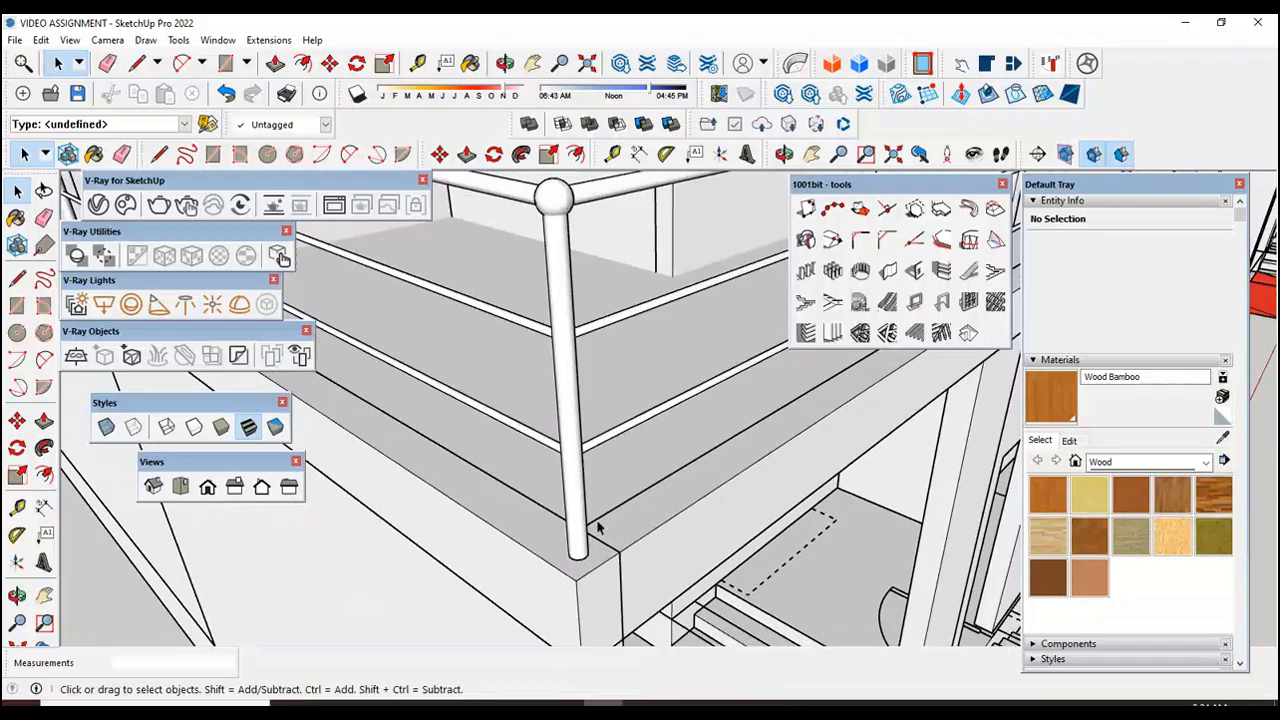
{"action": "scroll", "coordinate": [630, 557], "scroll_direction": "down", "scroll_amount": 10}
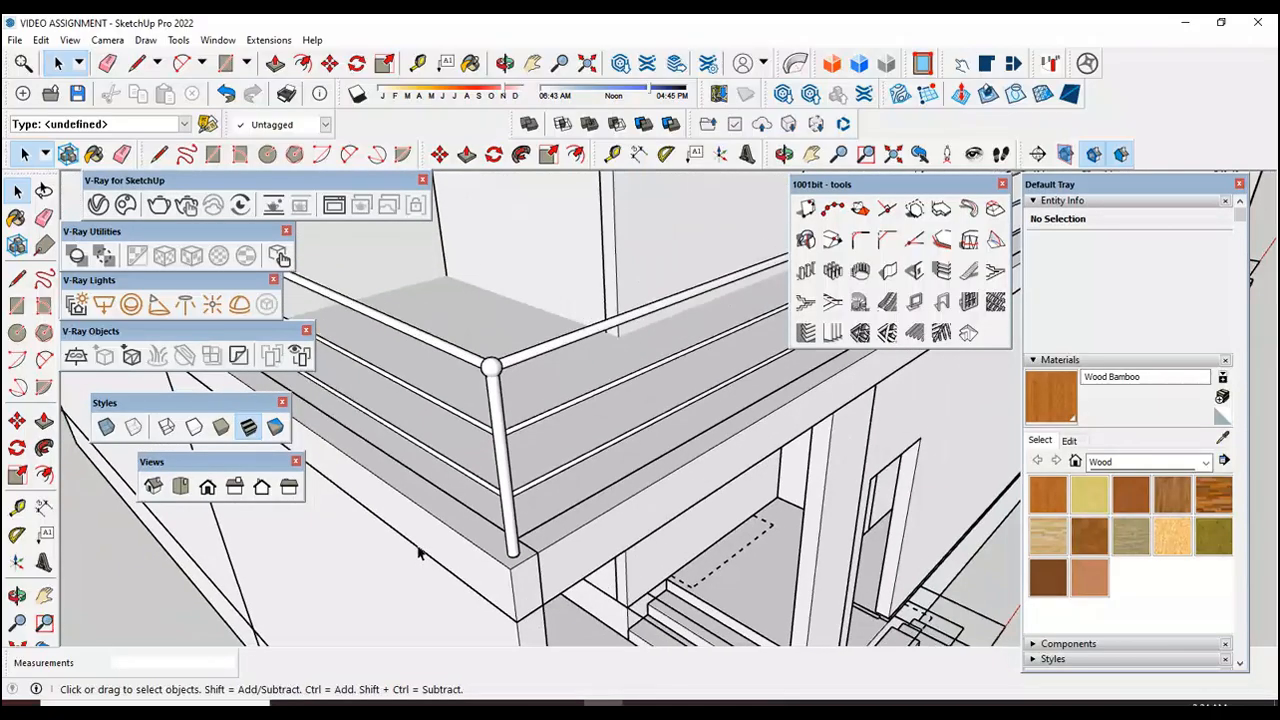
{"action": "scroll", "coordinate": [715, 422], "scroll_direction": "up", "scroll_amount": 8}
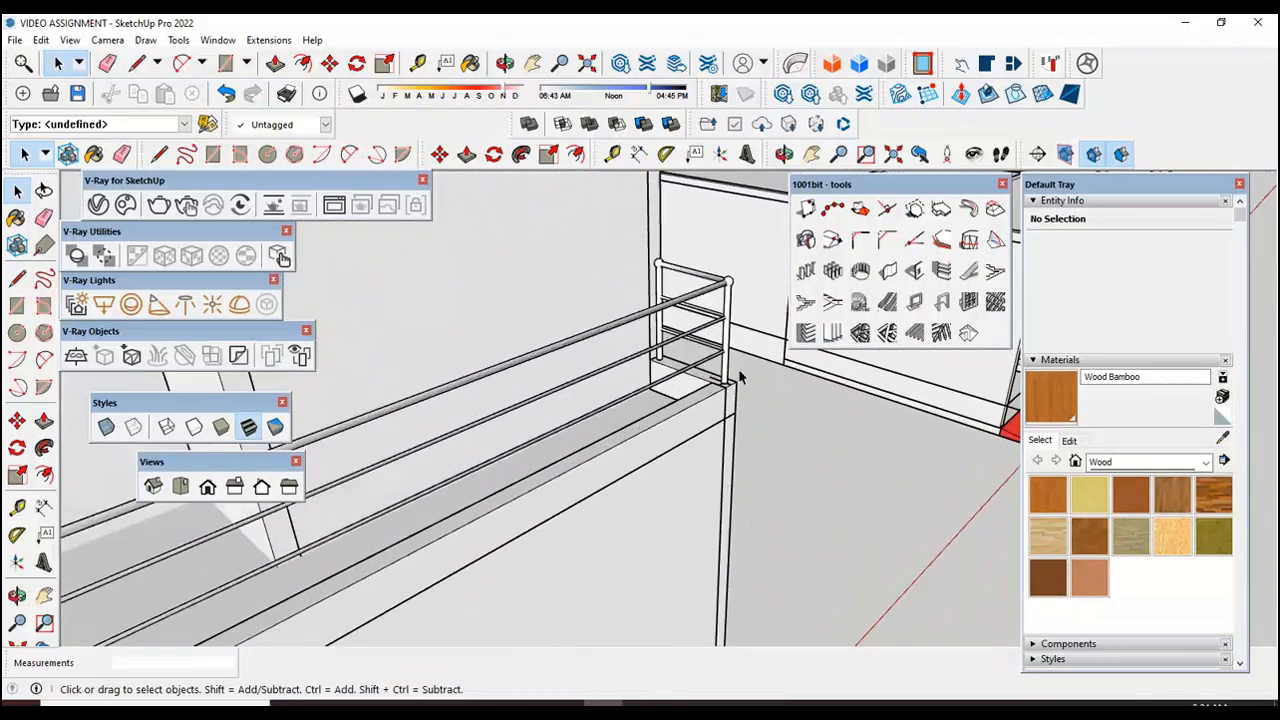
{"action": "scroll", "coordinate": [680, 423], "scroll_direction": "down", "scroll_amount": 5}
{"action": "scroll", "coordinate": [646, 470], "scroll_direction": "up", "scroll_amount": 3}
{"action": "scroll", "coordinate": [646, 465], "scroll_direction": "down", "scroll_amount": 10}
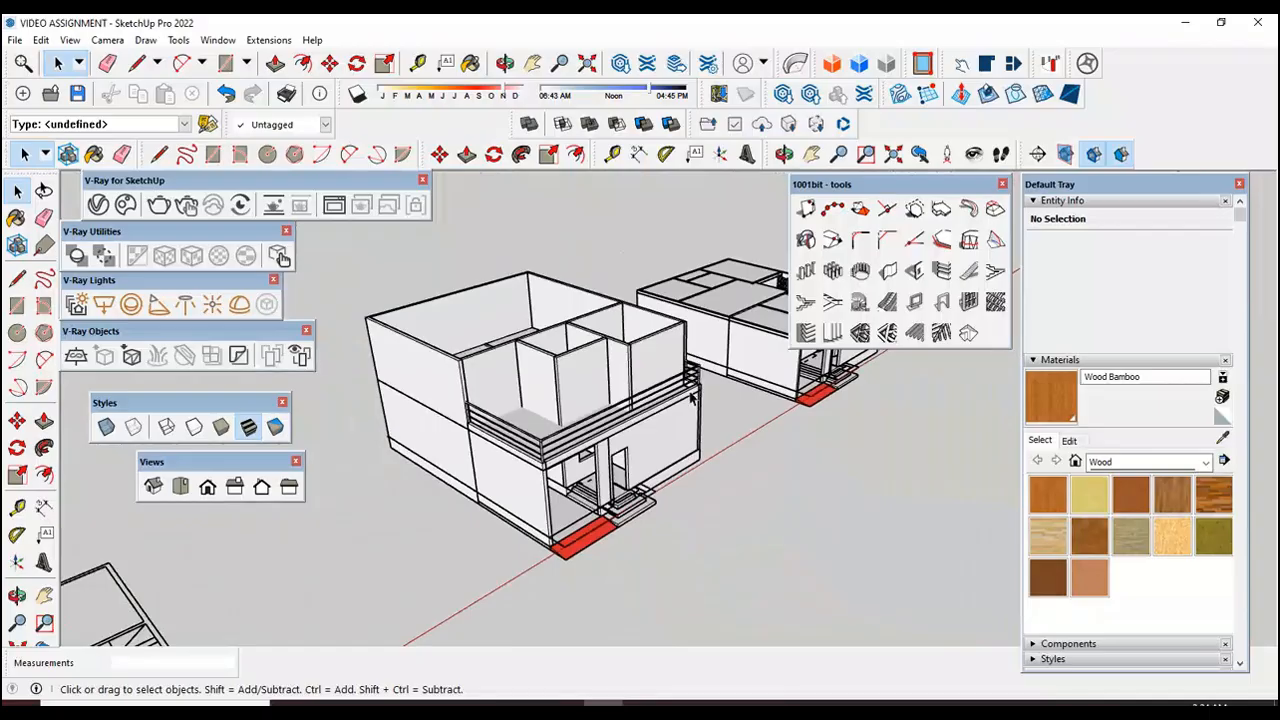
Step: Review the copied house as a whole, from the top and isometric views, and orbit around its railing side
{"action": "scroll", "coordinate": [612, 416], "scroll_direction": "down", "scroll_amount": 2}
{"action": "scroll", "coordinate": [565, 438], "scroll_direction": "up", "scroll_amount": 3}
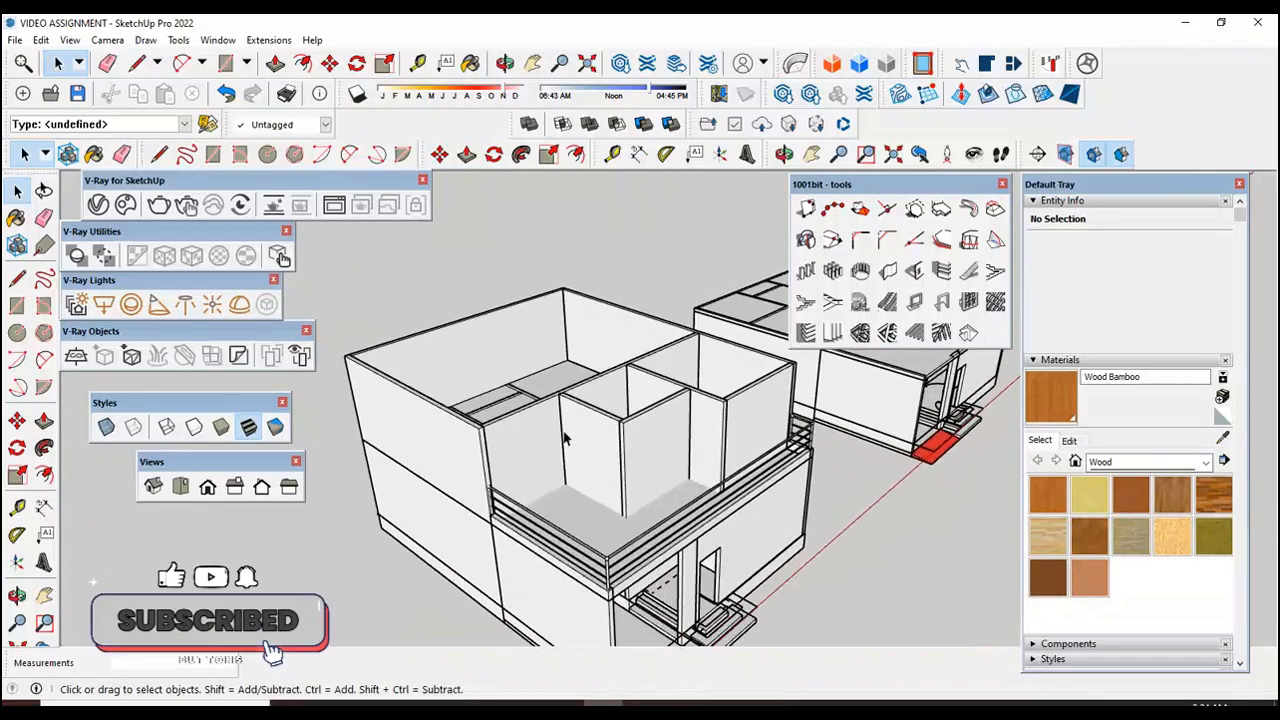
{"action": "scroll", "coordinate": [565, 438], "scroll_direction": "down", "scroll_amount": 5}
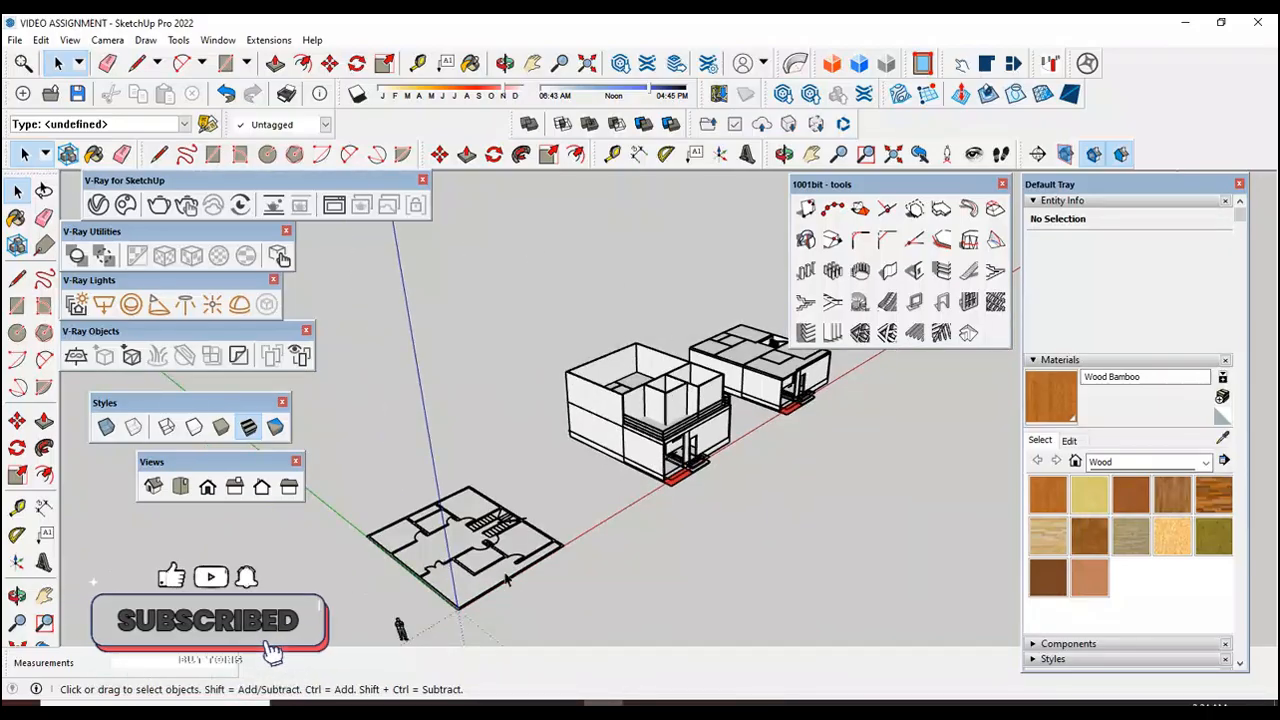
{"action": "scroll", "coordinate": [593, 443], "scroll_direction": "up", "scroll_amount": 3}
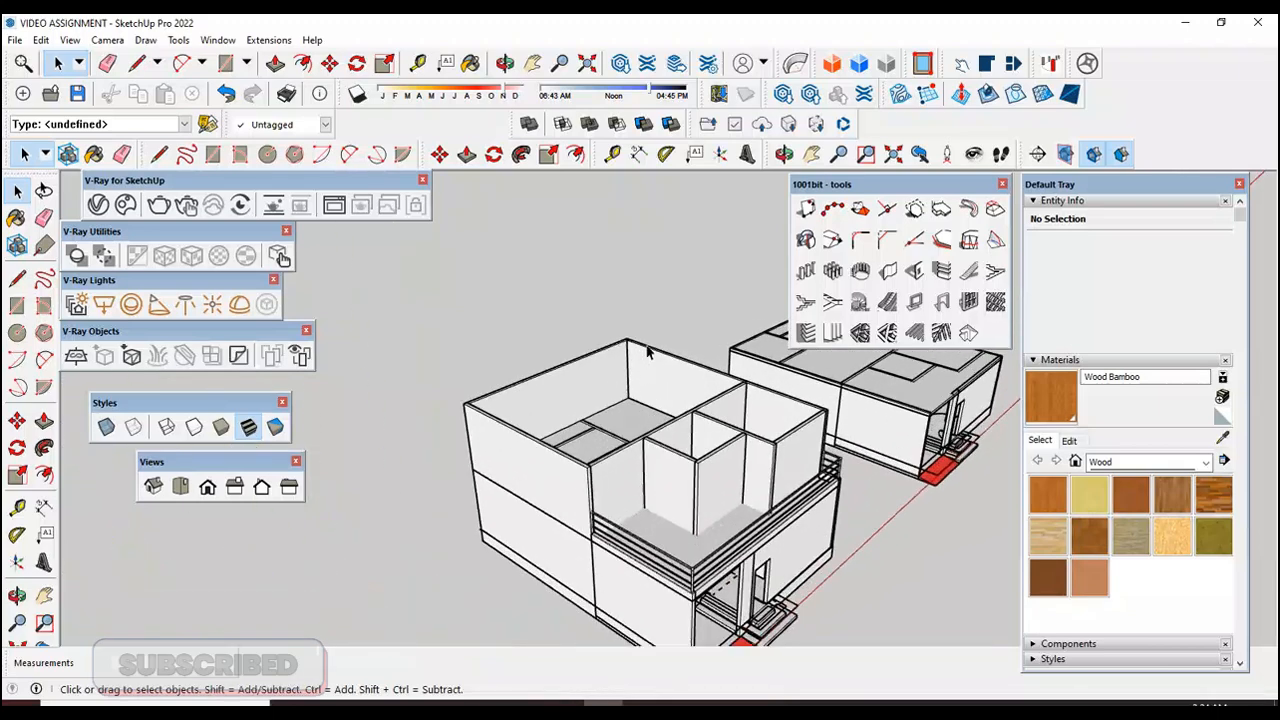
{"action": "left_click", "coordinate": [180, 487]}
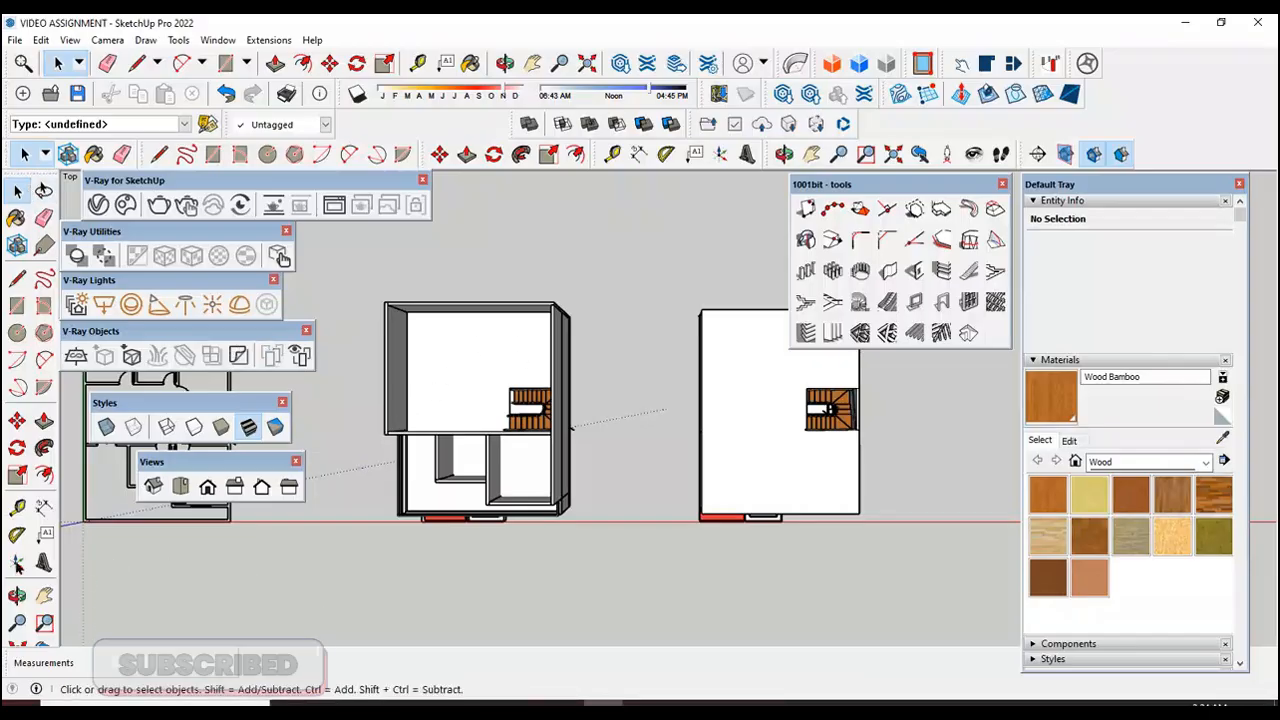
{"action": "left_click", "coordinate": [18, 596]}
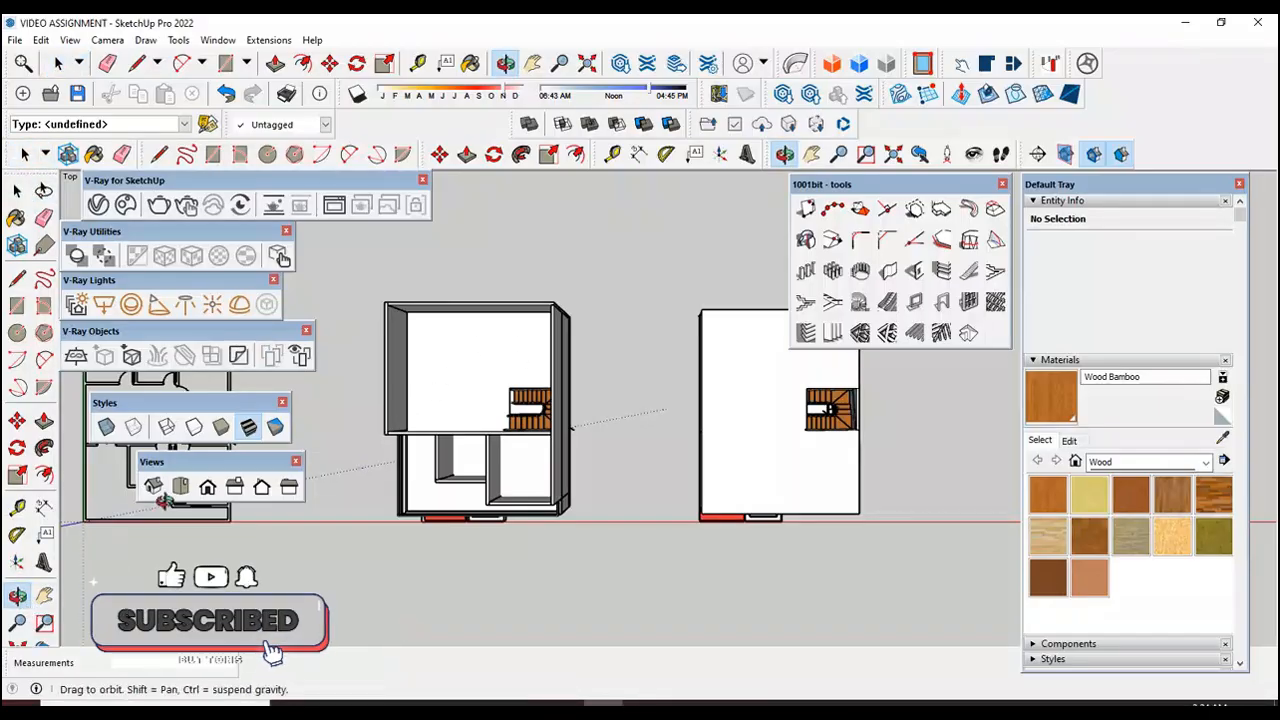
{"action": "left_click", "coordinate": [153, 486]}
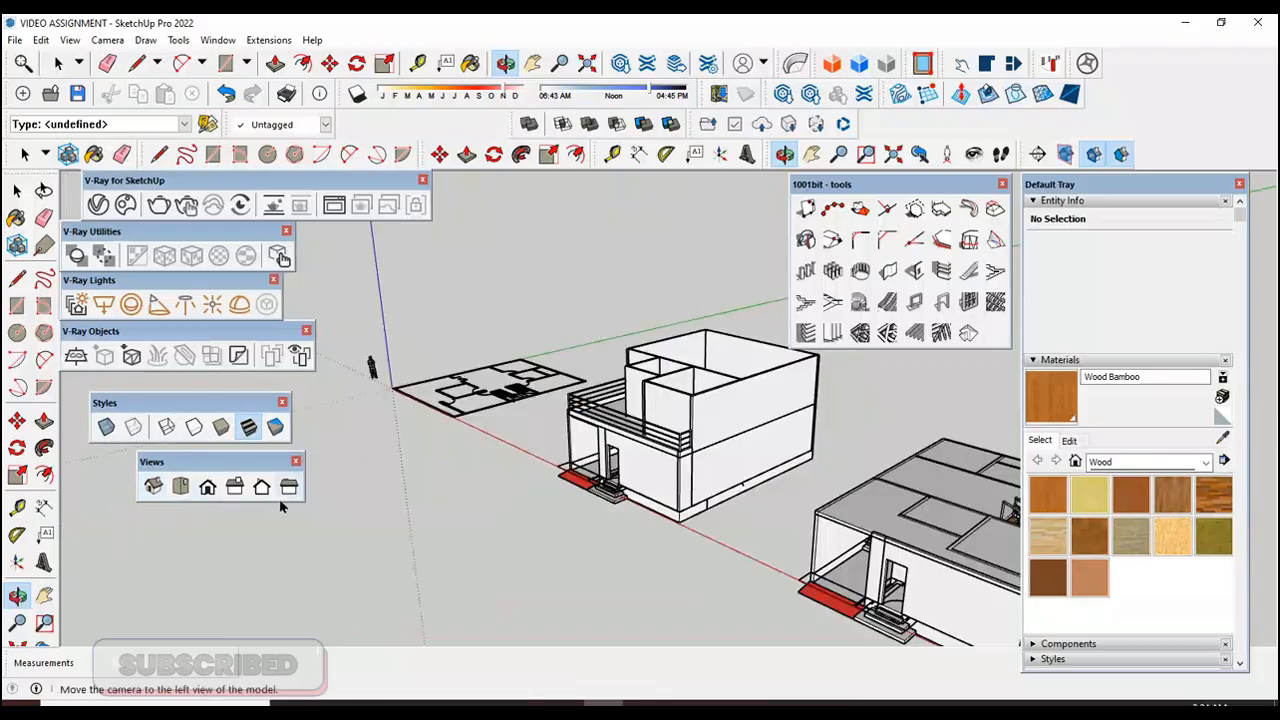
{"action": "scroll", "coordinate": [700, 468], "scroll_direction": "up", "scroll_amount": 5}
{"action": "left_click_drag", "start_coordinate": [708, 473], "coordinate": [654, 423]}
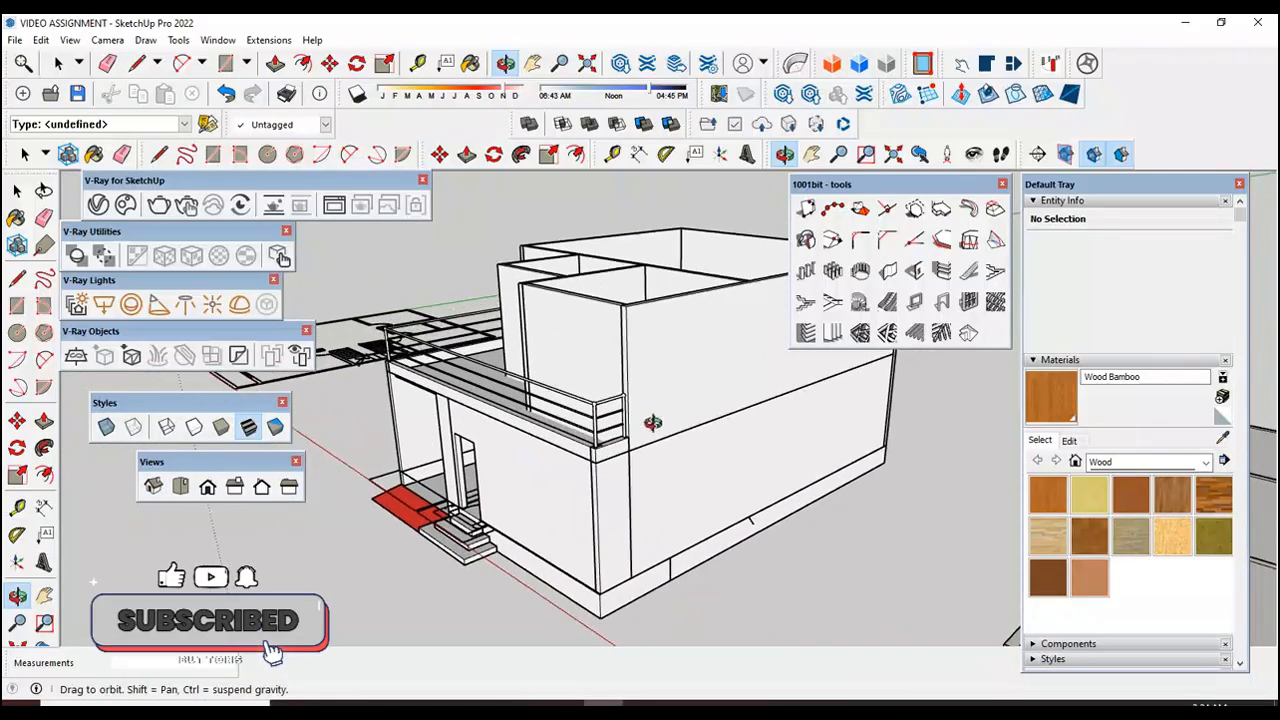